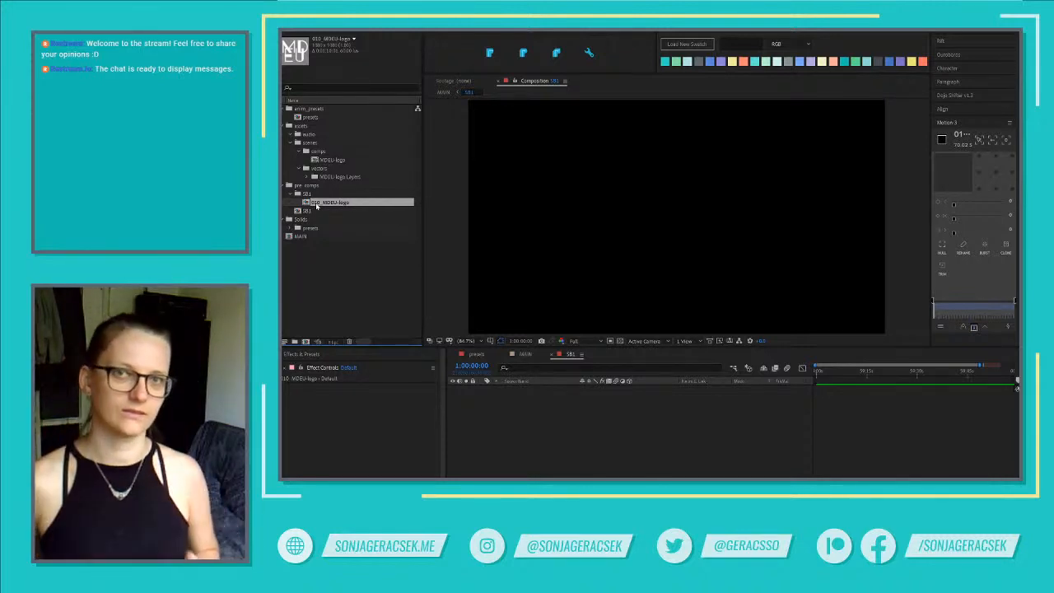
Check the composition settings of SB1 without altering them
{"action": "left_click", "coordinate": [329, 257]}
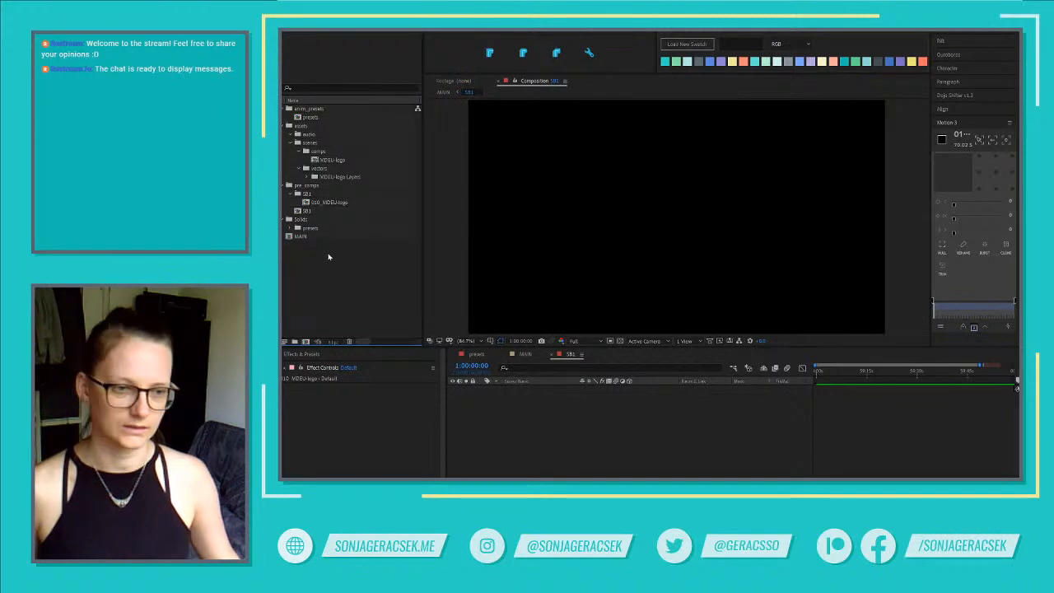
{"action": "right_click", "coordinate": [750, 461]}
{"action": "left_click", "coordinate": [782, 395]}
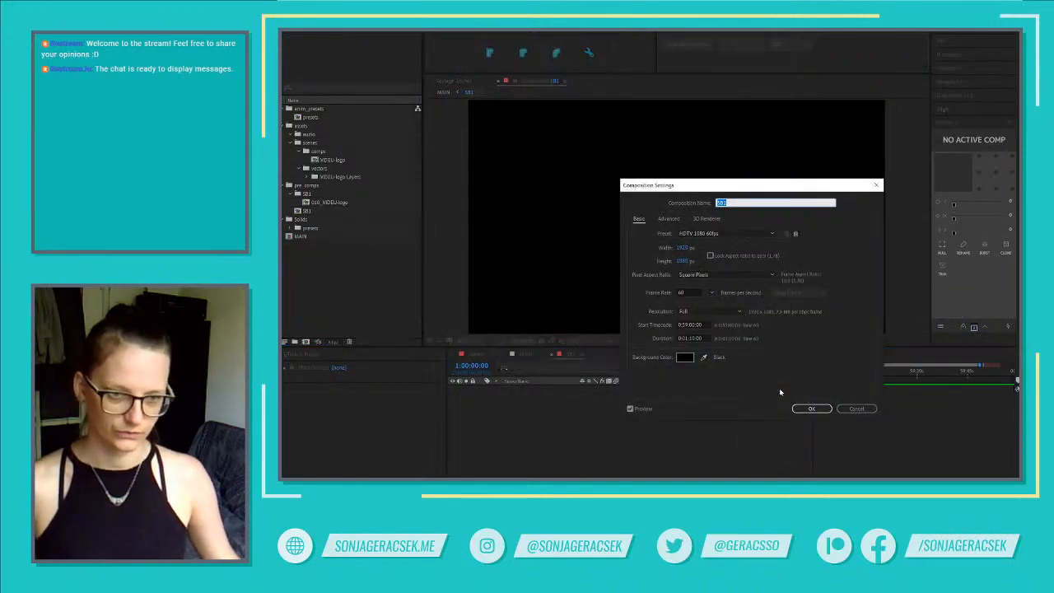
{"action": "left_click", "coordinate": [811, 408]}
Add the 010_MDEU-logo precomp to SB1 and set the SB1 composition's width to 1080 px
{"action": "left_click", "coordinate": [333, 203]}
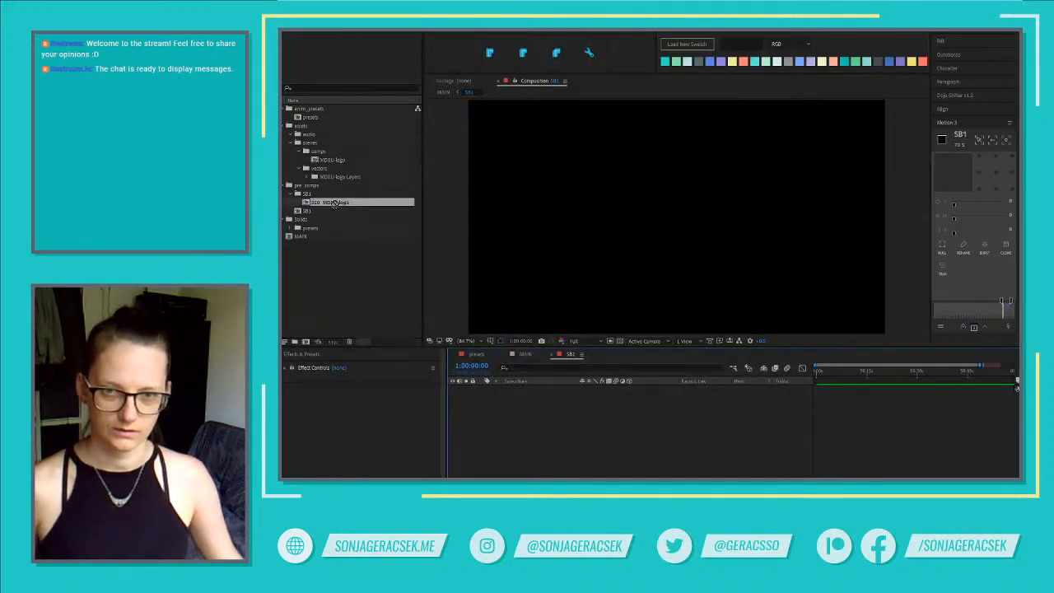
{"action": "left_click_drag", "start_coordinate": [333, 203], "coordinate": [527, 447]}
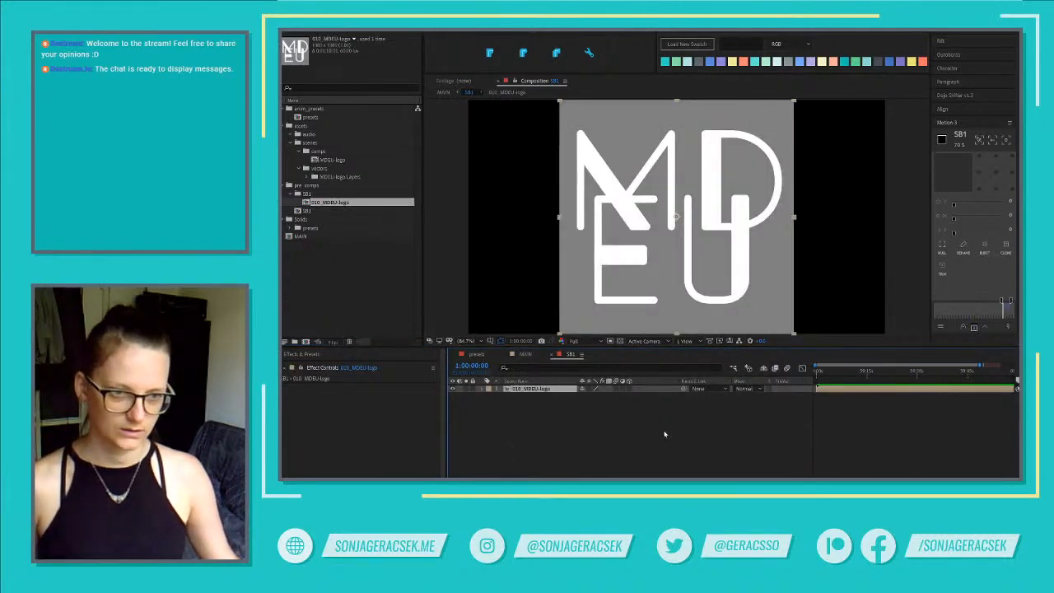
{"action": "right_click", "coordinate": [680, 448]}
{"action": "left_click", "coordinate": [716, 369]}
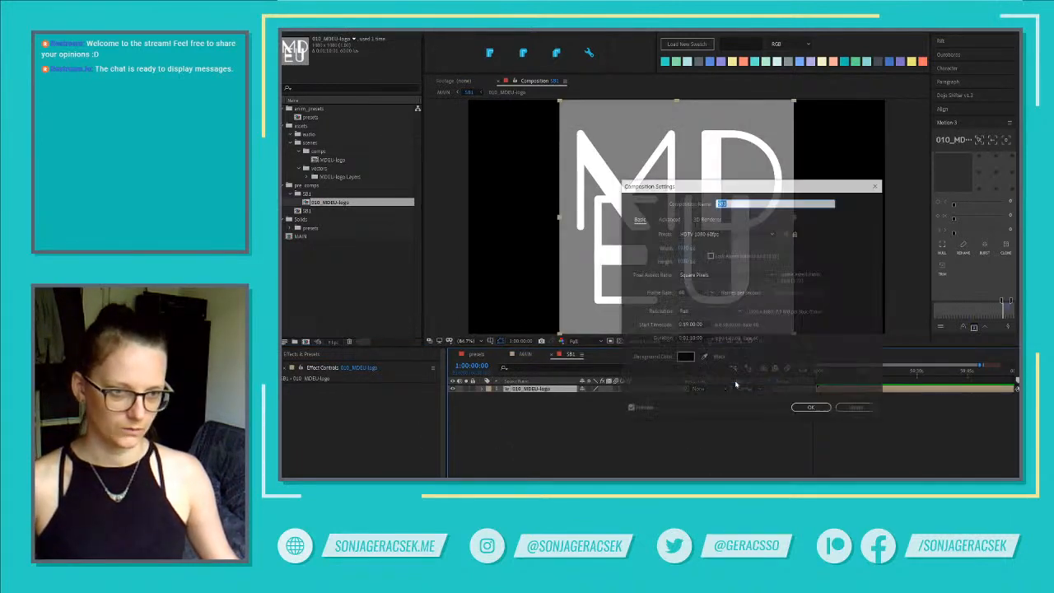
{"action": "key", "text": "Tab"}
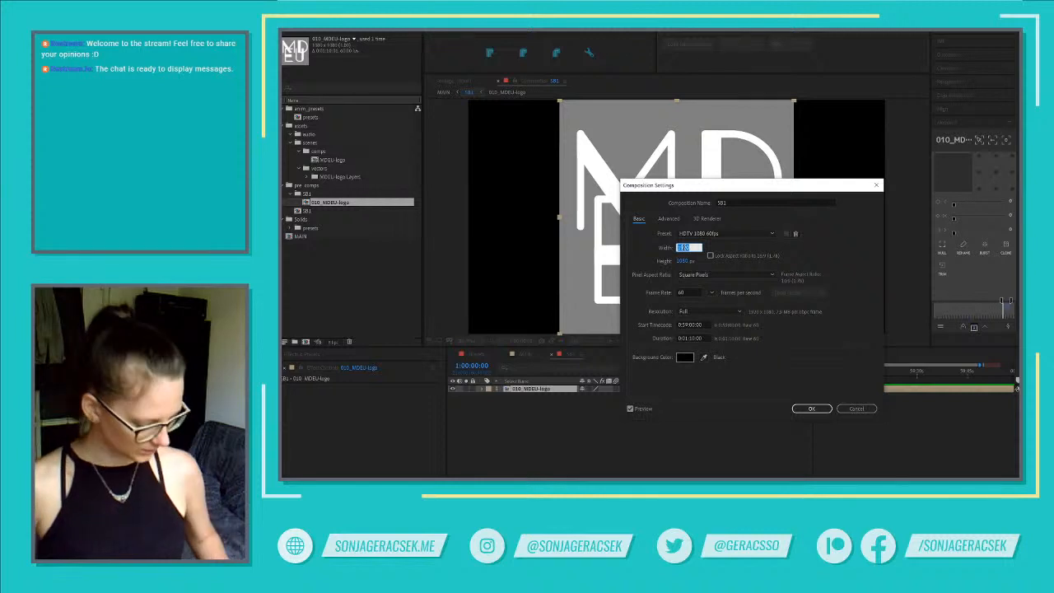
{"action": "type", "text": "1080"}
{"action": "key", "text": "Return"}
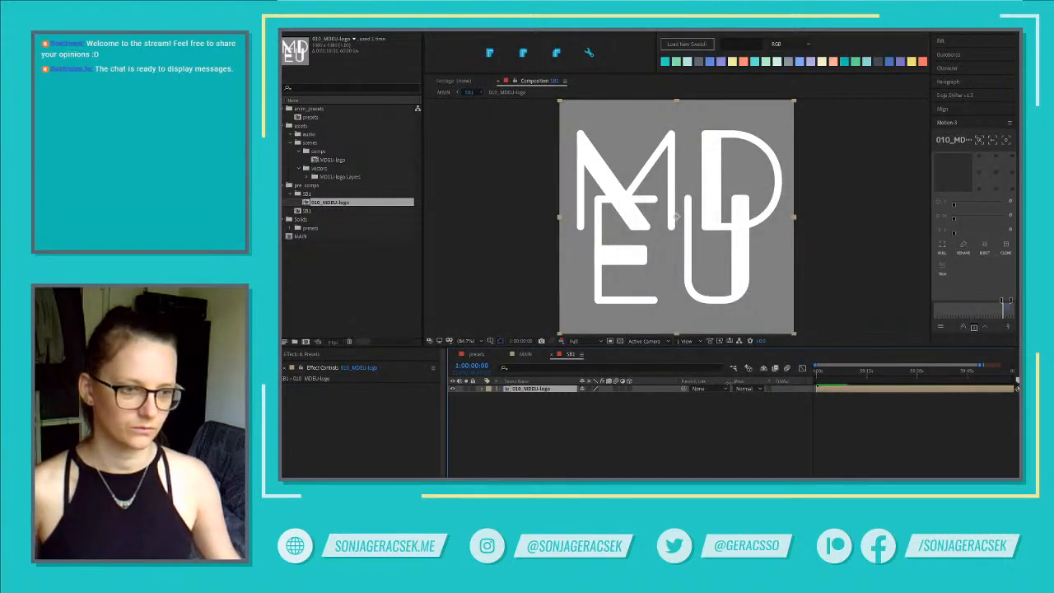
Open the nested 010_MDEU-logo precomp and set its start timecode to 0:59:00:00
{"action": "left_click", "coordinate": [831, 403]}
{"action": "double_click", "coordinate": [844, 390]}
{"action": "right_click", "coordinate": [735, 439]}
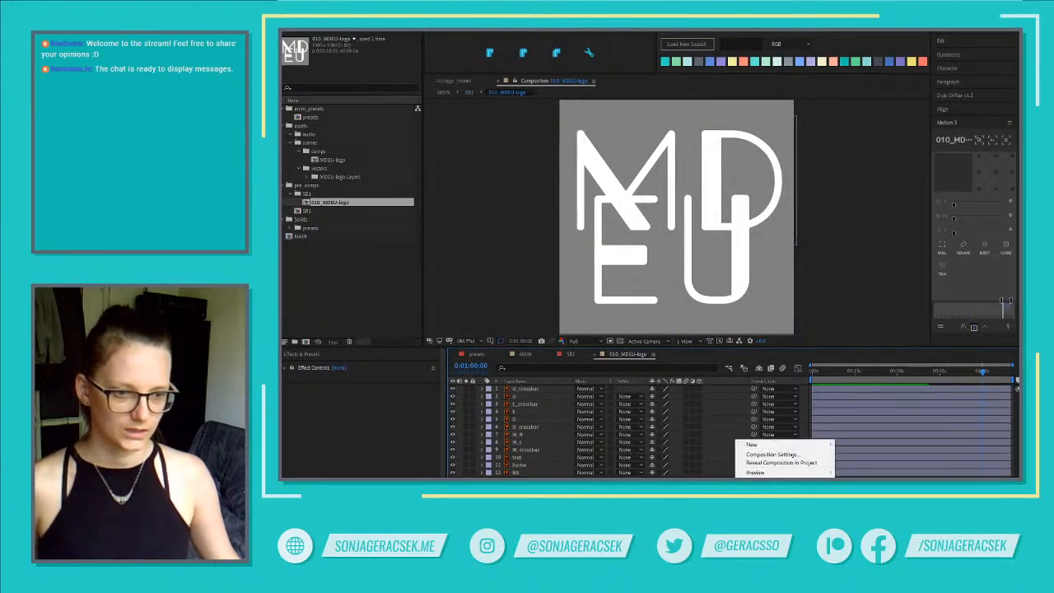
{"action": "left_click", "coordinate": [767, 452]}
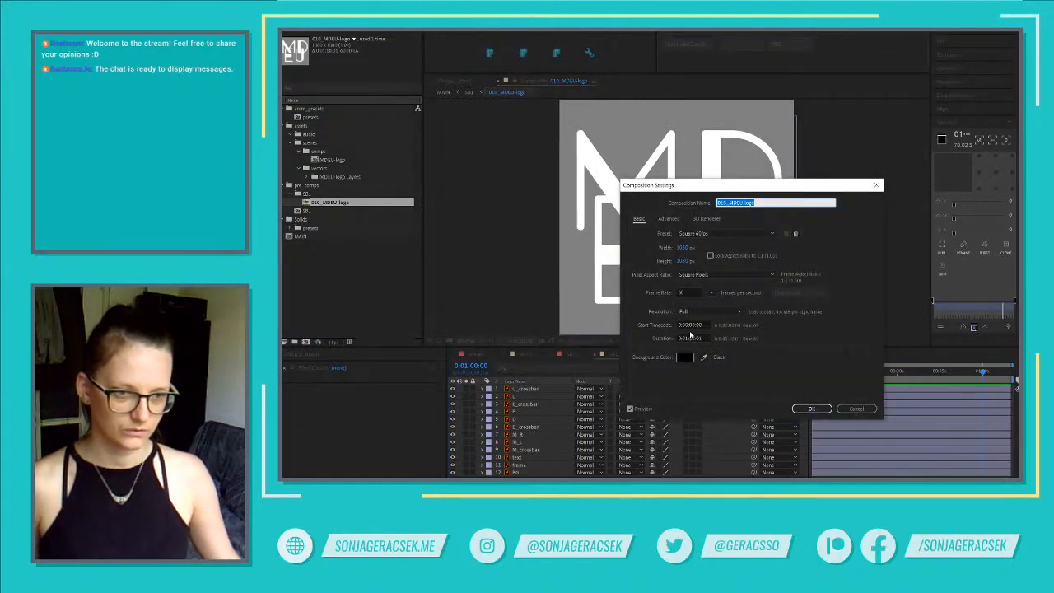
{"action": "left_click", "coordinate": [686, 325]}
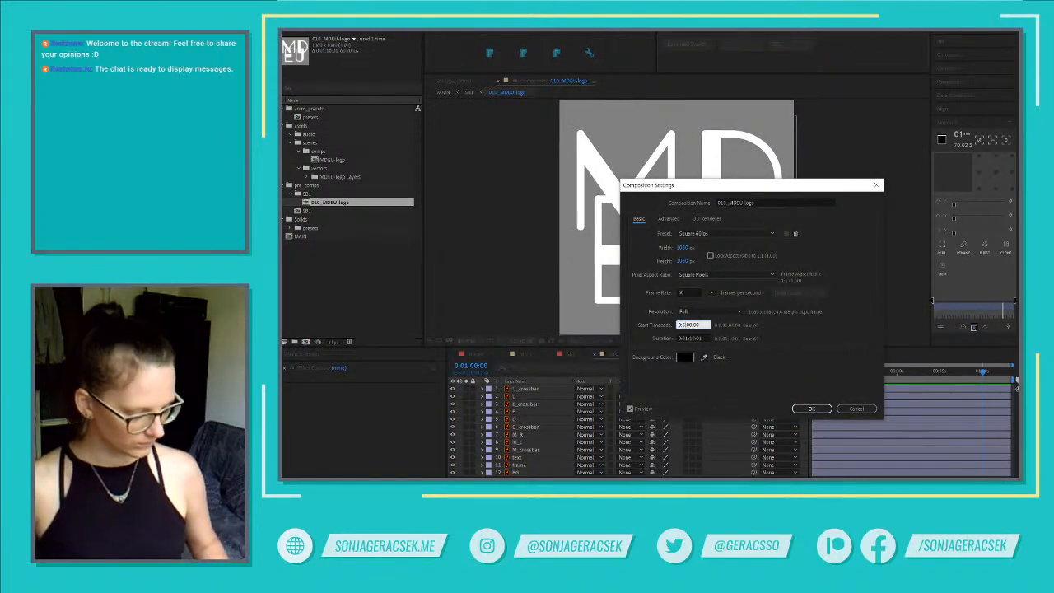
{"action": "left_click", "coordinate": [810, 408]}
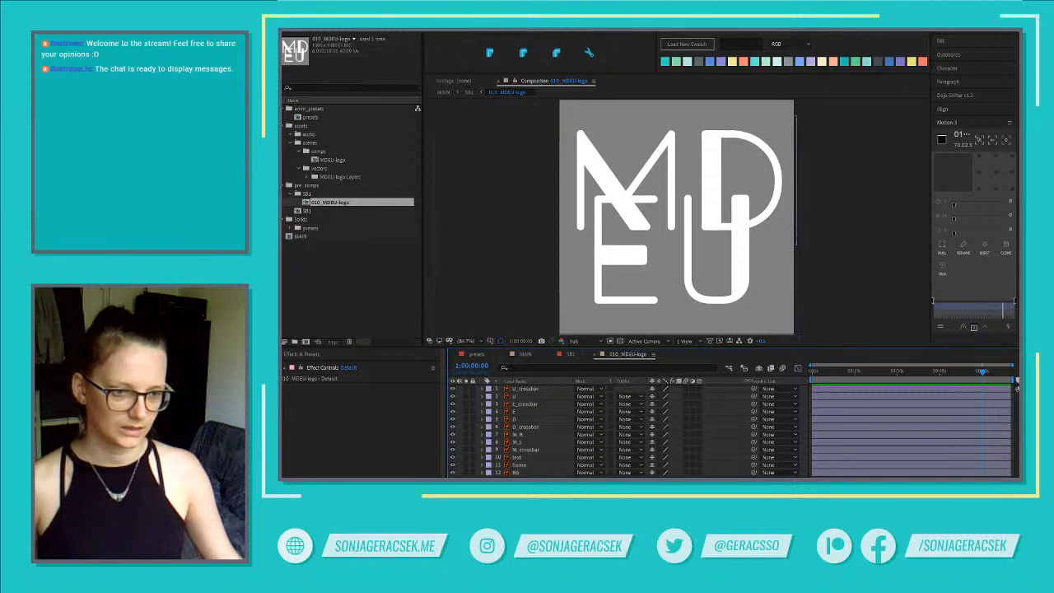
Trim the in points of all layers in 010_MDEU-logo to the current time, 1:00:00:00
{"action": "left_click_drag", "start_coordinate": [748, 380], "coordinate": [681, 381]}
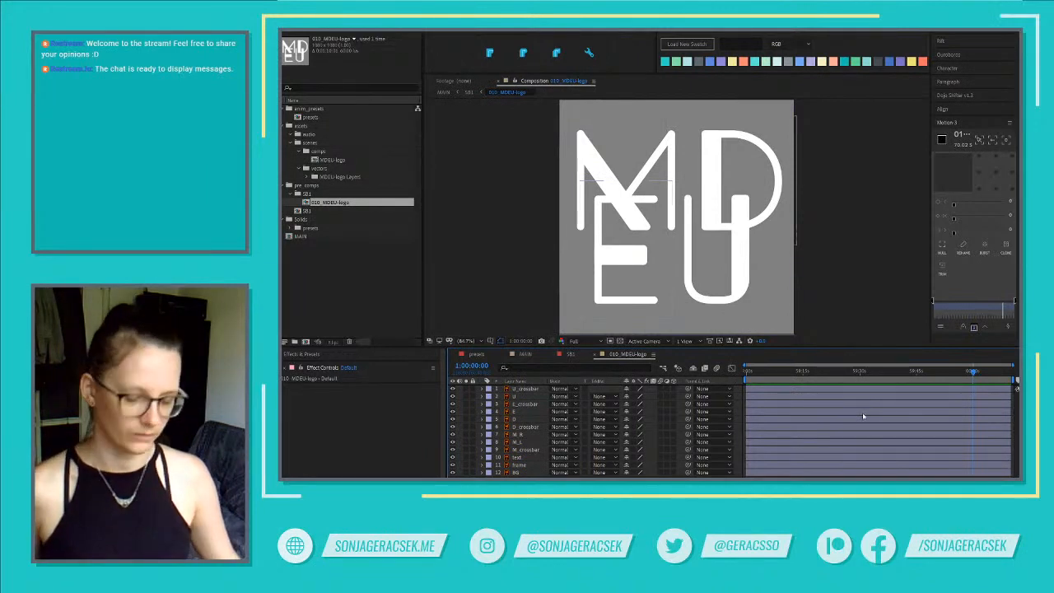
{"action": "key", "text": "ctrl+a"}
{"action": "key", "text": "alt+bracketleft"}
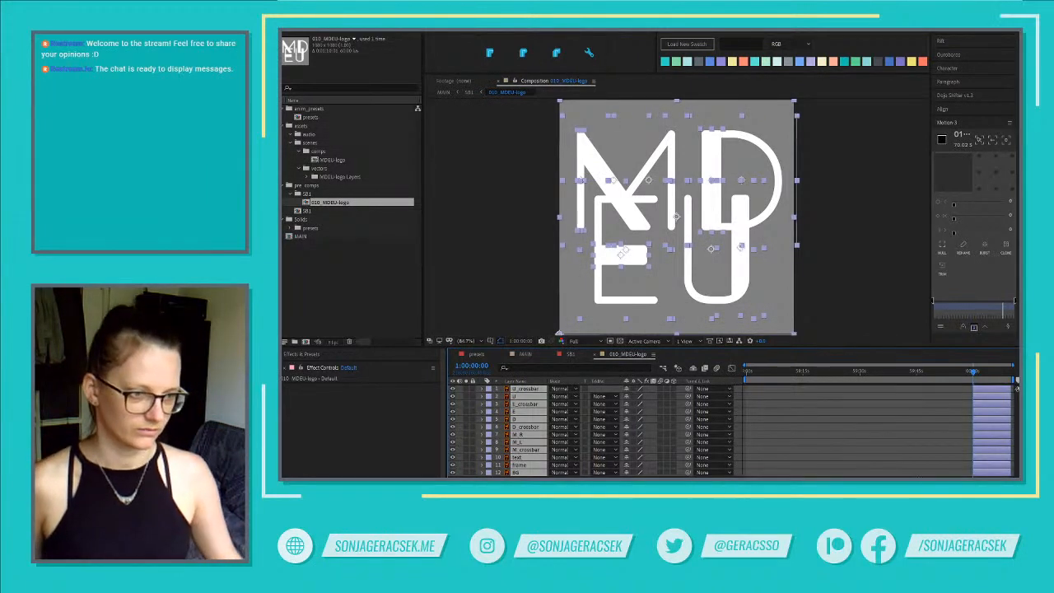
Deselect all layers and add a composition marker at 1:00:00:00
{"action": "key", "text": "ctrl+shift+a"}
{"action": "key", "text": "alt+KP_Multiply"}
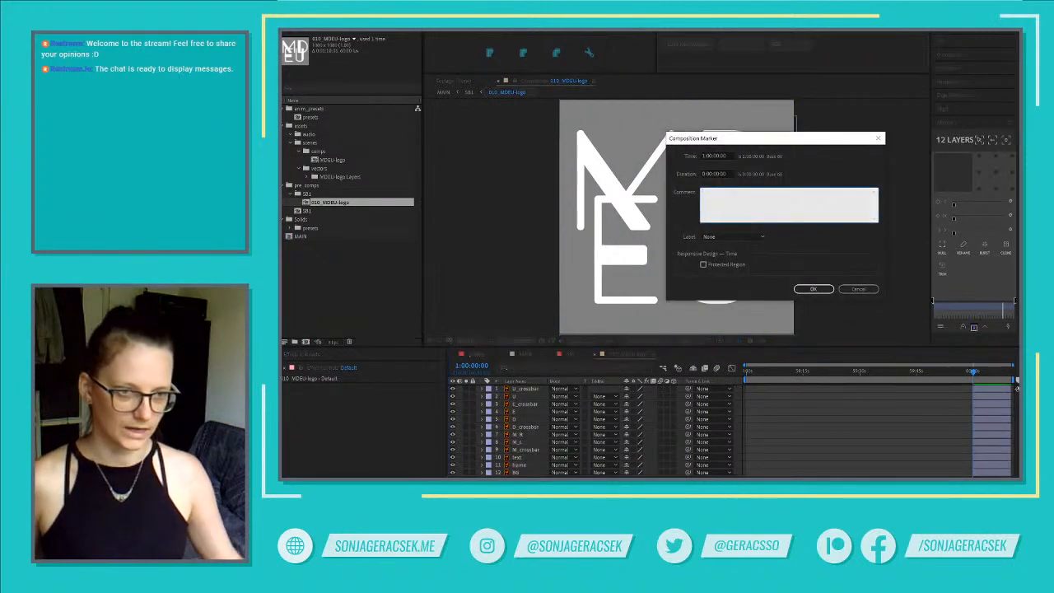
{"action": "key", "text": "Return"}
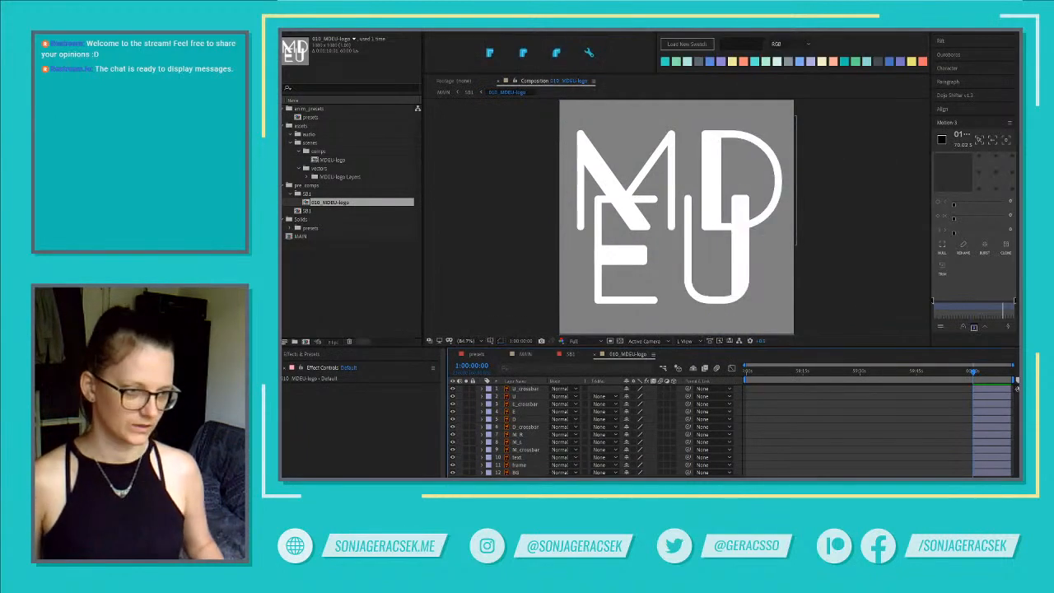
{"action": "scroll", "coordinate": [983, 450], "scroll_direction": "up", "scroll_amount": 3}
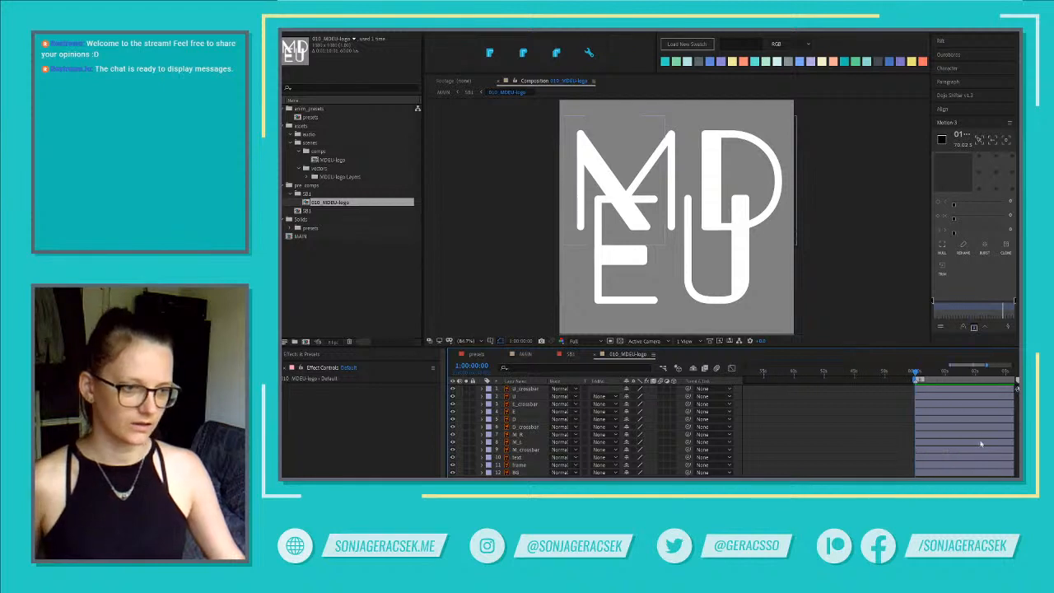
{"action": "left_click_drag", "start_coordinate": [993, 435], "coordinate": [852, 437]}
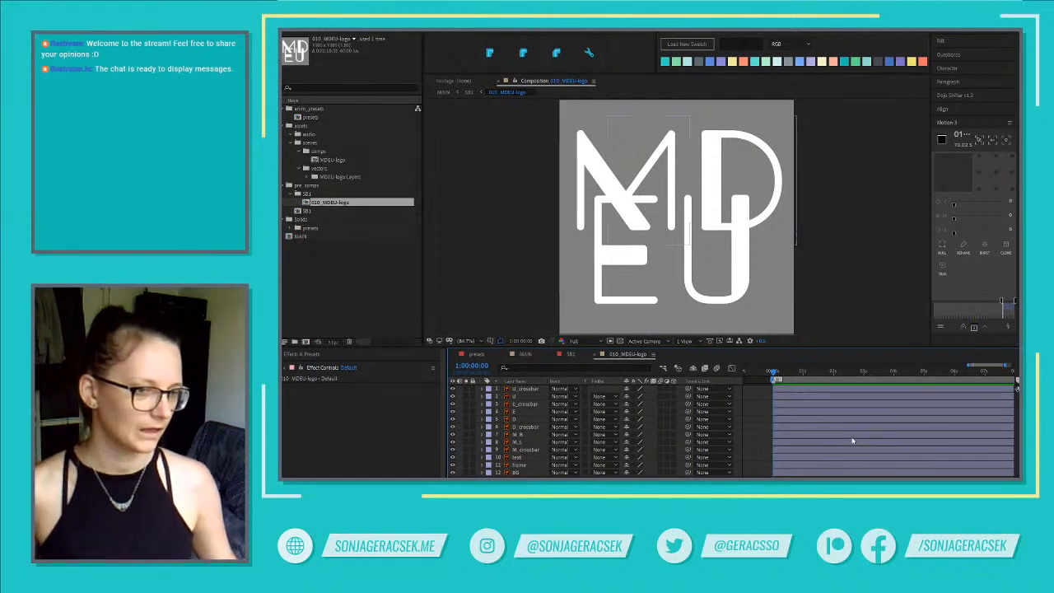
Give the frame and BG layers the Brown label and delete the text layer
{"action": "left_click", "coordinate": [516, 472]}
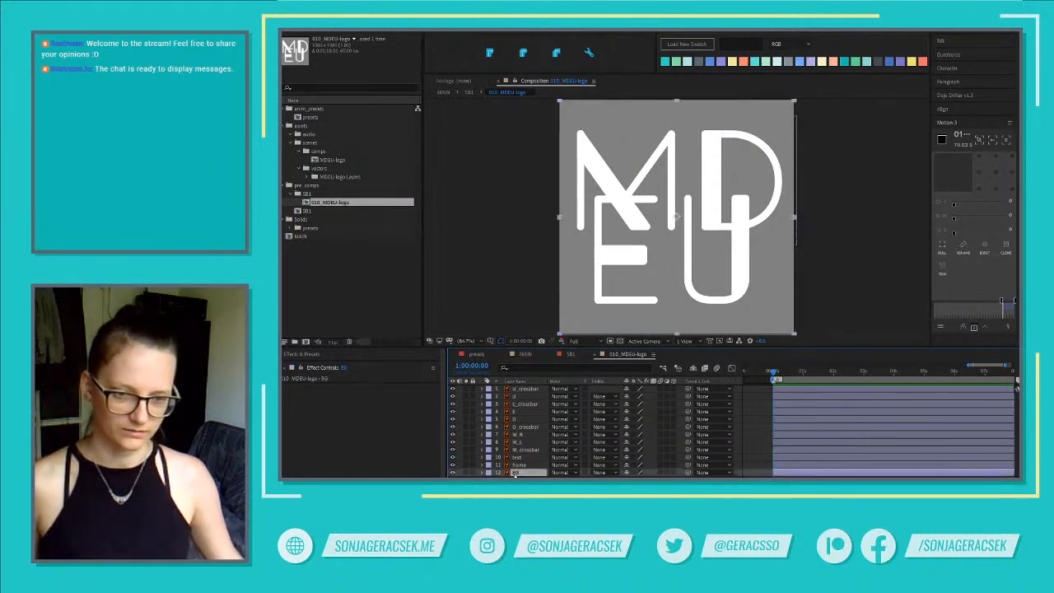
{"action": "left_click", "coordinate": [517, 465], "text": "shift"}
{"action": "left_click", "coordinate": [490, 465]}
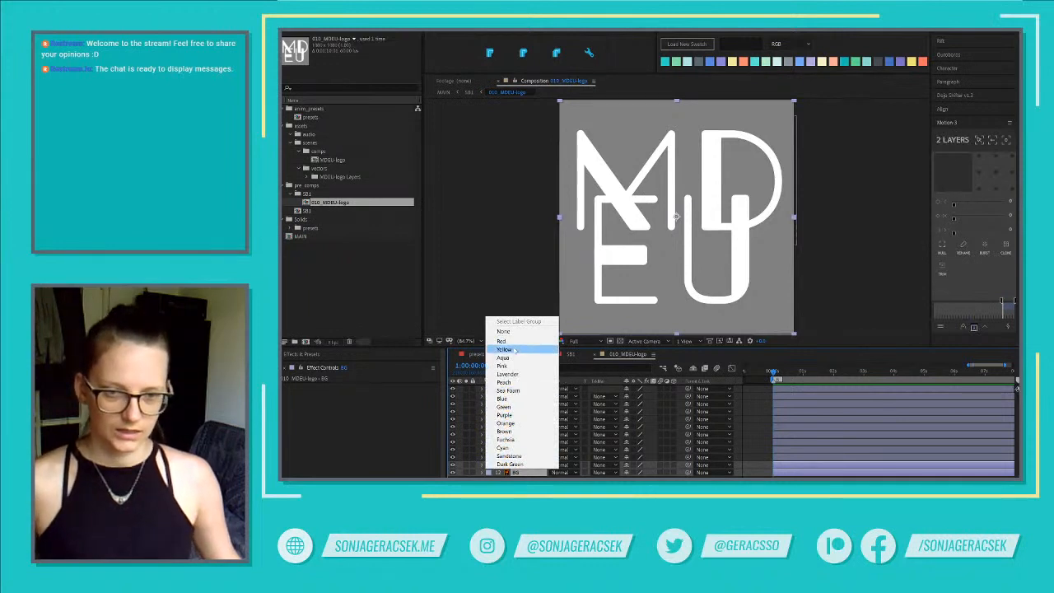
{"action": "left_click", "coordinate": [505, 423]}
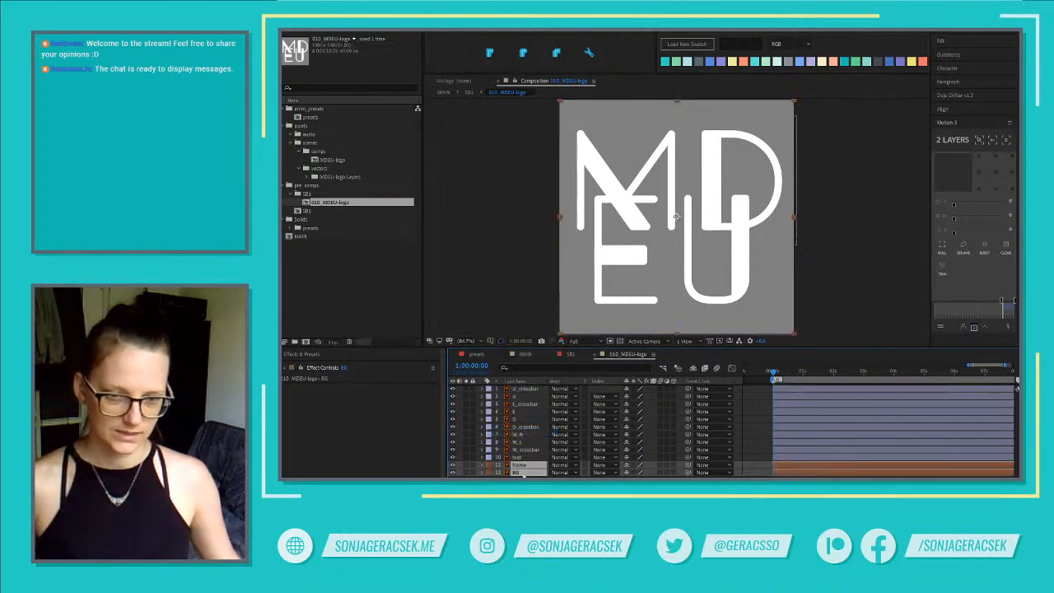
{"action": "left_click", "coordinate": [519, 458]}
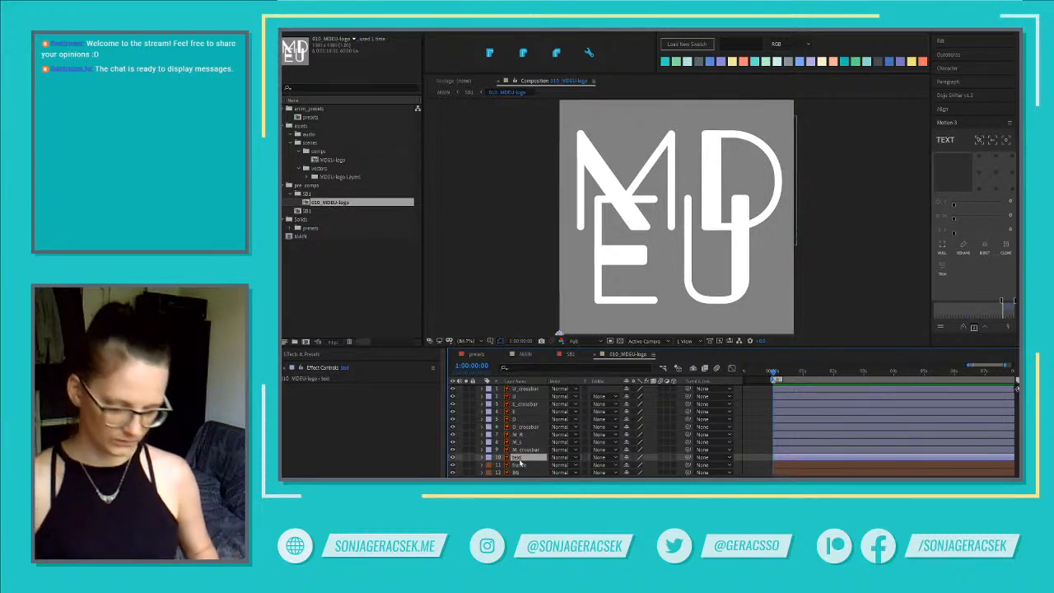
{"action": "key", "text": "Delete"}
Give the M_R, M_L and M_crossbar layers the Yellow label
{"action": "left_click", "coordinate": [527, 450]}
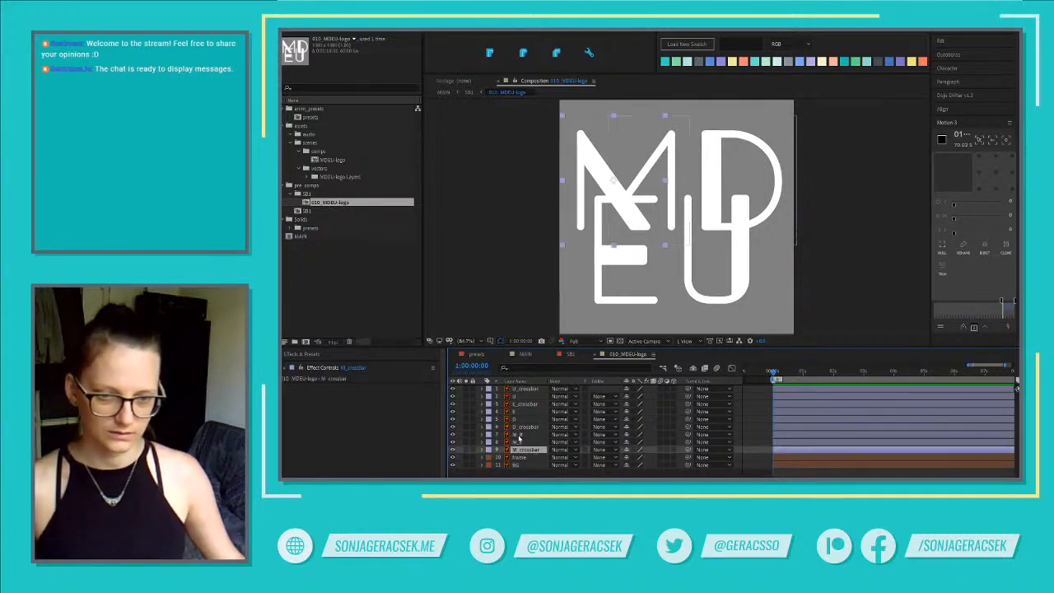
{"action": "left_click", "coordinate": [519, 442], "text": "shift"}
{"action": "left_click", "coordinate": [488, 442]}
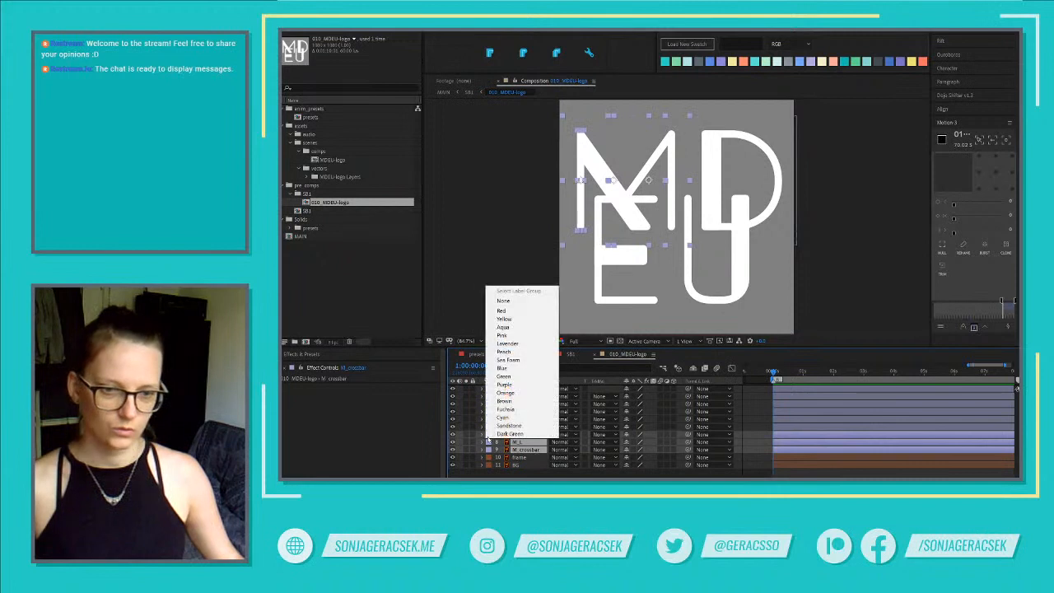
{"action": "left_click", "coordinate": [503, 319]}
Label the D and D_crossbar layers Orange and the E and E_crossbar layers Purple
{"action": "left_click", "coordinate": [525, 426]}
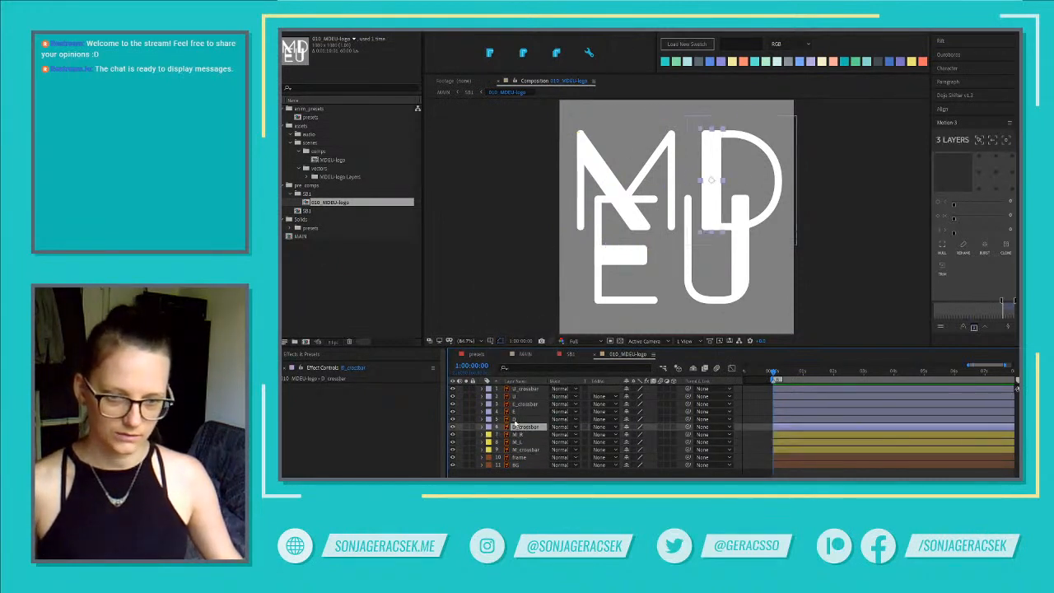
{"action": "left_click", "coordinate": [488, 426]}
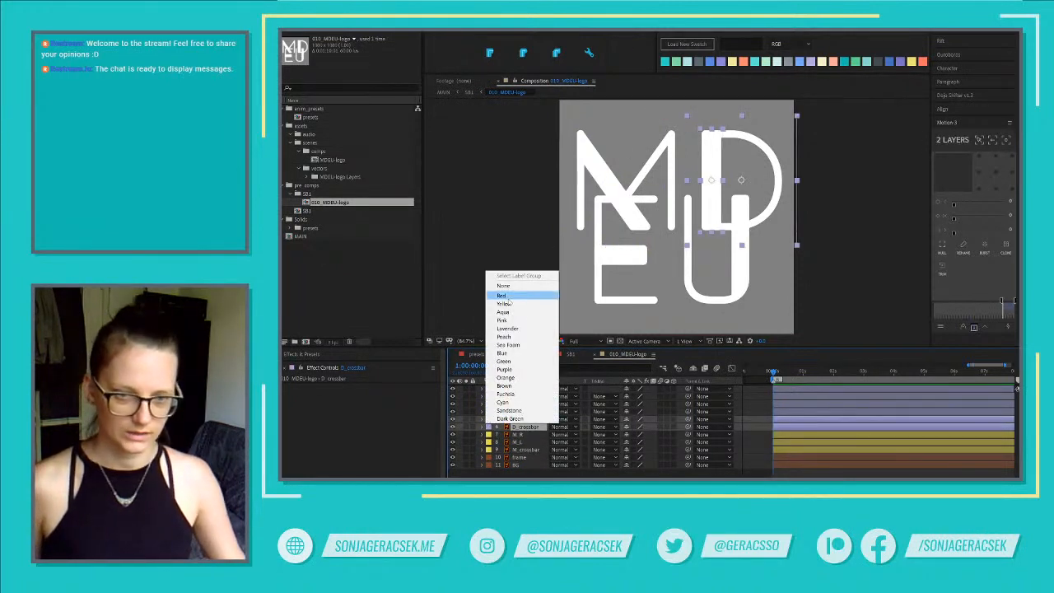
{"action": "left_click", "coordinate": [505, 377]}
{"action": "left_click", "coordinate": [513, 412]}
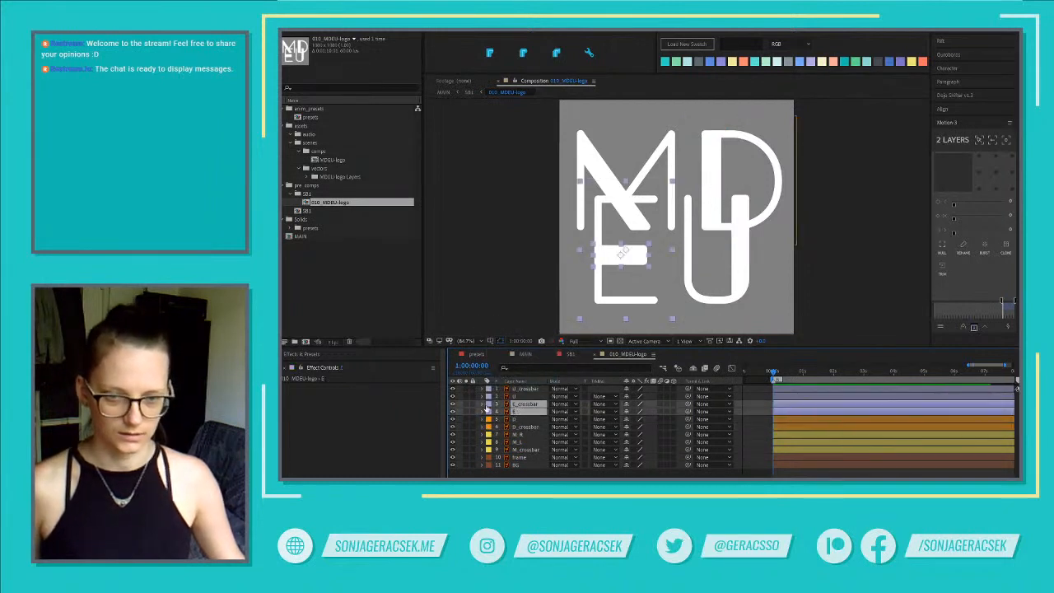
{"action": "left_click", "coordinate": [489, 411]}
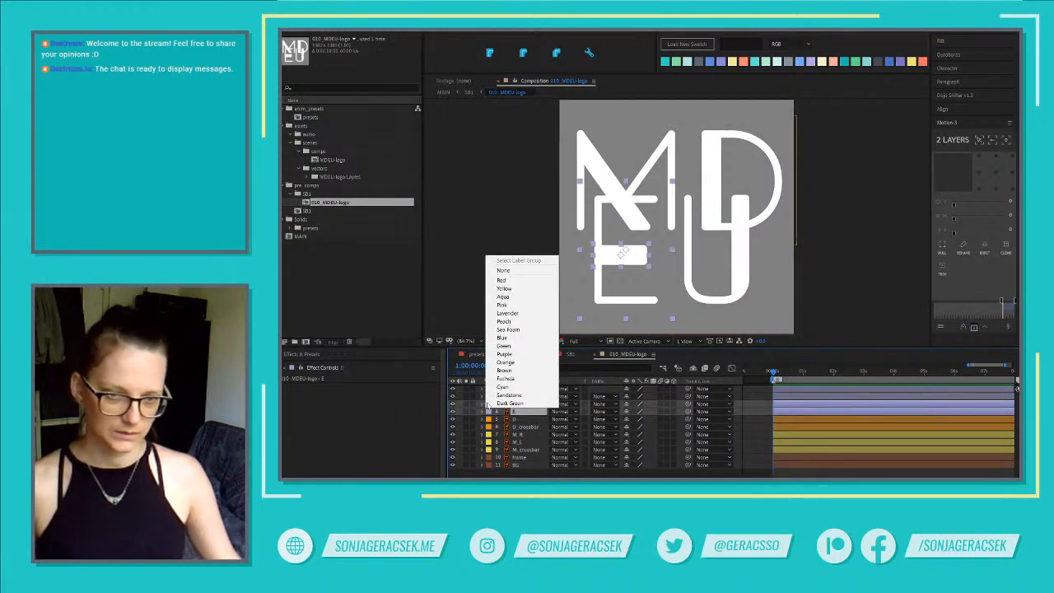
{"action": "left_click", "coordinate": [514, 354]}
Label the U and U_crossbar layers Blue, deselect everything and save the project
{"action": "left_click", "coordinate": [519, 396]}
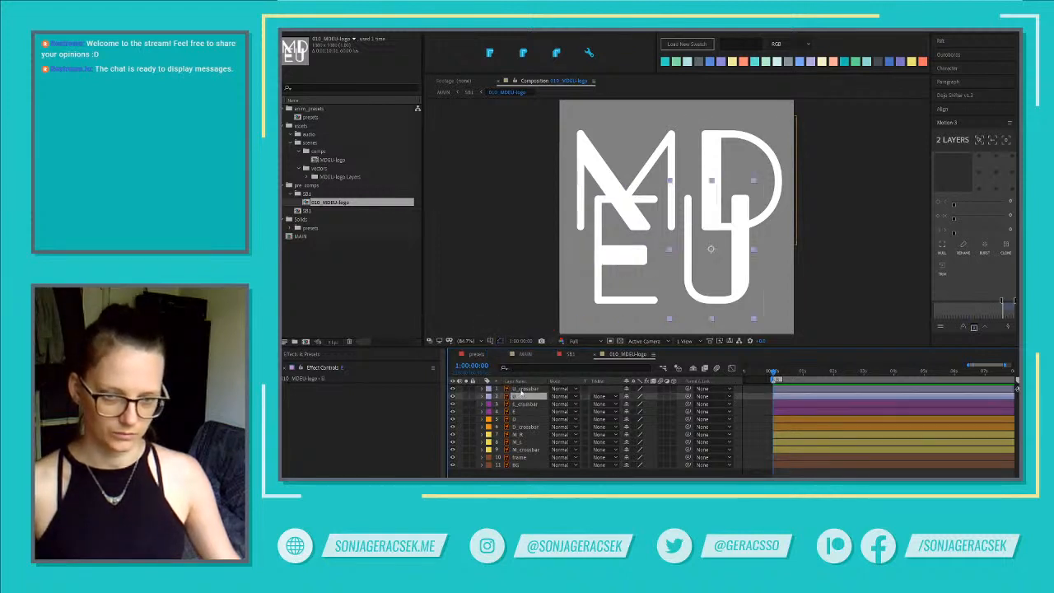
{"action": "left_click", "coordinate": [488, 396]}
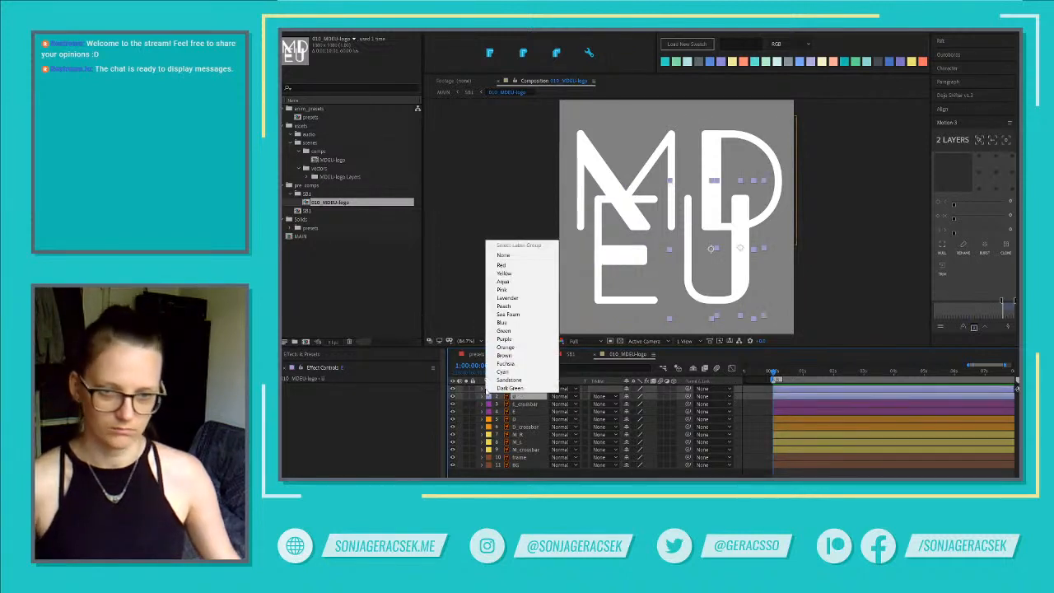
{"action": "left_click", "coordinate": [502, 322]}
{"action": "key", "text": "ctrl+shift+a"}
{"action": "key", "text": "ctrl+s"}
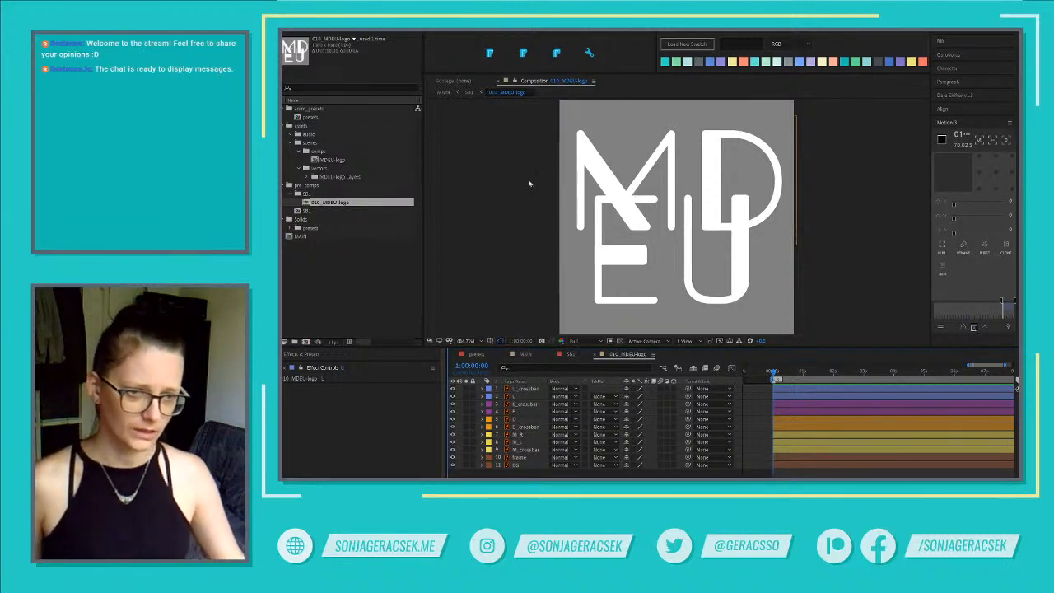
Select the left and right strokes of the M in turn to examine which layers they belong to
{"action": "left_click", "coordinate": [581, 142]}
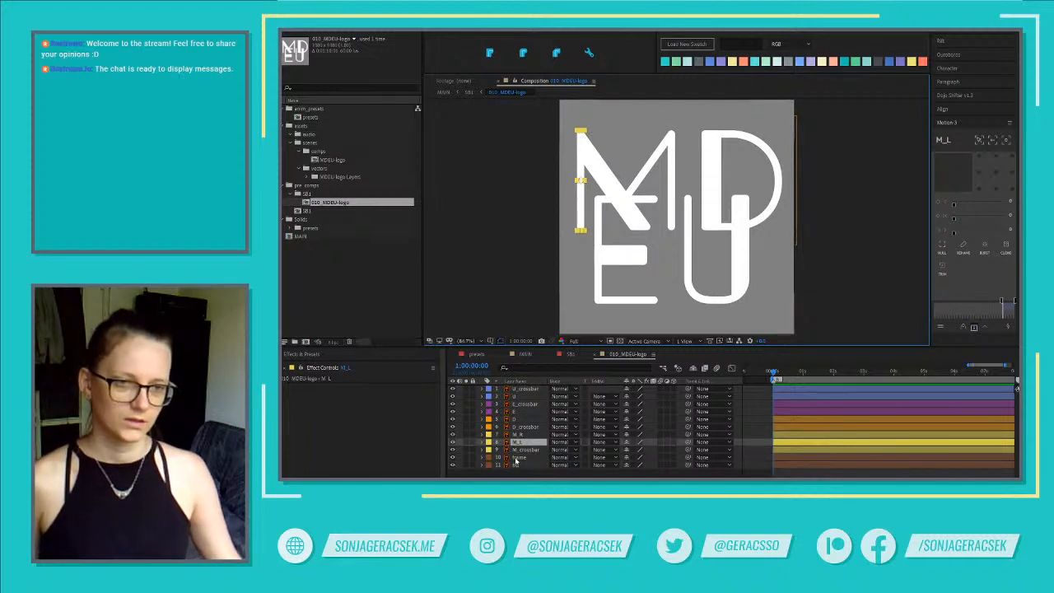
{"action": "left_click", "coordinate": [656, 159]}
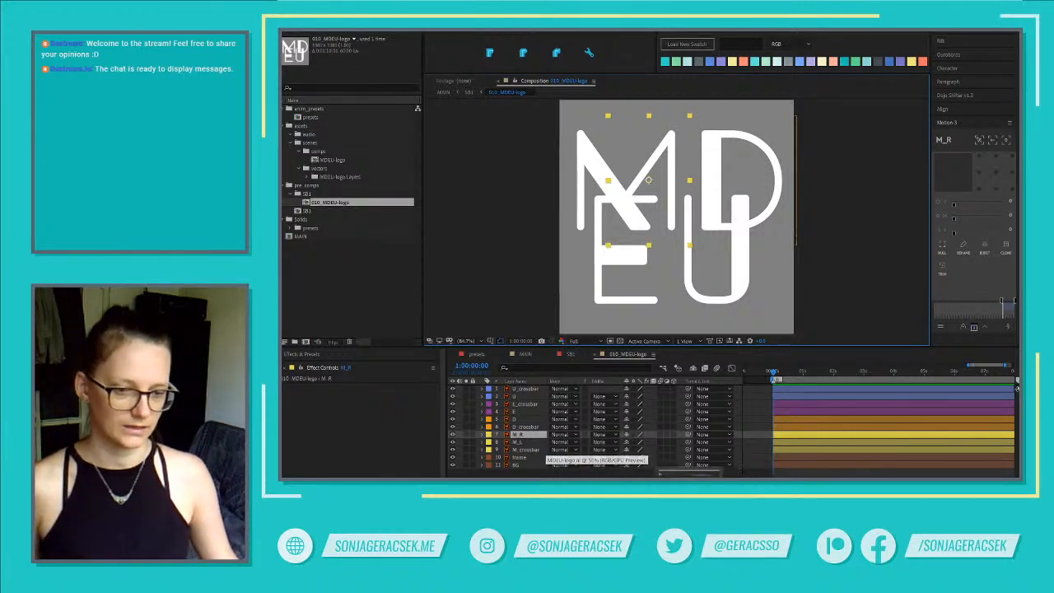
Switch to Illustrator, select the M_R, M_L, D, E and U artwork, and transfer it to the After Effects composition with Overlord
{"action": "left_click", "coordinate": [597, 467]}
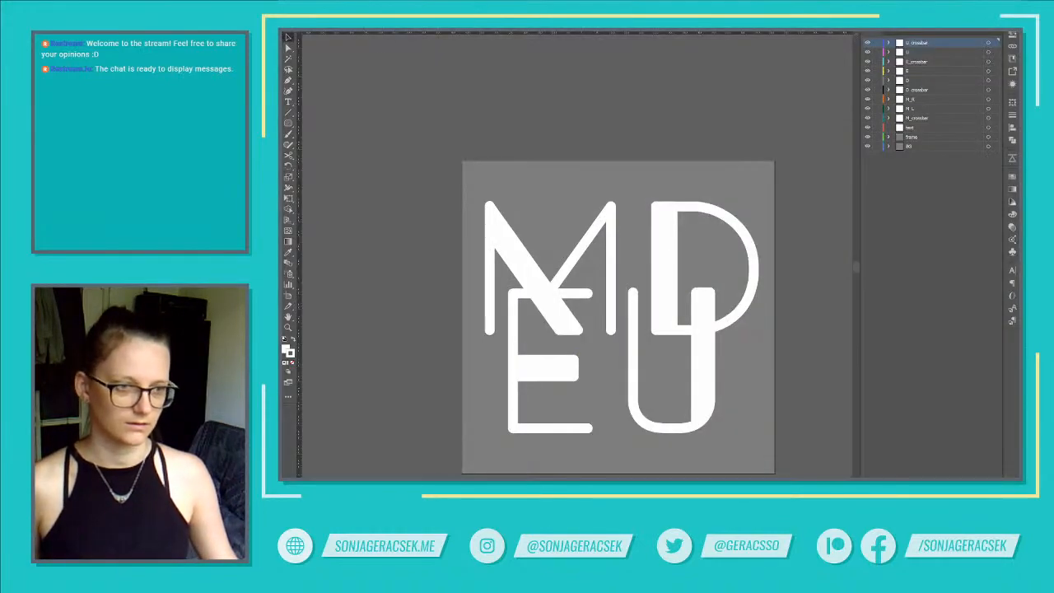
{"action": "left_click", "coordinate": [989, 107]}
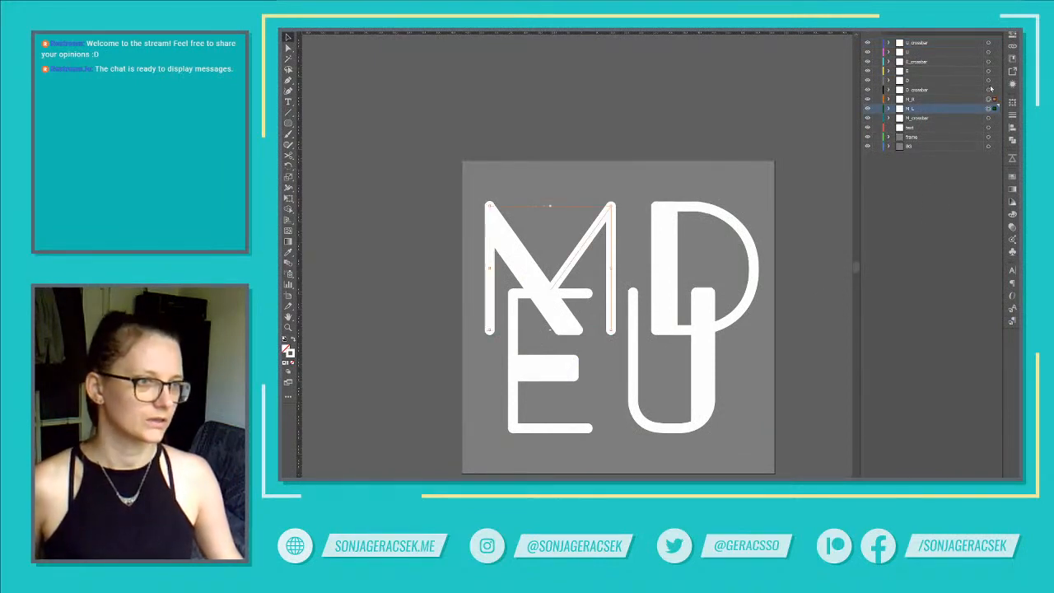
{"action": "left_click", "coordinate": [989, 81], "text": "shift"}
{"action": "left_click", "coordinate": [989, 72], "text": "shift"}
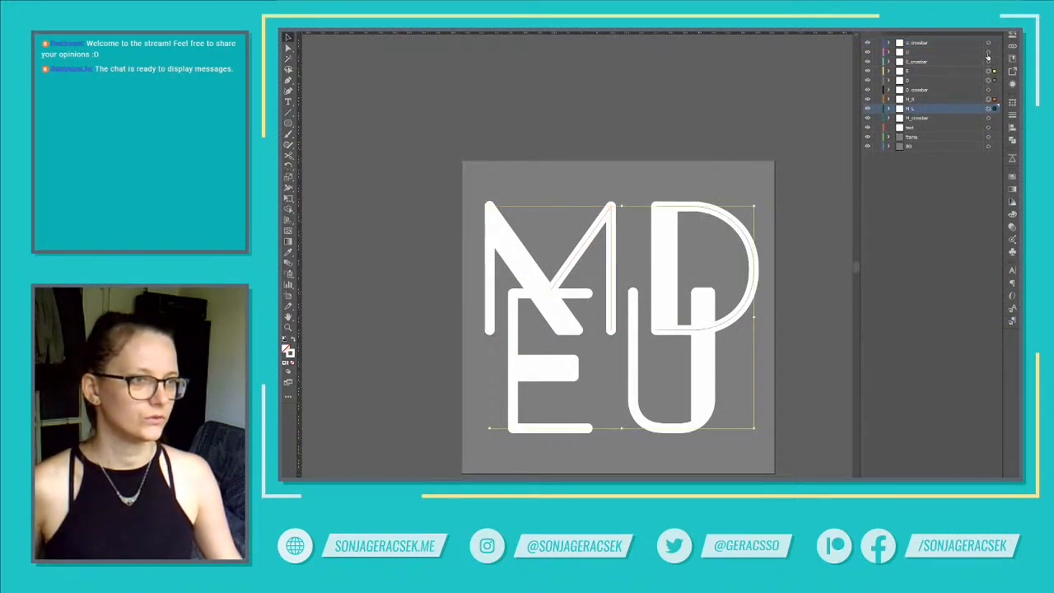
{"action": "left_click", "coordinate": [989, 53], "text": "shift"}
{"action": "left_click", "coordinate": [1011, 159]}
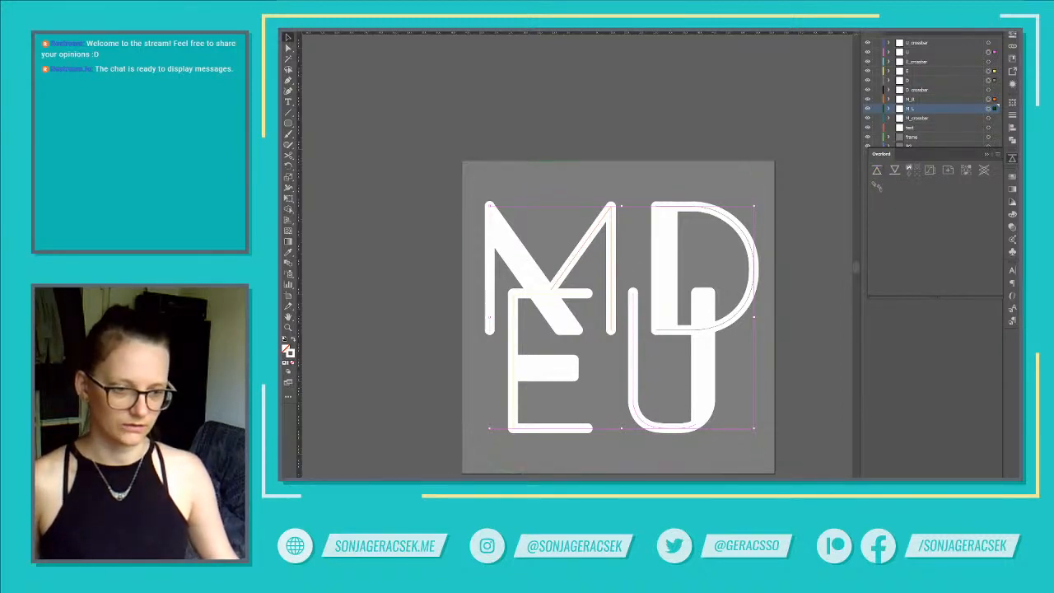
{"action": "key", "text": "alt+Tab"}
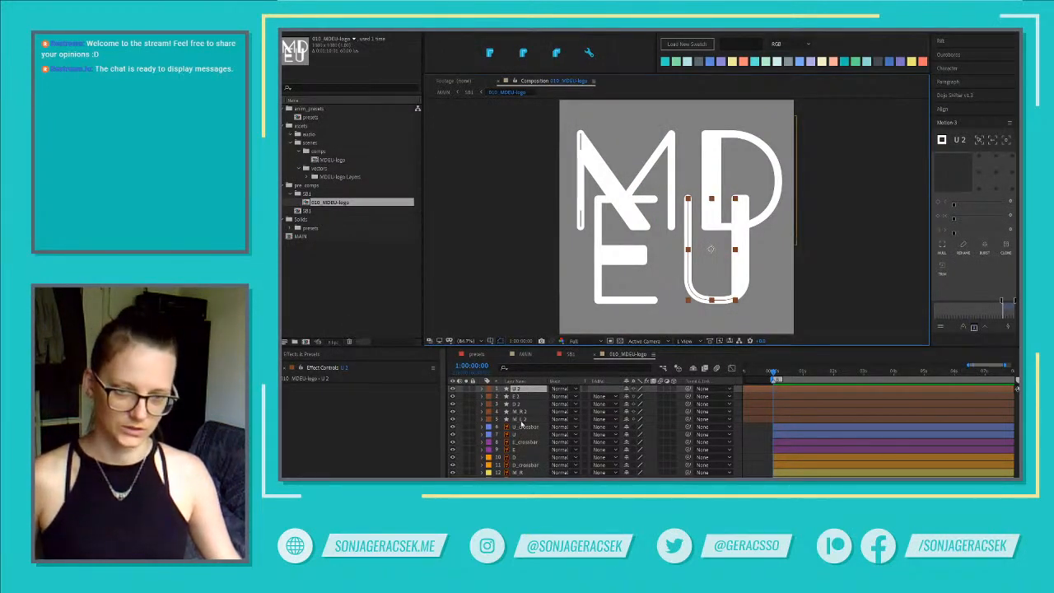
Undo the Overlord transfer and delete the original M_R, M_L, D, E and U Illustrator layers from the composition
{"action": "key", "text": "ctrl+z"}
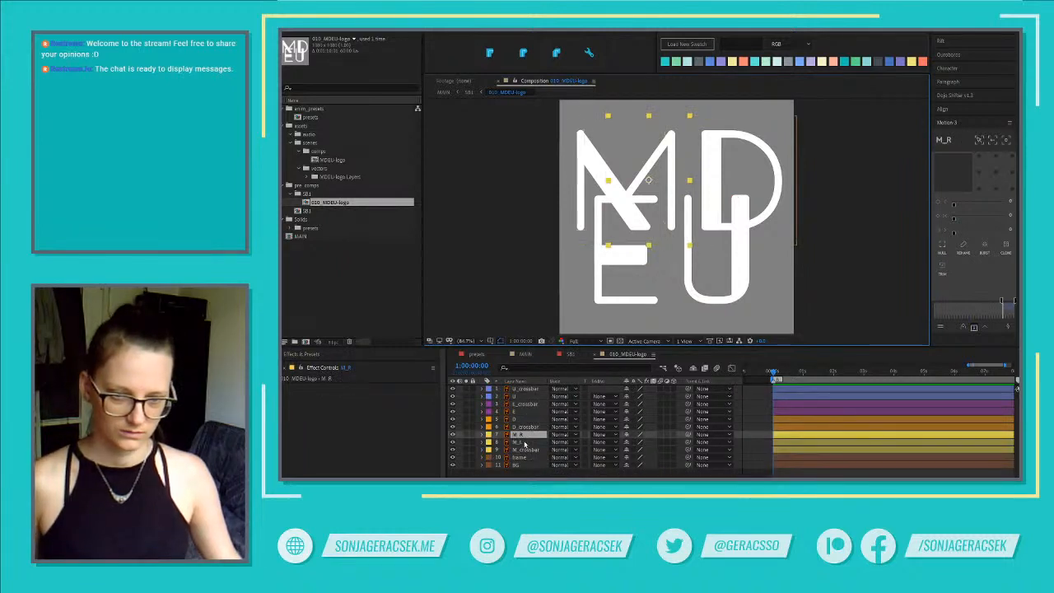
{"action": "left_click", "coordinate": [522, 443], "text": "ctrl"}
{"action": "left_click", "coordinate": [519, 419], "text": "ctrl"}
{"action": "left_click", "coordinate": [519, 411], "text": "ctrl"}
{"action": "left_click", "coordinate": [520, 396], "text": "ctrl"}
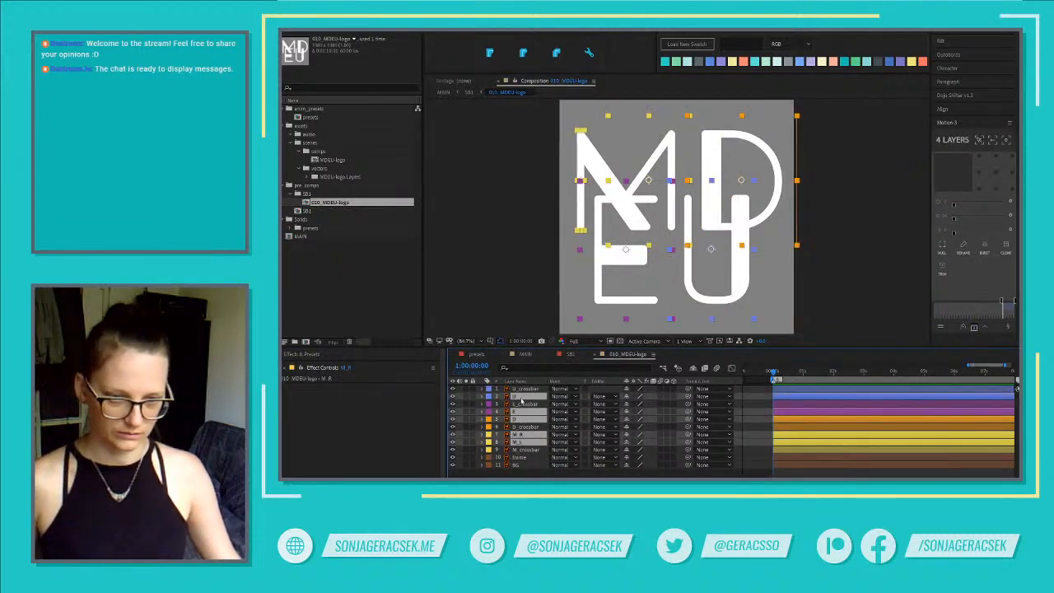
{"action": "key", "text": "Delete"}
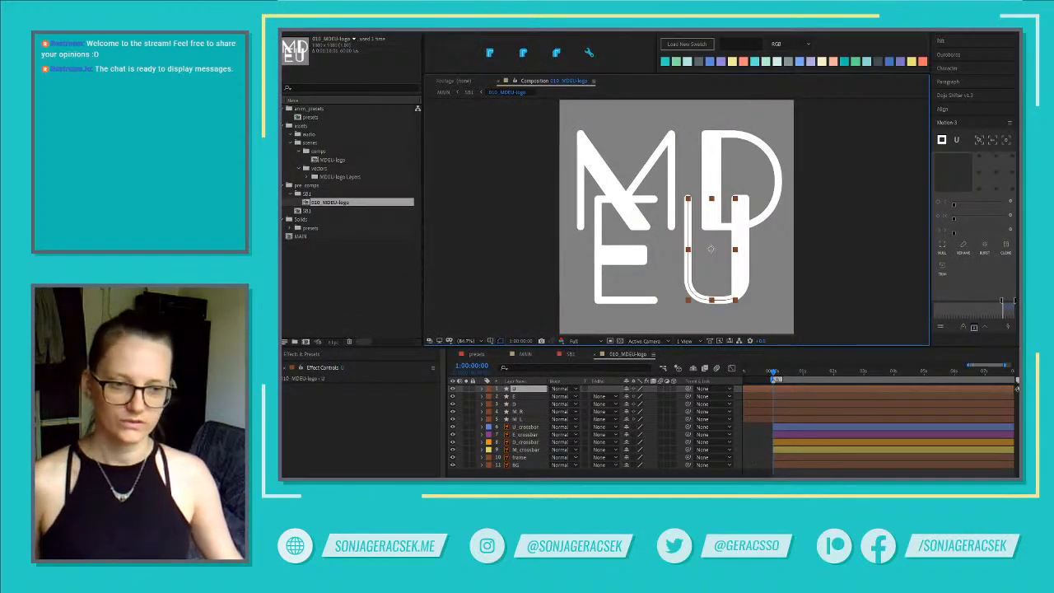
Trim the start of the five transferred shape layers U, E, D, M_R and M_L to 1:00:00:00
{"action": "left_click", "coordinate": [518, 419], "text": "shift"}
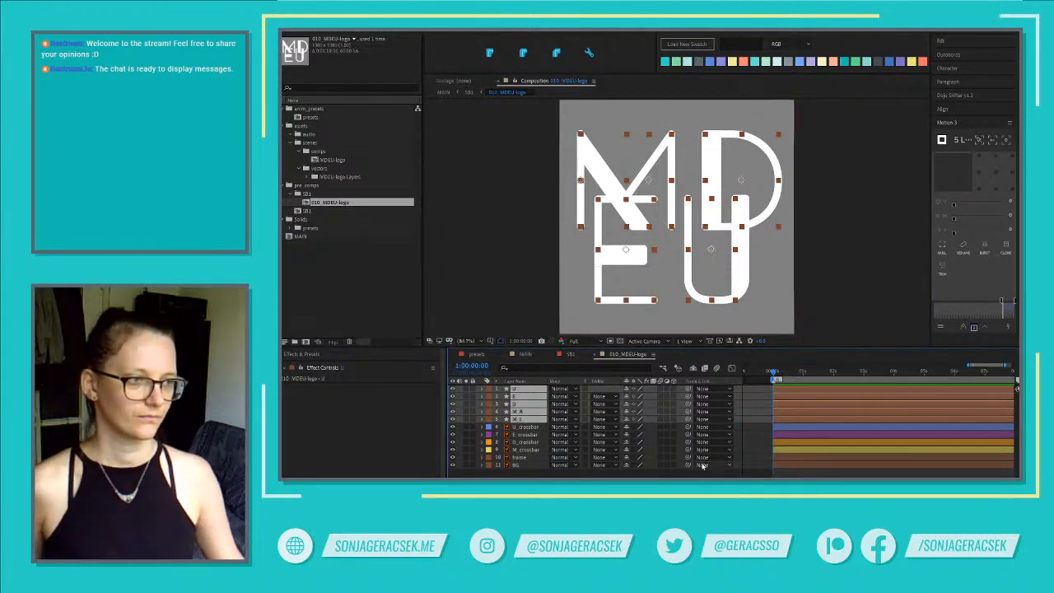
{"action": "left_click", "coordinate": [616, 474]}
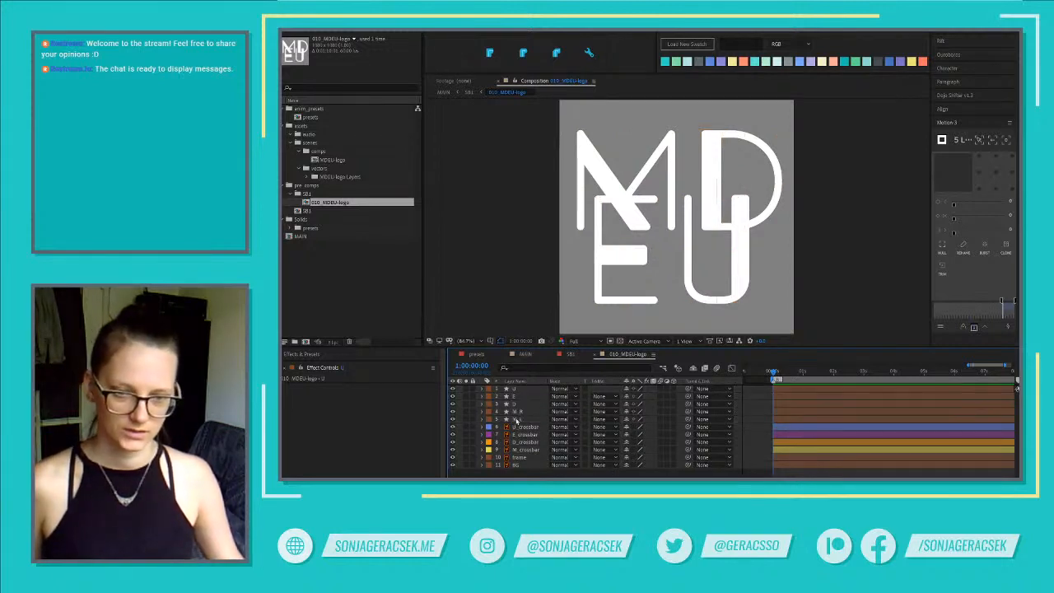
Move the M_R and M_L shape layers directly above M_crossbar and give them the Yellow label
{"action": "left_click", "coordinate": [523, 419]}
{"action": "left_click", "coordinate": [526, 412], "text": "shift"}
{"action": "left_click_drag", "start_coordinate": [516, 414], "coordinate": [516, 444]}
{"action": "left_click", "coordinate": [489, 443]}
{"action": "left_click", "coordinate": [504, 326]}
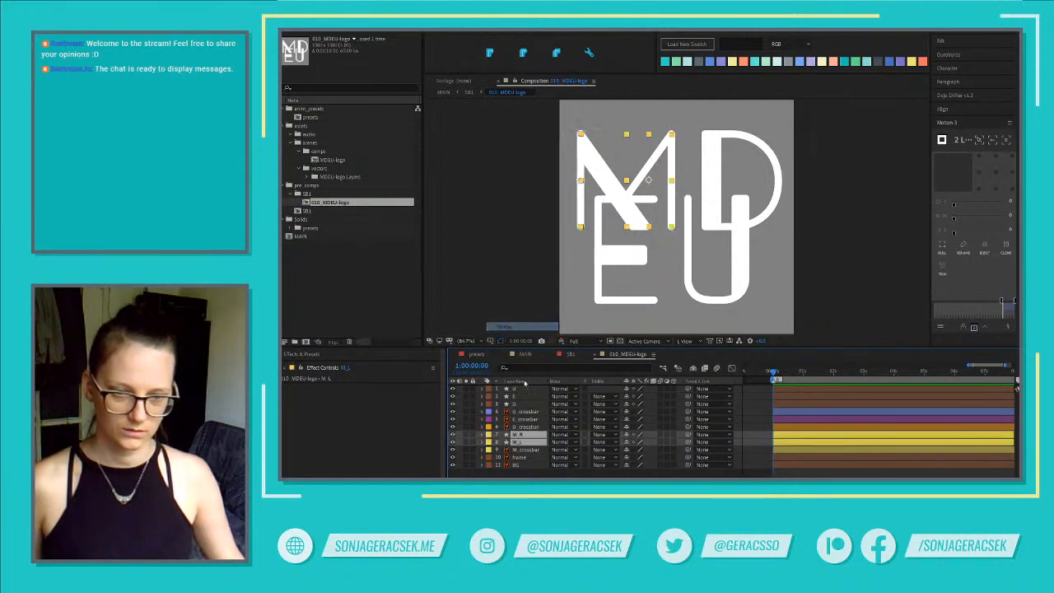
Move the D shape layer directly above D_crossbar and give it the Orange label
{"action": "left_click", "coordinate": [515, 407]}
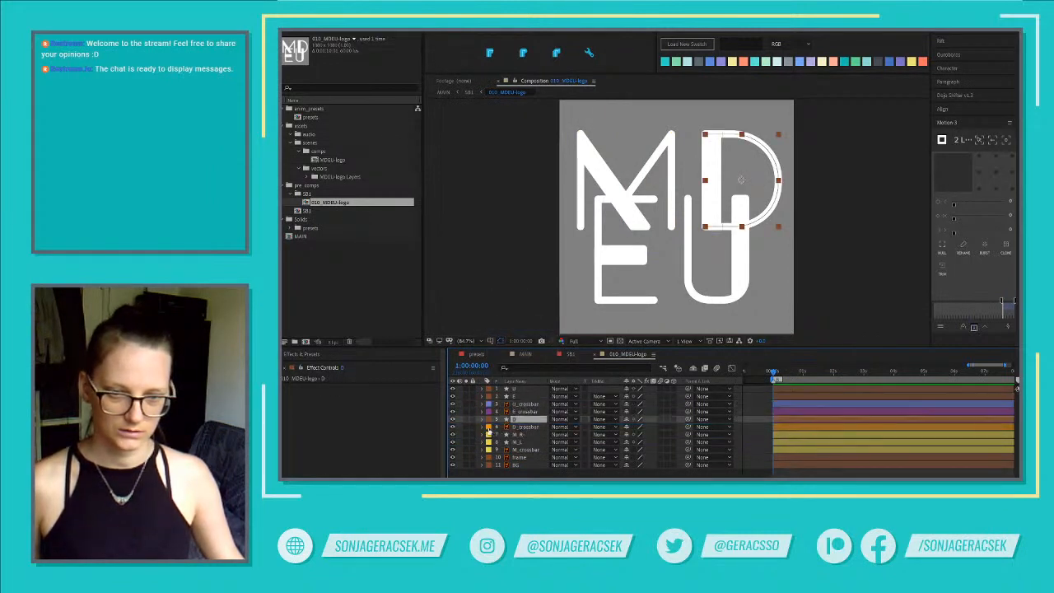
{"action": "left_click", "coordinate": [517, 418]}
{"action": "left_click", "coordinate": [489, 419]}
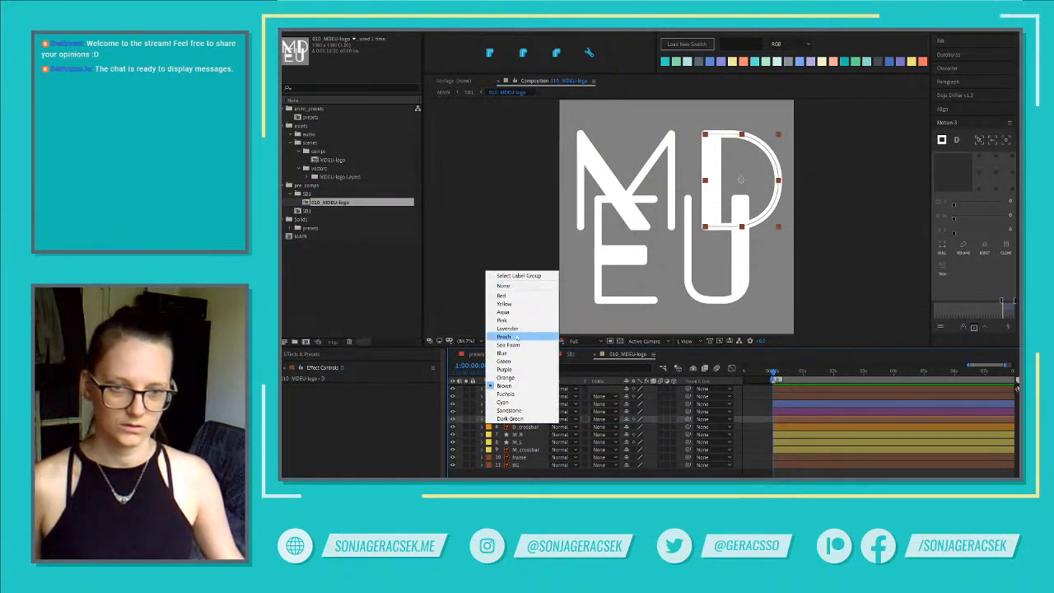
{"action": "left_click", "coordinate": [506, 378]}
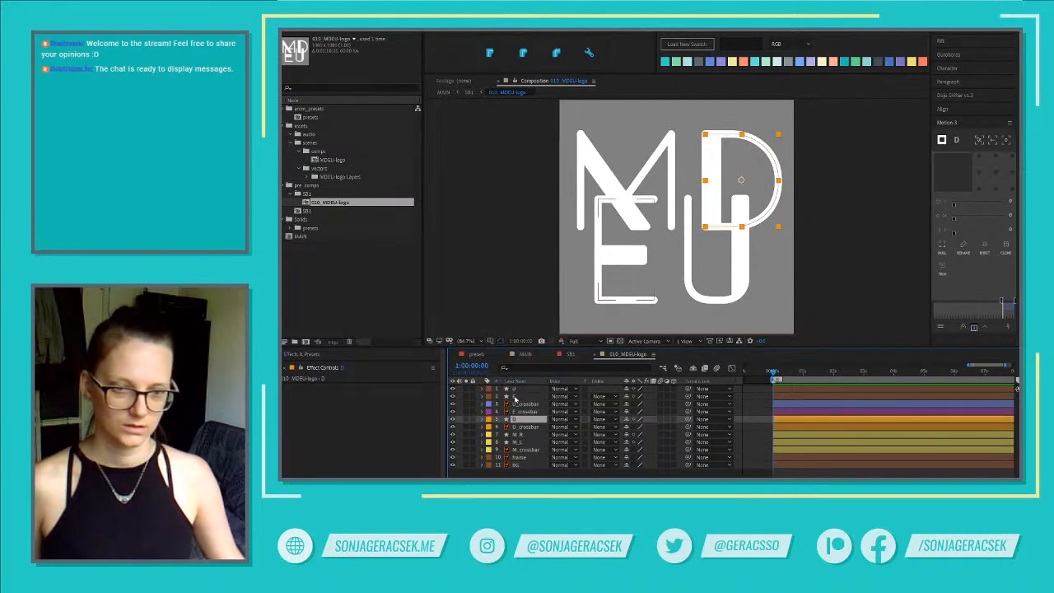
Give the E shape layer the Purple label
{"action": "left_click", "coordinate": [516, 396]}
{"action": "left_click", "coordinate": [515, 387], "text": "shift"}
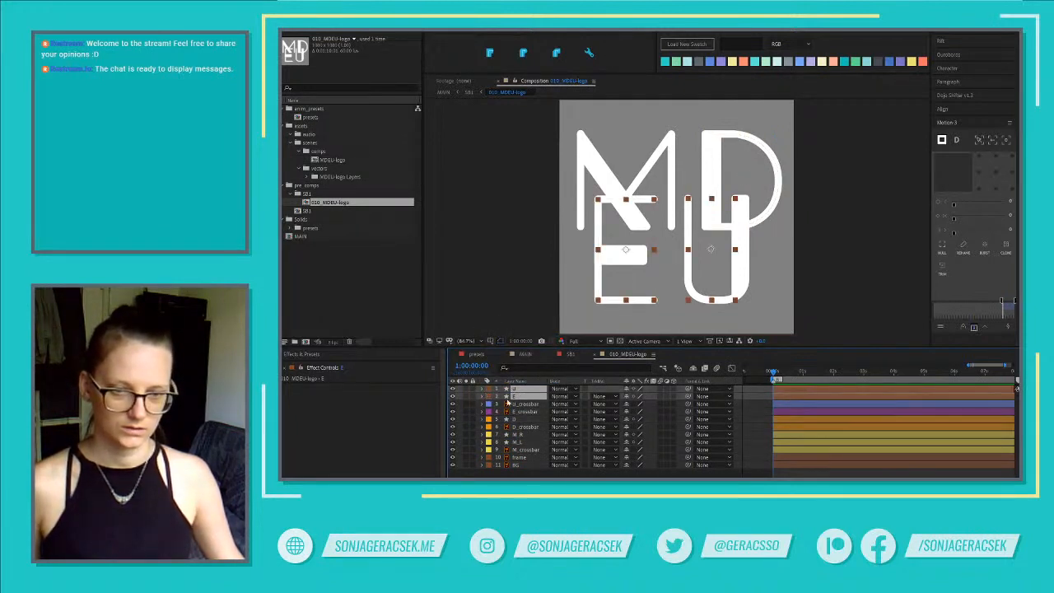
{"action": "left_click", "coordinate": [519, 396]}
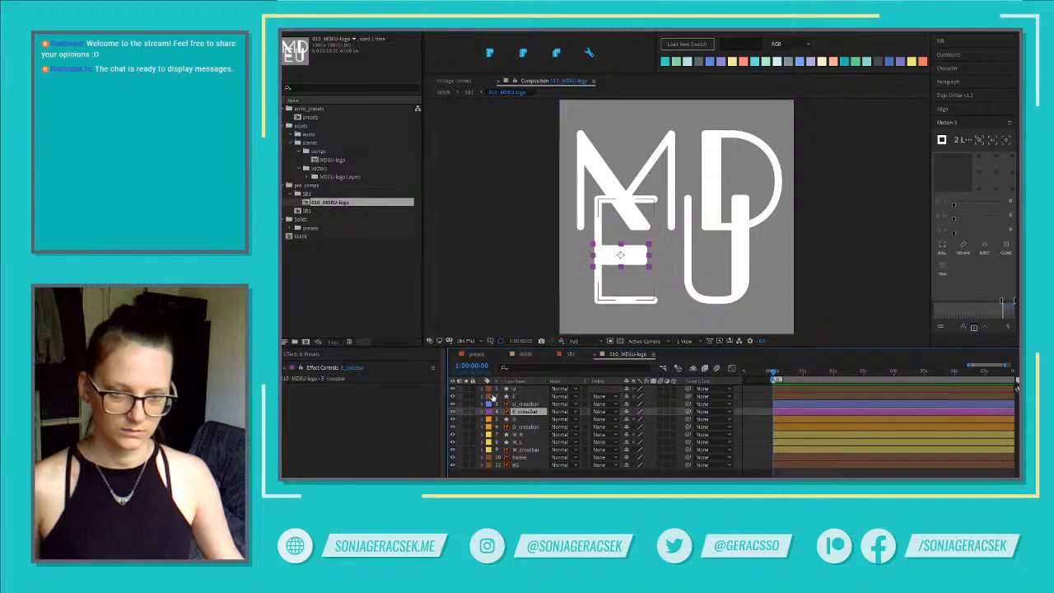
{"action": "left_click", "coordinate": [488, 396]}
{"action": "left_click", "coordinate": [517, 346]}
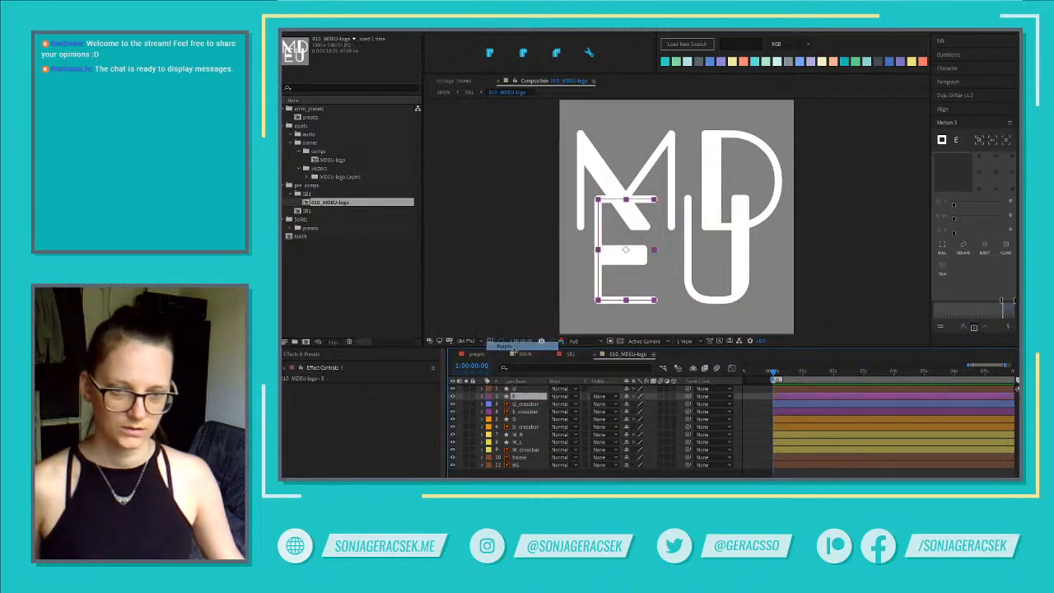
Label the U shape layer Blue and move the E shape layer directly above E_crossbar
{"action": "left_click", "coordinate": [495, 389]}
{"action": "left_click", "coordinate": [488, 389]}
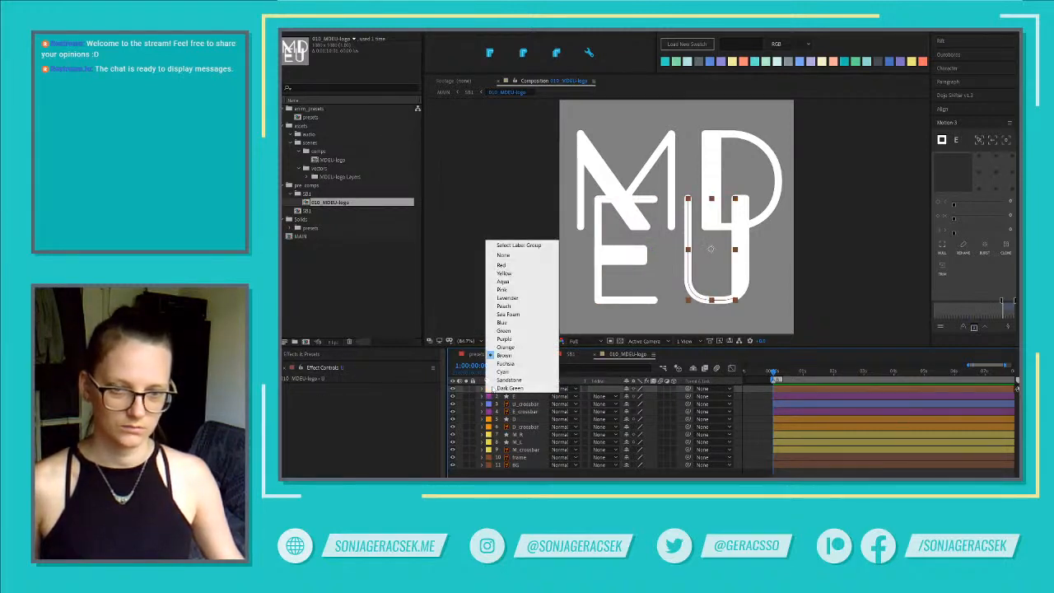
{"action": "left_click", "coordinate": [517, 322]}
{"action": "left_click", "coordinate": [516, 403]}
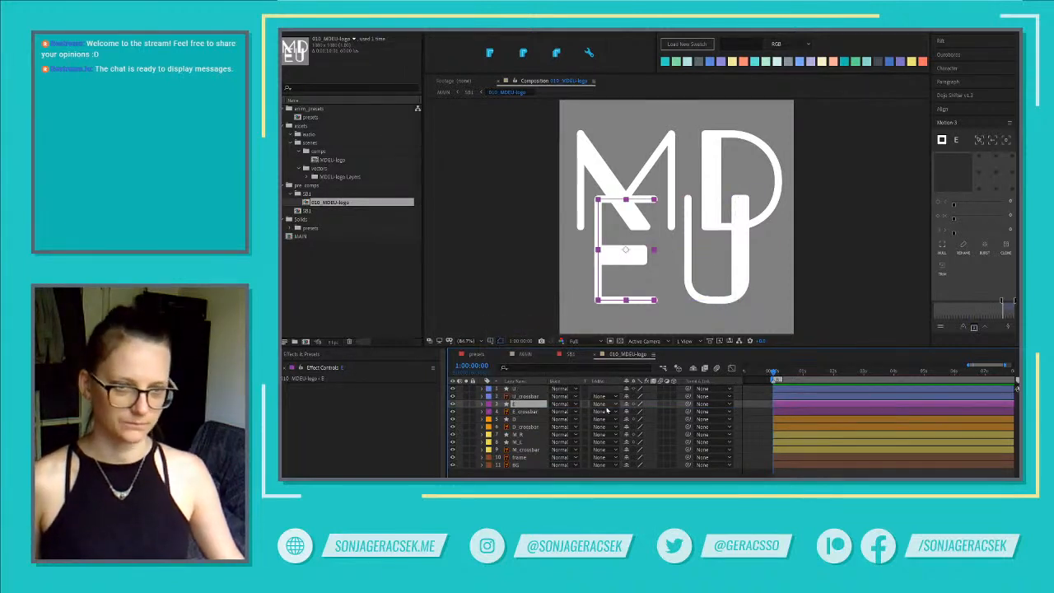
Add a Trim Paths operator to the M_L shape layer
{"action": "left_click", "coordinate": [522, 442]}
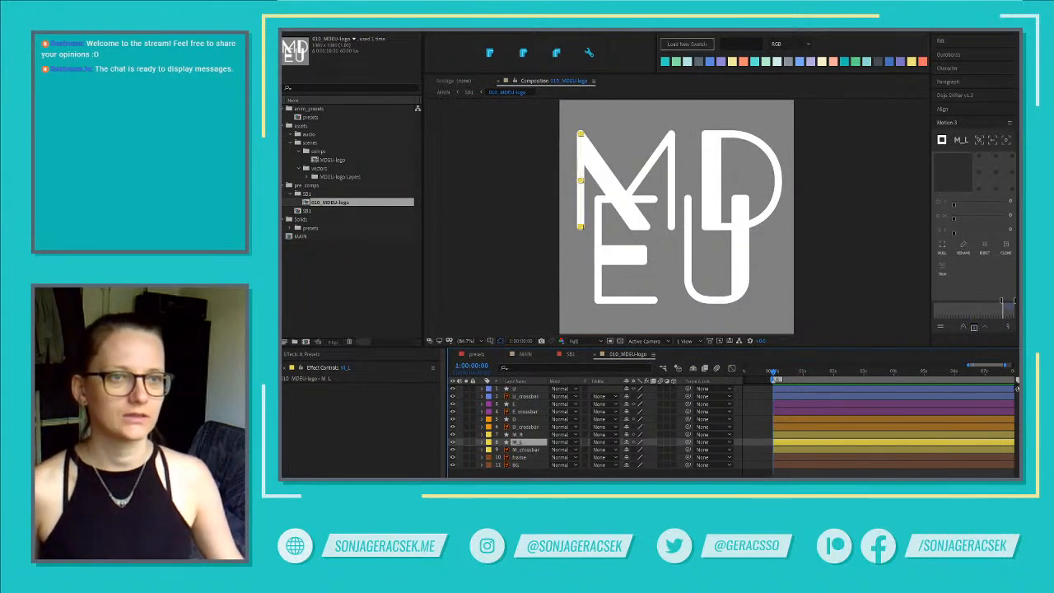
{"action": "left_click", "coordinate": [689, 33]}
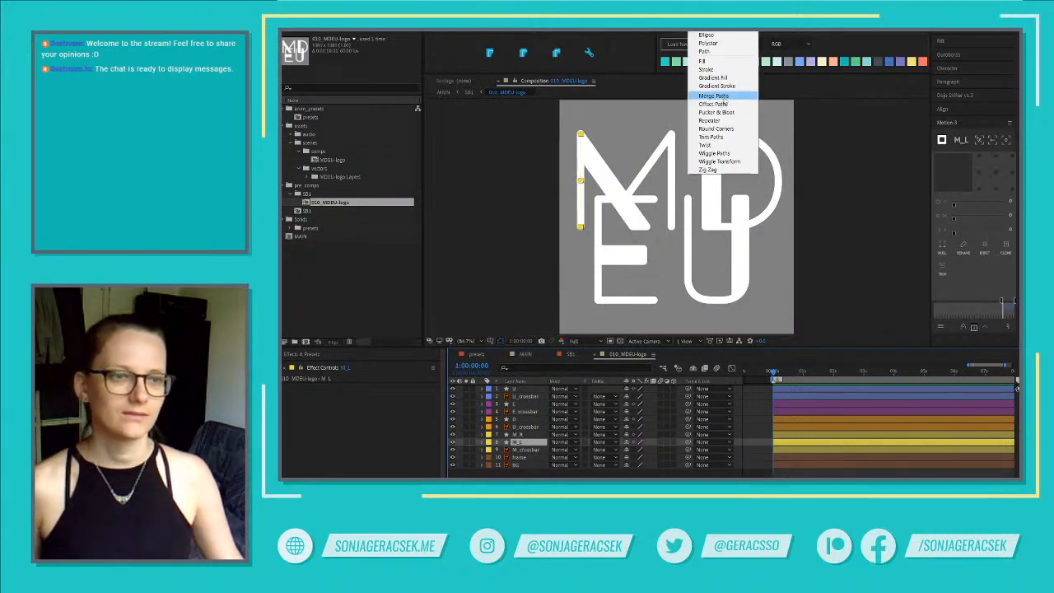
{"action": "left_click", "coordinate": [713, 137]}
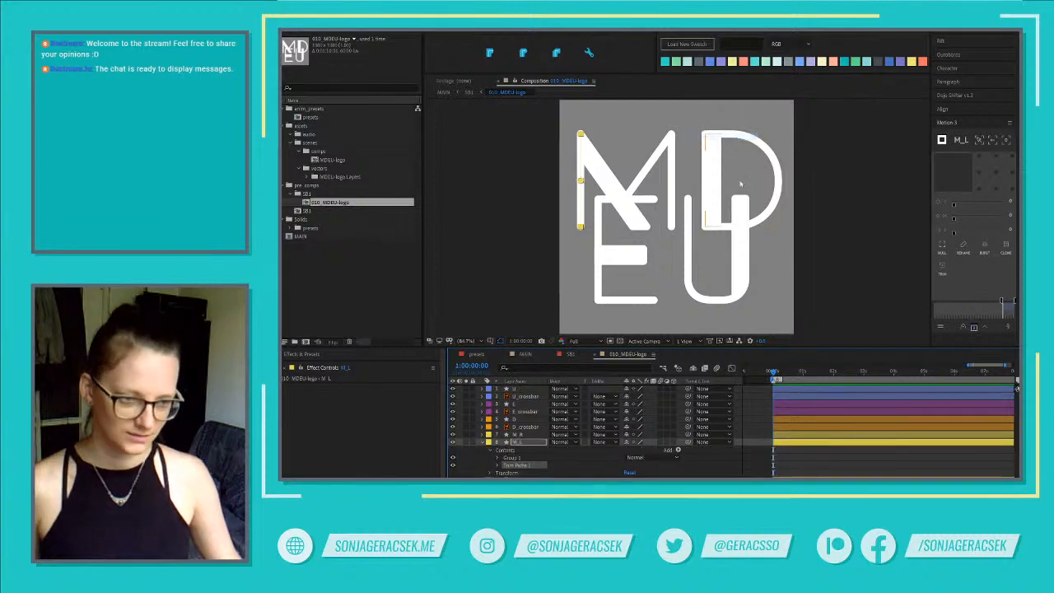
Keyframe the M_L layer's Trim Paths End from 0% at 1:00:00:00 to 100% at 1:00:00:50
{"action": "left_click", "coordinate": [496, 466]}
{"action": "scroll", "coordinate": [511, 457], "scroll_direction": "down", "scroll_amount": 2}
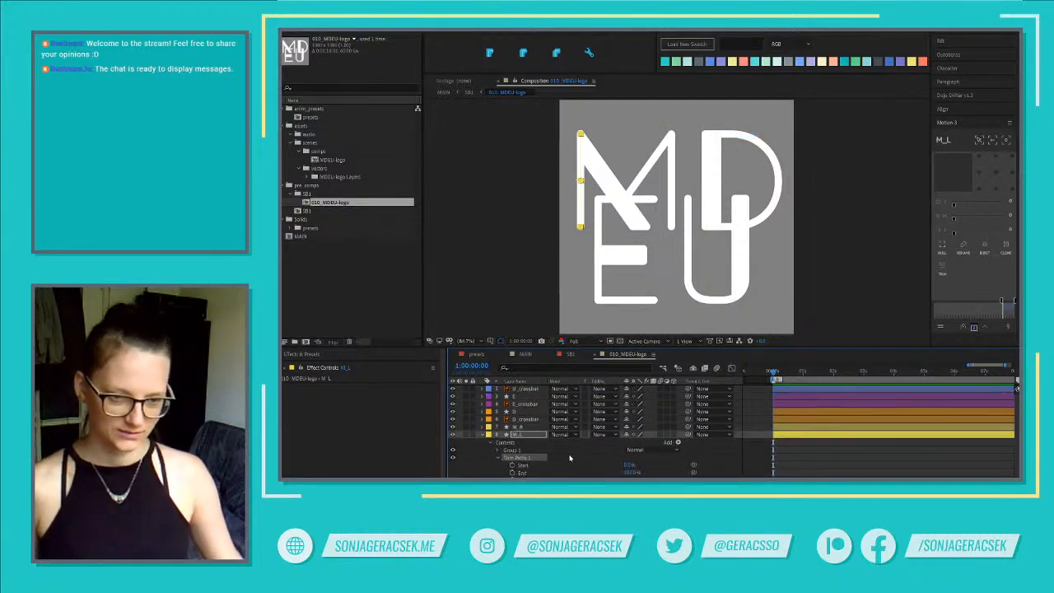
{"action": "left_click_drag", "start_coordinate": [631, 465], "coordinate": [588, 467]}
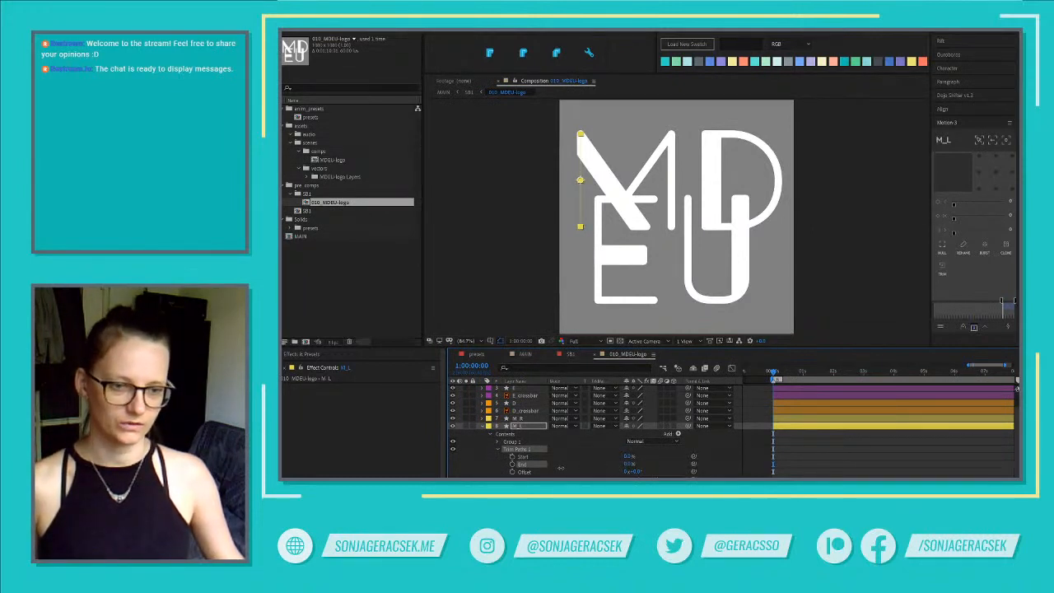
{"action": "left_click", "coordinate": [512, 465]}
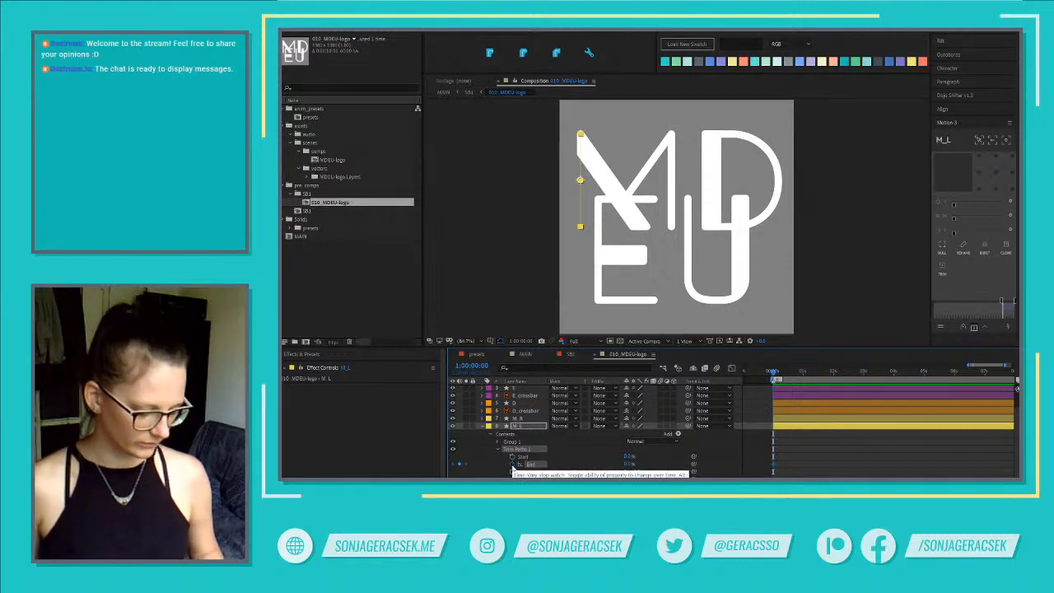
{"action": "key", "text": "space"}
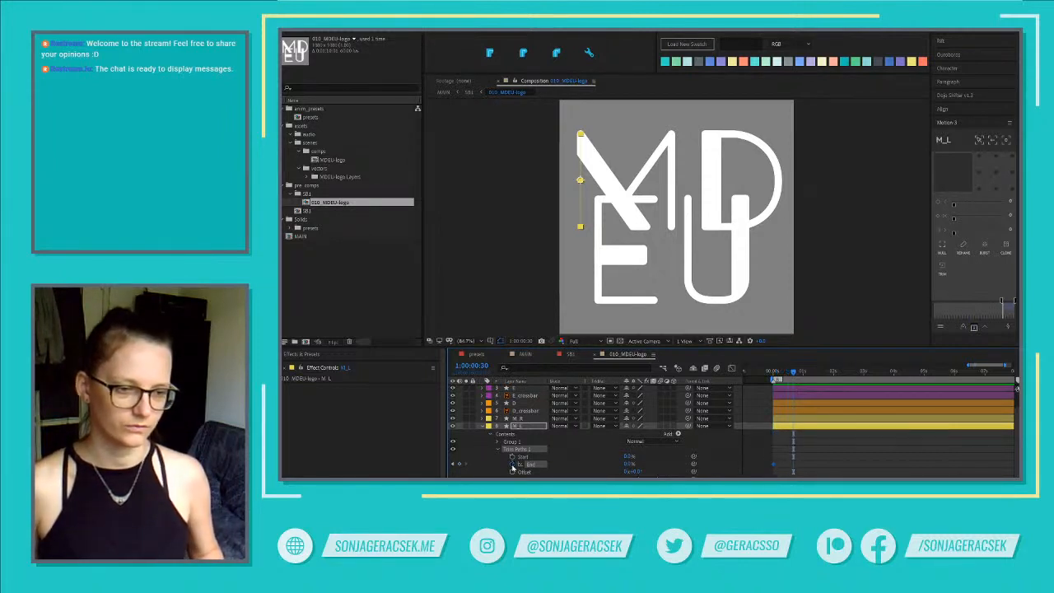
{"action": "left_click", "coordinate": [623, 465]}
{"action": "type", "text": "100"}
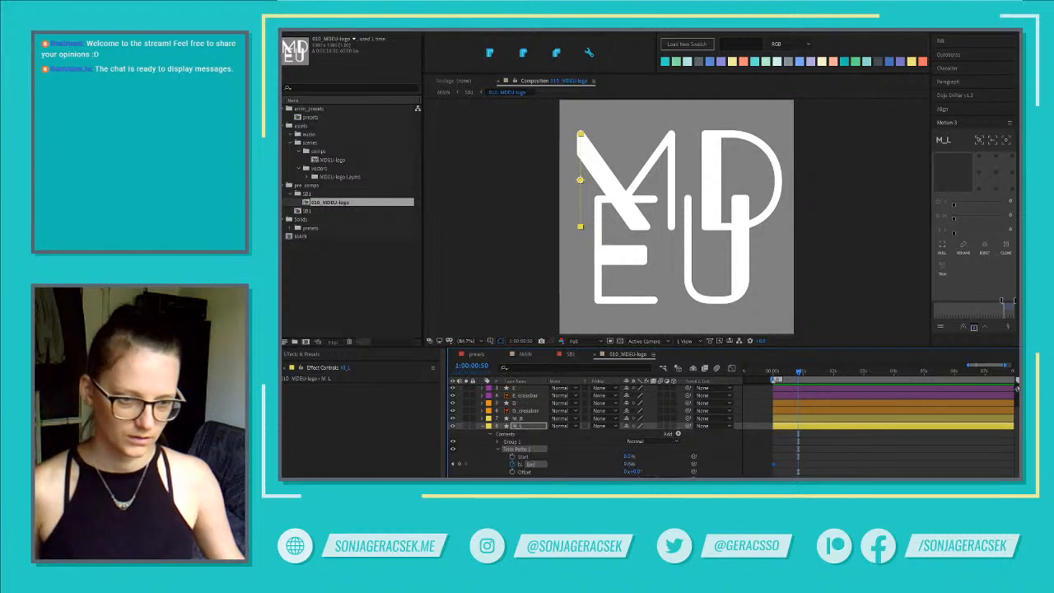
{"action": "key", "text": "Return"}
Ease both M_L End keyframes with Motion 3 at 75 and widen the Motion 3 panel
{"action": "mouse_move", "coordinate": [835, 458]}
{"action": "left_mouse_down"}
{"action": "mouse_move", "coordinate": [795, 472]}
{"action": "mouse_move", "coordinate": [844, 476]}
{"action": "left_mouse_up"}
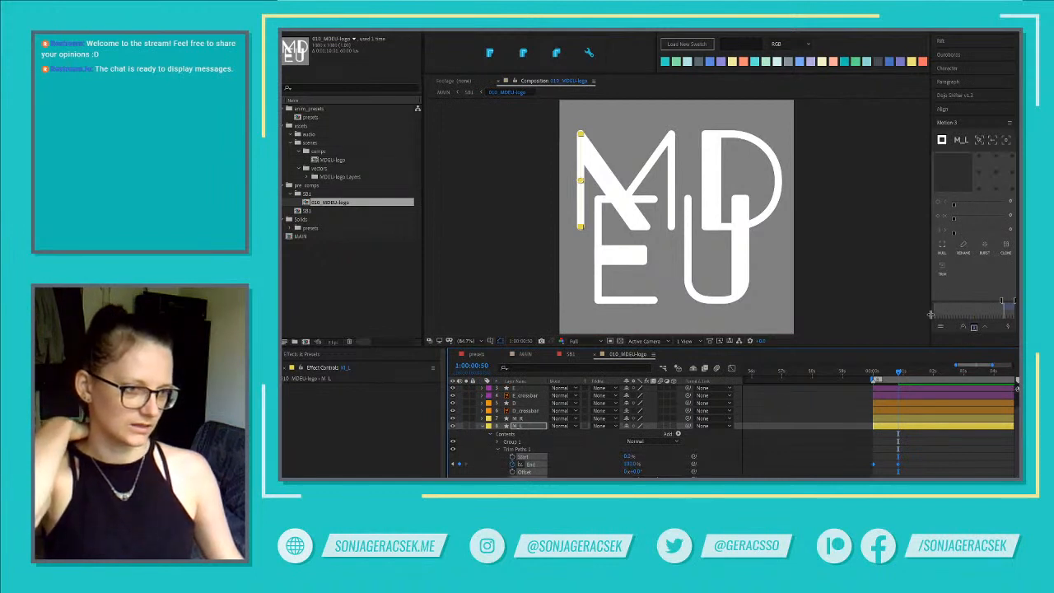
{"action": "left_click_drag", "start_coordinate": [931, 313], "coordinate": [901, 322]}
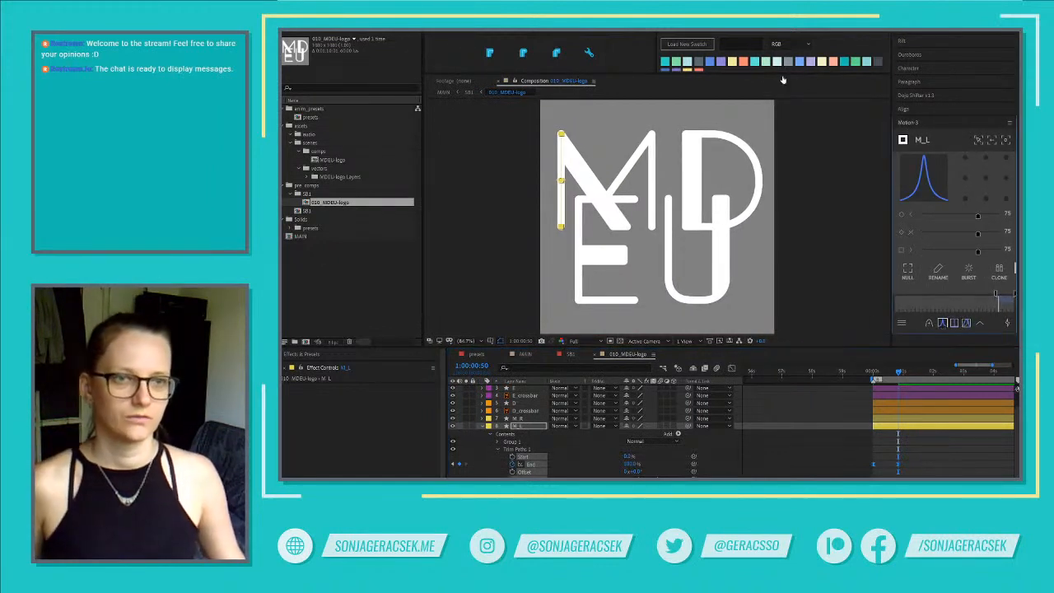
{"action": "left_click_drag", "start_coordinate": [655, 48], "coordinate": [580, 46]}
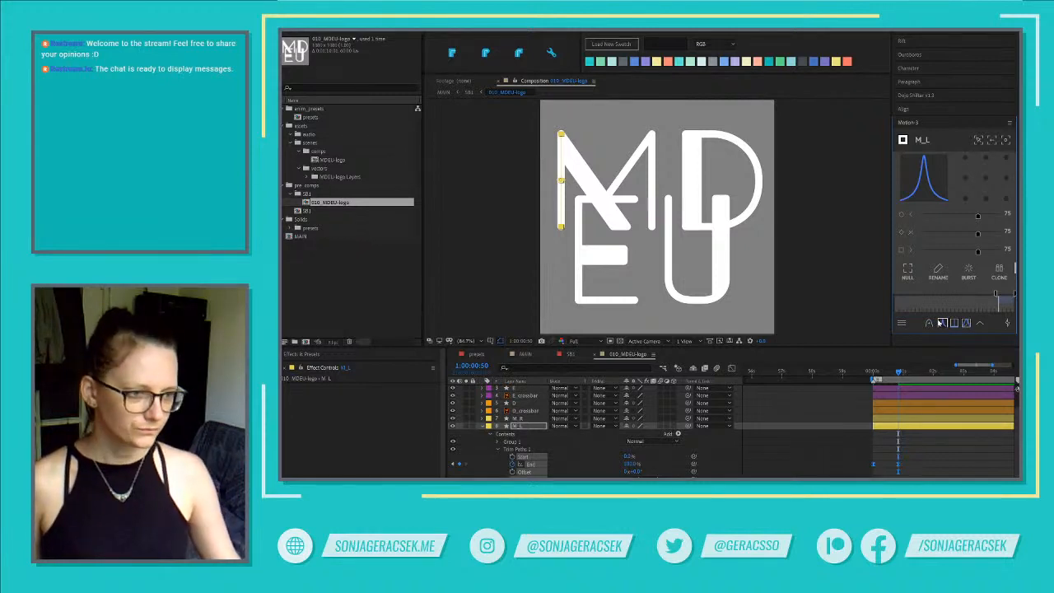
Examine the Keyframe Velocity settings of the M_L End keyframe at 1:00:00:50, close them and deselect the keyframes
{"action": "right_click", "coordinate": [897, 467]}
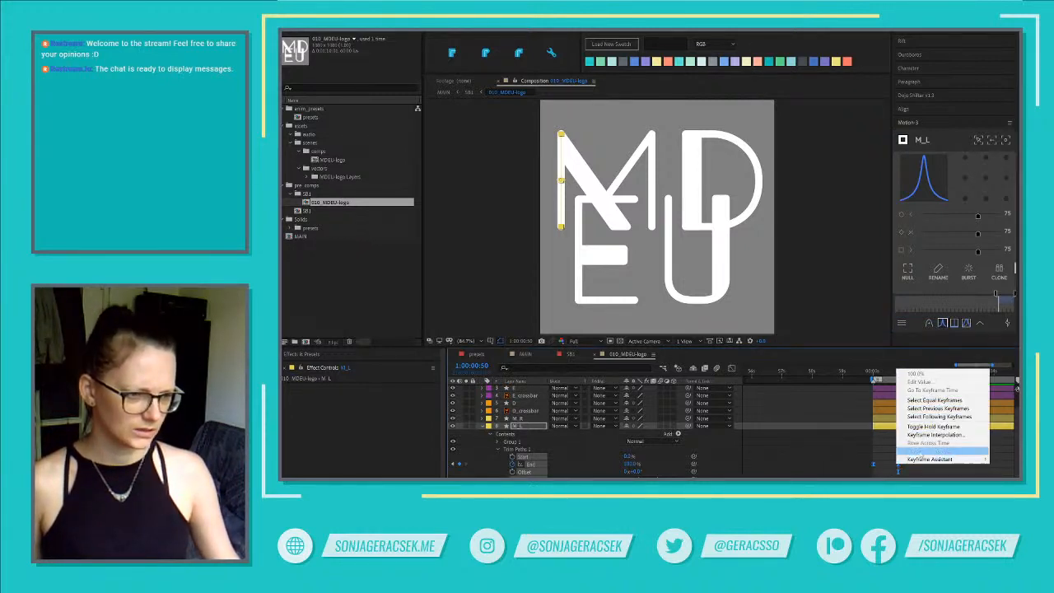
{"action": "left_click", "coordinate": [922, 453]}
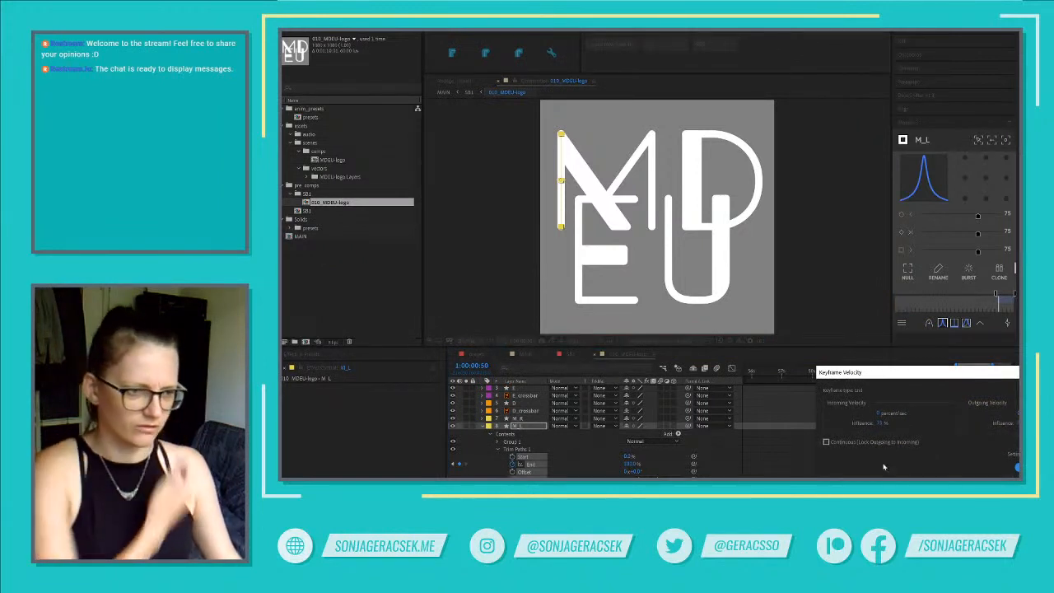
{"action": "left_click", "coordinate": [1018, 466]}
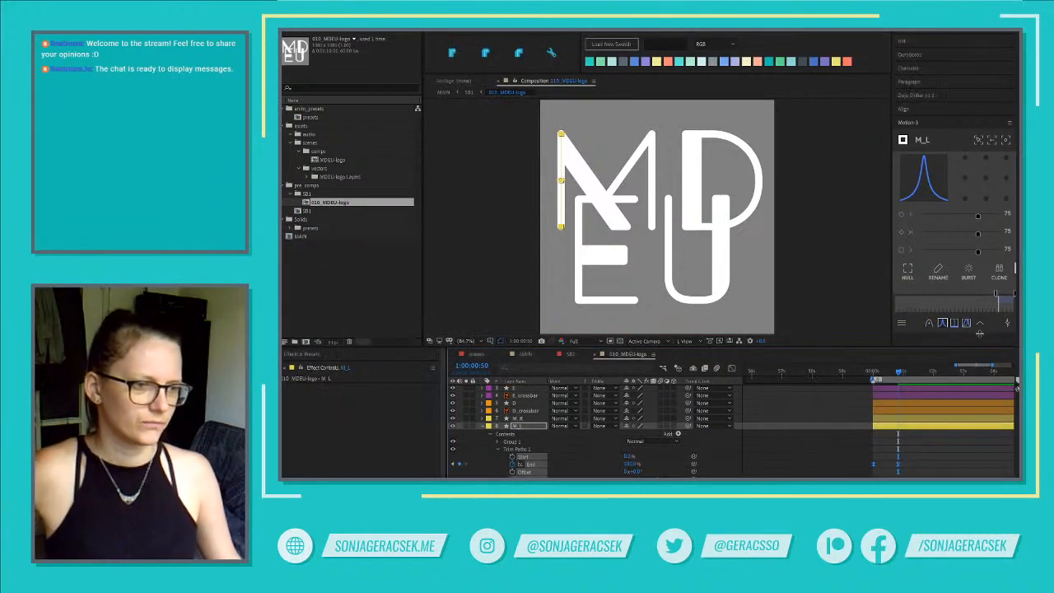
{"action": "left_click", "coordinate": [954, 323]}
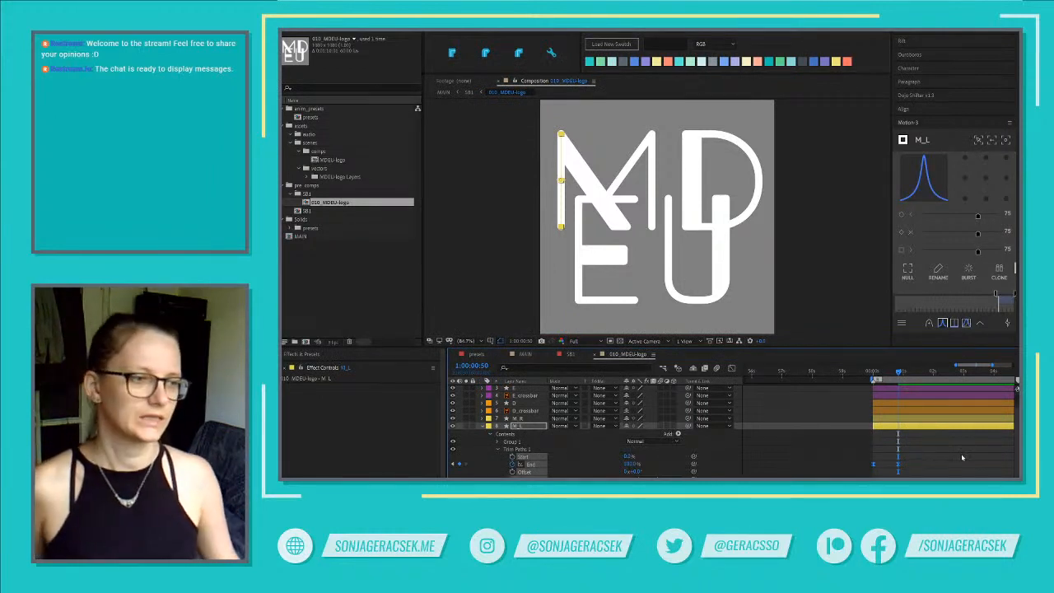
{"action": "left_click", "coordinate": [896, 475]}
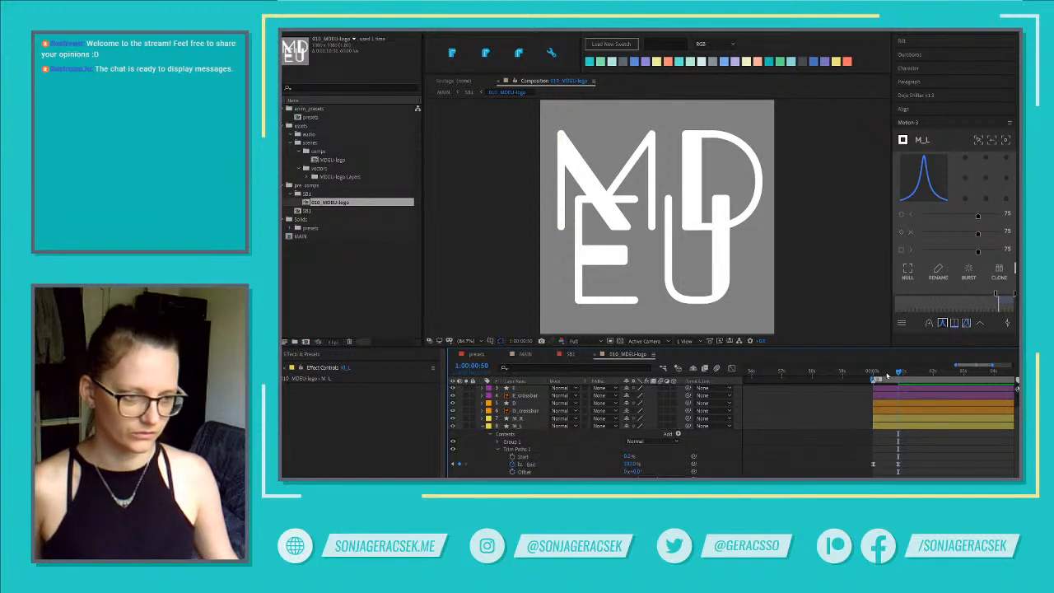
Move the M_crossbar layer directly above M_L and trim its start to 1:00:00:28
{"action": "mouse_move", "coordinate": [890, 373]}
{"action": "left_mouse_down"}
{"action": "mouse_move", "coordinate": [872, 374]}
{"action": "mouse_move", "coordinate": [899, 373]}
{"action": "mouse_move", "coordinate": [876, 375]}
{"action": "mouse_move", "coordinate": [887, 374]}
{"action": "left_mouse_up"}
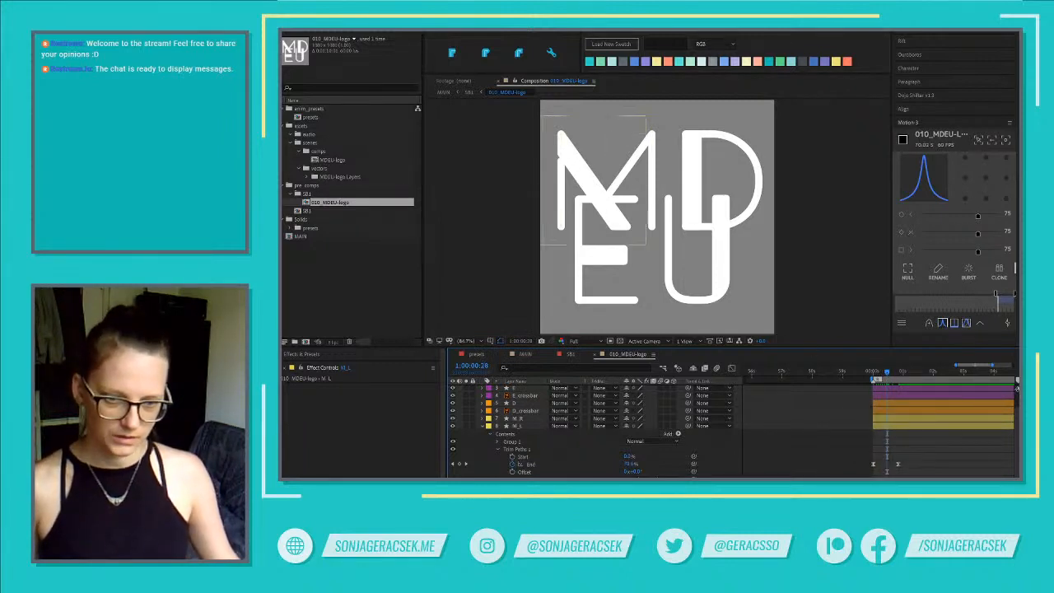
{"action": "left_click", "coordinate": [528, 425]}
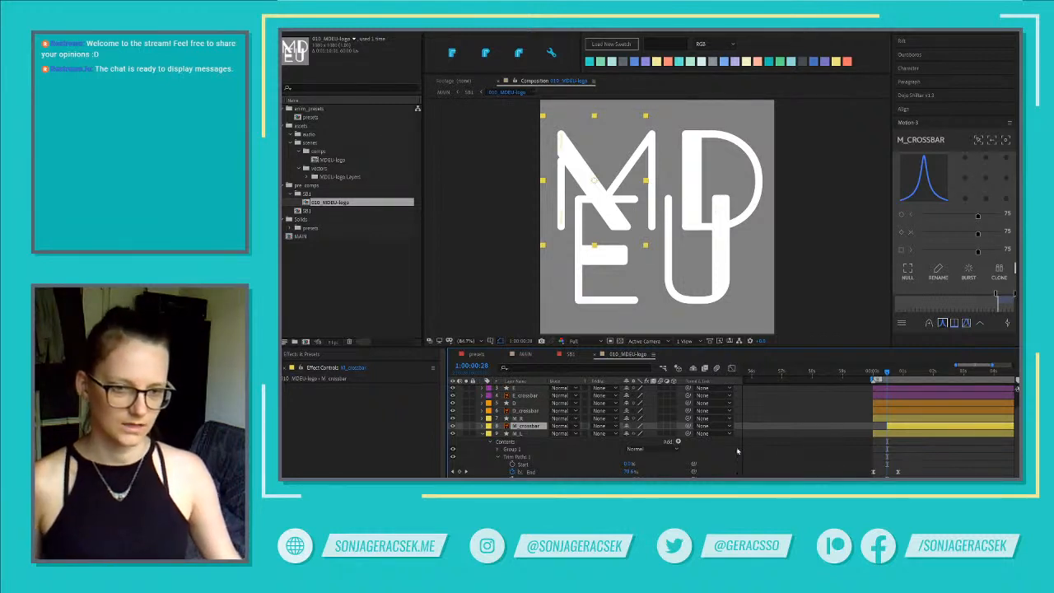
{"action": "left_click", "coordinate": [729, 469]}
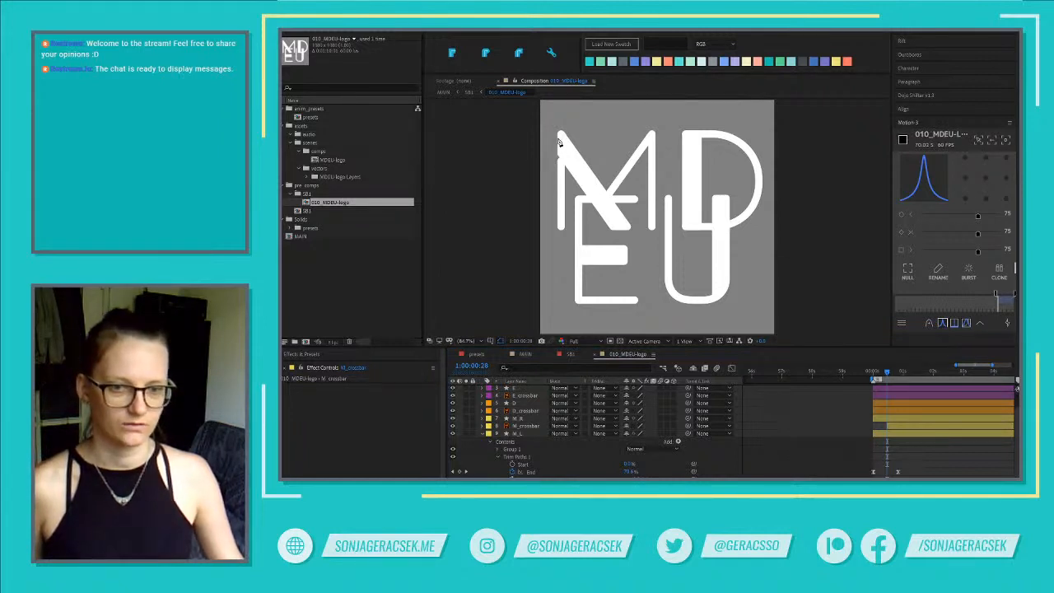
Draw a straight two-point path with the Pen tool along the M's thick diagonal, from its upper corner to its lower end
{"action": "left_click", "coordinate": [558, 138]}
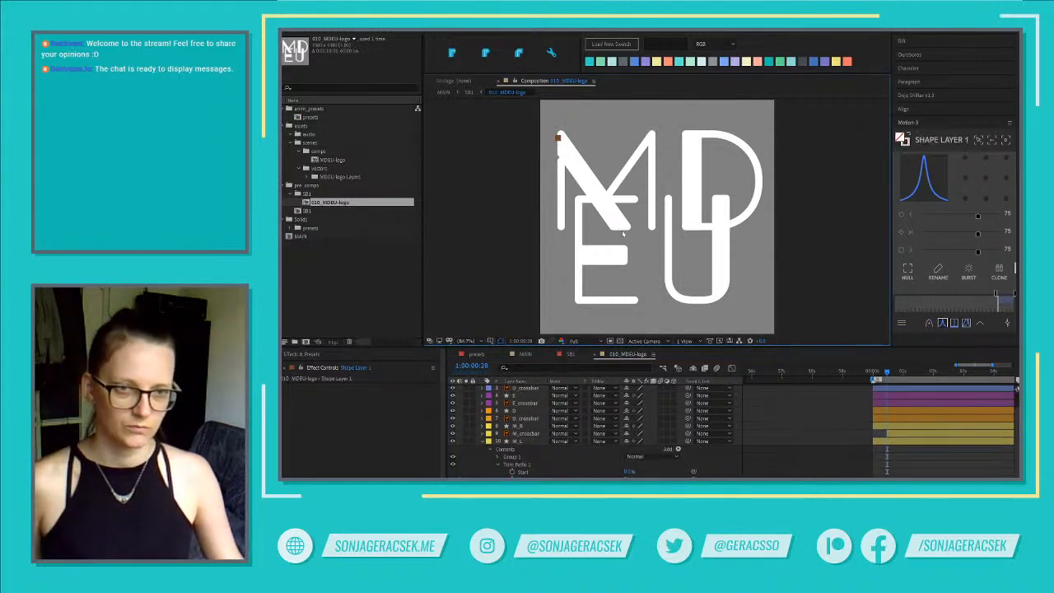
{"action": "left_click", "coordinate": [622, 200]}
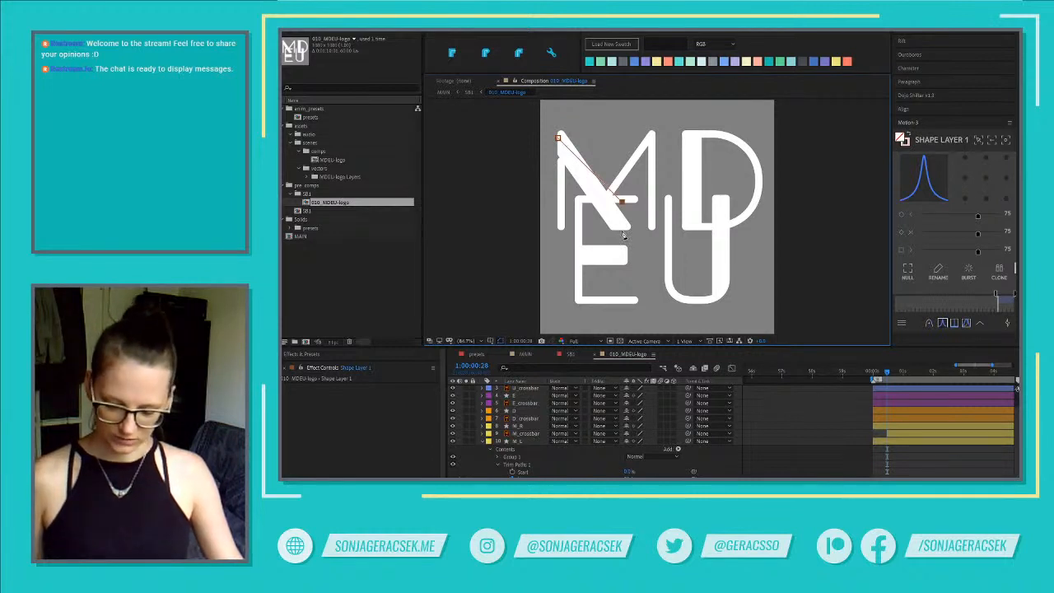
{"action": "key", "text": "ctrl+z"}
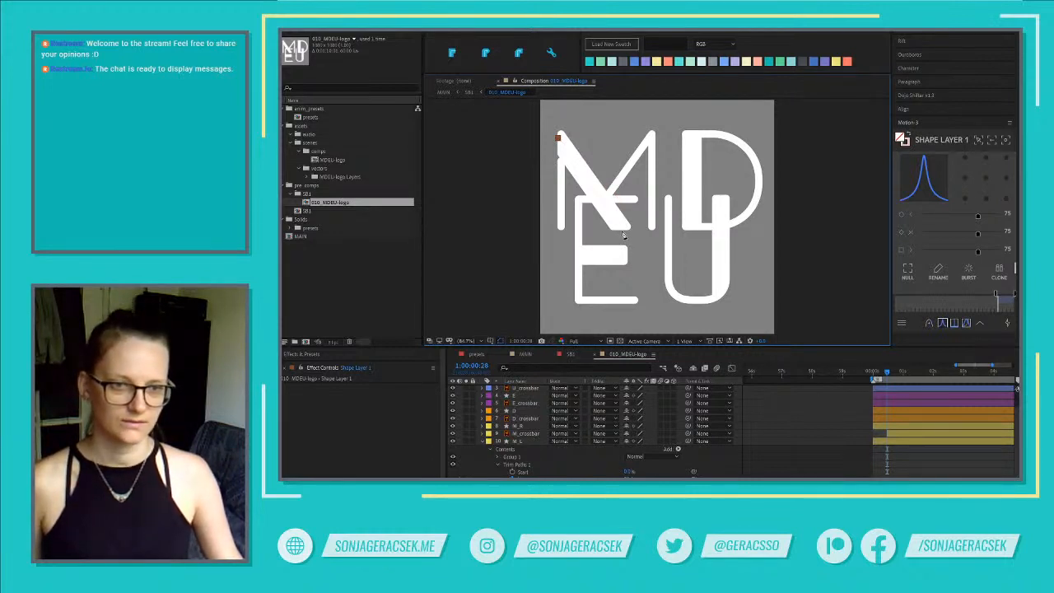
{"action": "left_click", "coordinate": [622, 231]}
Rename the new shape layer mask and place it directly above the M_crossbar layer
{"action": "scroll", "coordinate": [655, 435], "scroll_direction": "up", "scroll_amount": 2}
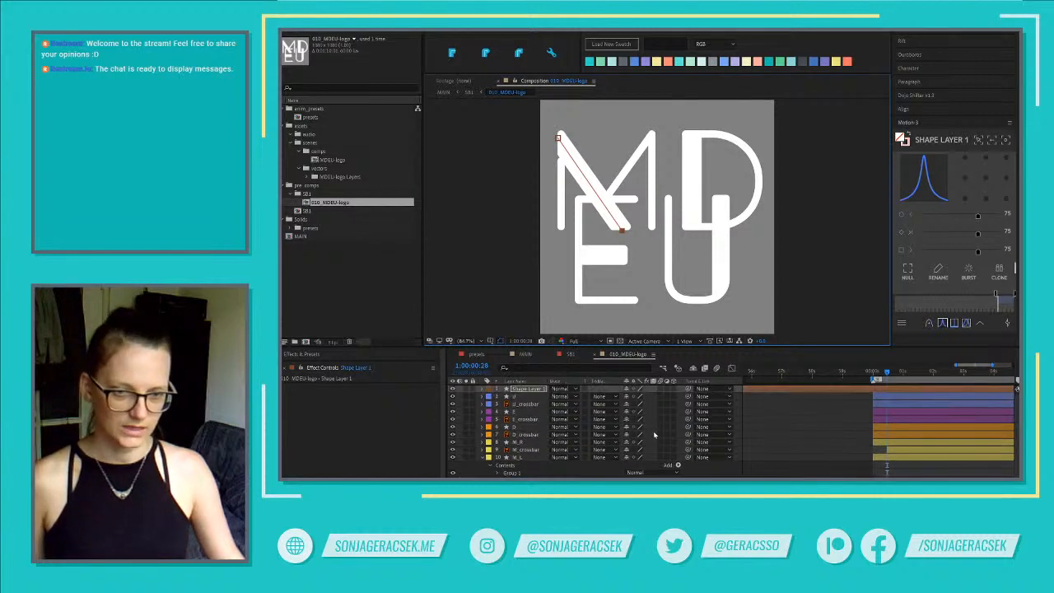
{"action": "left_click", "coordinate": [523, 389]}
{"action": "key", "text": "Return"}
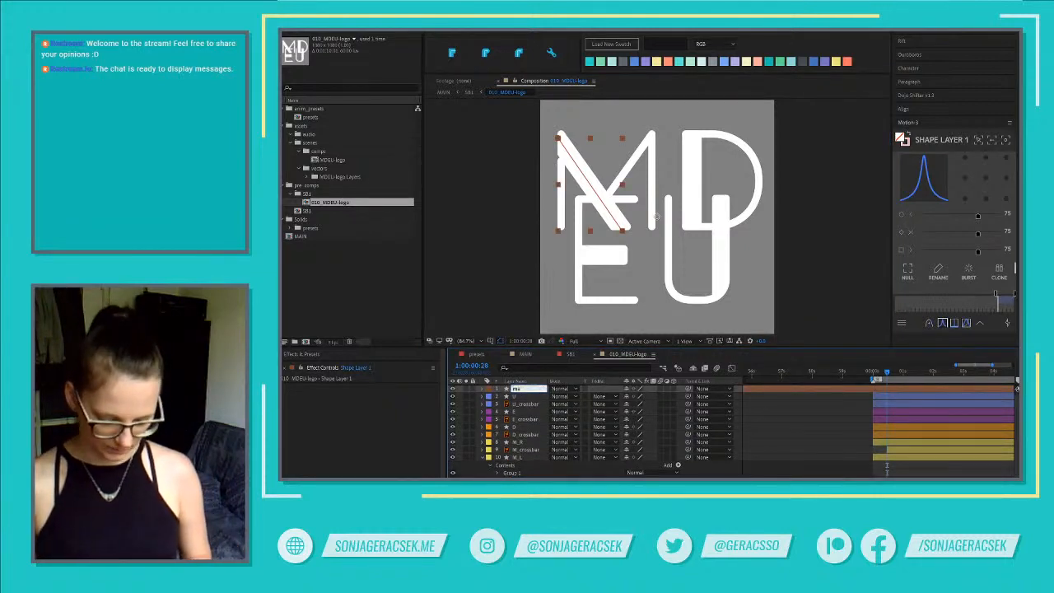
{"action": "type", "text": "mask"}
{"action": "key", "text": "Return"}
{"action": "left_click_drag", "start_coordinate": [522, 389], "coordinate": [526, 449]}
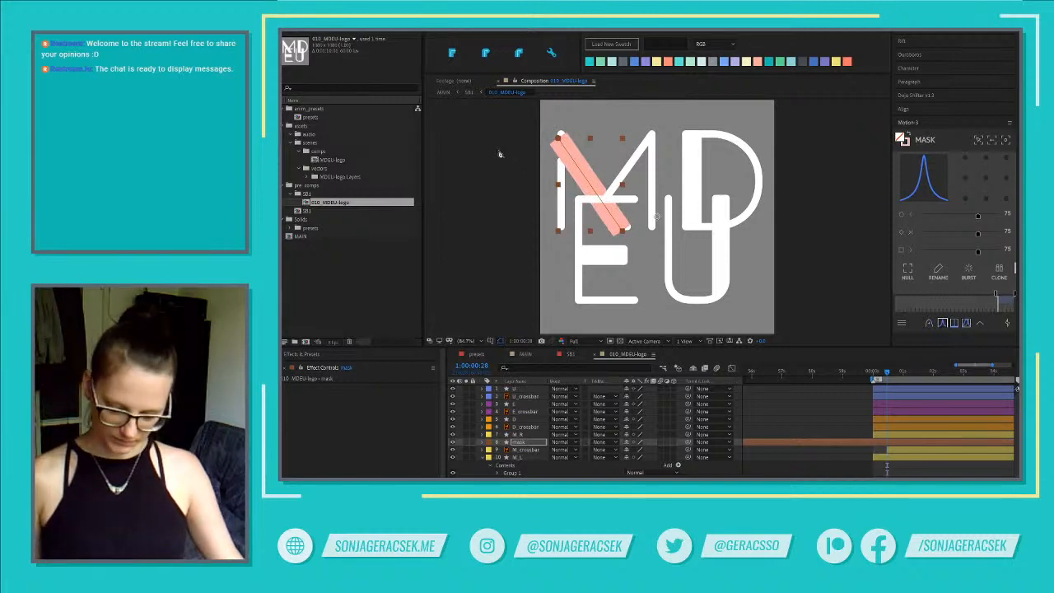
Give the mask layer's stroke round caps and adjust the upper point of its path at the M's corner
{"action": "key", "text": "a"}
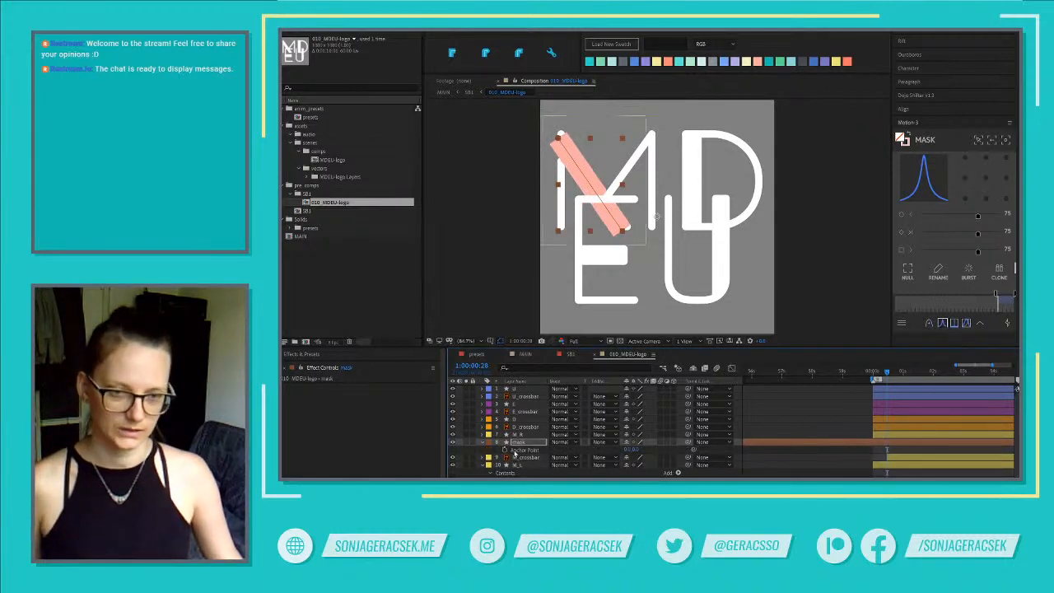
{"action": "key", "text": "u"}
{"action": "key", "text": "u"}
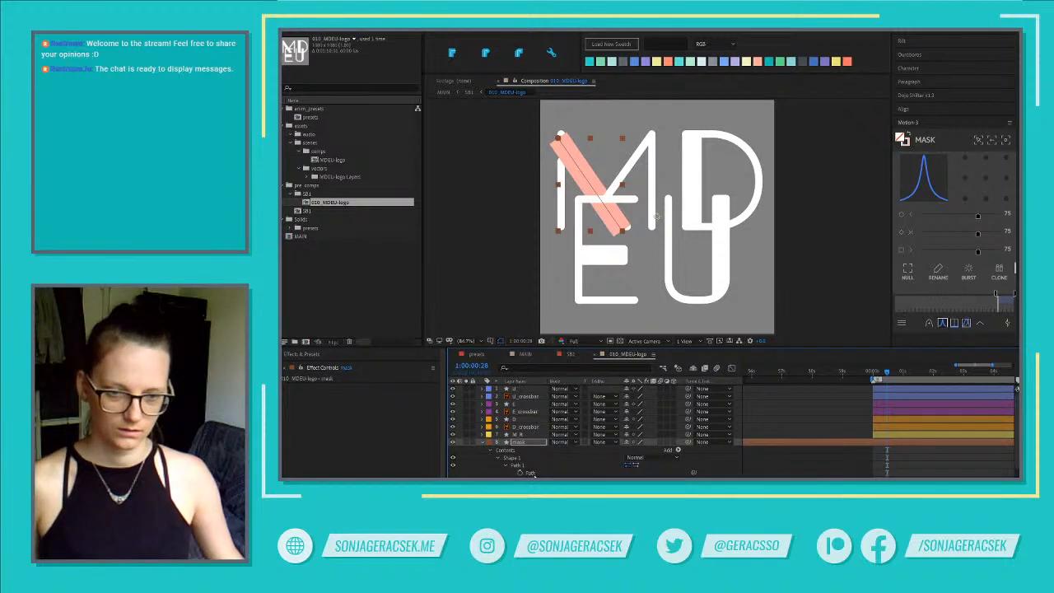
{"action": "left_click", "coordinate": [530, 474]}
{"action": "left_click_drag", "start_coordinate": [545, 131], "coordinate": [560, 150]}
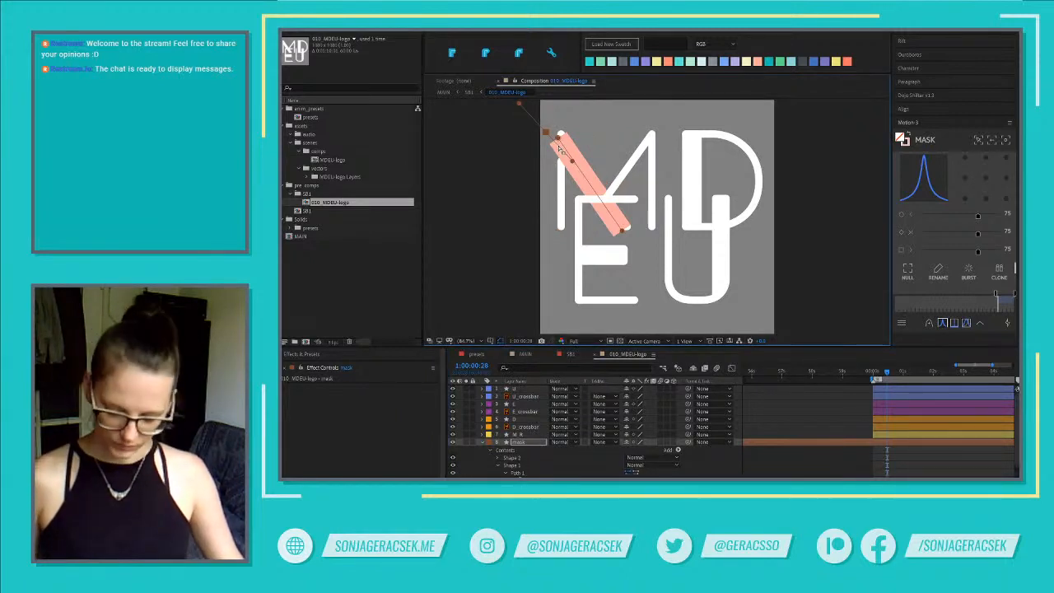
{"action": "key", "text": "ctrl+z"}
{"action": "left_click", "coordinate": [558, 138]}
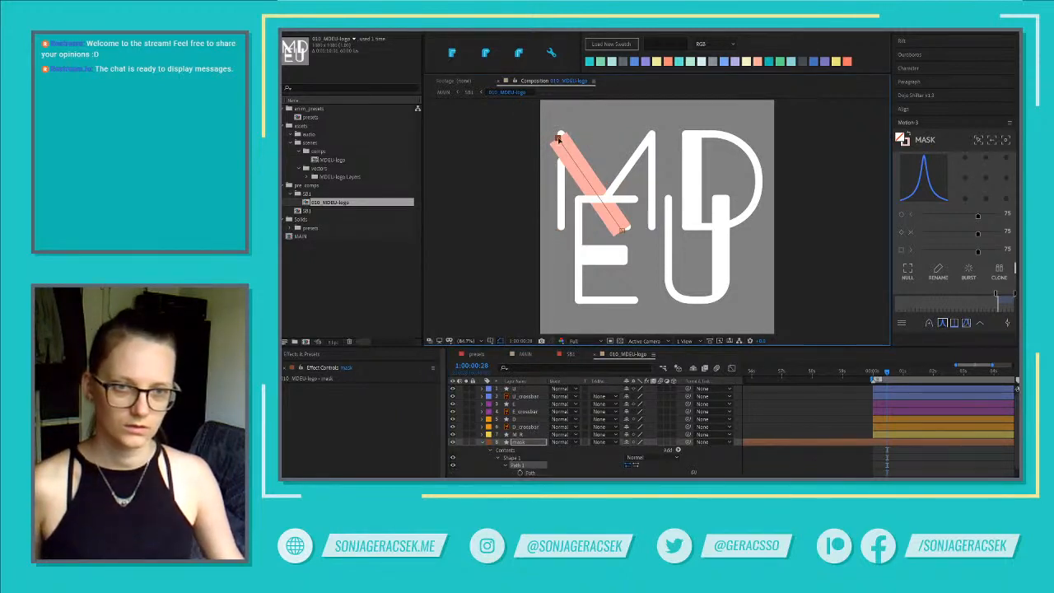
{"action": "left_click_drag", "start_coordinate": [557, 138], "coordinate": [553, 133]}
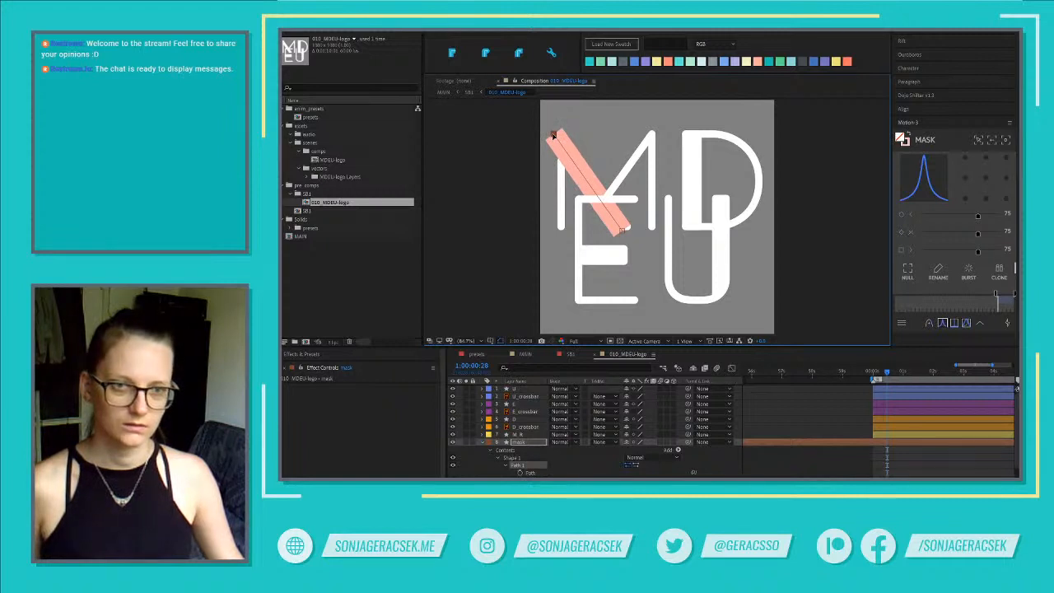
{"action": "left_click", "coordinate": [485, 53]}
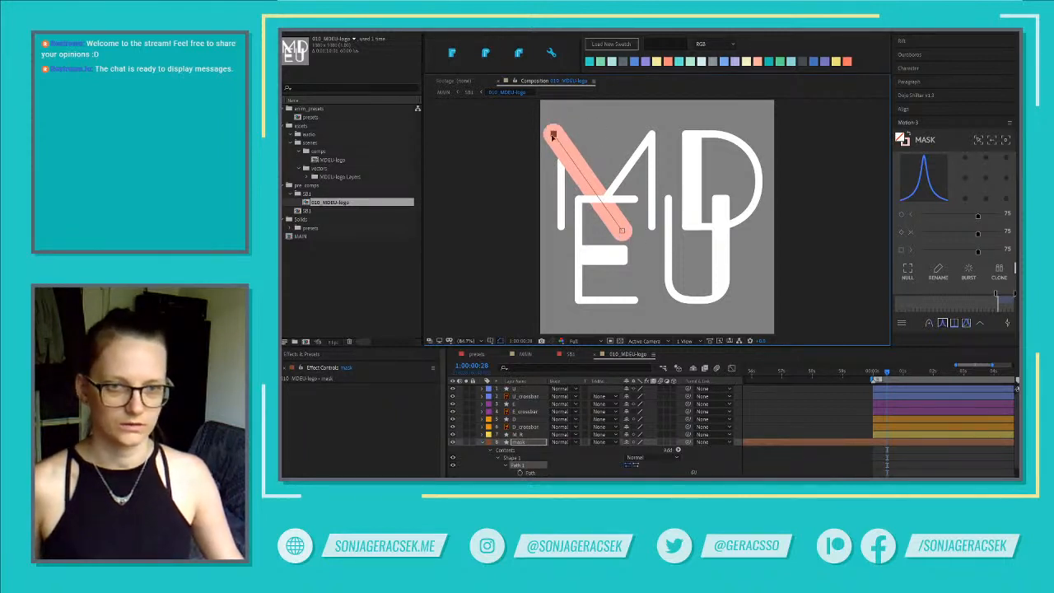
{"action": "left_click_drag", "start_coordinate": [554, 134], "coordinate": [558, 142]}
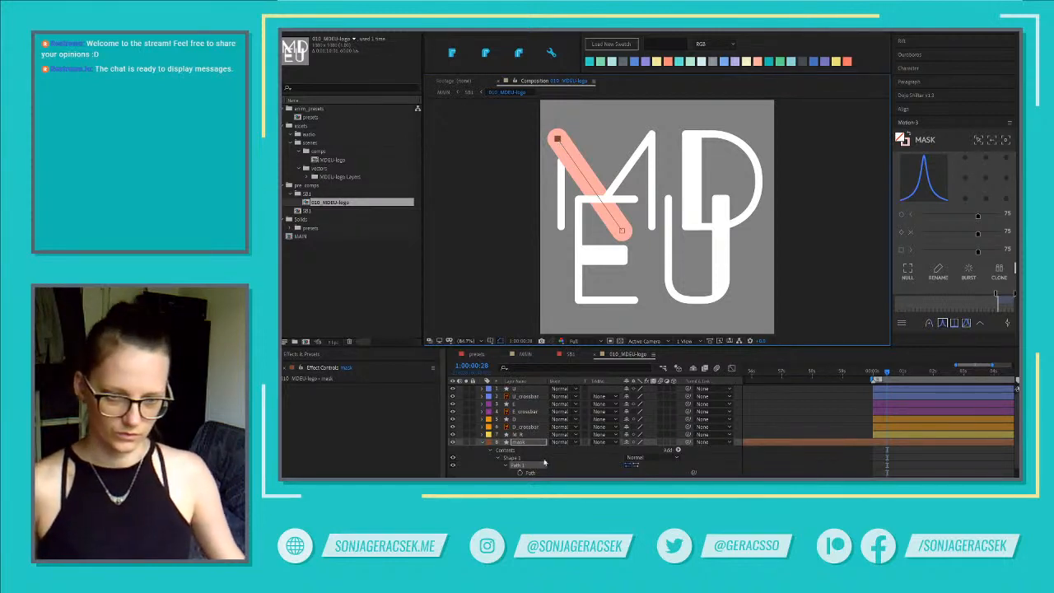
Parent M_crossbar to the mask layer and set its track matte to Alpha Matte "mask"
{"action": "left_click", "coordinate": [701, 387]}
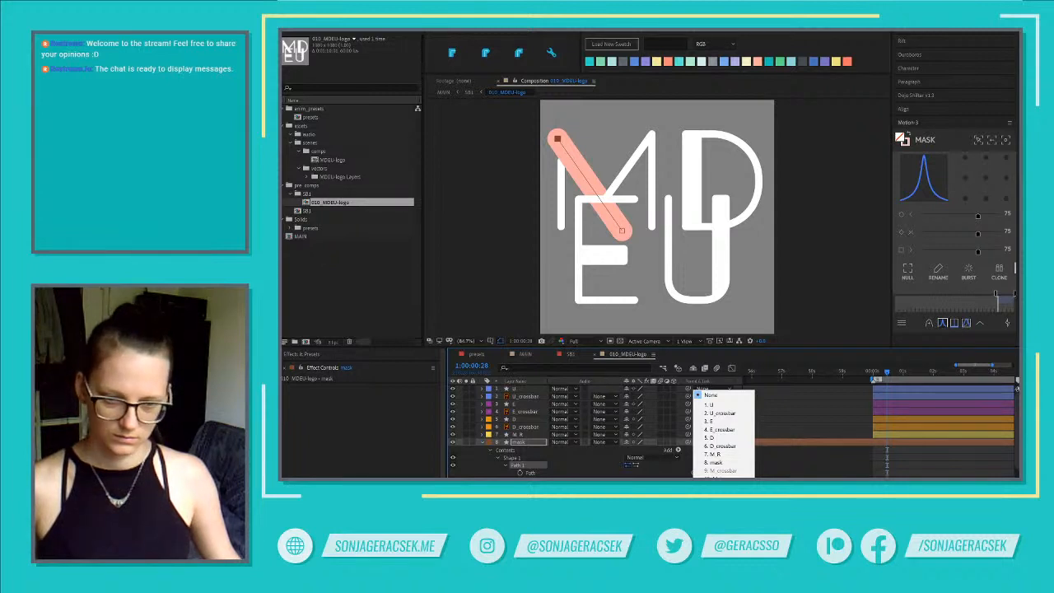
{"action": "left_click", "coordinate": [722, 464]}
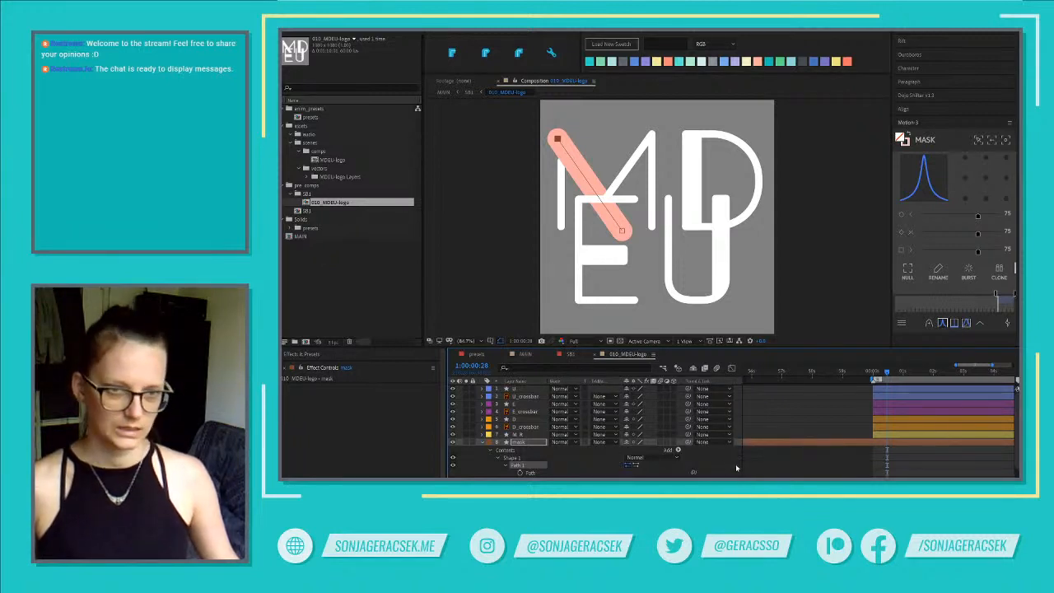
{"action": "scroll", "coordinate": [736, 468], "scroll_direction": "down", "scroll_amount": 3}
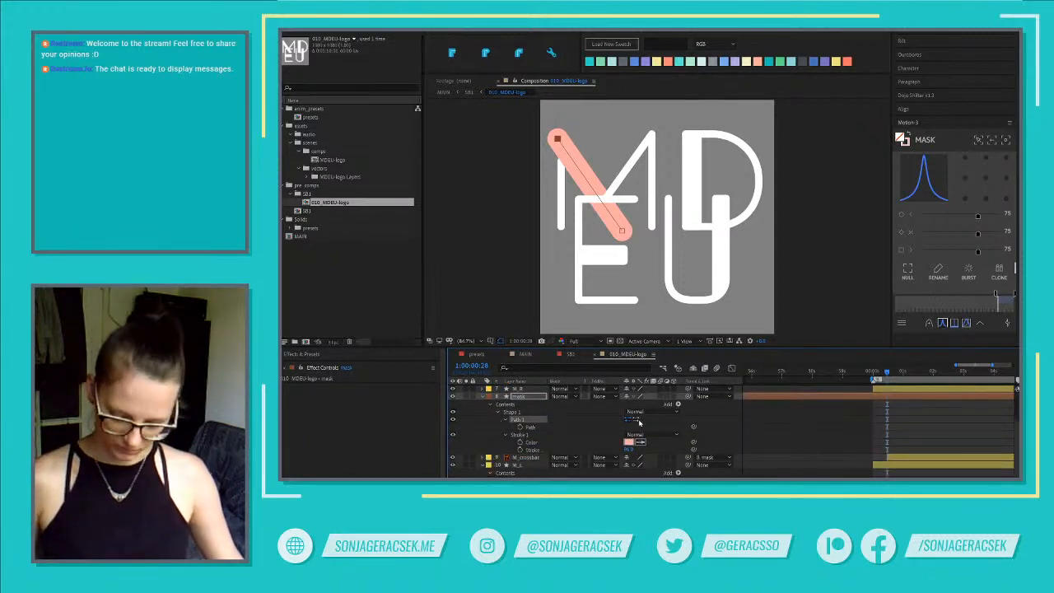
{"action": "left_click", "coordinate": [601, 457]}
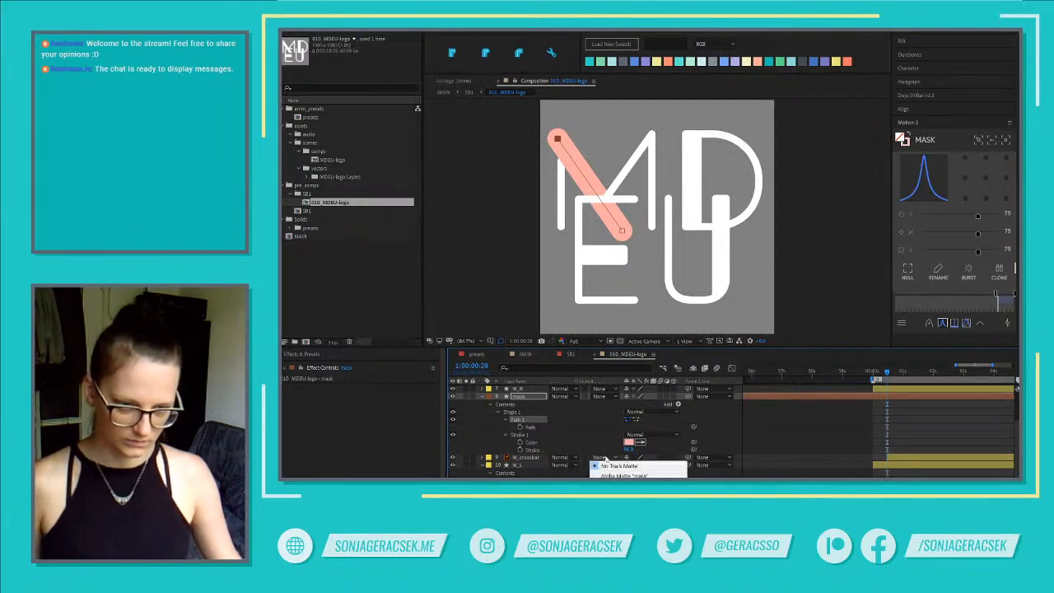
{"action": "left_click", "coordinate": [644, 475]}
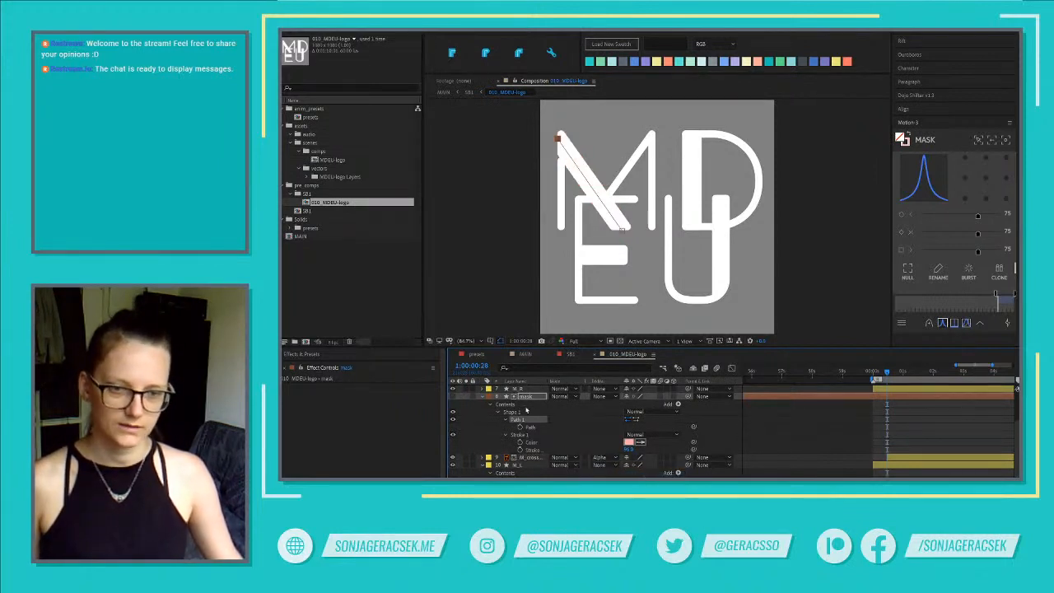
Trim the mask layer's start to 1:00:00:28, paste M_L's Trim Paths onto it and show its keyframes
{"action": "left_click", "coordinate": [527, 464]}
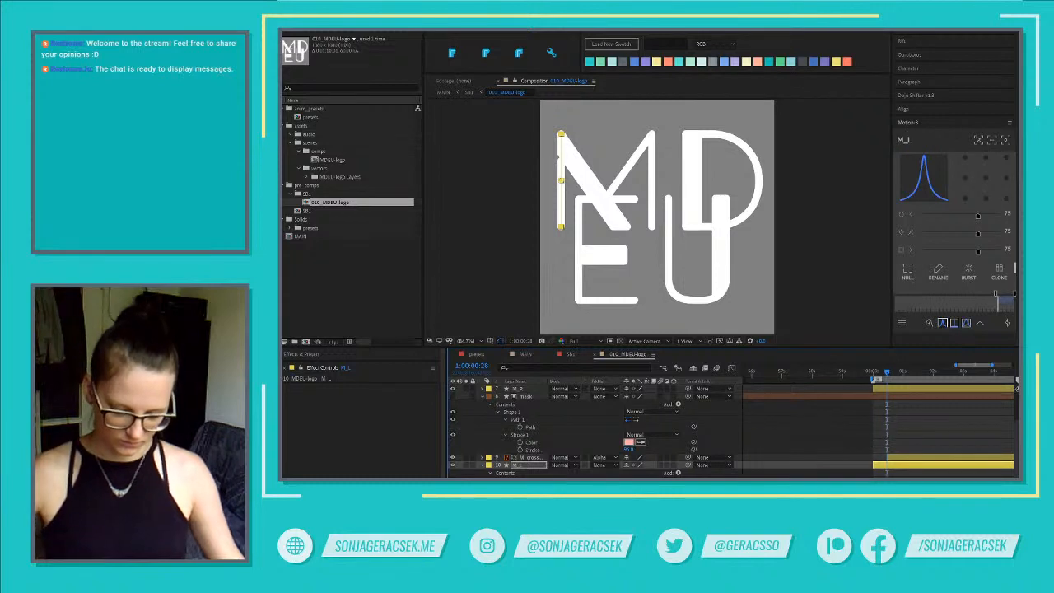
{"action": "left_click", "coordinate": [523, 397]}
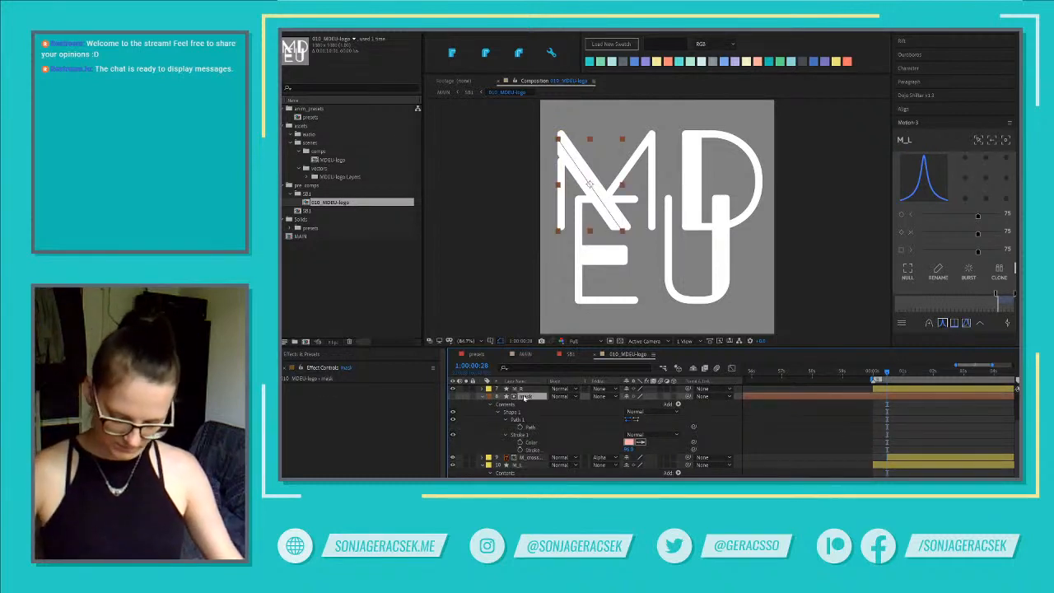
{"action": "key", "text": "alt+["}
{"action": "key", "text": "ctrl+v"}
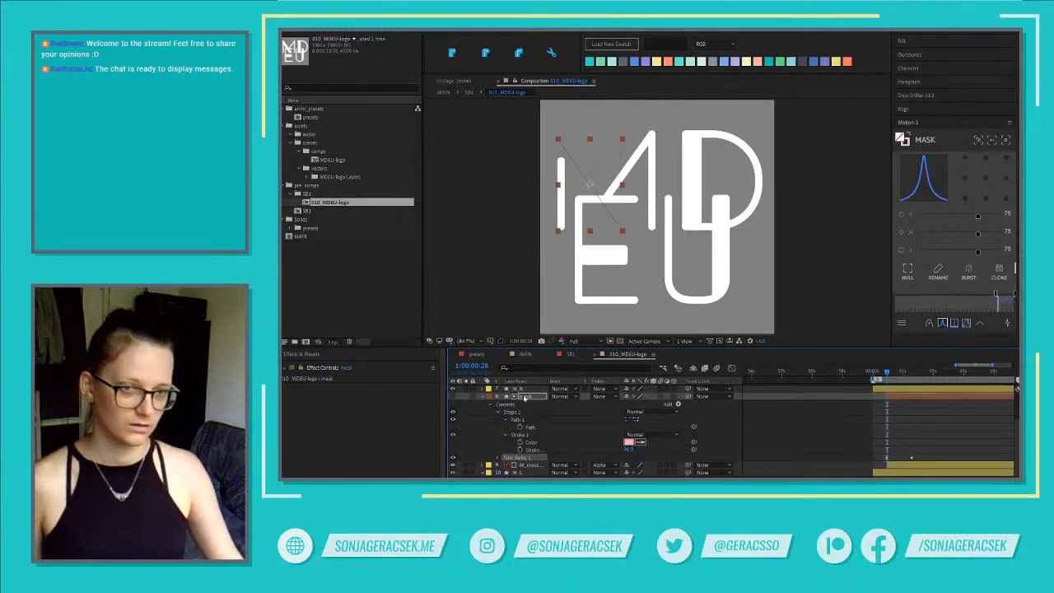
{"action": "key", "text": "u"}
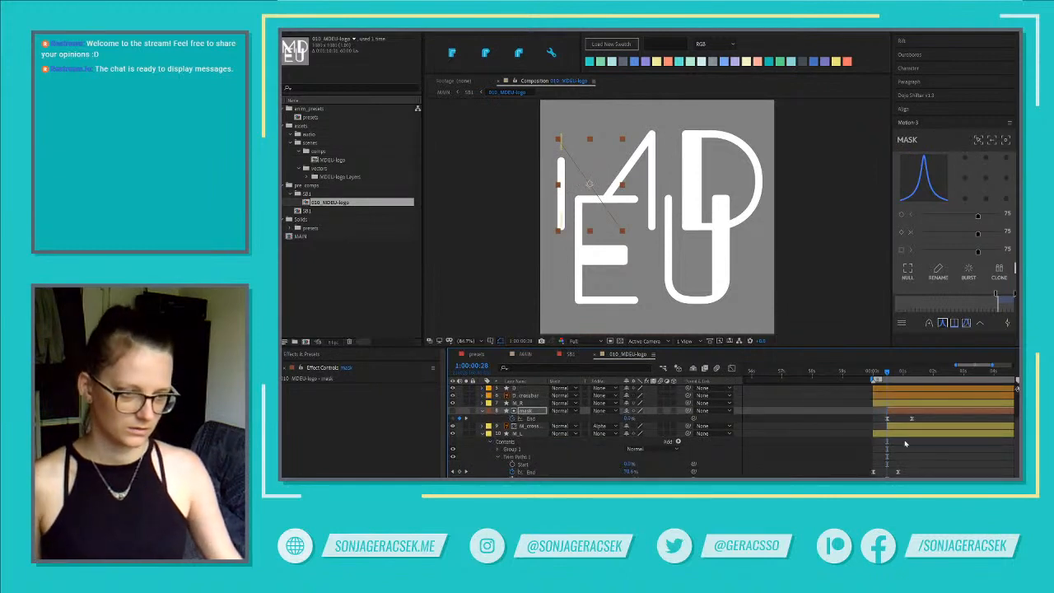
At 1:00:00:29, extend both ends of the mask path beyond the M's diagonal
{"action": "left_click_drag", "start_coordinate": [887, 373], "coordinate": [887, 374]}
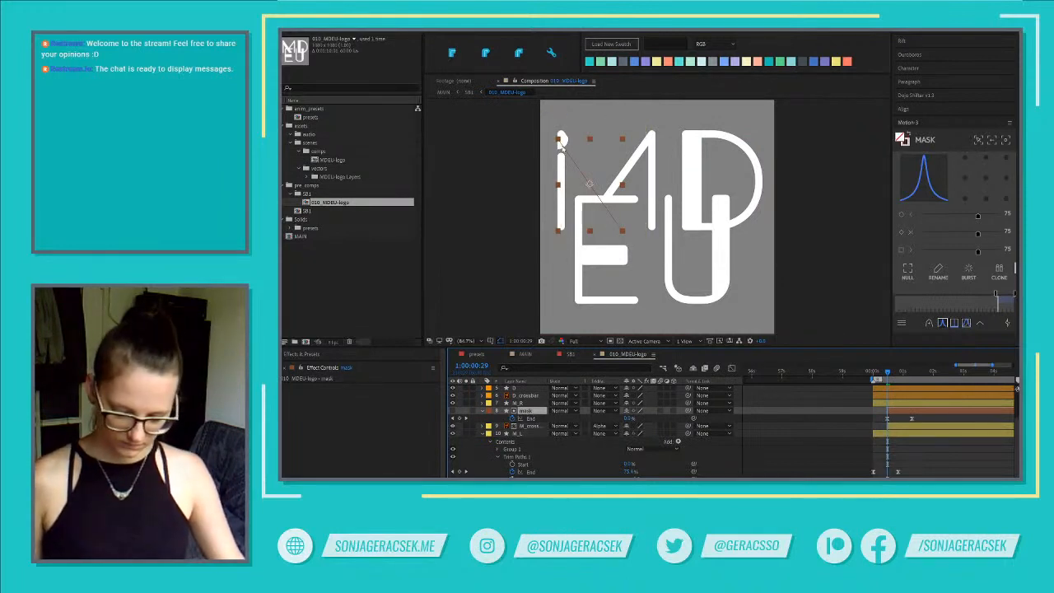
{"action": "left_click", "coordinate": [559, 139]}
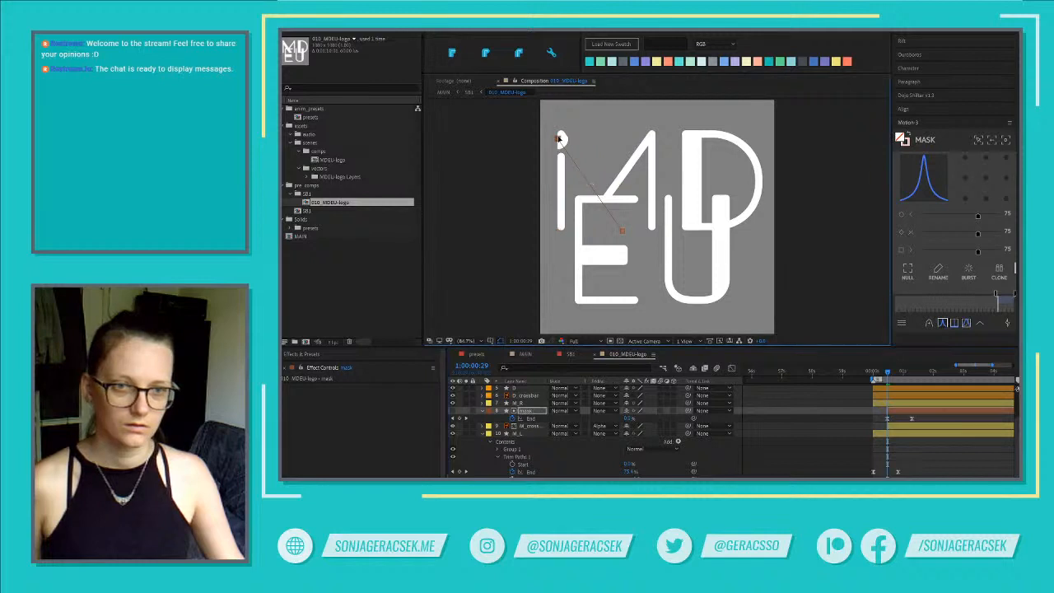
{"action": "left_click_drag", "start_coordinate": [559, 140], "coordinate": [550, 127]}
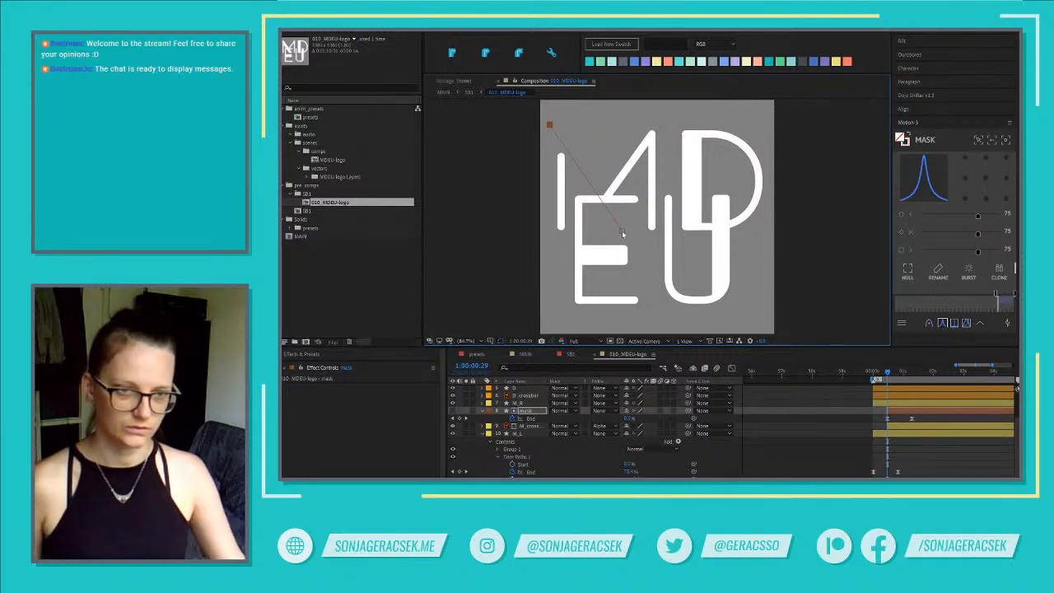
{"action": "left_click_drag", "start_coordinate": [622, 233], "coordinate": [626, 241]}
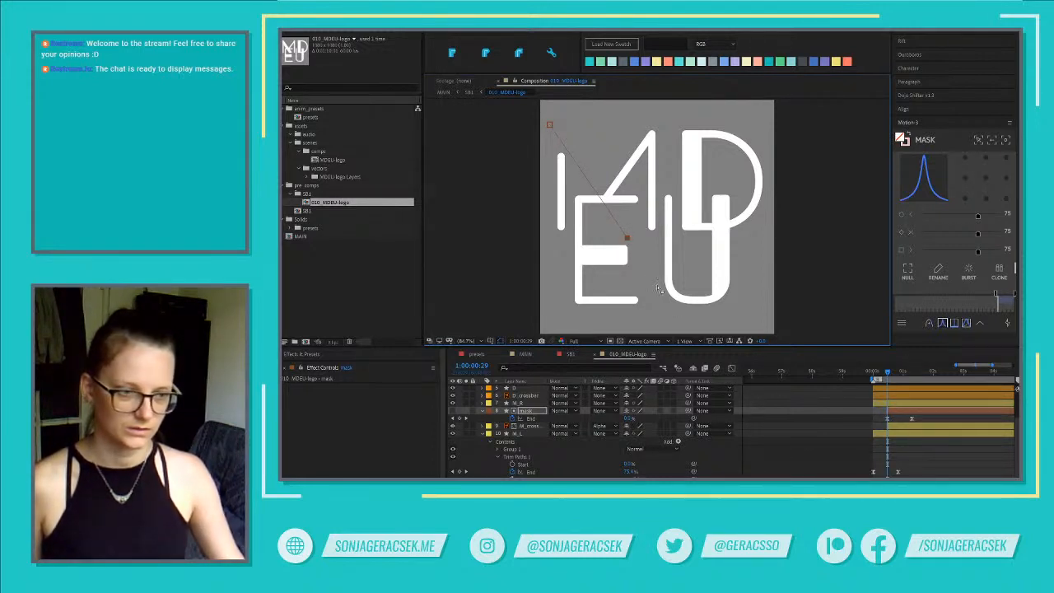
Trim the start of the M_R layer to 1:00:00:54
{"action": "left_click_drag", "start_coordinate": [888, 376], "coordinate": [902, 377]}
{"action": "left_click_drag", "start_coordinate": [899, 376], "coordinate": [901, 376]}
{"action": "left_click", "coordinate": [907, 406]}
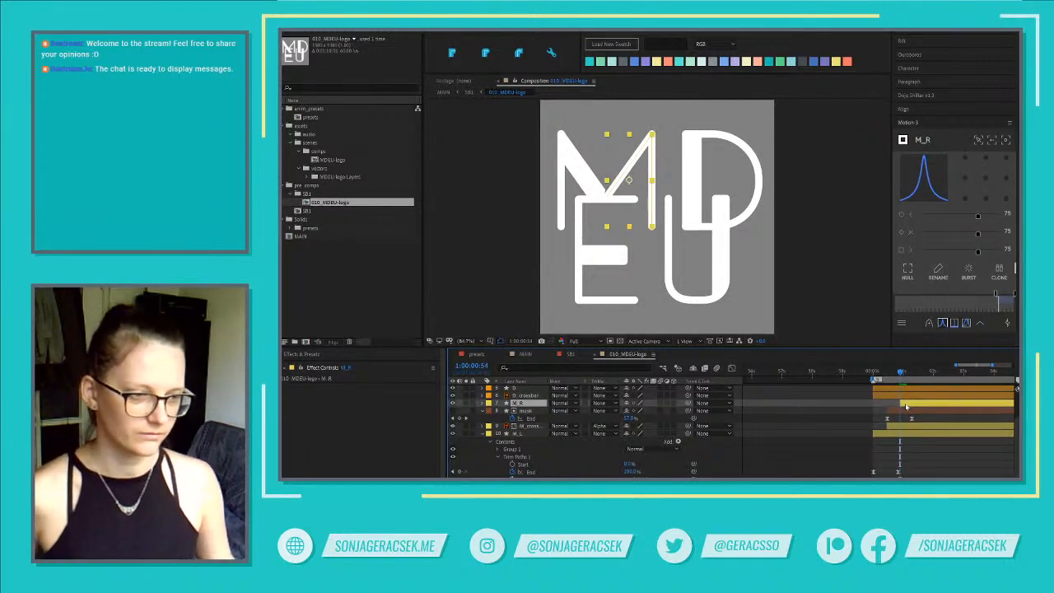
Copy M_L's Trim Paths onto the M_R layer at 1:00:00:54 and show its keyframes
{"action": "left_click", "coordinate": [521, 457]}
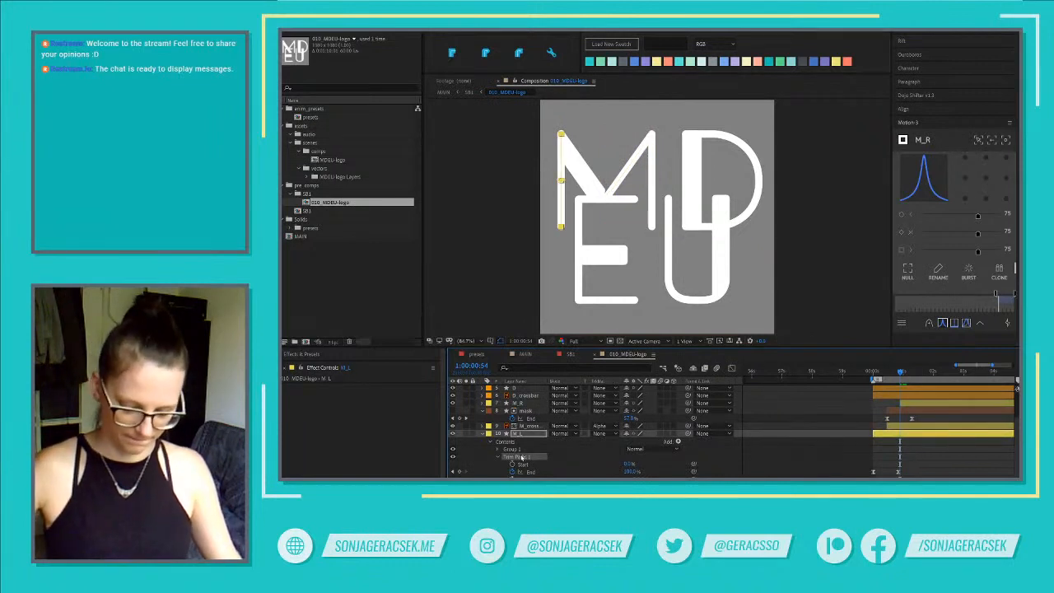
{"action": "left_click", "coordinate": [522, 404]}
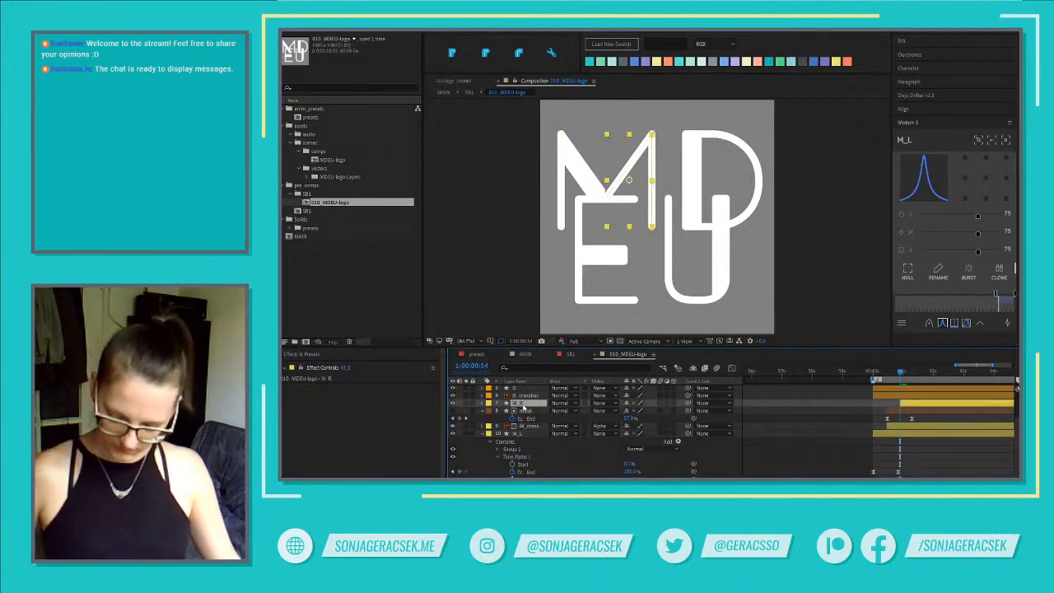
{"action": "key", "text": "ctrl+v"}
{"action": "key", "text": "u"}
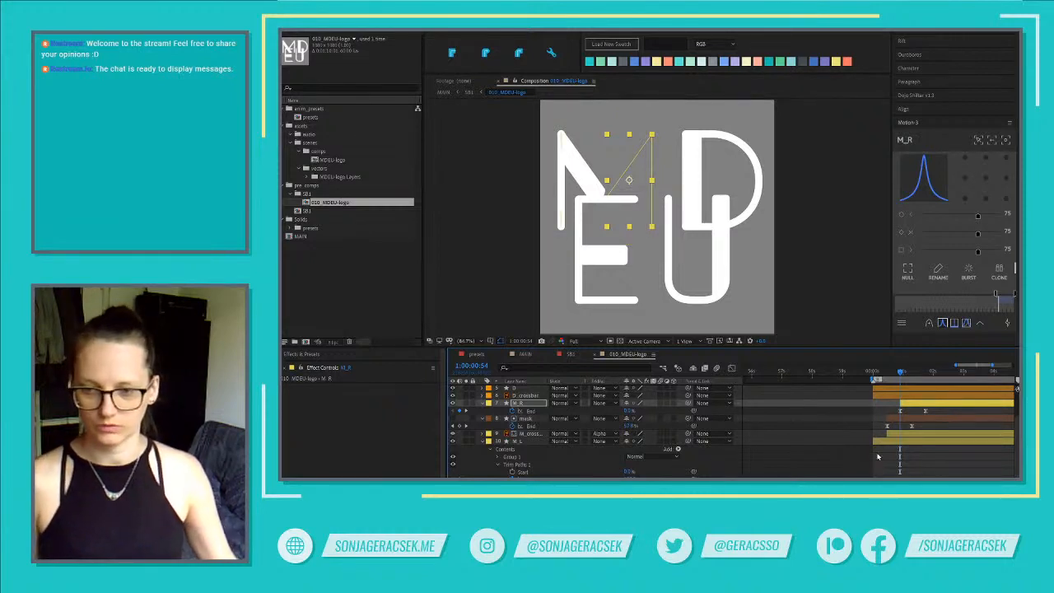
Trim the starts of the D and D_crossbar layers to 1:00:00:30 and shift D_crossbar 10 frames later
{"action": "mouse_move", "coordinate": [904, 372]}
{"action": "left_mouse_down"}
{"action": "mouse_move", "coordinate": [922, 375]}
{"action": "mouse_move", "coordinate": [884, 375]}
{"action": "mouse_move", "coordinate": [929, 375]}
{"action": "mouse_move", "coordinate": [873, 377]}
{"action": "mouse_move", "coordinate": [883, 376]}
{"action": "left_mouse_up"}
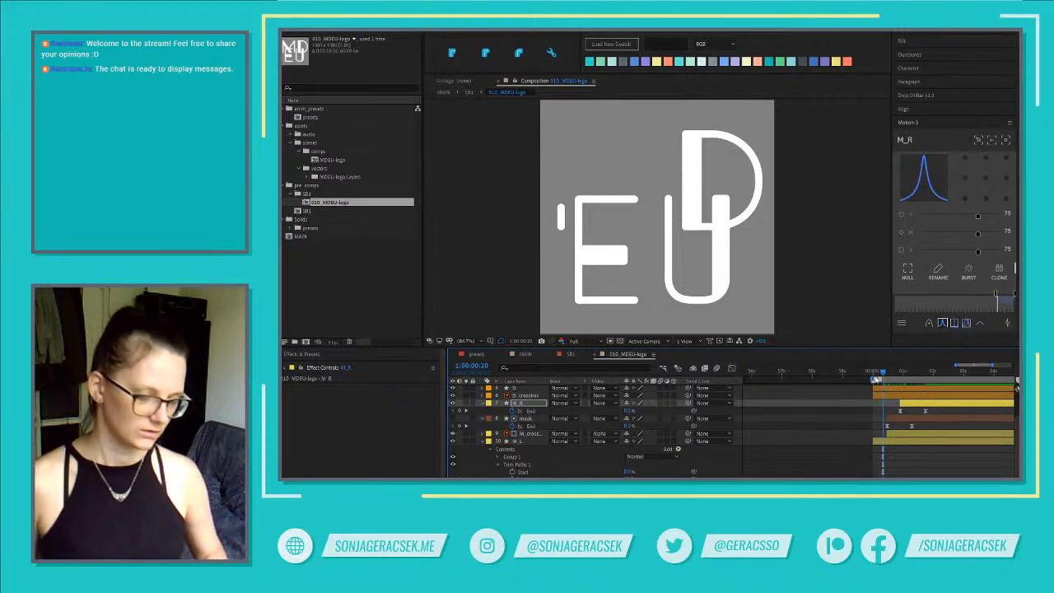
{"action": "left_click_drag", "start_coordinate": [883, 375], "coordinate": [872, 371]}
{"action": "key", "text": "shift+Page_Down"}
{"action": "key", "text": "shift+Page_Down"}
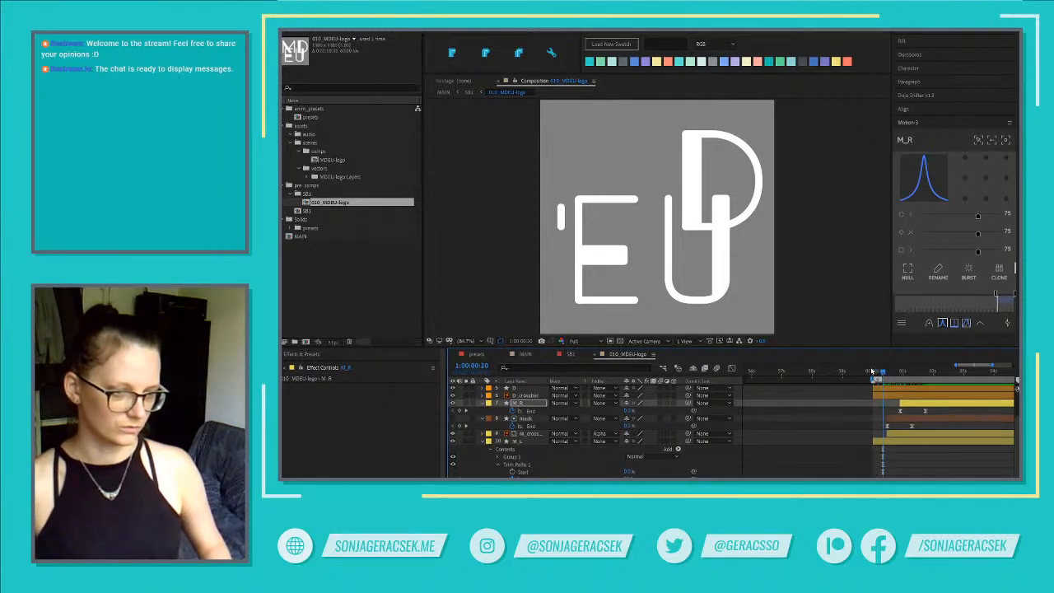
{"action": "scroll", "coordinate": [887, 424], "scroll_direction": "up", "scroll_amount": 2}
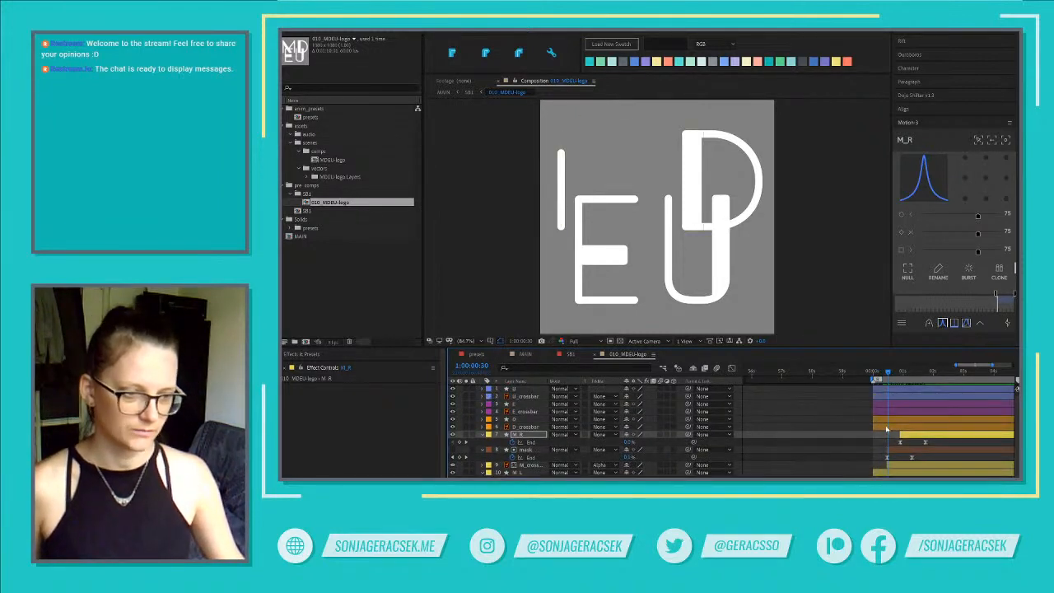
{"action": "left_click", "coordinate": [888, 428]}
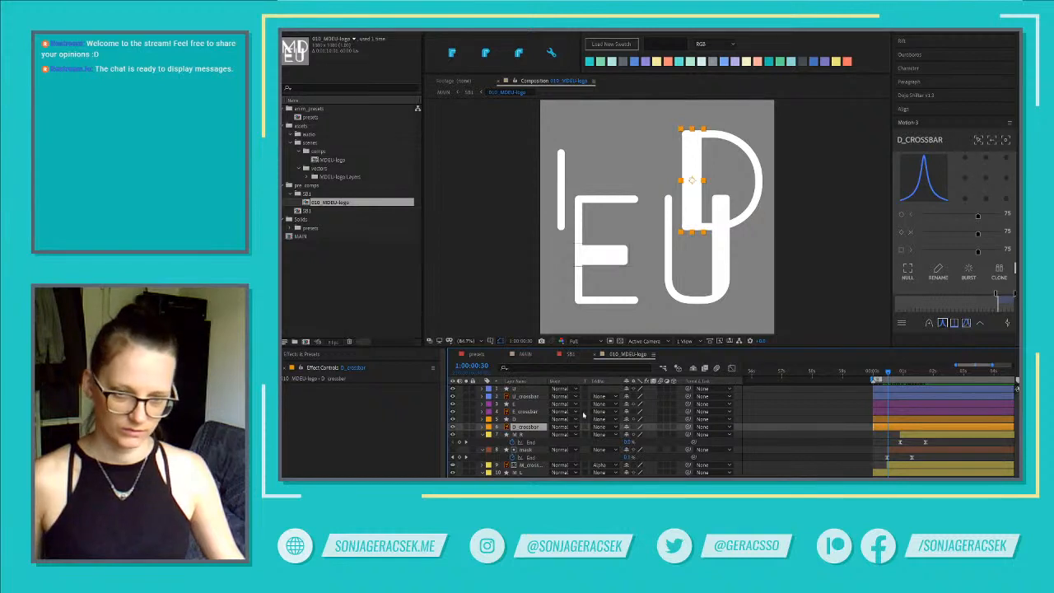
{"action": "left_click", "coordinate": [535, 420]}
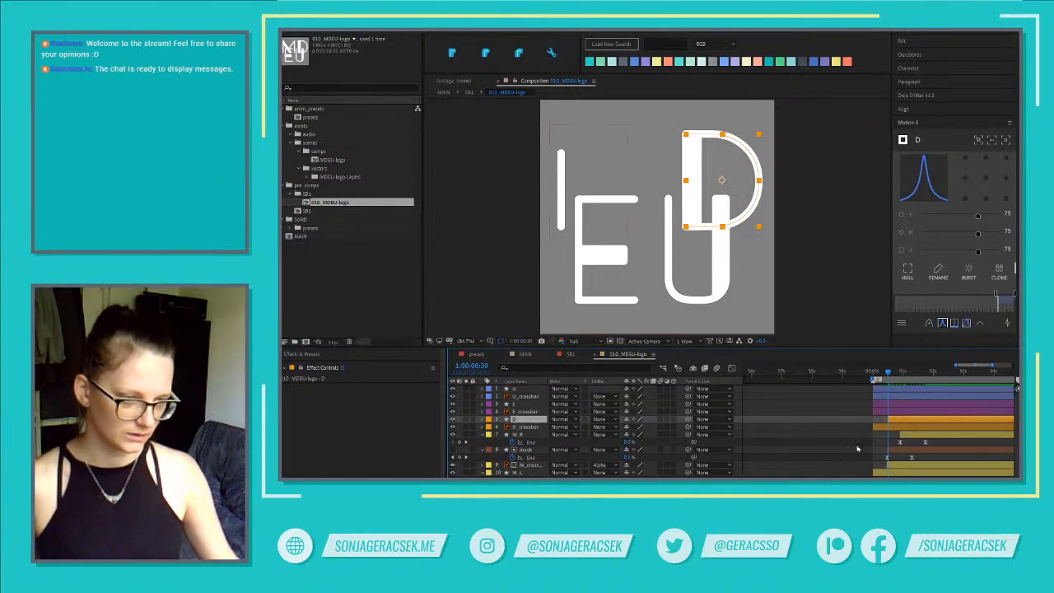
{"action": "left_click", "coordinate": [888, 430]}
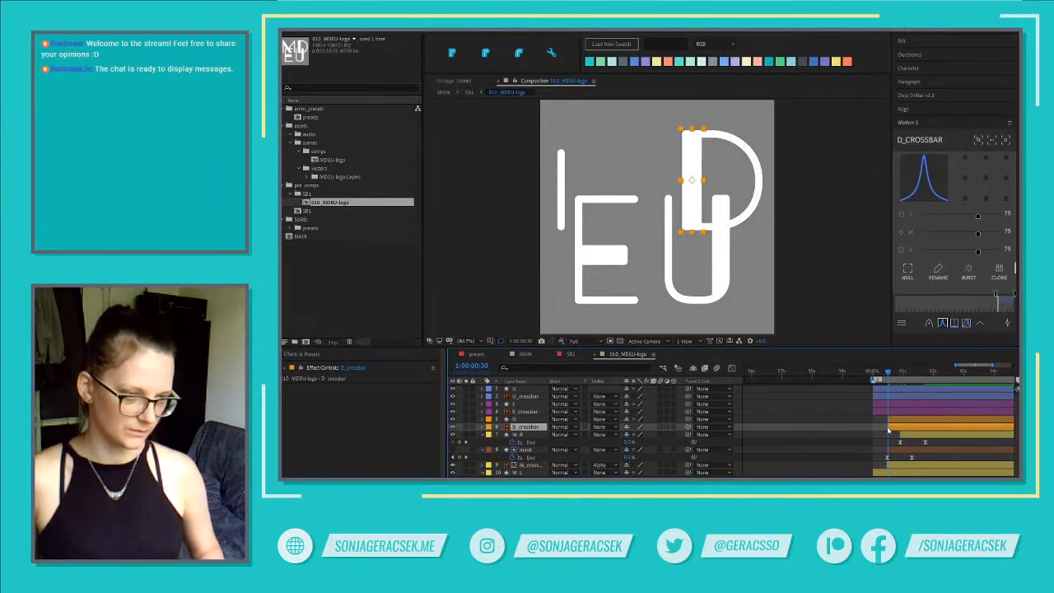
{"action": "key", "text": "alt+shift+Page_Down"}
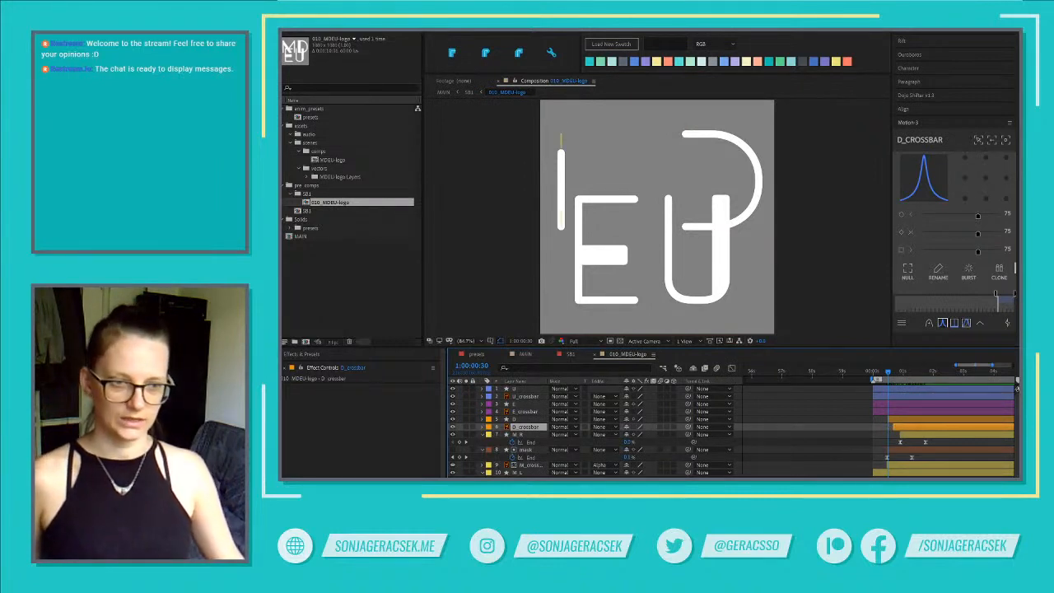
Copy M_L's Trim Paths onto the D layer at 1:00:00:30 and check the start of its draw-on
{"action": "left_click", "coordinate": [899, 421]}
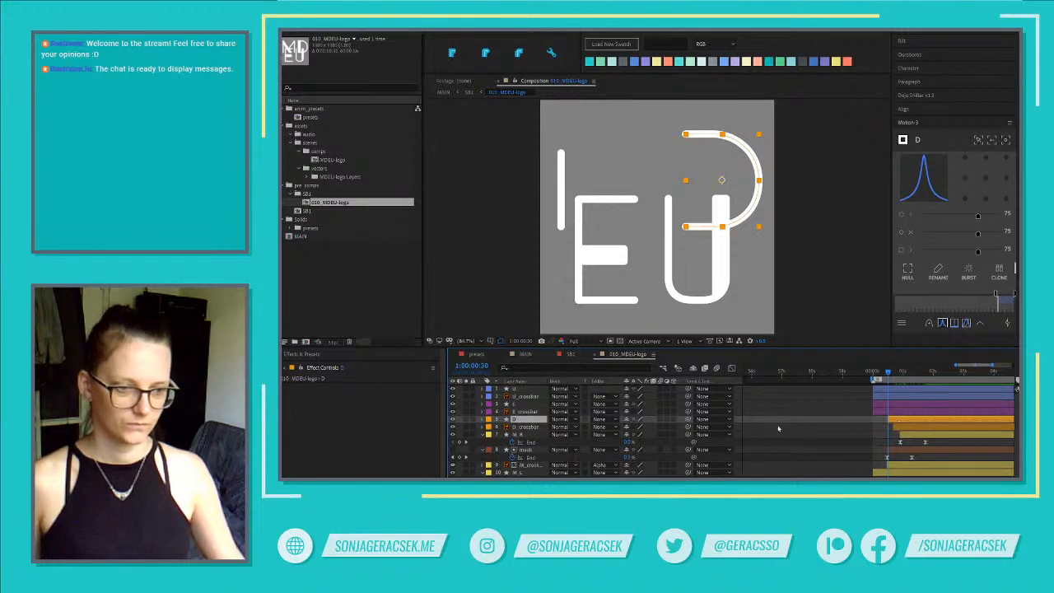
{"action": "left_click", "coordinate": [535, 474]}
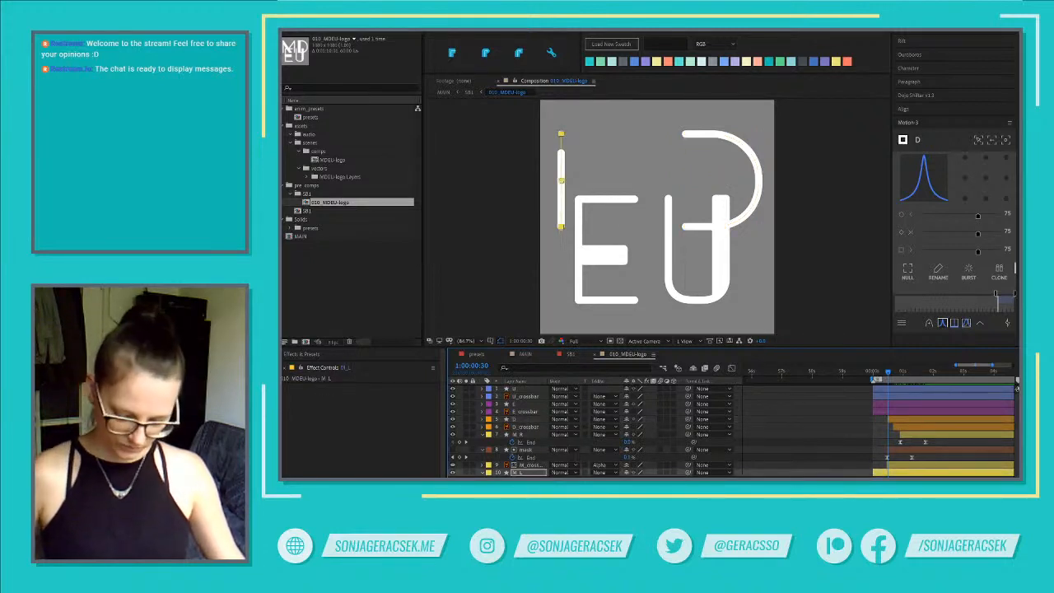
{"action": "left_click", "coordinate": [527, 427]}
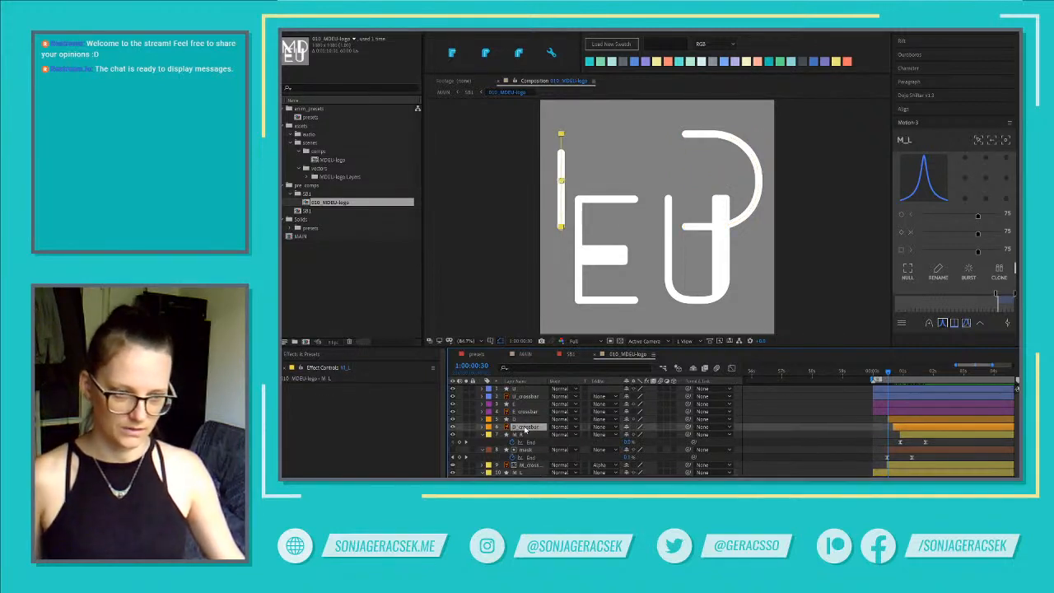
{"action": "left_click", "coordinate": [523, 420]}
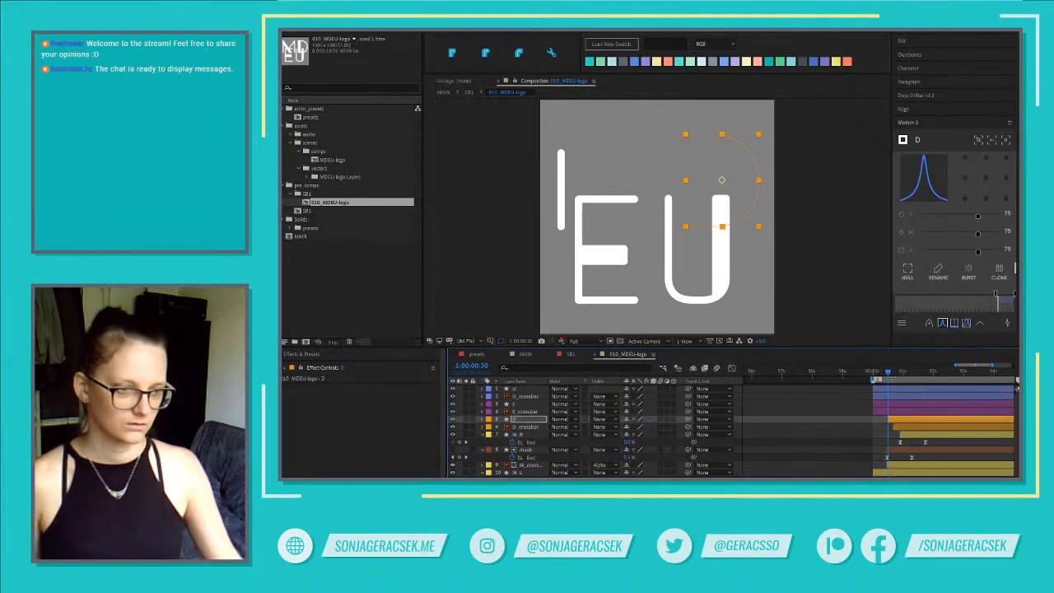
{"action": "left_click_drag", "start_coordinate": [890, 378], "coordinate": [893, 377]}
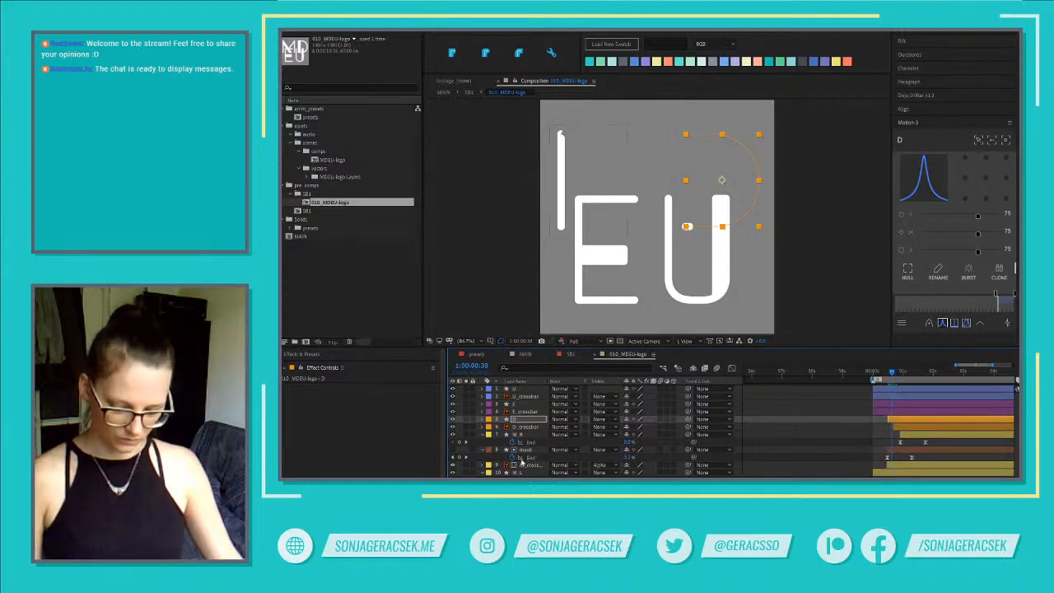
Reverse the direction of the D layer's path so the stroke draws on from its upper end
{"action": "key", "text": "u"}
{"action": "key", "text": "u"}
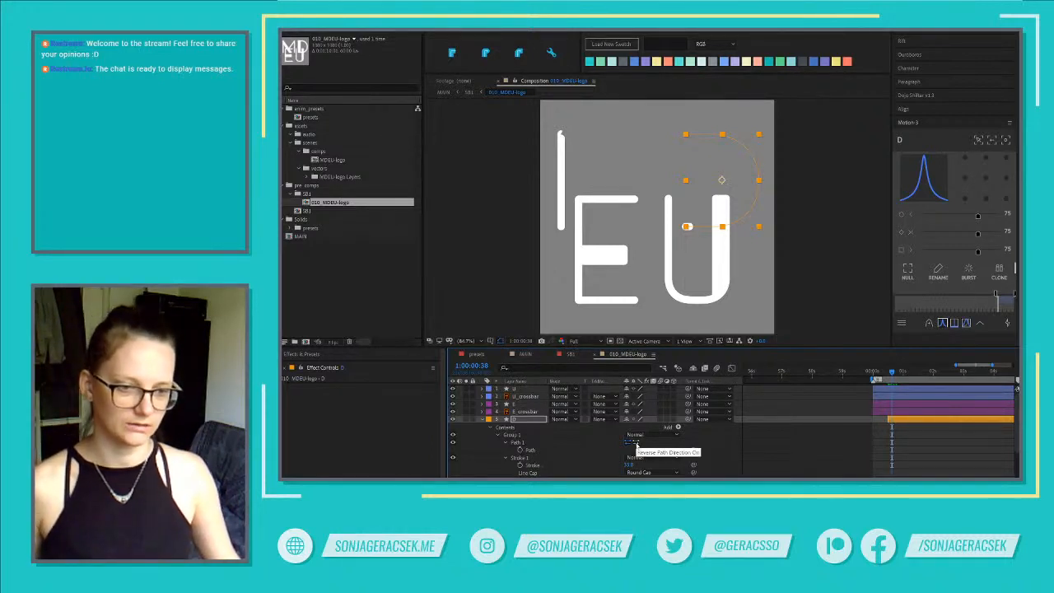
{"action": "left_click", "coordinate": [636, 444]}
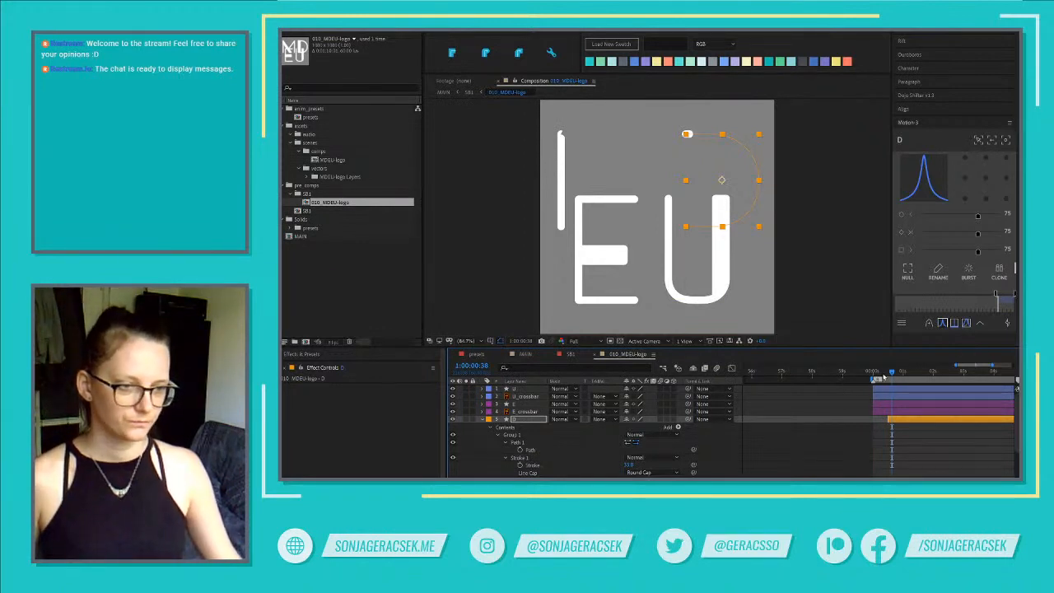
{"action": "mouse_move", "coordinate": [881, 376]}
{"action": "left_mouse_down"}
{"action": "mouse_move", "coordinate": [904, 377]}
{"action": "mouse_move", "coordinate": [887, 377]}
{"action": "left_mouse_up"}
{"action": "scroll", "coordinate": [922, 454], "scroll_direction": "down", "scroll_amount": 2}
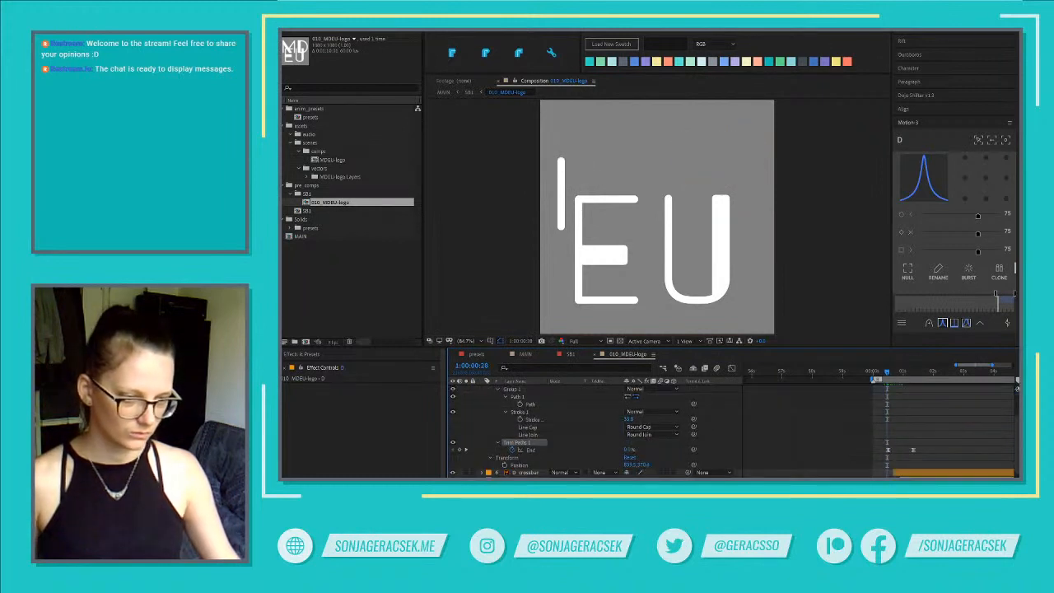
At 1:00:00:40, draw a vertical thick pen stroke covering the D's crossbar and rename its layer mask
{"action": "left_click", "coordinate": [892, 369]}
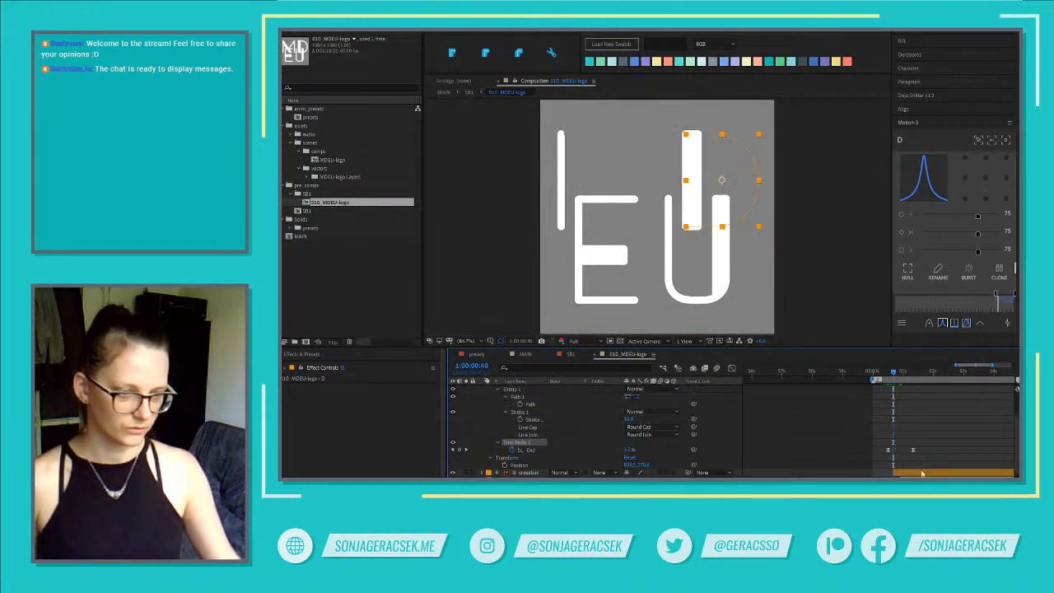
{"action": "left_click", "coordinate": [922, 474]}
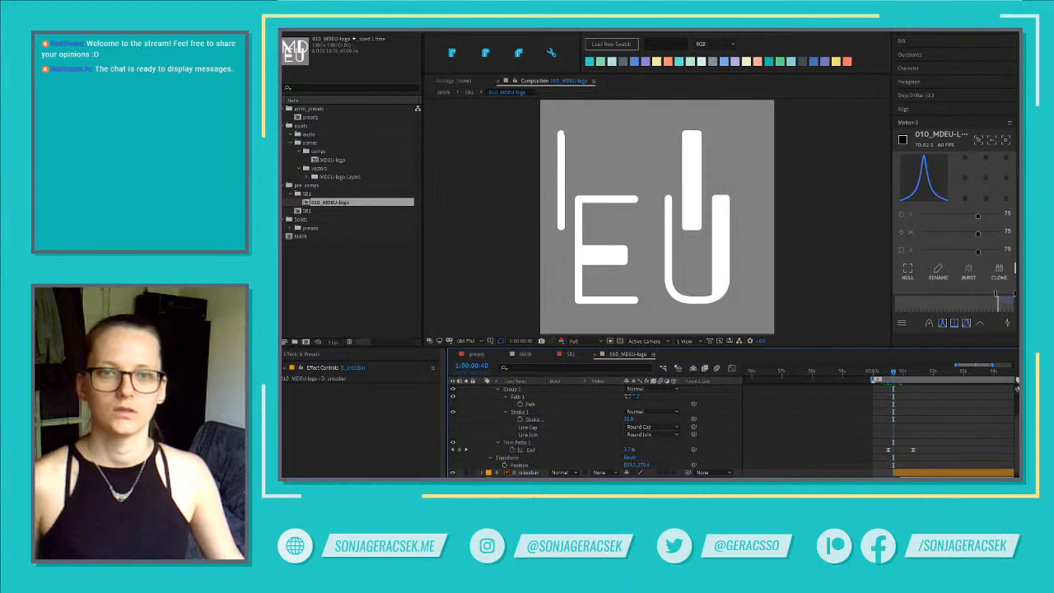
{"action": "left_click", "coordinate": [693, 123]}
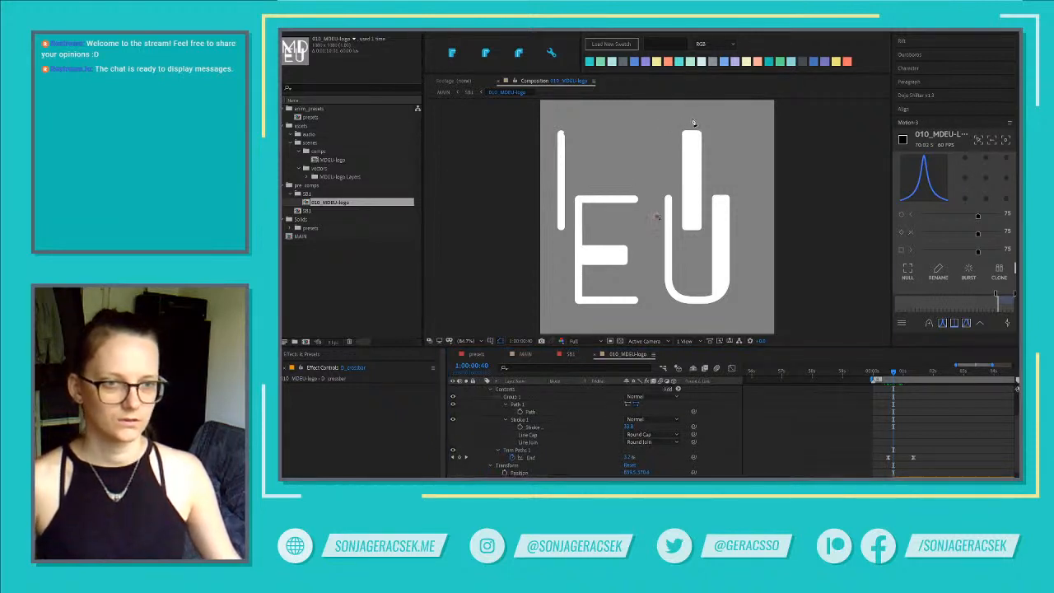
{"action": "left_click", "coordinate": [691, 243]}
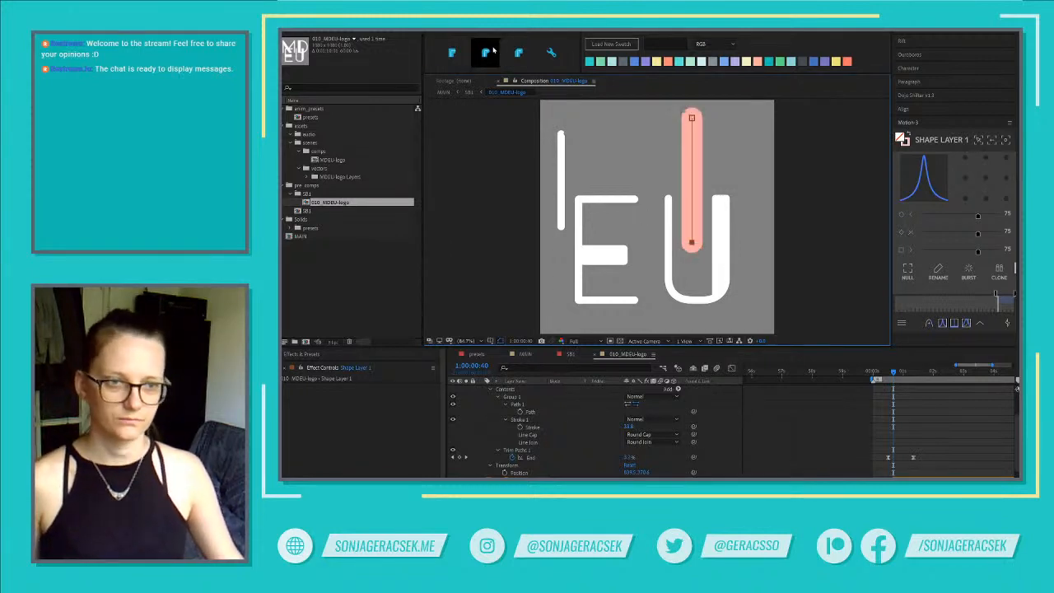
{"action": "scroll", "coordinate": [938, 443], "scroll_direction": "up", "scroll_amount": 3}
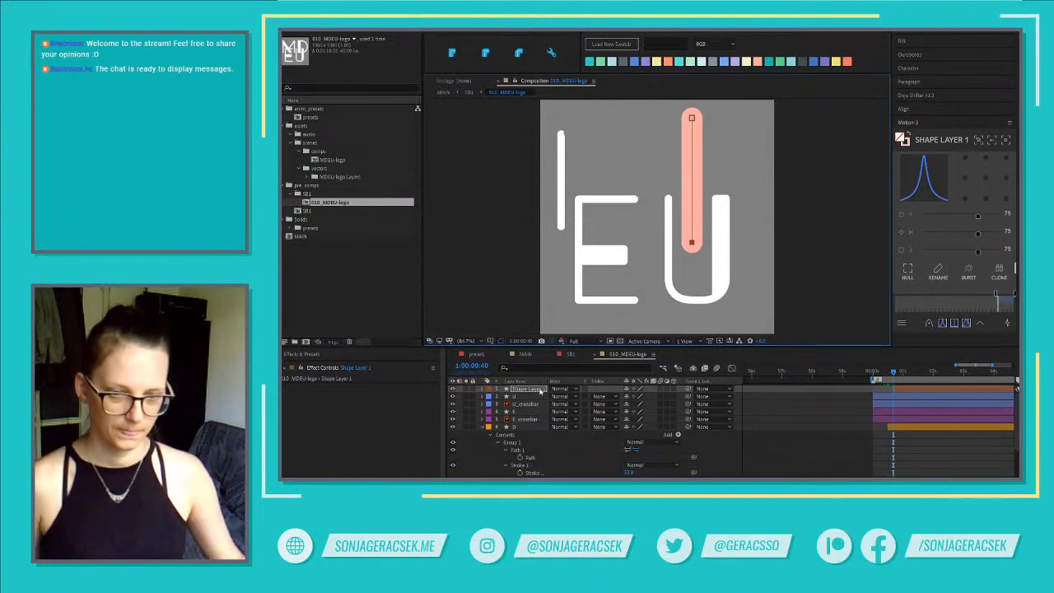
{"action": "type", "text": "mask"}
{"action": "key", "text": "Return"}
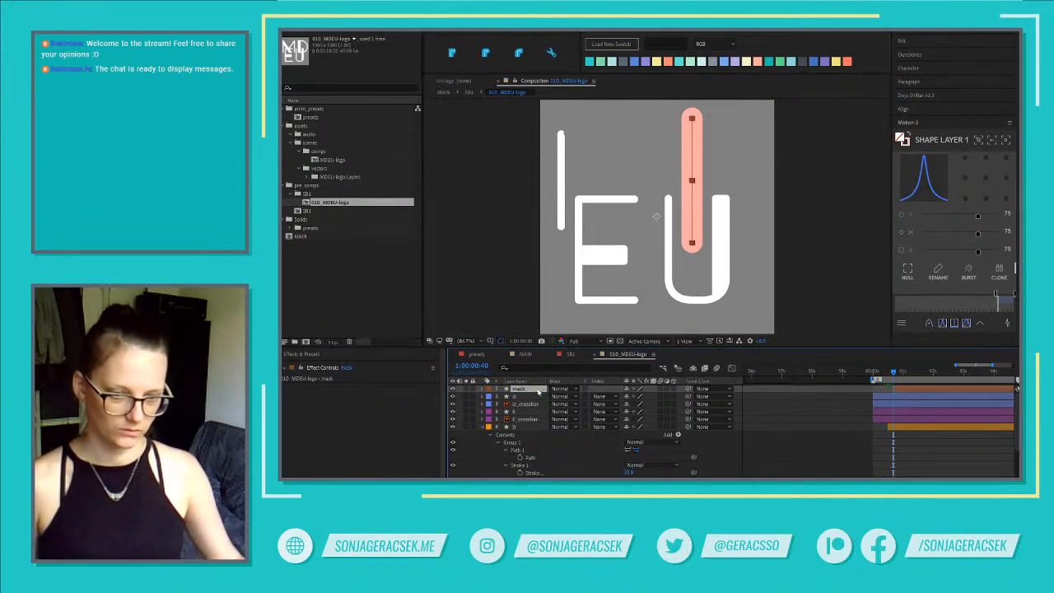
Place the new mask layer directly above D_crossbar and move both layers above the D layer
{"action": "scroll", "coordinate": [542, 461], "scroll_direction": "down", "scroll_amount": 3}
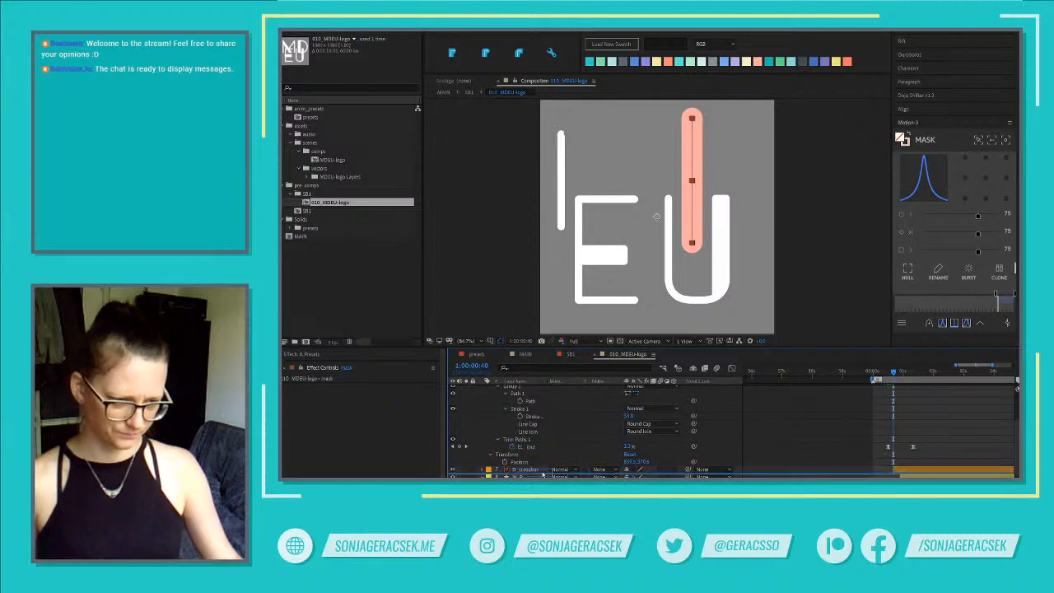
{"action": "scroll", "coordinate": [539, 473], "scroll_direction": "down", "scroll_amount": 1}
{"action": "left_click", "coordinate": [531, 470], "text": "shift"}
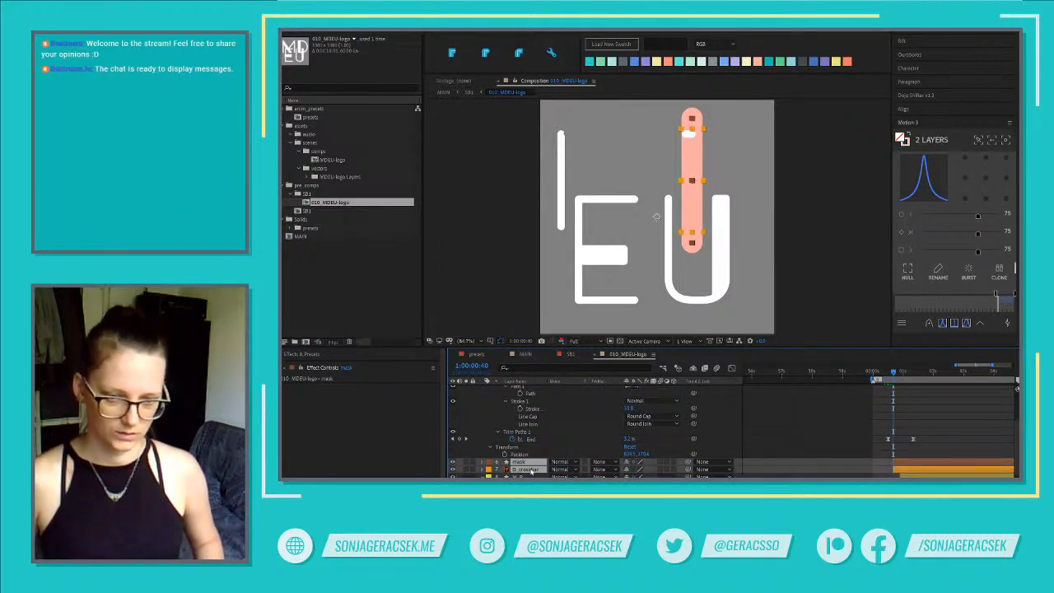
{"action": "scroll", "coordinate": [531, 470], "scroll_direction": "down", "scroll_amount": 3}
{"action": "scroll", "coordinate": [622, 451], "scroll_direction": "up", "scroll_amount": 1}
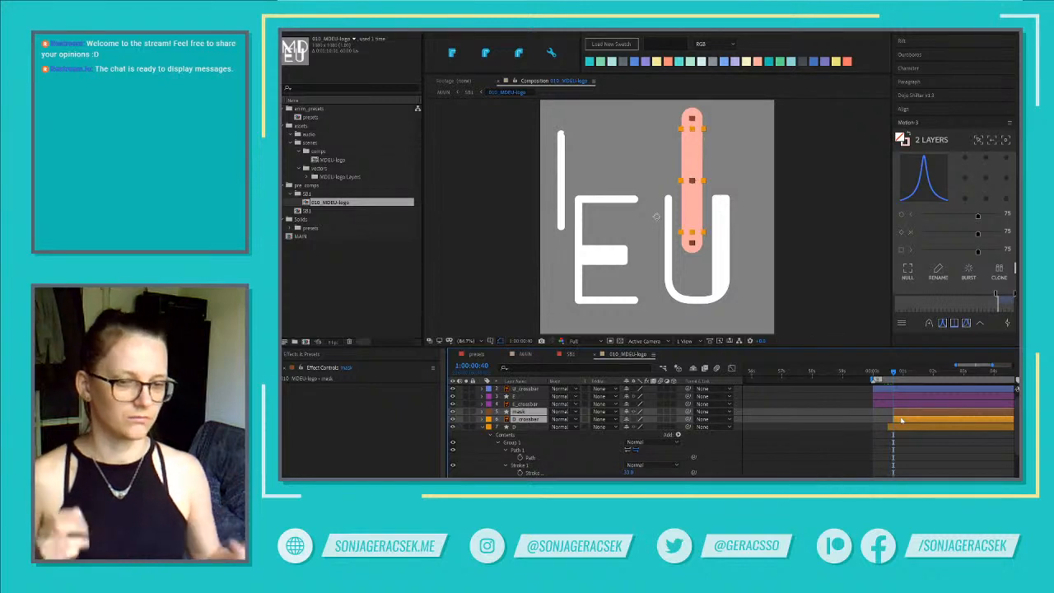
{"action": "scroll", "coordinate": [903, 424], "scroll_direction": "up", "scroll_amount": 1}
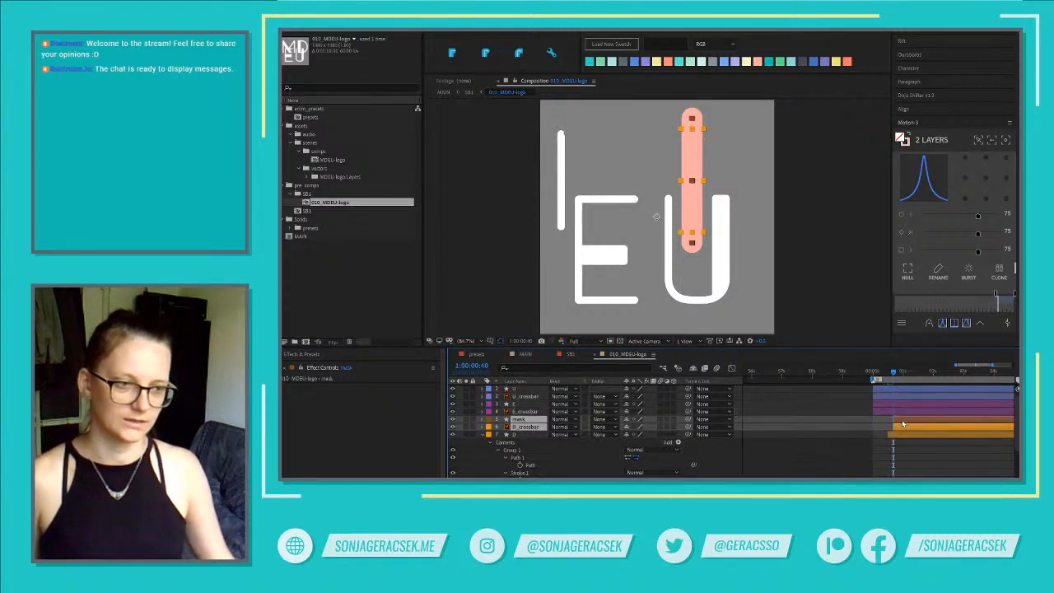
Collapse the expanded properties of all layers in the timeline
{"action": "left_click", "coordinate": [934, 461]}
{"action": "key", "text": "u"}
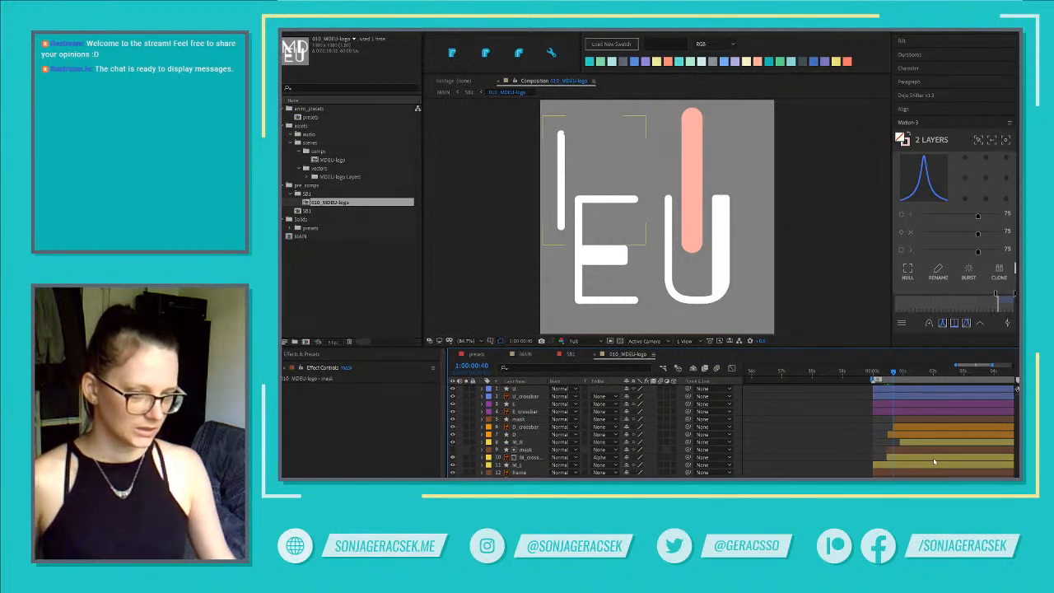
{"action": "scroll", "coordinate": [934, 461], "scroll_direction": "up", "scroll_amount": 1}
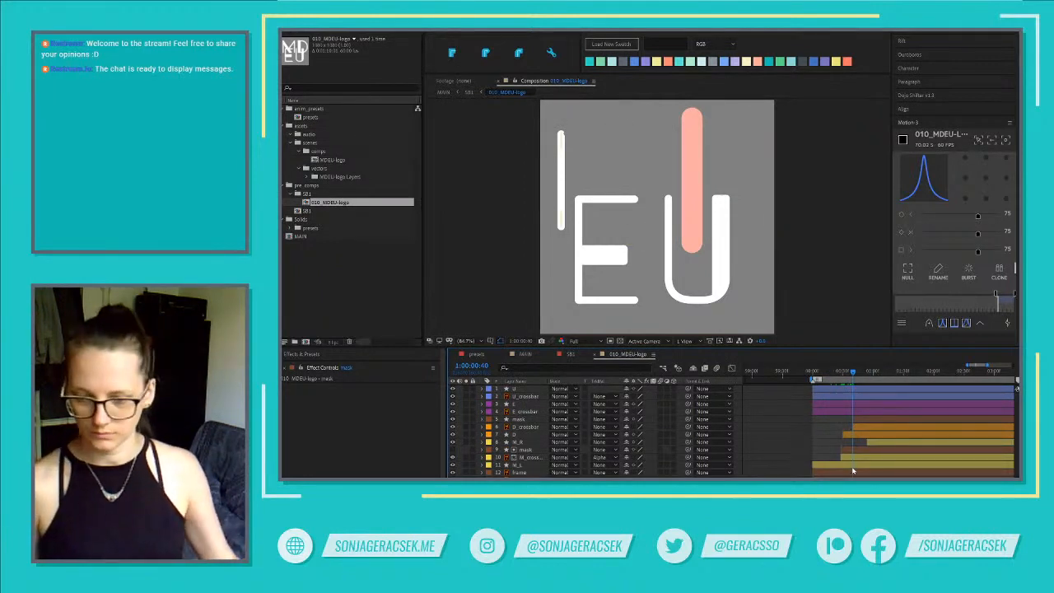
{"action": "left_click", "coordinate": [965, 473]}
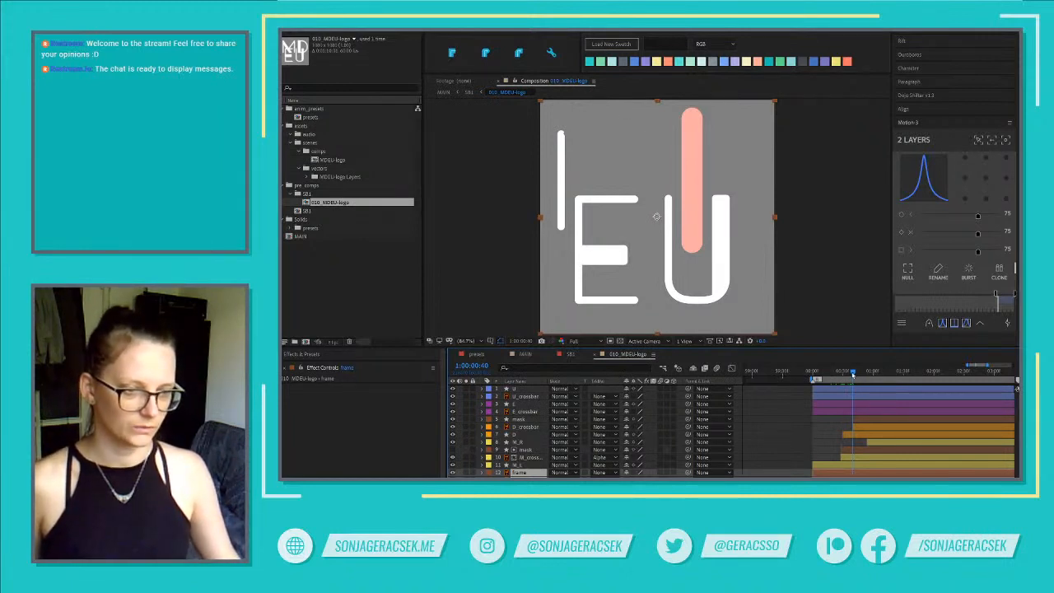
Paste M_L's Trim Paths onto the D's mask layer at 1:00:00:40 and show its keyframes
{"action": "left_click_drag", "start_coordinate": [853, 374], "coordinate": [852, 376]}
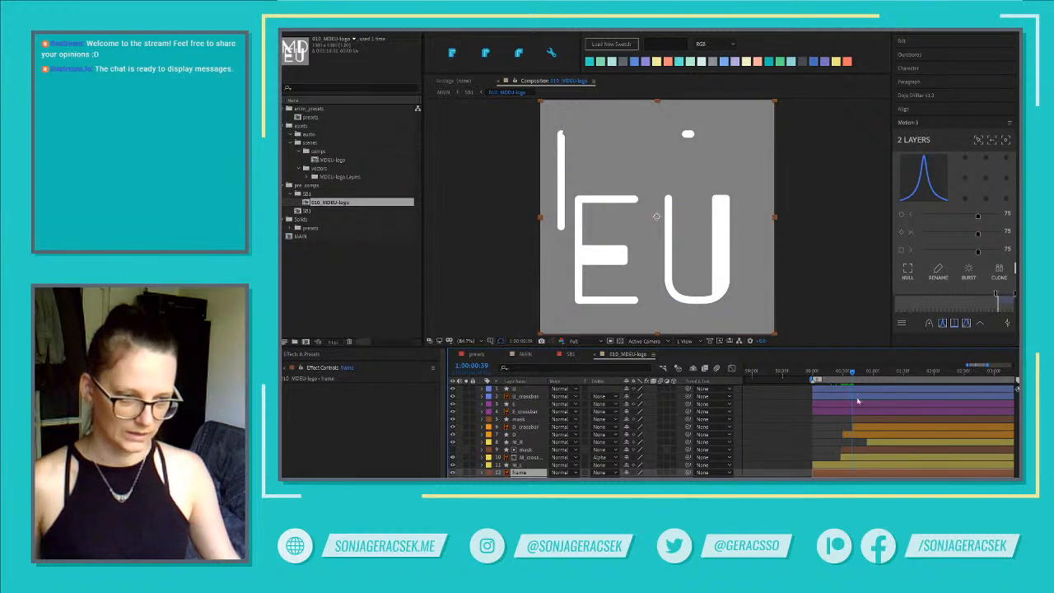
{"action": "left_click", "coordinate": [861, 423]}
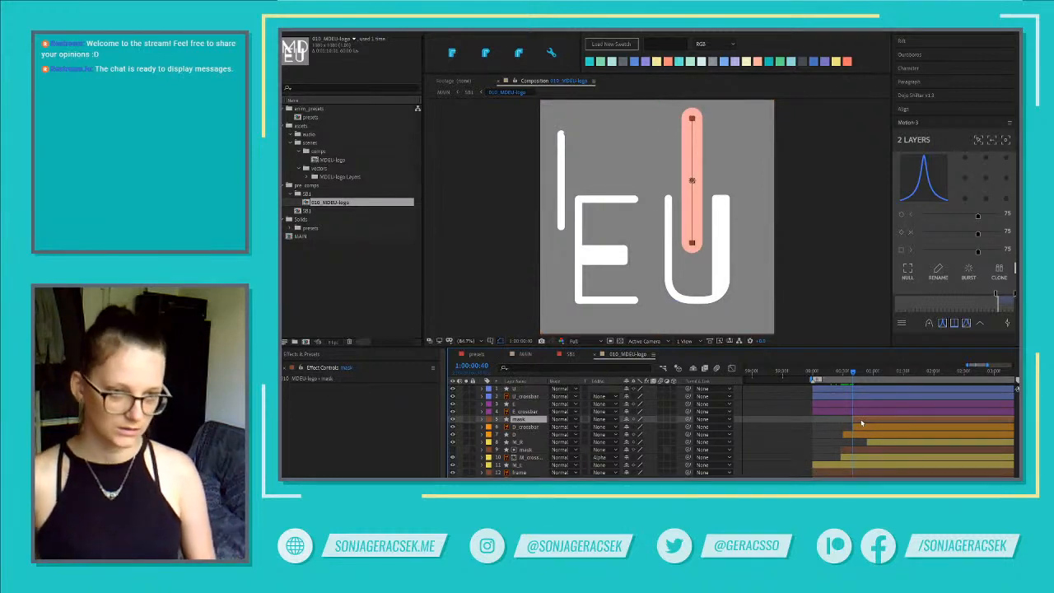
{"action": "key", "text": "Page_Down"}
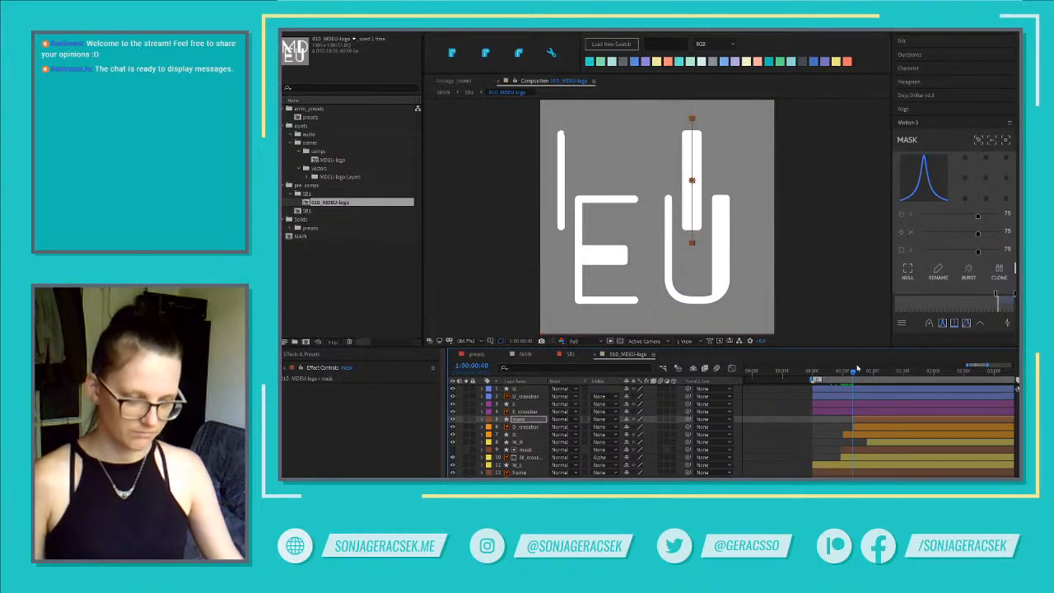
{"action": "key", "text": "u"}
{"action": "mouse_move", "coordinate": [857, 370]}
{"action": "left_mouse_down"}
{"action": "mouse_move", "coordinate": [907, 371]}
{"action": "mouse_move", "coordinate": [852, 372]}
{"action": "mouse_move", "coordinate": [875, 370]}
{"action": "mouse_move", "coordinate": [866, 372]}
{"action": "left_mouse_up"}
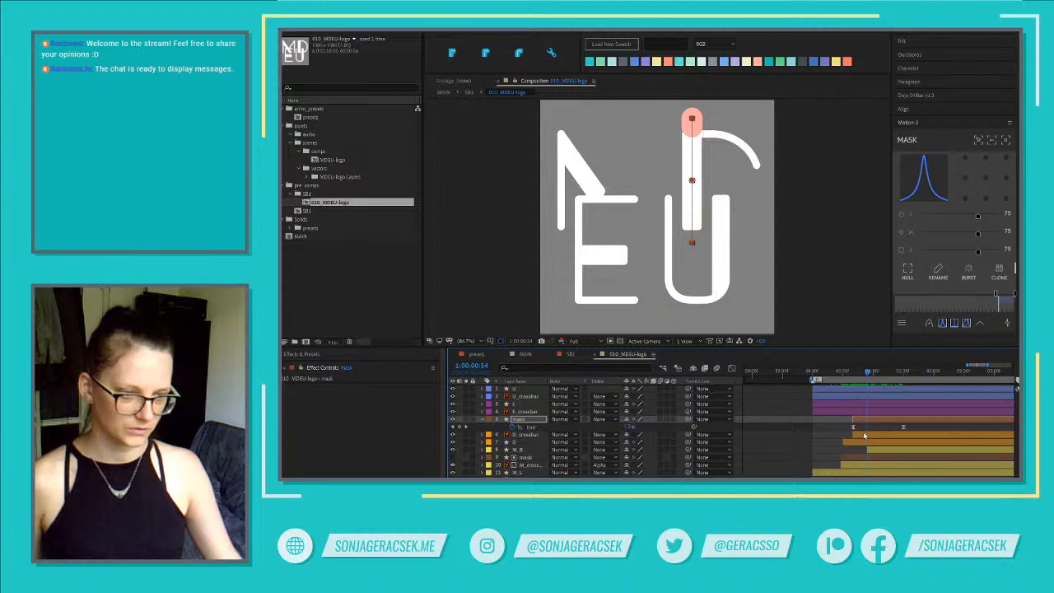
Select the D's mask layer together with D_crossbar and shift both slightly earlier in time
{"action": "left_click", "coordinate": [865, 436], "text": "shift"}
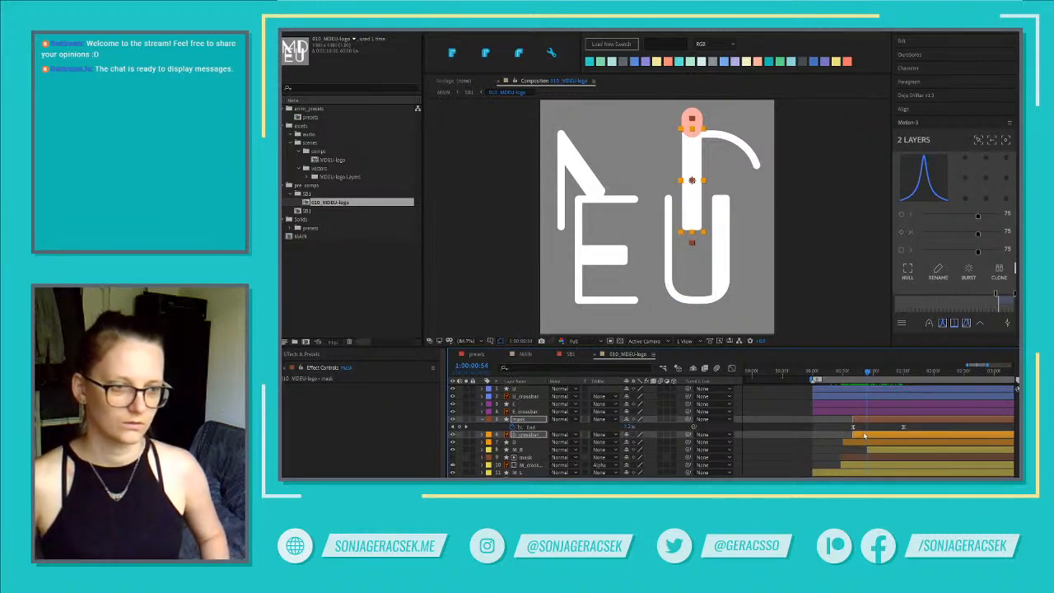
{"action": "key", "text": "ctrl+shift+a"}
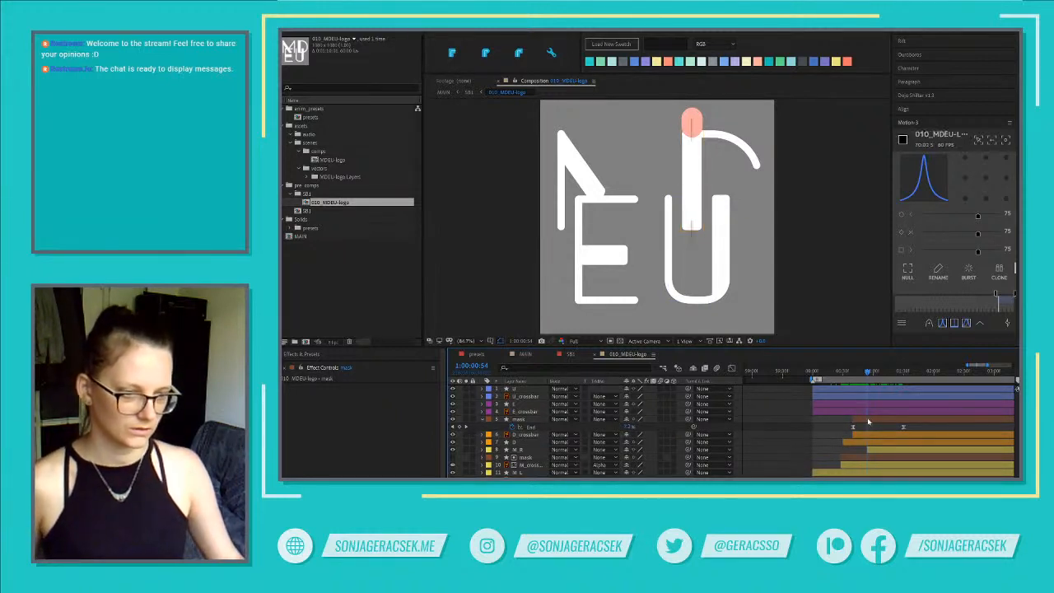
{"action": "left_click", "coordinate": [868, 420]}
{"action": "left_click", "coordinate": [867, 436], "text": "shift"}
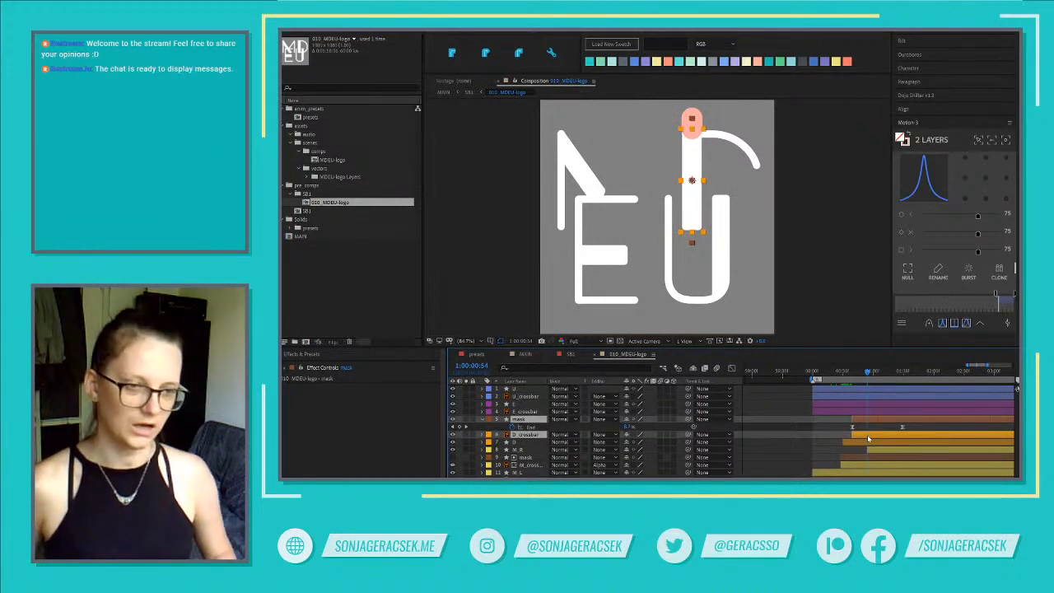
Nudge the D's mask layer and D_crossbar two more frames earlier
{"action": "key", "text": "alt+Page_Up"}
{"action": "key", "text": "alt+Page_Up"}
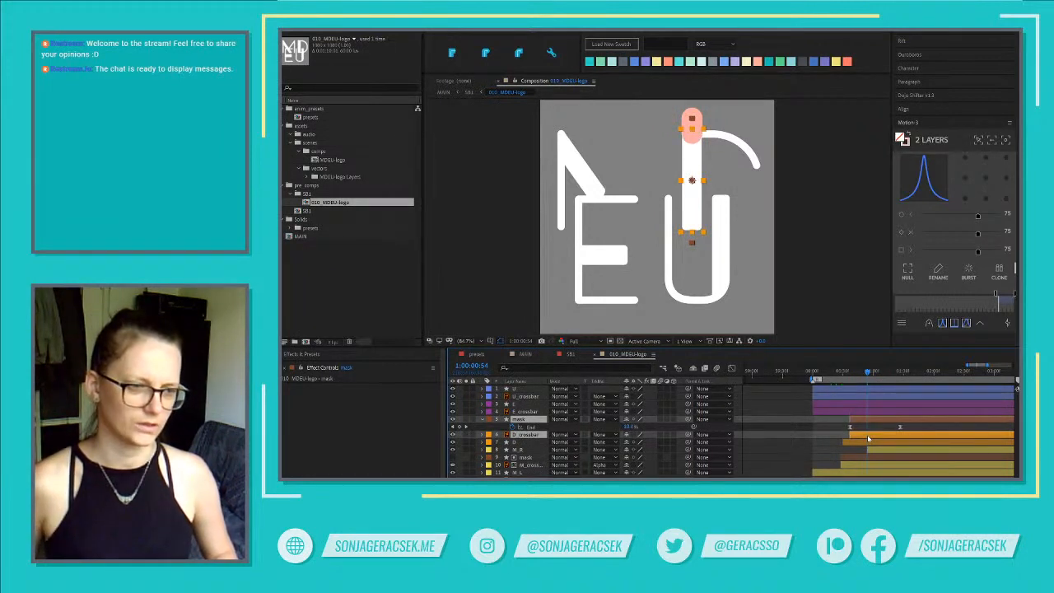
{"action": "key", "text": "alt+Page_Down"}
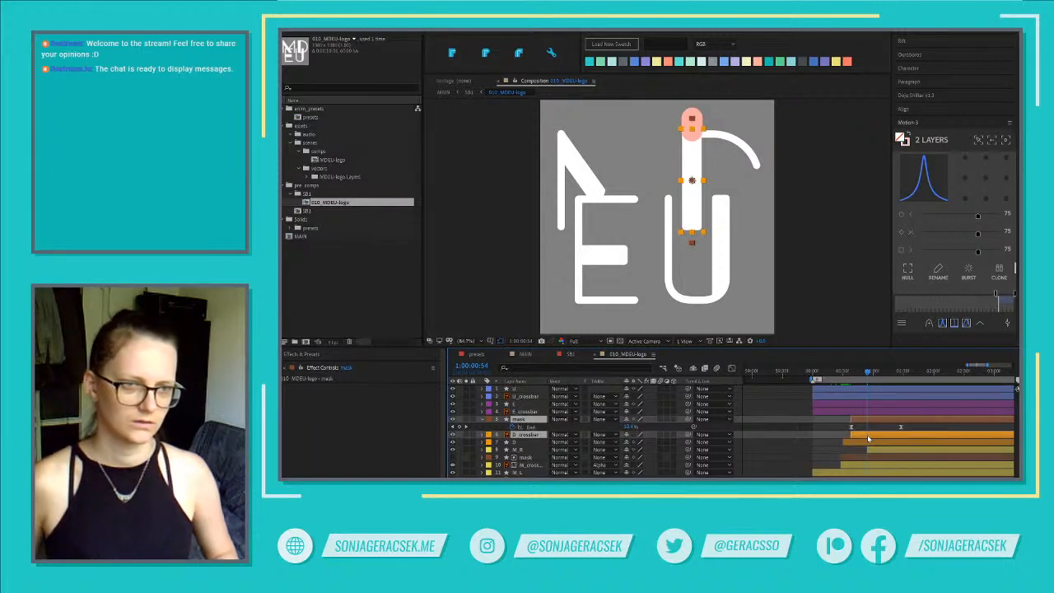
{"action": "key", "text": "alt+Page_Up"}
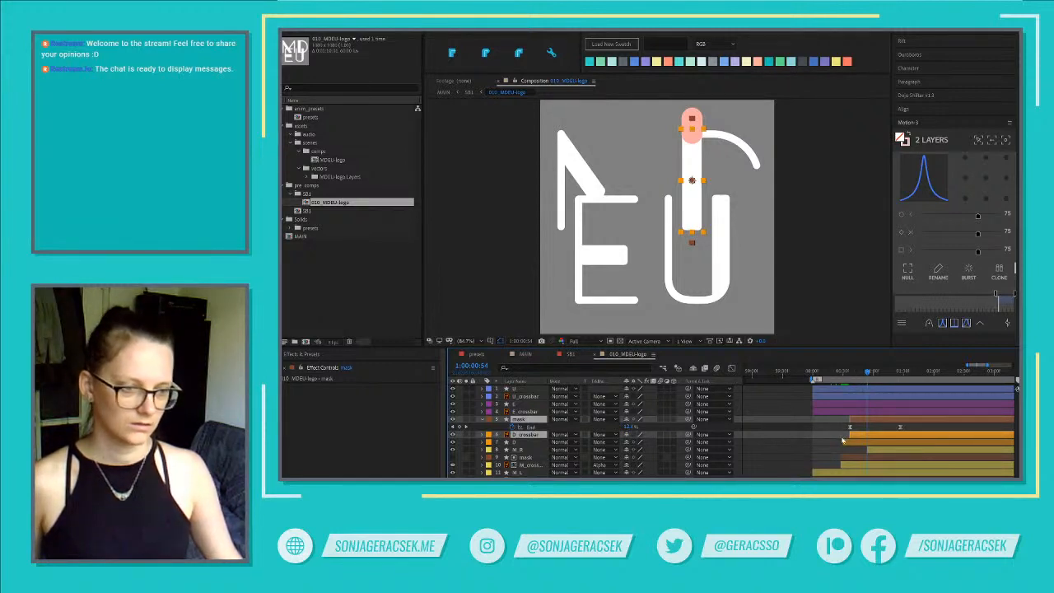
Set D_crossbar's track matte to Alpha Matte "mask"
{"action": "left_click", "coordinate": [791, 460]}
{"action": "left_click", "coordinate": [600, 434]}
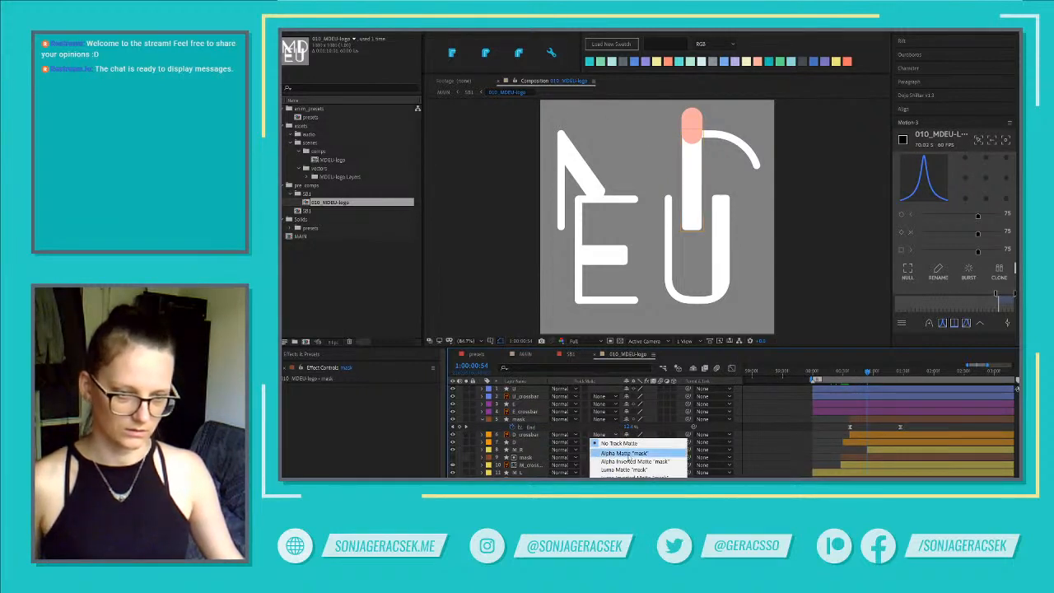
{"action": "left_click", "coordinate": [624, 453]}
Preview the logo animation from 1:00:00:00 and inspect the start of the D crossbar's reveal around 1:00:00:51
{"action": "left_click", "coordinate": [815, 377]}
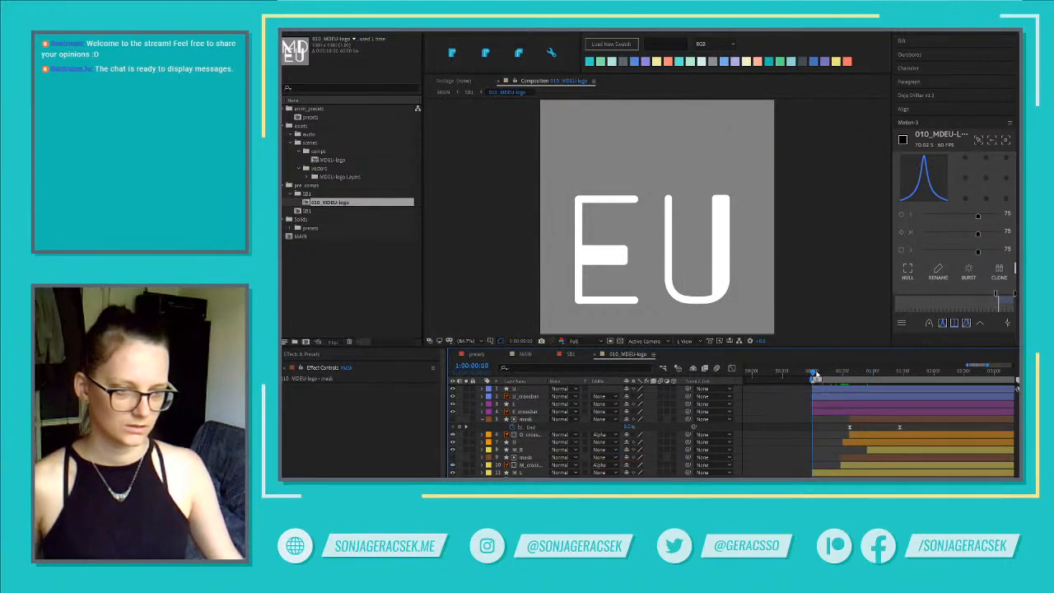
{"action": "key", "text": "space"}
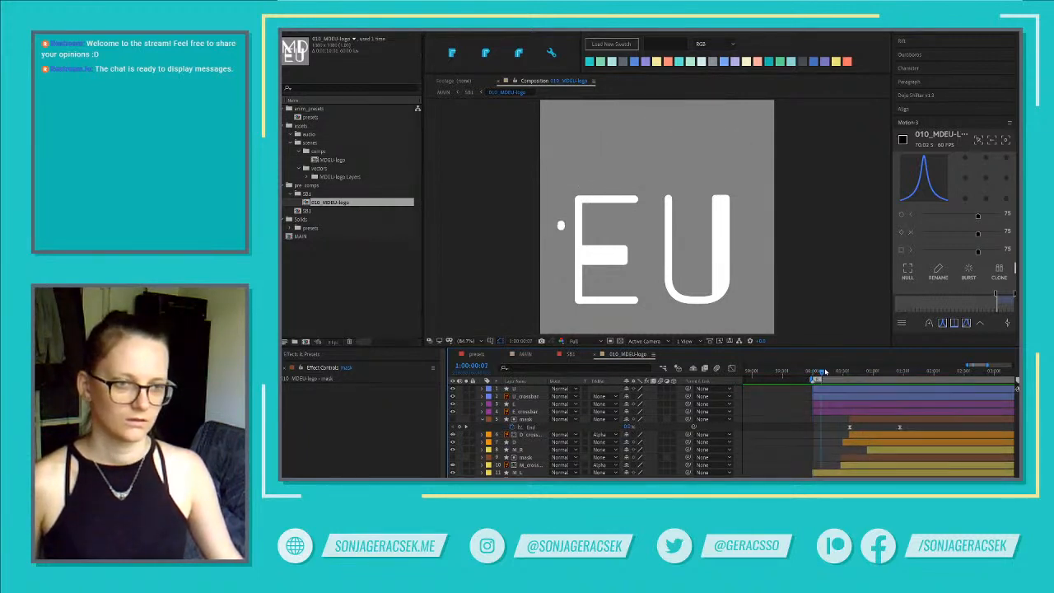
{"action": "left_click_drag", "start_coordinate": [885, 373], "coordinate": [863, 374]}
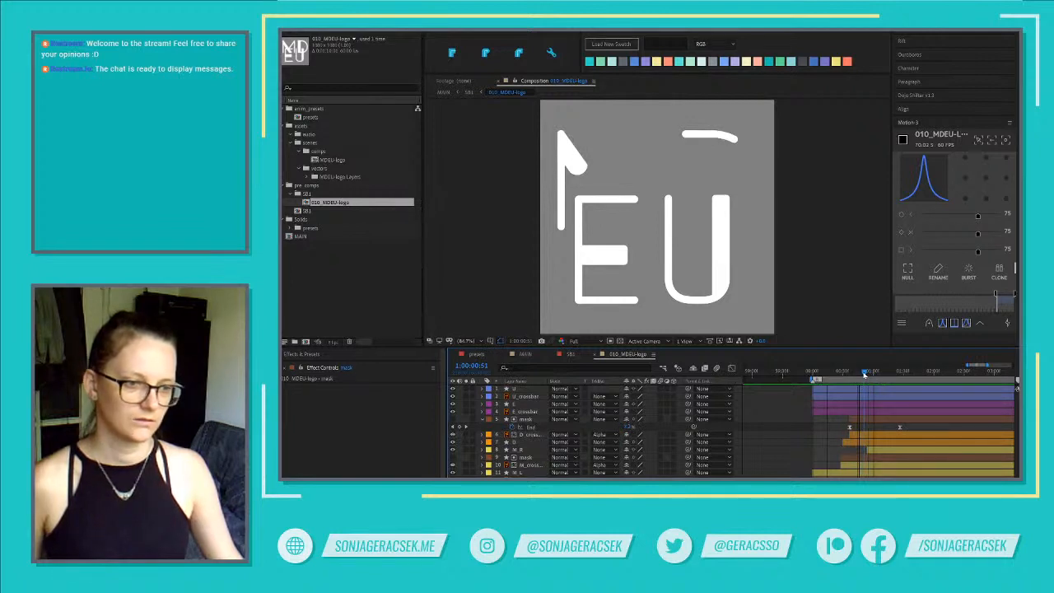
Select the D's mask layer and reveal all of its modified properties, including the shape's path
{"action": "left_click", "coordinate": [850, 420]}
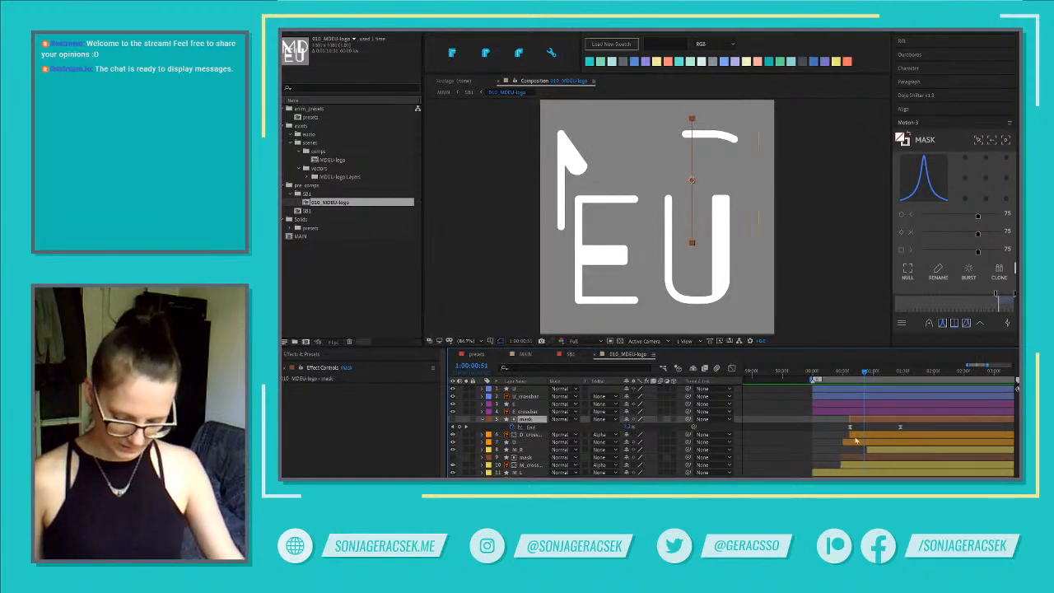
{"action": "left_click", "coordinate": [692, 119]}
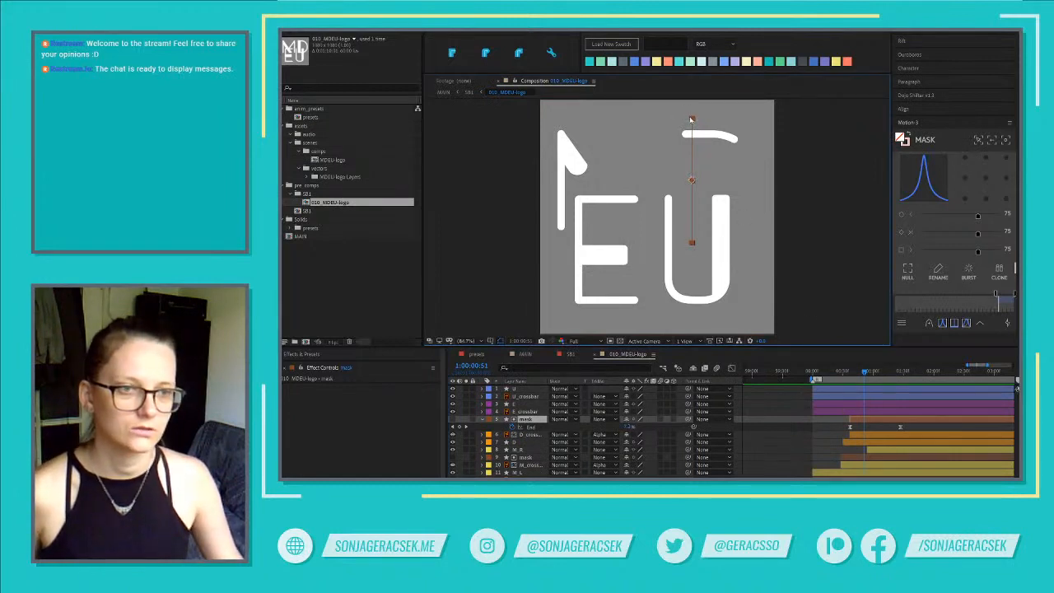
{"action": "left_click", "coordinate": [870, 429]}
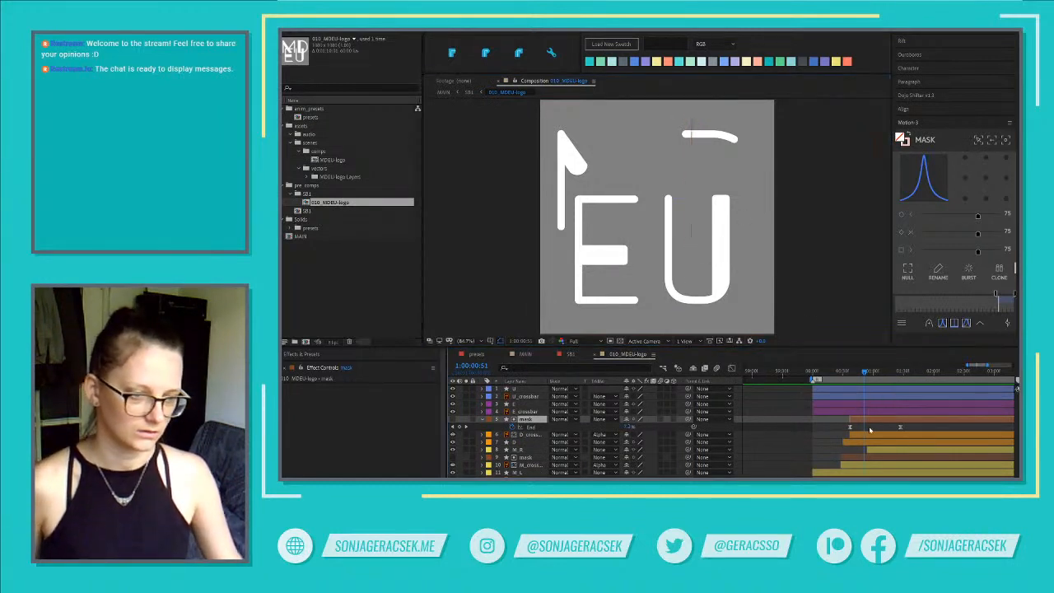
{"action": "left_click", "coordinate": [868, 420]}
{"action": "left_click", "coordinate": [684, 198]}
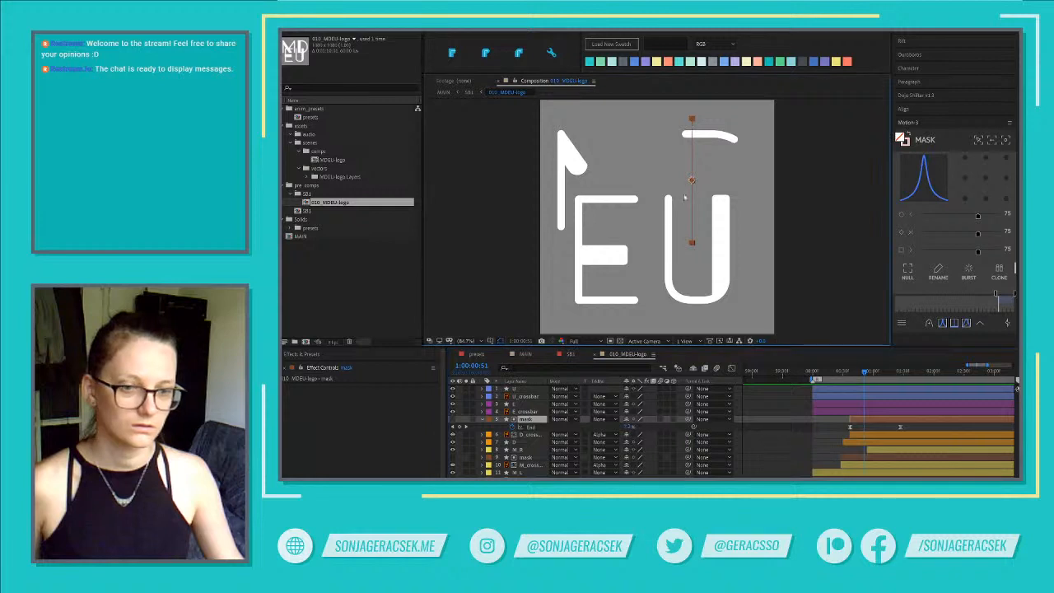
{"action": "key", "text": "u"}
{"action": "key", "text": "u"}
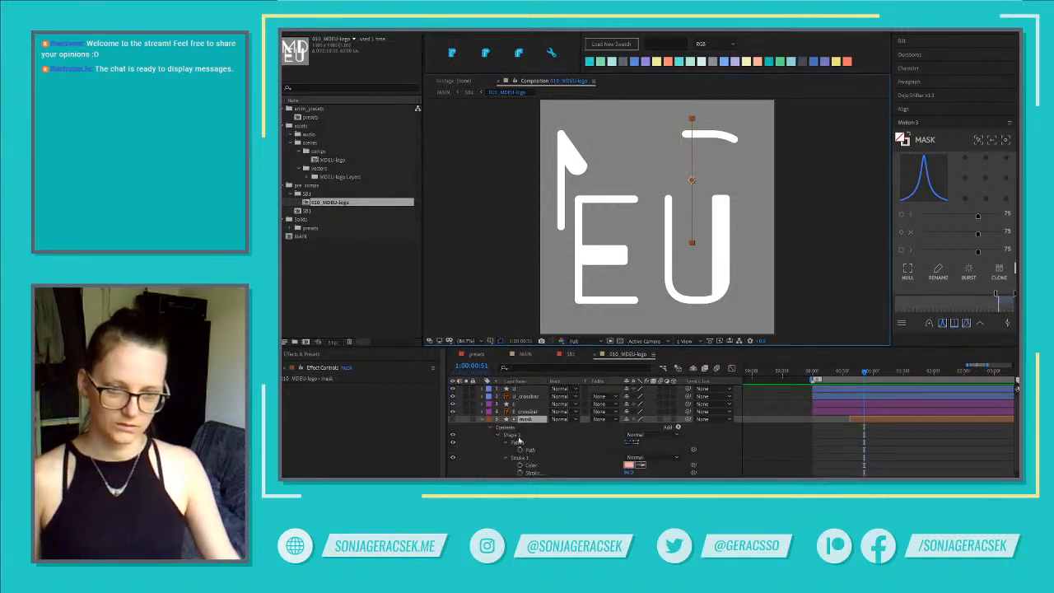
Select the mask's Path 1 and shift its top point slightly down with the current time at 1:00:00:37
{"action": "left_click", "coordinate": [531, 452]}
{"action": "left_click", "coordinate": [692, 117]}
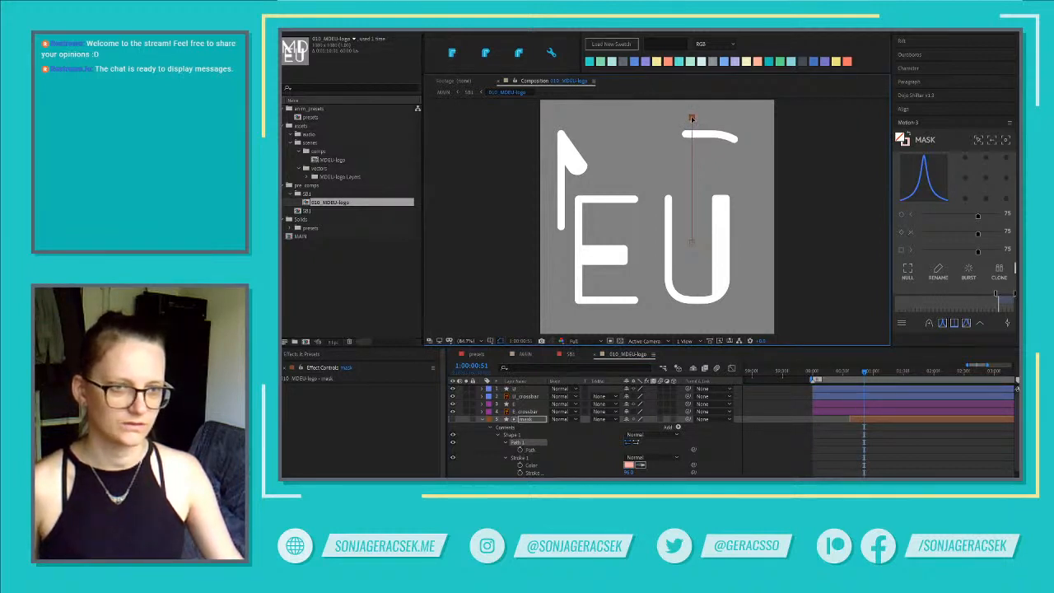
{"action": "left_click_drag", "start_coordinate": [863, 373], "coordinate": [849, 373]}
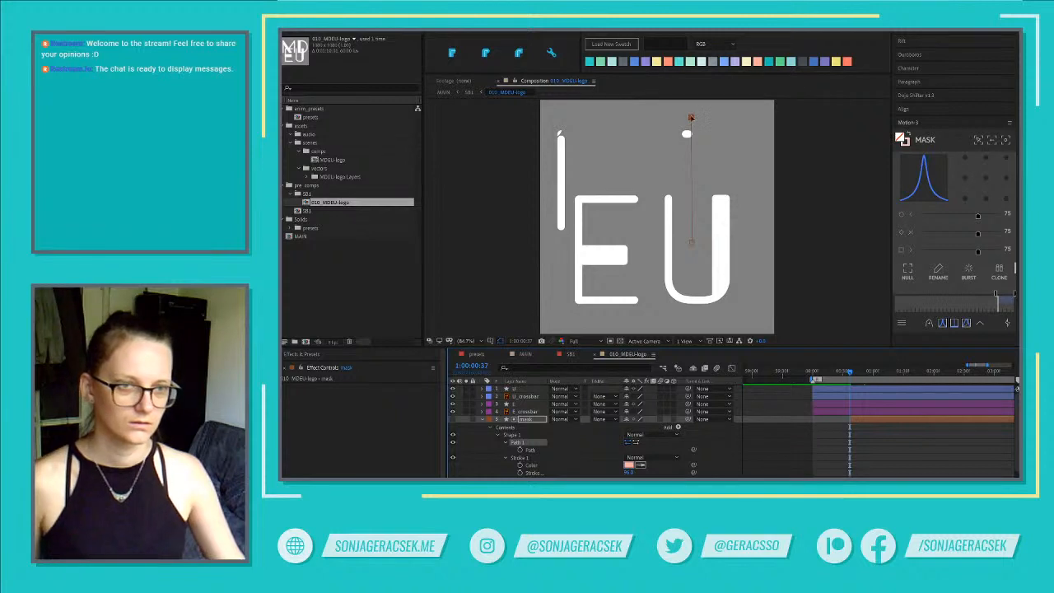
{"action": "left_click", "coordinate": [691, 118]}
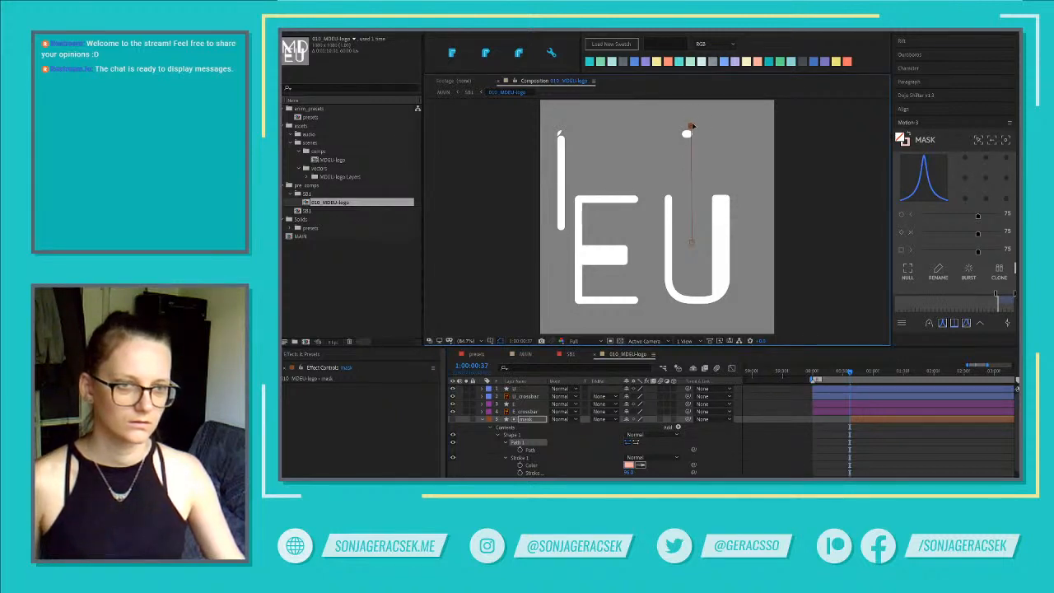
Step frame by frame from 1:00:00:37 to 1:00:00:58 to check how the D's crossbar reveal follows its curved stroke
{"action": "key", "text": "Page_Down"}
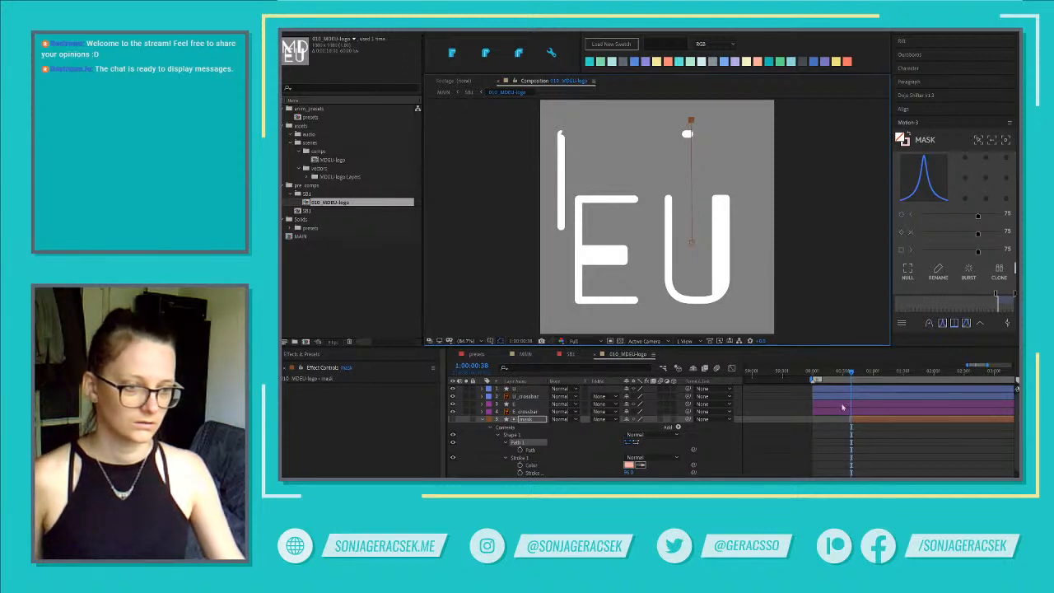
{"action": "key", "text": "Page_Down"}
{"action": "key", "text": "Page_Down"}
{"action": "key", "text": "Page_Down"}
{"action": "key", "text": "Page_Down"}
{"action": "key", "text": "Page_Down"}
{"action": "key", "text": "Page_Down"}
{"action": "key", "text": "Page_Down"}
{"action": "key", "text": "Page_Down"}
{"action": "key", "text": "Page_Down"}
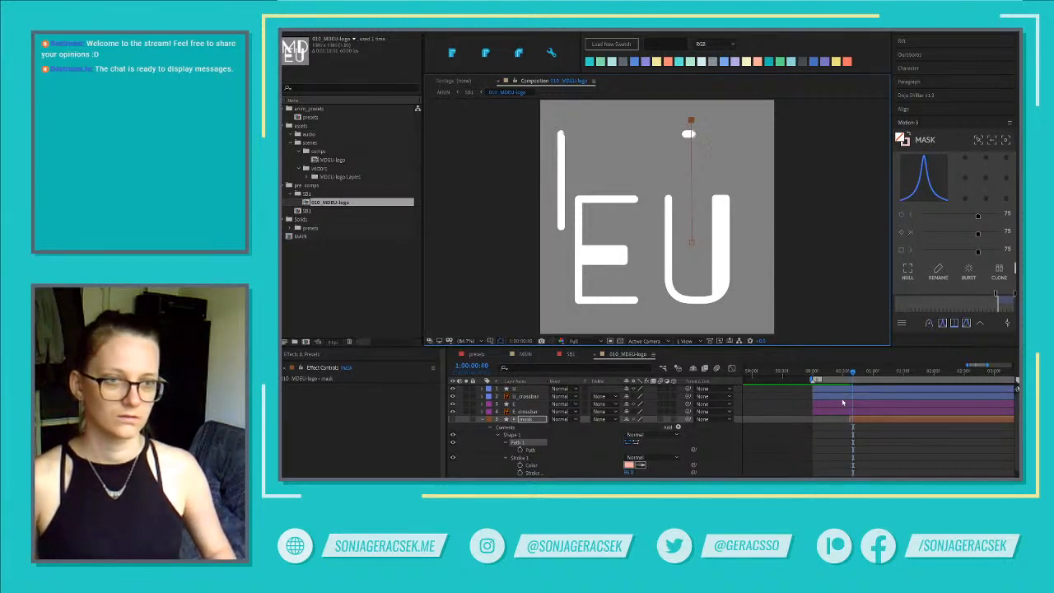
{"action": "key", "text": "Page_Down"}
{"action": "key", "text": "Page_Down"}
{"action": "key", "text": "Page_Down"}
{"action": "key", "text": "Page_Down"}
{"action": "key", "text": "Page_Down"}
{"action": "key", "text": "Page_Down"}
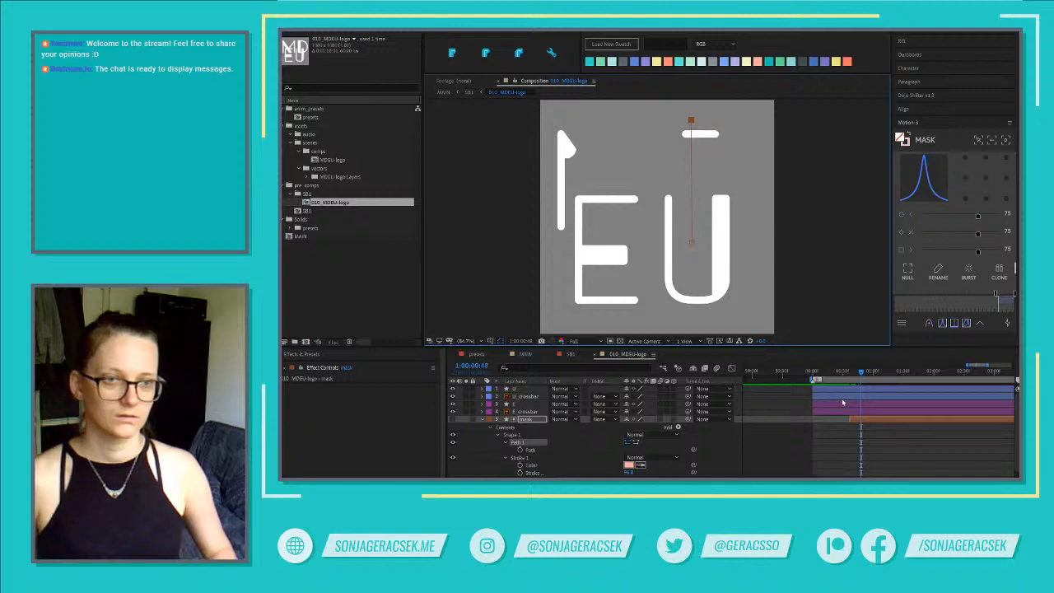
{"action": "key", "text": "Page_Down"}
{"action": "key", "text": "Page_Down"}
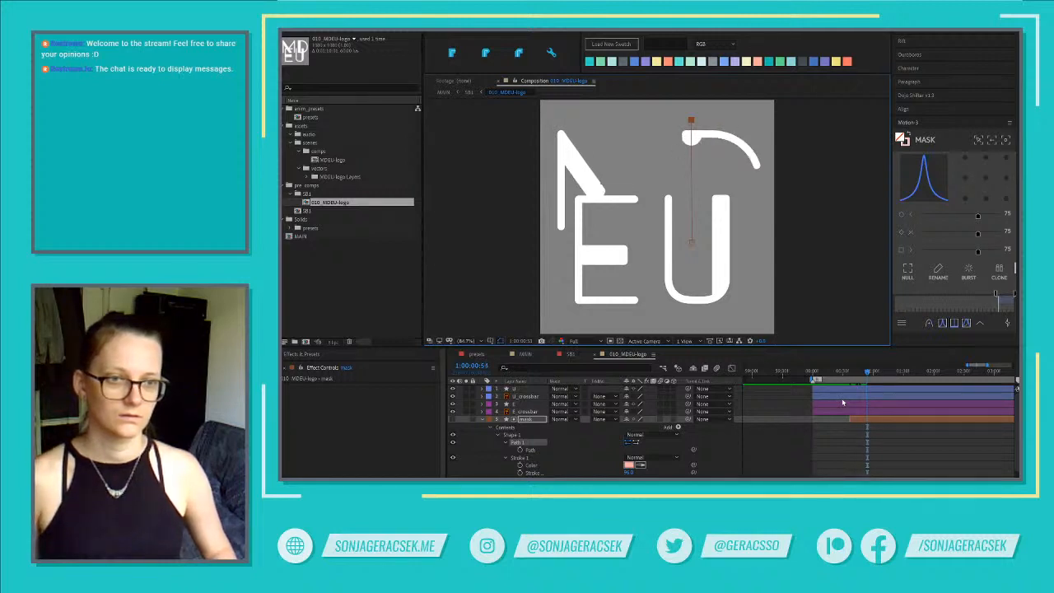
{"action": "key", "text": "Page_Up"}
{"action": "key", "text": "Page_Up"}
{"action": "key", "text": "Page_Up"}
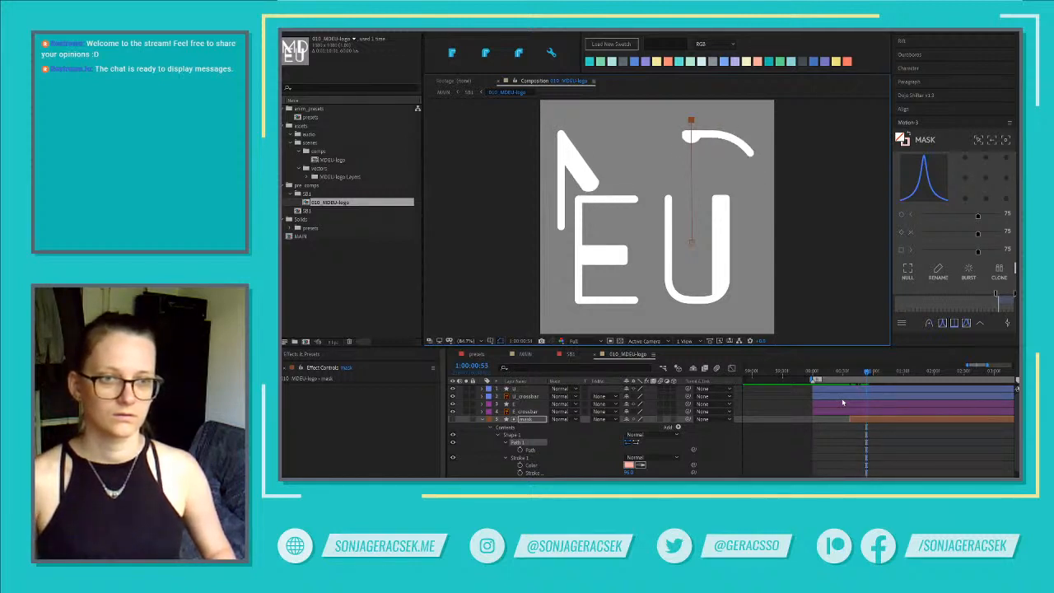
{"action": "key", "text": "Page_Down"}
{"action": "key", "text": "Page_Down"}
{"action": "key", "text": "Page_Down"}
{"action": "key", "text": "Page_Down"}
{"action": "key", "text": "Page_Down"}
{"action": "key", "text": "Page_Down"}
{"action": "key", "text": "Page_Down"}
{"action": "key", "text": "Page_Down"}
{"action": "key", "text": "Page_Down"}
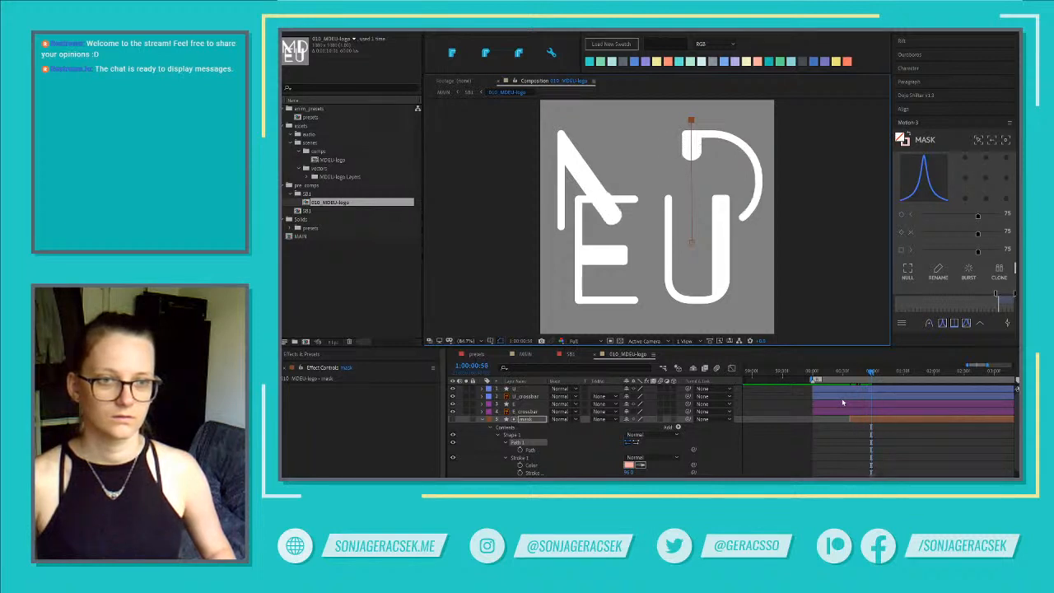
Show only the D mask's Trim Paths keyframes and move the current time to the last one at 1:00:01:27
{"action": "left_click", "coordinate": [889, 421]}
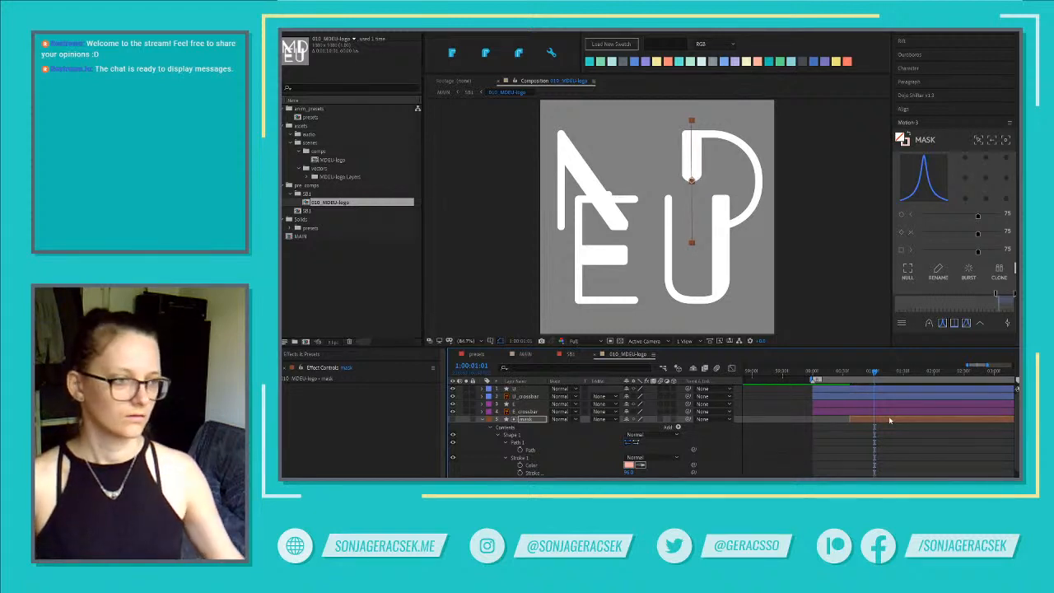
{"action": "left_click", "coordinate": [978, 468]}
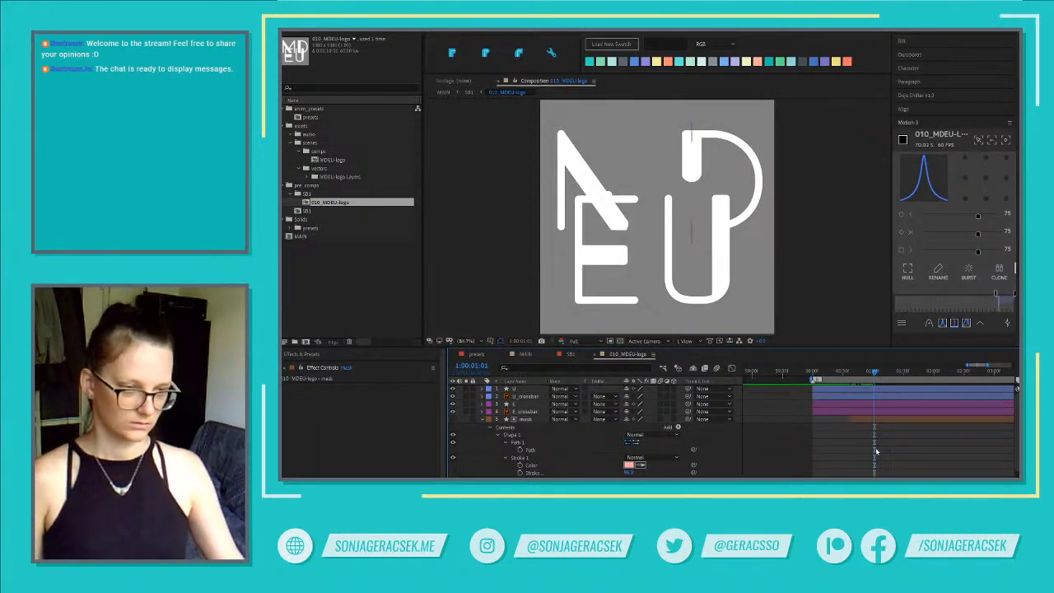
{"action": "key", "text": "u"}
{"action": "mouse_move", "coordinate": [823, 374]}
{"action": "left_mouse_down"}
{"action": "mouse_move", "coordinate": [813, 376]}
{"action": "mouse_move", "coordinate": [903, 387]}
{"action": "mouse_move", "coordinate": [886, 387]}
{"action": "left_mouse_up"}
{"action": "left_click", "coordinate": [886, 419]}
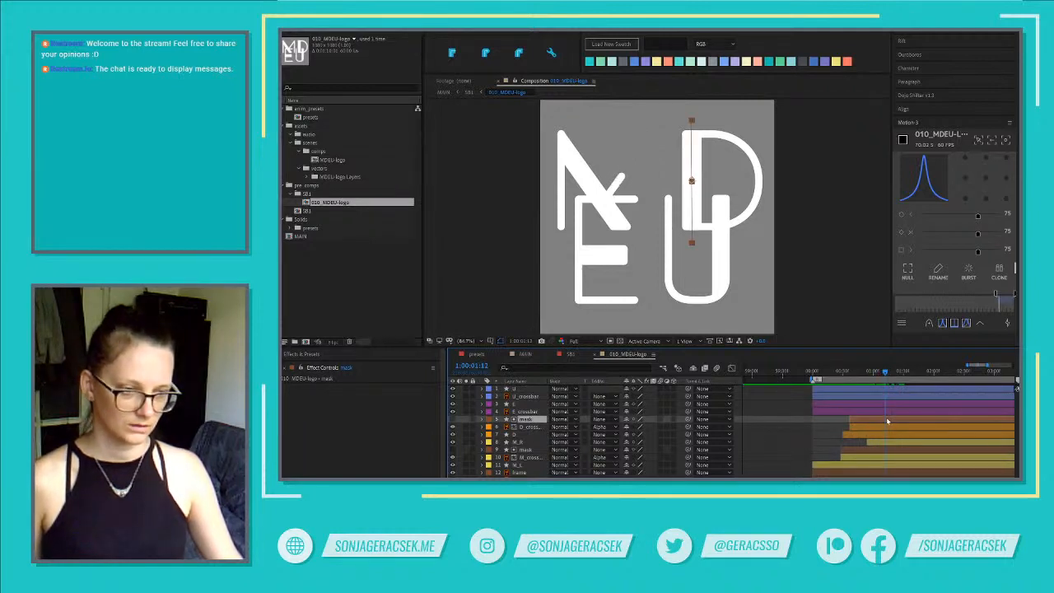
{"action": "key", "text": "u"}
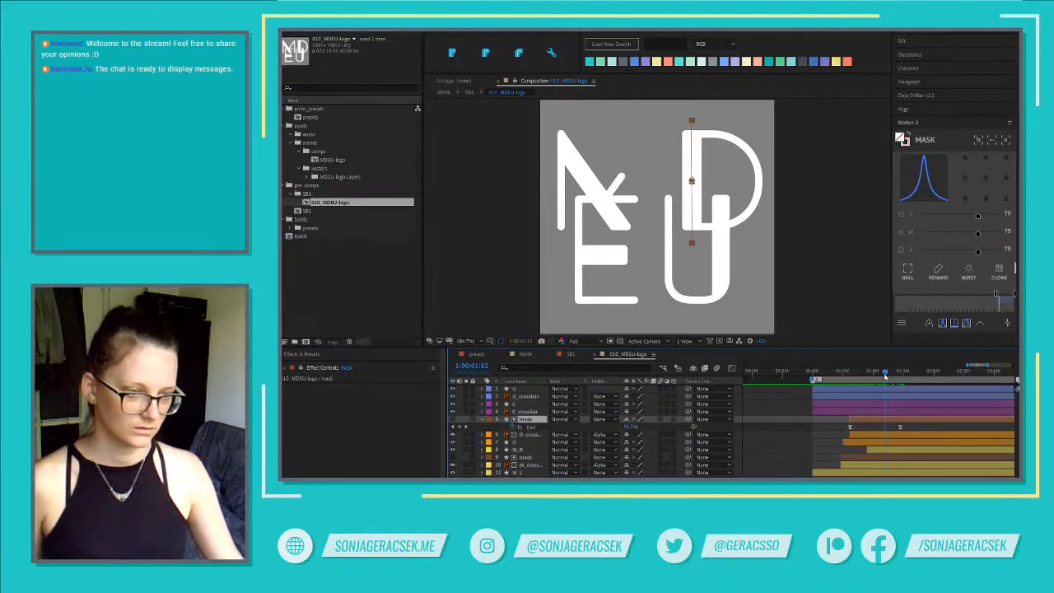
{"action": "left_click", "coordinate": [896, 375]}
{"action": "left_click_drag", "start_coordinate": [907, 430], "coordinate": [893, 429]}
{"action": "left_click", "coordinate": [884, 428]}
{"action": "left_click", "coordinate": [883, 421]}
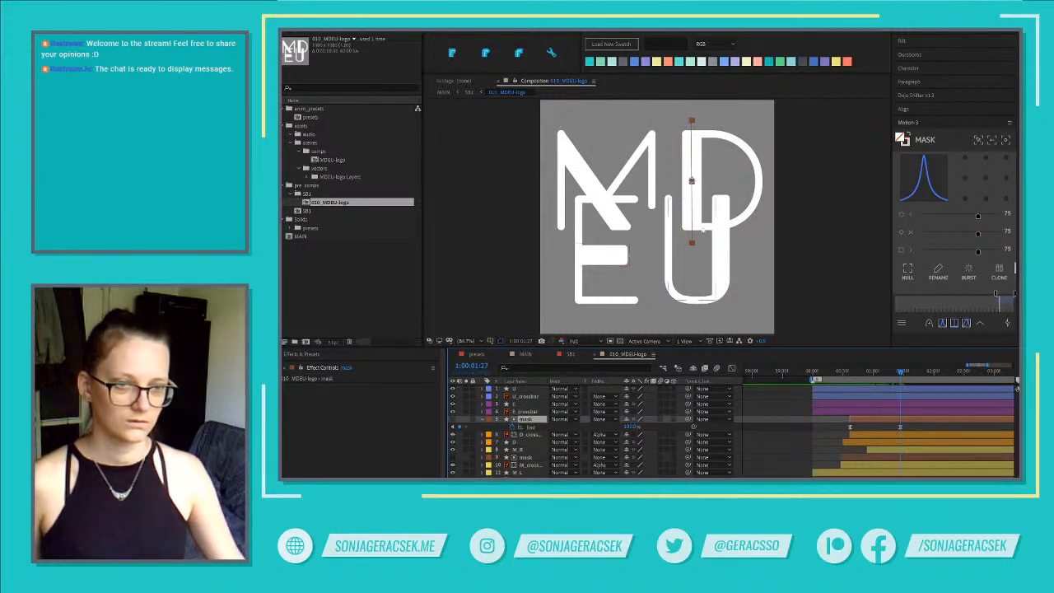
Reveal the D mask's path and move its bottom point up to the lower end of the D's crossbar
{"action": "key", "text": "u"}
{"action": "key", "text": "u"}
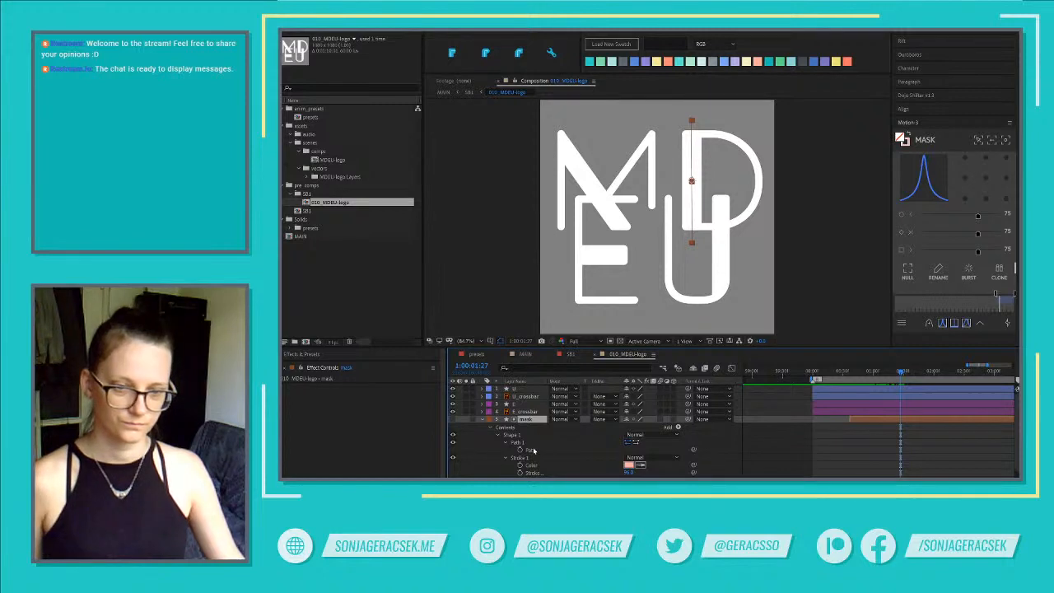
{"action": "left_click", "coordinate": [534, 450]}
{"action": "left_click_drag", "start_coordinate": [697, 254], "coordinate": [681, 232]}
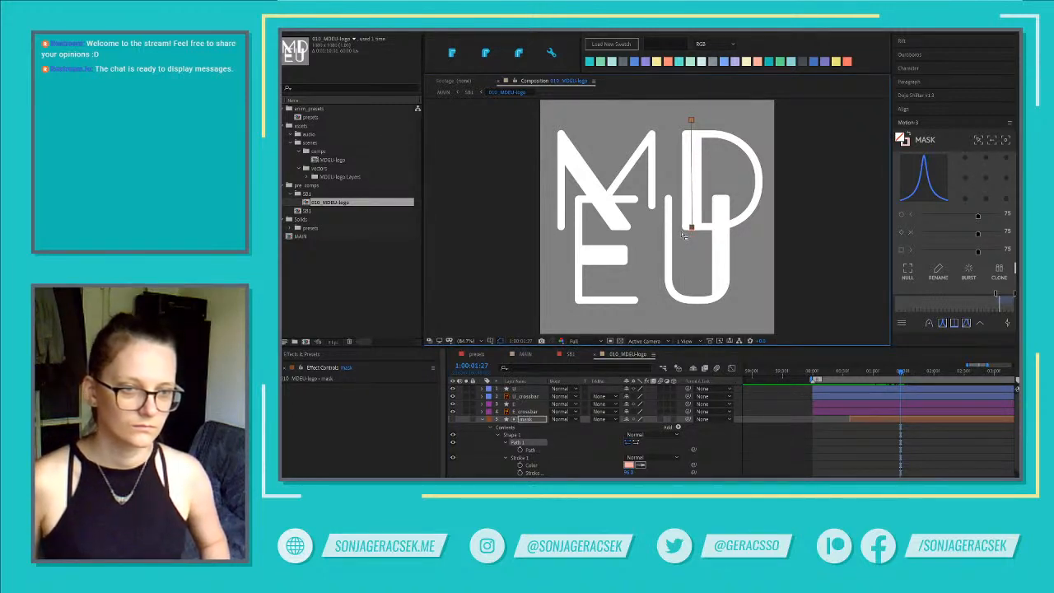
{"action": "key", "text": "shift+Up"}
{"action": "key", "text": "shift+Up"}
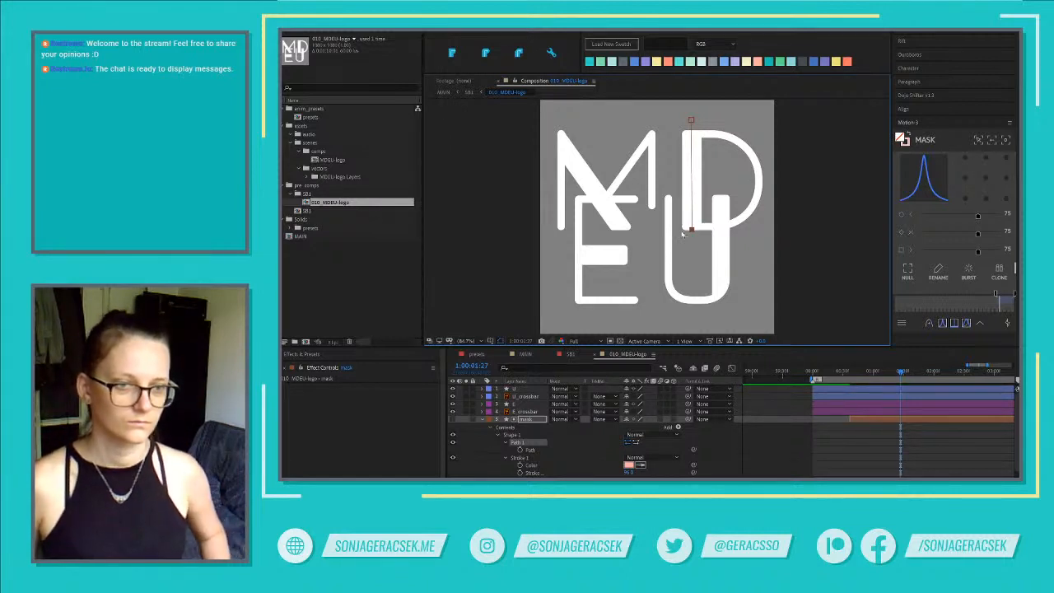
Preview the D crossbar's reveal from 1:00:00:36, show the mask's Trim Paths keyframes and return the current time to 1:00:00:00
{"action": "left_click", "coordinate": [851, 375]}
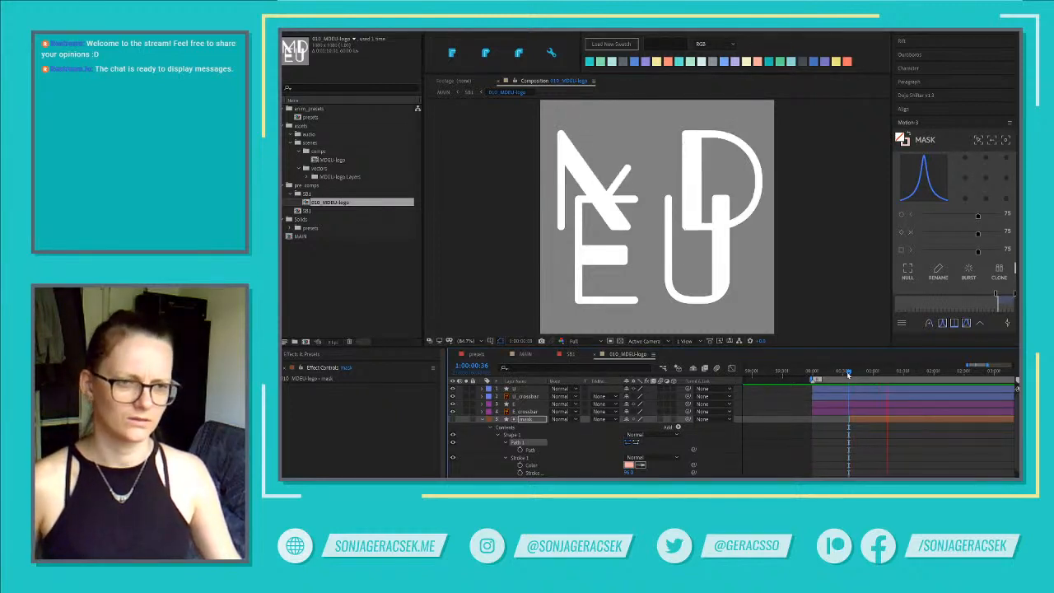
{"action": "key", "text": "space"}
{"action": "key", "text": "space"}
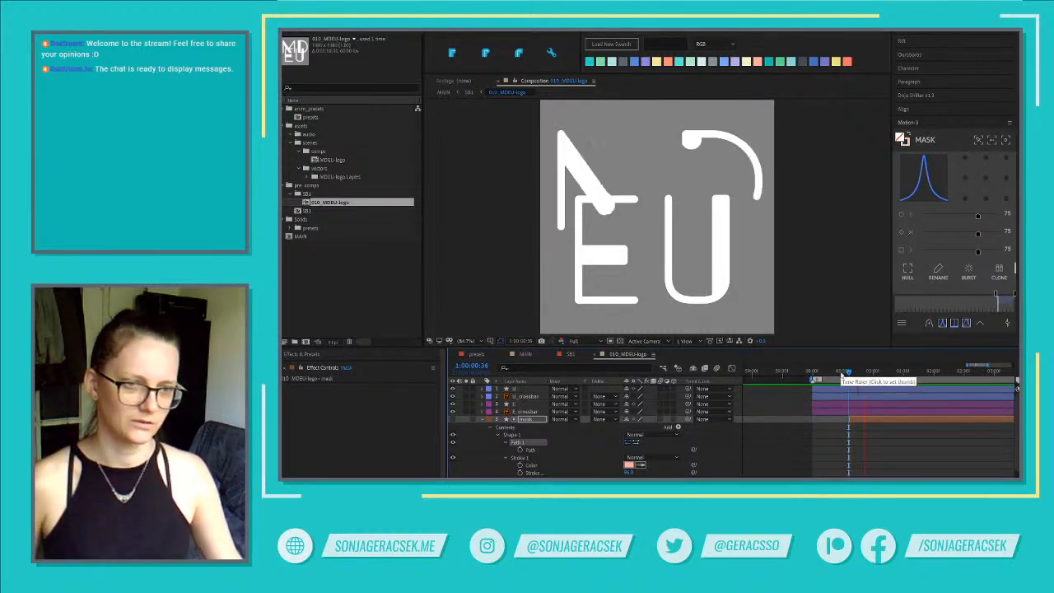
{"action": "key", "text": "space"}
{"action": "mouse_move", "coordinate": [848, 372]}
{"action": "left_mouse_down"}
{"action": "mouse_move", "coordinate": [901, 369]}
{"action": "mouse_move", "coordinate": [819, 358]}
{"action": "mouse_move", "coordinate": [891, 360]}
{"action": "mouse_move", "coordinate": [852, 360]}
{"action": "left_mouse_up"}
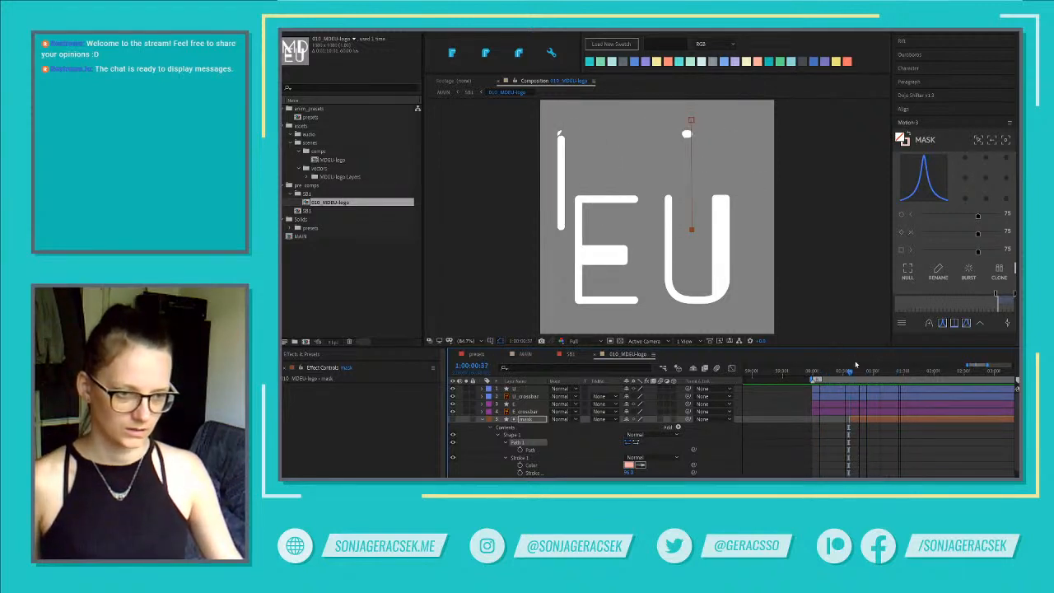
{"action": "scroll", "coordinate": [888, 433], "scroll_direction": "down", "scroll_amount": 5}
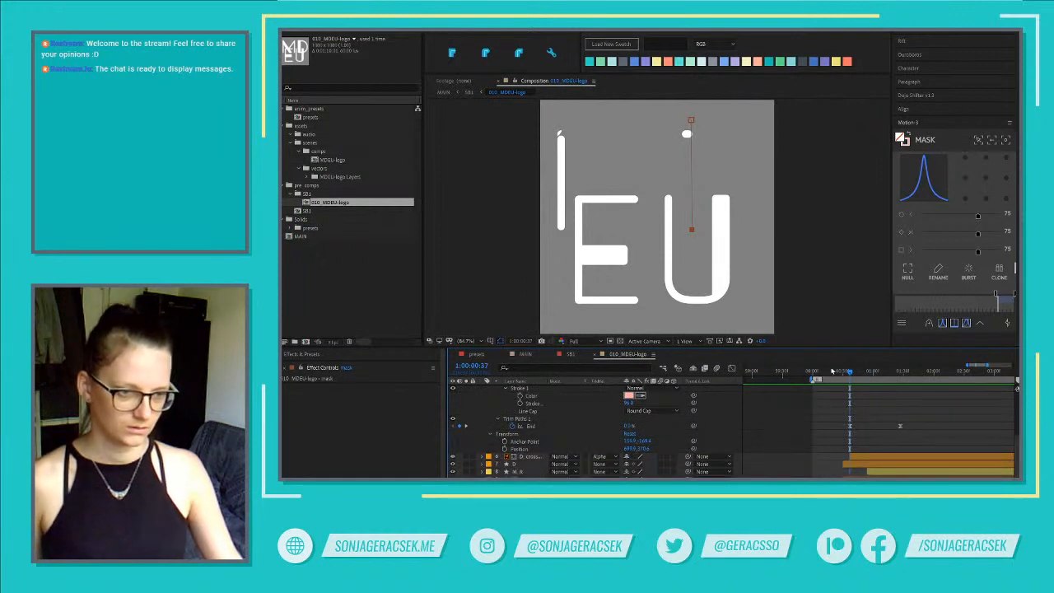
{"action": "left_click", "coordinate": [840, 372]}
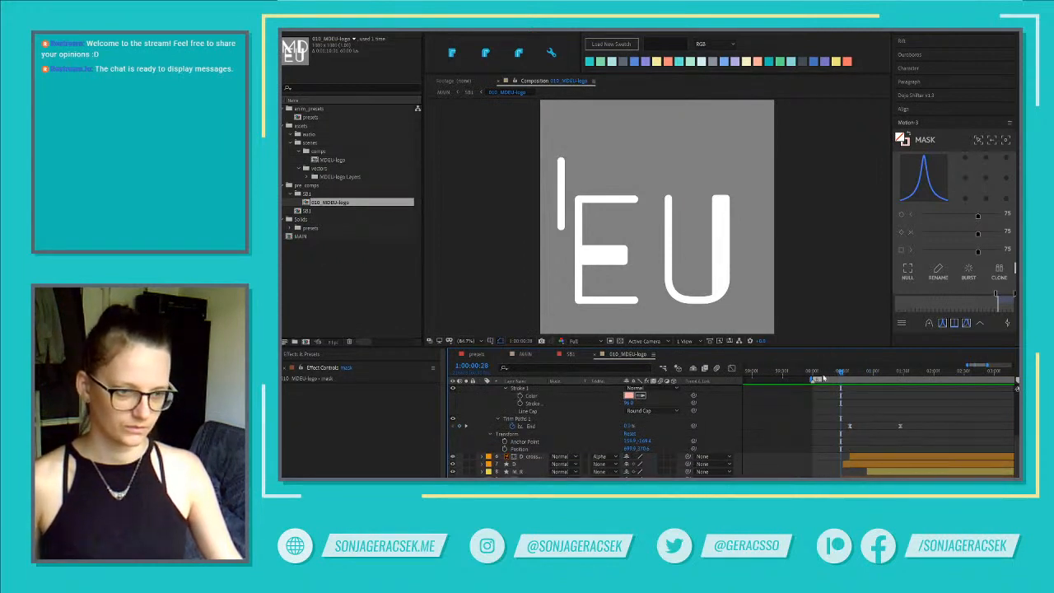
{"action": "left_click", "coordinate": [812, 374]}
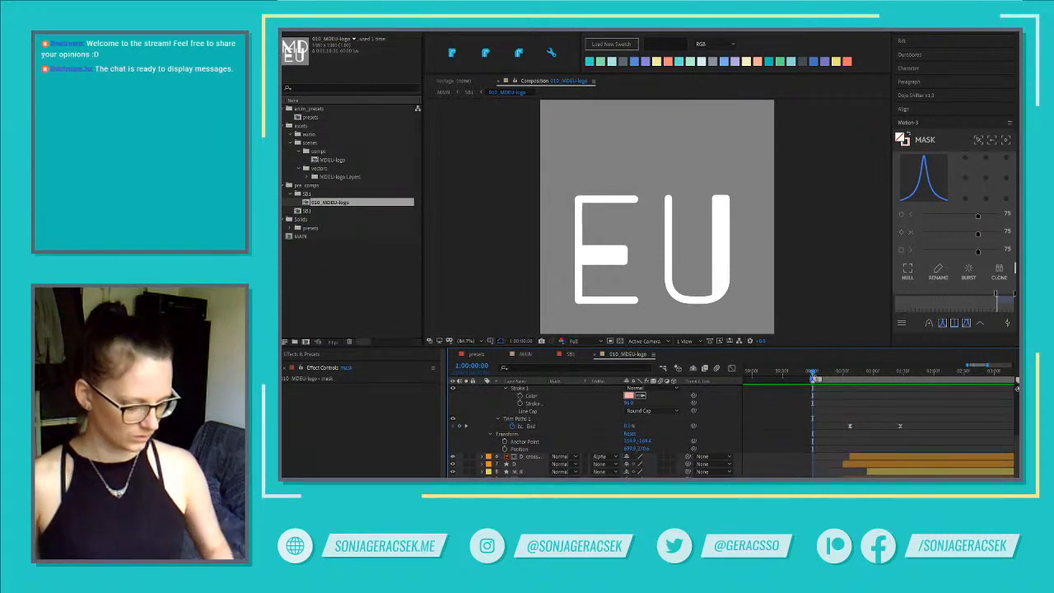
Preview the animation up to 1:00:01:00 and trim the E letter layer to start at that time
{"action": "key", "text": "space"}
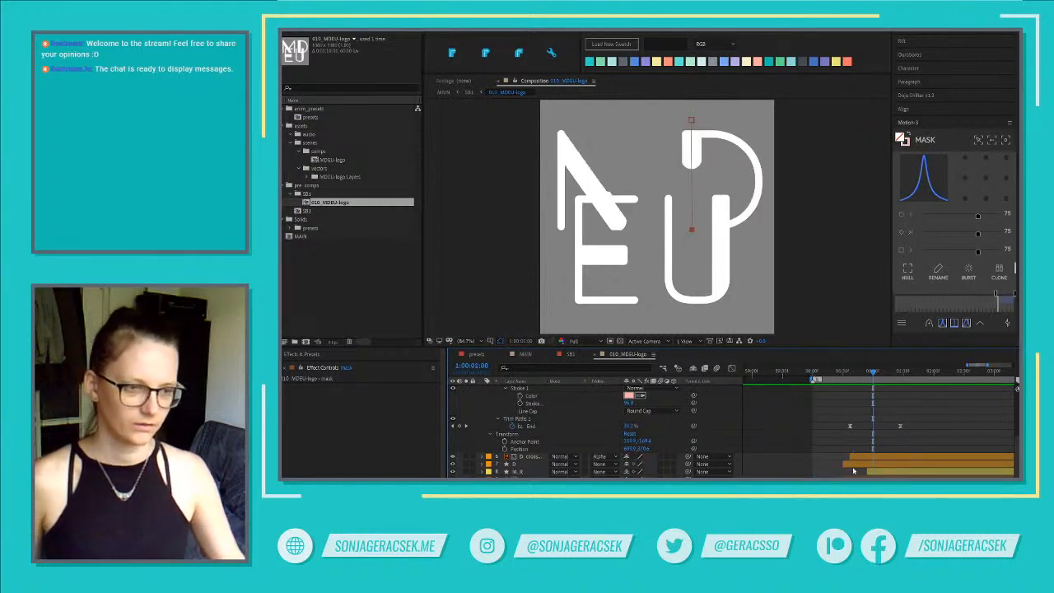
{"action": "scroll", "coordinate": [853, 470], "scroll_direction": "up", "scroll_amount": 5}
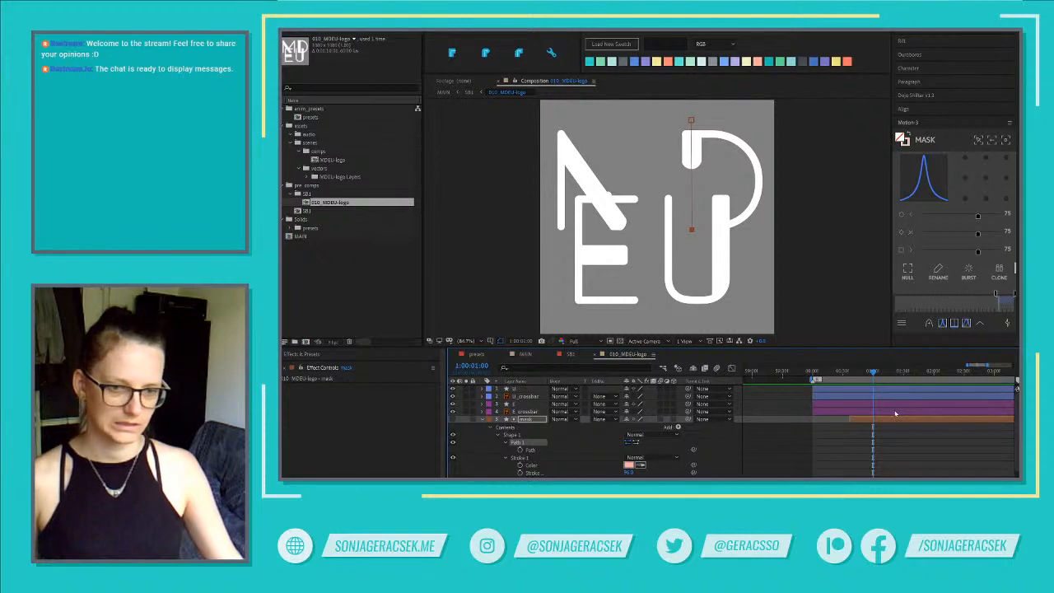
{"action": "left_click", "coordinate": [895, 411]}
{"action": "key", "text": "ctrl+Up"}
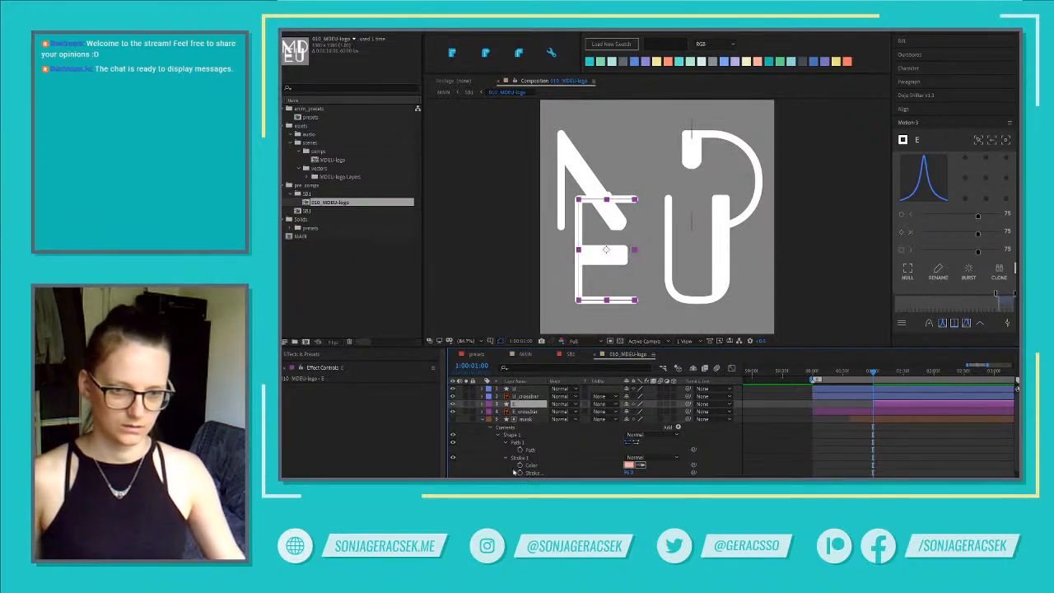
Copy the D mask's animated Trim Paths onto the E letter layer and show its End keyframes
{"action": "key", "text": "ctrl+Down"}
{"action": "key", "text": "ctrl+Down"}
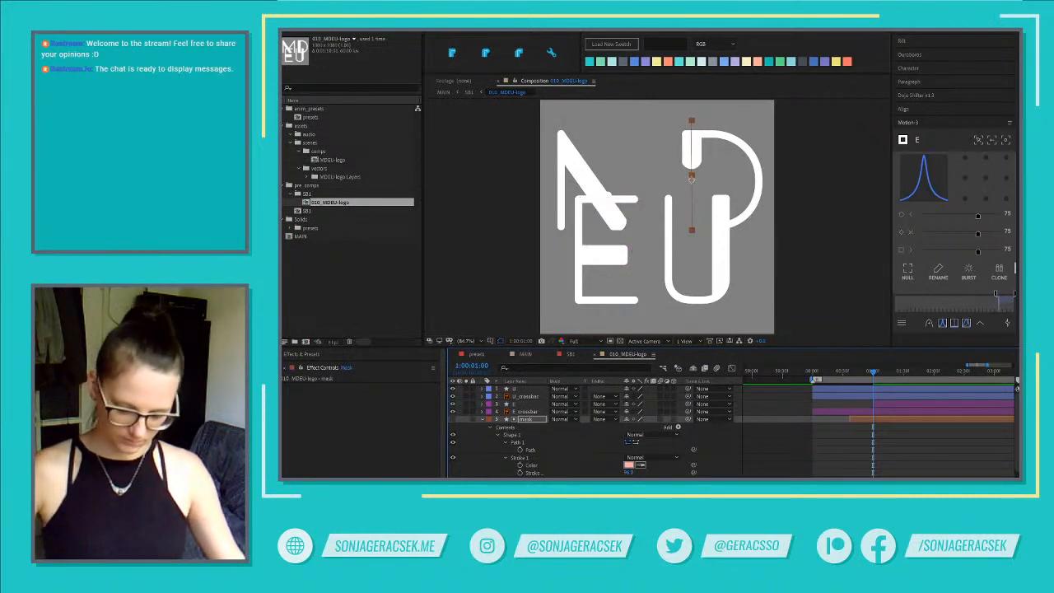
{"action": "left_click", "coordinate": [517, 405]}
{"action": "key", "text": "ctrl+v"}
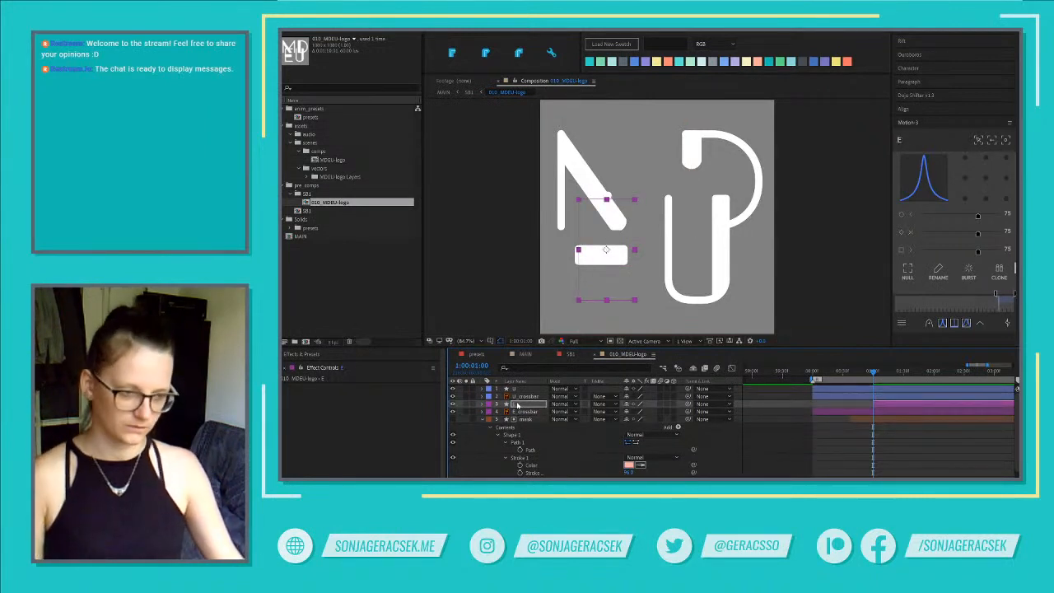
{"action": "key", "text": "u"}
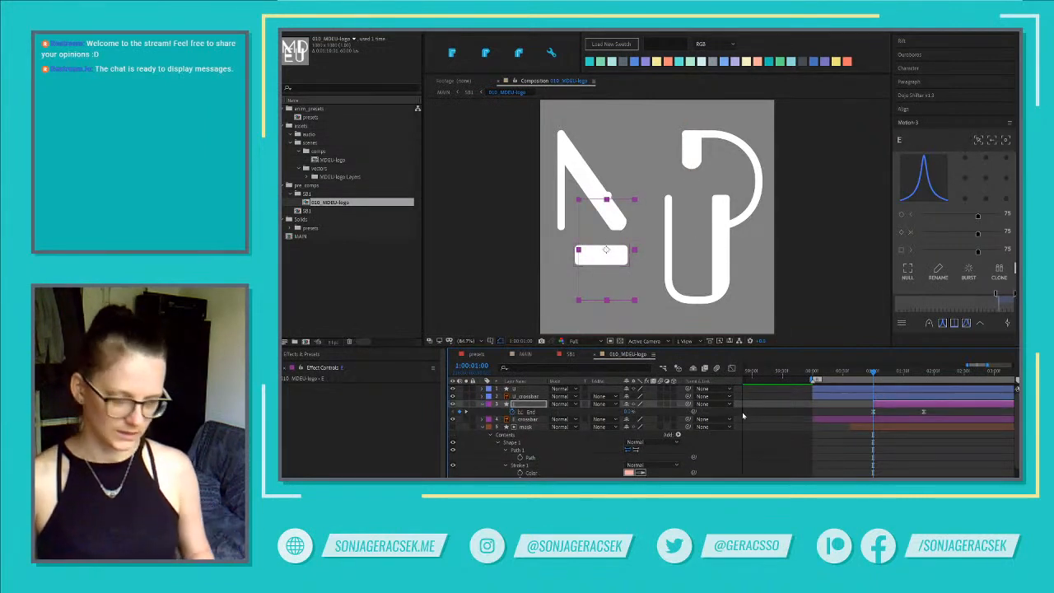
Preview the E drawing on, trim the E_crossbar layer to start at 1:00:01:24 and place it above the E layer
{"action": "key", "text": "space"}
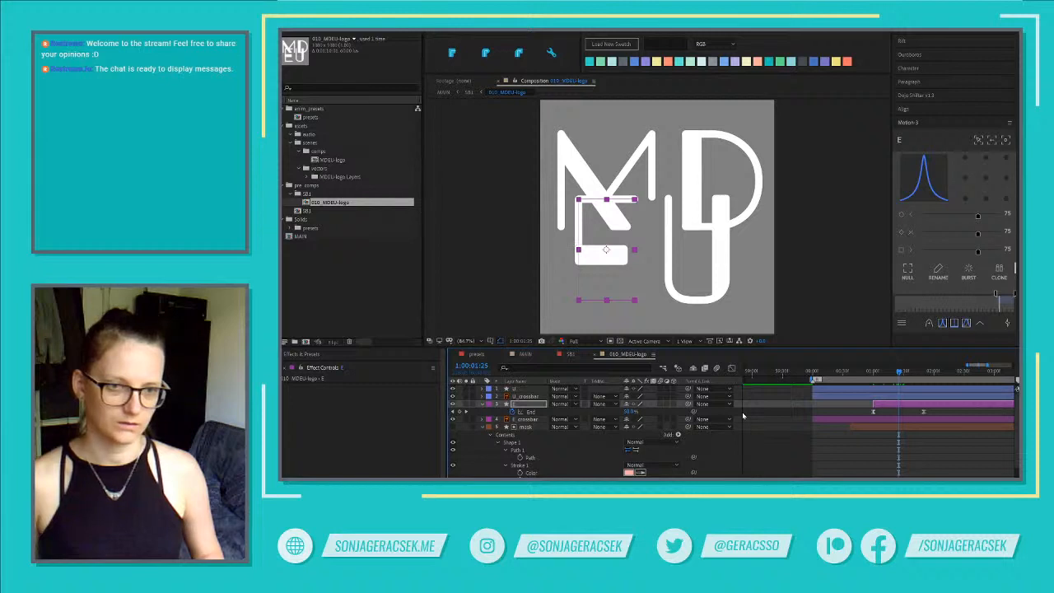
{"action": "left_click", "coordinate": [874, 421]}
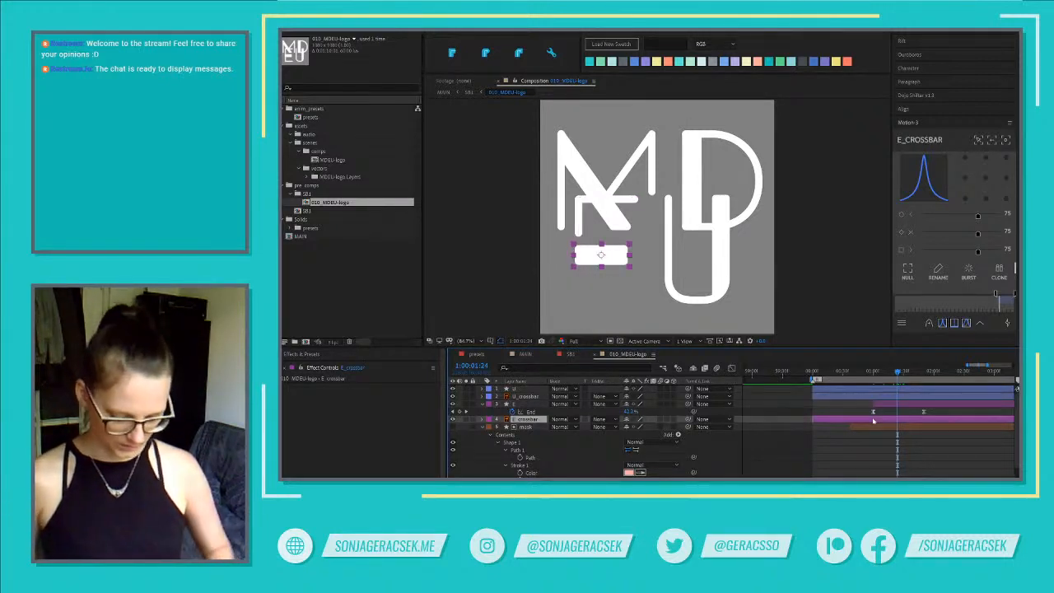
{"action": "left_click_drag", "start_coordinate": [535, 420], "coordinate": [537, 401]}
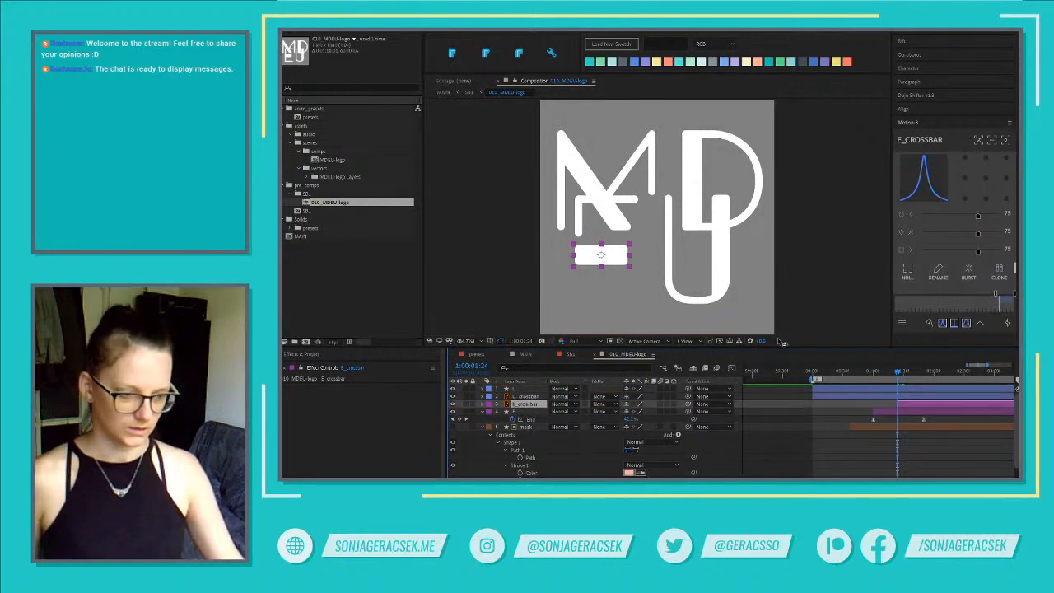
With the Pen tool, draw a straight horizontal stroke covering the E's crossbar, extending slightly past both ends
{"action": "left_click", "coordinate": [774, 421]}
{"action": "key", "text": "g"}
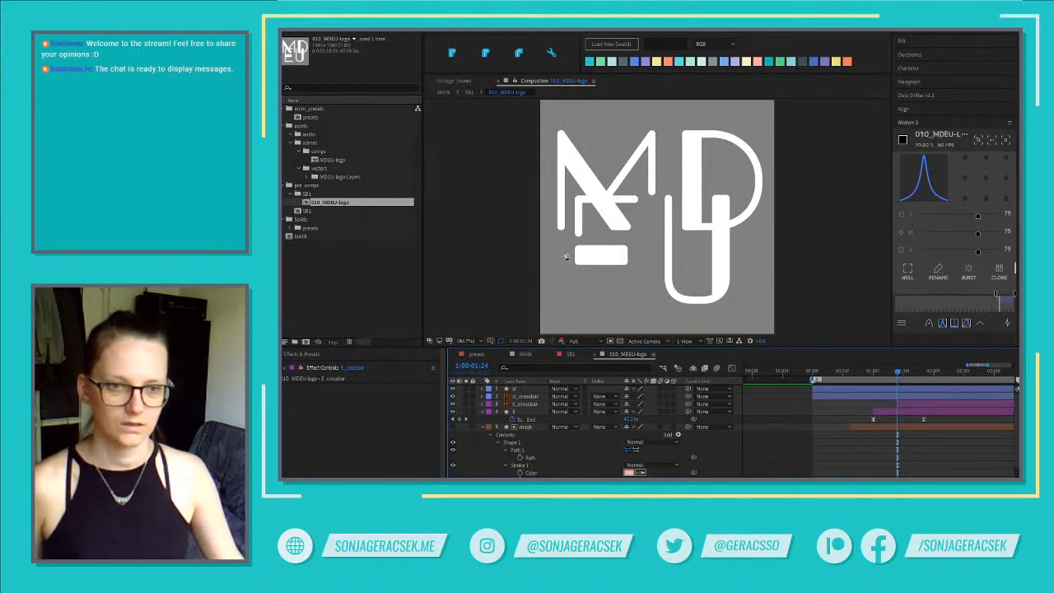
{"action": "left_click", "coordinate": [564, 255]}
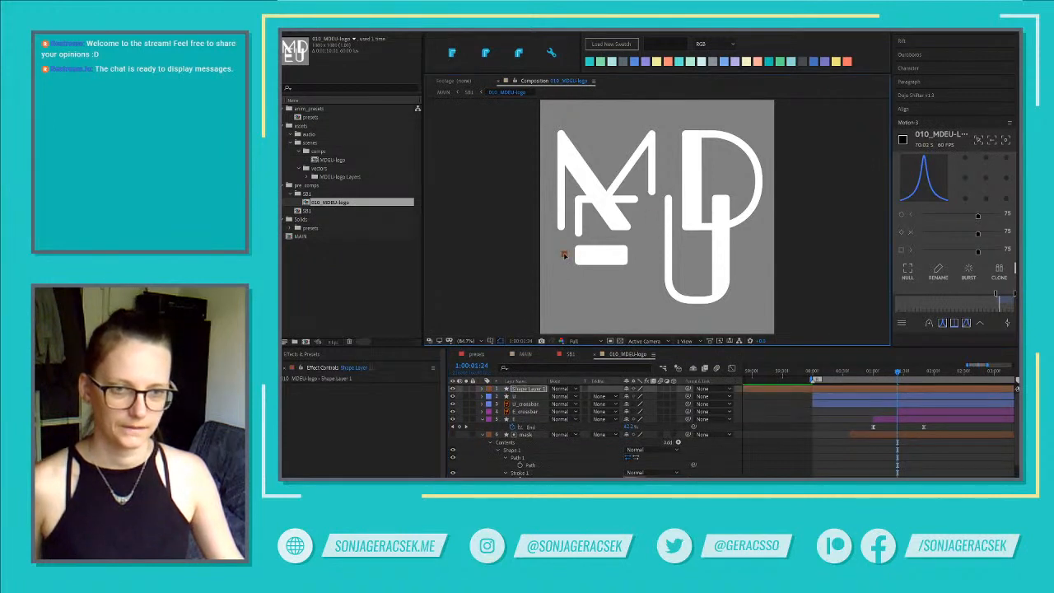
{"action": "left_click", "coordinate": [641, 257]}
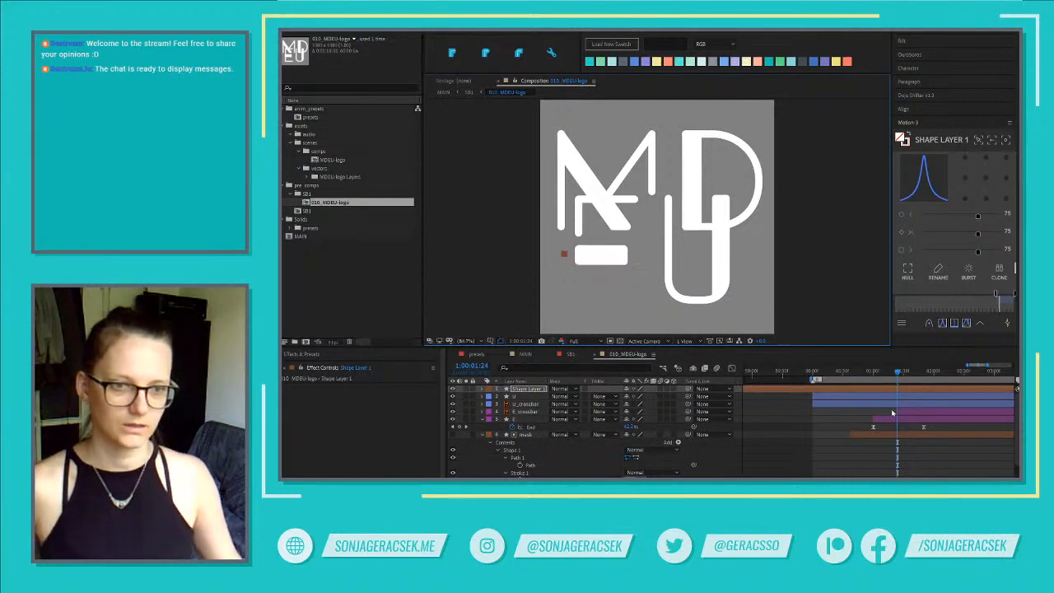
{"action": "key", "text": "ctrl+shift+z"}
{"action": "left_click", "coordinate": [890, 389]}
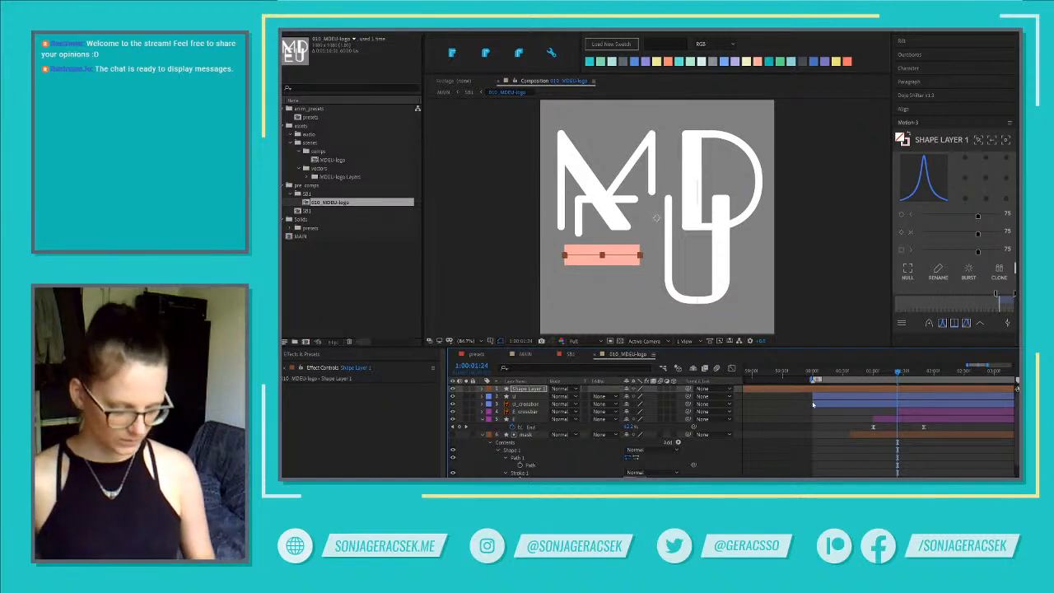
Trim the new stroke layer to start at 1:00:01:24 and rename it mask
{"action": "key", "text": "alt+["}
{"action": "left_click", "coordinate": [524, 390]}
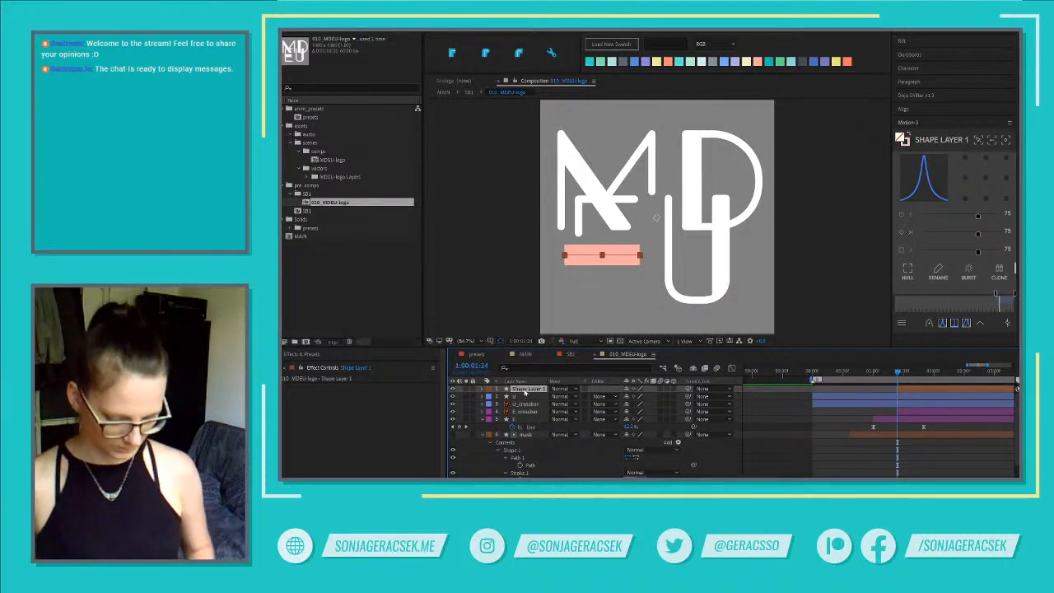
{"action": "type", "text": "mask"}
{"action": "key", "text": "Return"}
Place the new mask layer directly above E_crossbar and make it the crossbar's Alpha Matte
{"action": "left_click_drag", "start_coordinate": [525, 390], "coordinate": [527, 411]}
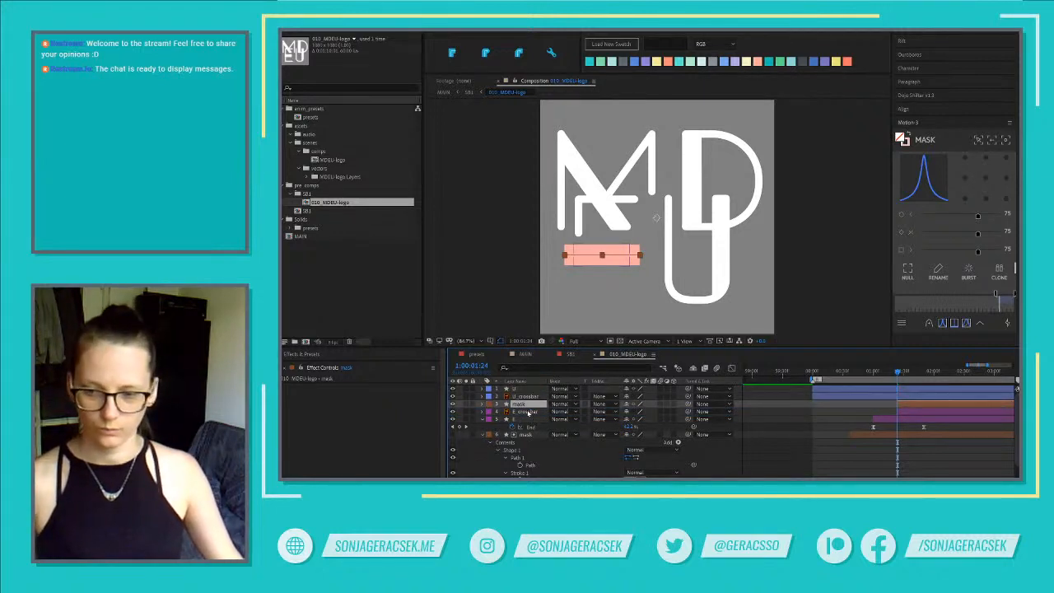
{"action": "left_click", "coordinate": [525, 413]}
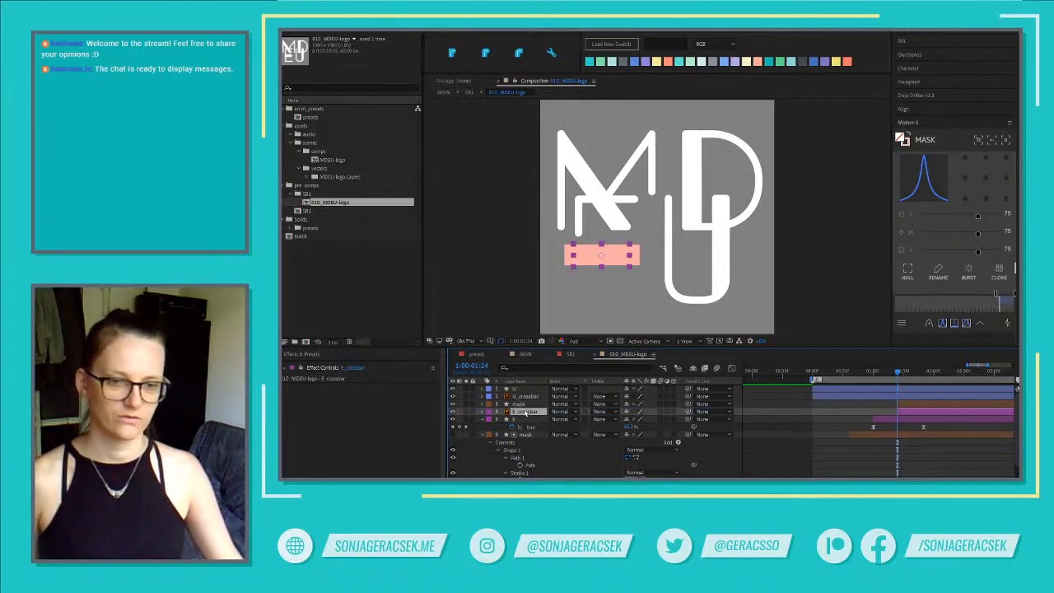
{"action": "left_click", "coordinate": [601, 411]}
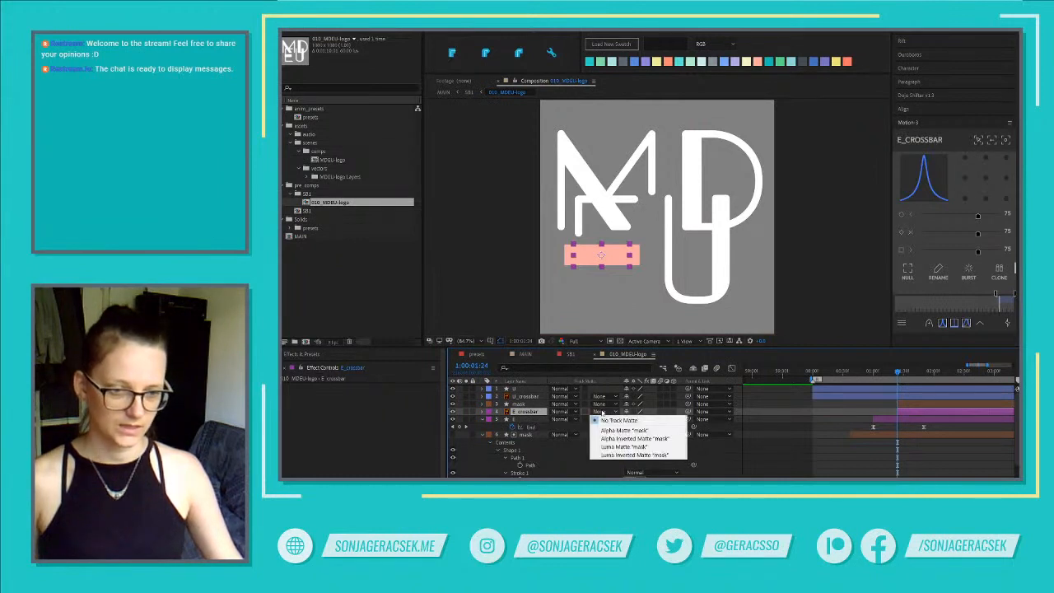
{"action": "left_click", "coordinate": [624, 430]}
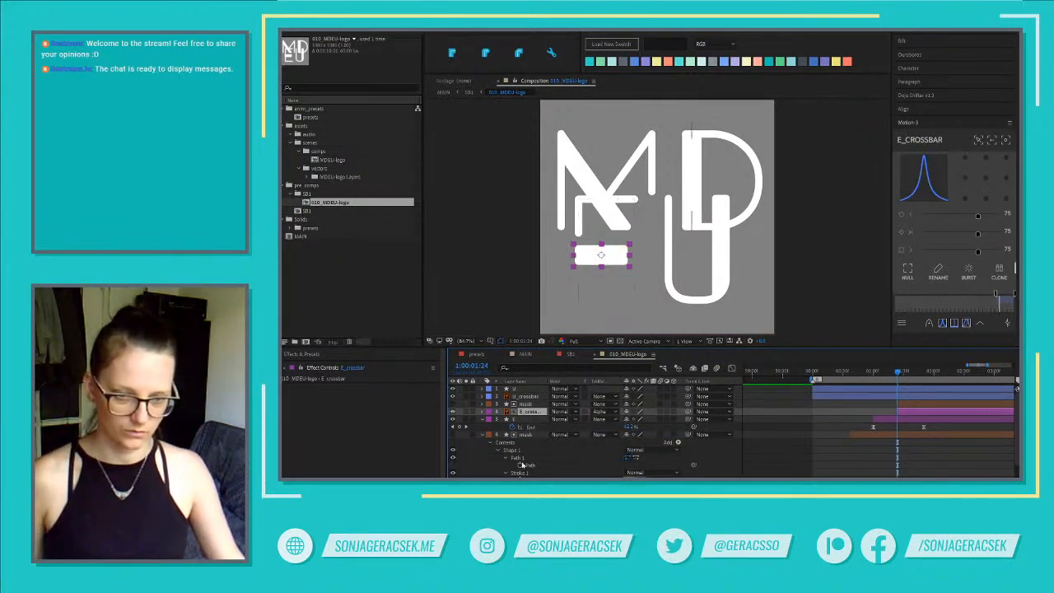
Copy the D mask's animated Trim Paths onto the E mask at 1:00:01:24 and scrub through the start of the reveal
{"action": "left_click", "coordinate": [525, 435]}
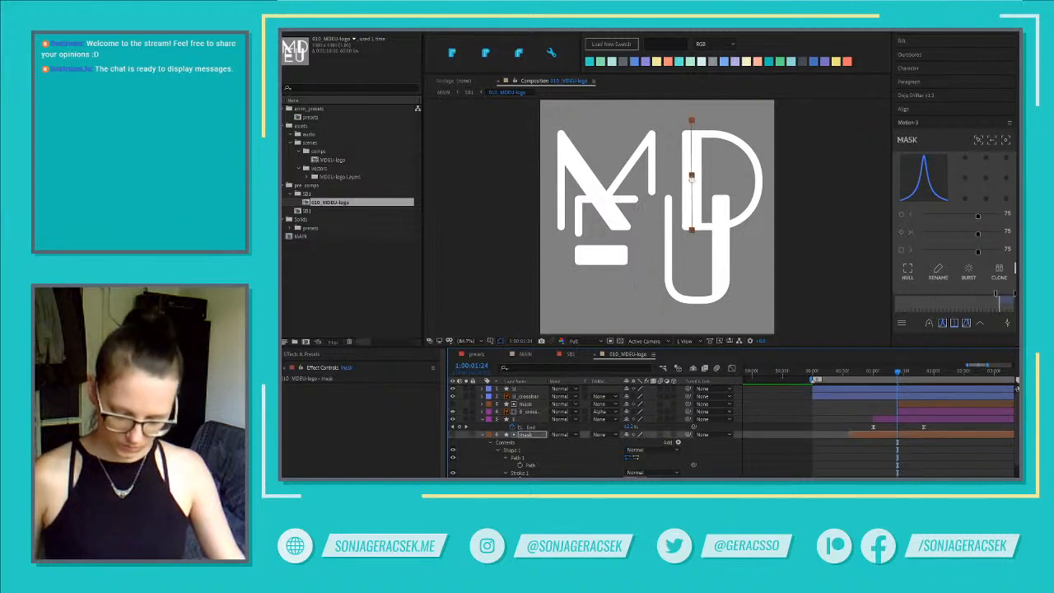
{"action": "left_click", "coordinate": [919, 405]}
{"action": "key", "text": "ctrl+v"}
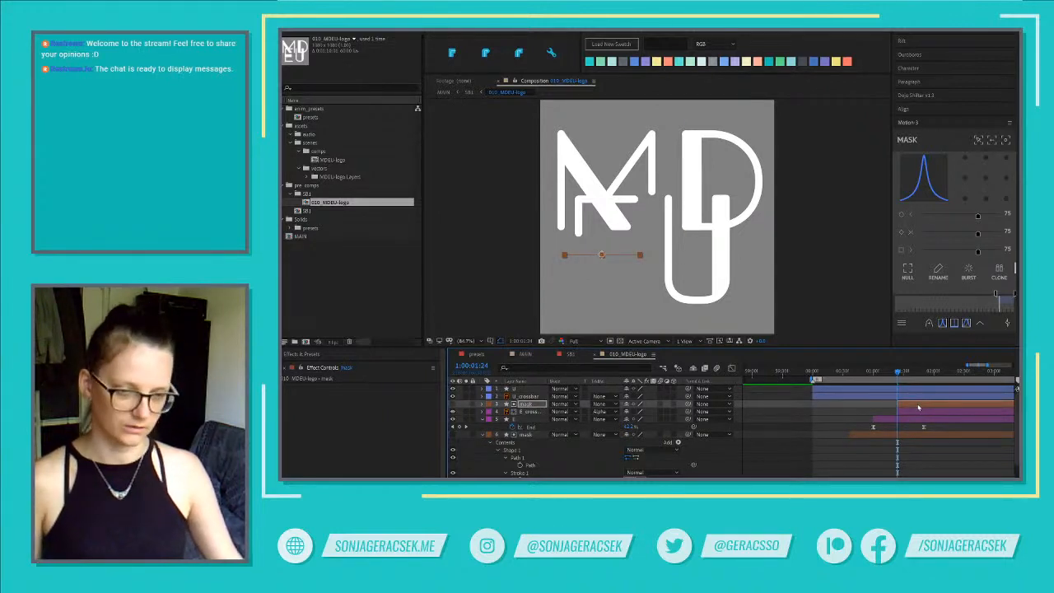
{"action": "key", "text": "u"}
{"action": "left_click", "coordinate": [916, 388]}
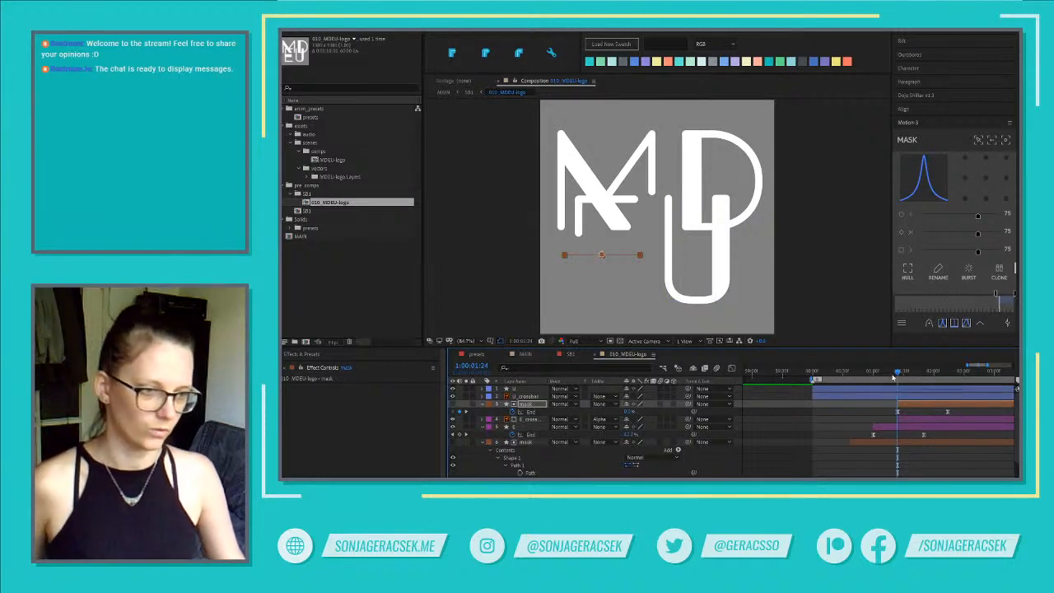
{"action": "left_click", "coordinate": [878, 373]}
{"action": "mouse_move", "coordinate": [878, 373]}
{"action": "left_mouse_down"}
{"action": "mouse_move", "coordinate": [919, 372]}
{"action": "mouse_move", "coordinate": [896, 372]}
{"action": "left_mouse_up"}
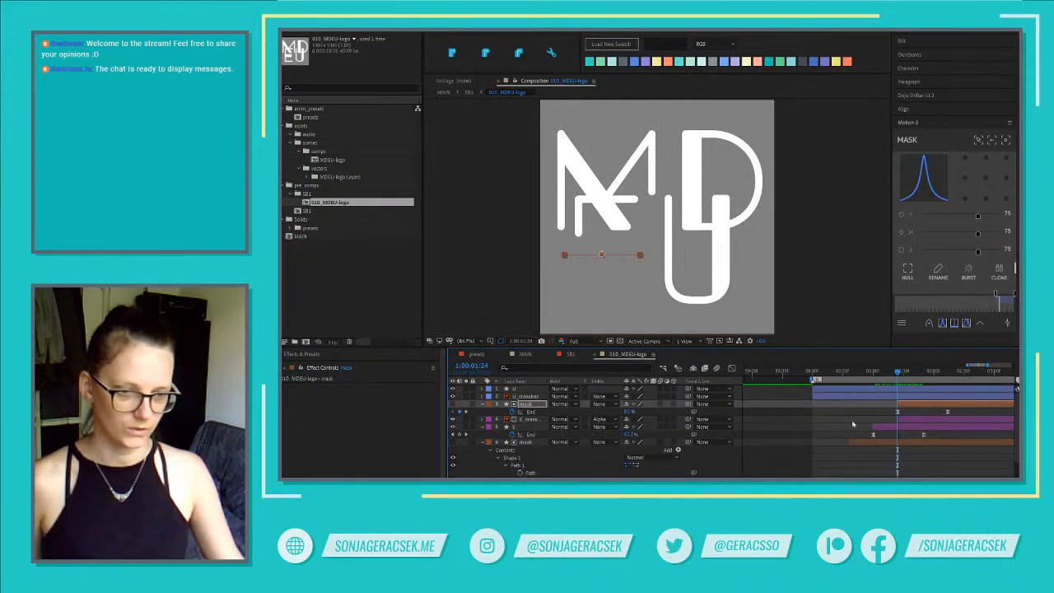
Reveal the E mask's path and move its left point inward to the left edge of the E's crossbar
{"action": "key", "text": "u"}
{"action": "key", "text": "u"}
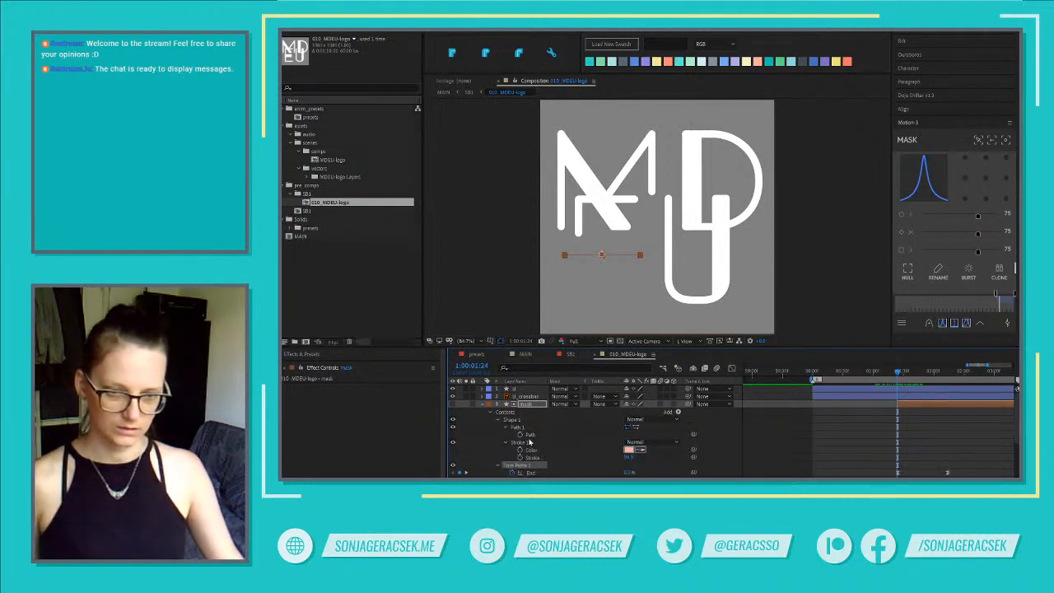
{"action": "left_click", "coordinate": [530, 436]}
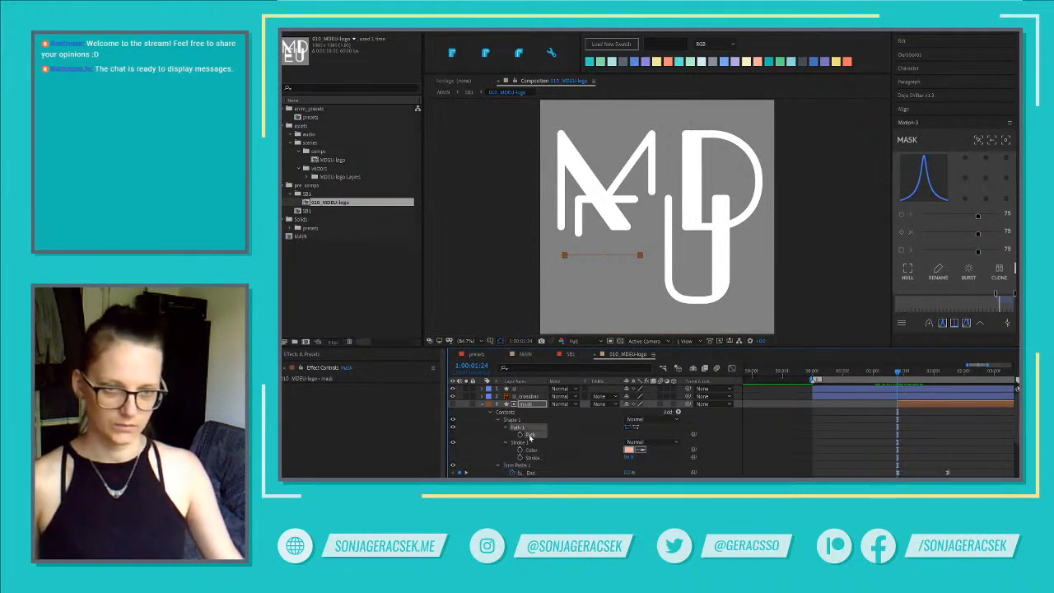
{"action": "left_click", "coordinate": [564, 255]}
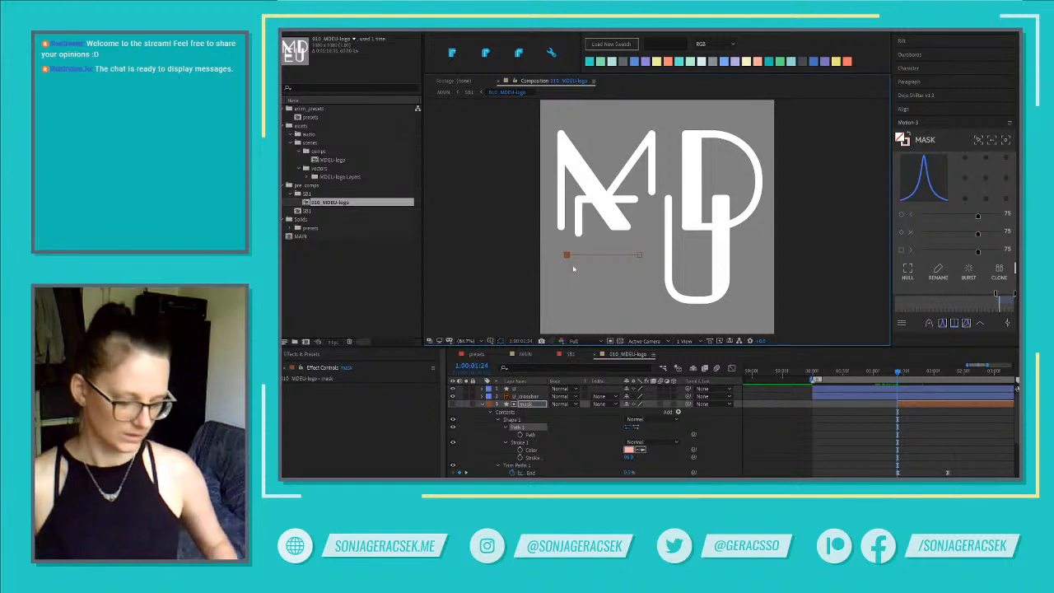
{"action": "key", "text": "Page_Down"}
{"action": "key", "text": "Page_Down"}
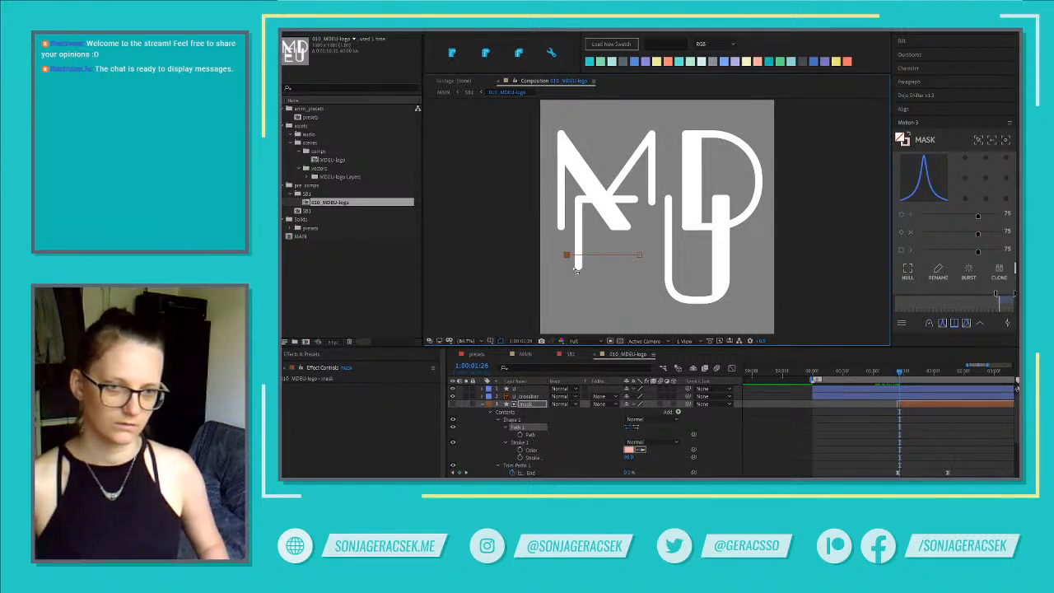
{"action": "key", "text": "Page_Up"}
{"action": "key", "text": "Page_Up"}
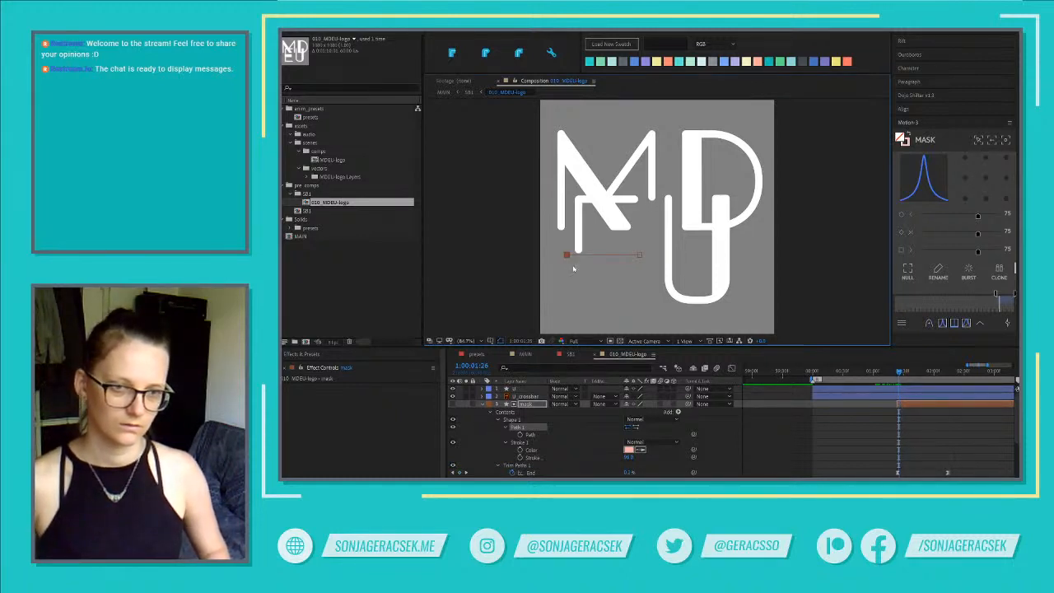
{"action": "key", "text": "shift+Right"}
{"action": "key", "text": "shift+Right"}
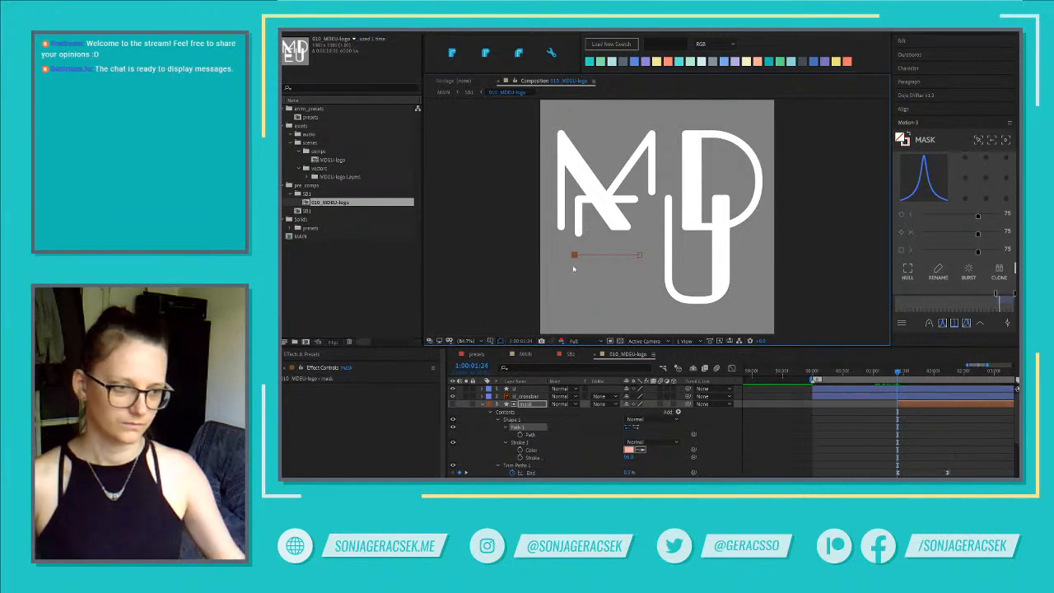
Shift the E mask and E_crossbar layers together so they start a few frames before 1:00:01:24
{"action": "left_click_drag", "start_coordinate": [898, 372], "coordinate": [898, 372]}
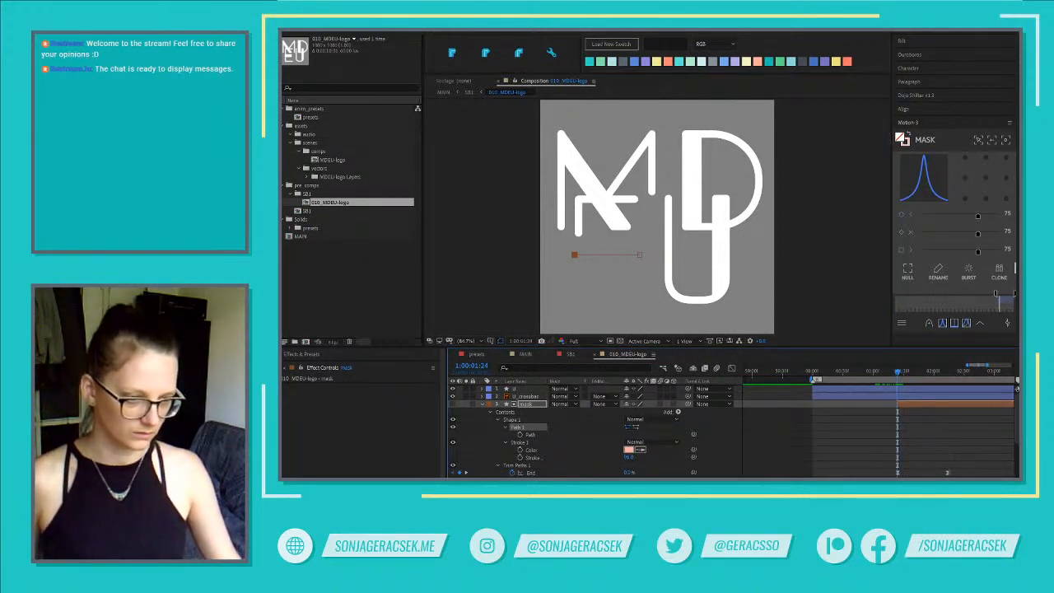
{"action": "key", "text": "v"}
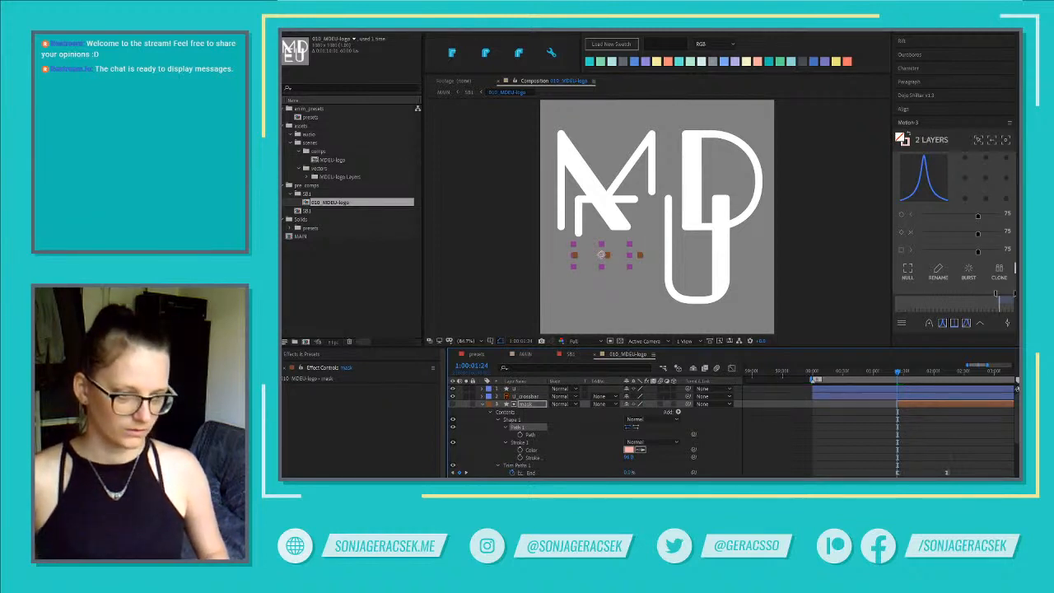
{"action": "key", "text": "alt+Page_Up"}
{"action": "key", "text": "alt+Page_Up"}
{"action": "key", "text": "alt+Page_Up"}
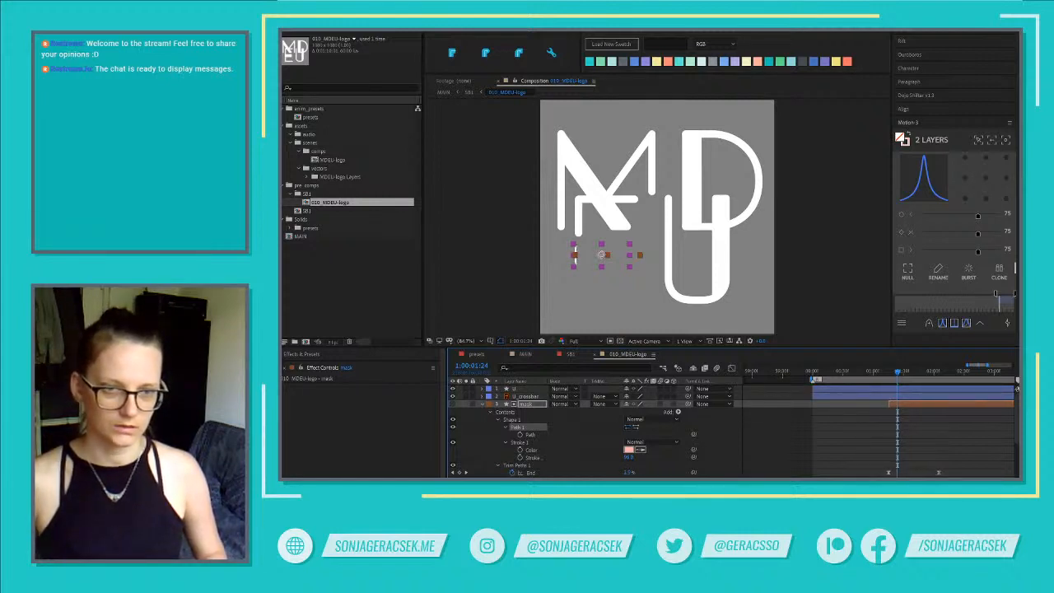
{"action": "key", "text": "alt+Page_Down"}
{"action": "key", "text": "alt+Page_Down"}
{"action": "key", "text": "alt+Page_Down"}
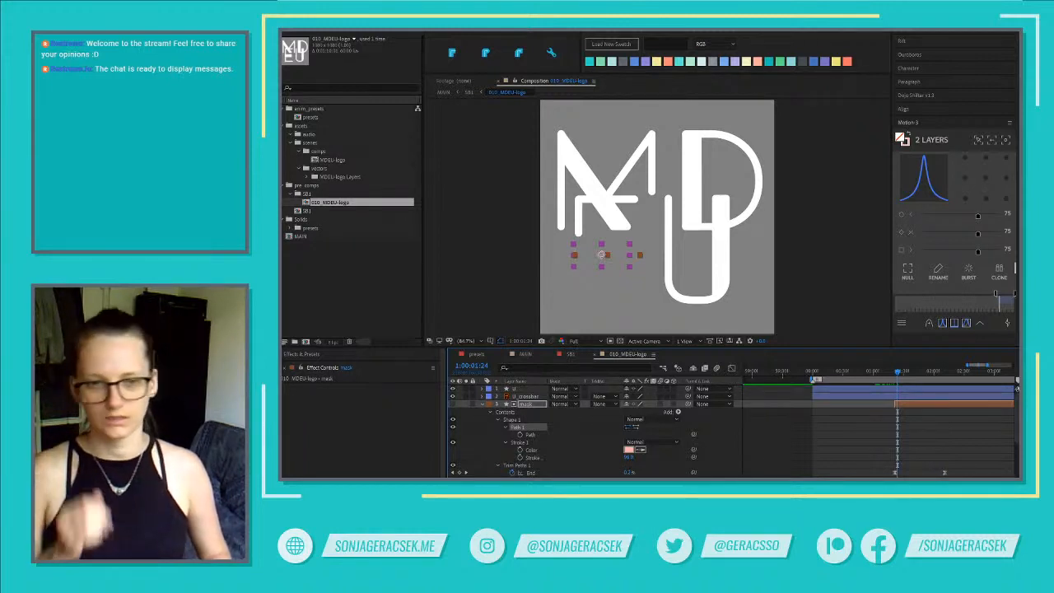
Select only the E mask layer and give its stroke round caps with the preset
{"action": "left_click", "coordinate": [549, 432]}
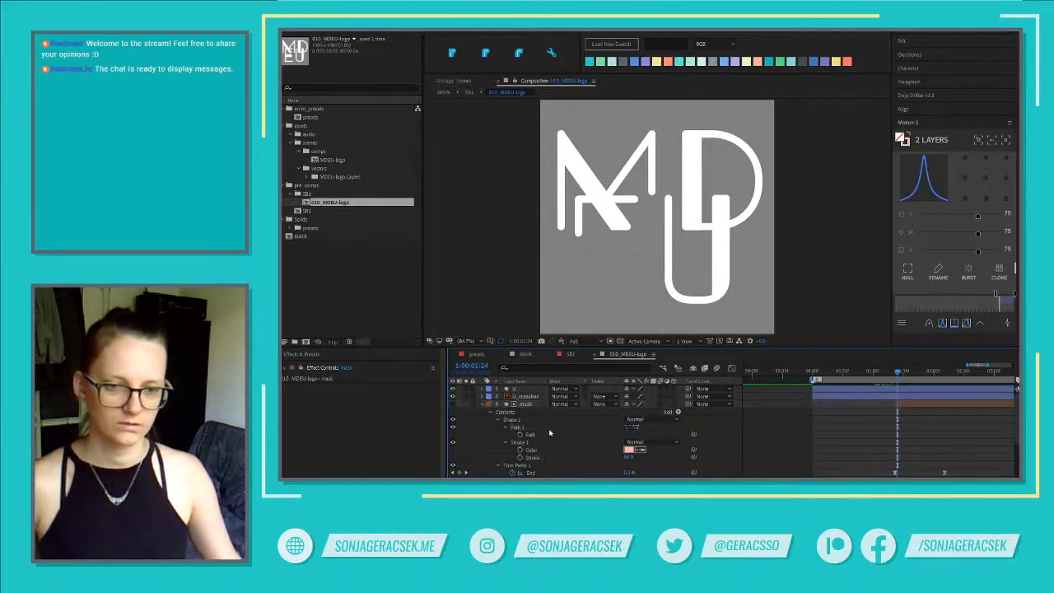
{"action": "left_click", "coordinate": [532, 398]}
{"action": "left_click", "coordinate": [532, 403]}
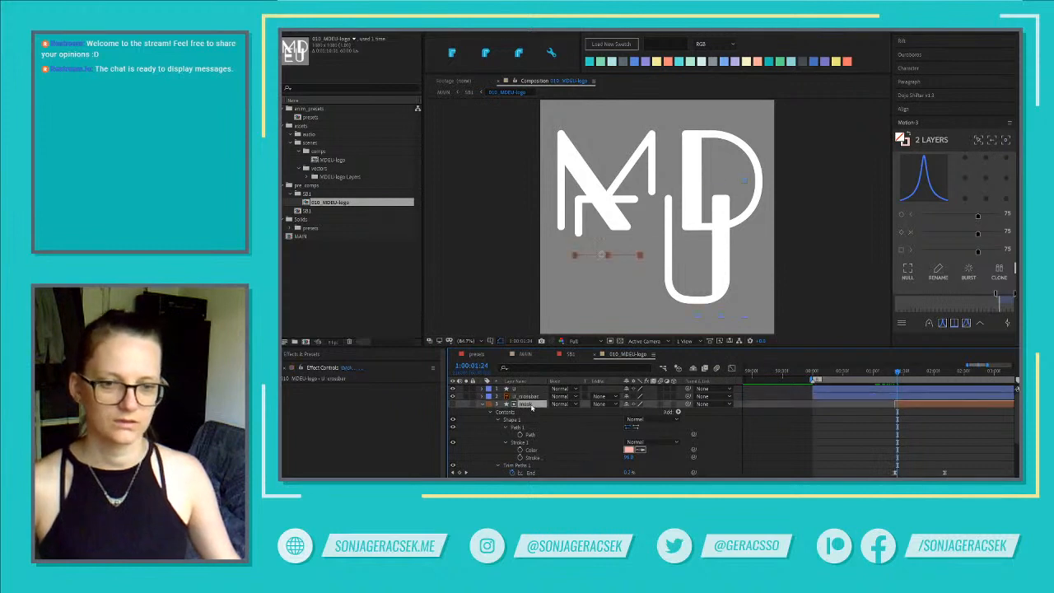
{"action": "left_click", "coordinate": [486, 54]}
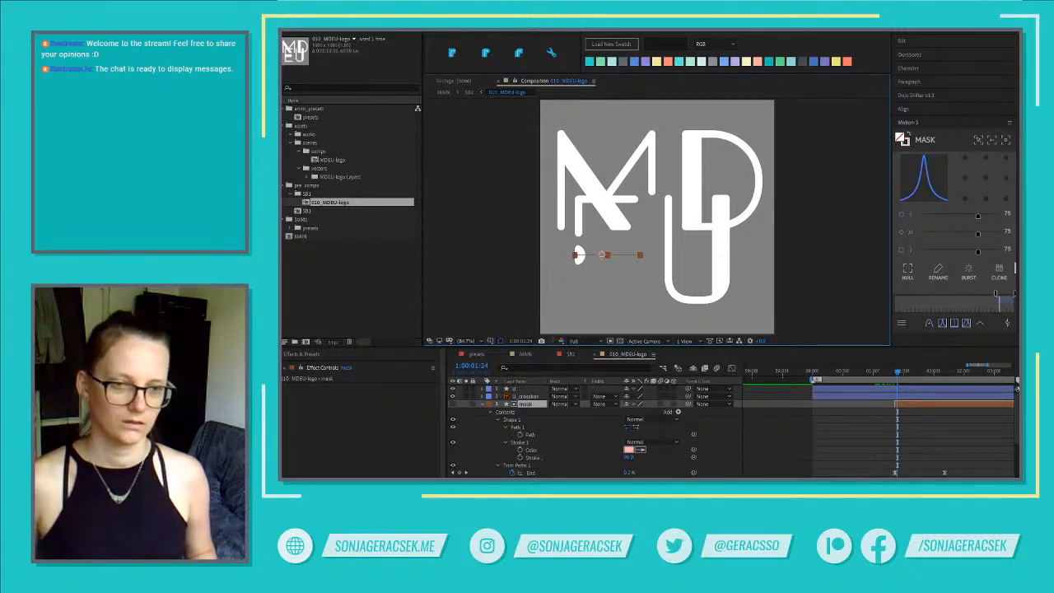
Realign the start of the E mask layer and its keyframes with 1:00:01:24
{"action": "key", "text": "["}
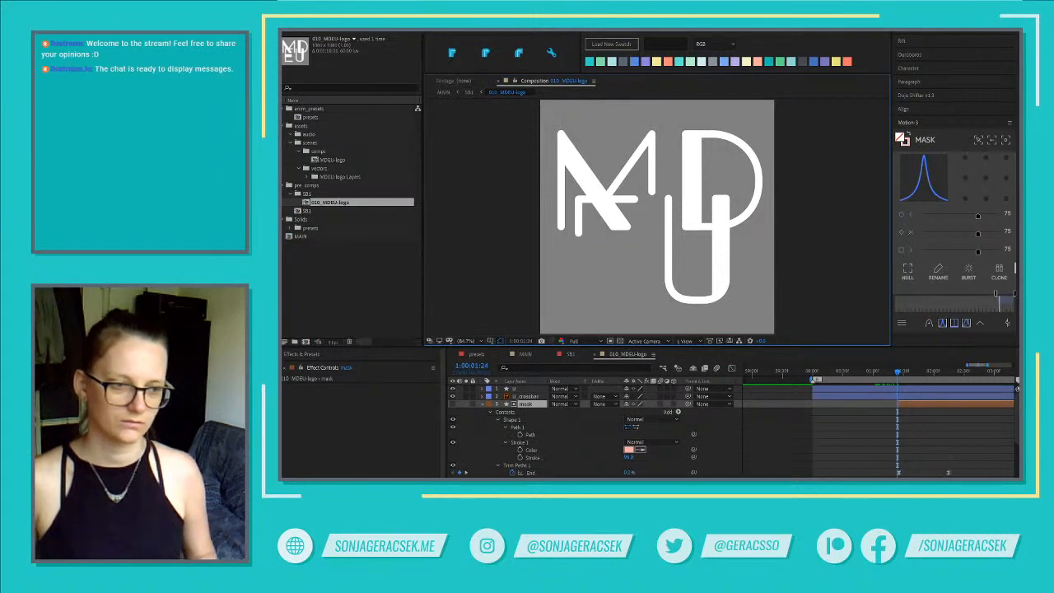
{"action": "key", "text": "alt+Page_Up"}
{"action": "key", "text": "alt+Page_Up"}
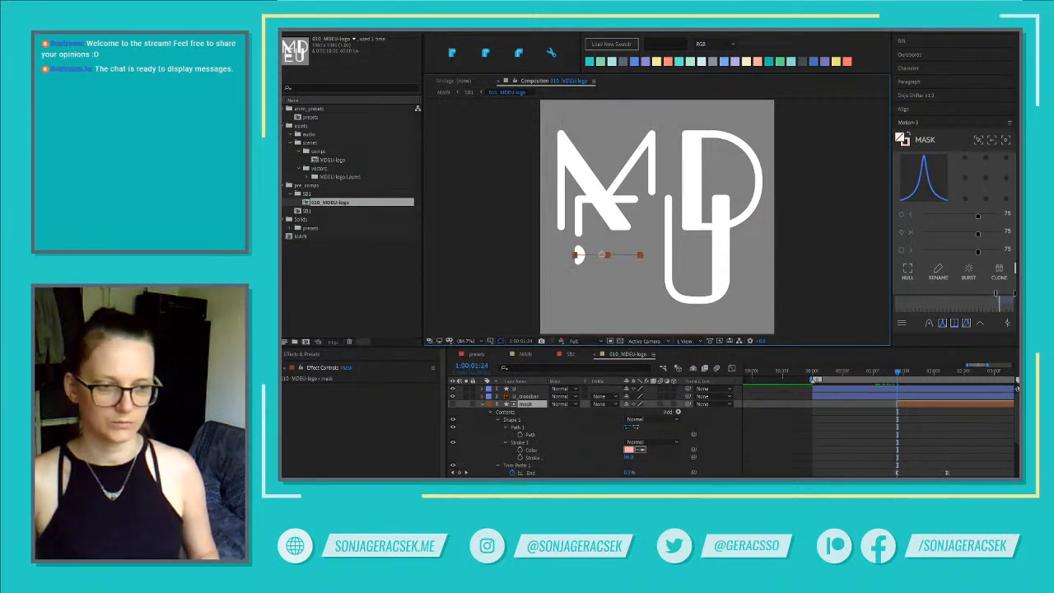
Move the left point of the E mask's path outward past the letter's stem and check the reveal at 1:00:01:42
{"action": "left_click", "coordinate": [527, 428]}
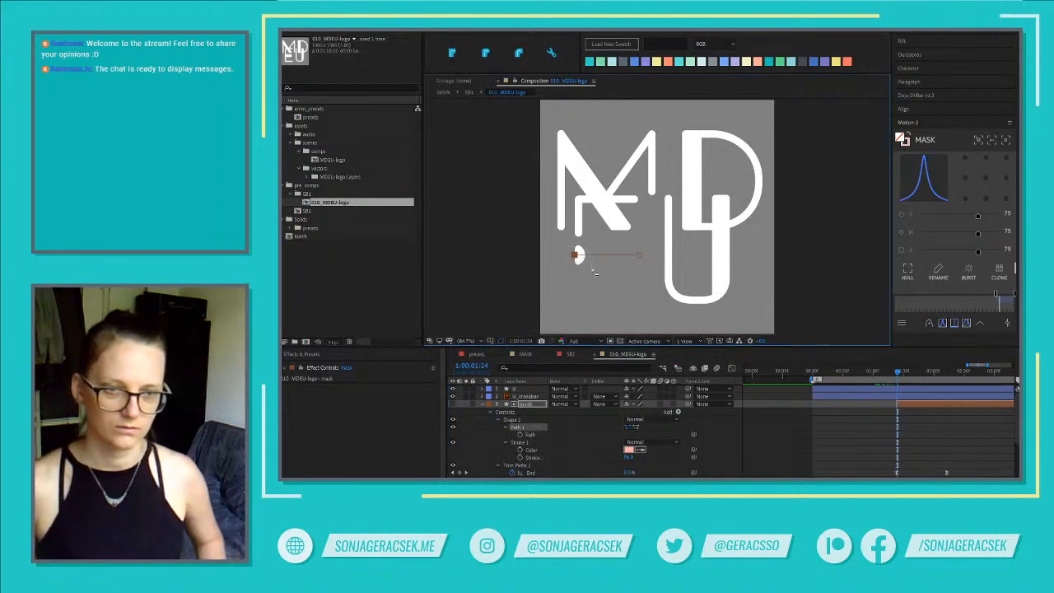
{"action": "key", "text": "shift+Left"}
{"action": "key", "text": "shift+Left"}
{"action": "key", "text": "shift+Left"}
{"action": "key", "text": "shift+Left"}
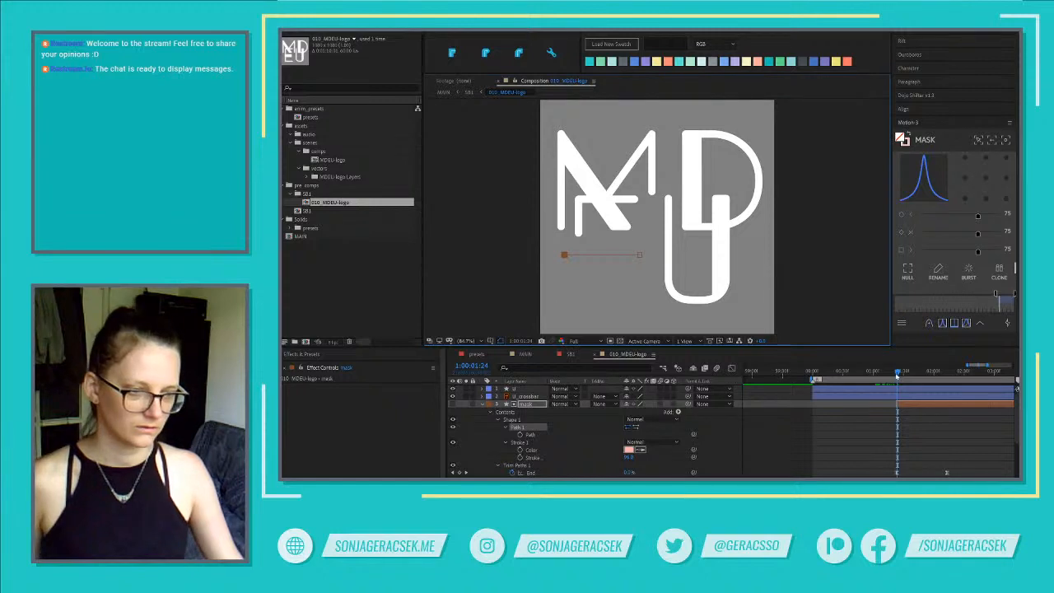
{"action": "left_click_drag", "start_coordinate": [897, 374], "coordinate": [916, 373]}
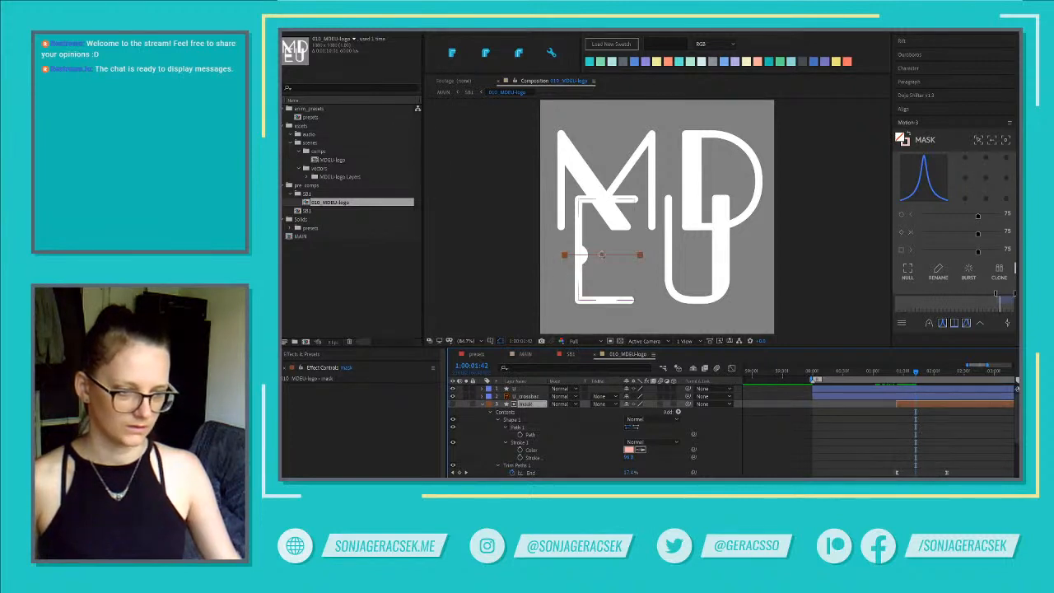
Shift the E mask and E_crossbar layers several frames earlier together, checking the start of the reveal around 1:00:01:25
{"action": "left_click", "coordinate": [921, 404]}
{"action": "key", "text": "alt+Page_Up"}
{"action": "key", "text": "alt+Page_Up"}
{"action": "key", "text": "alt+Page_Up"}
{"action": "key", "text": "alt+Page_Up"}
{"action": "key", "text": "alt+Page_Up"}
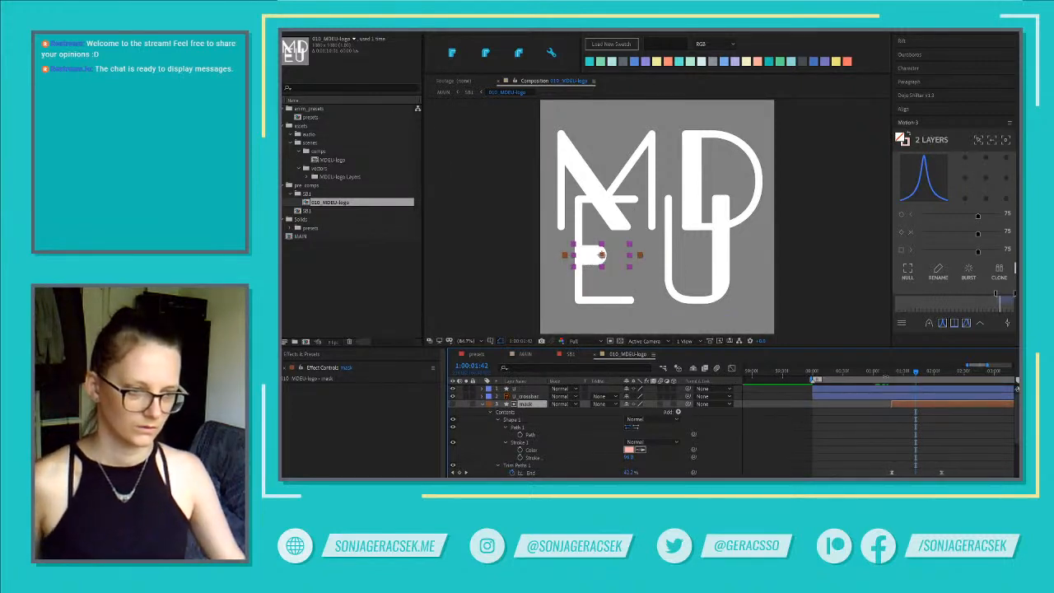
{"action": "left_click", "coordinate": [885, 372]}
{"action": "mouse_move", "coordinate": [885, 372]}
{"action": "left_mouse_down"}
{"action": "mouse_move", "coordinate": [909, 377]}
{"action": "mouse_move", "coordinate": [900, 375]}
{"action": "left_mouse_up"}
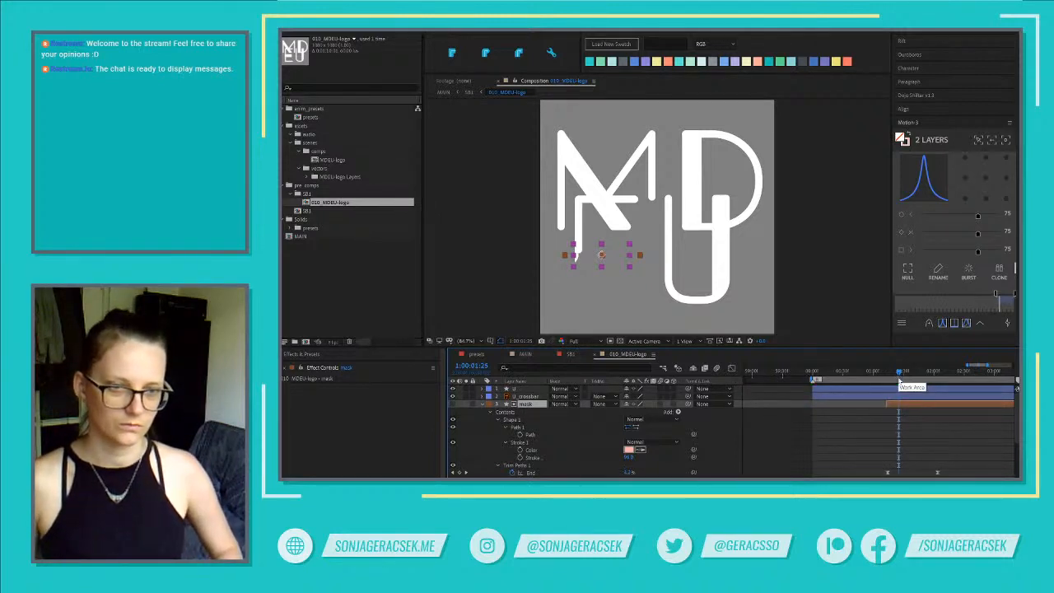
{"action": "key", "text": "alt+Page_Up"}
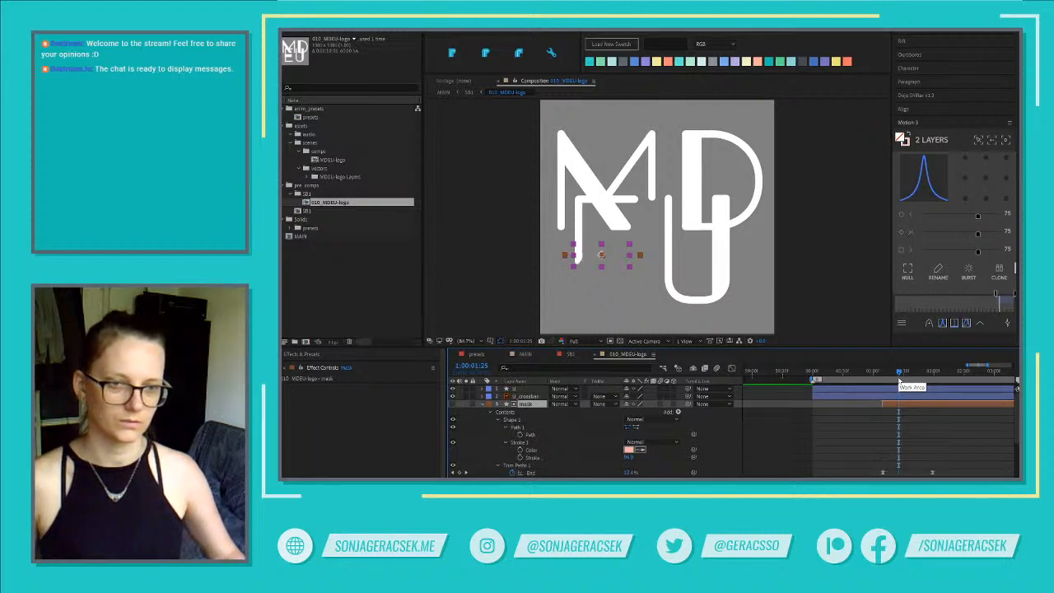
Preview the E's reveal and move the start of the mask and E_crossbar layers to 1:00:01:26
{"action": "left_click", "coordinate": [874, 375]}
{"action": "key", "text": "space"}
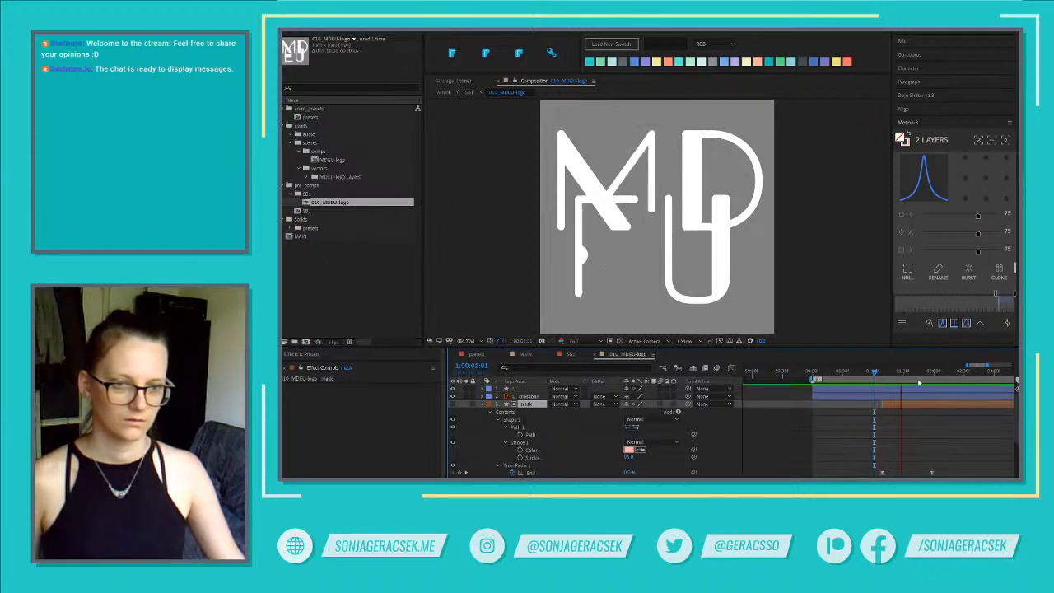
{"action": "key", "text": "space"}
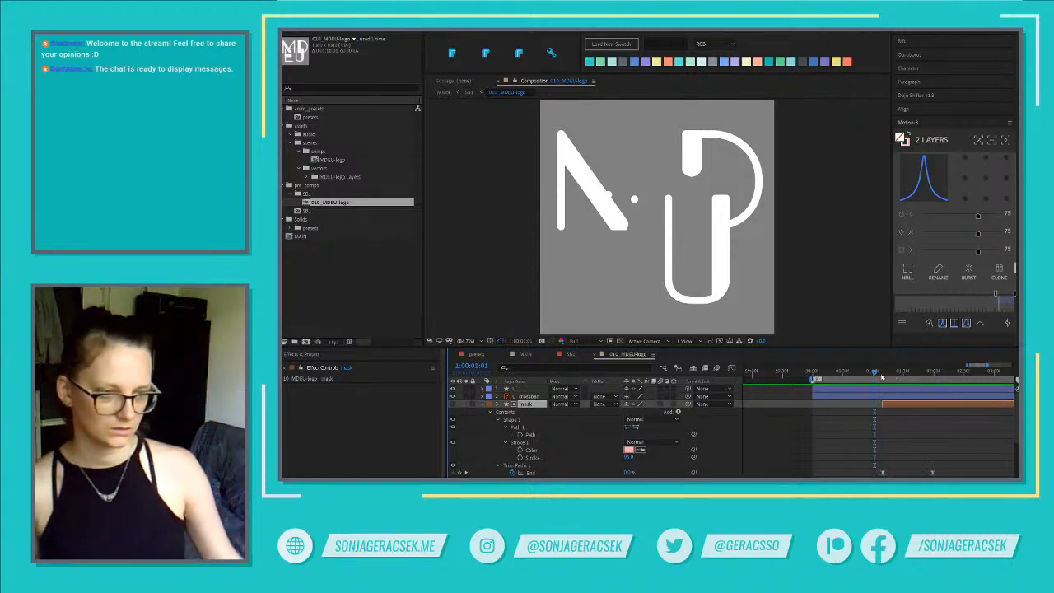
{"action": "left_click_drag", "start_coordinate": [881, 375], "coordinate": [900, 374]}
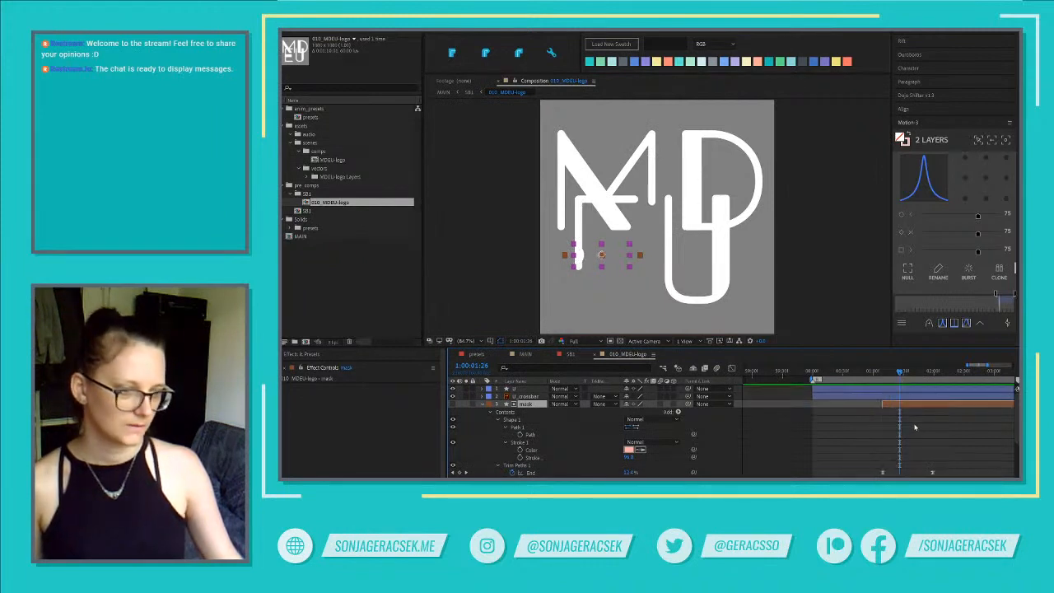
{"action": "key", "text": "bracketleft"}
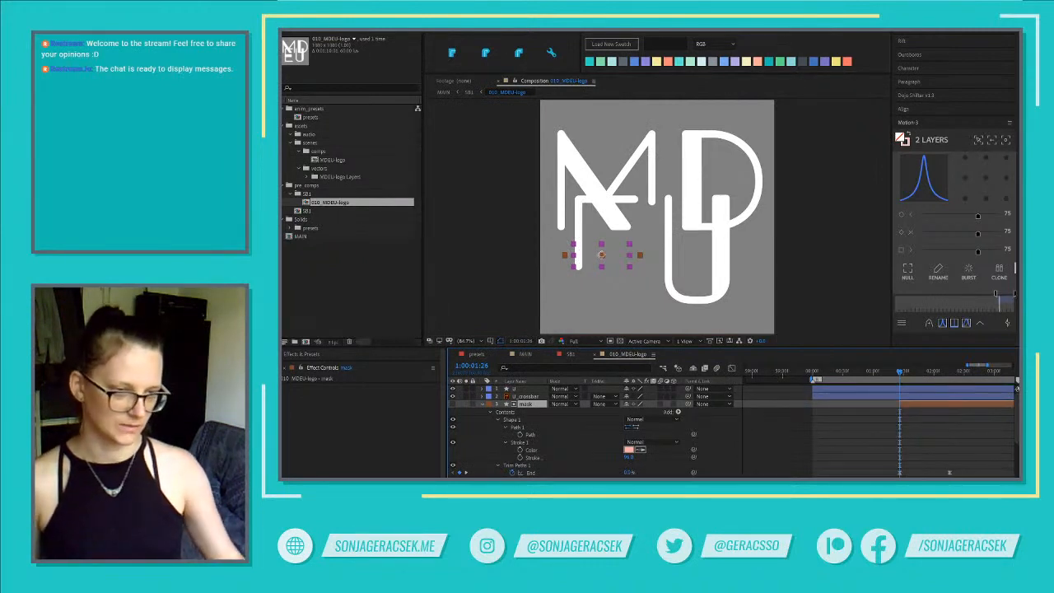
Try ending the E mask's reveal sooner by moving its last Trim Paths End keyframe to 1:00:01:56
{"action": "key", "text": "space"}
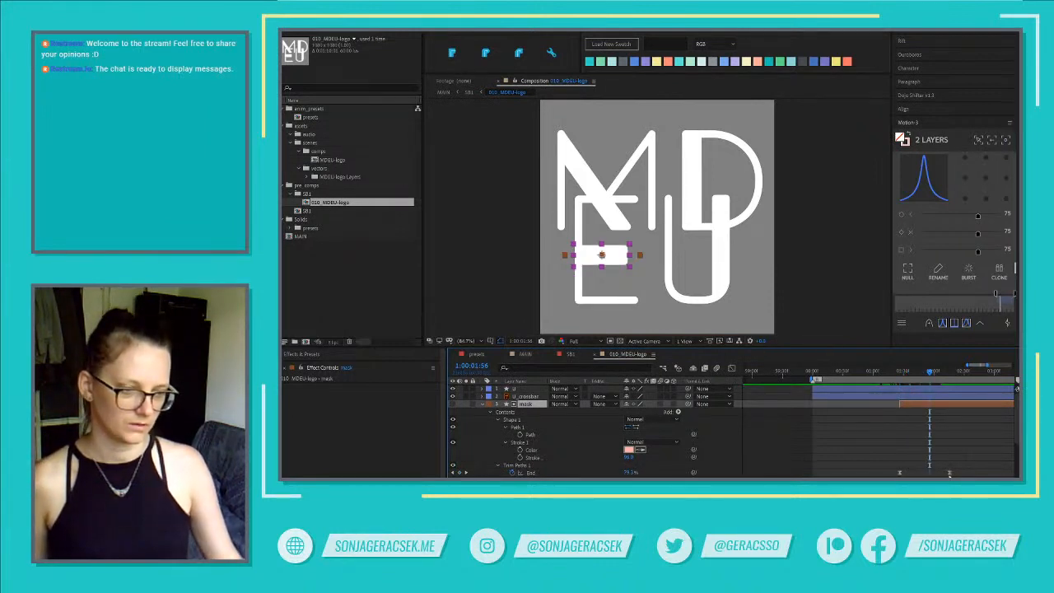
{"action": "left_click_drag", "start_coordinate": [949, 473], "coordinate": [929, 473]}
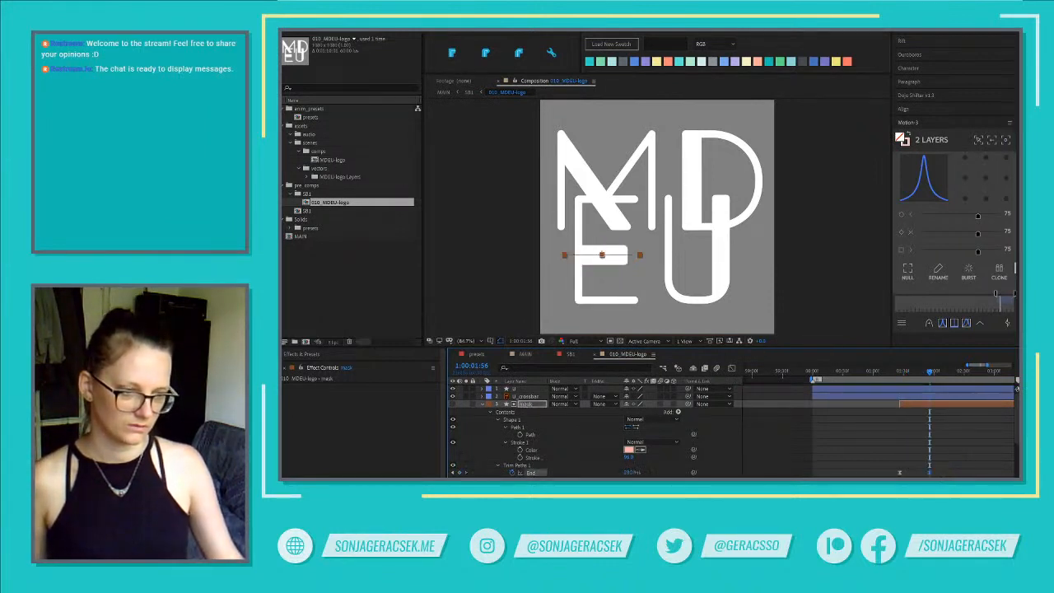
{"action": "left_click", "coordinate": [885, 375]}
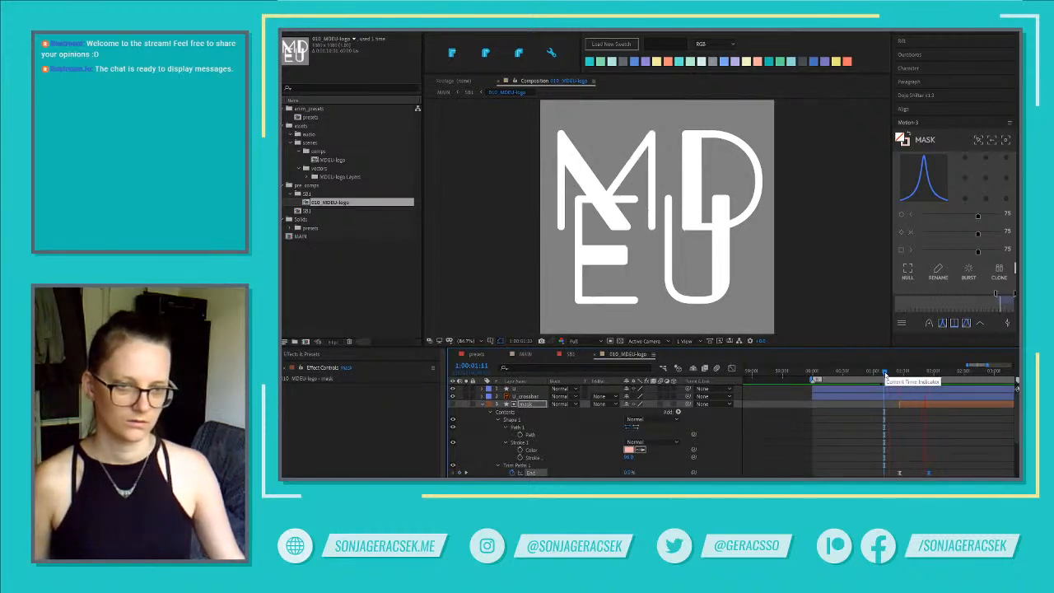
{"action": "key", "text": "space"}
{"action": "key", "text": "space"}
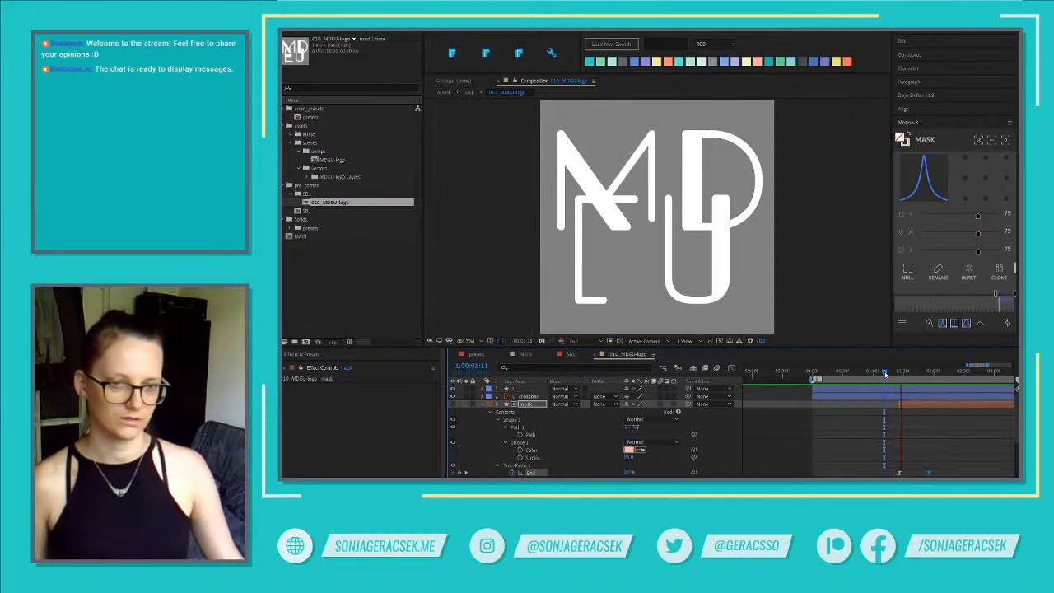
{"action": "key", "text": "space"}
{"action": "key", "text": "ctrl+z"}
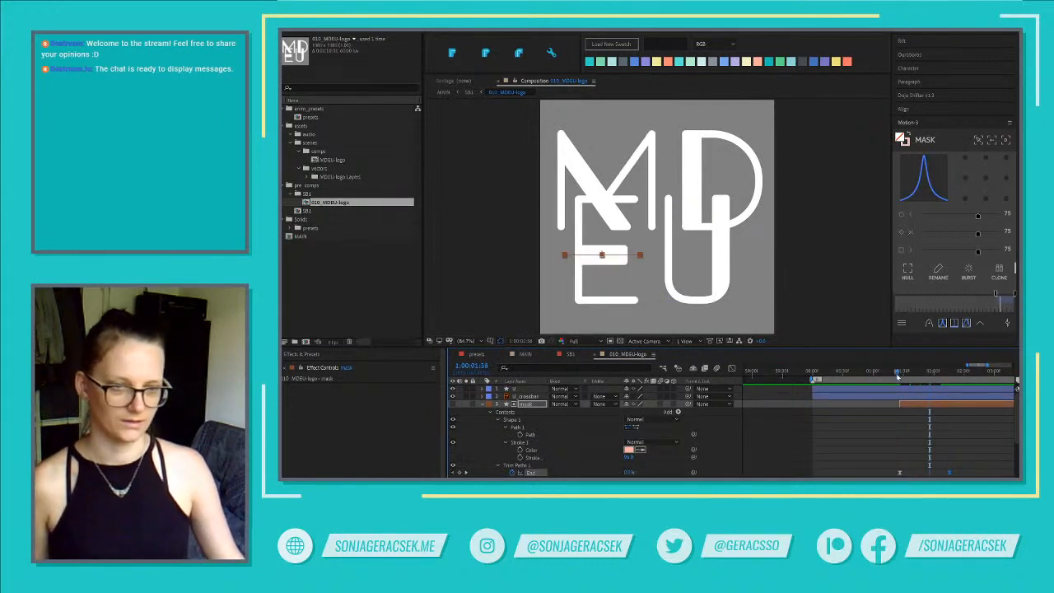
At the start of the E mask's reveal, adjust its path's left point inward so it sits just outside the stem
{"action": "left_click", "coordinate": [903, 373]}
{"action": "mouse_move", "coordinate": [904, 375]}
{"action": "left_mouse_down"}
{"action": "mouse_move", "coordinate": [916, 375]}
{"action": "mouse_move", "coordinate": [899, 375]}
{"action": "left_mouse_up"}
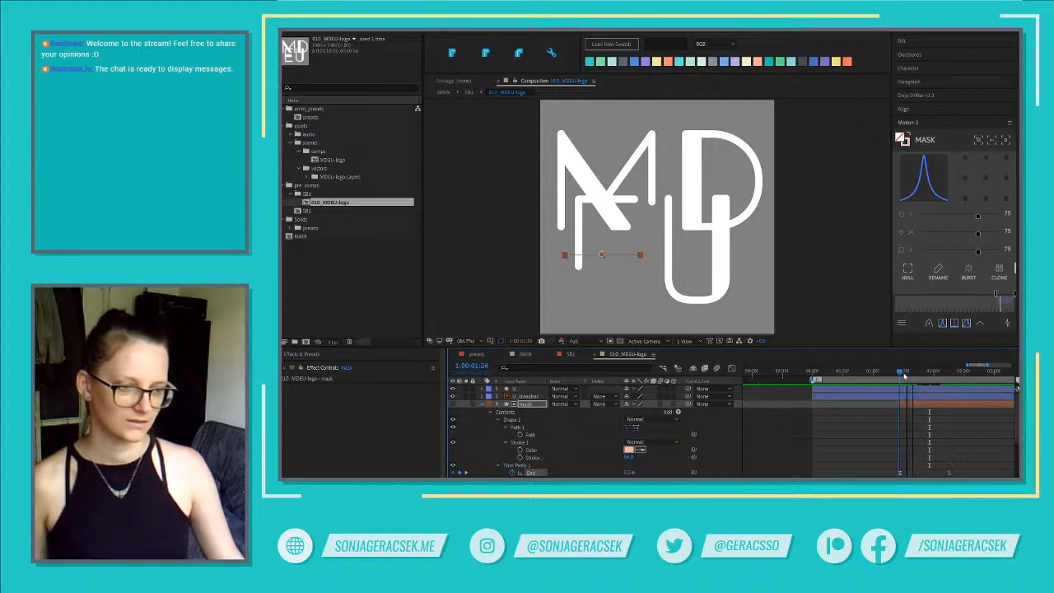
{"action": "left_click_drag", "start_coordinate": [923, 443], "coordinate": [885, 476]}
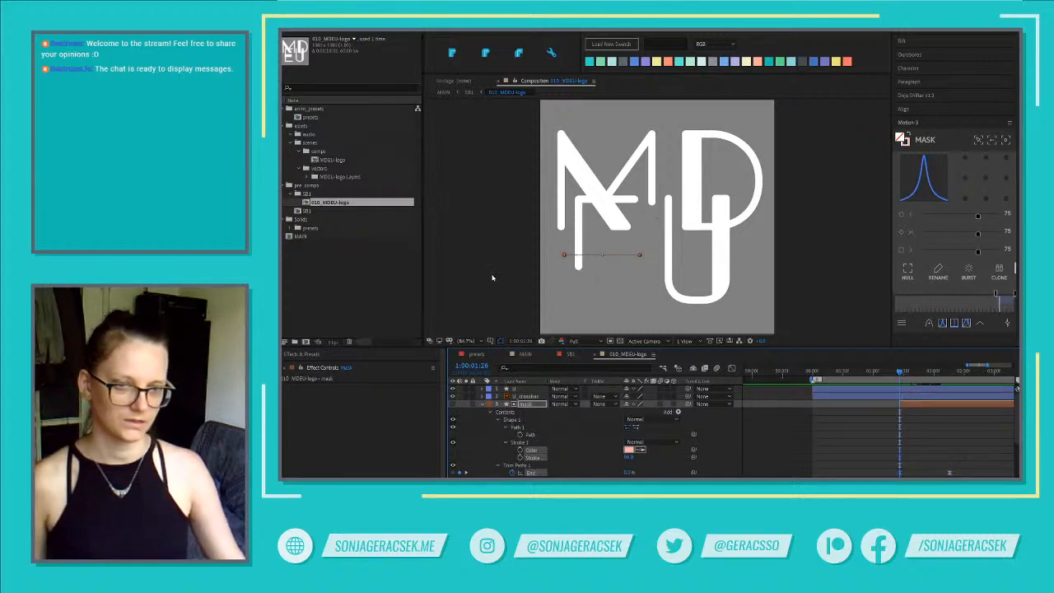
{"action": "left_click", "coordinate": [521, 428]}
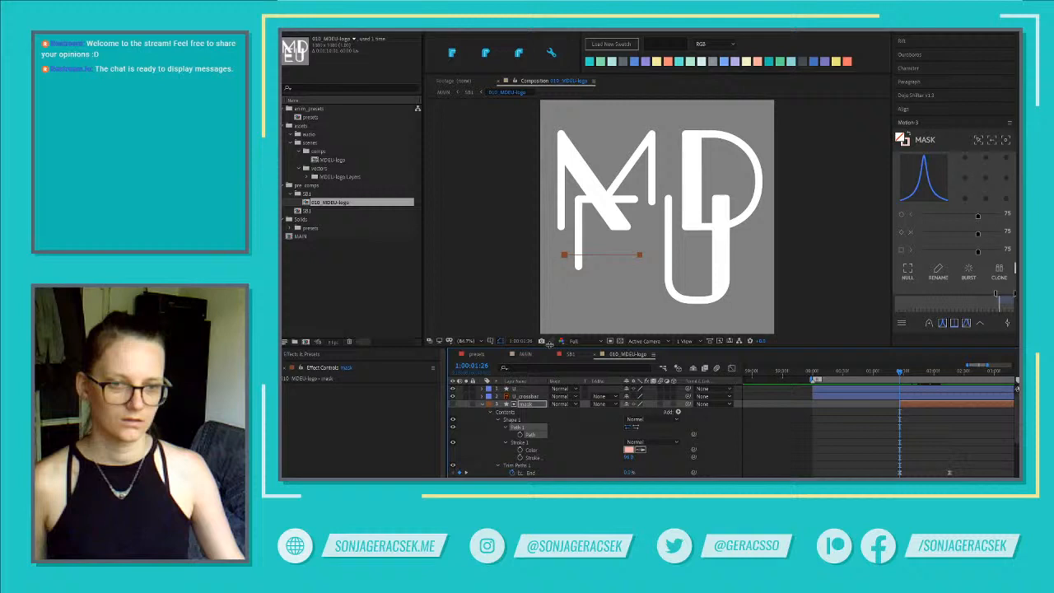
{"action": "left_click", "coordinate": [565, 255]}
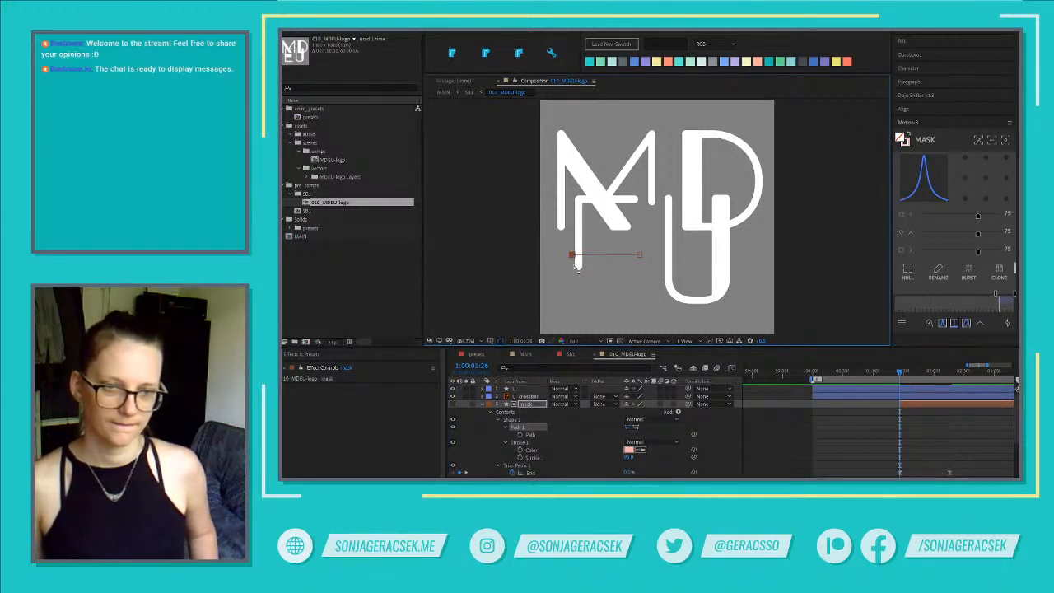
{"action": "key", "text": "shift+Right"}
{"action": "key", "text": "shift+Right"}
{"action": "key", "text": "shift+Right"}
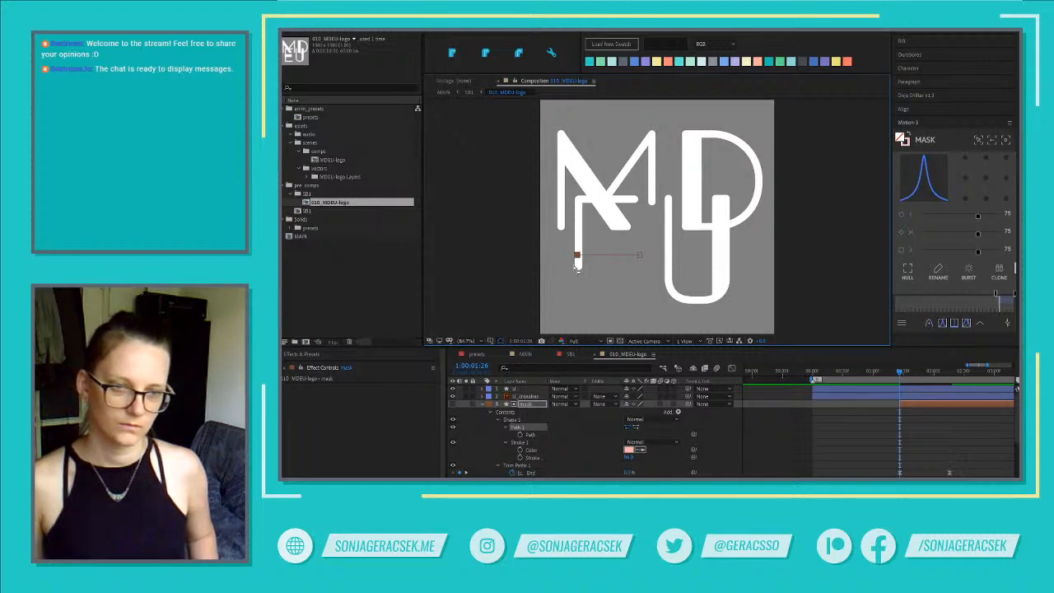
{"action": "key", "text": "Page_Down"}
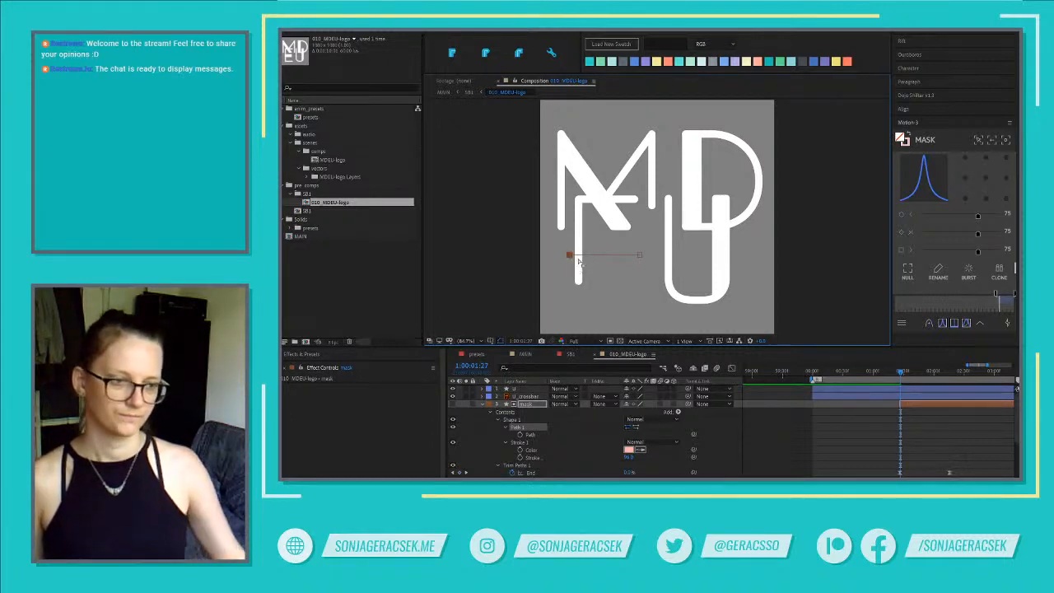
Start the E mask and E_crossbar layers together at 1:00:01:25, preview the crossbar reveal and scrub to 1:00:01:55
{"action": "left_click", "coordinate": [888, 375]}
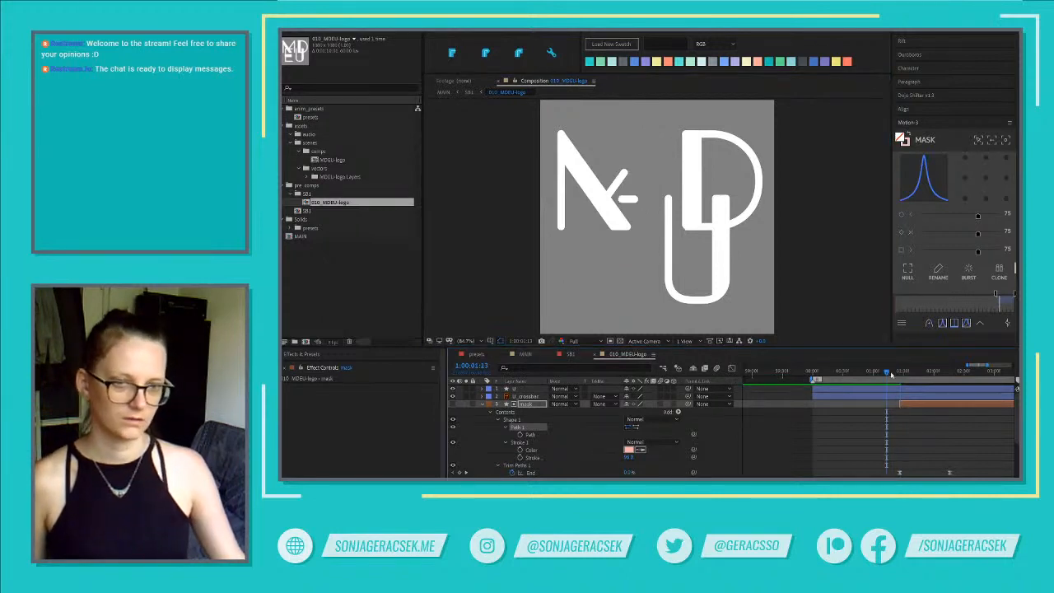
{"action": "key", "text": "space"}
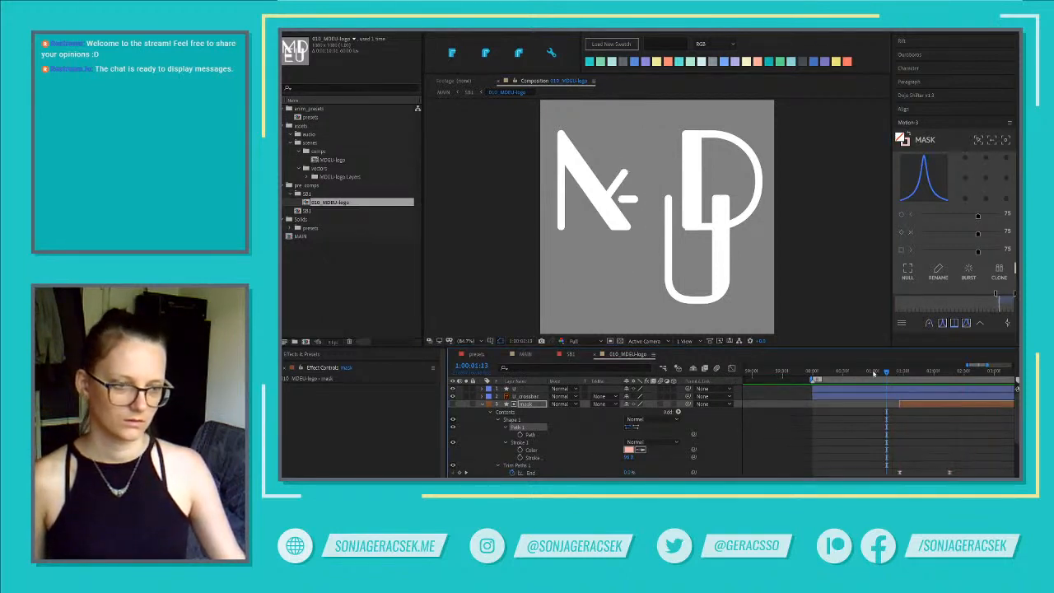
{"action": "left_click", "coordinate": [900, 372]}
{"action": "left_click_drag", "start_coordinate": [902, 372], "coordinate": [899, 372]}
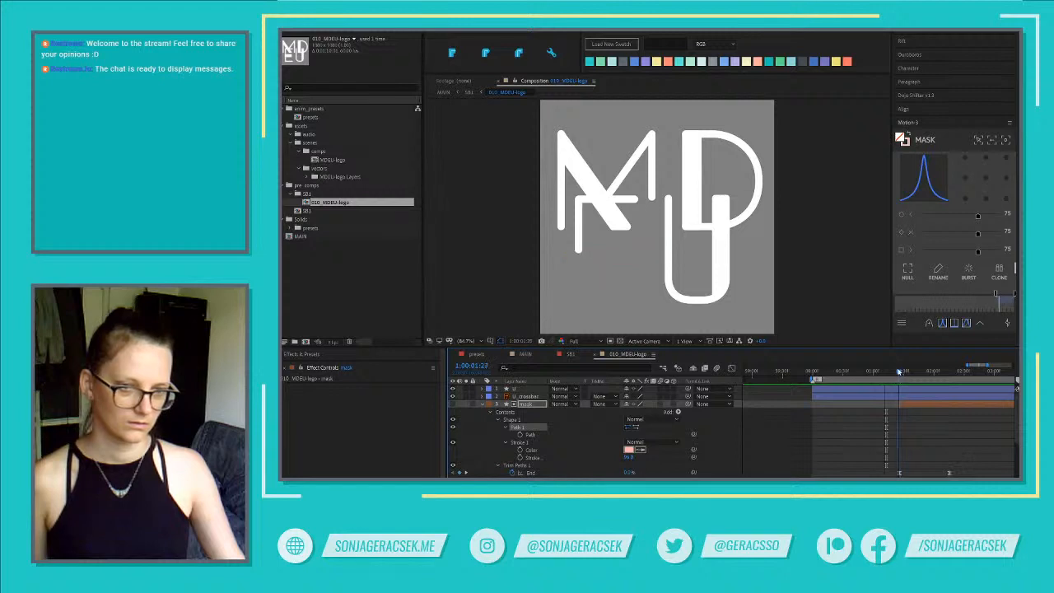
{"action": "left_click", "coordinate": [900, 372]}
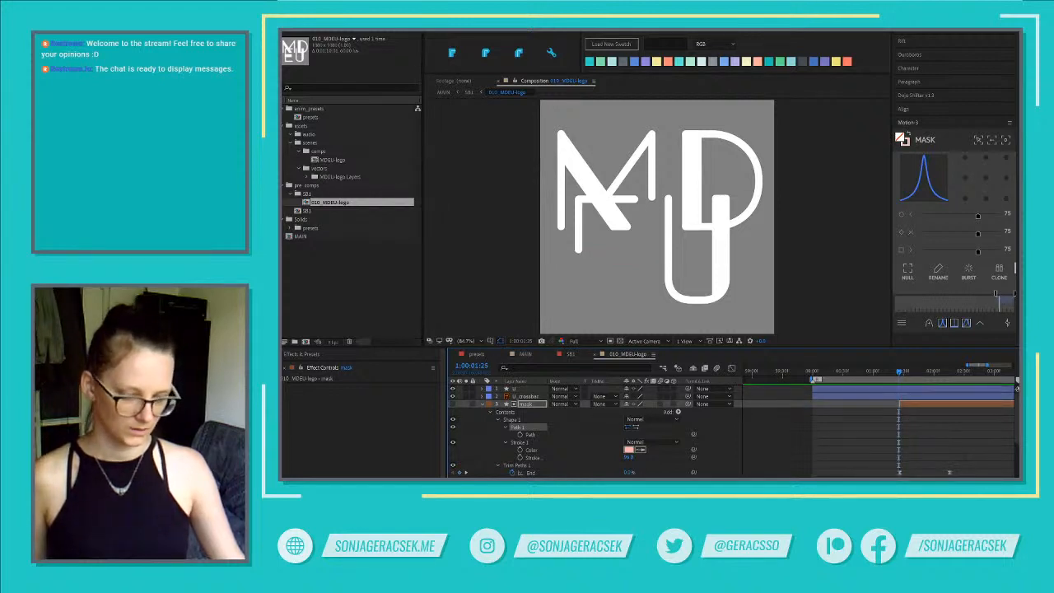
{"action": "key", "text": "bracketleft"}
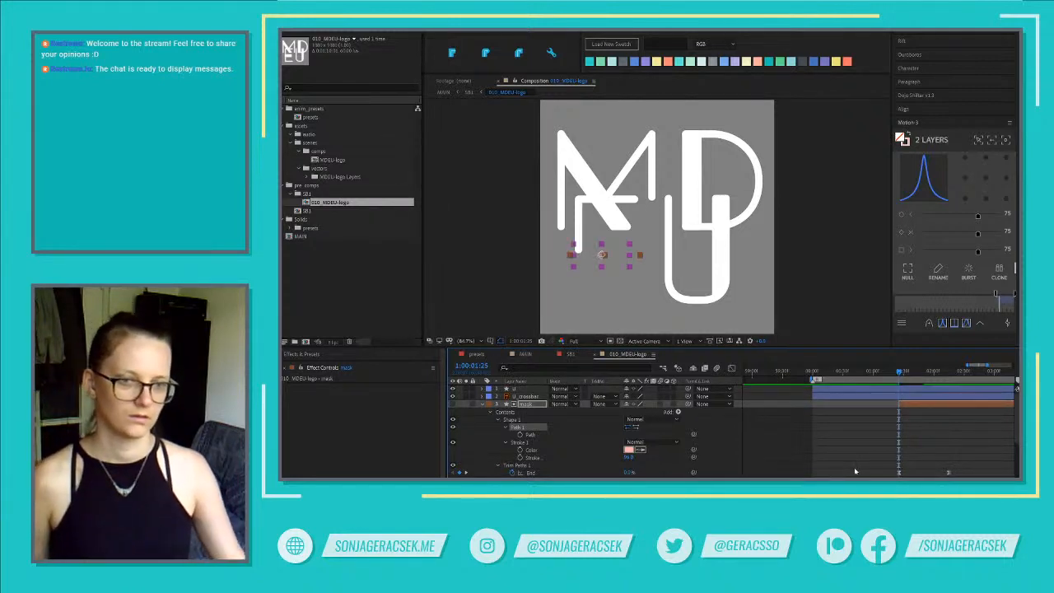
{"action": "left_click", "coordinate": [855, 470]}
{"action": "key", "text": "space"}
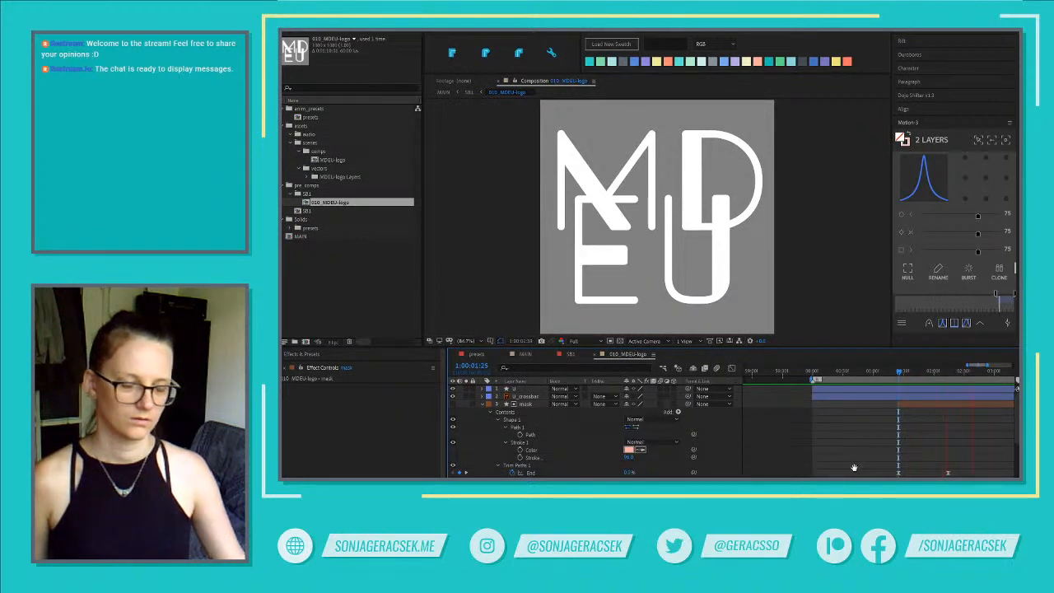
{"action": "key", "text": "space"}
{"action": "left_click_drag", "start_coordinate": [899, 372], "coordinate": [930, 373]}
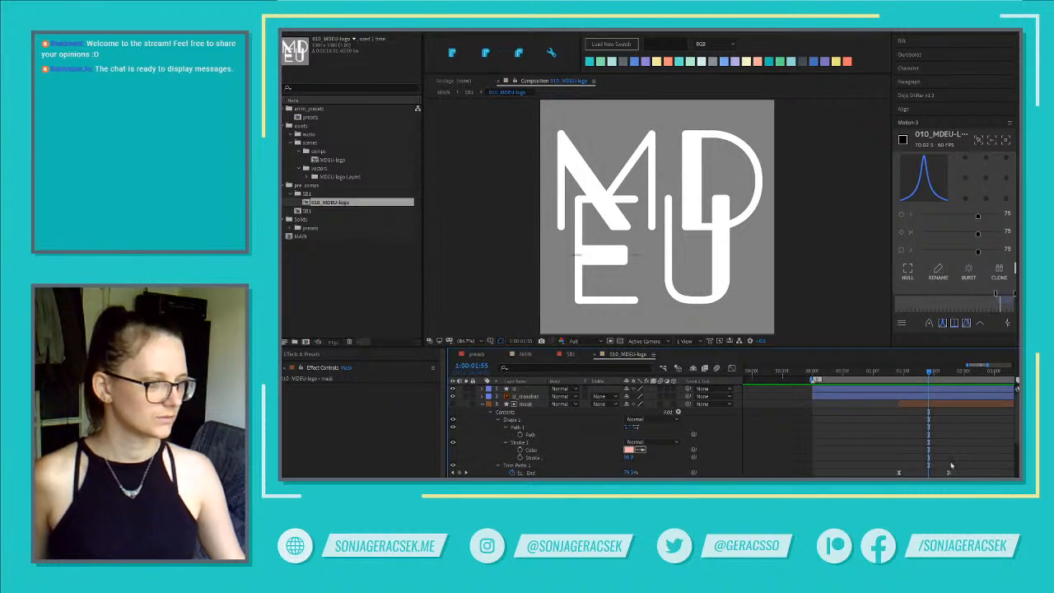
Nudge the E and U letters, their crossbars and the E mask slightly upward together in four small increments
{"action": "scroll", "coordinate": [903, 449], "scroll_direction": "down", "scroll_amount": 3}
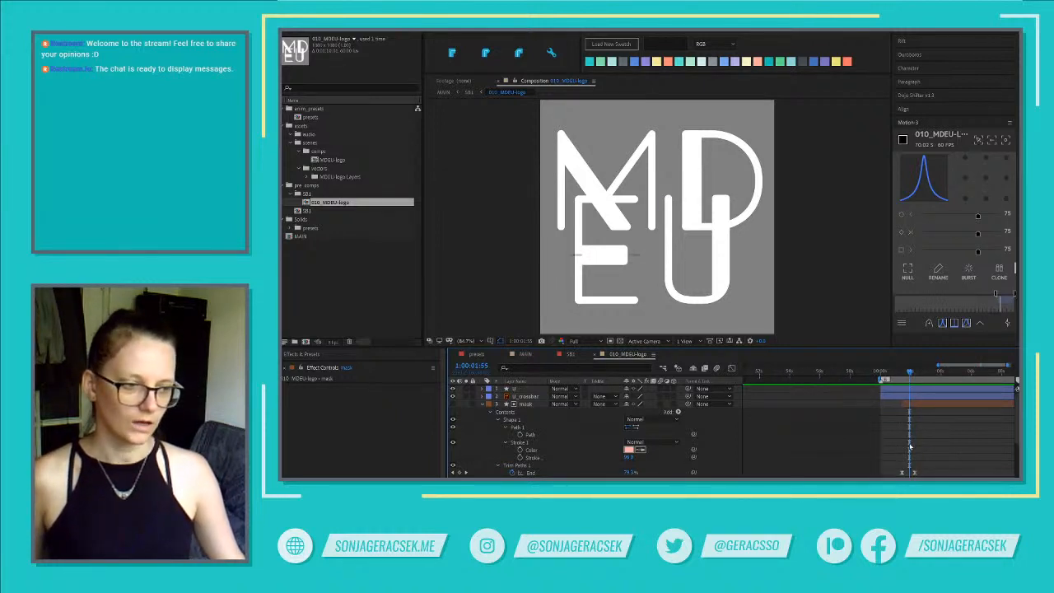
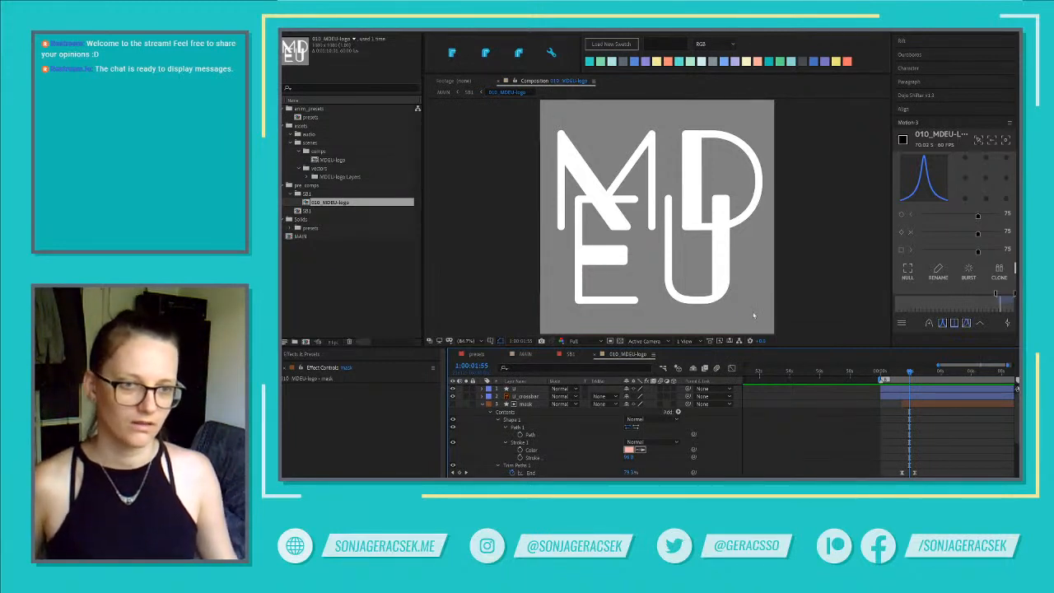
{"action": "left_click", "coordinate": [605, 250]}
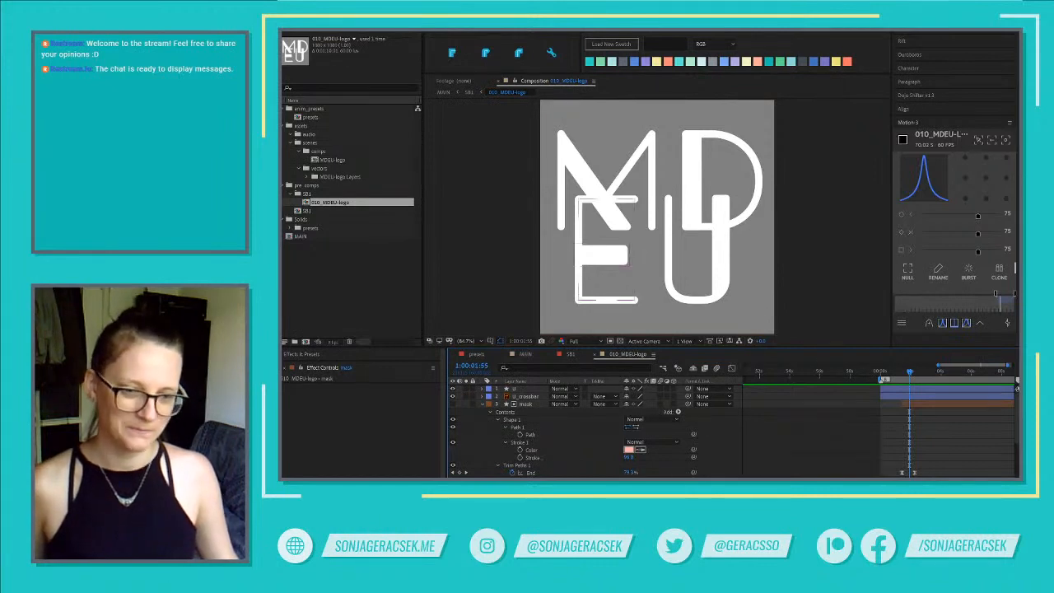
{"action": "left_click", "coordinate": [603, 251], "text": "shift"}
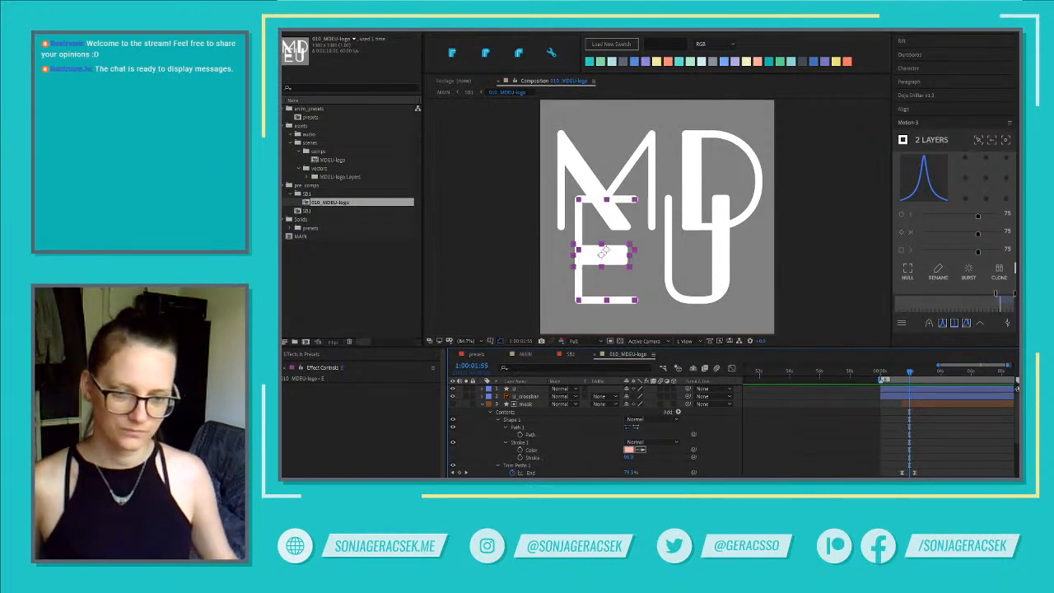
{"action": "left_click", "coordinate": [522, 388], "text": "shift"}
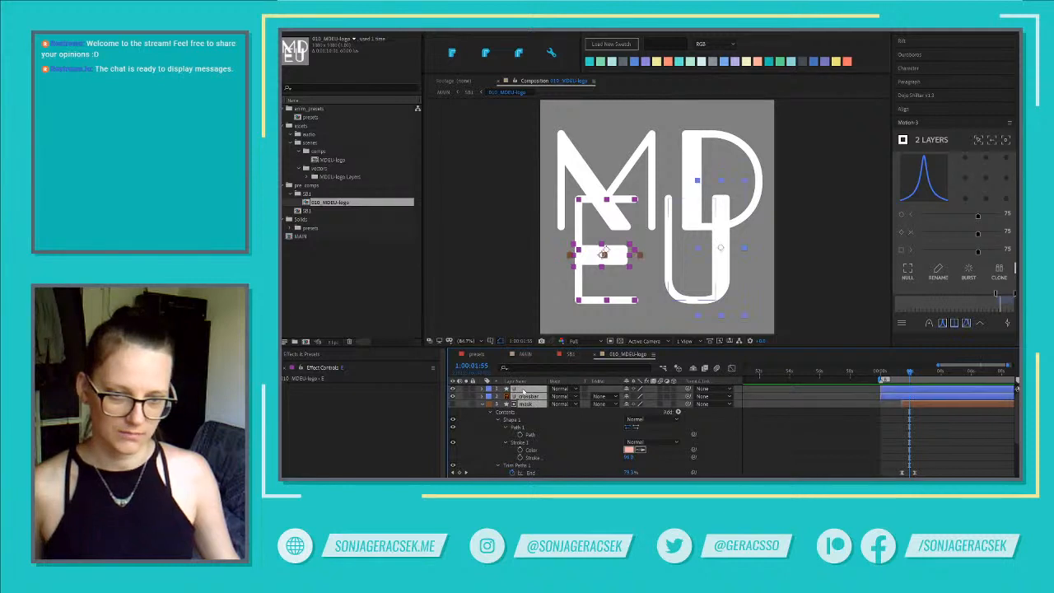
{"action": "key", "text": "Up"}
{"action": "key", "text": "Up"}
{"action": "key", "text": "Up"}
{"action": "key", "text": "Up"}
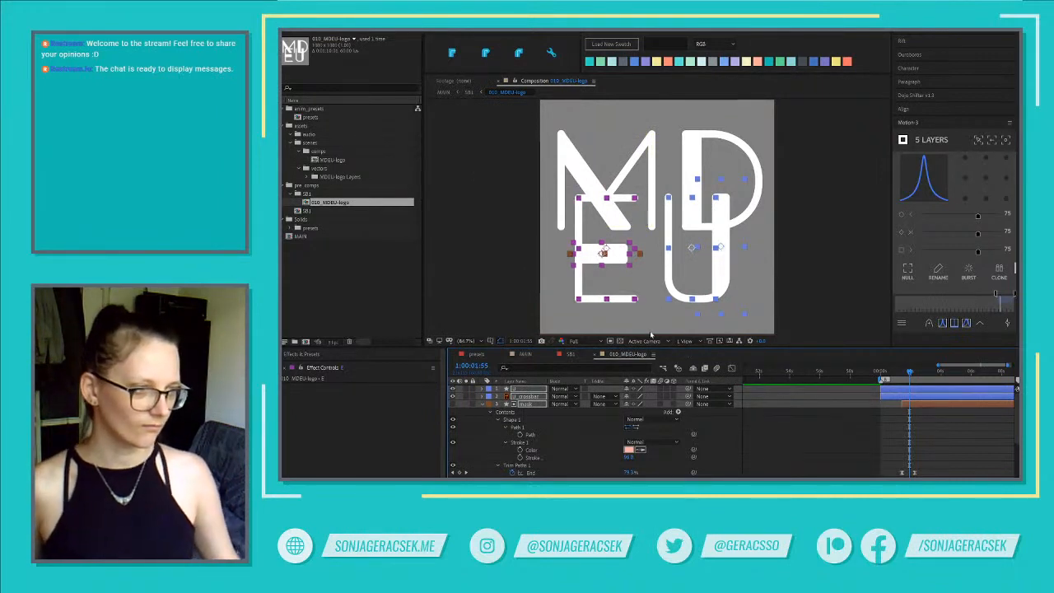
{"action": "left_click", "coordinate": [881, 465]}
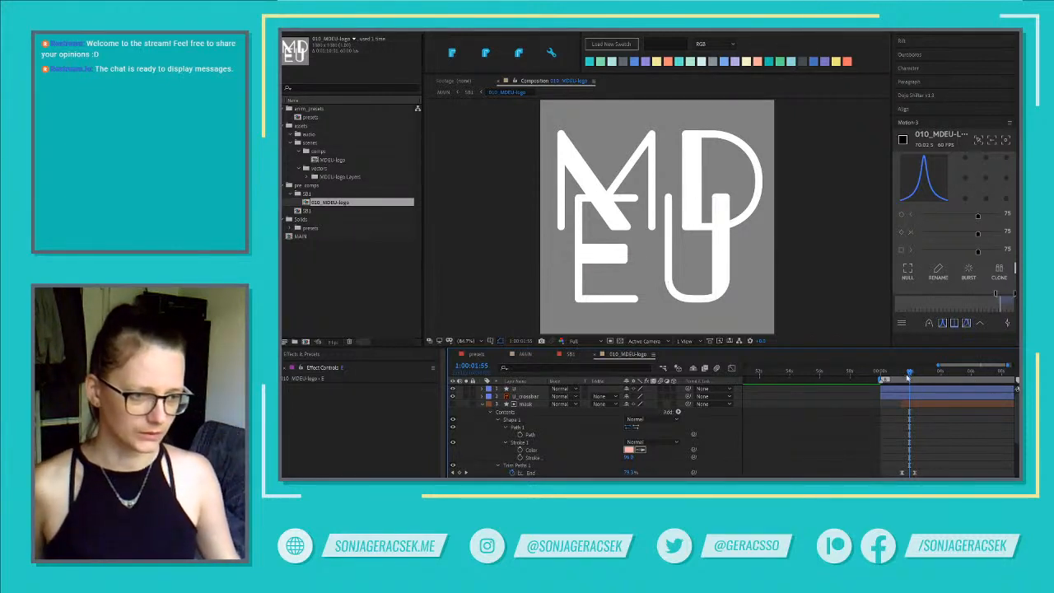
Start the U layer at 1:00:01:30 and copy the E mask's Trim Paths animation onto it
{"action": "mouse_move", "coordinate": [908, 377]}
{"action": "left_mouse_down"}
{"action": "mouse_move", "coordinate": [891, 375]}
{"action": "mouse_move", "coordinate": [916, 375]}
{"action": "mouse_move", "coordinate": [895, 376]}
{"action": "mouse_move", "coordinate": [904, 375]}
{"action": "left_mouse_up"}
{"action": "left_click", "coordinate": [903, 398]}
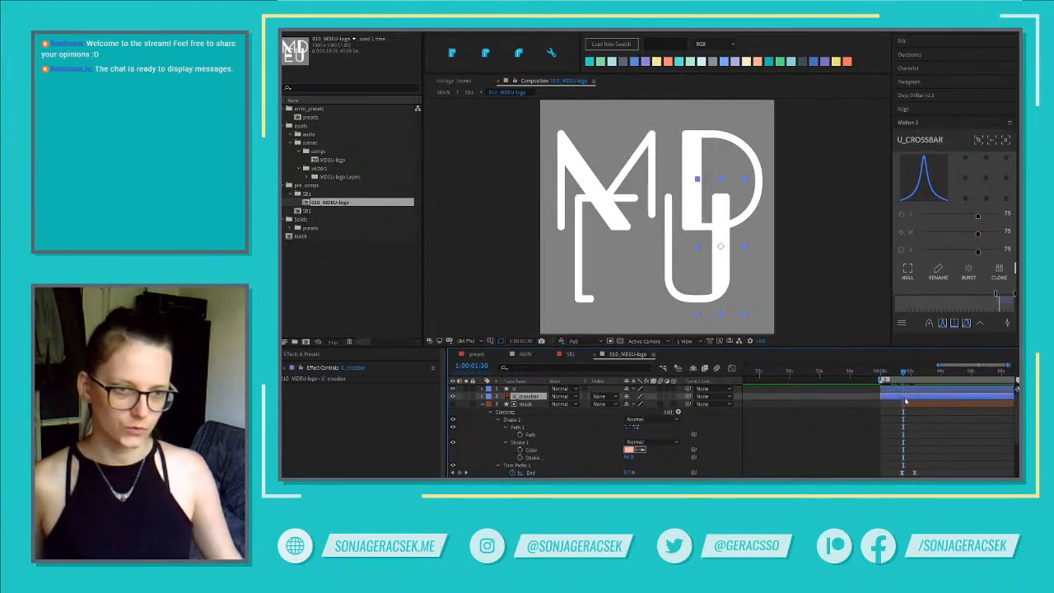
{"action": "left_click", "coordinate": [909, 390]}
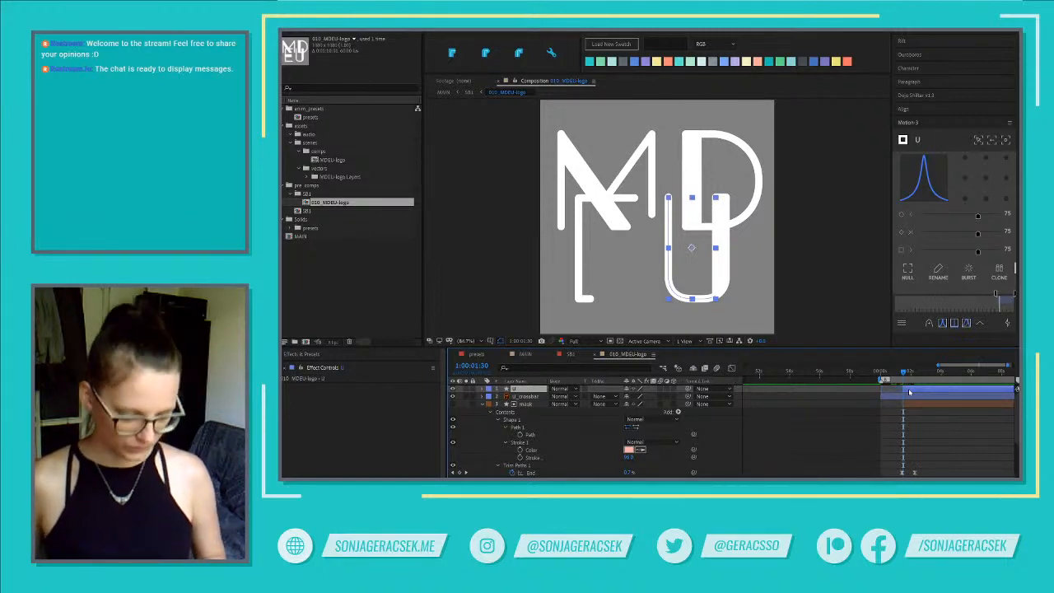
{"action": "left_click", "coordinate": [517, 466]}
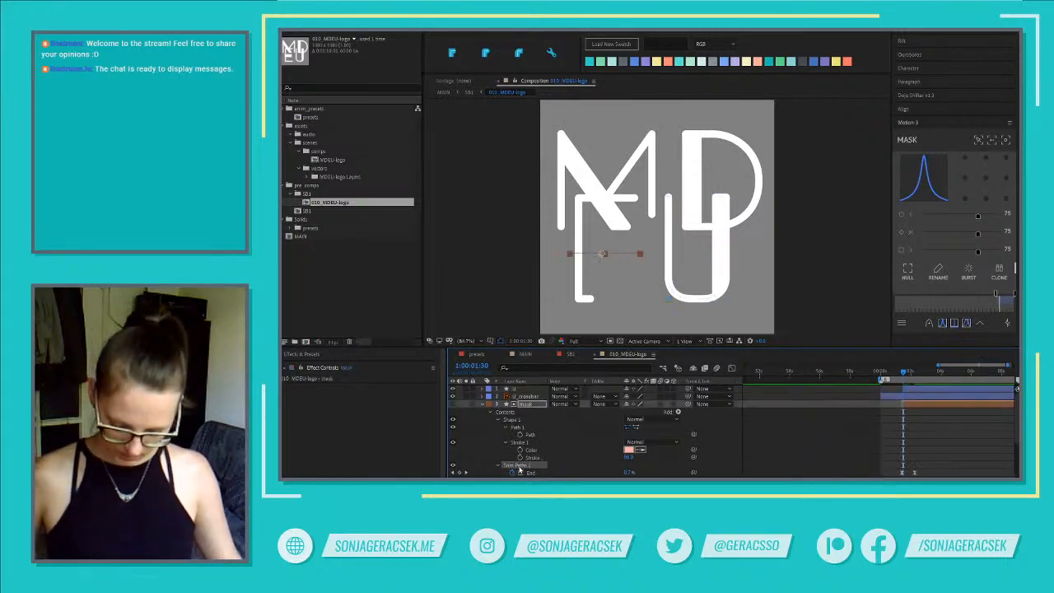
{"action": "left_click", "coordinate": [519, 390]}
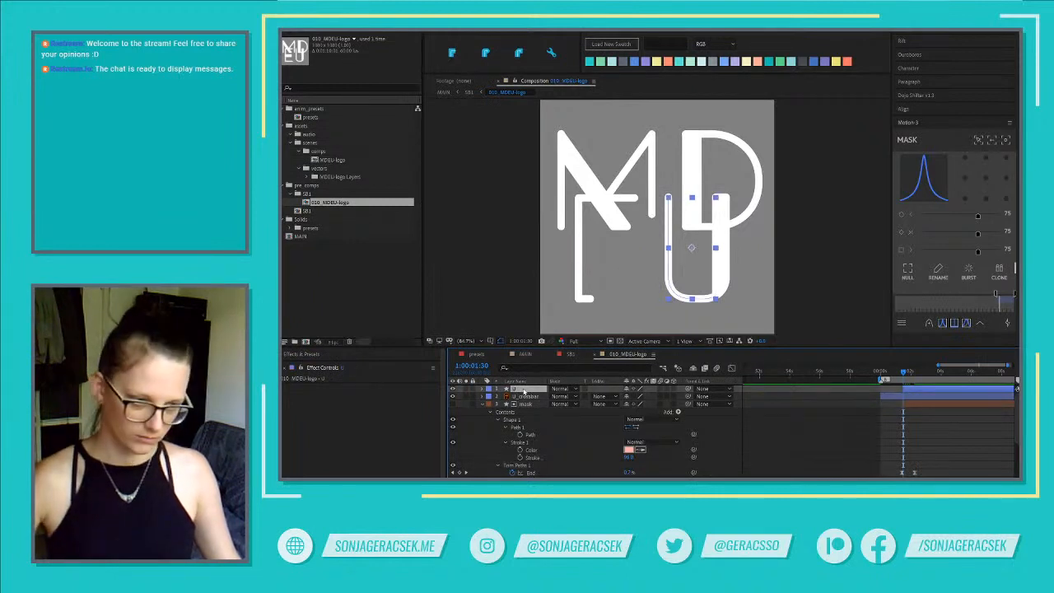
{"action": "key", "text": "u"}
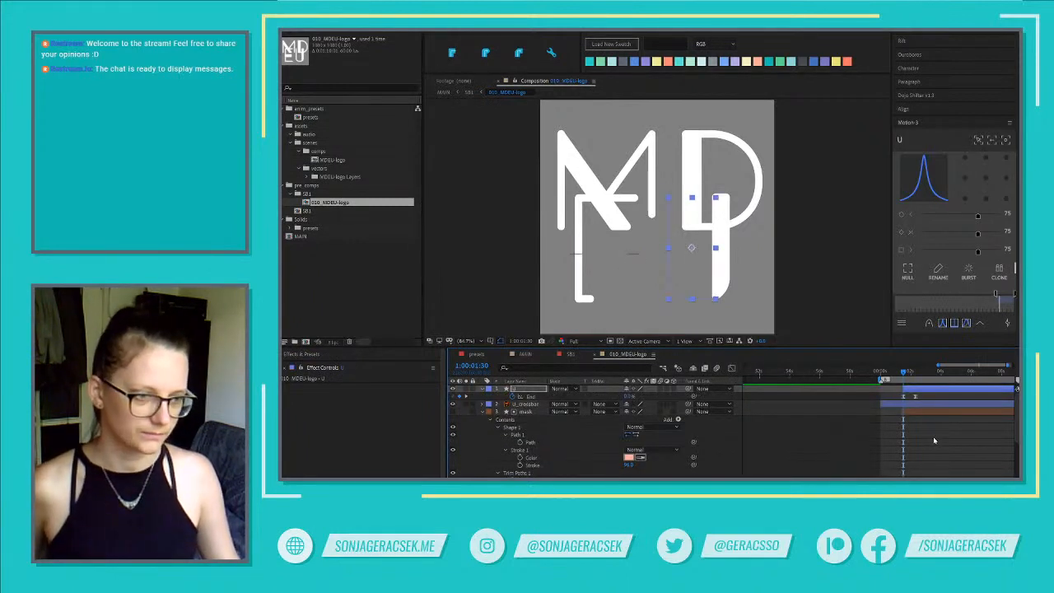
Move the U_crossbar layer above the U layer and preview the U's draw-on up to 1:00:01:55
{"action": "scroll", "coordinate": [934, 440], "scroll_direction": "up", "scroll_amount": 1}
{"action": "left_click_drag", "start_coordinate": [528, 404], "coordinate": [531, 388]}
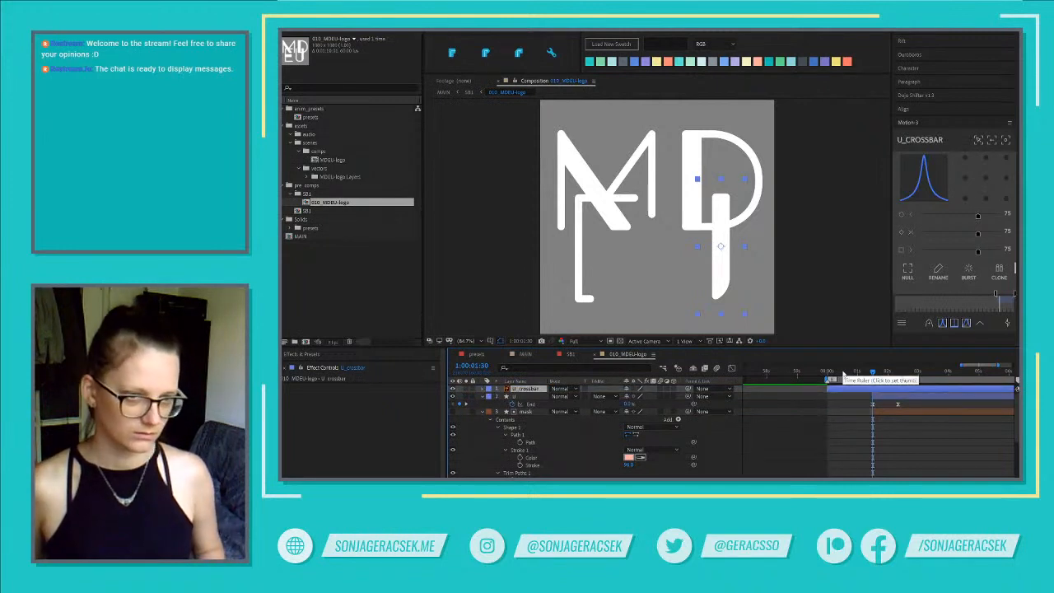
{"action": "key", "text": "space"}
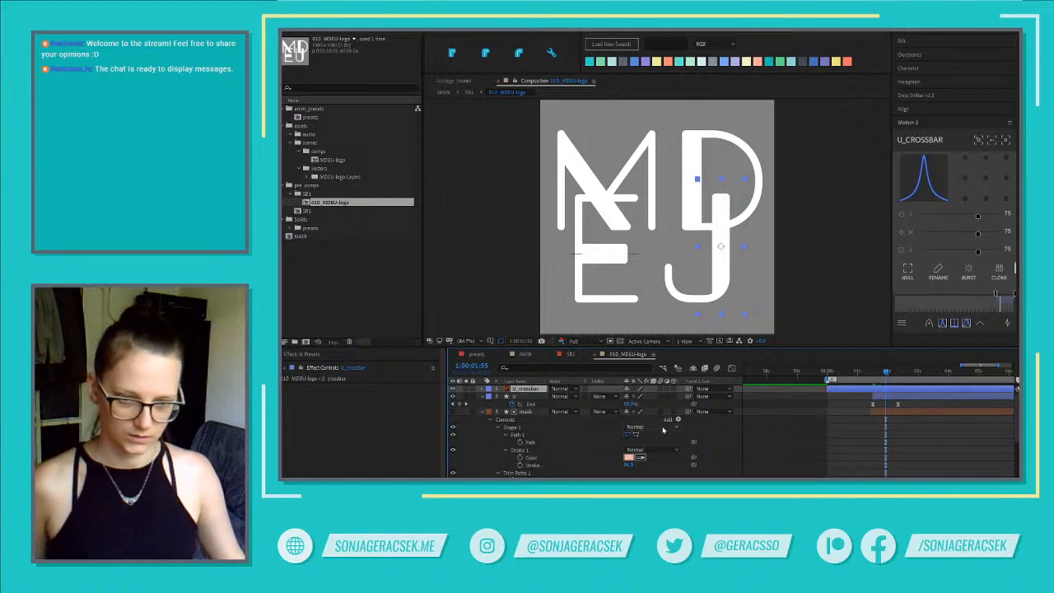
Reverse the U's path direction so the letter draws on from the top of its thin stem
{"action": "left_click", "coordinate": [526, 396]}
{"action": "key", "text": "u"}
{"action": "key", "text": "u"}
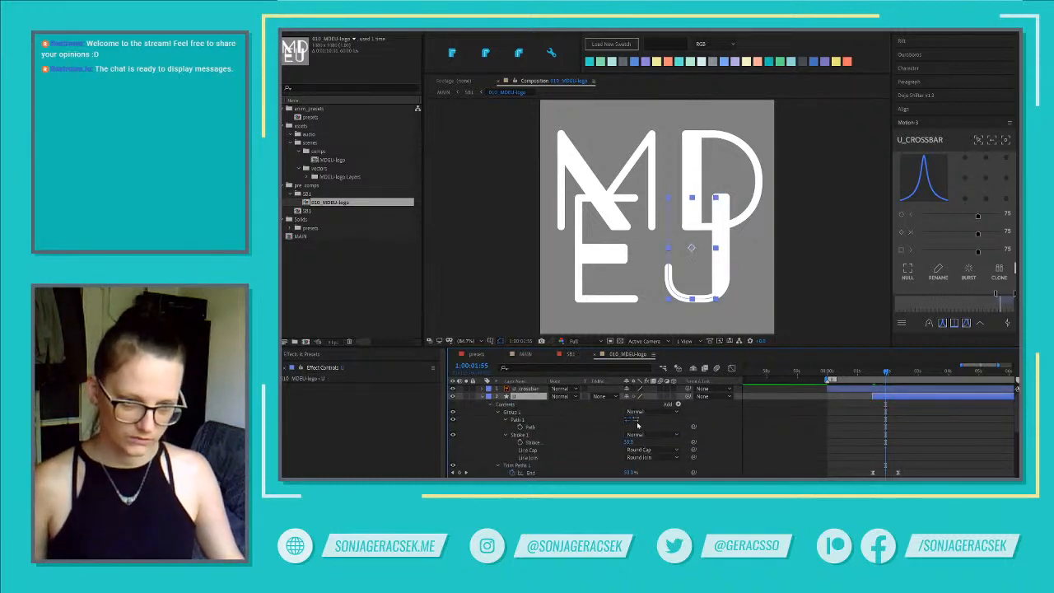
{"action": "left_click", "coordinate": [634, 419]}
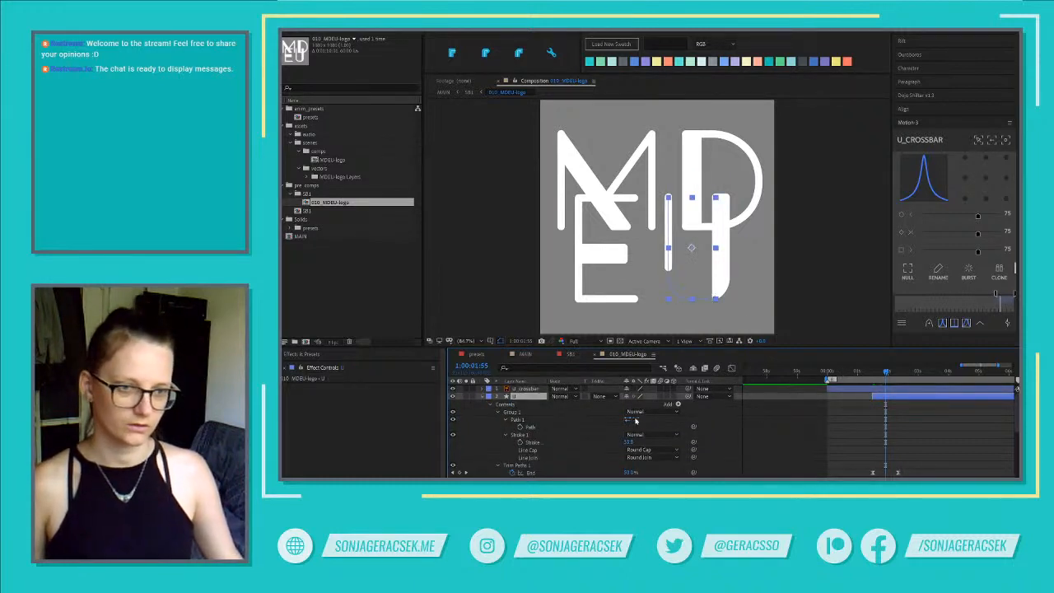
Trim the start of the U_crossbar layer to 1:00:02:11 and clear the layer selection
{"action": "left_click_drag", "start_coordinate": [886, 374], "coordinate": [894, 375]}
{"action": "left_click", "coordinate": [896, 390]}
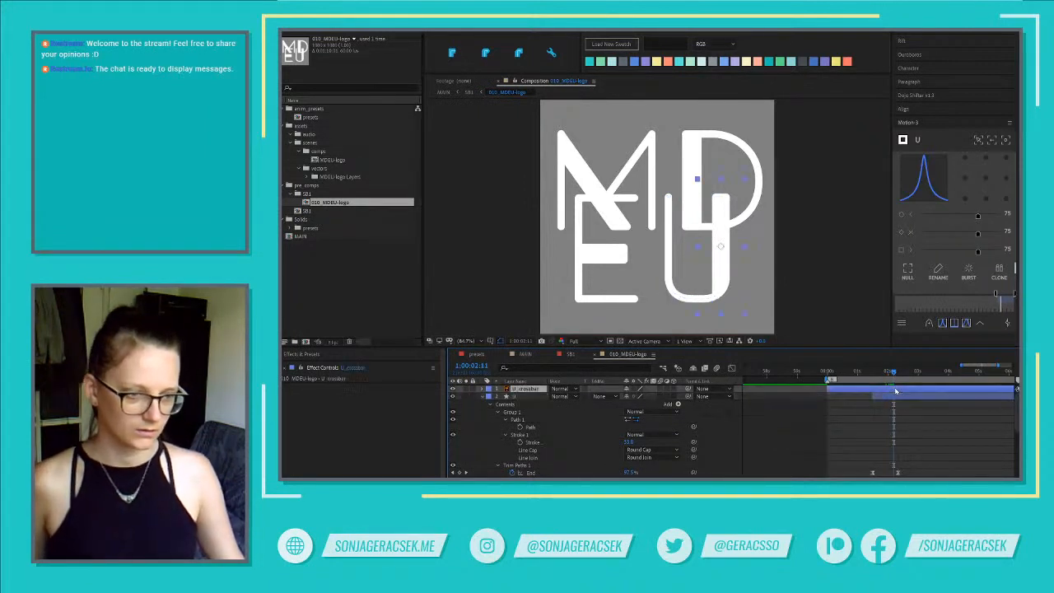
{"action": "key", "text": "alt+bracketleft"}
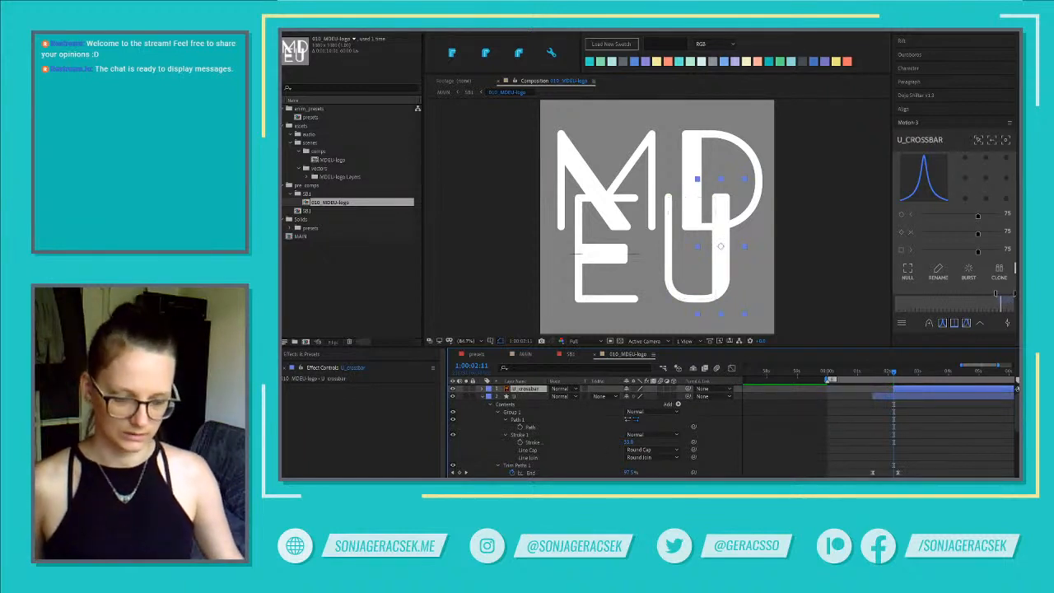
{"action": "key", "text": "ctrl+shift+a"}
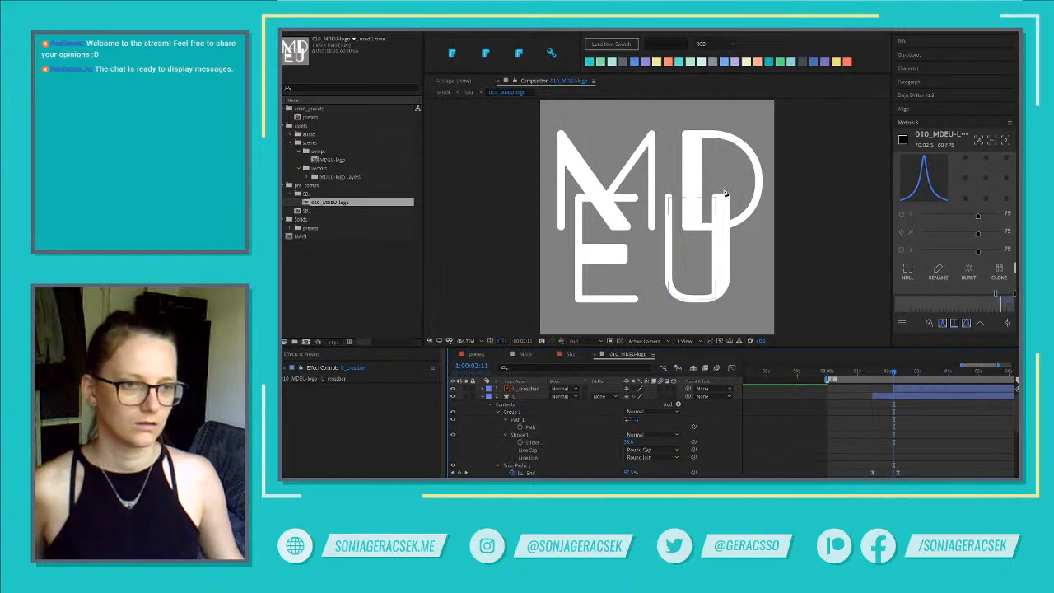
Draw an upward vertical stroke with round caps covering the U's thick stem, and start its layer at 1:00:02:11
{"action": "left_click", "coordinate": [719, 305]}
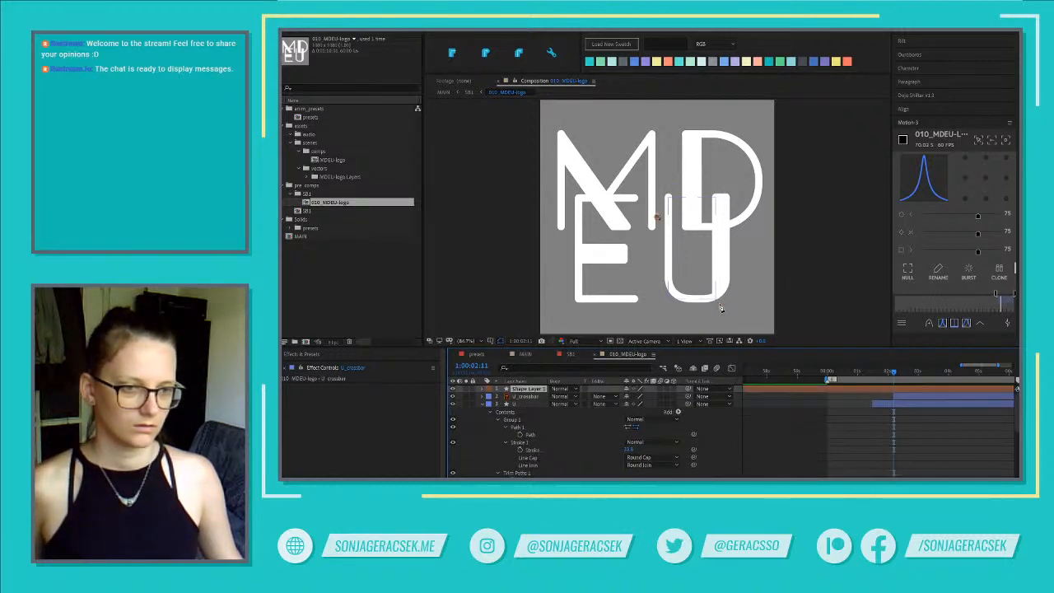
{"action": "left_click", "coordinate": [722, 185]}
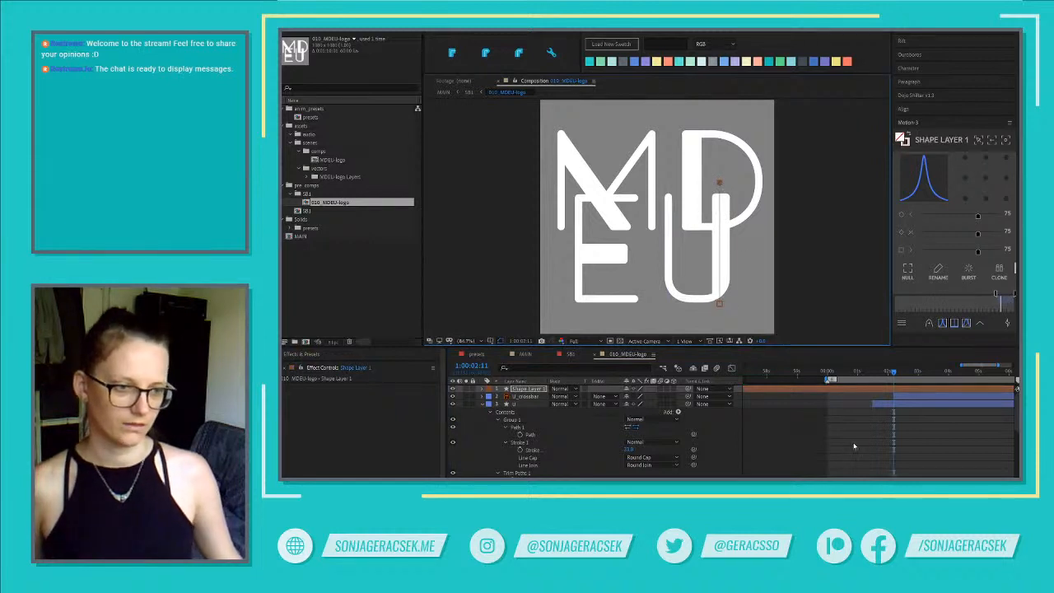
{"action": "key", "text": "alt+bracketleft"}
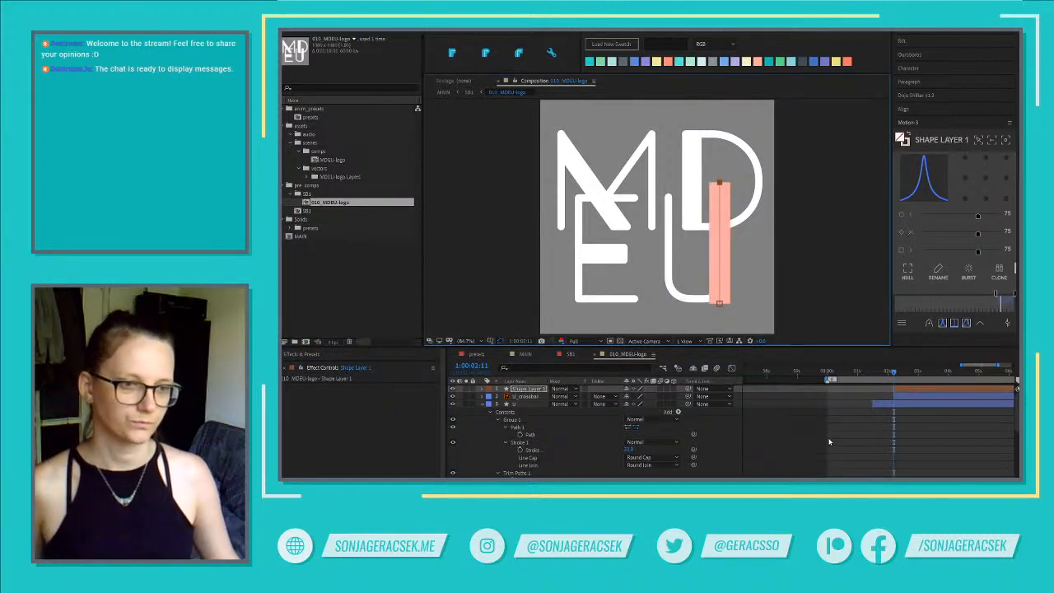
{"action": "left_click", "coordinate": [485, 53]}
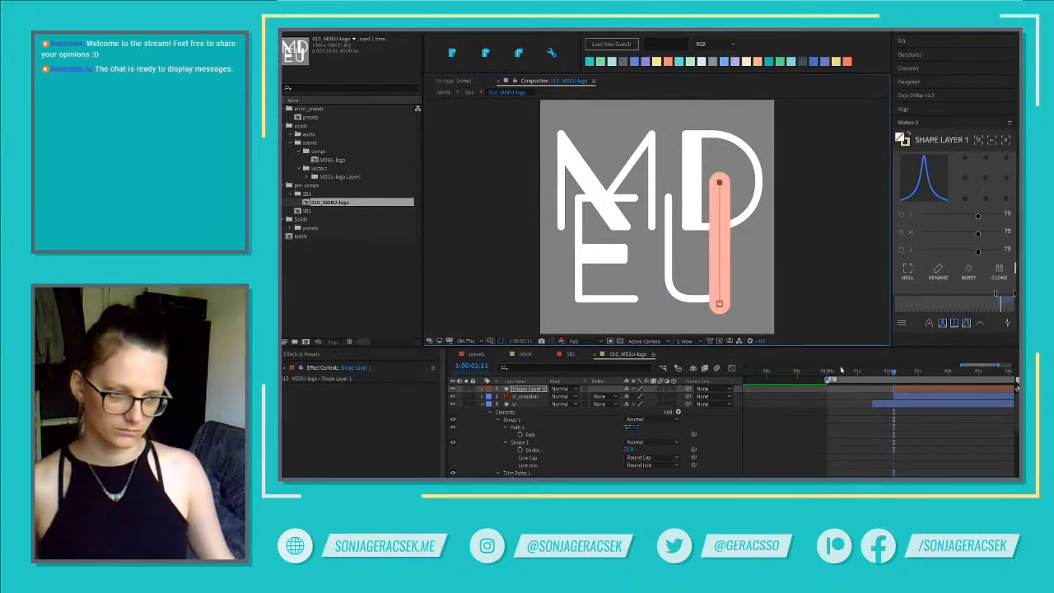
Rename the new stroke layer mask and paste the copied Trim Paths animation onto it
{"action": "key", "text": "Return"}
{"action": "type", "text": "mask"}
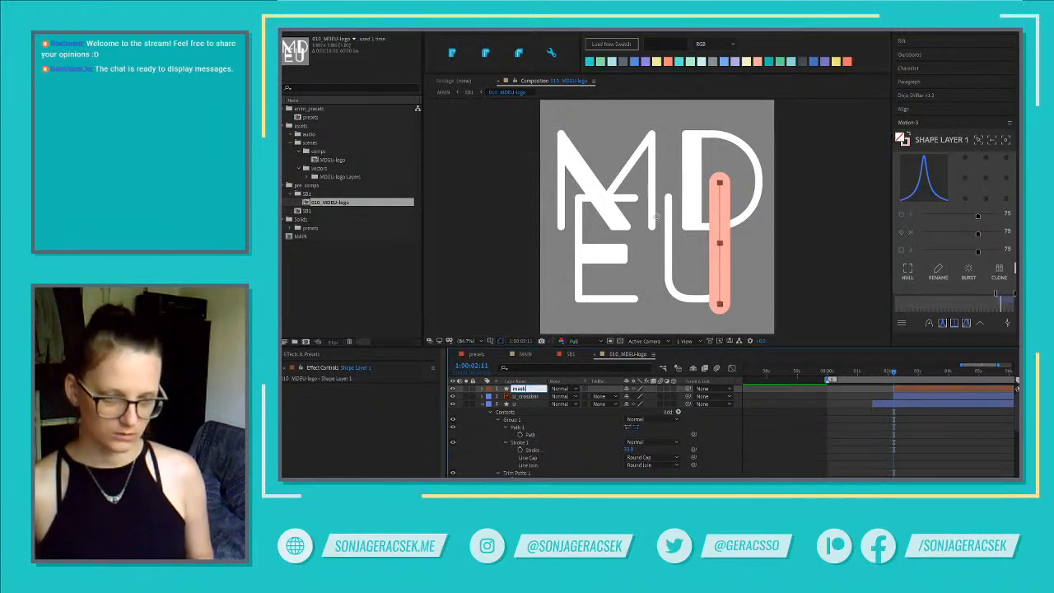
{"action": "key", "text": "Return"}
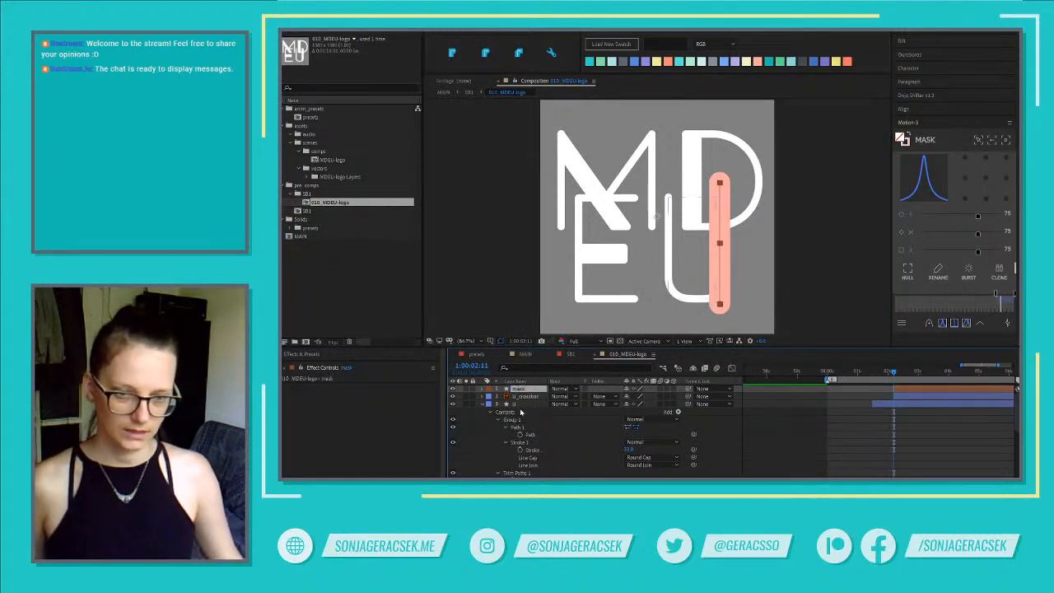
{"action": "key", "text": "Delete"}
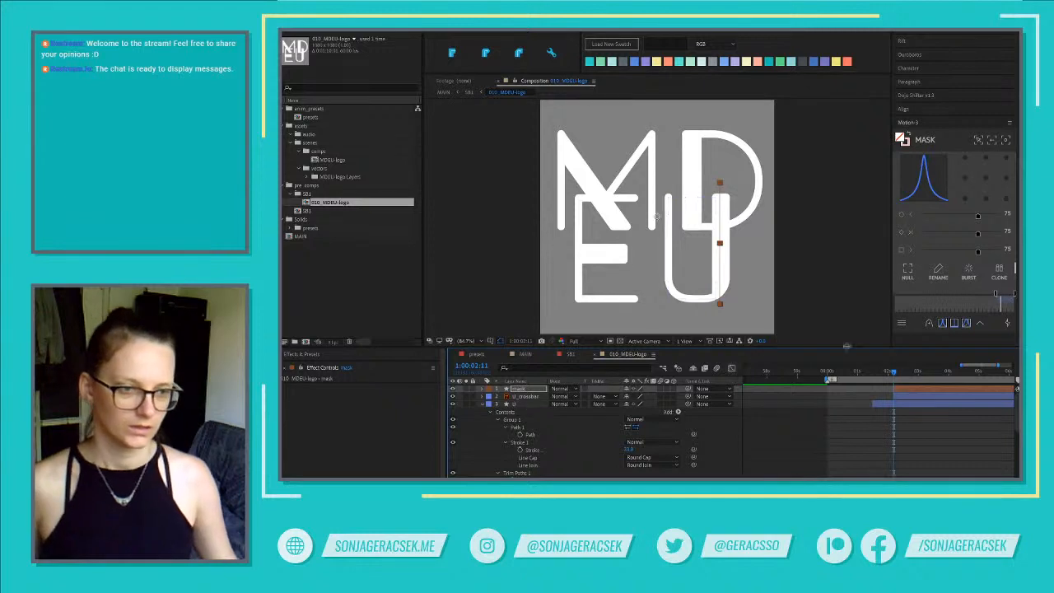
Set the U_crossbar layer's track matte to Alpha using the mask above it, and preview the reveal from 1:00:02:04
{"action": "left_click_drag", "start_coordinate": [894, 373], "coordinate": [892, 375]}
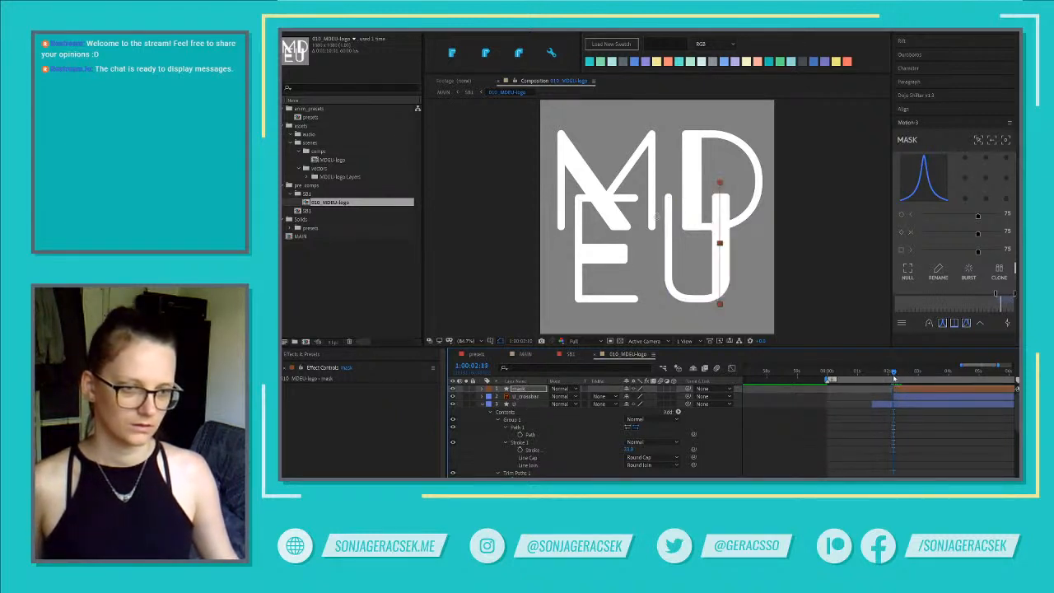
{"action": "left_click", "coordinate": [593, 398]}
{"action": "left_click", "coordinate": [624, 413]}
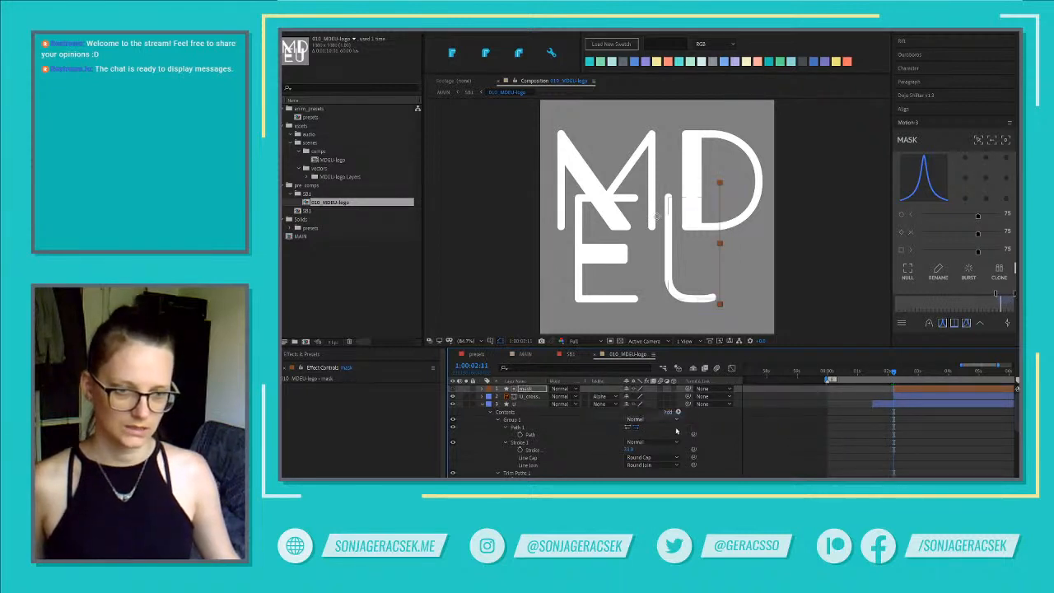
{"action": "mouse_move", "coordinate": [895, 375]}
{"action": "left_mouse_down"}
{"action": "mouse_move", "coordinate": [903, 376]}
{"action": "mouse_move", "coordinate": [890, 376]}
{"action": "left_mouse_up"}
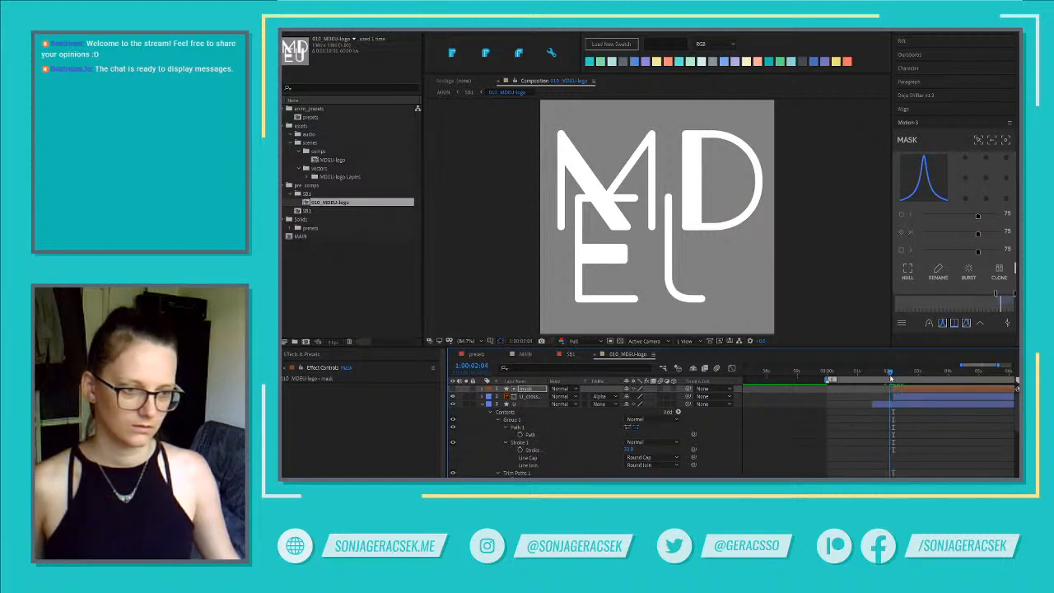
{"action": "key", "text": "space"}
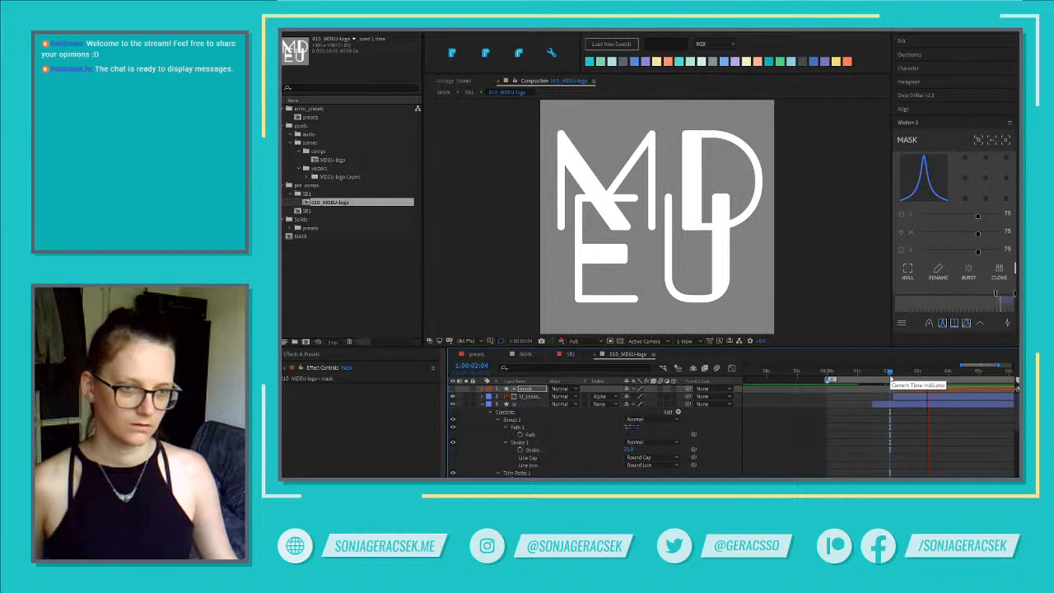
{"action": "key", "text": "space"}
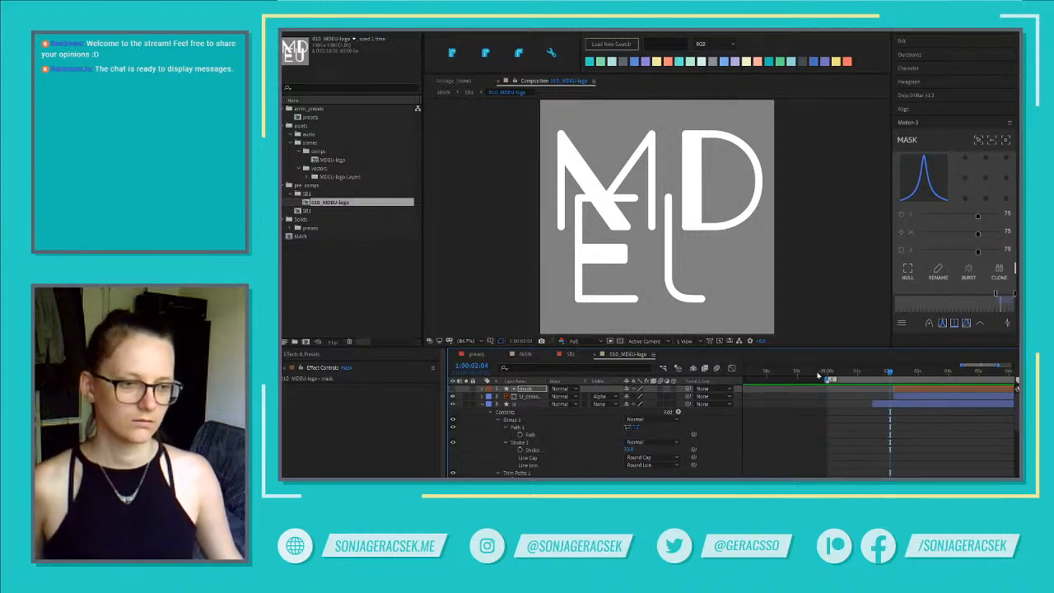
Move the current time to 1:00:06:00 and end the work area there
{"action": "left_click_drag", "start_coordinate": [830, 377], "coordinate": [1010, 390]}
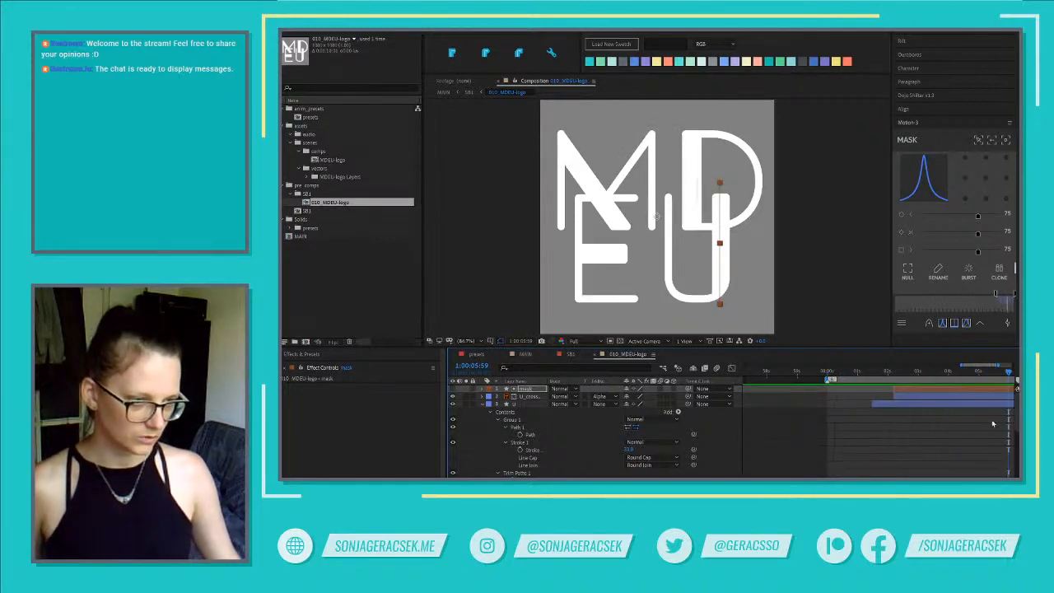
{"action": "left_click_drag", "start_coordinate": [991, 439], "coordinate": [868, 443]}
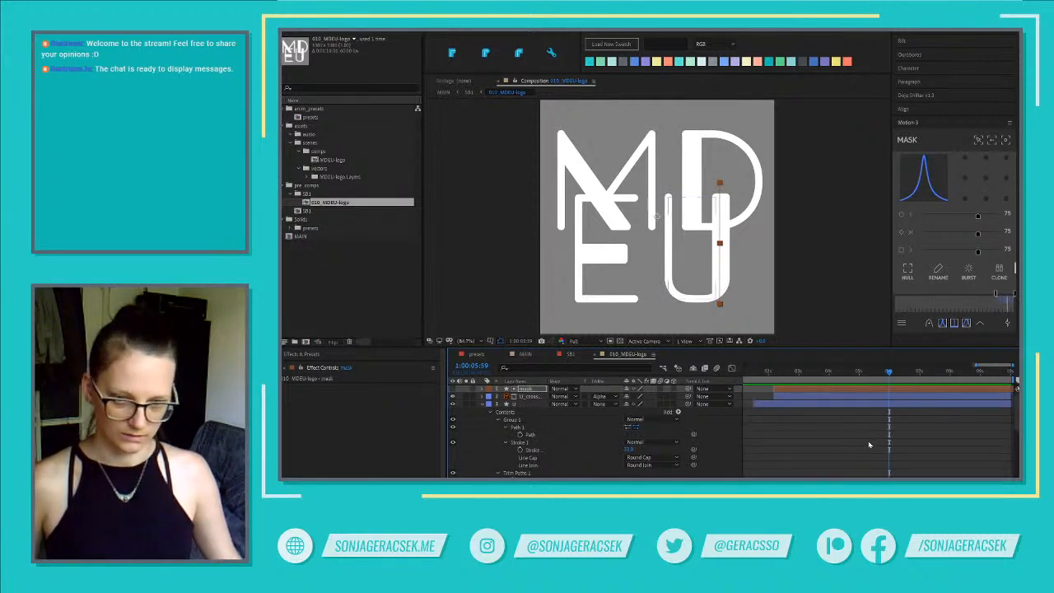
{"action": "key", "text": "Page_Down"}
{"action": "key", "text": "n"}
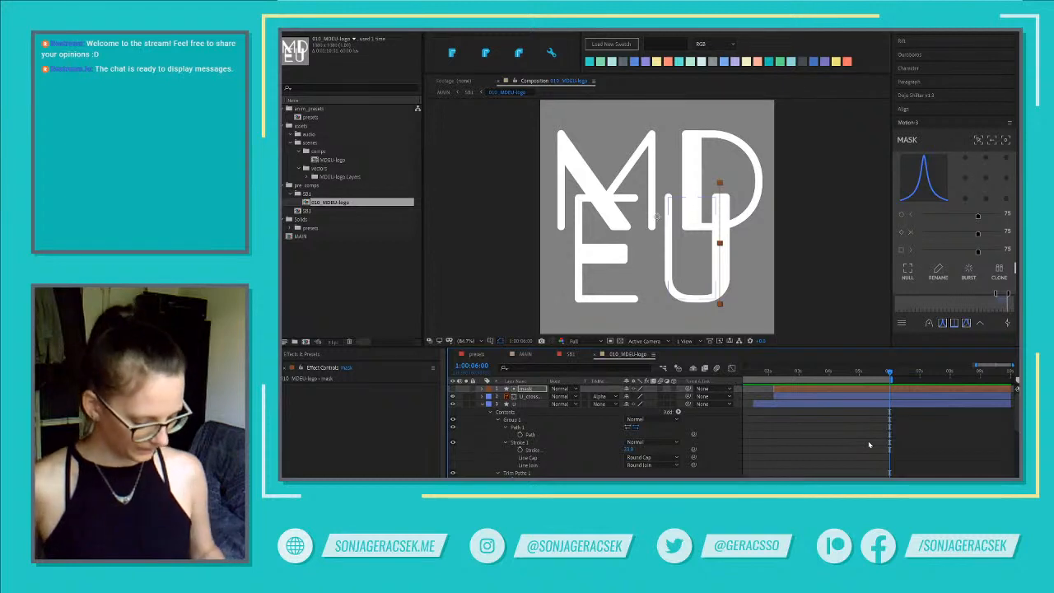
Clear the layer selection and add a blank composition marker at 1:00:06:00
{"action": "key", "text": "alt+KP_Multiply"}
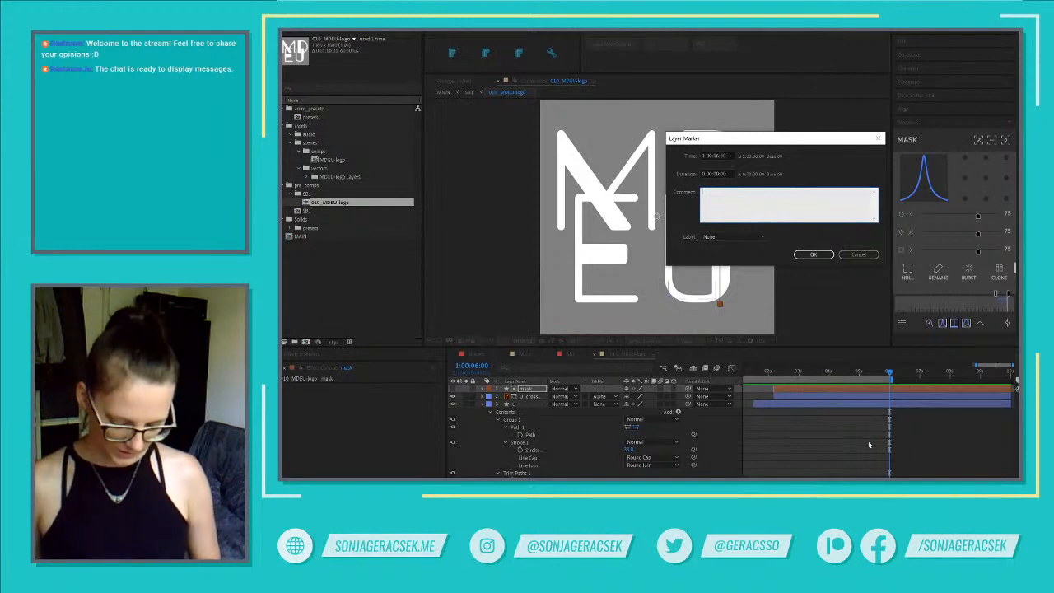
{"action": "key", "text": "Return"}
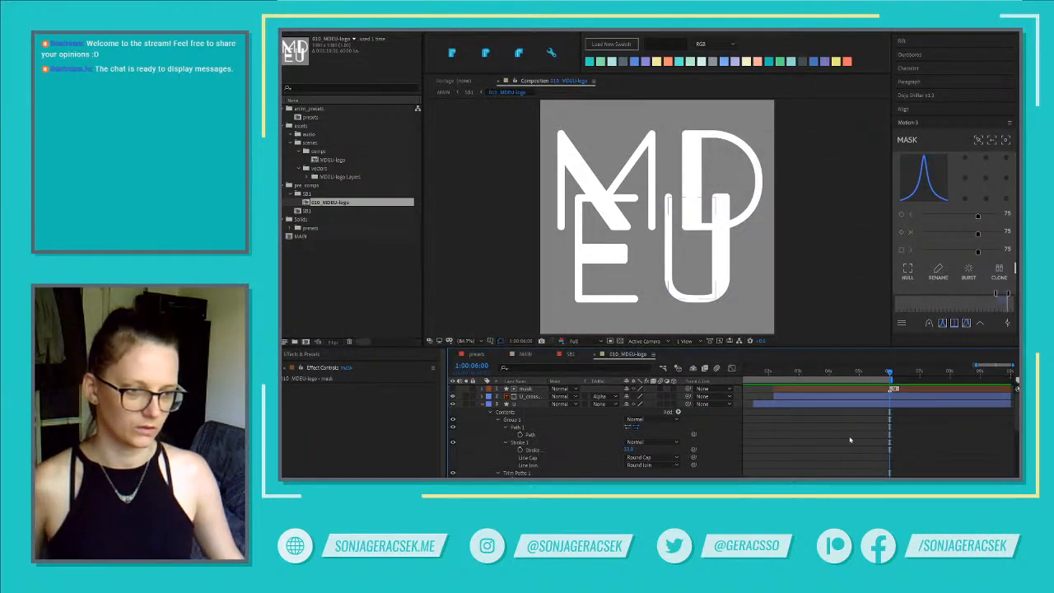
{"action": "left_click", "coordinate": [949, 441]}
{"action": "key", "text": "alt+KP_Multiply"}
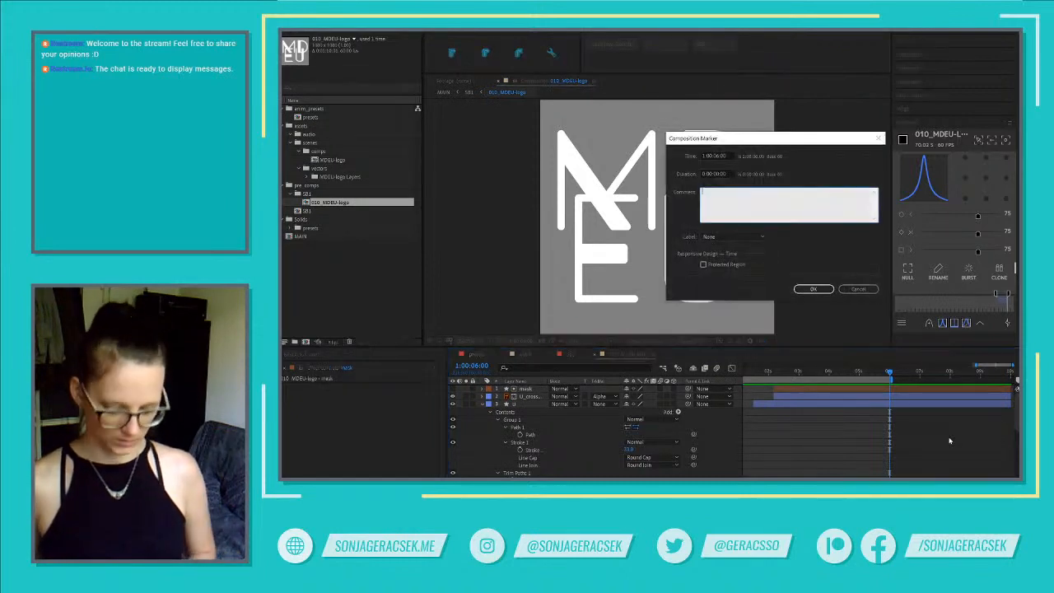
{"action": "key", "text": "Return"}
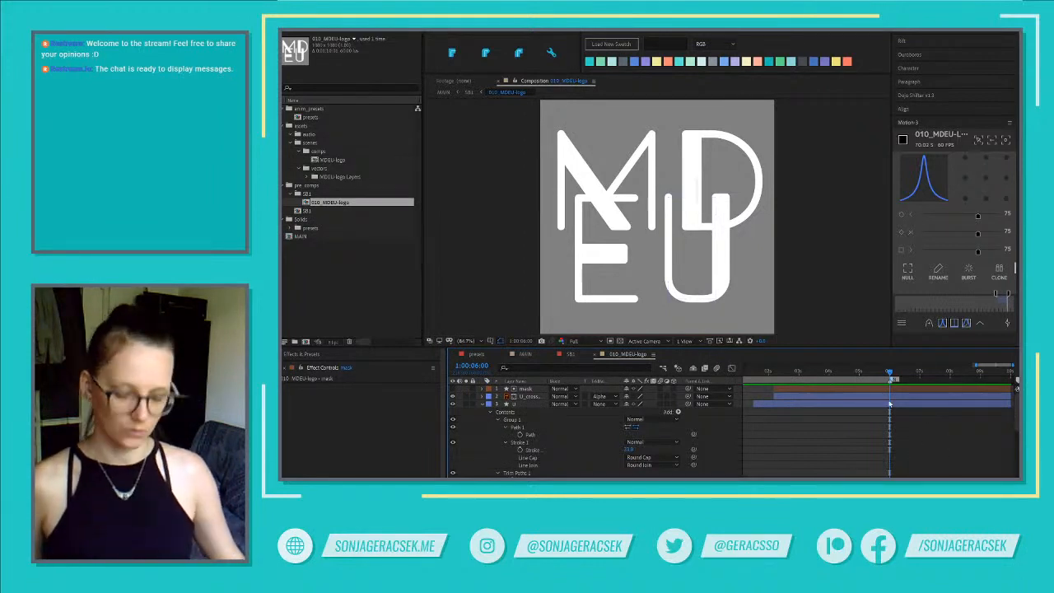
{"action": "key", "text": "alt+KP_Multiply"}
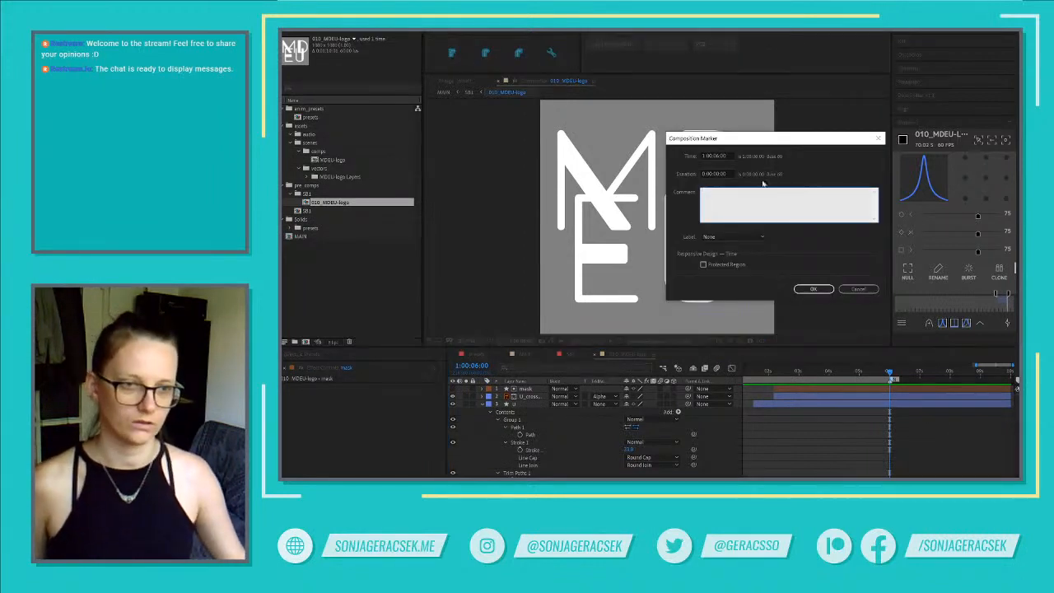
{"action": "left_click", "coordinate": [863, 291]}
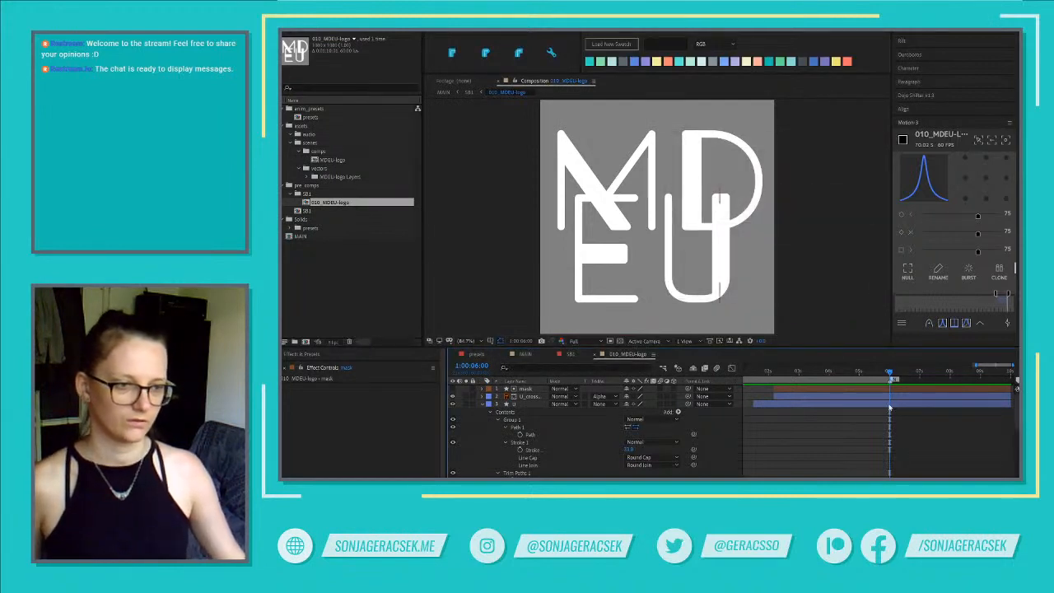
Set the current time to 1:00:03:59 and filter the timeline for trim paths
{"action": "left_click_drag", "start_coordinate": [910, 433], "coordinate": [936, 434]}
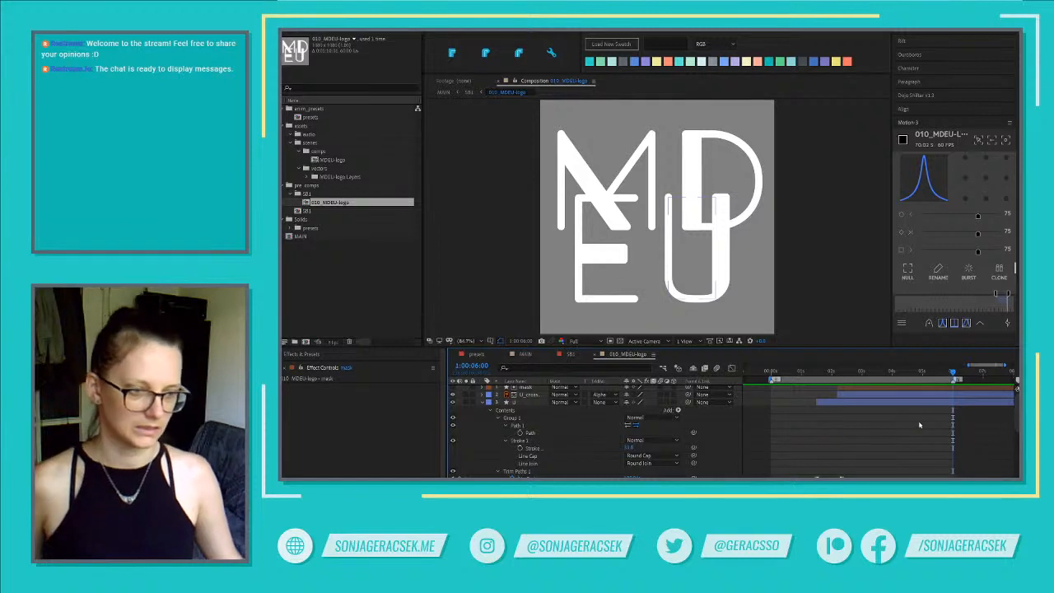
{"action": "left_click_drag", "start_coordinate": [775, 375], "coordinate": [891, 384]}
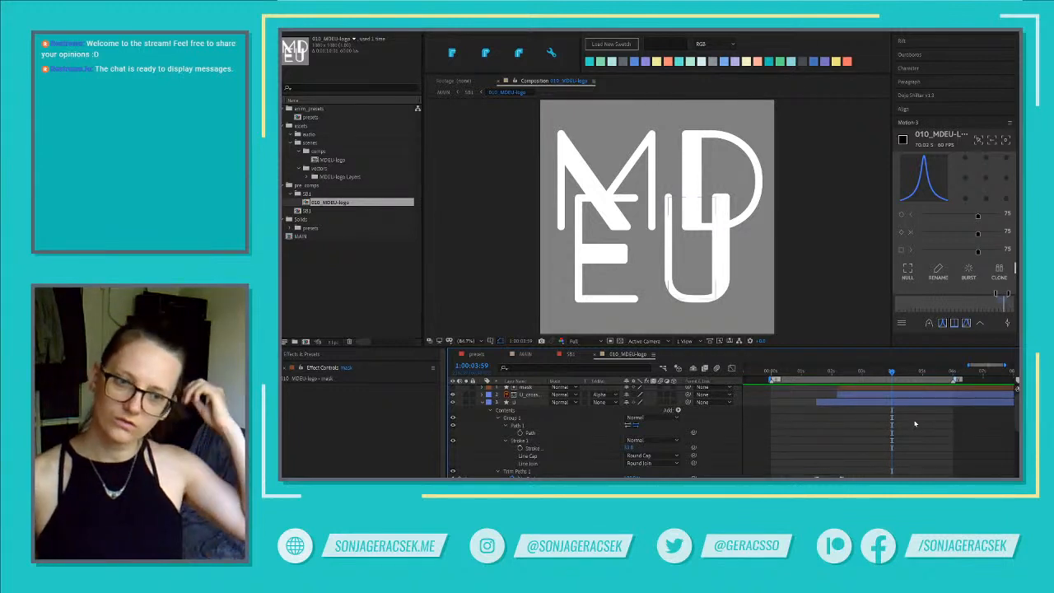
{"action": "key", "text": "u"}
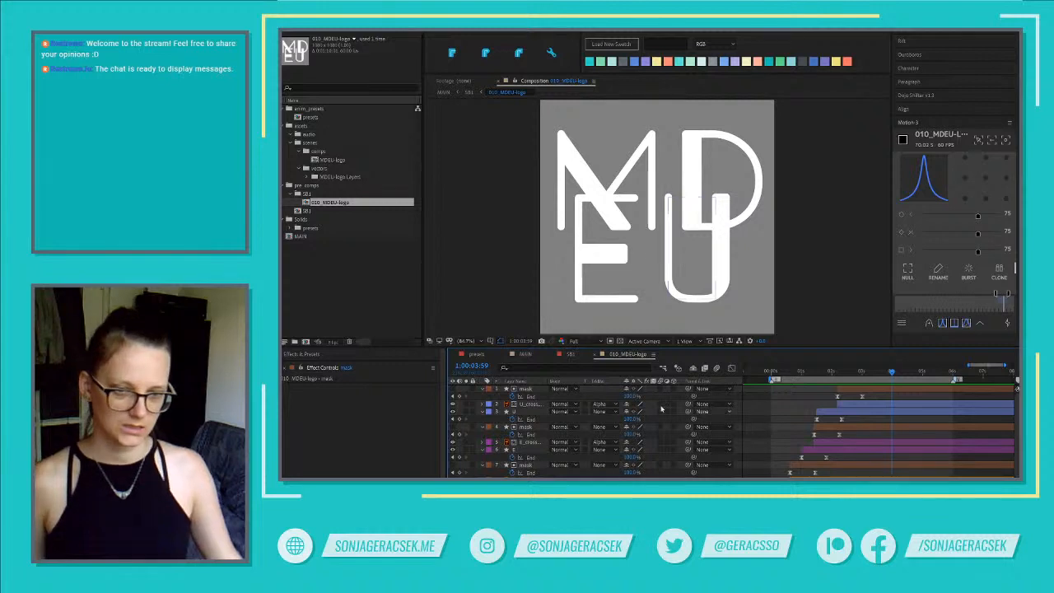
{"action": "left_click", "coordinate": [599, 367]}
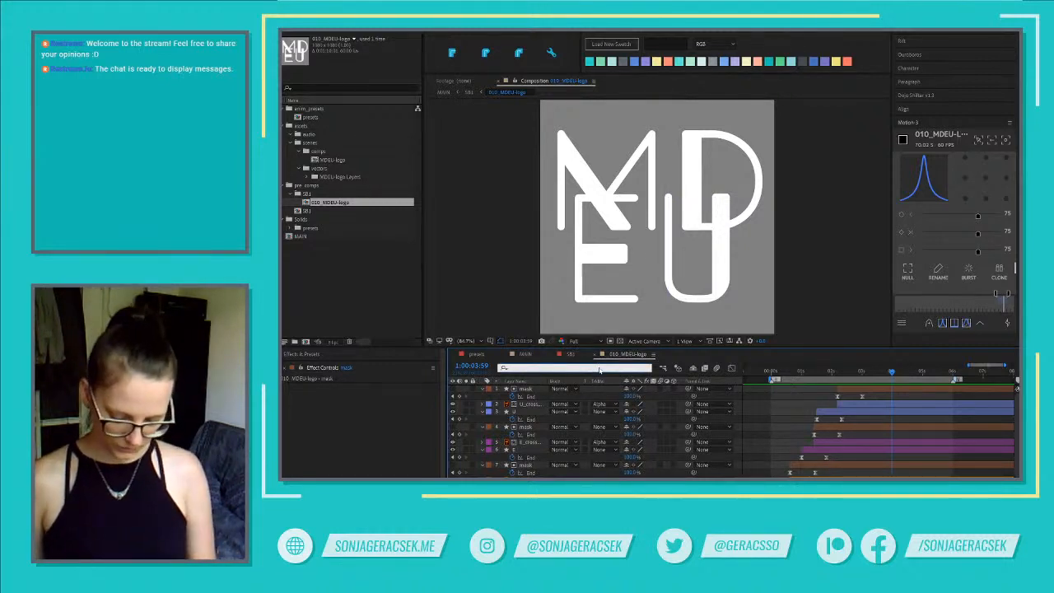
{"action": "type", "text": "trim paths"}
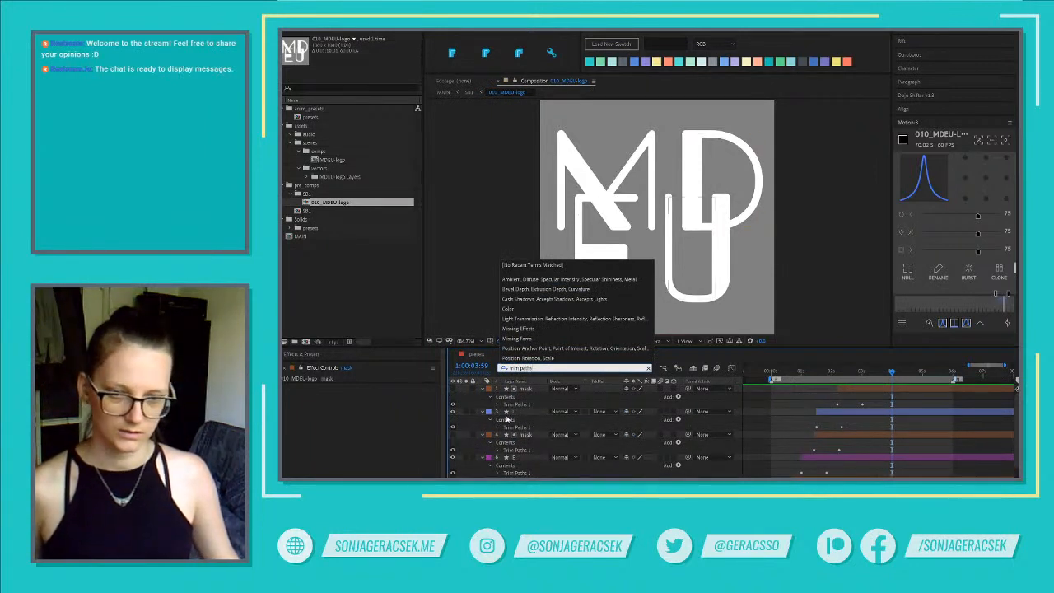
Expand the Trim Paths properties of the filtered letter and mask layers to expose their Start values
{"action": "left_click", "coordinate": [498, 405]}
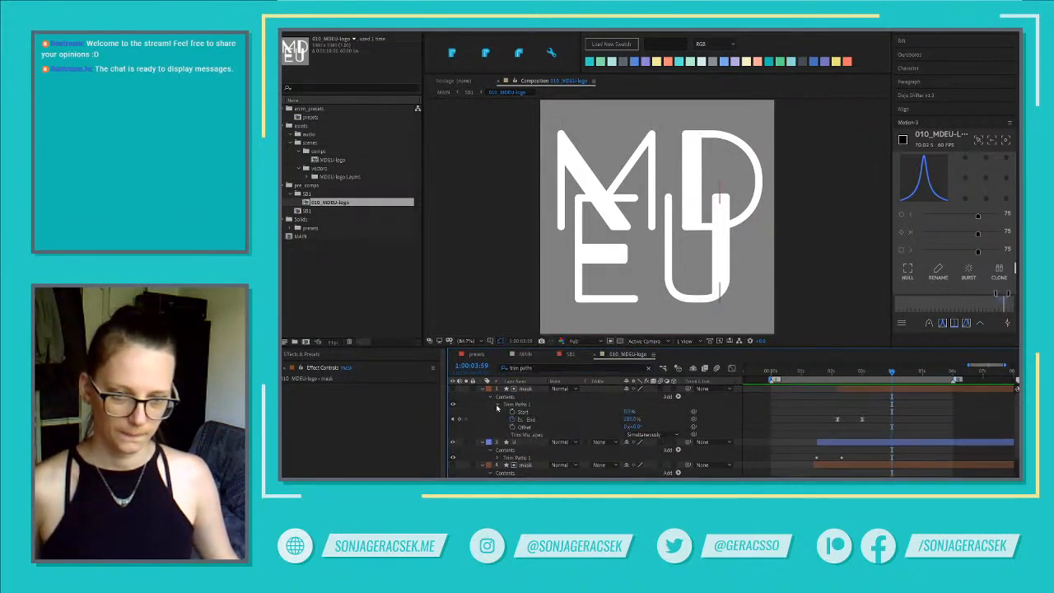
{"action": "left_click", "coordinate": [498, 458]}
{"action": "scroll", "coordinate": [496, 464], "scroll_direction": "down", "scroll_amount": 2}
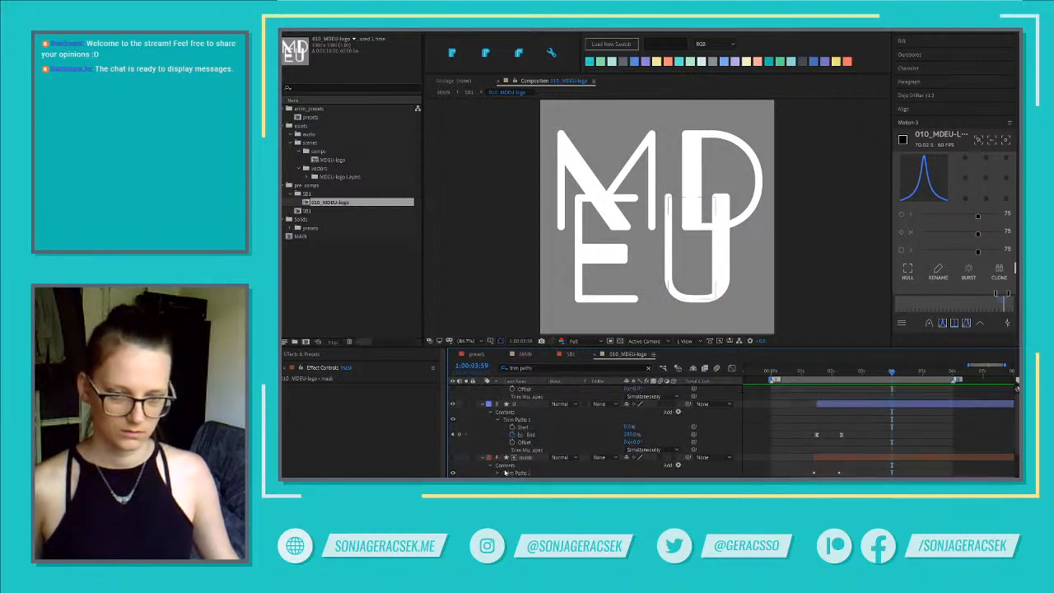
{"action": "left_click", "coordinate": [498, 467]}
{"action": "scroll", "coordinate": [498, 469], "scroll_direction": "down", "scroll_amount": 2}
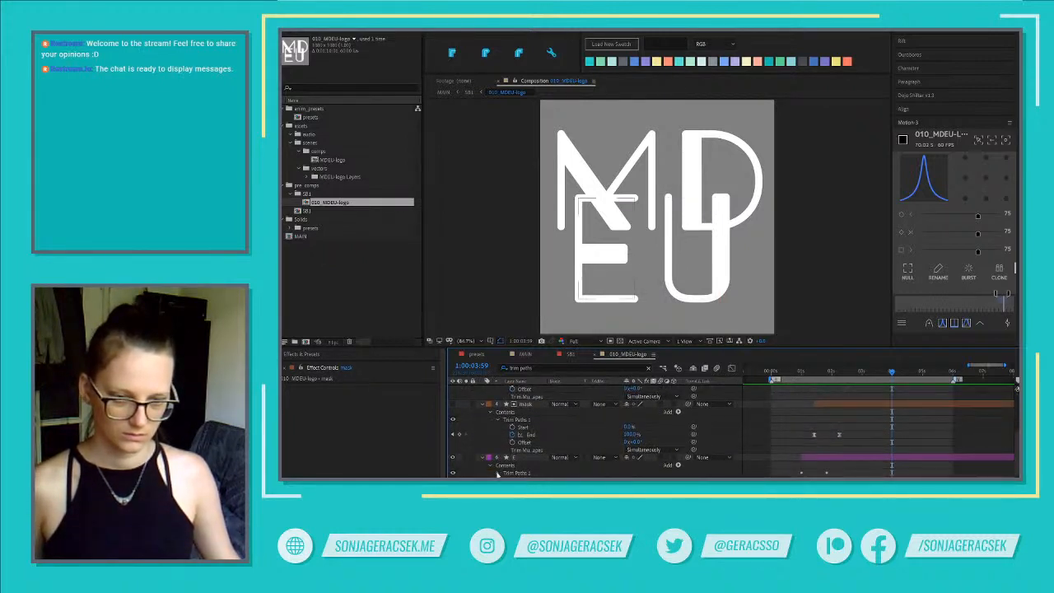
{"action": "left_click", "coordinate": [498, 474]}
{"action": "scroll", "coordinate": [499, 474], "scroll_direction": "down", "scroll_amount": 2}
{"action": "left_click", "coordinate": [498, 474]}
{"action": "scroll", "coordinate": [498, 475], "scroll_direction": "down", "scroll_amount": 2}
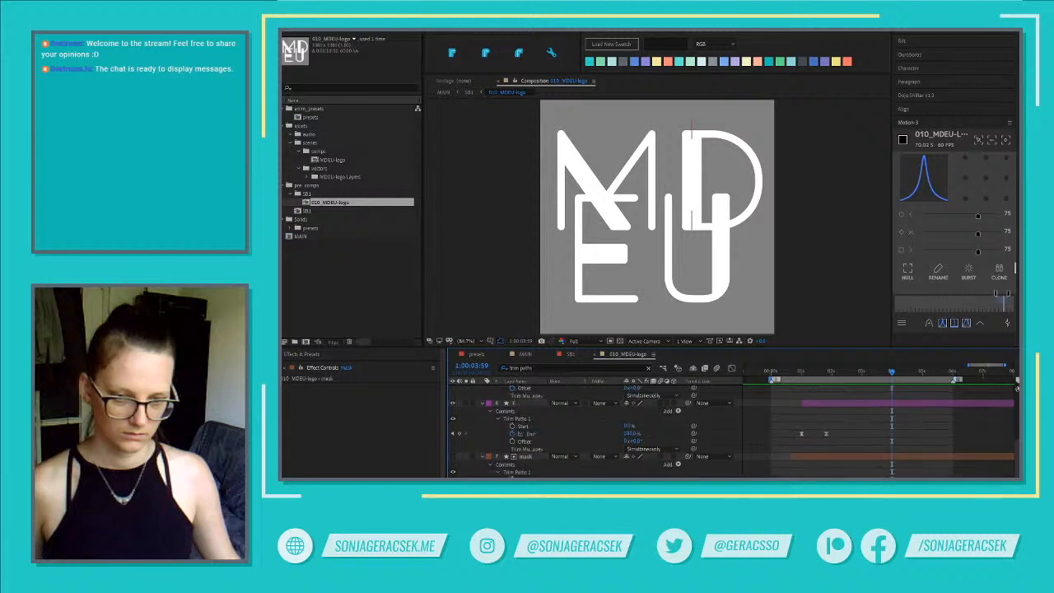
{"action": "scroll", "coordinate": [498, 473], "scroll_direction": "down", "scroll_amount": 2}
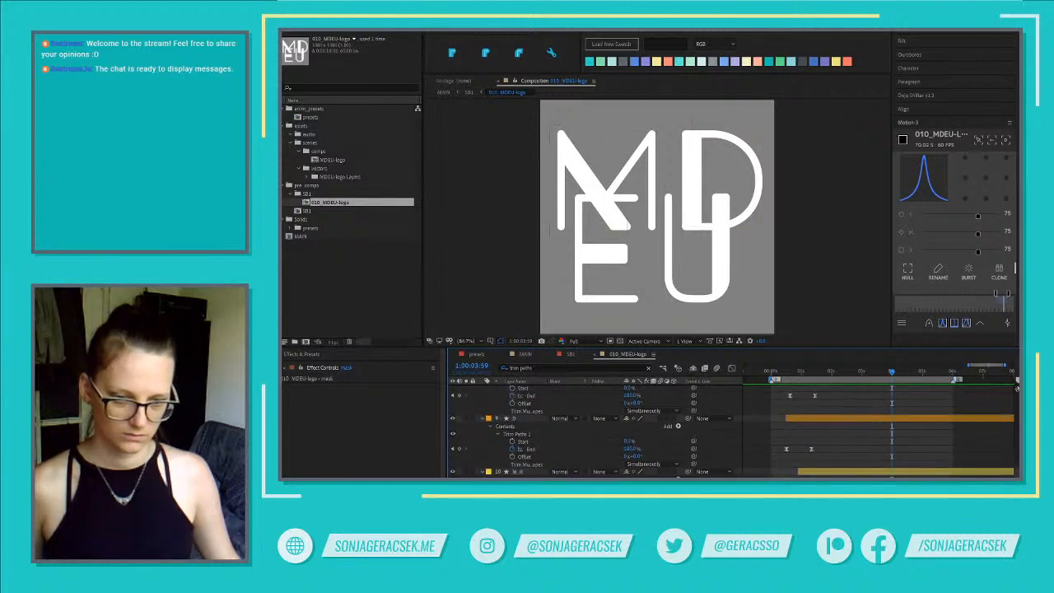
{"action": "left_click", "coordinate": [498, 471]}
{"action": "scroll", "coordinate": [498, 471], "scroll_direction": "down", "scroll_amount": 2}
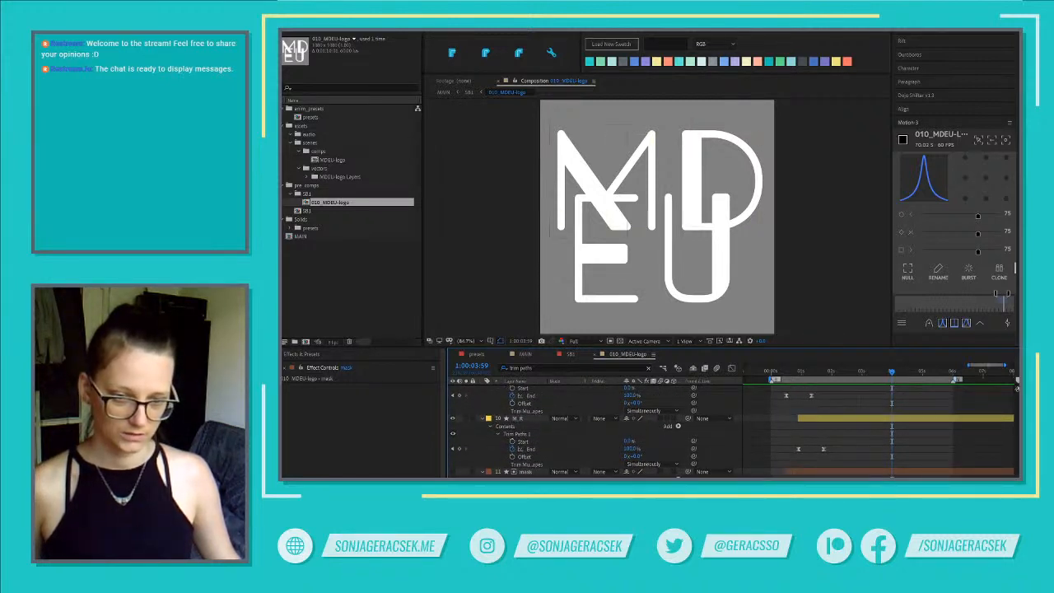
{"action": "scroll", "coordinate": [498, 471], "scroll_direction": "down", "scroll_amount": 2}
{"action": "scroll", "coordinate": [499, 471], "scroll_direction": "down", "scroll_amount": 2}
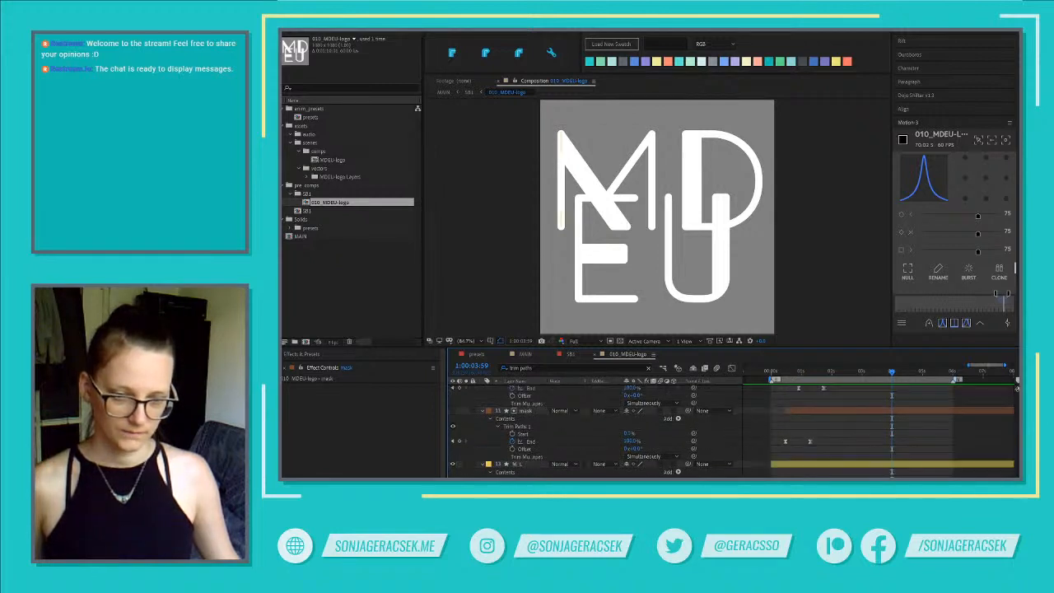
Select the Trim Paths Start property on the M, D and E letter layers and their masks, and show only those properties
{"action": "left_click", "coordinate": [518, 464]}
{"action": "left_click", "coordinate": [525, 434], "text": "ctrl"}
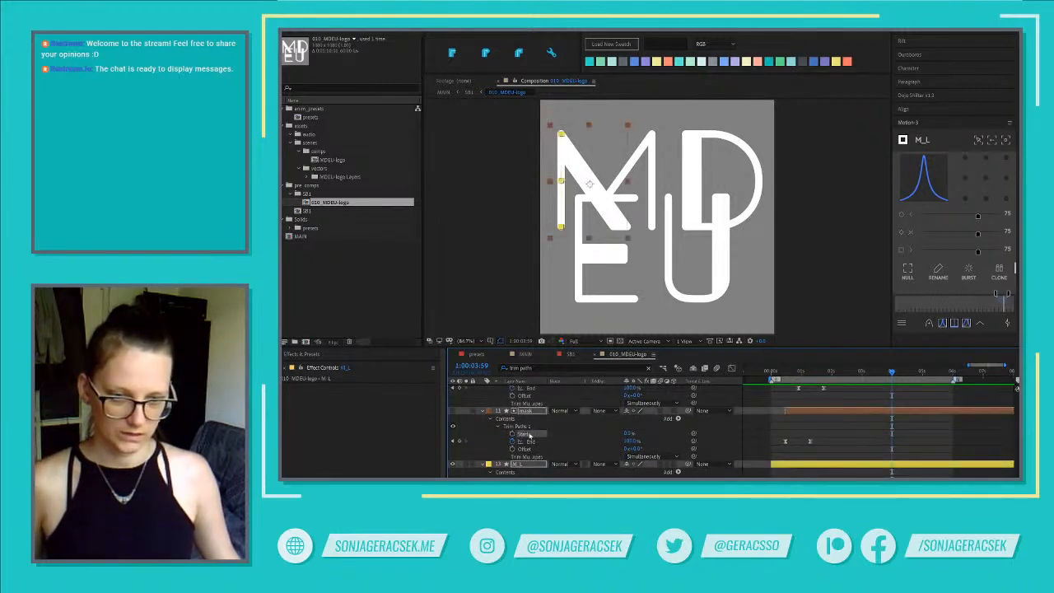
{"action": "scroll", "coordinate": [528, 441], "scroll_direction": "up", "scroll_amount": 3}
{"action": "scroll", "coordinate": [527, 441], "scroll_direction": "up", "scroll_amount": 2}
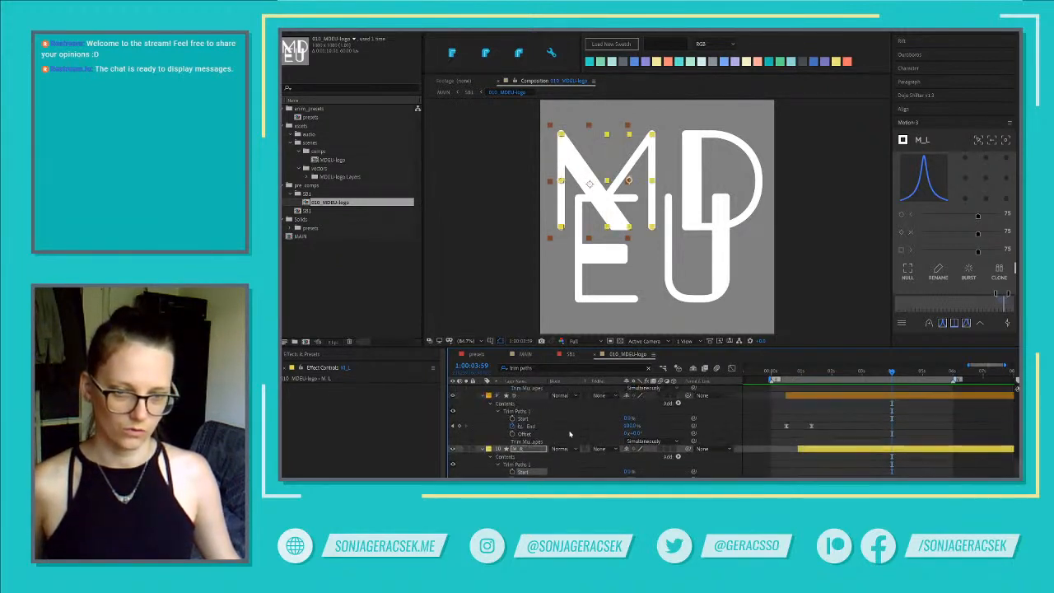
{"action": "left_click", "coordinate": [531, 426], "text": "ctrl"}
{"action": "left_click", "coordinate": [525, 420], "text": "ctrl"}
{"action": "scroll", "coordinate": [562, 430], "scroll_direction": "up", "scroll_amount": 3}
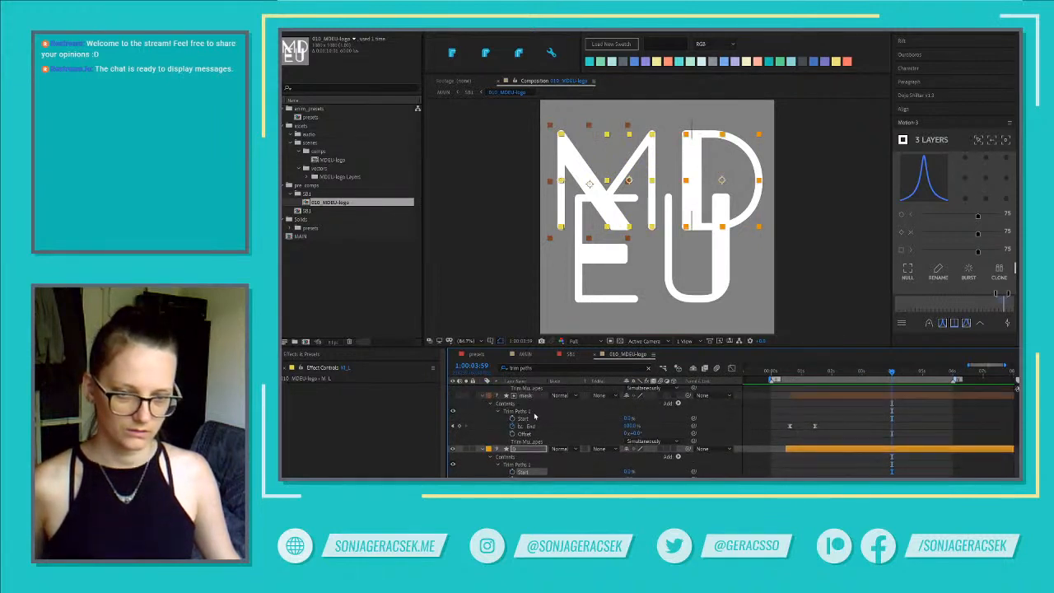
{"action": "left_click", "coordinate": [526, 419], "text": "ctrl"}
{"action": "scroll", "coordinate": [562, 429], "scroll_direction": "up", "scroll_amount": 1}
{"action": "scroll", "coordinate": [562, 428], "scroll_direction": "up", "scroll_amount": 1}
{"action": "left_click", "coordinate": [550, 433], "text": "ctrl"}
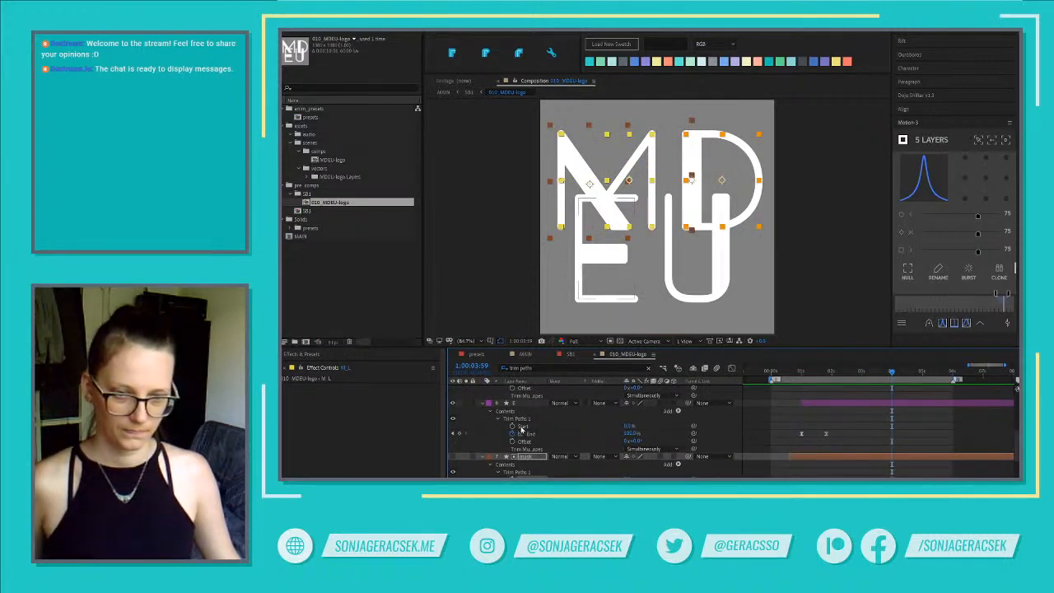
{"action": "left_click", "coordinate": [520, 427], "text": "ctrl"}
{"action": "scroll", "coordinate": [522, 420], "scroll_direction": "up", "scroll_amount": 2}
{"action": "left_click", "coordinate": [524, 411], "text": "ctrl"}
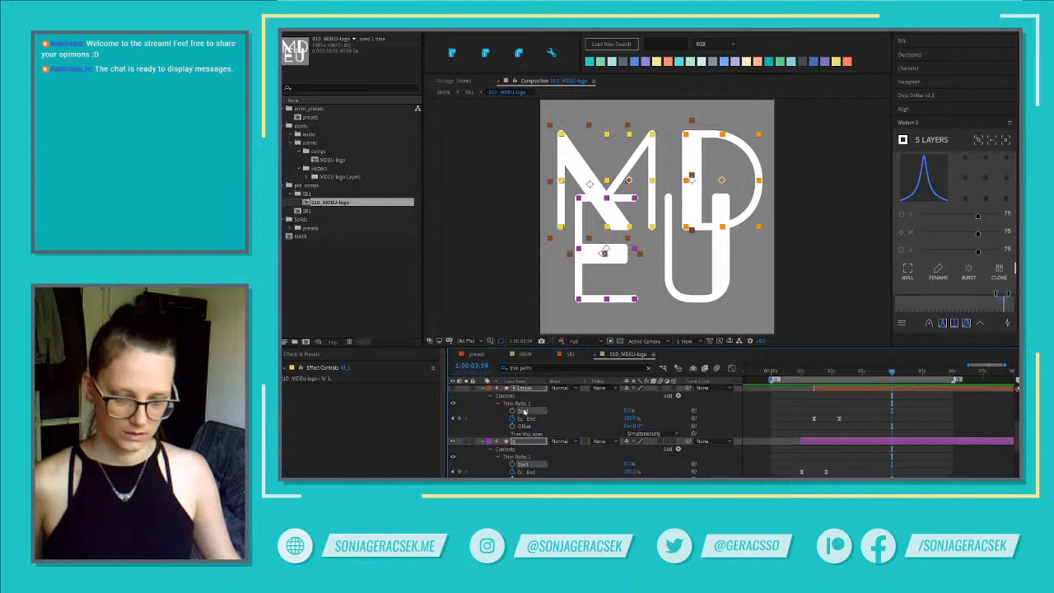
{"action": "key", "text": "s"}
{"action": "key", "text": "s"}
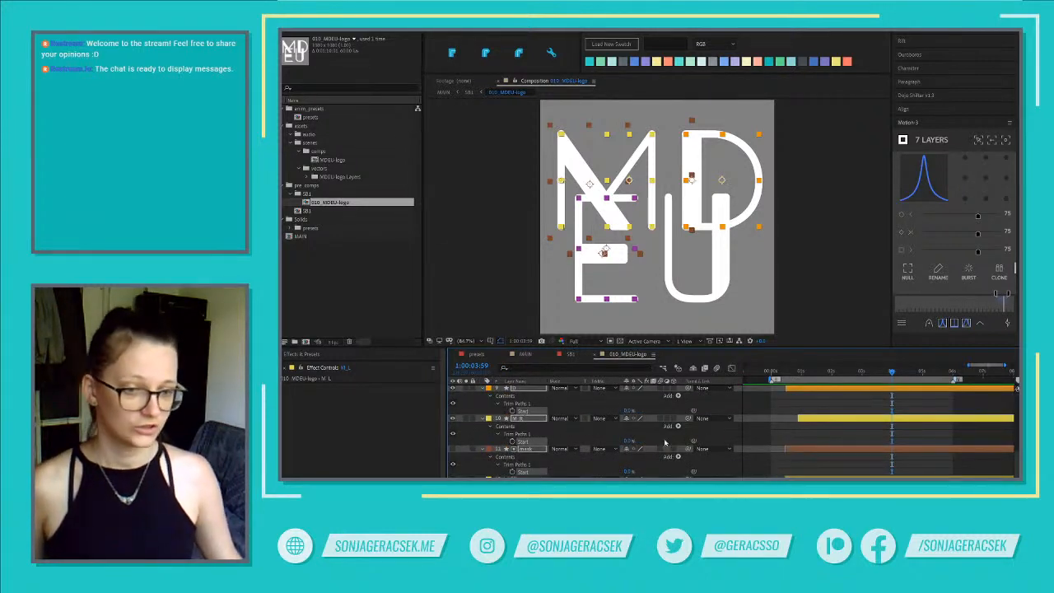
Keyframe Trim Paths Start on the selected layers at 1:00:03:59, and set the D layer's Start to 100% at 1:00:04:49
{"action": "left_click", "coordinate": [511, 411]}
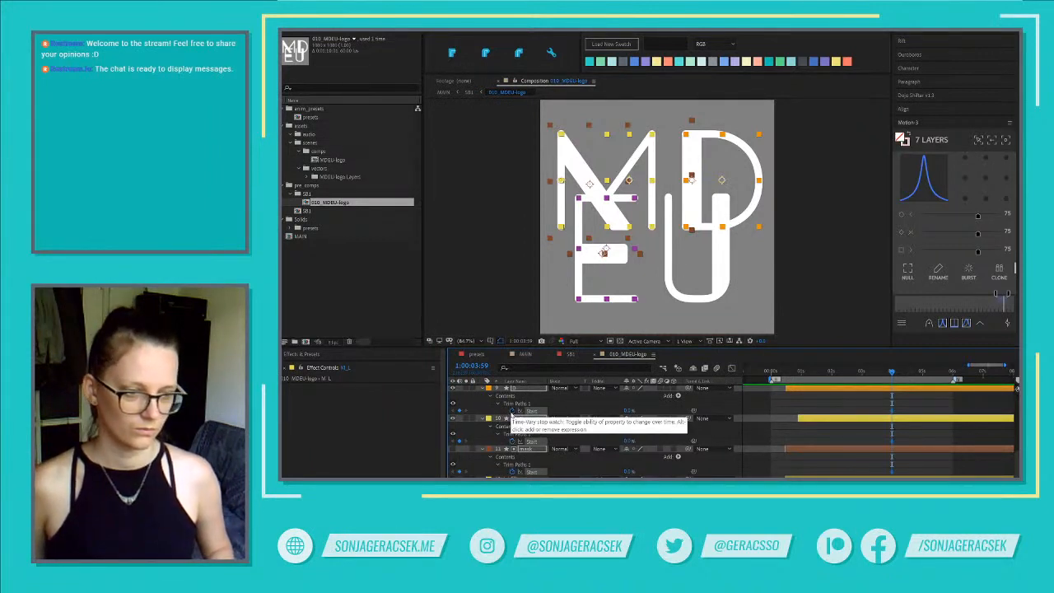
{"action": "key", "text": "space"}
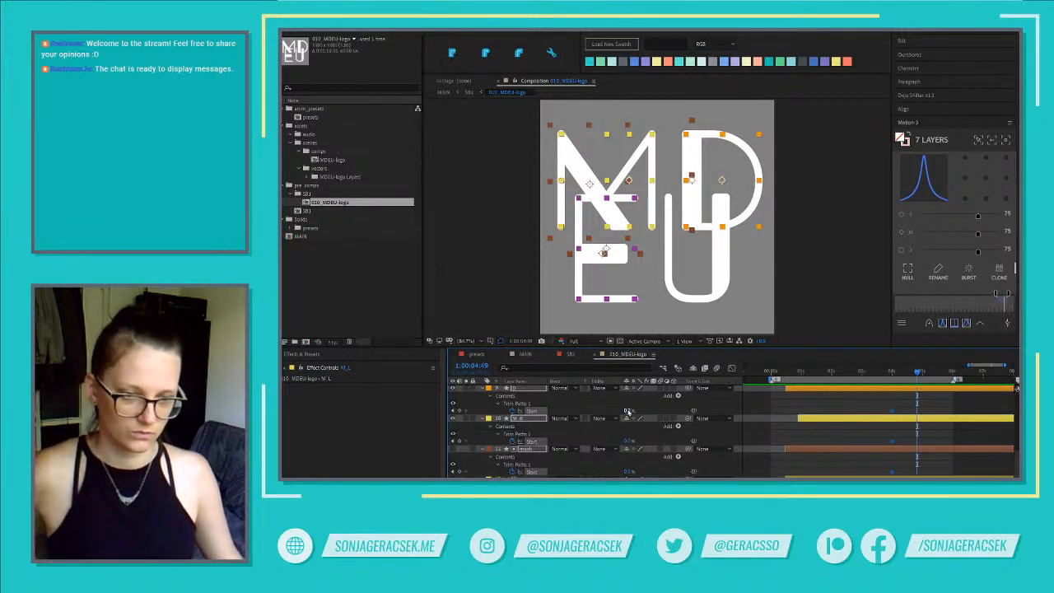
{"action": "left_click_drag", "start_coordinate": [628, 410], "coordinate": [687, 405]}
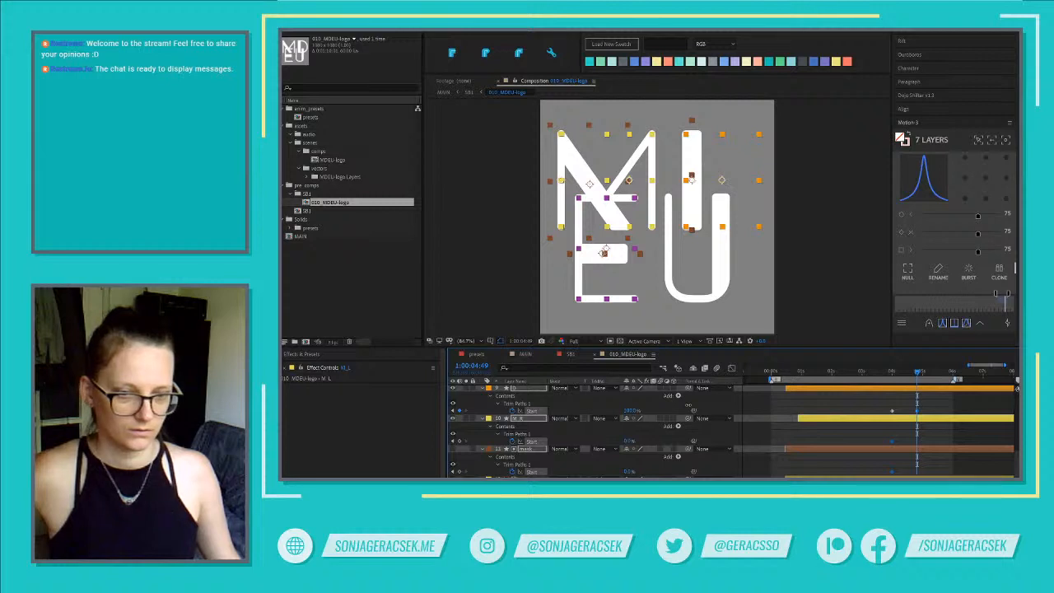
{"action": "left_click", "coordinate": [631, 410]}
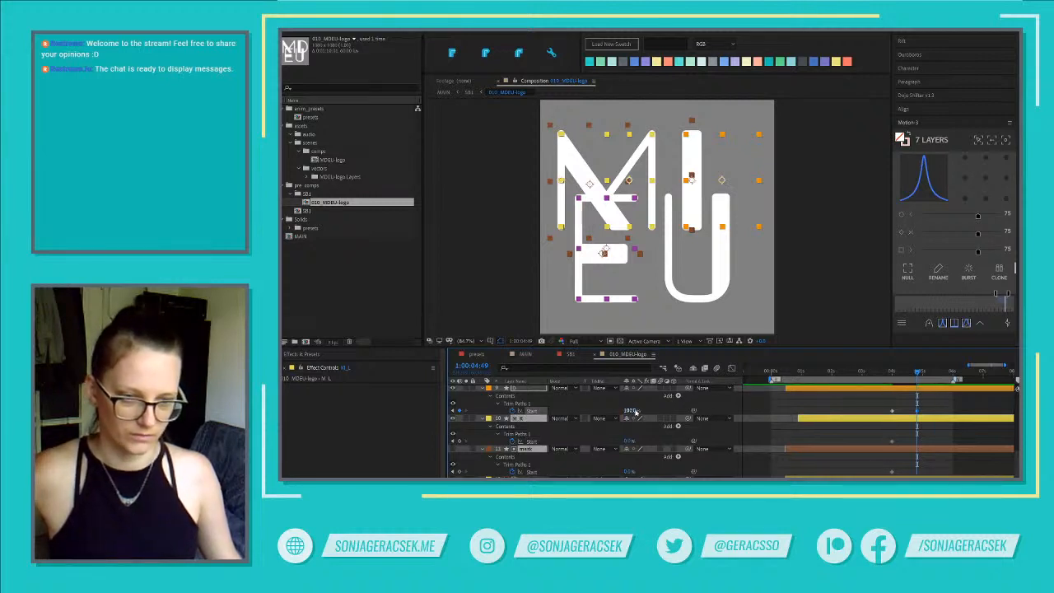
{"action": "type", "text": "100"}
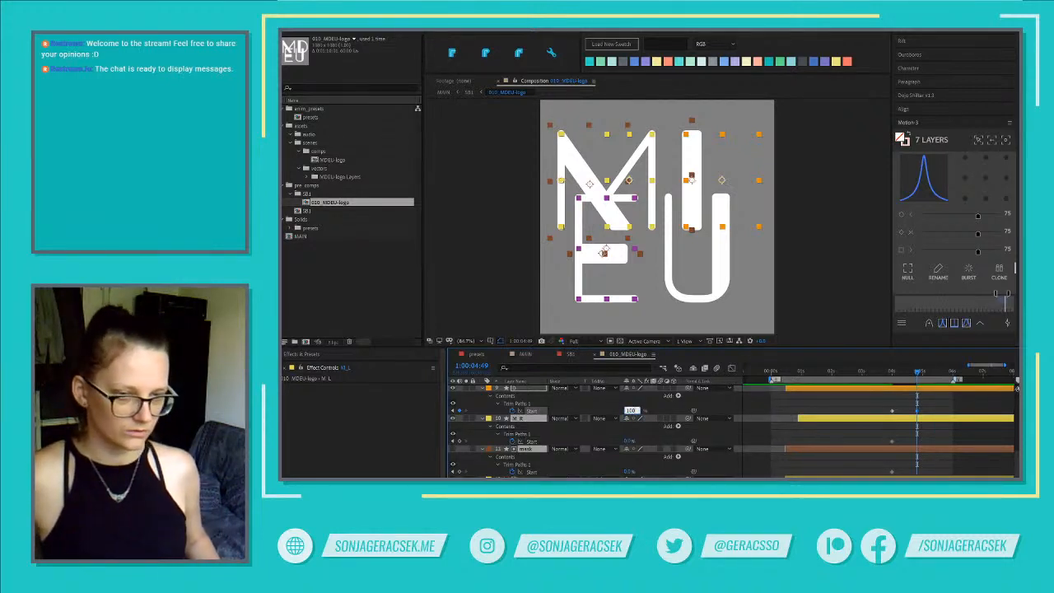
{"action": "key", "text": "Return"}
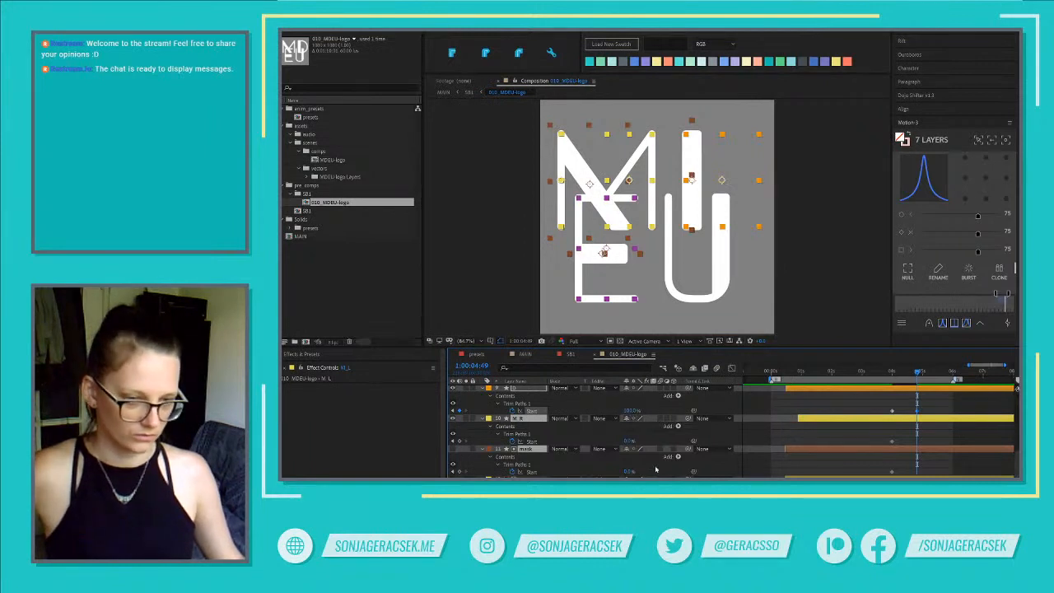
Set the Trim Paths Start of layer 10, the M's other stroke, to 100% at the current time
{"action": "left_click", "coordinate": [629, 442]}
{"action": "type", "text": "00"}
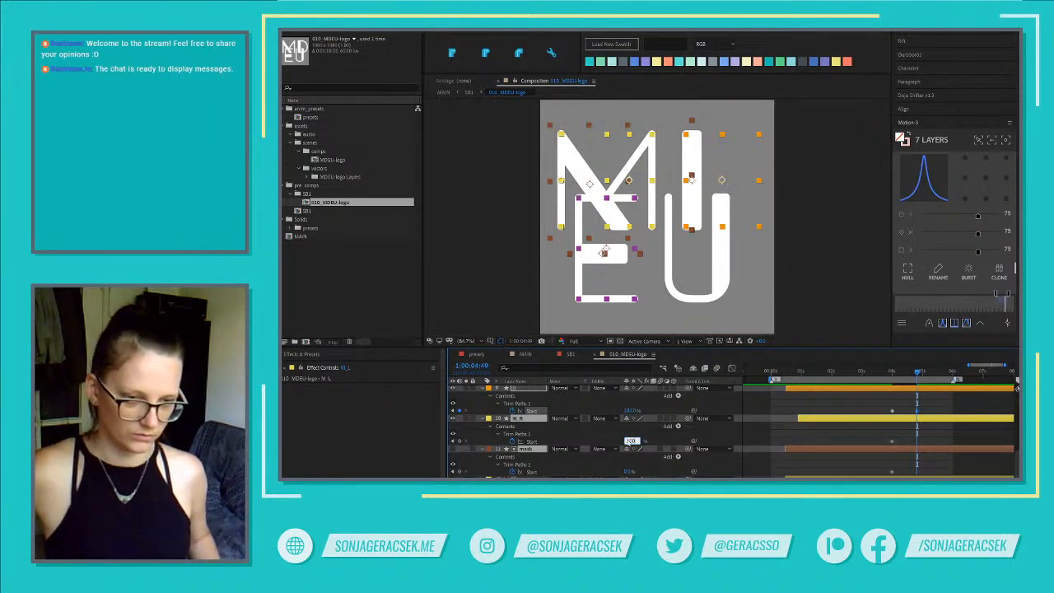
{"action": "key", "text": "Return"}
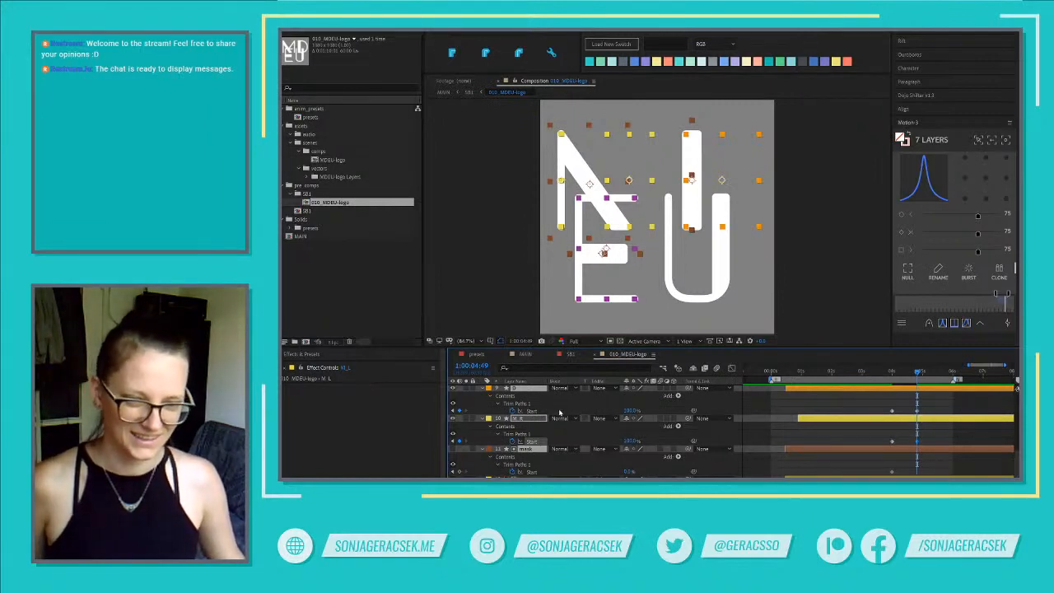
{"action": "left_click_drag", "start_coordinate": [560, 411], "coordinate": [530, 476]}
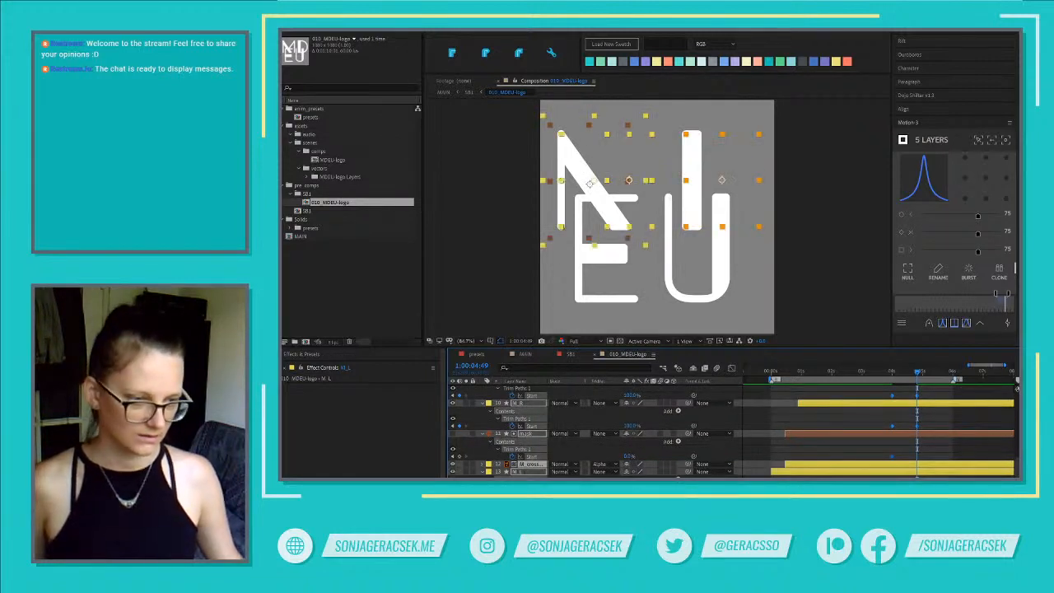
{"action": "scroll", "coordinate": [979, 436], "scroll_direction": "up", "scroll_amount": 4}
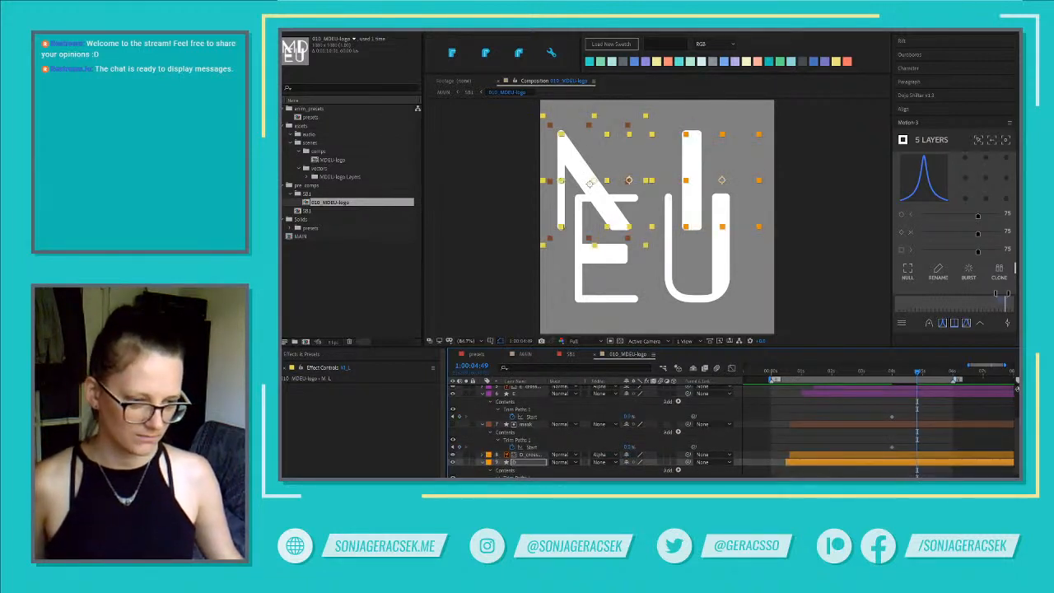
{"action": "left_click", "coordinate": [537, 447], "text": "ctrl"}
{"action": "left_click", "coordinate": [535, 417], "text": "ctrl"}
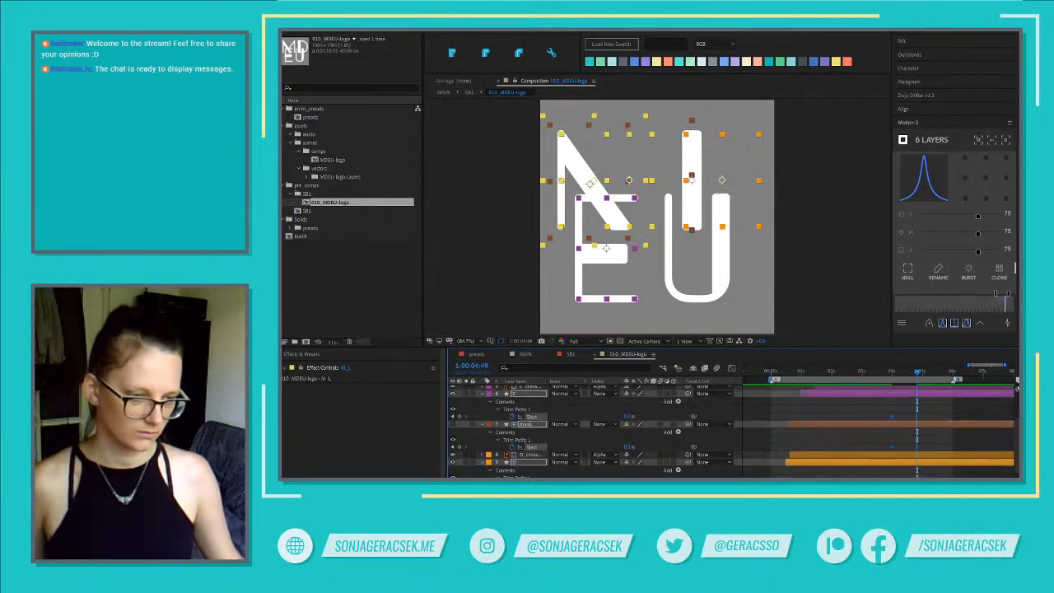
Copy the D layer's Start keyframes onto the Start properties of the E layer and the remaining layers below it
{"action": "left_click", "coordinate": [940, 462]}
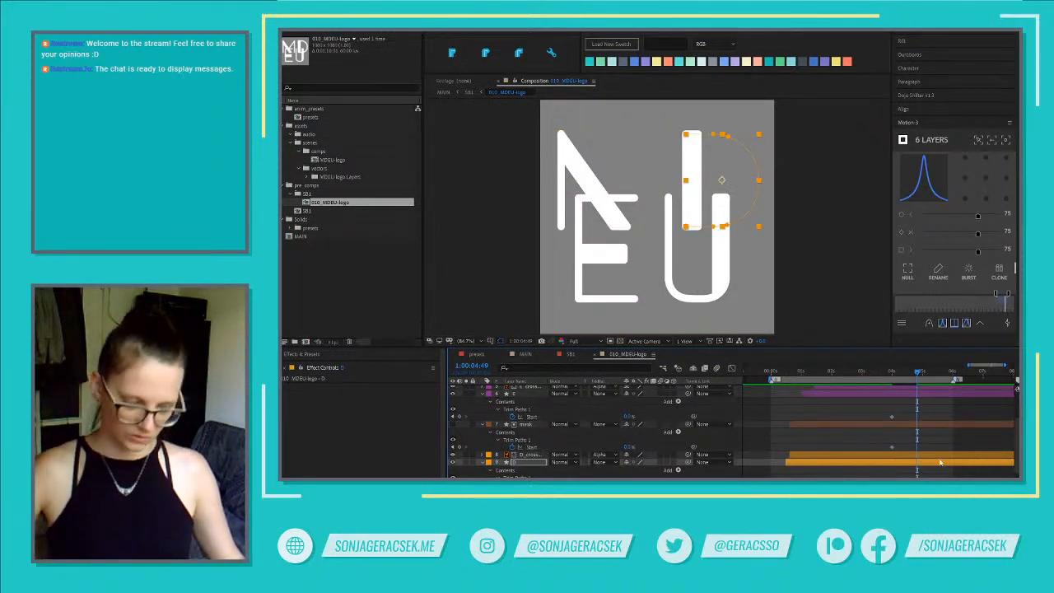
{"action": "left_click", "coordinate": [535, 417]}
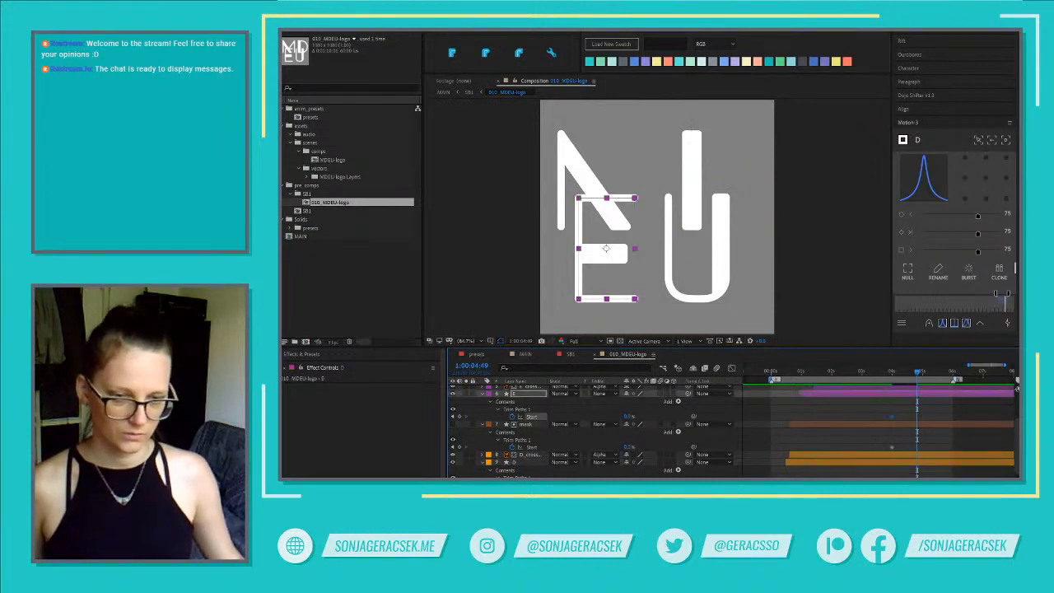
{"action": "left_click_drag", "start_coordinate": [558, 418], "coordinate": [535, 475]}
{"action": "key", "text": "ctrl+v"}
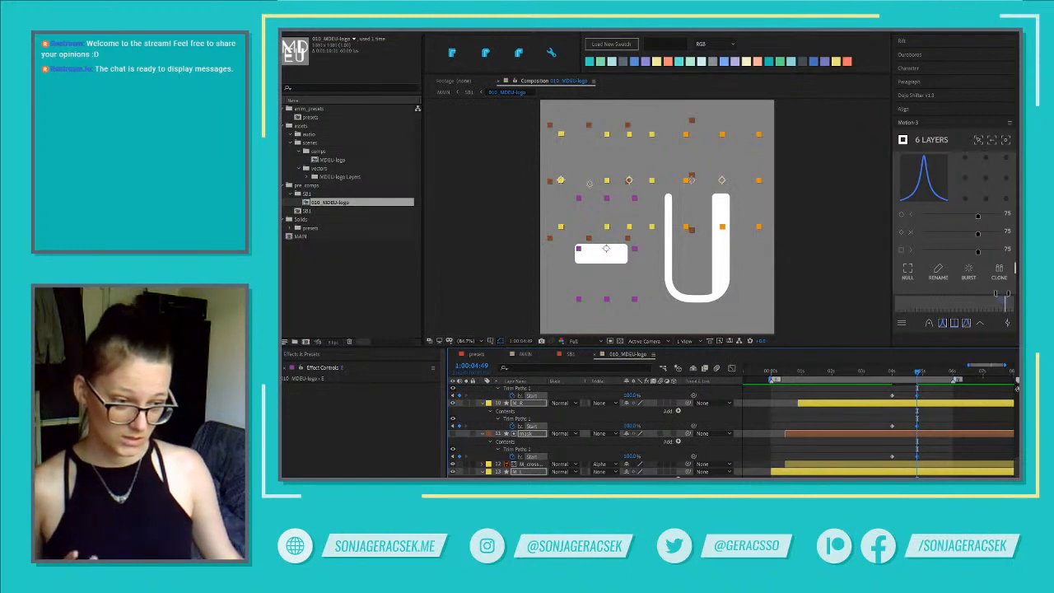
Examine the U crossbar layer's keyframed and modified properties for a Trim Paths Start
{"action": "scroll", "coordinate": [594, 432], "scroll_direction": "up", "scroll_amount": 5}
{"action": "scroll", "coordinate": [595, 432], "scroll_direction": "up", "scroll_amount": 2}
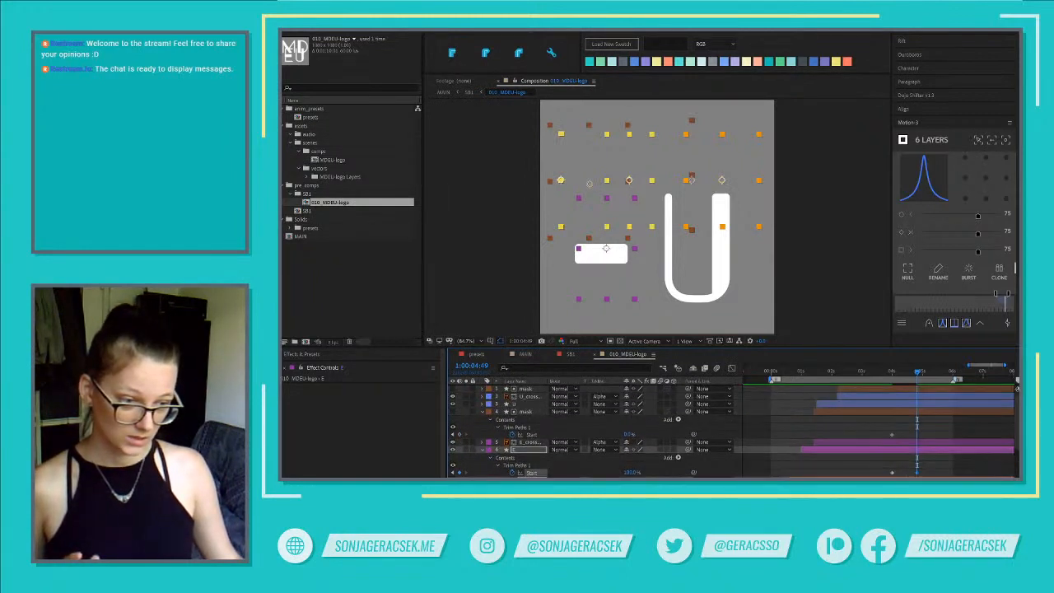
{"action": "left_click", "coordinate": [921, 398]}
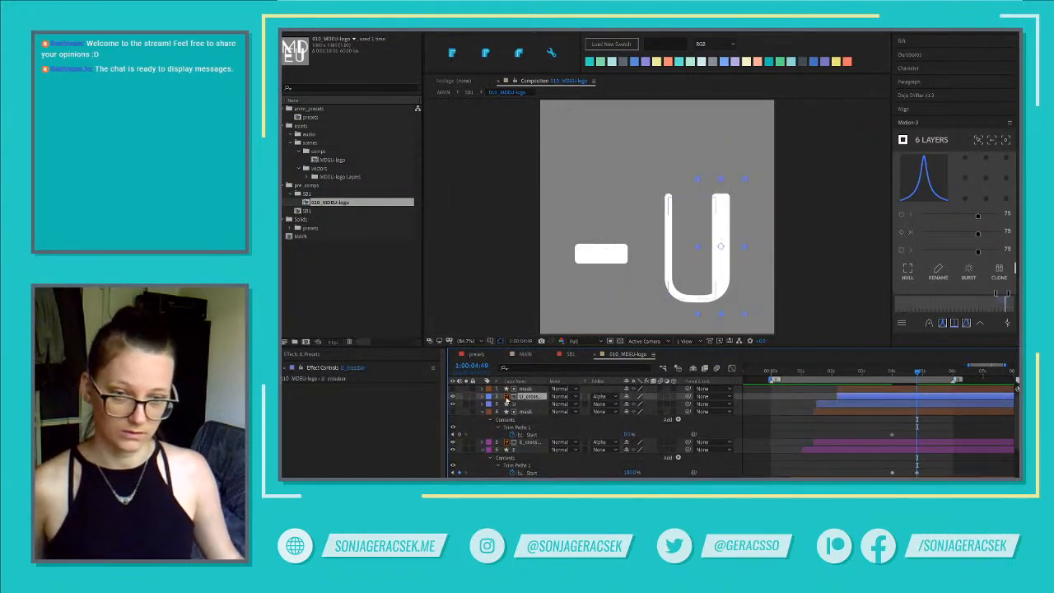
{"action": "key", "text": "u"}
{"action": "key", "text": "u"}
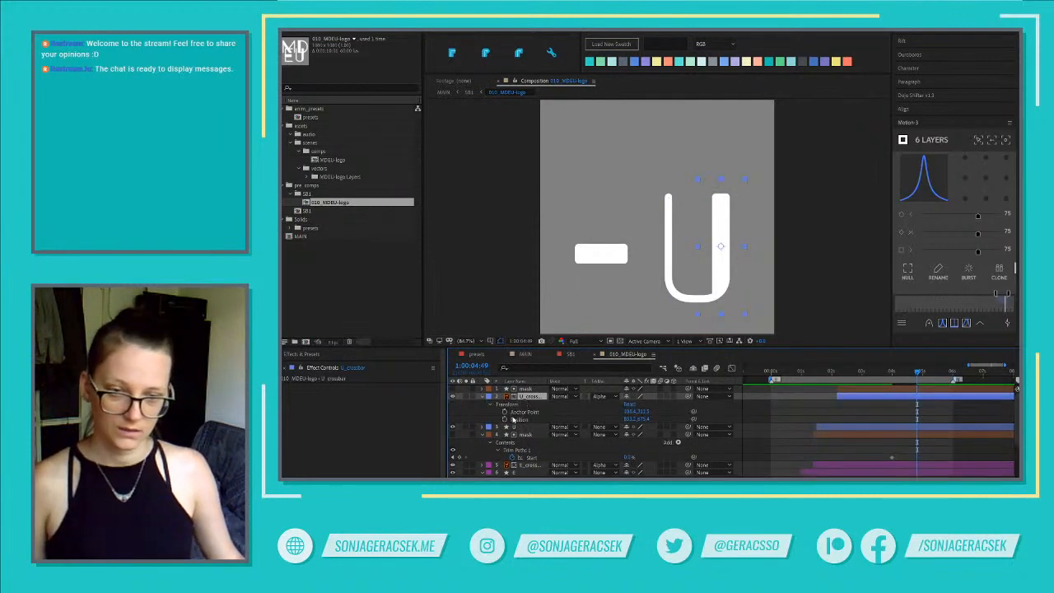
{"action": "key", "text": "u"}
{"action": "left_click", "coordinate": [528, 390]}
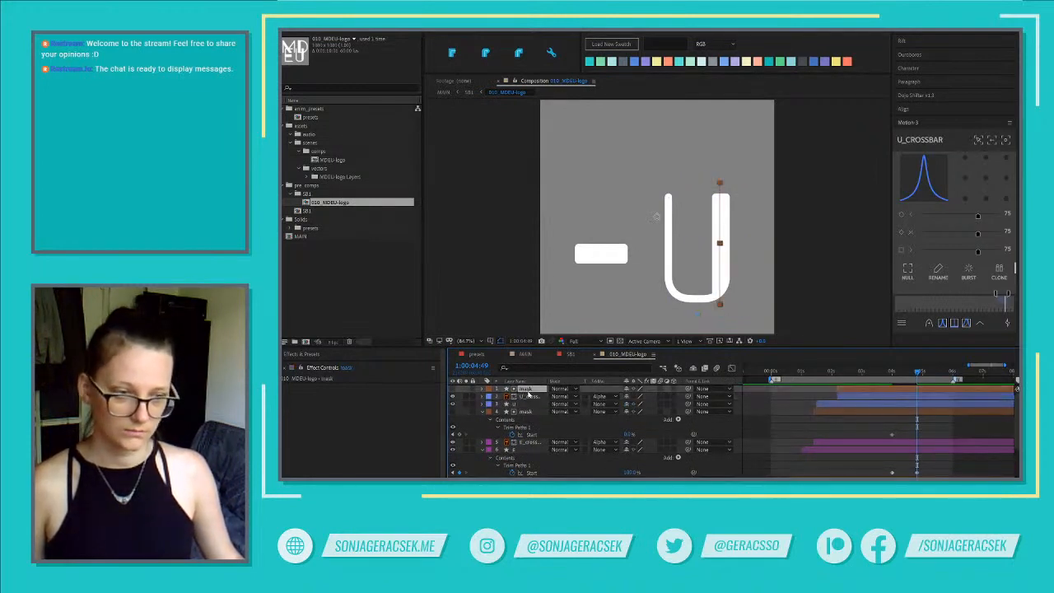
{"action": "left_click", "coordinate": [530, 397]}
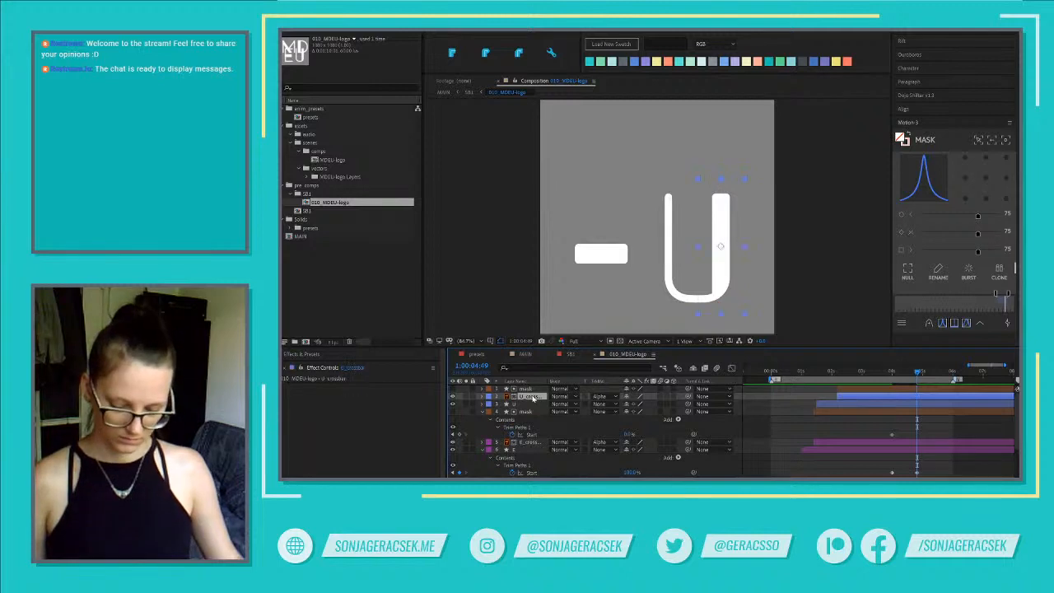
{"action": "key", "text": "u"}
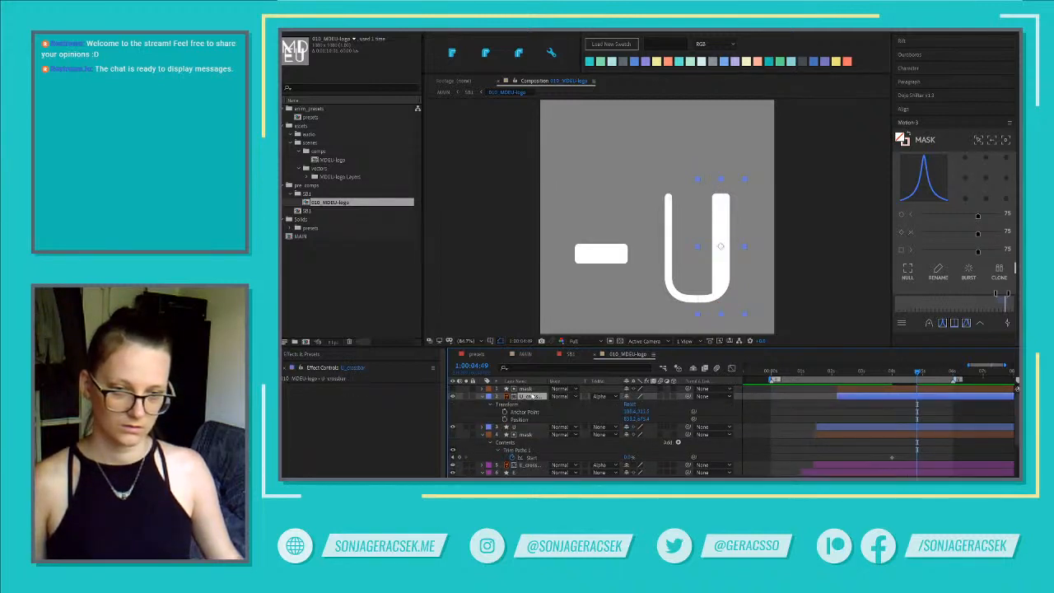
Show only the Trim Paths Start property for the topmost mask layer and collapse the U crossbar layer
{"action": "left_click", "coordinate": [528, 388]}
{"action": "key", "text": "u"}
{"action": "key", "text": "u"}
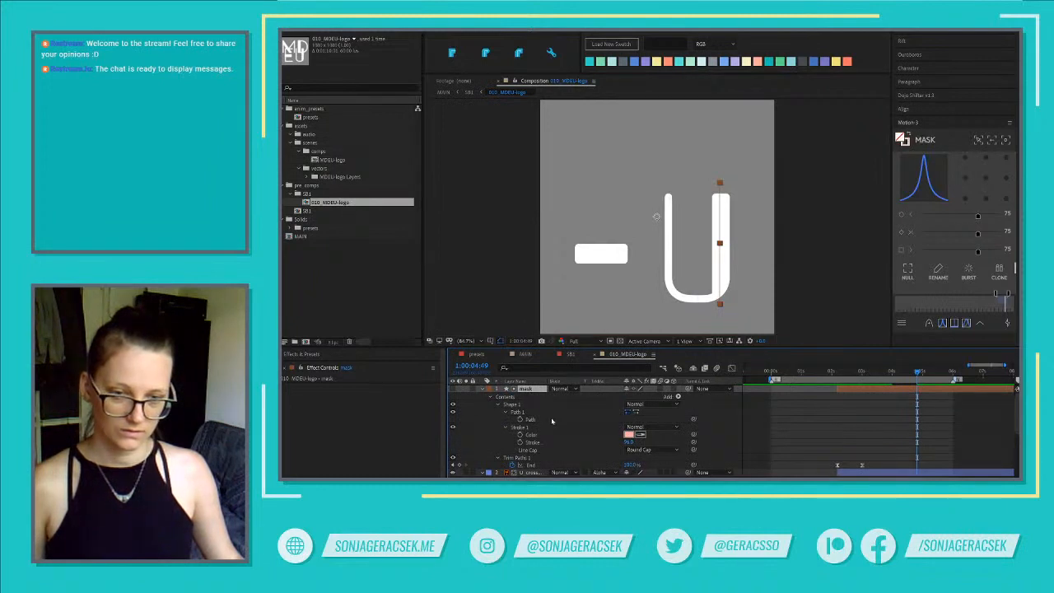
{"action": "left_click", "coordinate": [499, 458]}
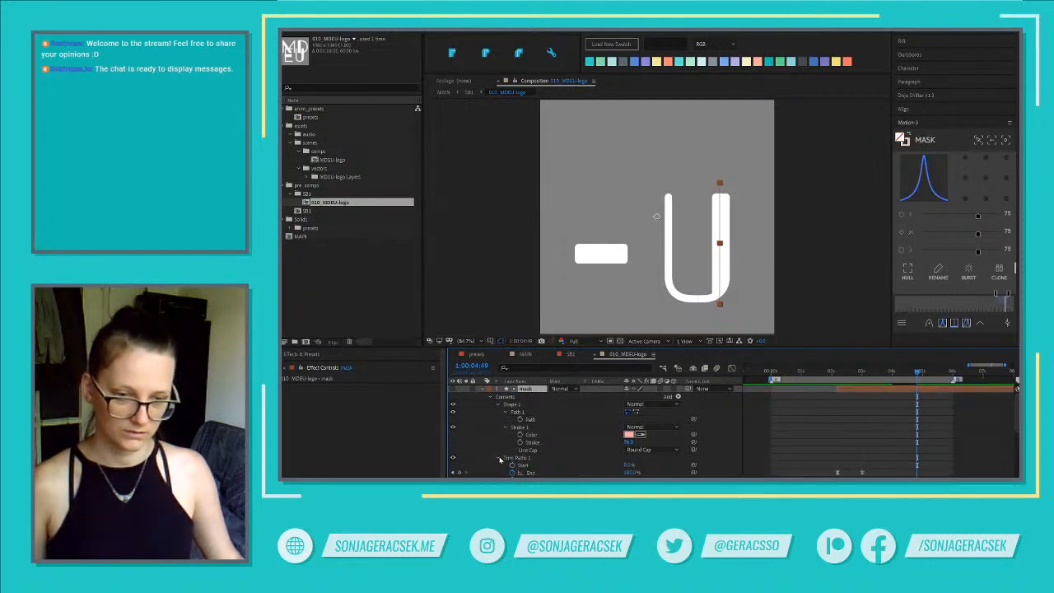
{"action": "scroll", "coordinate": [499, 453], "scroll_direction": "down", "scroll_amount": 3}
{"action": "left_click", "coordinate": [525, 412]}
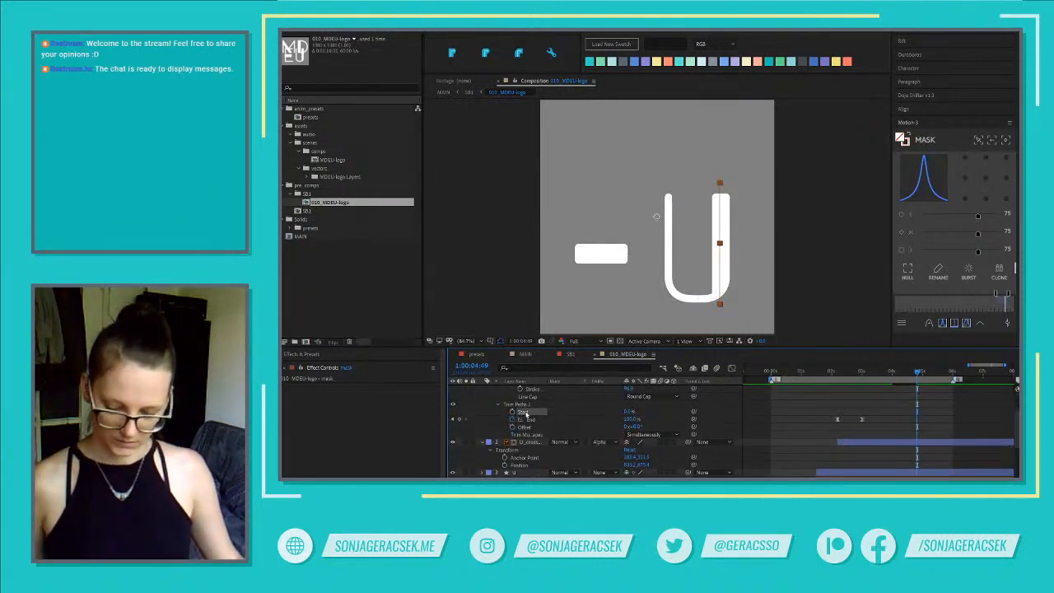
{"action": "key", "text": "s"}
{"action": "key", "text": "s"}
{"action": "scroll", "coordinate": [531, 414], "scroll_direction": "up", "scroll_amount": 1}
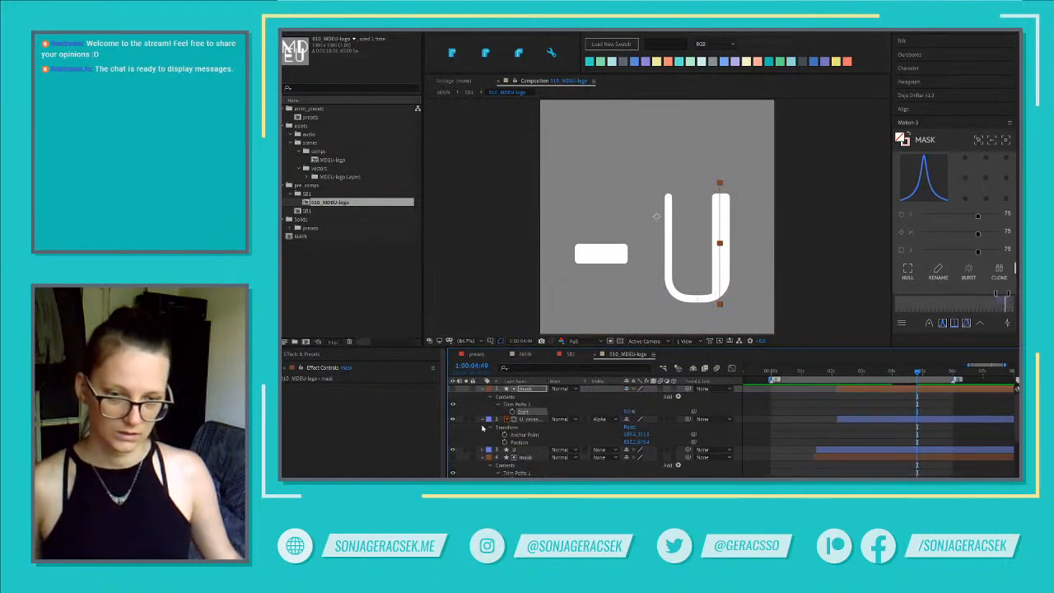
{"action": "left_click", "coordinate": [483, 420]}
Show only the Trim Paths Start property for the U layer
{"action": "left_click", "coordinate": [521, 427]}
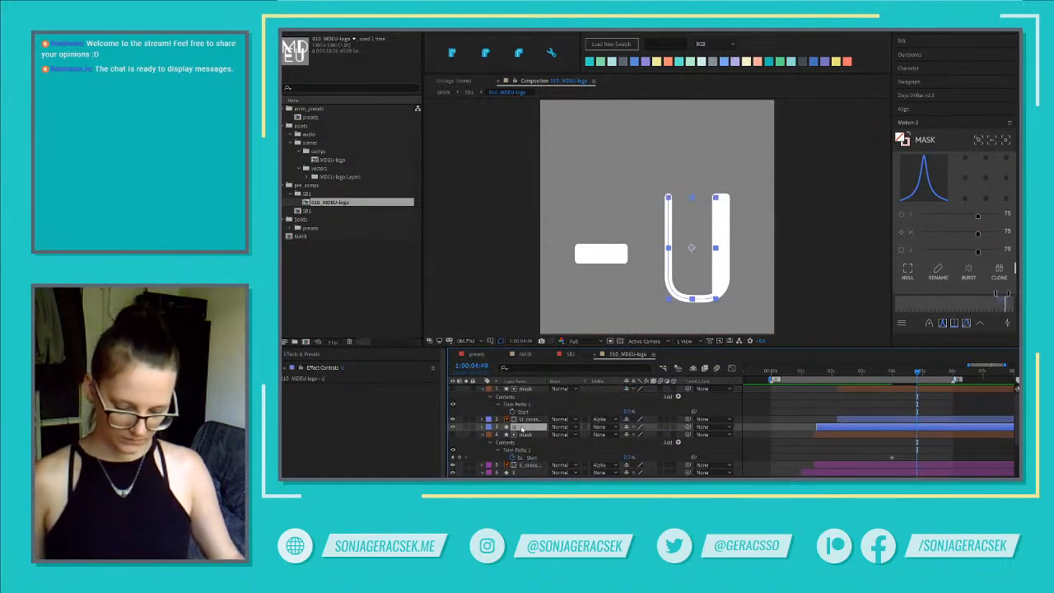
{"action": "key", "text": "u"}
{"action": "key", "text": "u"}
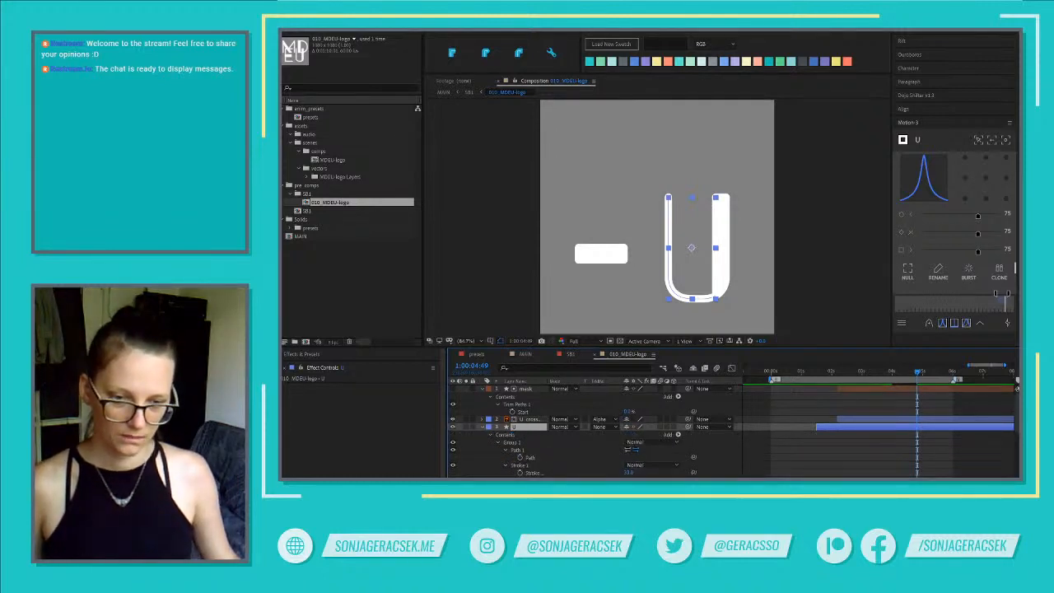
{"action": "key", "text": "u"}
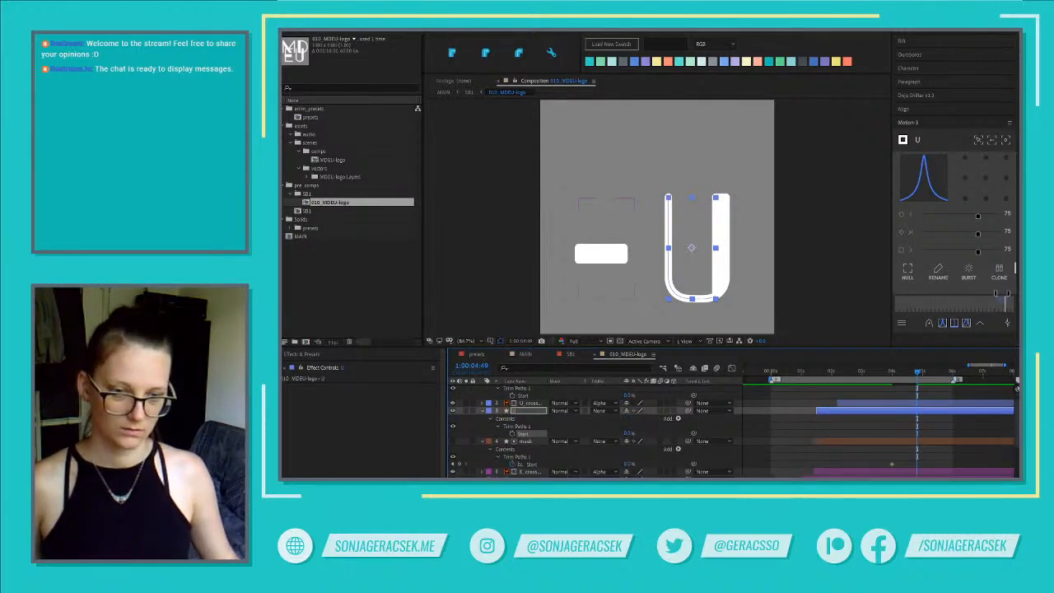
Copy the E layer's Start keyframes onto the E crossbar's mask, aligned from 1:00:03:59 to 1:00:04:49
{"action": "scroll", "coordinate": [900, 474], "scroll_direction": "down", "scroll_amount": 3}
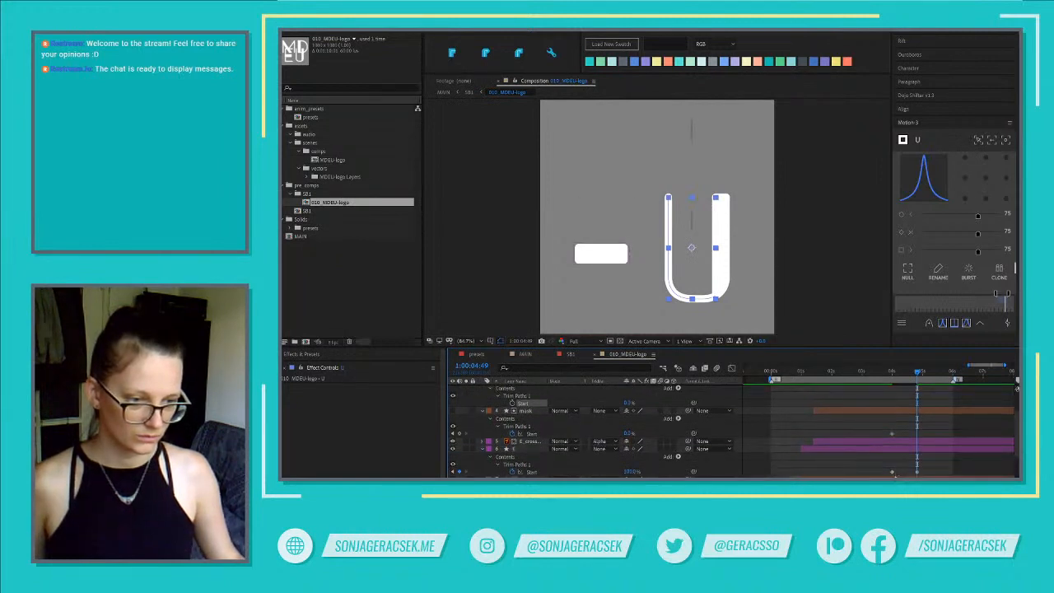
{"action": "left_click_drag", "start_coordinate": [926, 471], "coordinate": [884, 475]}
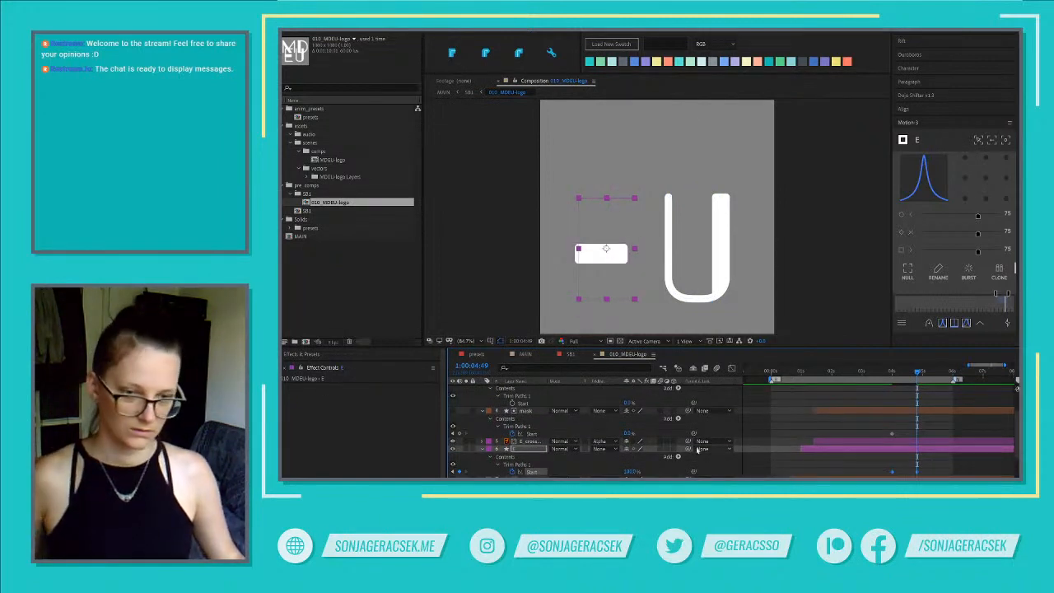
{"action": "left_click", "coordinate": [534, 434]}
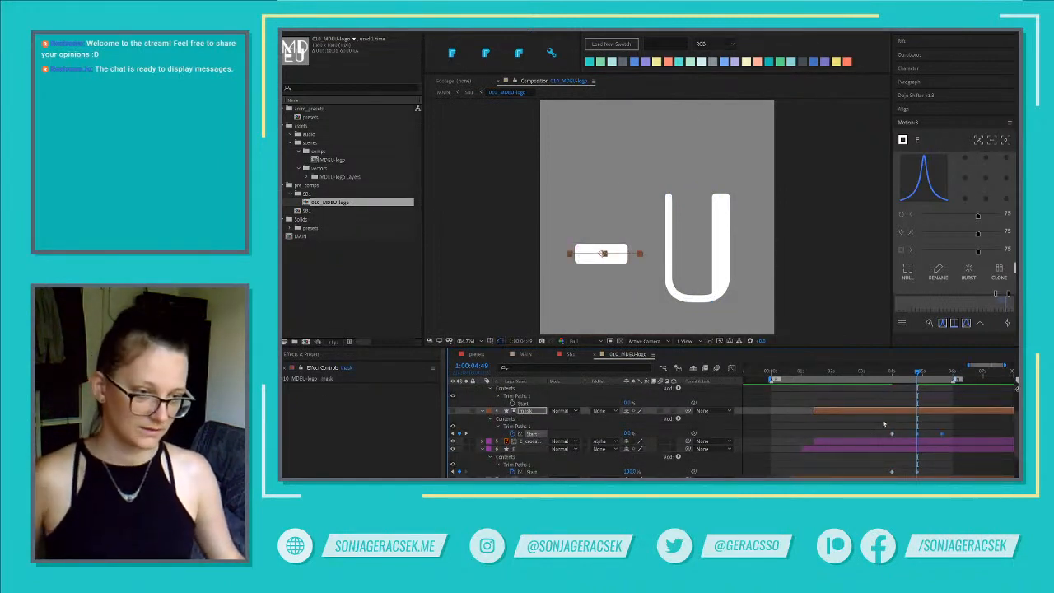
{"action": "key", "text": "ctrl+z"}
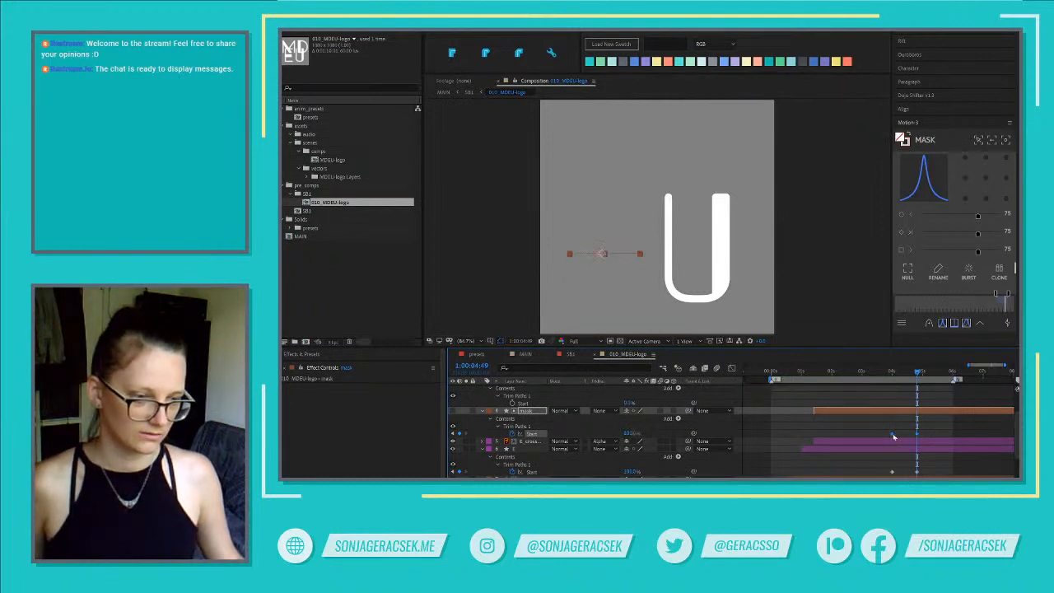
Paste the same Start keyframes onto the U layer, aligned with the other layers so Start reaches 100% at 1:00:04:49
{"action": "scroll", "coordinate": [899, 436], "scroll_direction": "up", "scroll_amount": 3}
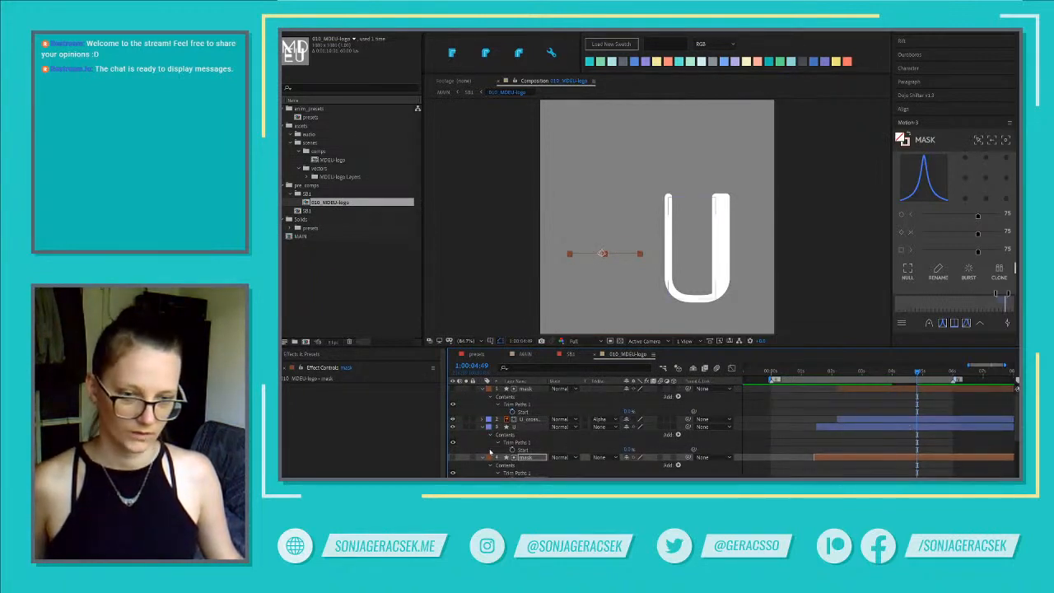
{"action": "key", "text": "ctrl+Up"}
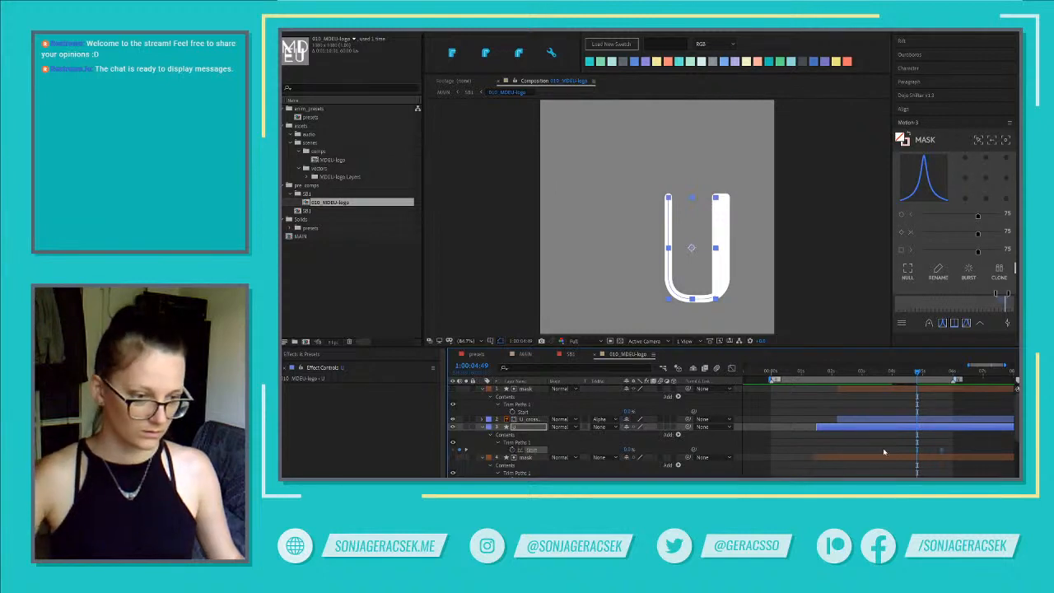
{"action": "key", "text": "ctrl+v"}
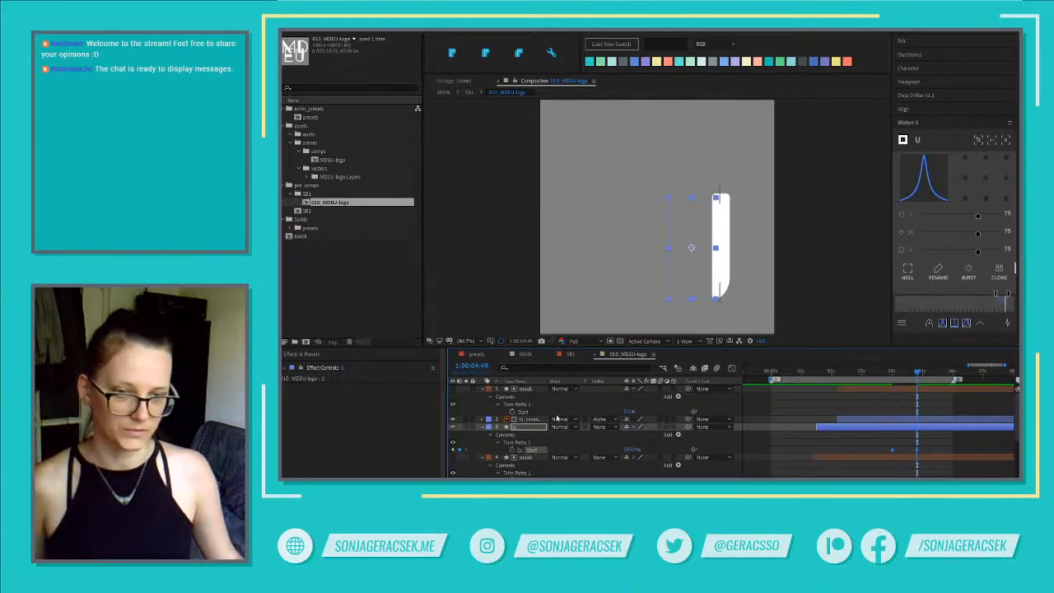
Paste the copied Start keyframes onto the topmost mask layer, aligned with the other layers so Start reaches 100% at 1:00:04:49
{"action": "left_click", "coordinate": [525, 413]}
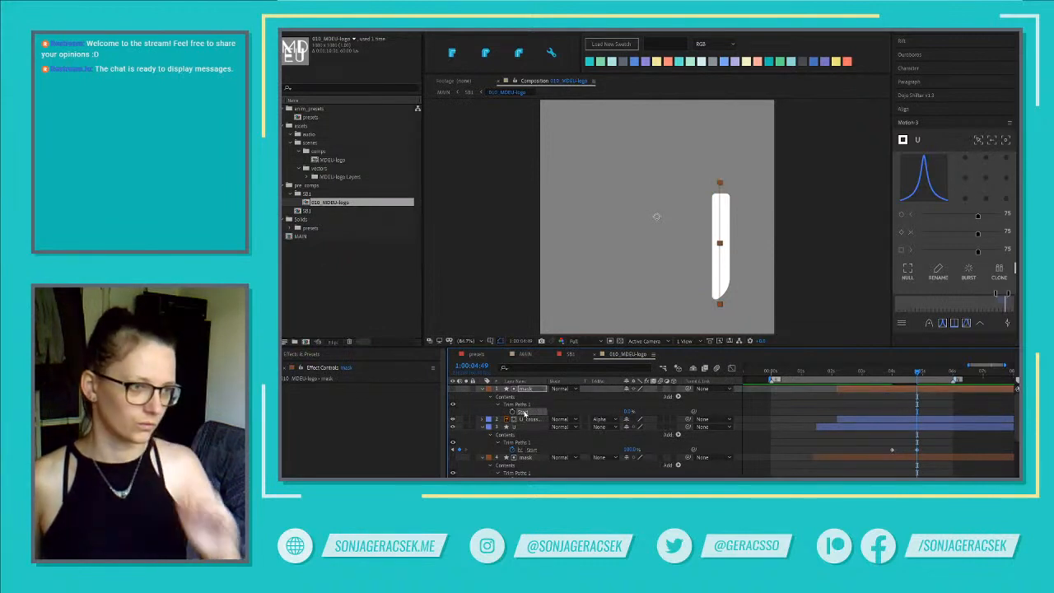
{"action": "key", "text": "ctrl+v"}
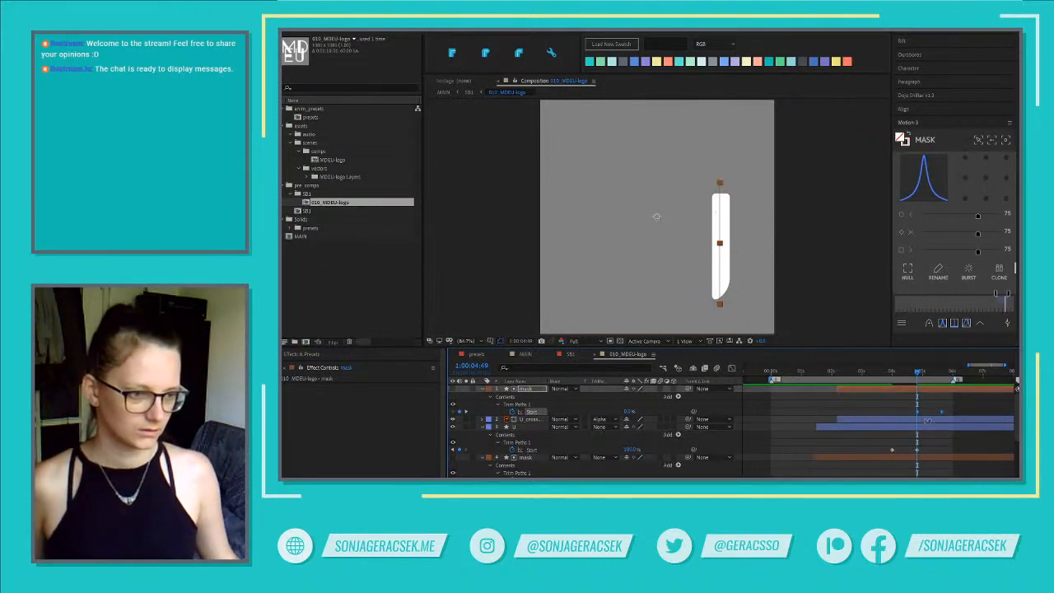
{"action": "left_click_drag", "start_coordinate": [917, 412], "coordinate": [893, 414]}
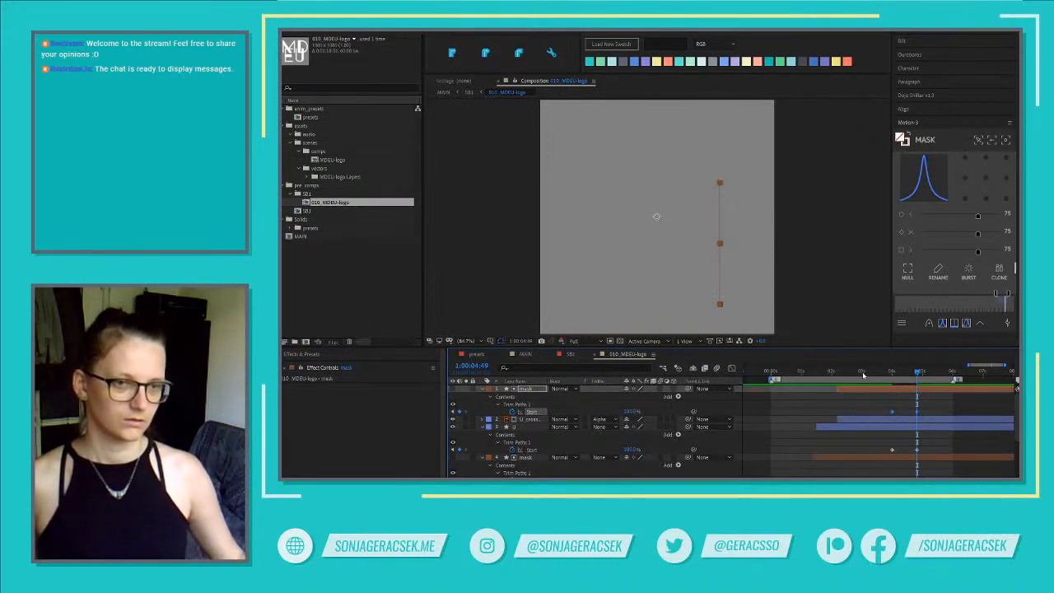
Examine the logo's disappearance from 1:00:03:59 onward, checking how the M's strokes and the other letters trim away
{"action": "mouse_move", "coordinate": [889, 377]}
{"action": "left_mouse_down"}
{"action": "mouse_move", "coordinate": [918, 376]}
{"action": "mouse_move", "coordinate": [892, 375]}
{"action": "left_mouse_up"}
{"action": "scroll", "coordinate": [928, 467], "scroll_direction": "down", "scroll_amount": 3}
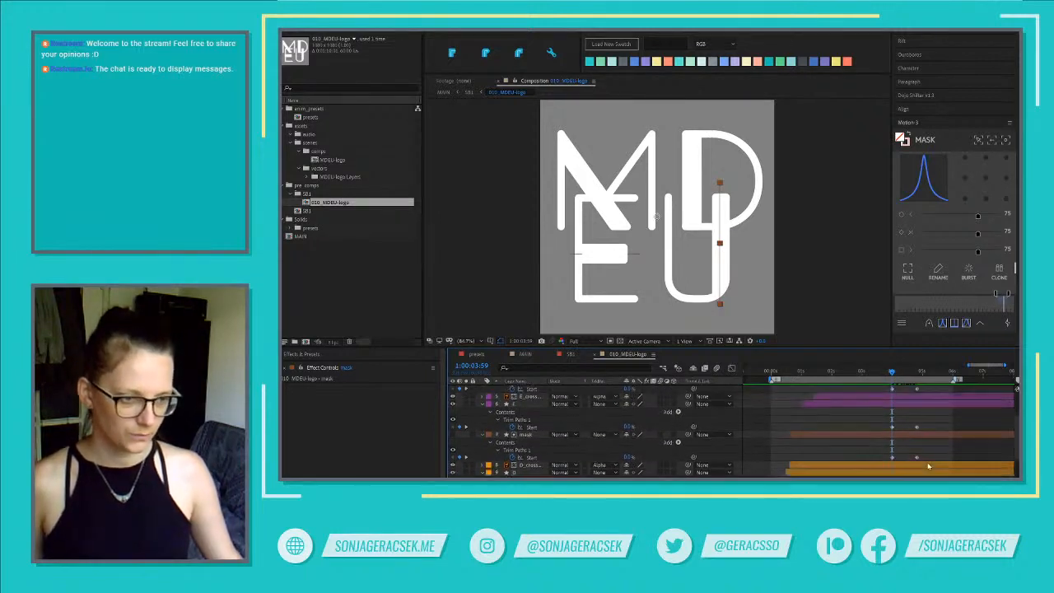
{"action": "scroll", "coordinate": [928, 467], "scroll_direction": "down", "scroll_amount": 4}
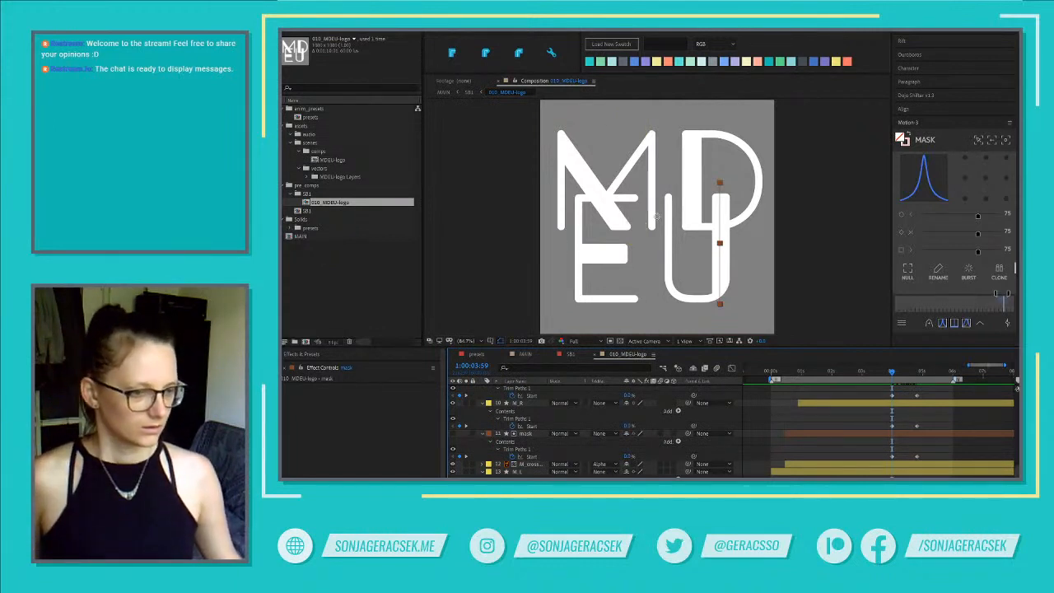
{"action": "left_click", "coordinate": [518, 472]}
{"action": "key", "text": "Return"}
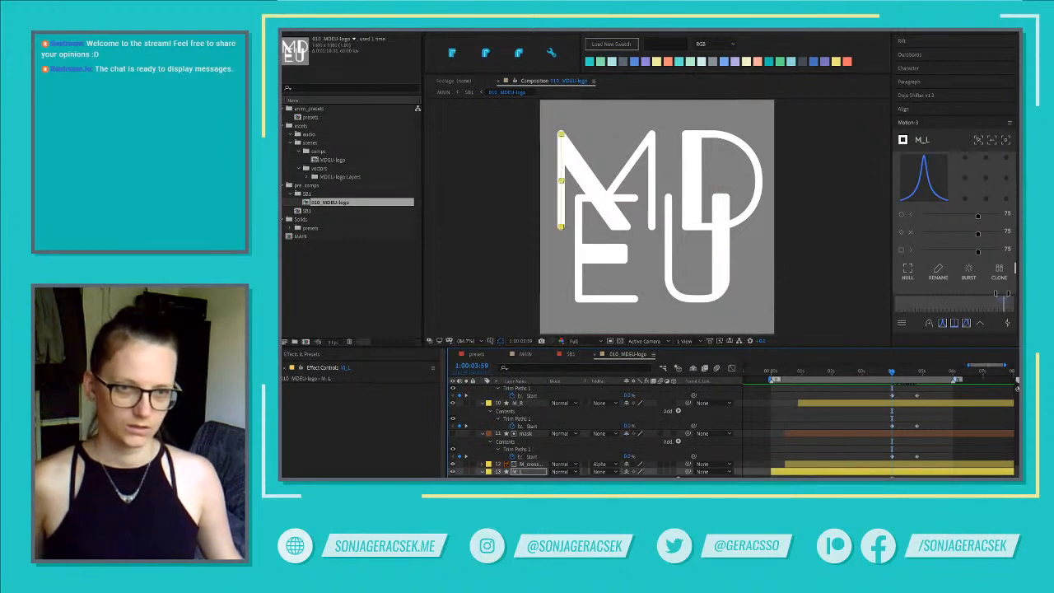
{"action": "left_click", "coordinate": [895, 373]}
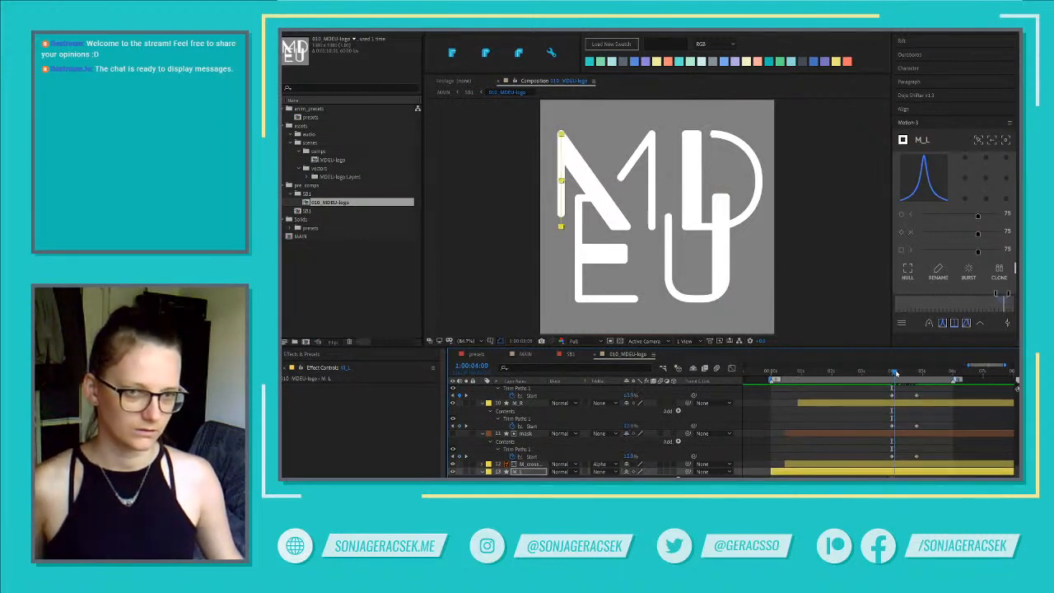
{"action": "left_click", "coordinate": [892, 373]}
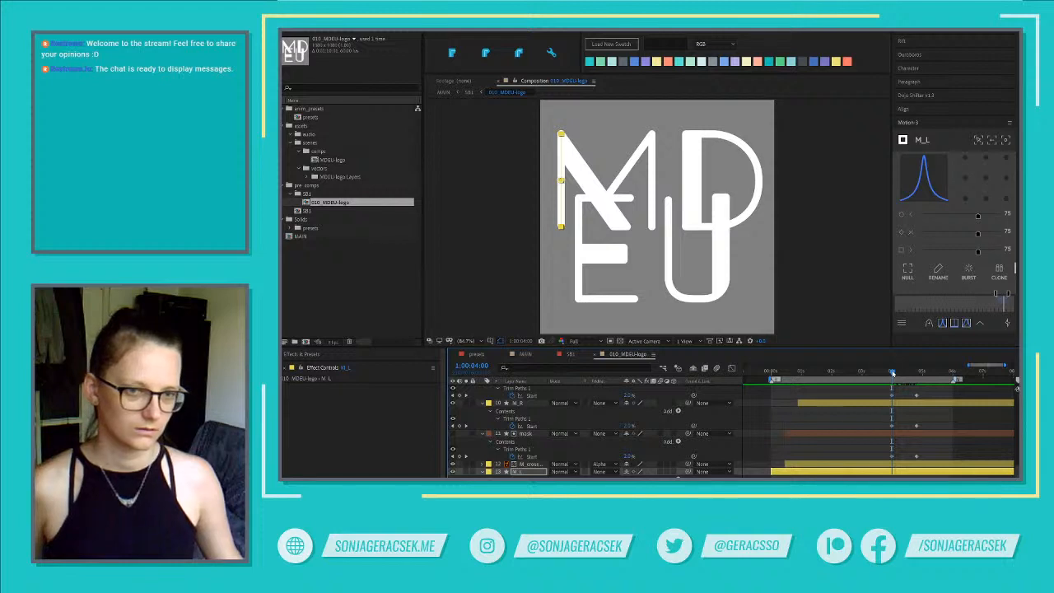
{"action": "left_click_drag", "start_coordinate": [893, 373], "coordinate": [913, 375]}
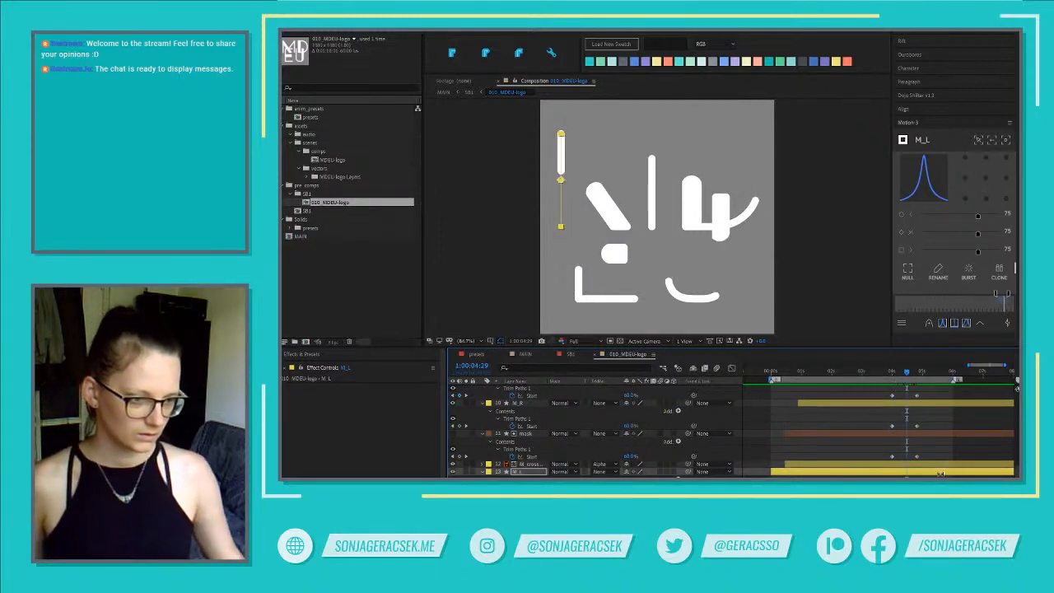
{"action": "left_click_drag", "start_coordinate": [927, 488], "coordinate": [899, 495]}
Select the ending Start keyframes of all eight animated layers and move them earlier together to 1:00:04:29
{"action": "left_click", "coordinate": [891, 375]}
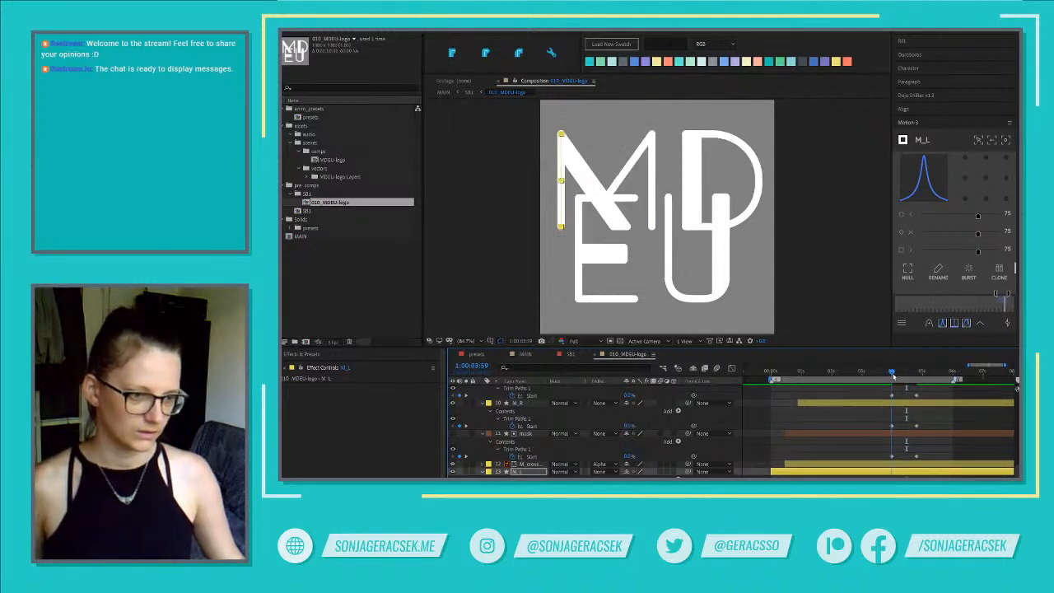
{"action": "left_click_drag", "start_coordinate": [893, 376], "coordinate": [902, 375]}
{"action": "left_click", "coordinate": [568, 158]}
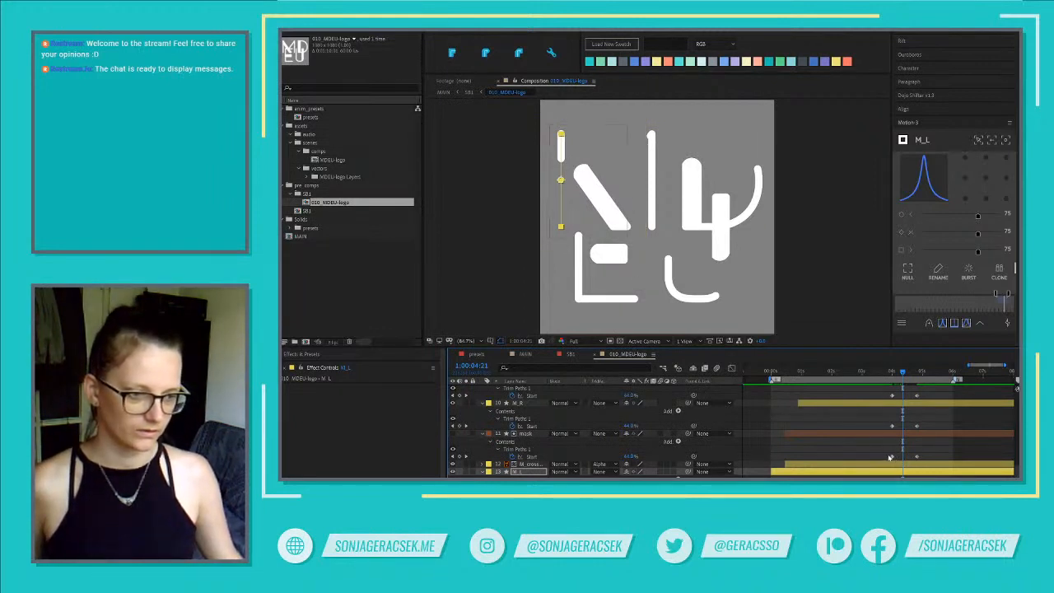
{"action": "left_click_drag", "start_coordinate": [920, 461], "coordinate": [913, 386]}
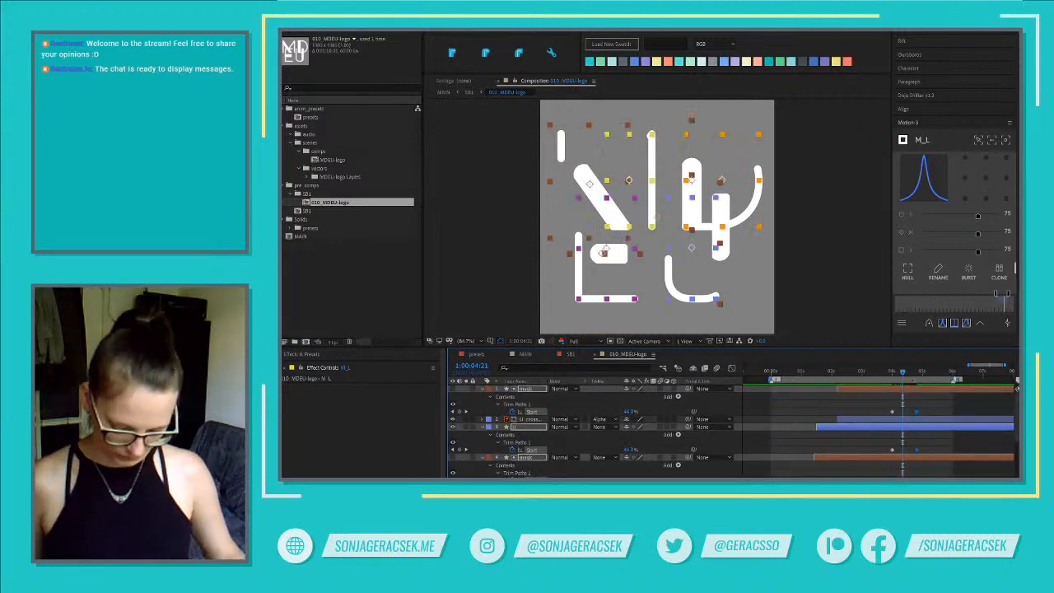
Delay both Start keyframes of the M crossbar's mask so they begin at 1:00:04:21
{"action": "scroll", "coordinate": [922, 399], "scroll_direction": "down", "scroll_amount": 5}
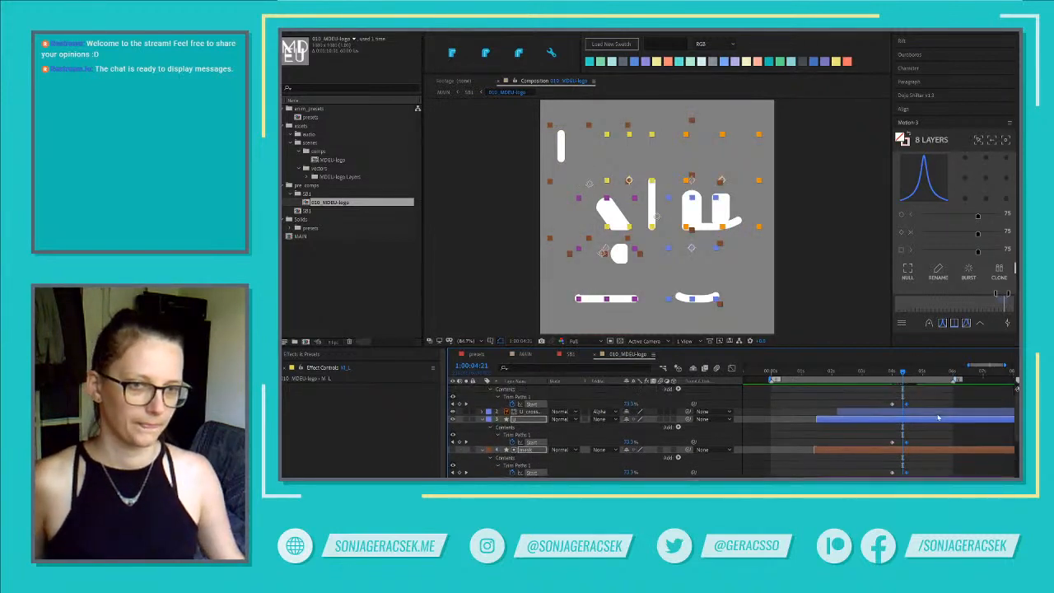
{"action": "scroll", "coordinate": [939, 407], "scroll_direction": "down", "scroll_amount": 1}
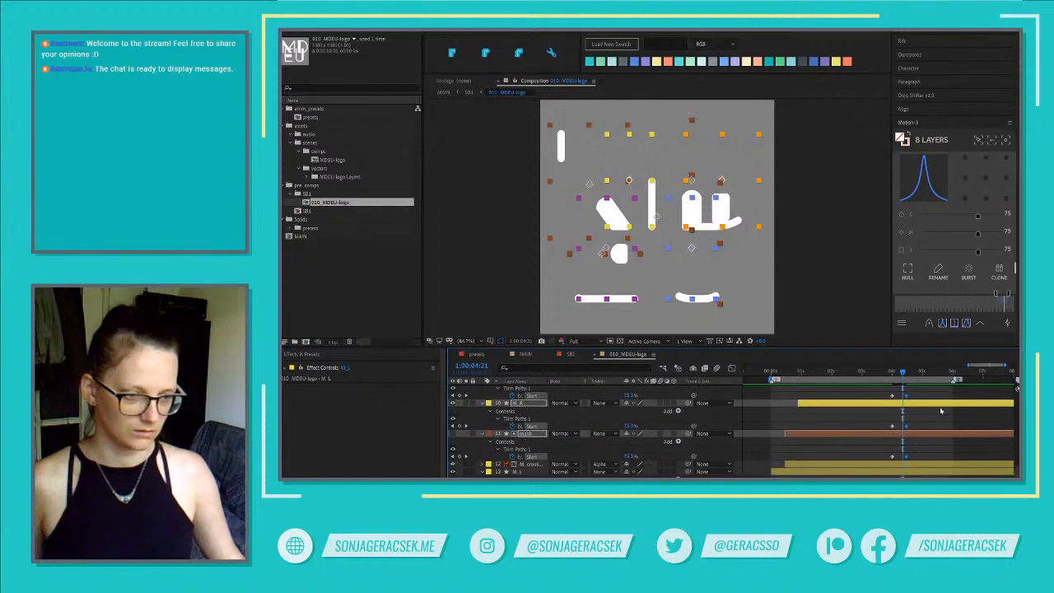
{"action": "left_click", "coordinate": [900, 462]}
{"action": "left_click", "coordinate": [893, 456]}
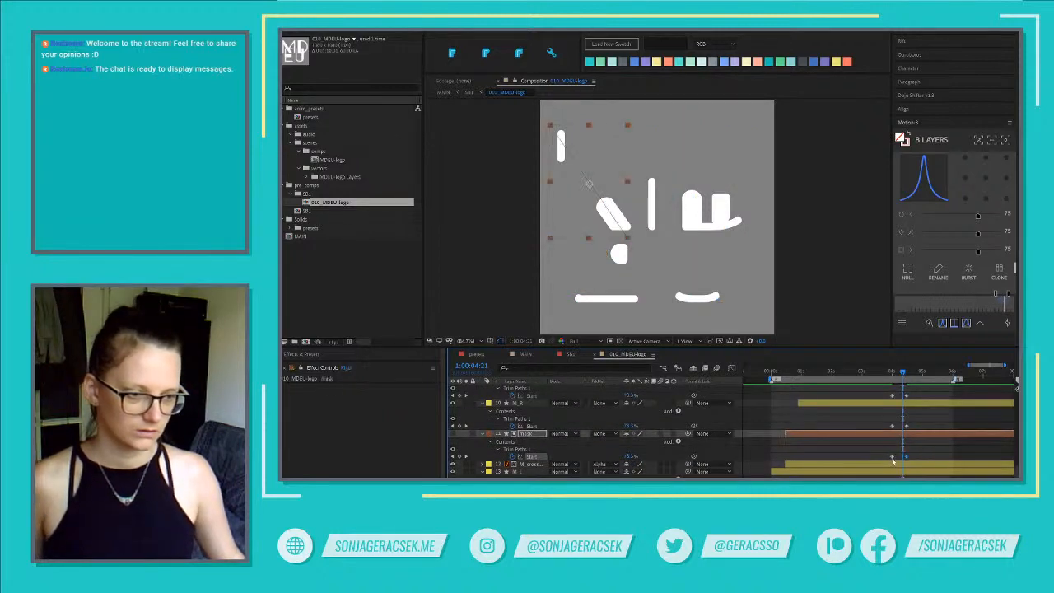
{"action": "left_click_drag", "start_coordinate": [892, 457], "coordinate": [903, 456]}
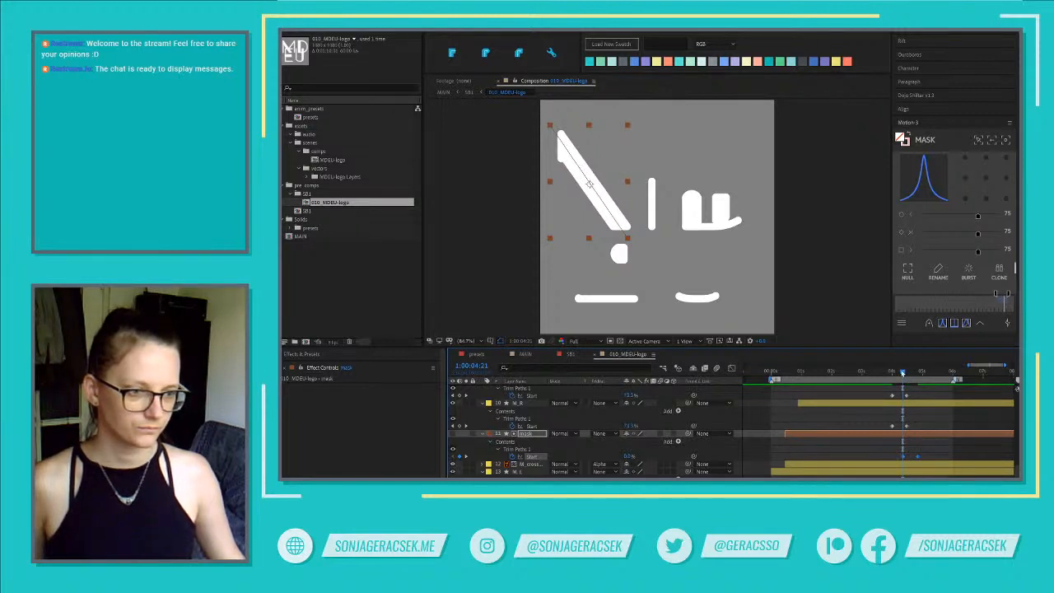
Delay the M_R layer's Start keyframes so they begin at 1:00:04:41, while the M crossbar is still trimming away
{"action": "left_click_drag", "start_coordinate": [902, 373], "coordinate": [909, 373]}
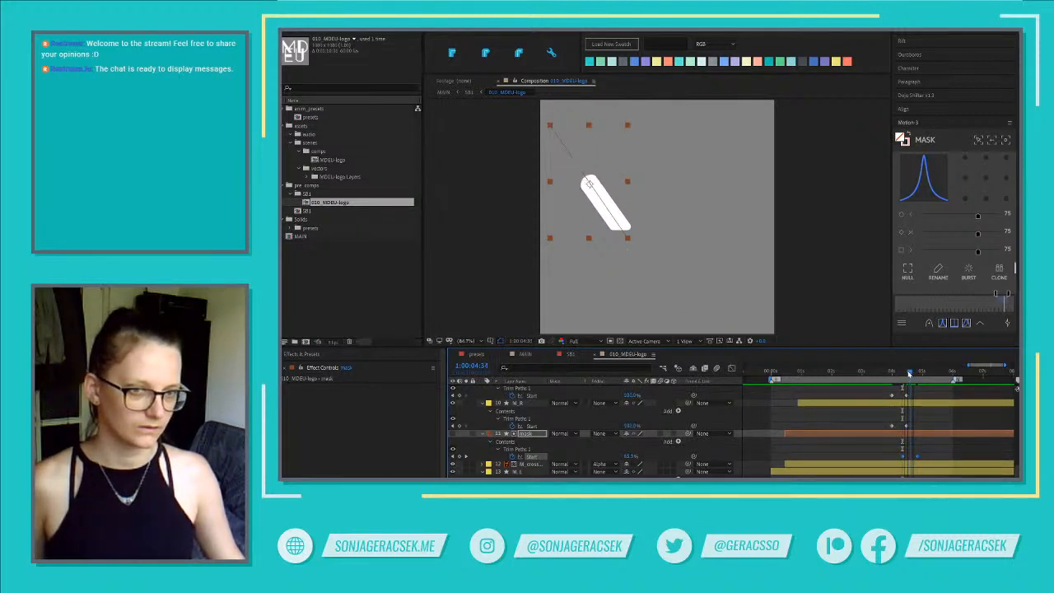
{"action": "left_click", "coordinate": [903, 426]}
{"action": "left_click_drag", "start_coordinate": [904, 428], "coordinate": [910, 426]}
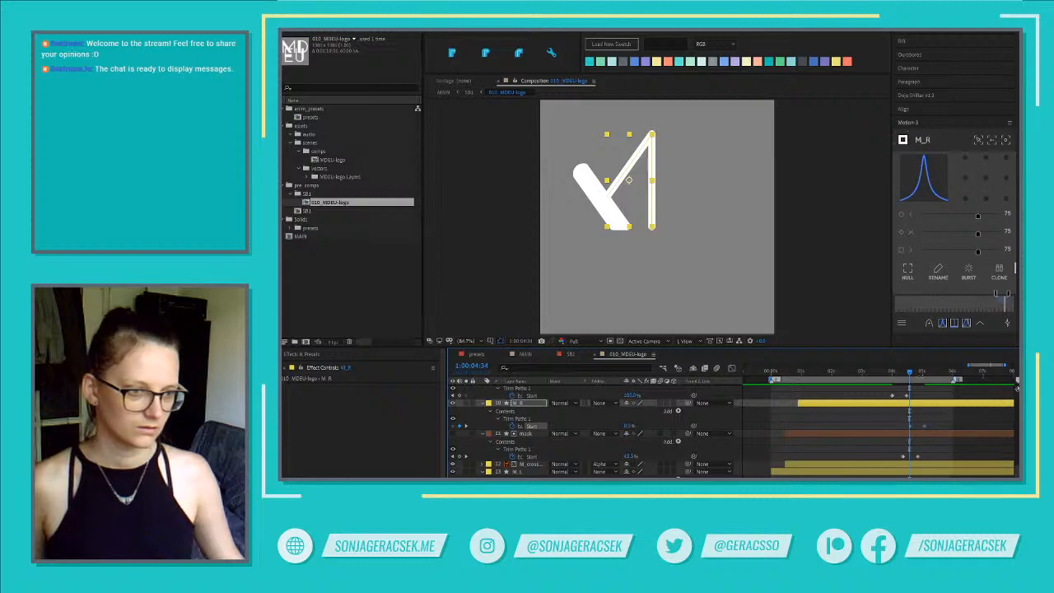
{"action": "left_click_drag", "start_coordinate": [910, 374], "coordinate": [911, 374]}
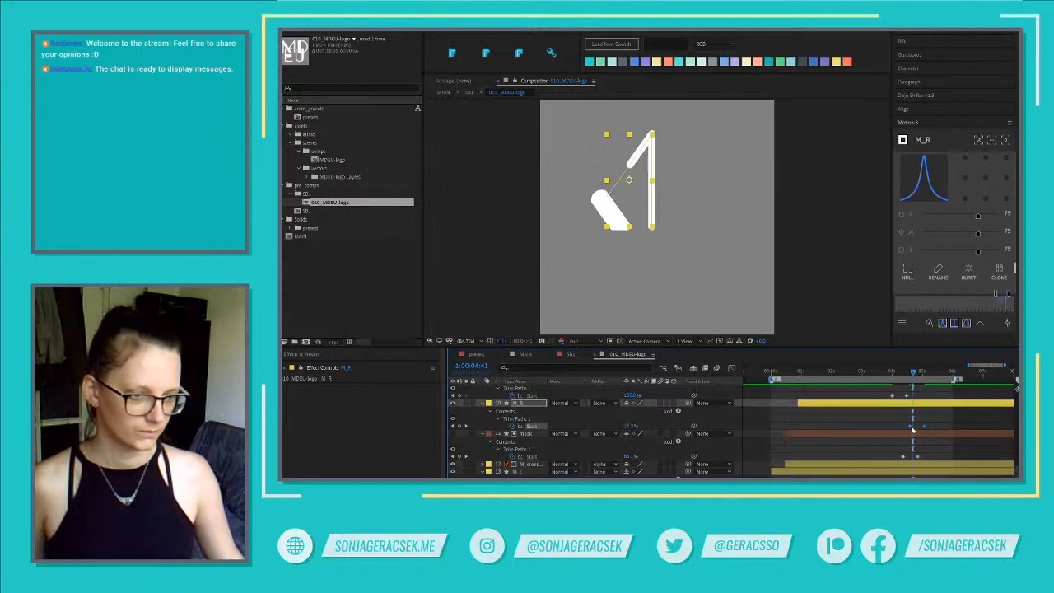
{"action": "left_click_drag", "start_coordinate": [910, 427], "coordinate": [913, 428]}
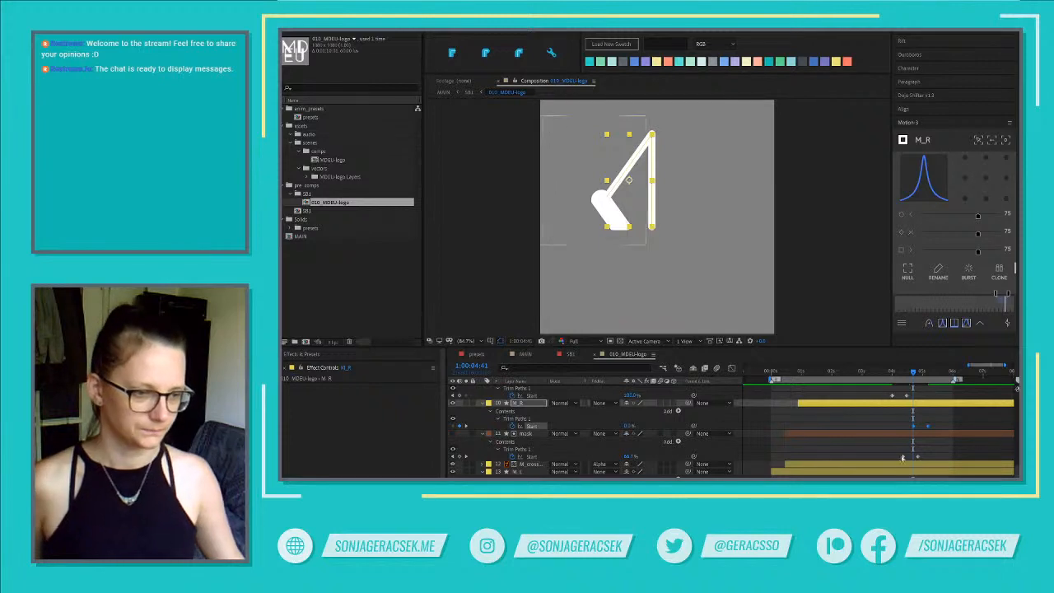
Delay the D layer's Start keyframes so they begin at 1:00:04:09
{"action": "mouse_move", "coordinate": [913, 372]}
{"action": "left_mouse_down"}
{"action": "mouse_move", "coordinate": [928, 372]}
{"action": "mouse_move", "coordinate": [896, 374]}
{"action": "left_mouse_up"}
{"action": "scroll", "coordinate": [911, 429], "scroll_direction": "up", "scroll_amount": 3}
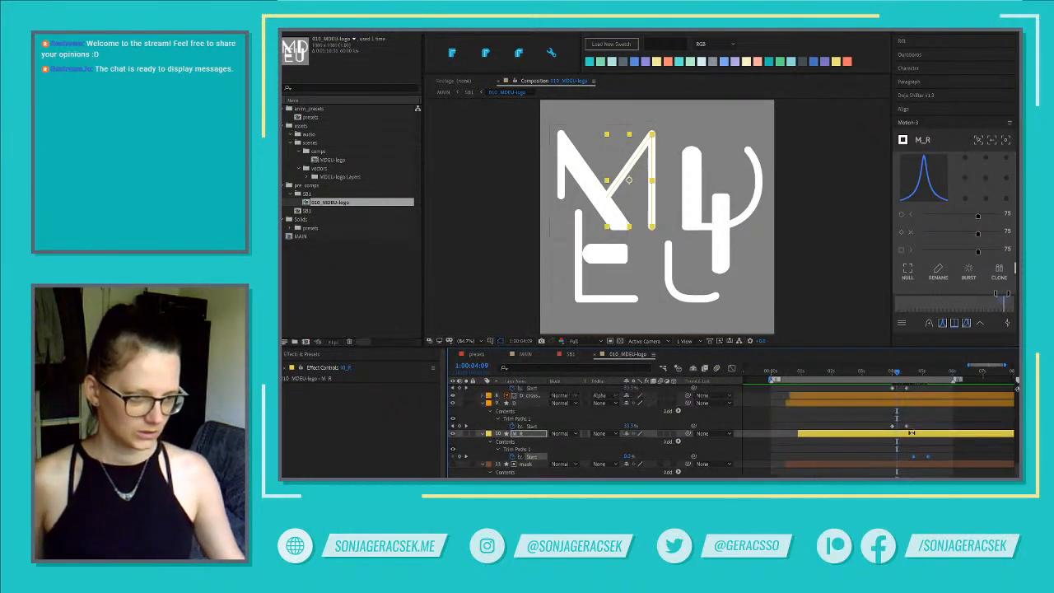
{"action": "mouse_move", "coordinate": [911, 434]}
{"action": "left_mouse_down"}
{"action": "mouse_move", "coordinate": [910, 444]}
{"action": "mouse_move", "coordinate": [888, 446]}
{"action": "mouse_move", "coordinate": [897, 443]}
{"action": "left_mouse_up"}
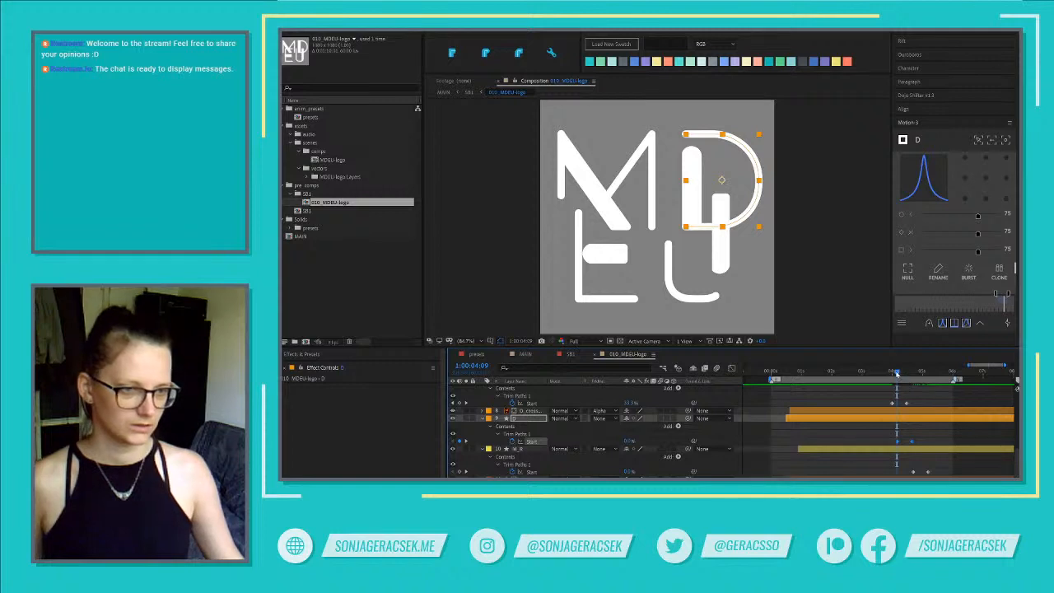
Delay the D crossbar mask's Start keyframes so they begin at 1:00:04:14, slightly after the D letter's
{"action": "left_click_drag", "start_coordinate": [897, 374], "coordinate": [898, 375]}
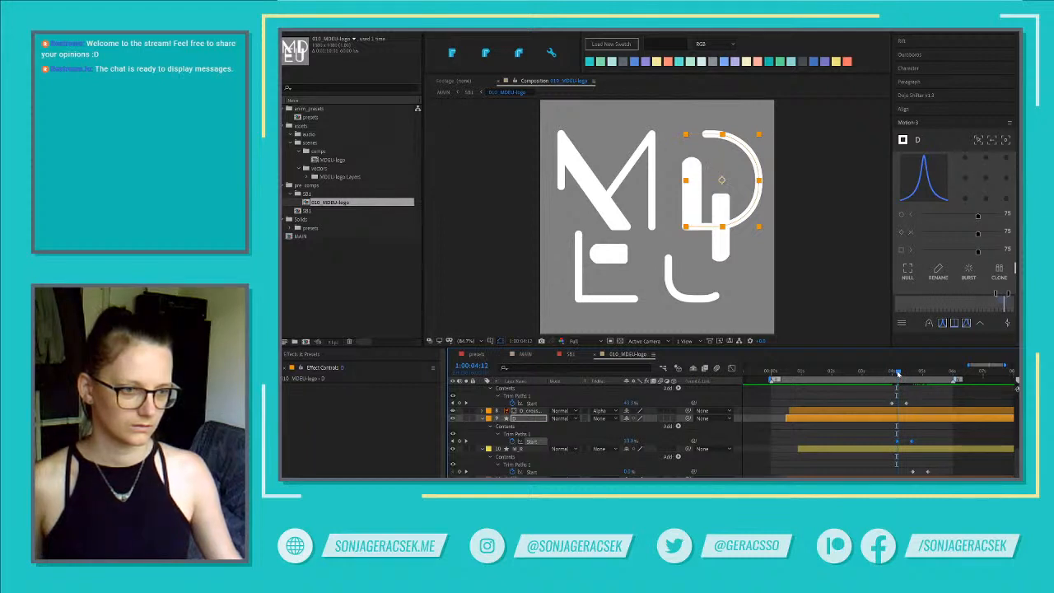
{"action": "scroll", "coordinate": [894, 428], "scroll_direction": "up", "scroll_amount": 2}
{"action": "left_click", "coordinate": [894, 435]}
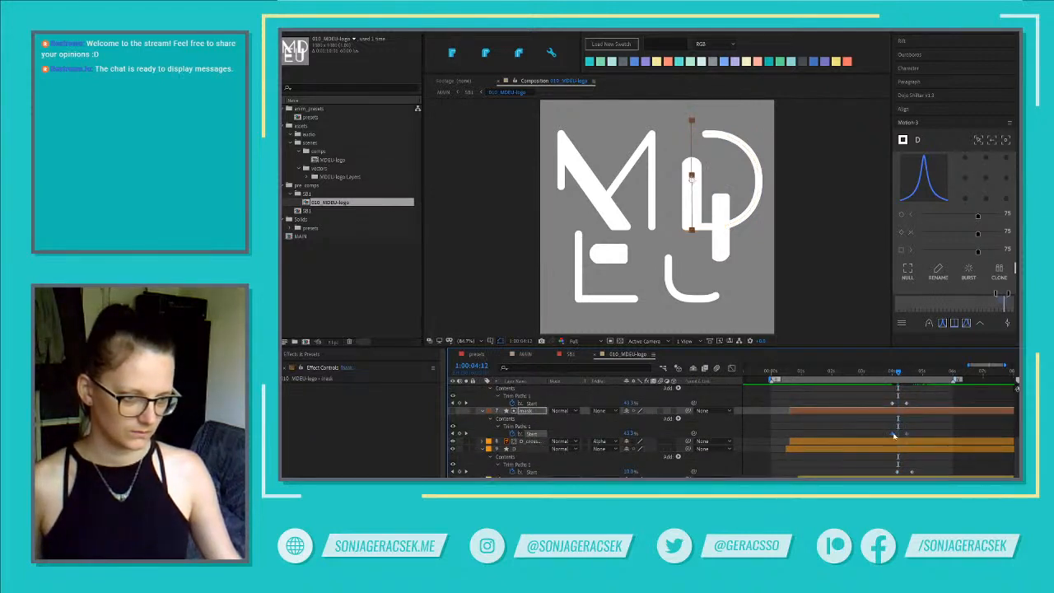
{"action": "left_click_drag", "start_coordinate": [896, 434], "coordinate": [912, 436]}
Play back the staggered disappearance, then check the timing frame by frame from 1:00:04:09 to 1:00:04:14
{"action": "mouse_move", "coordinate": [897, 375]}
{"action": "left_mouse_down"}
{"action": "mouse_move", "coordinate": [918, 373]}
{"action": "mouse_move", "coordinate": [898, 373]}
{"action": "left_mouse_up"}
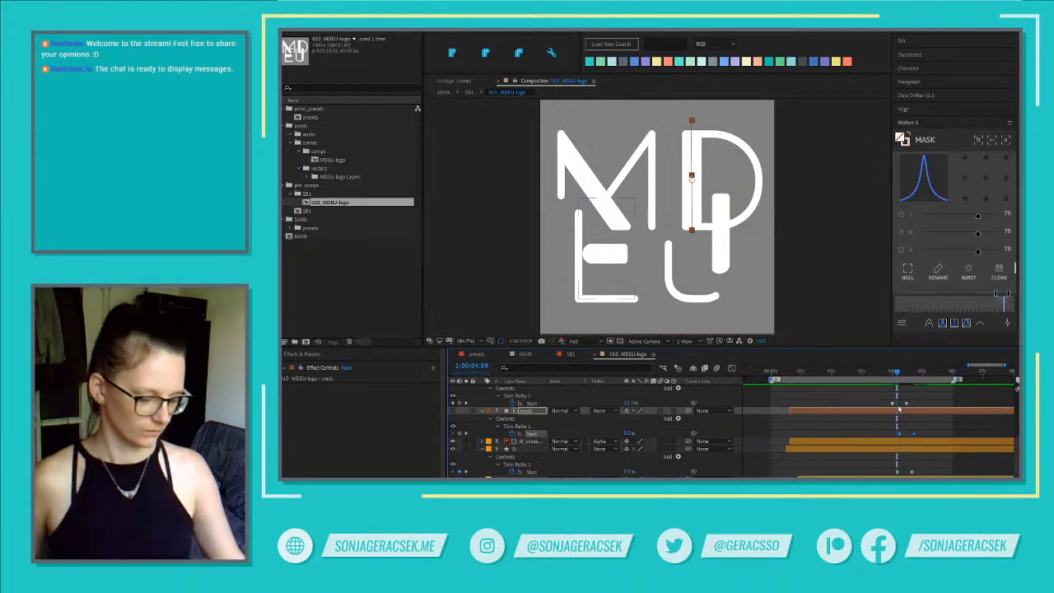
{"action": "key", "text": "space"}
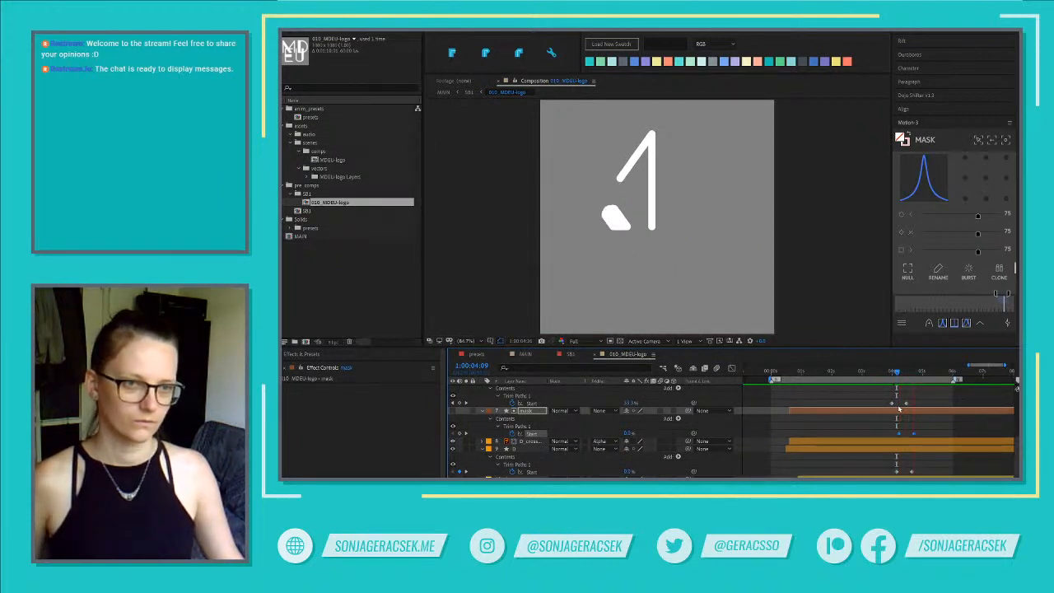
{"action": "key", "text": "space"}
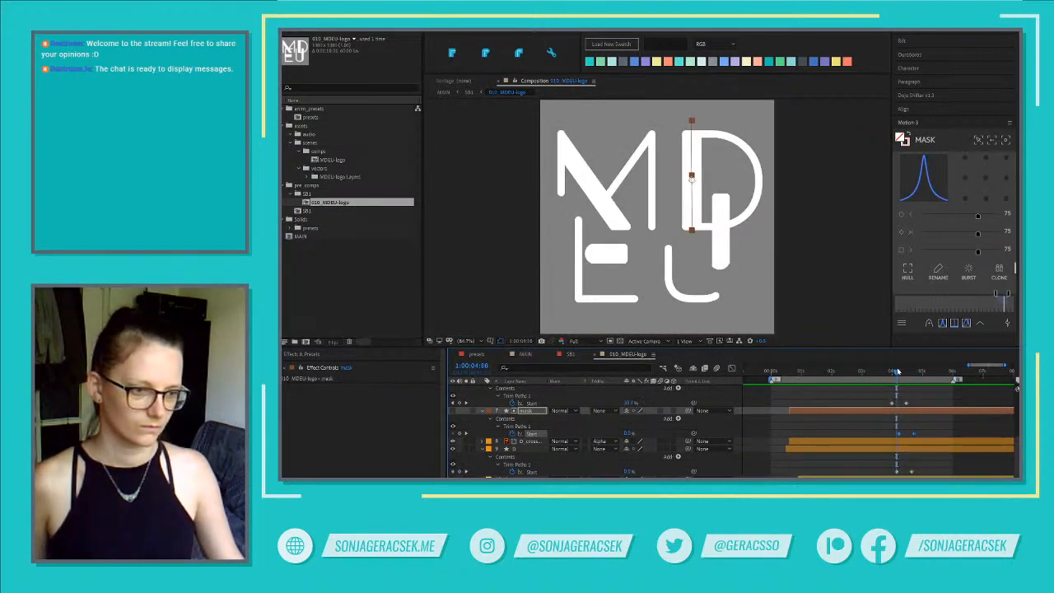
{"action": "scroll", "coordinate": [903, 475], "scroll_direction": "up", "scroll_amount": 3}
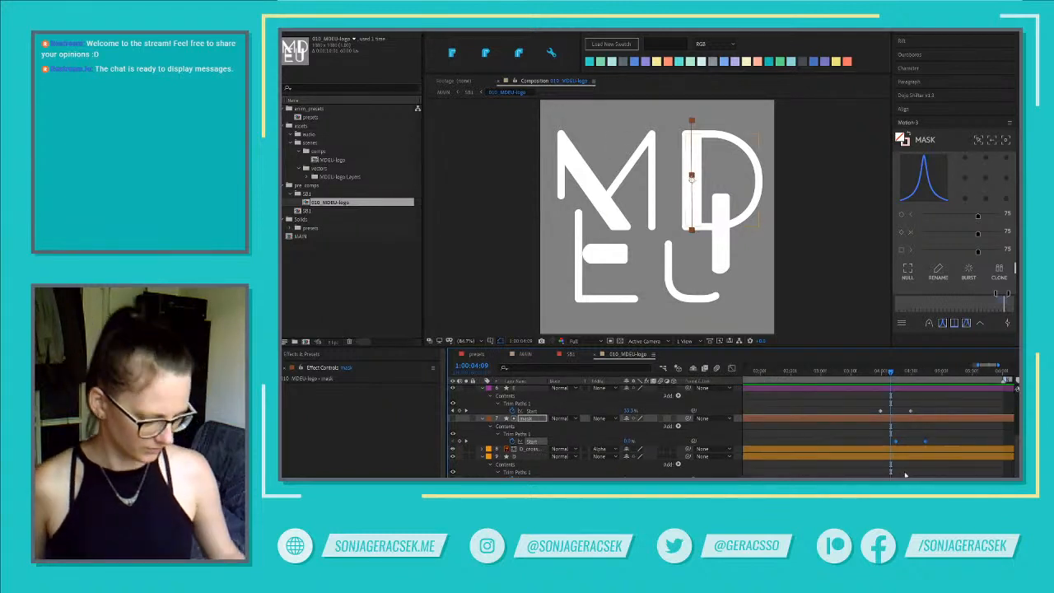
{"action": "key", "text": "Page_Down"}
{"action": "key", "text": "Page_Down"}
{"action": "key", "text": "Page_Down"}
{"action": "key", "text": "Page_Down"}
{"action": "key", "text": "Page_Down"}
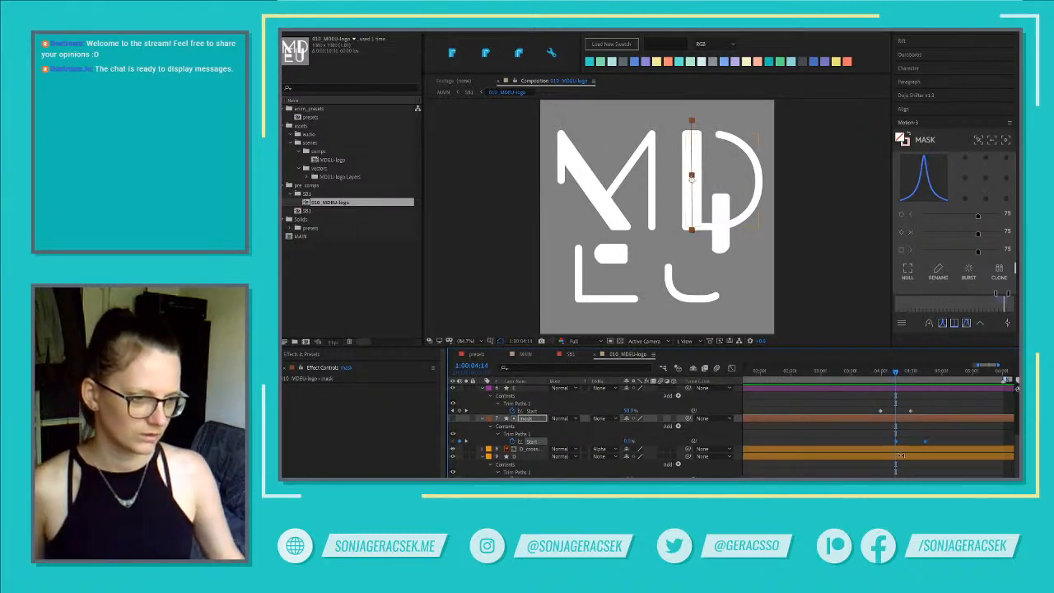
Delay the Start keyframes of the E layer and its crossbar mask together so they begin at 1:00:04:19
{"action": "scroll", "coordinate": [903, 452], "scroll_direction": "up", "scroll_amount": 2}
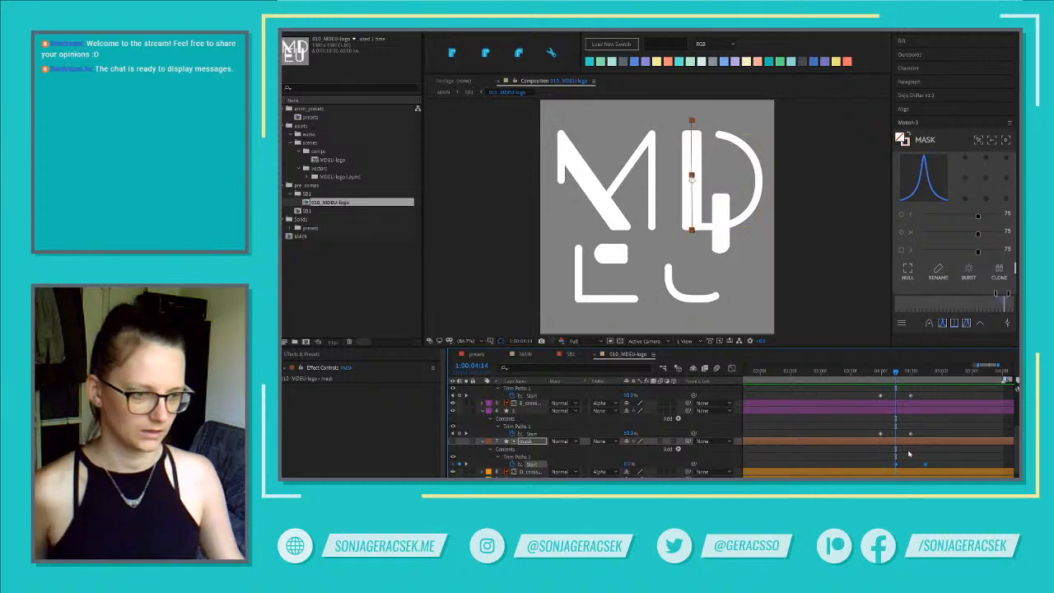
{"action": "scroll", "coordinate": [909, 453], "scroll_direction": "up", "scroll_amount": 2}
{"action": "scroll", "coordinate": [903, 473], "scroll_direction": "down", "scroll_amount": 3}
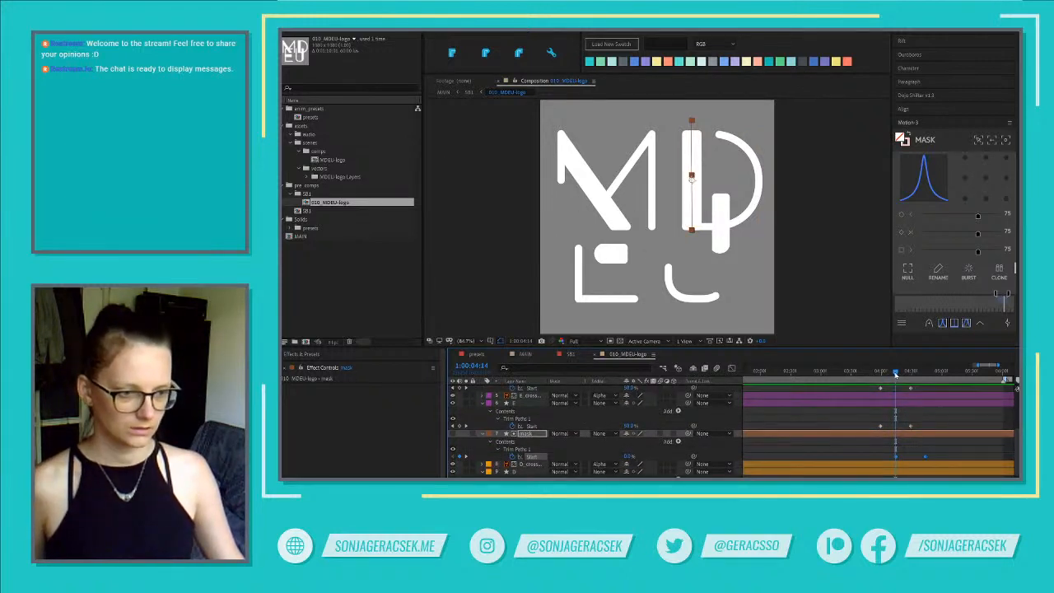
{"action": "left_click", "coordinate": [890, 372]}
{"action": "left_click_drag", "start_coordinate": [889, 372], "coordinate": [900, 372]}
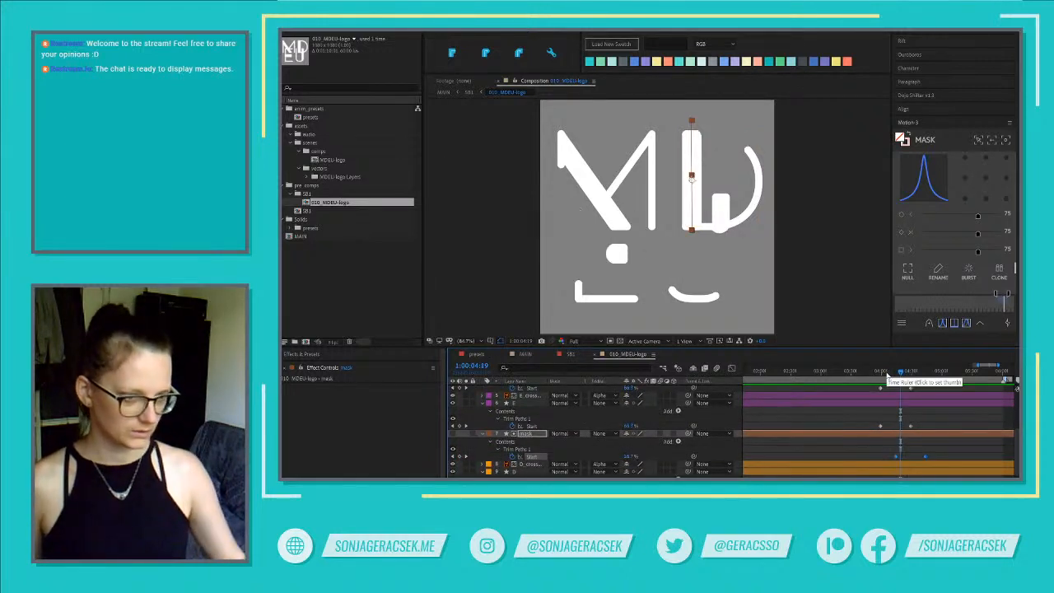
{"action": "scroll", "coordinate": [921, 429], "scroll_direction": "up", "scroll_amount": 2}
{"action": "mouse_move", "coordinate": [925, 411]}
{"action": "left_mouse_down"}
{"action": "mouse_move", "coordinate": [876, 458]}
{"action": "mouse_move", "coordinate": [900, 459]}
{"action": "left_mouse_up"}
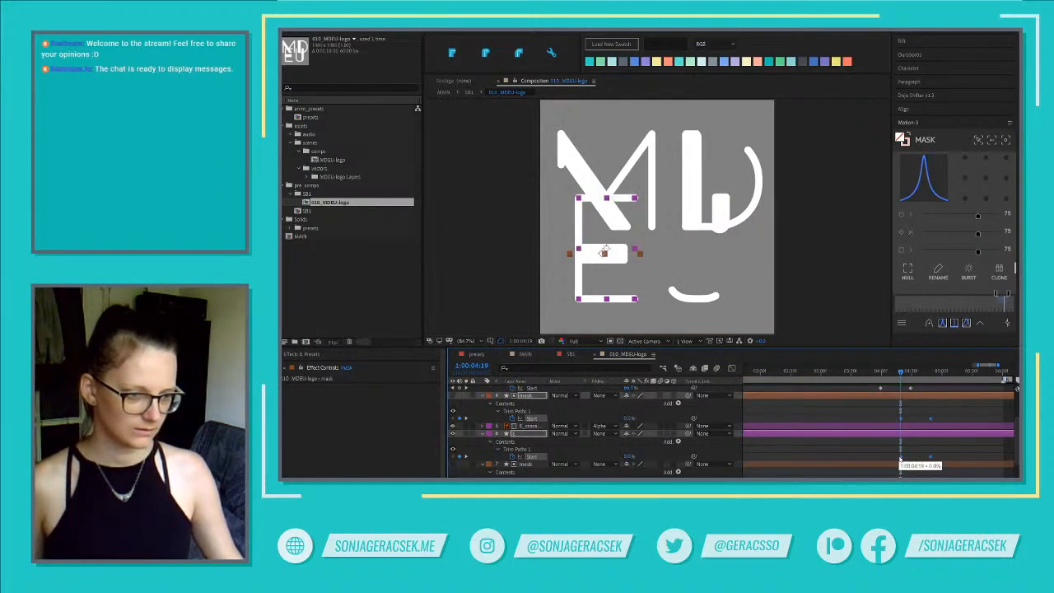
Delay the E crossbar mask's Start keyframes by another ten frames so they begin after the E letter's
{"action": "left_click_drag", "start_coordinate": [901, 372], "coordinate": [914, 374]}
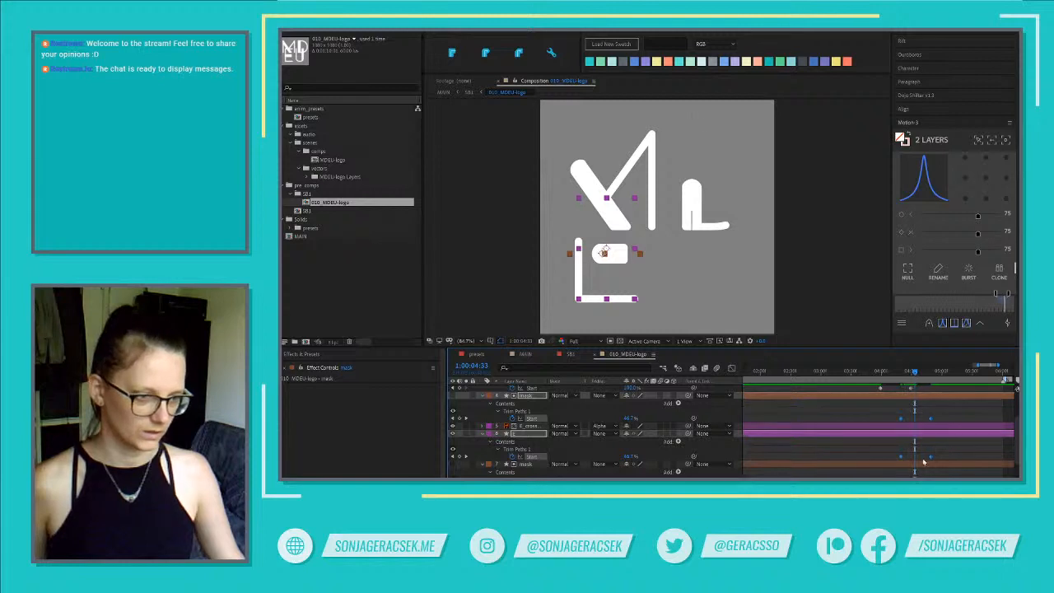
{"action": "left_click_drag", "start_coordinate": [940, 415], "coordinate": [912, 421]}
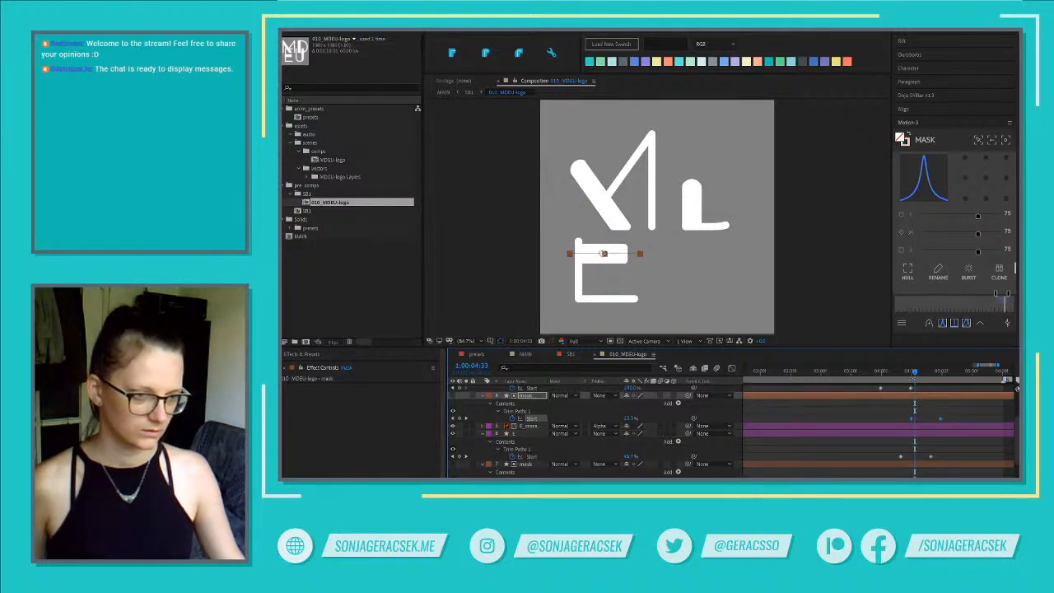
Delay the Start keyframes of the U layer and its crossbar mask together so they begin at 1:00:04:29
{"action": "key", "text": "space"}
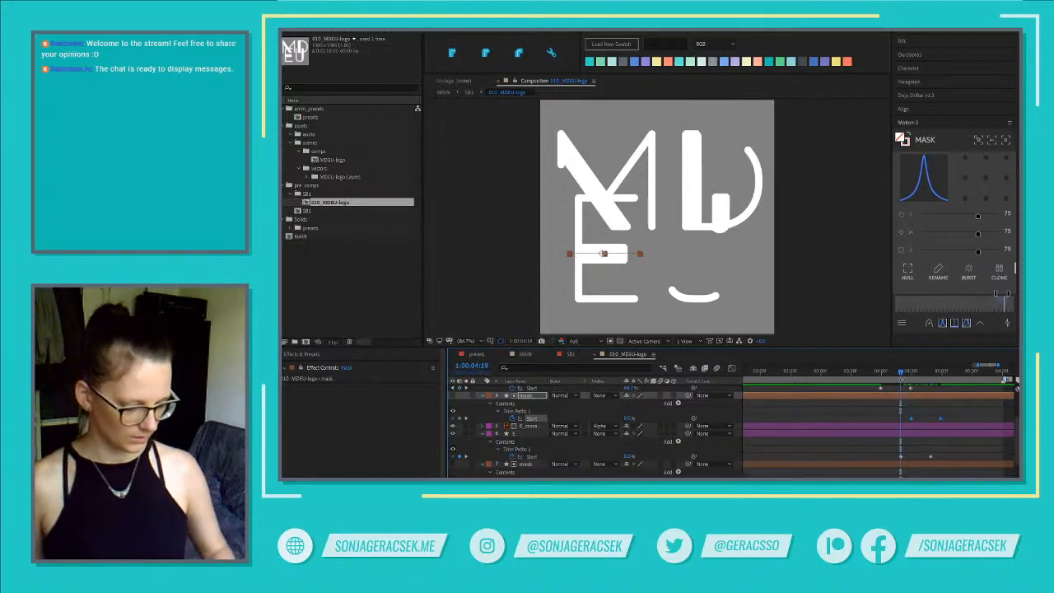
{"action": "key", "text": "shift+Page_Down"}
{"action": "scroll", "coordinate": [948, 431], "scroll_direction": "up", "scroll_amount": 5}
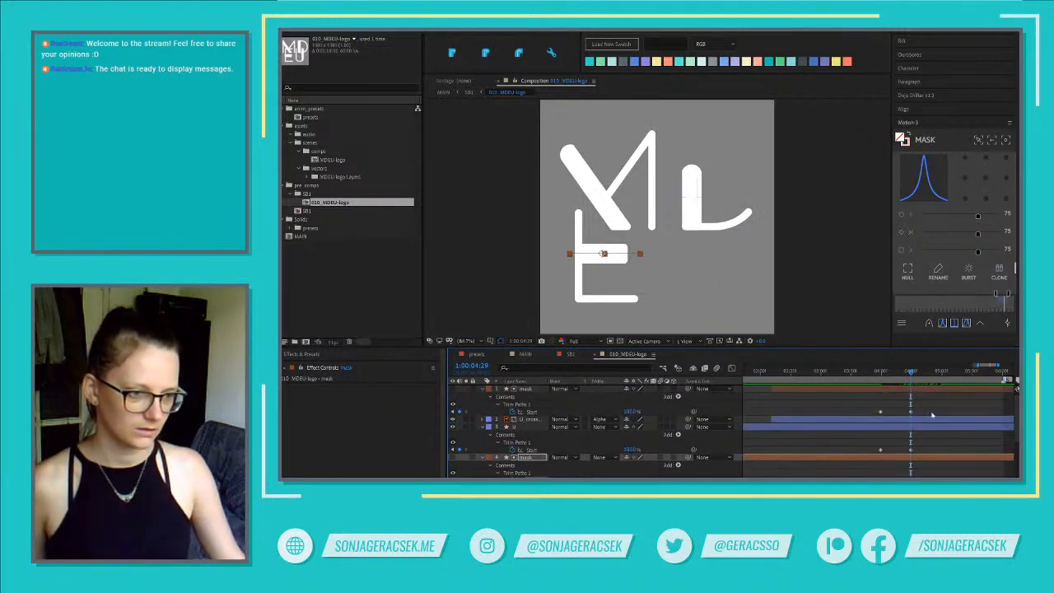
{"action": "mouse_move", "coordinate": [926, 404]}
{"action": "left_mouse_down"}
{"action": "mouse_move", "coordinate": [876, 457]}
{"action": "mouse_move", "coordinate": [912, 452]}
{"action": "left_mouse_up"}
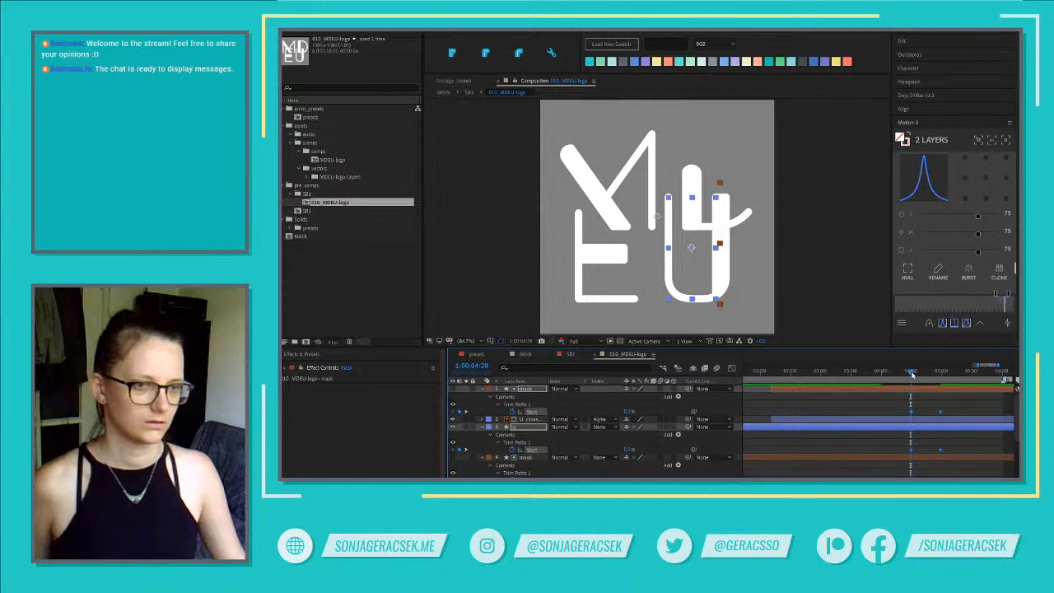
Delay the U crossbar mask's Start keyframes so they begin at 1:00:04:57, and play back the ending
{"action": "mouse_move", "coordinate": [912, 375]}
{"action": "left_mouse_down"}
{"action": "mouse_move", "coordinate": [941, 375]}
{"action": "mouse_move", "coordinate": [906, 419]}
{"action": "mouse_move", "coordinate": [940, 414]}
{"action": "left_mouse_up"}
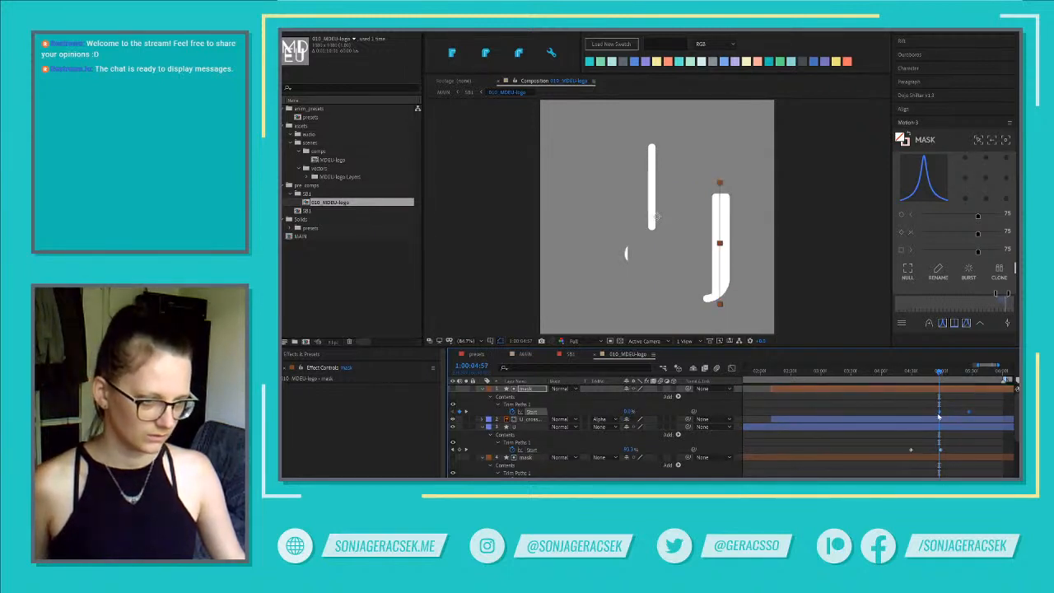
{"action": "mouse_move", "coordinate": [938, 373]}
{"action": "left_mouse_down"}
{"action": "mouse_move", "coordinate": [1003, 375]}
{"action": "mouse_move", "coordinate": [968, 373]}
{"action": "left_mouse_up"}
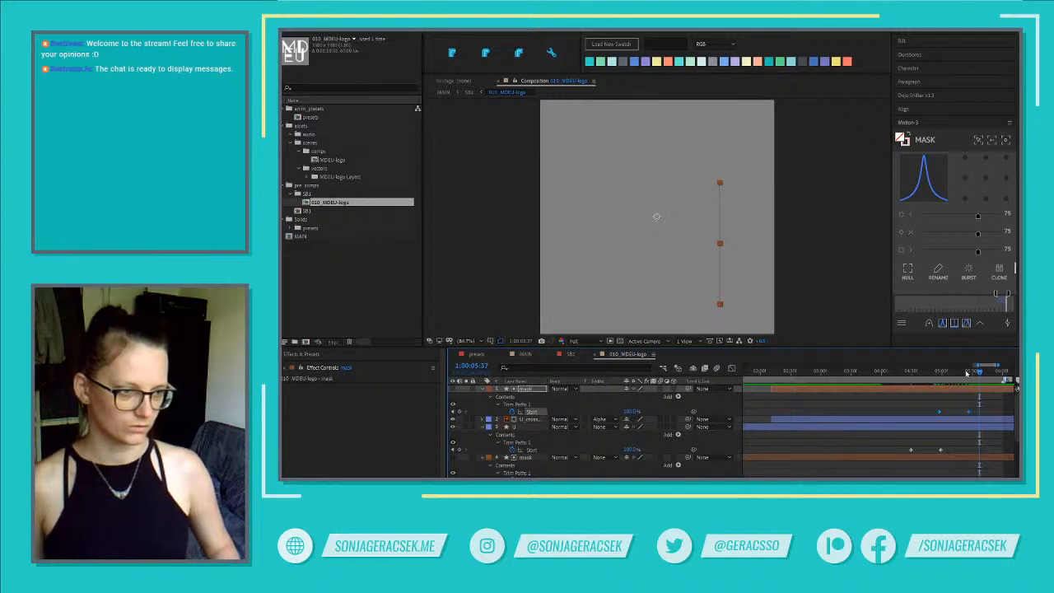
{"action": "key", "text": "space"}
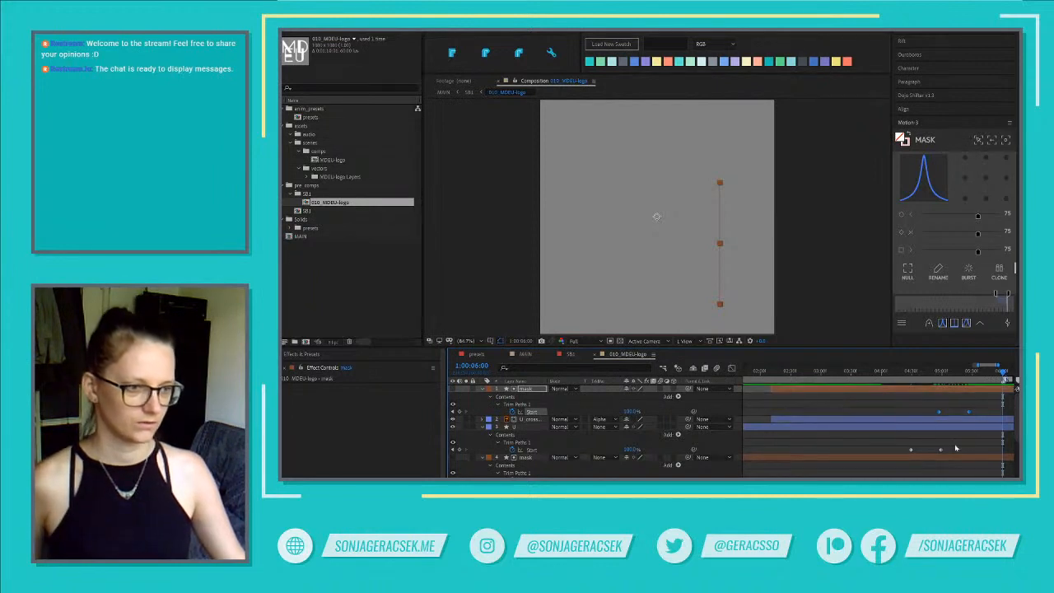
Play back the whole animation, then ease the Start keyframes of all letter and mask layers in both directions
{"action": "scroll", "coordinate": [930, 451], "scroll_direction": "down", "scroll_amount": 3}
{"action": "left_click", "coordinate": [802, 427]}
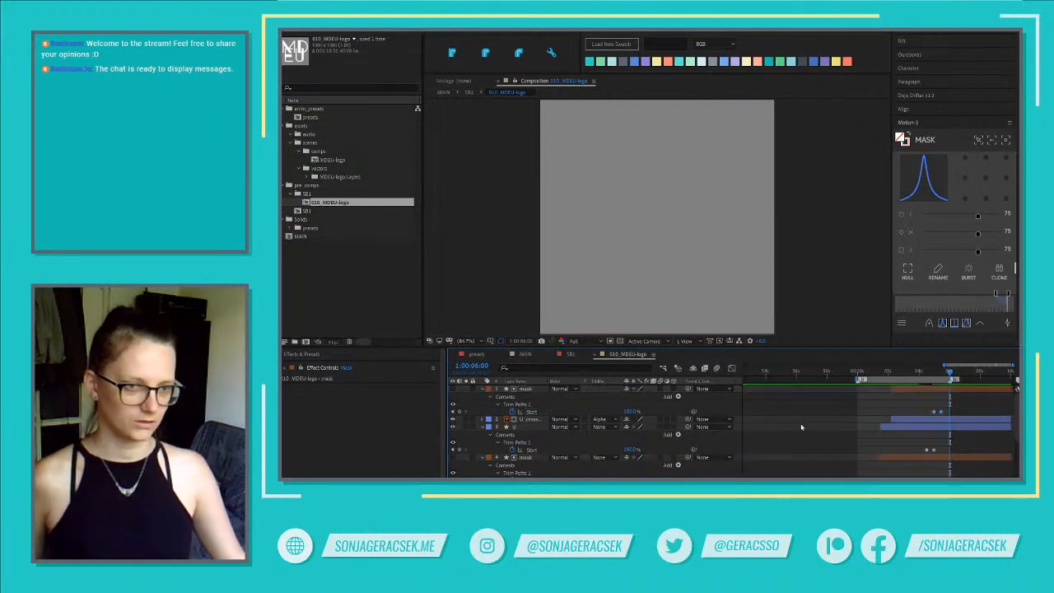
{"action": "key", "text": "space"}
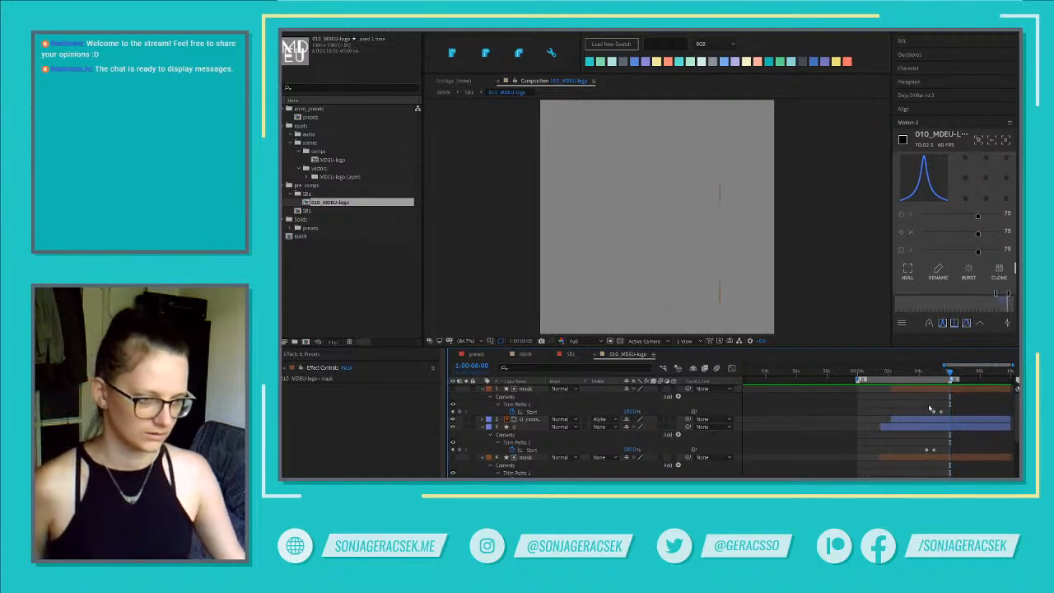
{"action": "left_click_drag", "start_coordinate": [924, 403], "coordinate": [944, 417]}
{"action": "scroll", "coordinate": [944, 461], "scroll_direction": "down", "scroll_amount": 3}
{"action": "scroll", "coordinate": [940, 476], "scroll_direction": "down", "scroll_amount": 2}
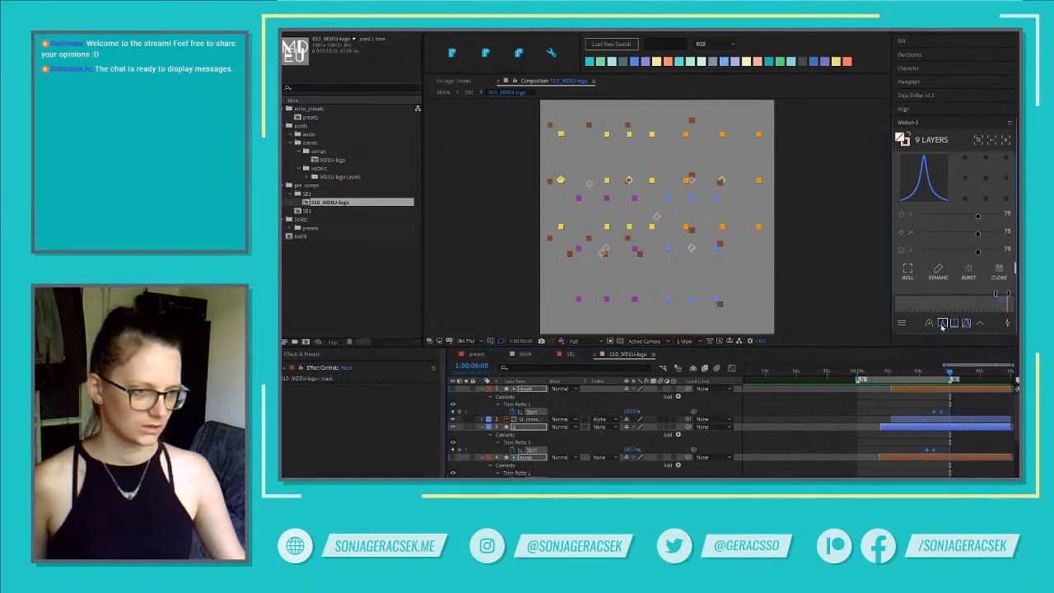
Show only the keyframed Start and End properties of all layers and play back the eased animation
{"action": "key", "text": "u"}
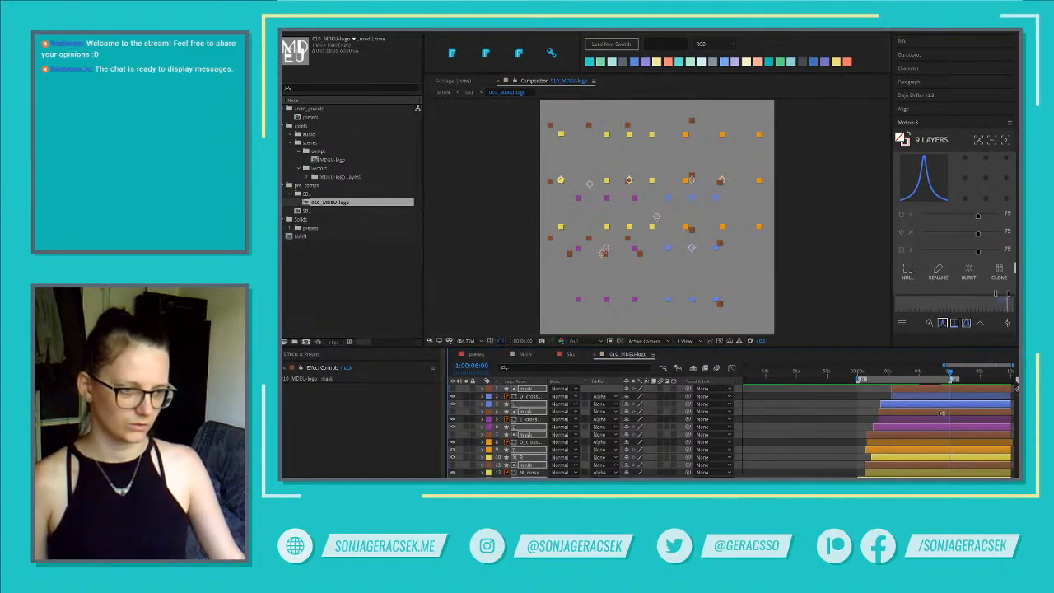
{"action": "left_click", "coordinate": [816, 434]}
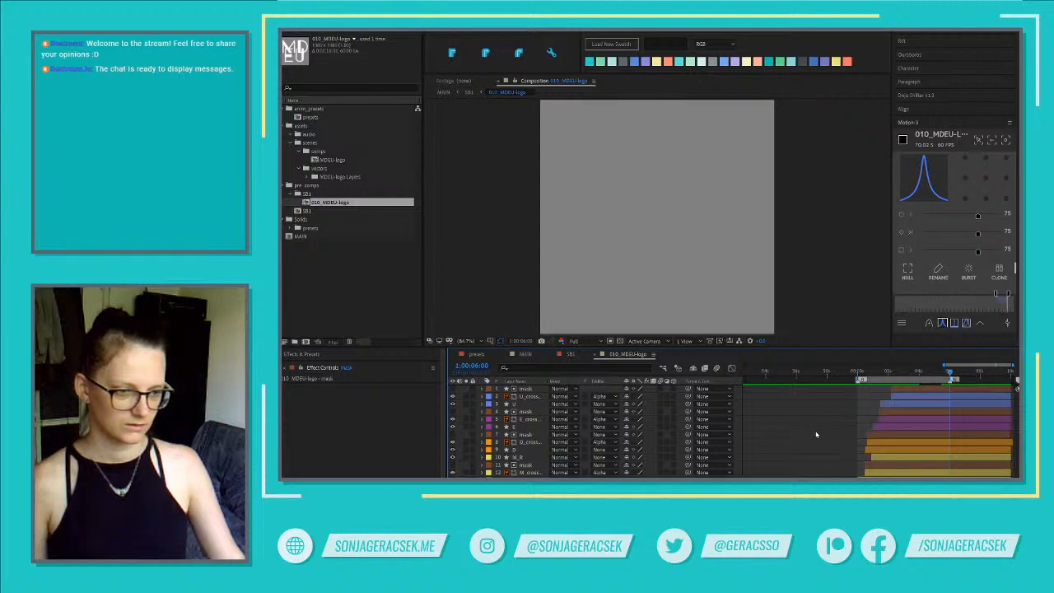
{"action": "key", "text": "u"}
{"action": "key", "text": "space"}
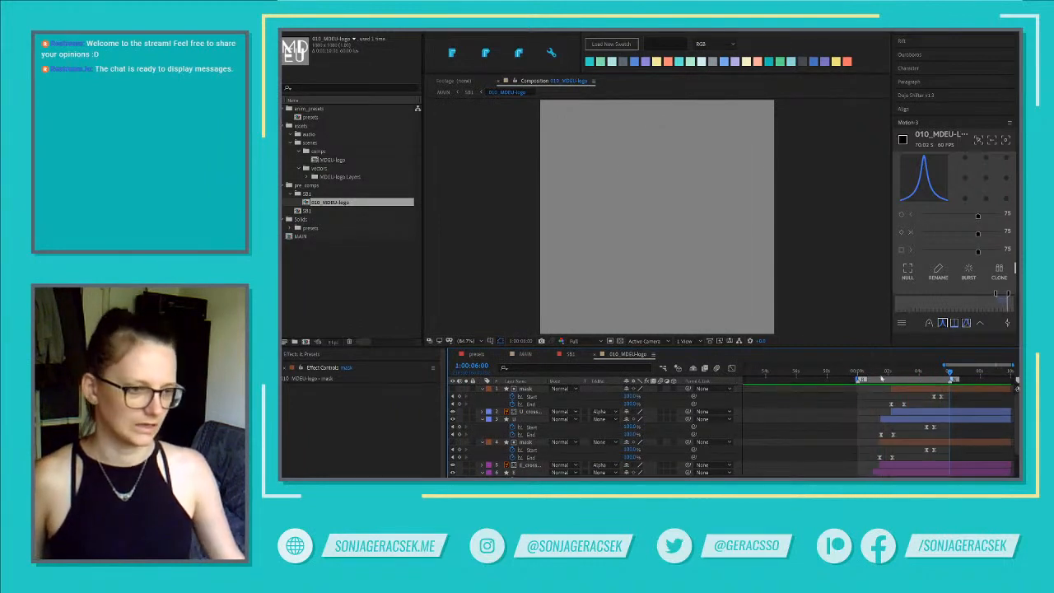
Go to 1:00:00:41 in the opening reveal and ease the first End keyframe of the M crossbar mask
{"action": "scroll", "coordinate": [852, 425], "scroll_direction": "down", "scroll_amount": 5}
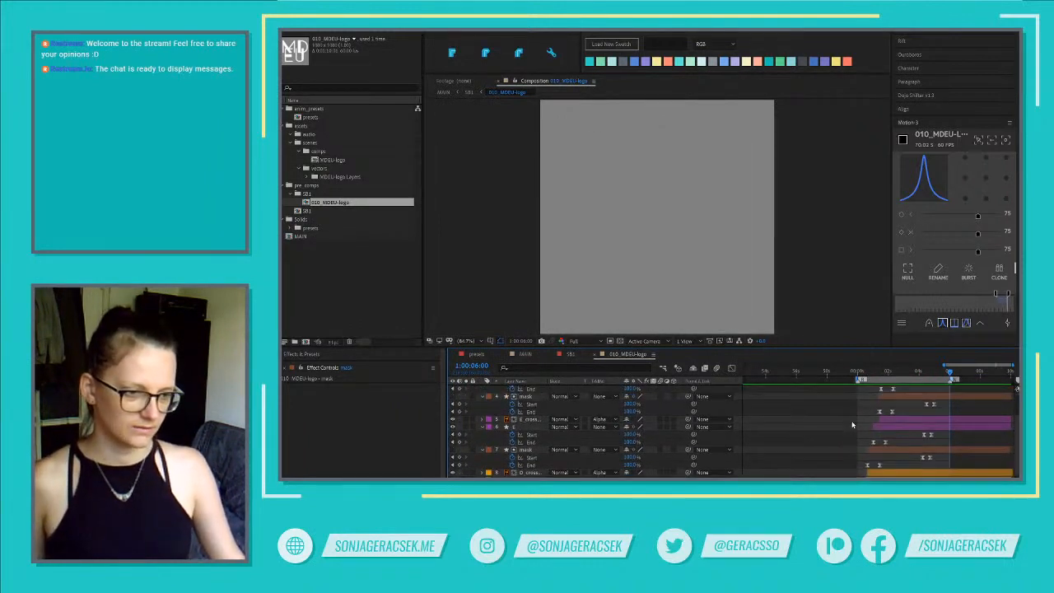
{"action": "left_click", "coordinate": [863, 373]}
{"action": "left_click_drag", "start_coordinate": [866, 377], "coordinate": [869, 377]}
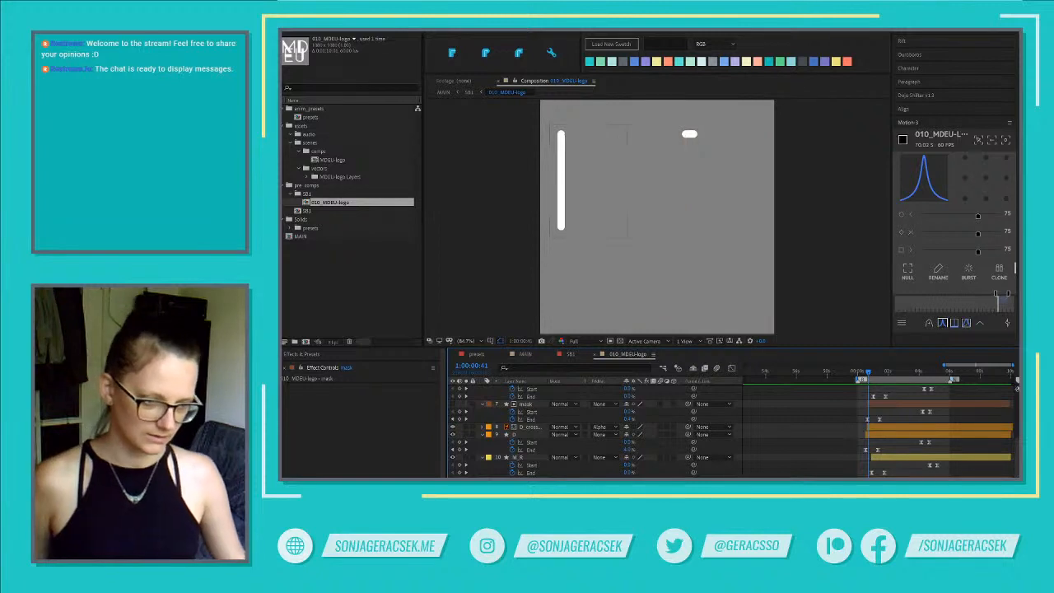
{"action": "left_click", "coordinate": [525, 405]}
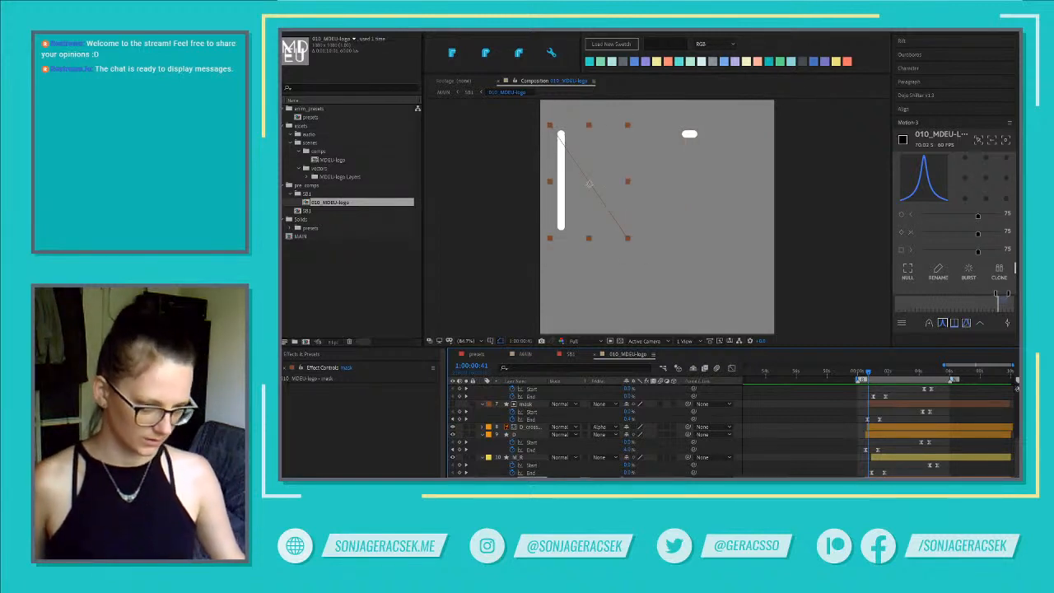
{"action": "scroll", "coordinate": [733, 430], "scroll_direction": "down", "scroll_amount": 1}
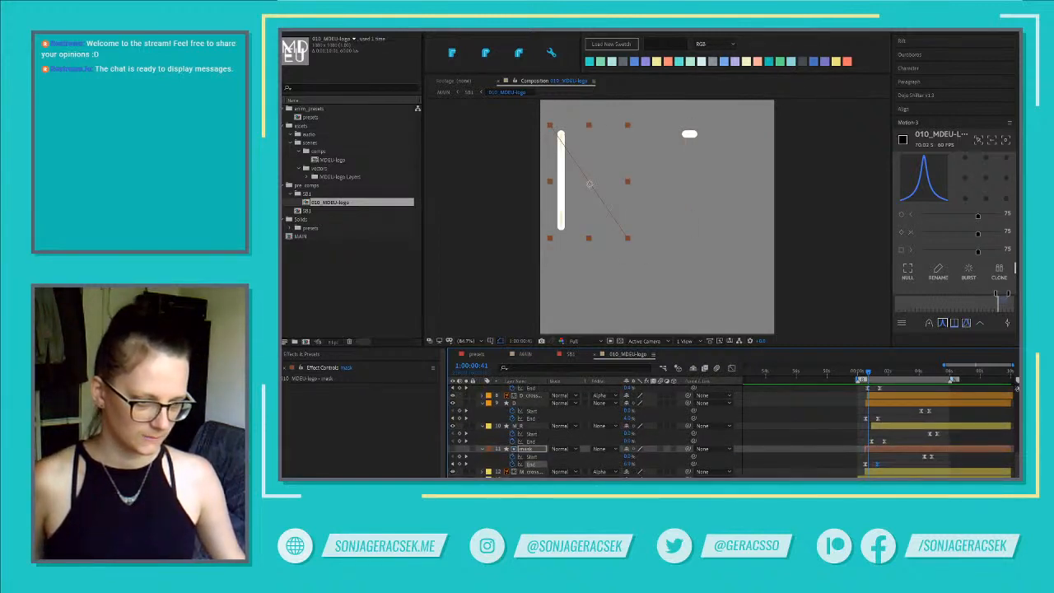
{"action": "left_click", "coordinate": [527, 477]}
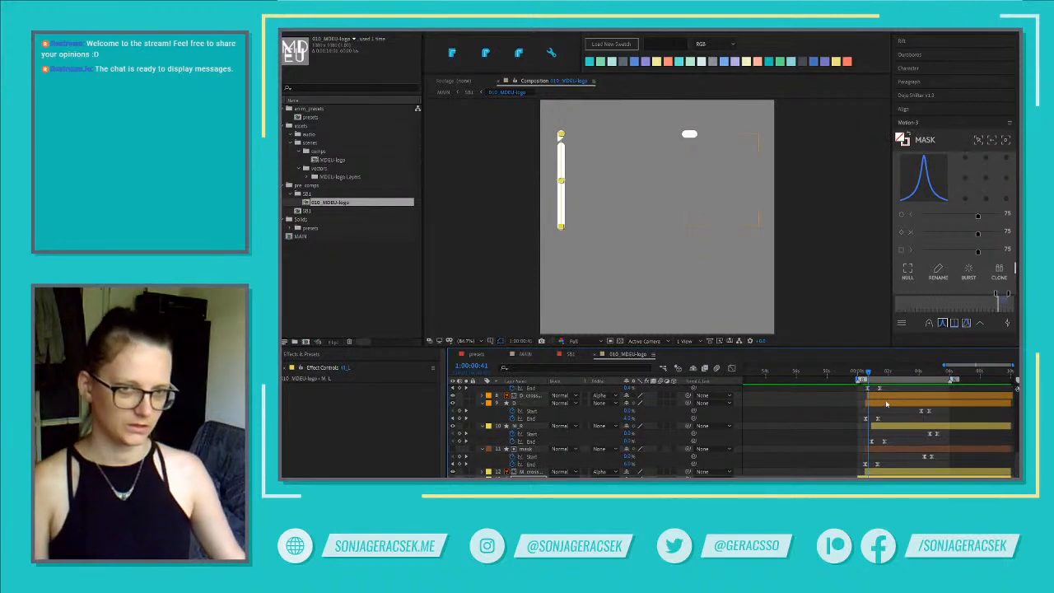
{"action": "left_click_drag", "start_coordinate": [860, 460], "coordinate": [869, 468]}
{"action": "key", "text": "F9"}
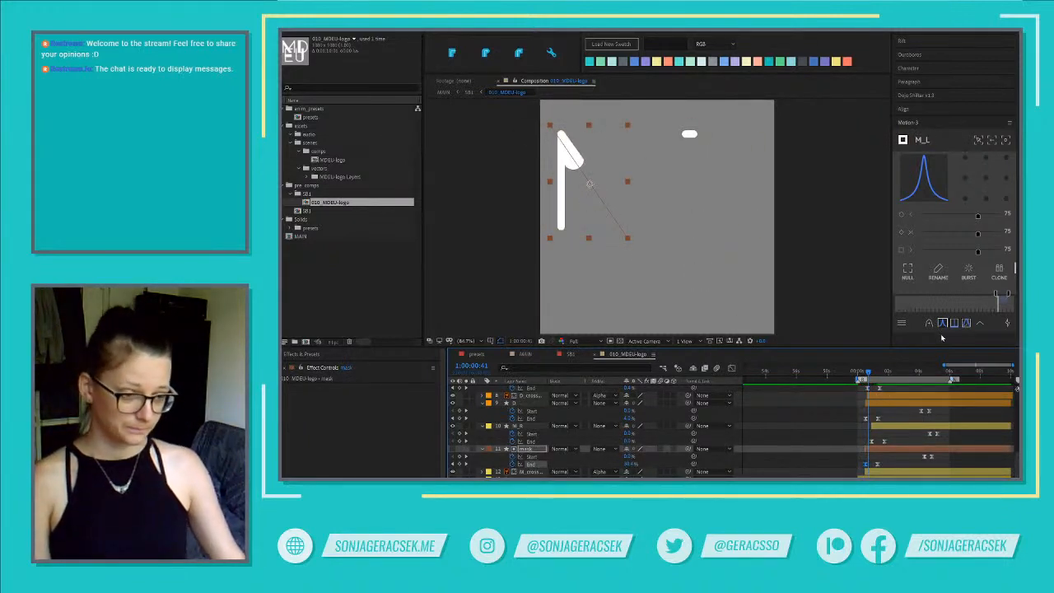
Check how the M crossbar and the D start appearing between 1:00:00:28 and 1:00:00:38
{"action": "mouse_move", "coordinate": [868, 375]}
{"action": "left_mouse_down"}
{"action": "mouse_move", "coordinate": [880, 375]}
{"action": "mouse_move", "coordinate": [865, 374]}
{"action": "left_mouse_up"}
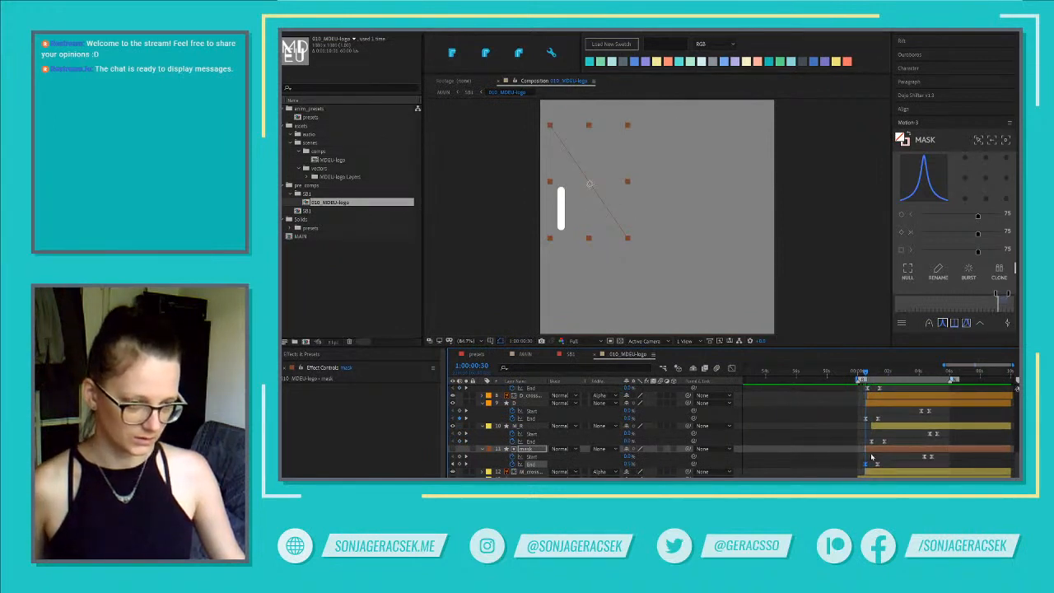
{"action": "scroll", "coordinate": [872, 455], "scroll_direction": "up", "scroll_amount": 3}
{"action": "left_click_drag", "start_coordinate": [848, 372], "coordinate": [846, 372]}
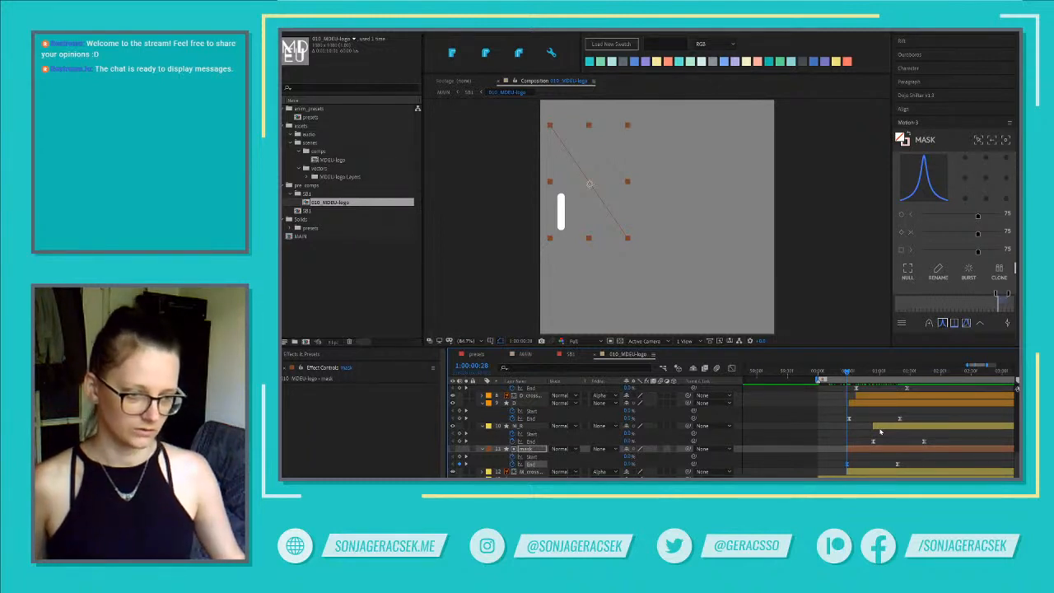
{"action": "key", "text": "space"}
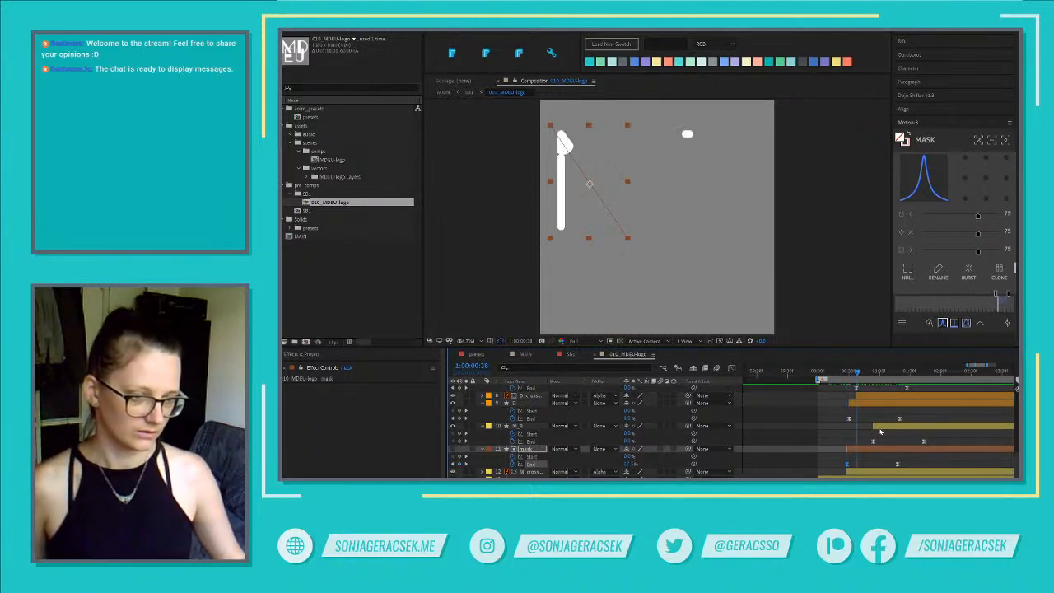
Try delaying the D letter, its crossbar and its mask with their End keyframes so the letter begins at 1:00:00:38
{"action": "scroll", "coordinate": [889, 435], "scroll_direction": "up", "scroll_amount": 1}
{"action": "left_click_drag", "start_coordinate": [917, 417], "coordinate": [854, 434]}
{"action": "left_click", "coordinate": [868, 426], "text": "shift"}
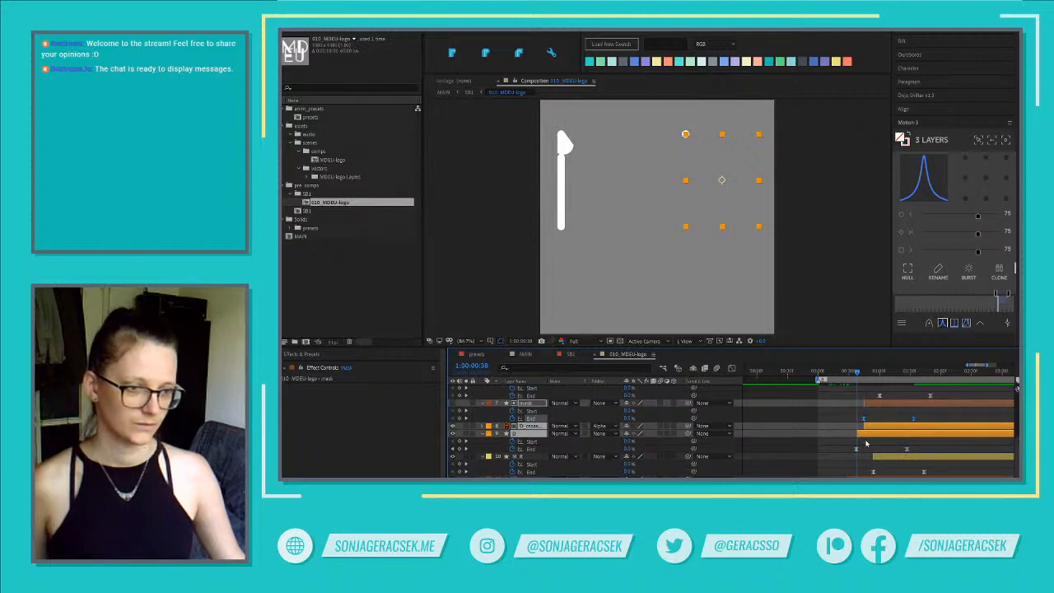
{"action": "left_click", "coordinate": [838, 441]}
Scrub through the letter reveal up to 1:00:01:27 to check the timing of the M's right part and the D
{"action": "mouse_move", "coordinate": [858, 373]}
{"action": "left_mouse_down"}
{"action": "mouse_move", "coordinate": [842, 375]}
{"action": "mouse_move", "coordinate": [878, 375]}
{"action": "left_mouse_up"}
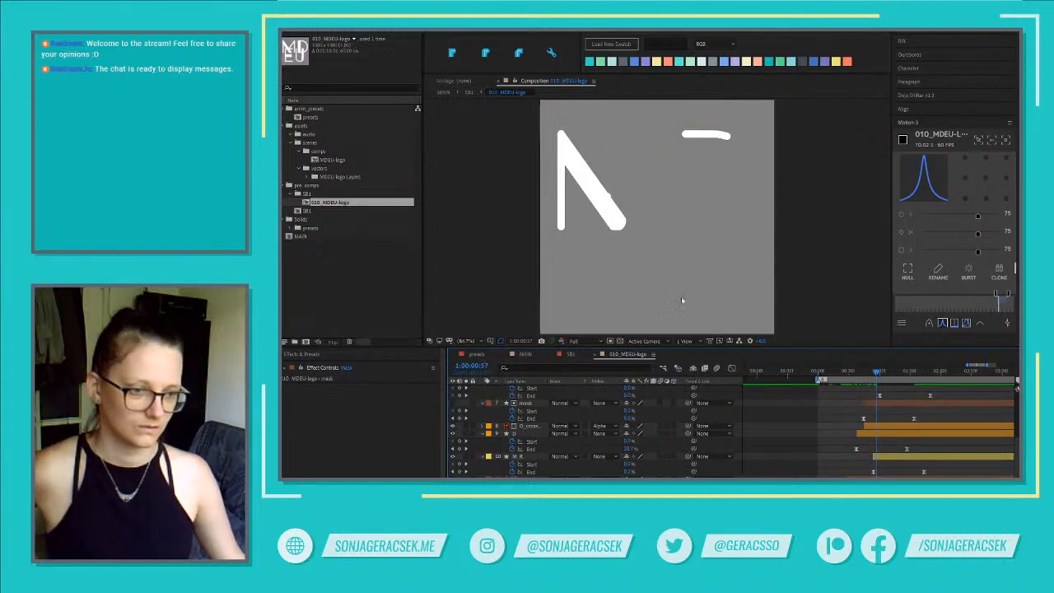
{"action": "left_click", "coordinate": [892, 458]}
{"action": "left_click", "coordinate": [874, 471]}
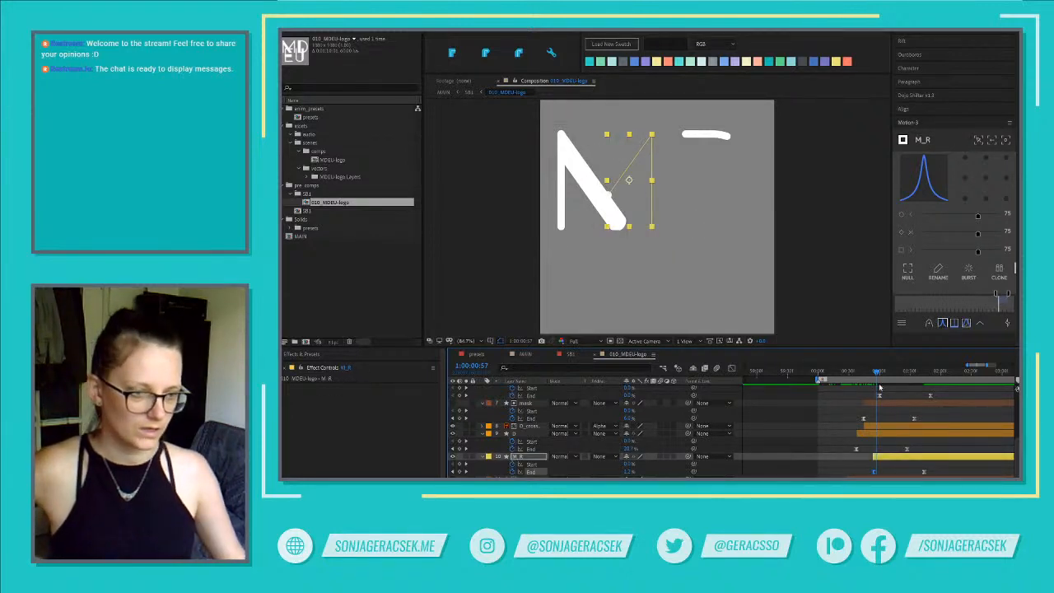
{"action": "mouse_move", "coordinate": [878, 372]}
{"action": "left_mouse_down"}
{"action": "mouse_move", "coordinate": [843, 372]}
{"action": "mouse_move", "coordinate": [924, 393]}
{"action": "mouse_move", "coordinate": [878, 394]}
{"action": "mouse_move", "coordinate": [899, 396]}
{"action": "left_mouse_up"}
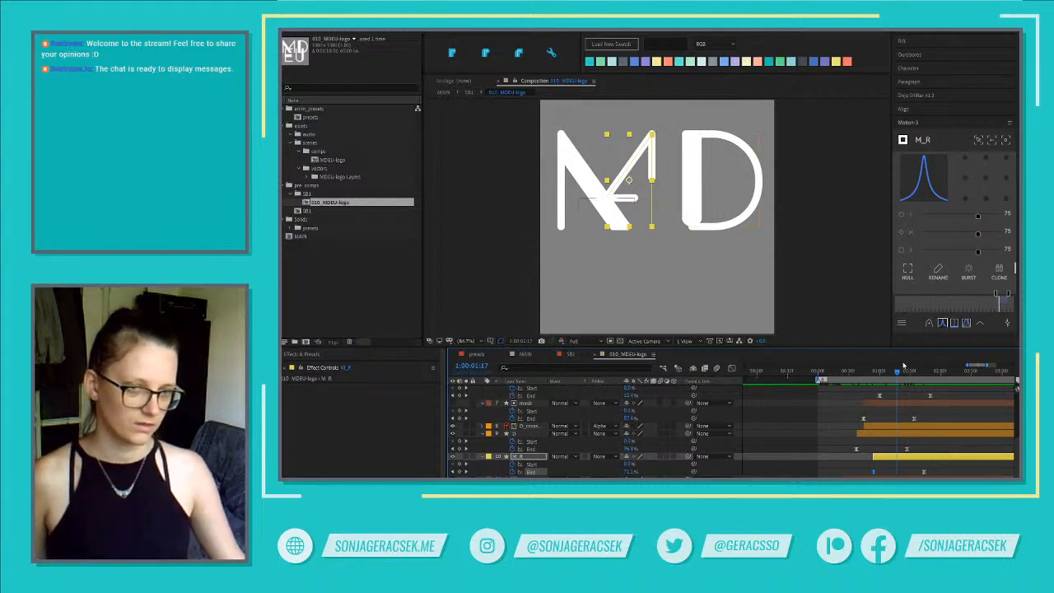
{"action": "left_click_drag", "start_coordinate": [901, 374], "coordinate": [908, 373]}
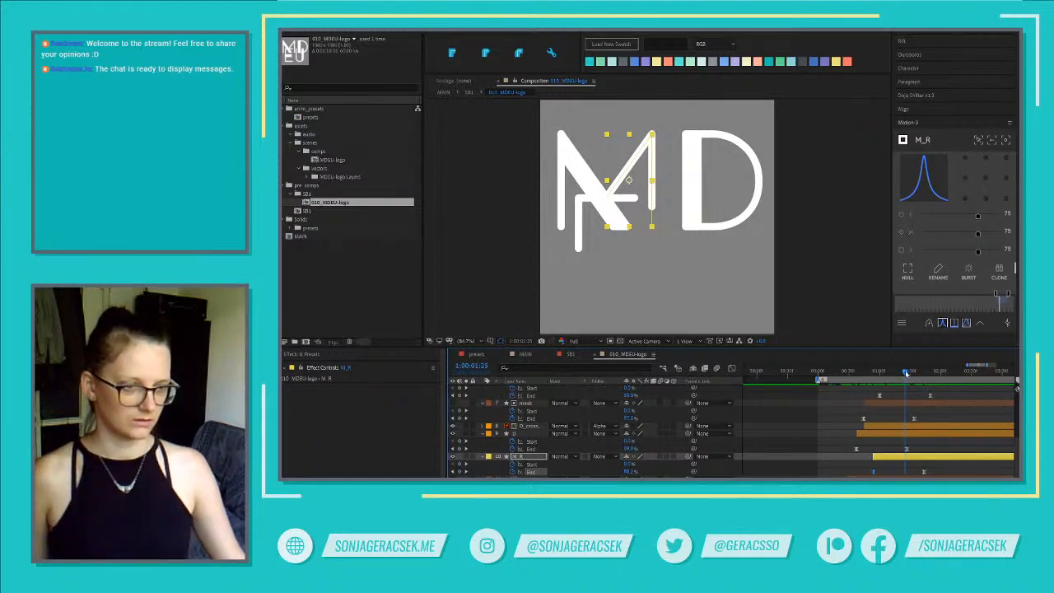
{"action": "left_click_drag", "start_coordinate": [906, 374], "coordinate": [908, 375]}
Select the D letter, crossbar and mask layers, then undo the delay applied to them
{"action": "scroll", "coordinate": [913, 445], "scroll_direction": "up", "scroll_amount": 1}
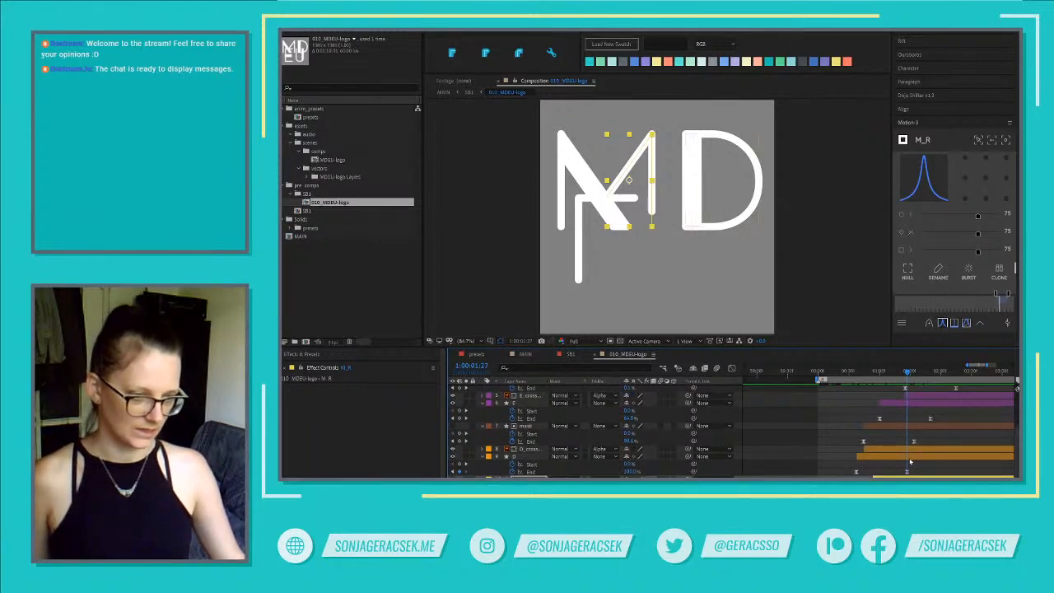
{"action": "left_click", "coordinate": [910, 456]}
{"action": "left_click", "coordinate": [911, 429], "text": "shift"}
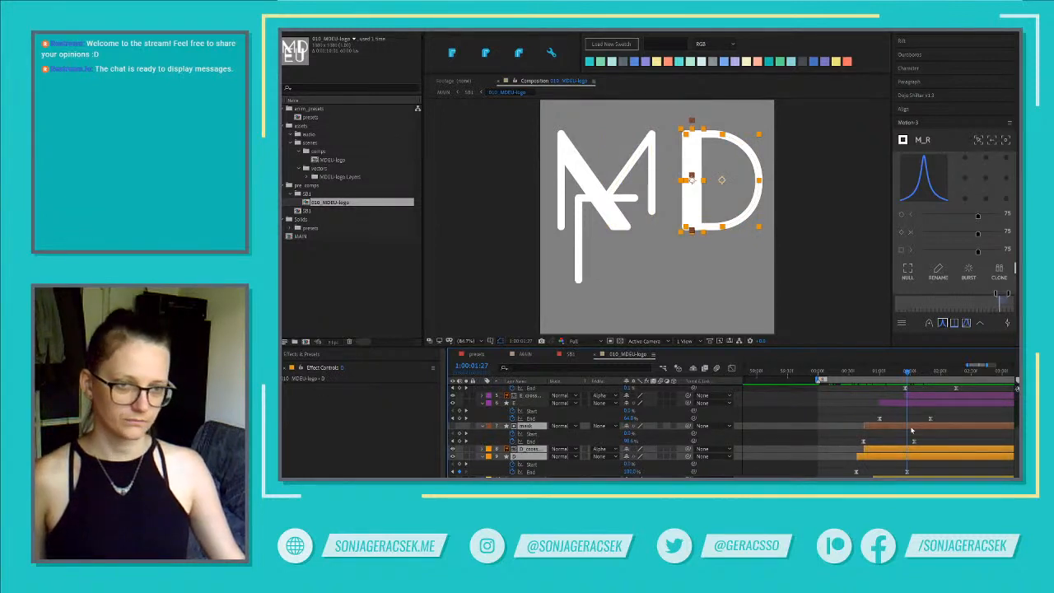
{"action": "scroll", "coordinate": [933, 474], "scroll_direction": "down", "scroll_amount": 1}
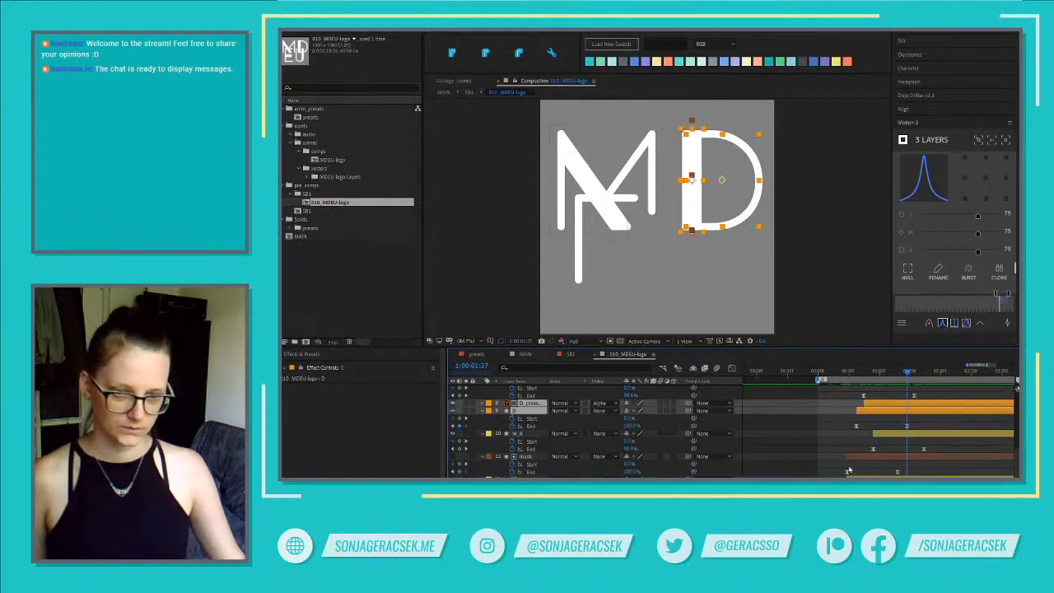
{"action": "scroll", "coordinate": [923, 475], "scroll_direction": "up", "scroll_amount": 1}
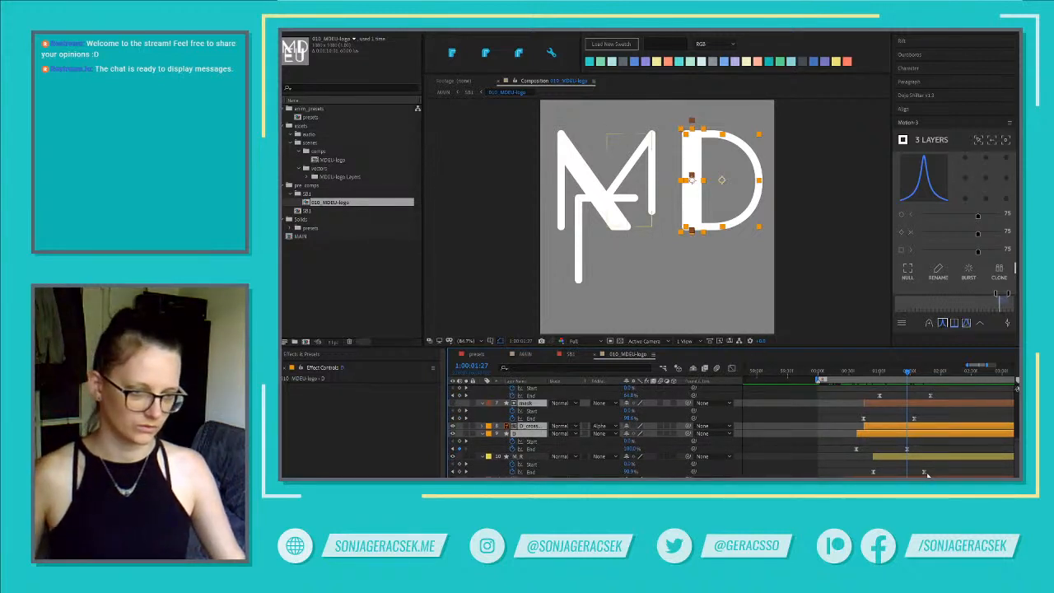
{"action": "key", "text": "ctrl+z"}
{"action": "key", "text": "ctrl+z"}
{"action": "key", "text": "ctrl+z"}
{"action": "key", "text": "ctrl+z"}
{"action": "key", "text": "ctrl+z"}
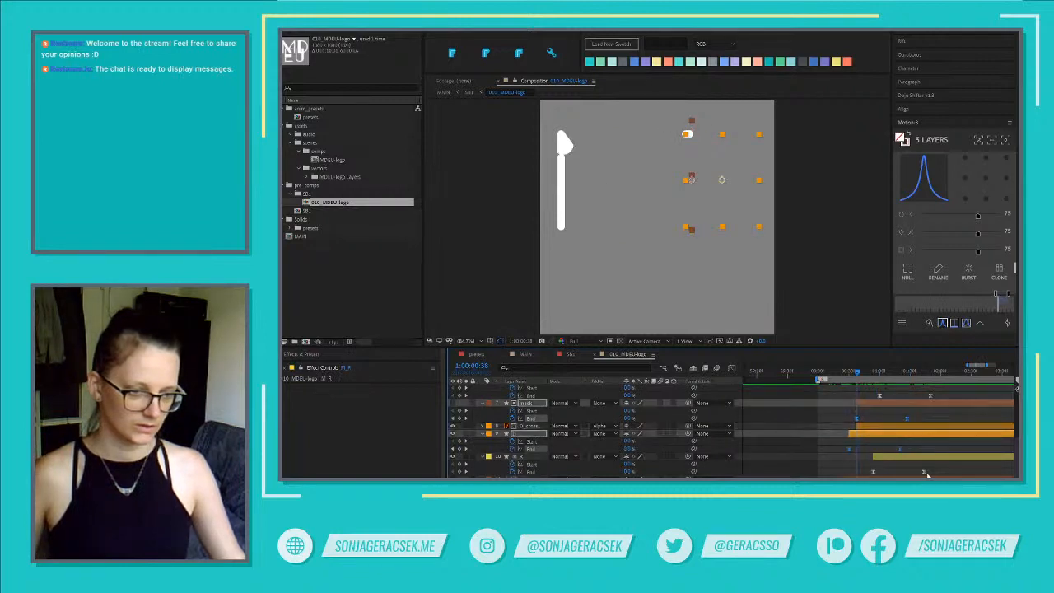
Select the E letter and its crossbar, and scrub to 1:00:01:22 to check where the E starts relative to the M and D
{"action": "left_click", "coordinate": [874, 472]}
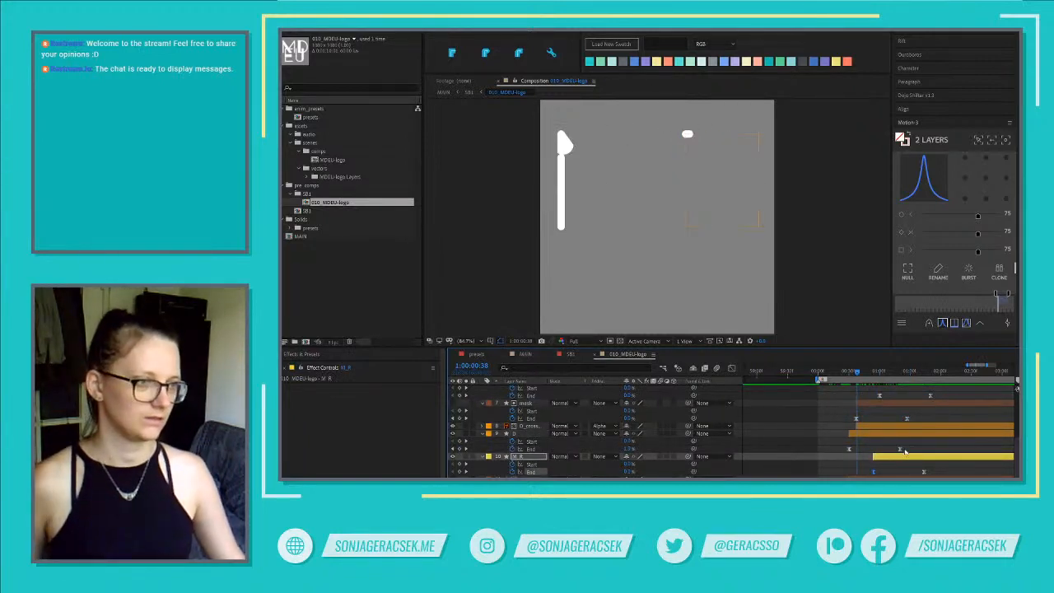
{"action": "scroll", "coordinate": [906, 452], "scroll_direction": "up", "scroll_amount": 5}
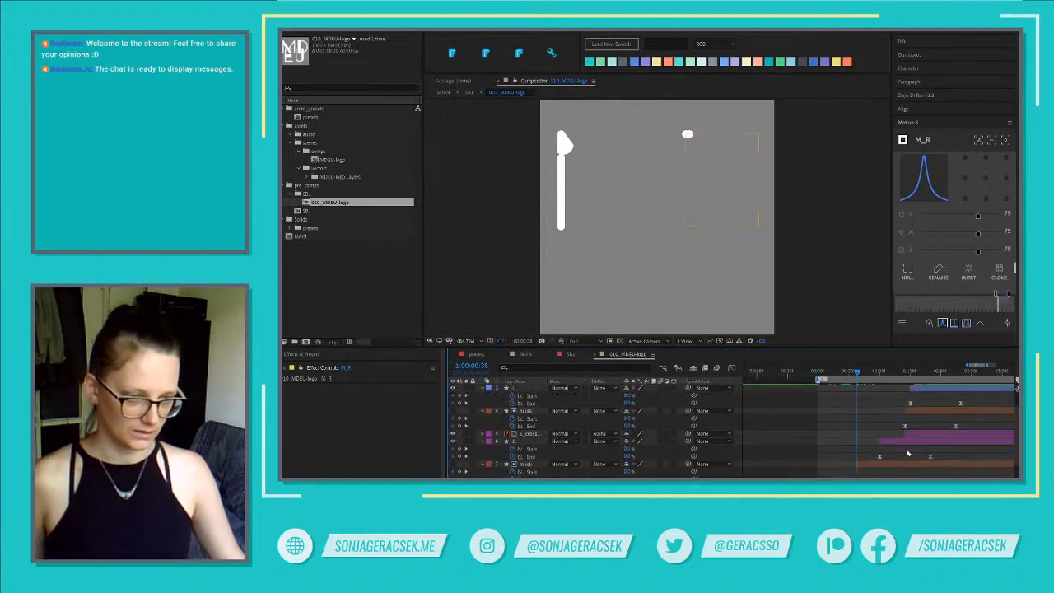
{"action": "scroll", "coordinate": [902, 454], "scroll_direction": "down", "scroll_amount": 1}
{"action": "left_click", "coordinate": [906, 426]}
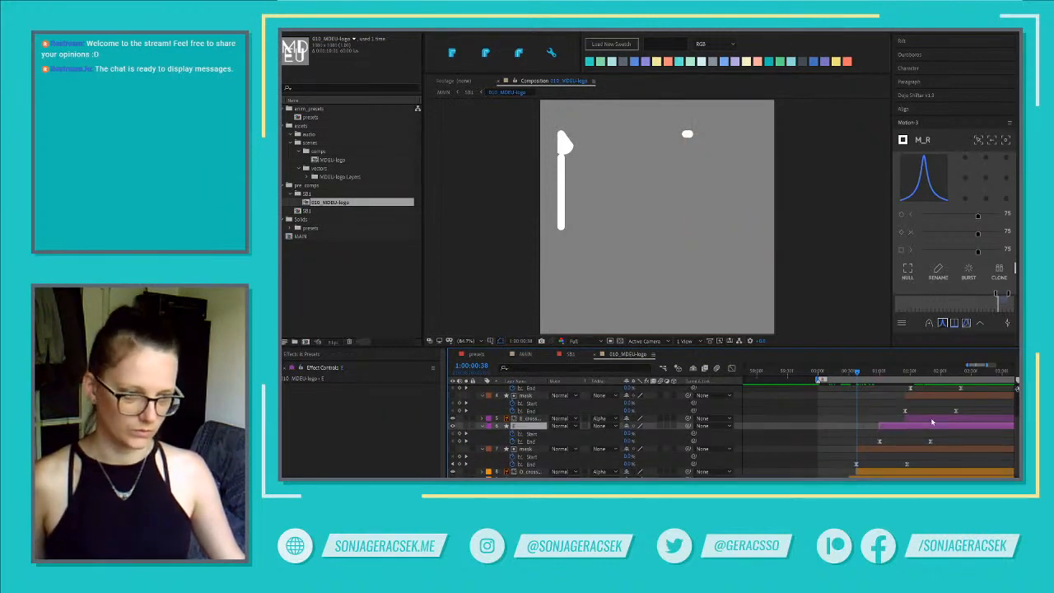
{"action": "left_click", "coordinate": [922, 418]}
{"action": "left_click_drag", "start_coordinate": [857, 375], "coordinate": [902, 374]}
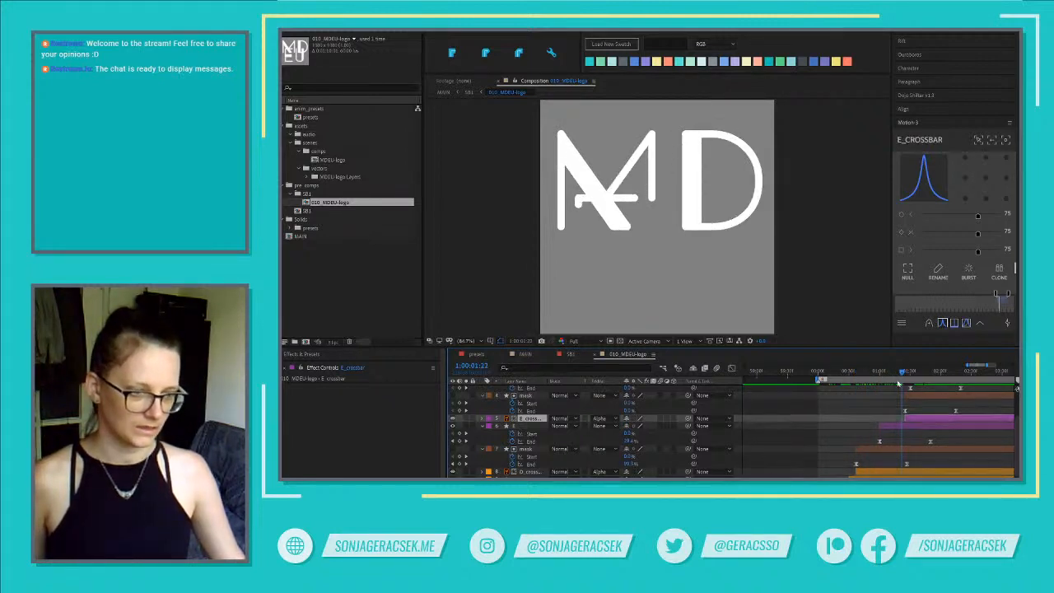
Delay the E letter's and its mask's End keyframes so the E starts at 1:00:01:22, shifting the E, crossbar and mask layers to match
{"action": "scroll", "coordinate": [928, 452], "scroll_direction": "up", "scroll_amount": 3}
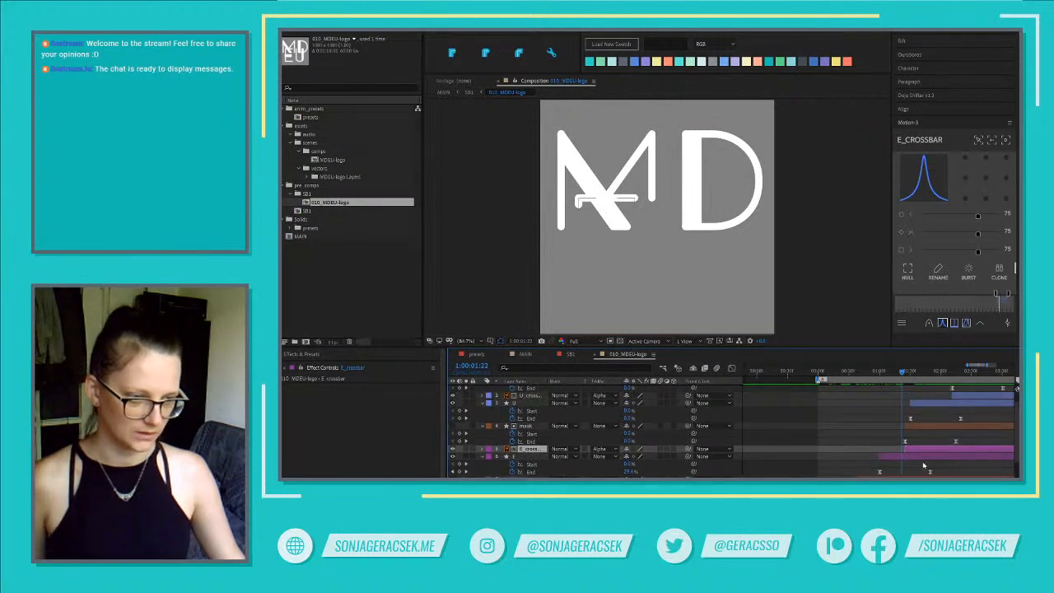
{"action": "left_click", "coordinate": [921, 459]}
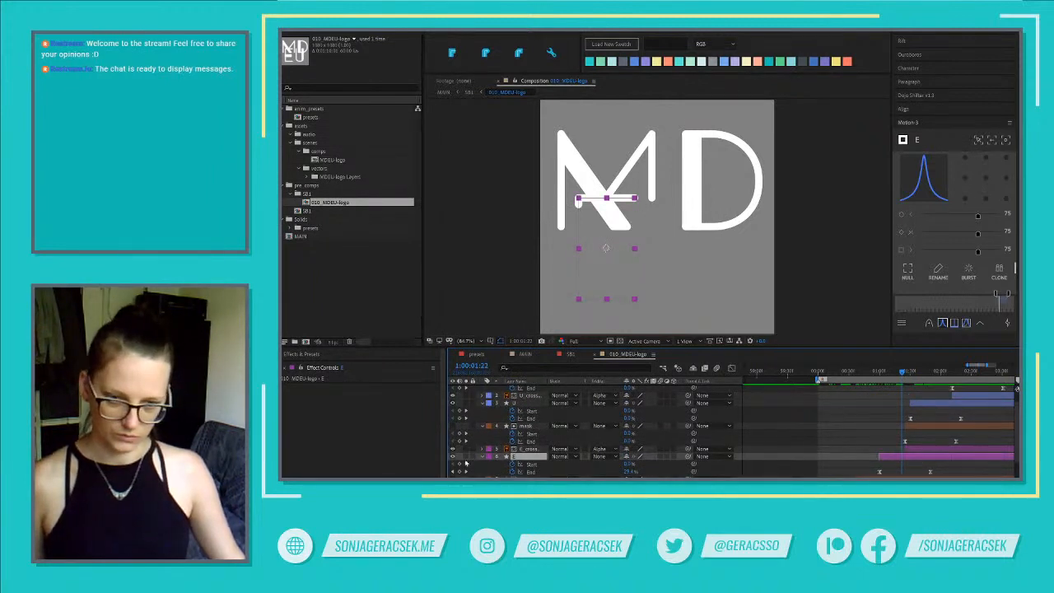
{"action": "left_click_drag", "start_coordinate": [974, 443], "coordinate": [902, 474]}
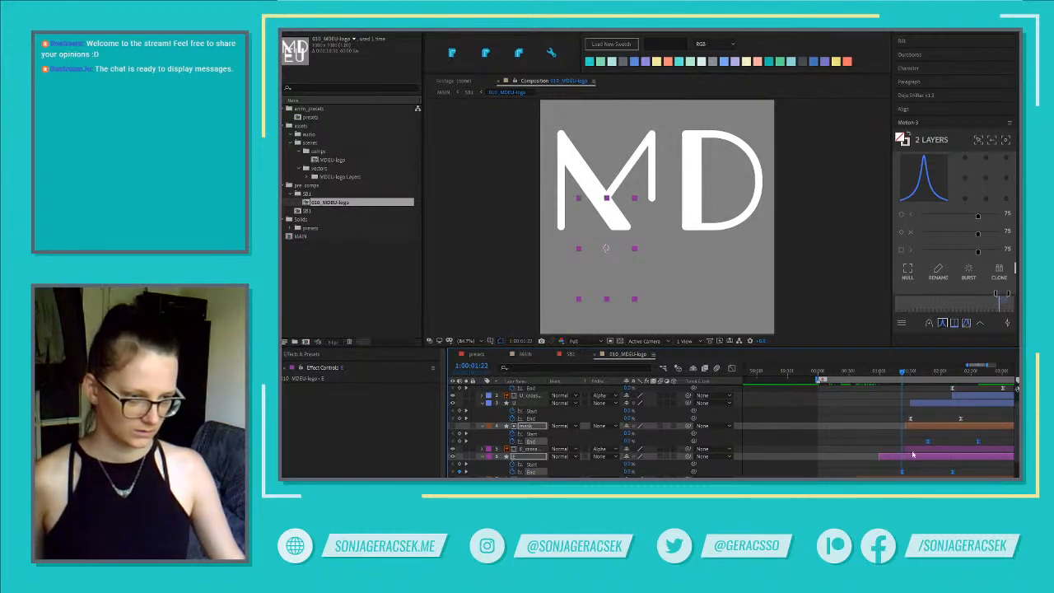
{"action": "left_click", "coordinate": [922, 451]}
{"action": "left_click", "coordinate": [900, 457]}
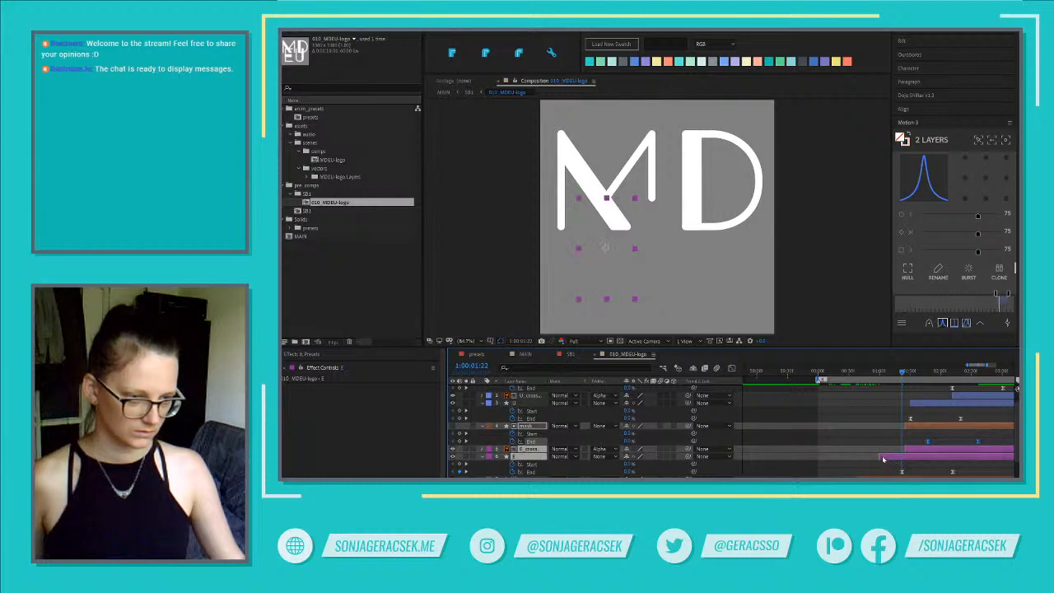
{"action": "left_click_drag", "start_coordinate": [880, 456], "coordinate": [902, 457]}
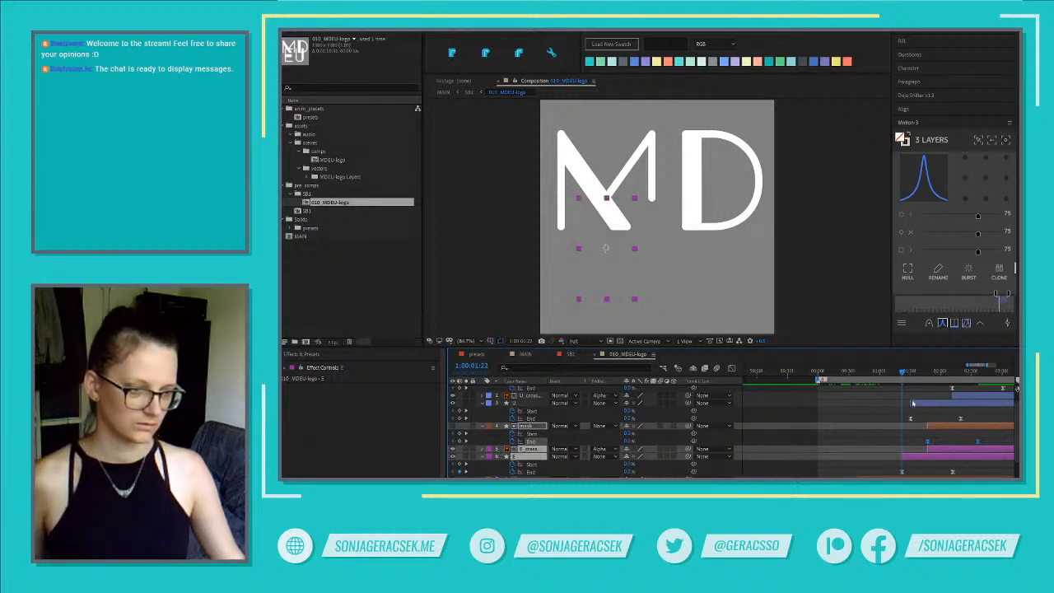
Scrub through 1:00:01:52 to 1:00:02:21 to check the timing of the E crossbar against the U
{"action": "left_click_drag", "start_coordinate": [903, 374], "coordinate": [933, 385]}
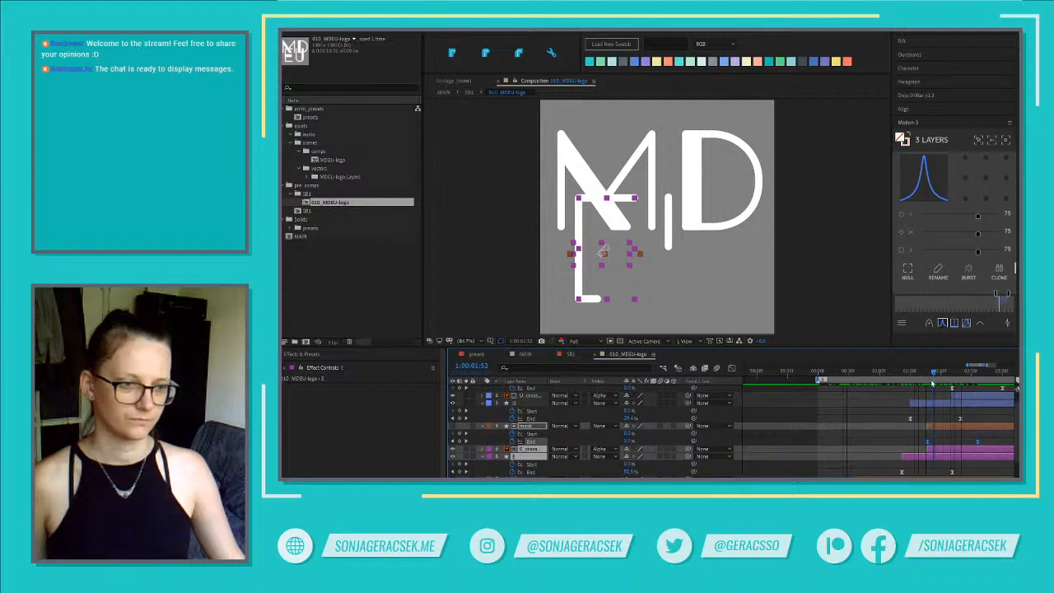
{"action": "left_click", "coordinate": [927, 441]}
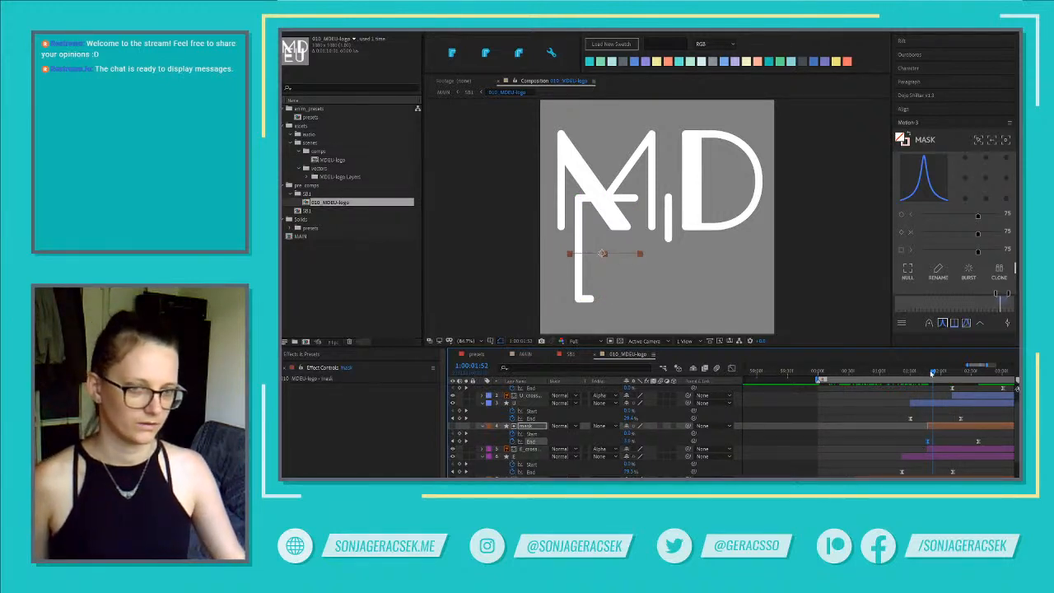
{"action": "mouse_move", "coordinate": [932, 372]}
{"action": "left_mouse_down"}
{"action": "mouse_move", "coordinate": [919, 372]}
{"action": "mouse_move", "coordinate": [959, 380]}
{"action": "left_mouse_up"}
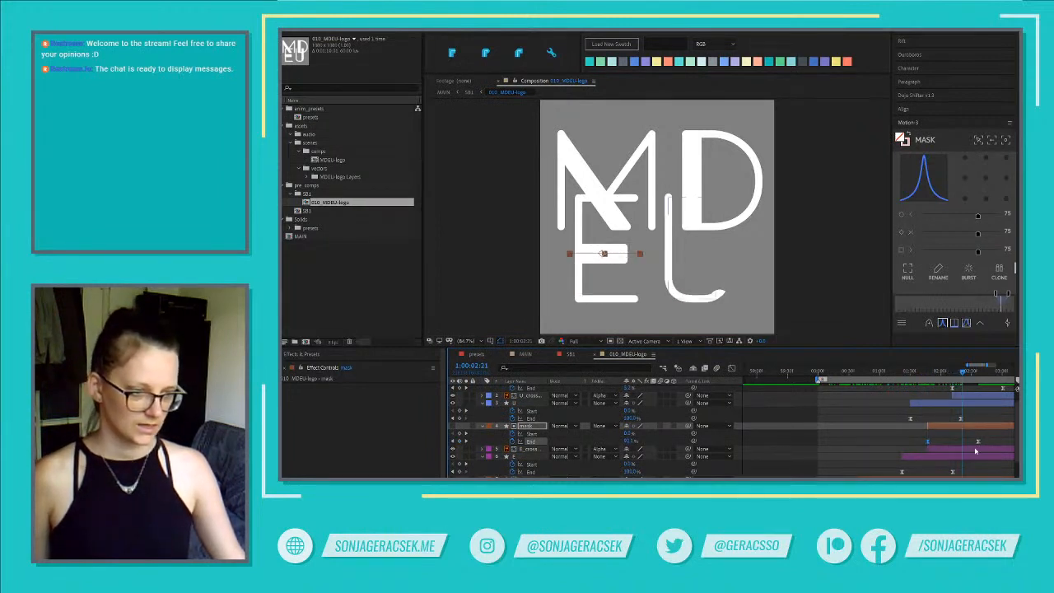
Apply Easy Ease to the U letter's last End keyframe and the first End keyframe of its crossbar mask
{"action": "scroll", "coordinate": [975, 451], "scroll_direction": "up", "scroll_amount": 1}
{"action": "scroll", "coordinate": [988, 429], "scroll_direction": "right", "scroll_amount": 3}
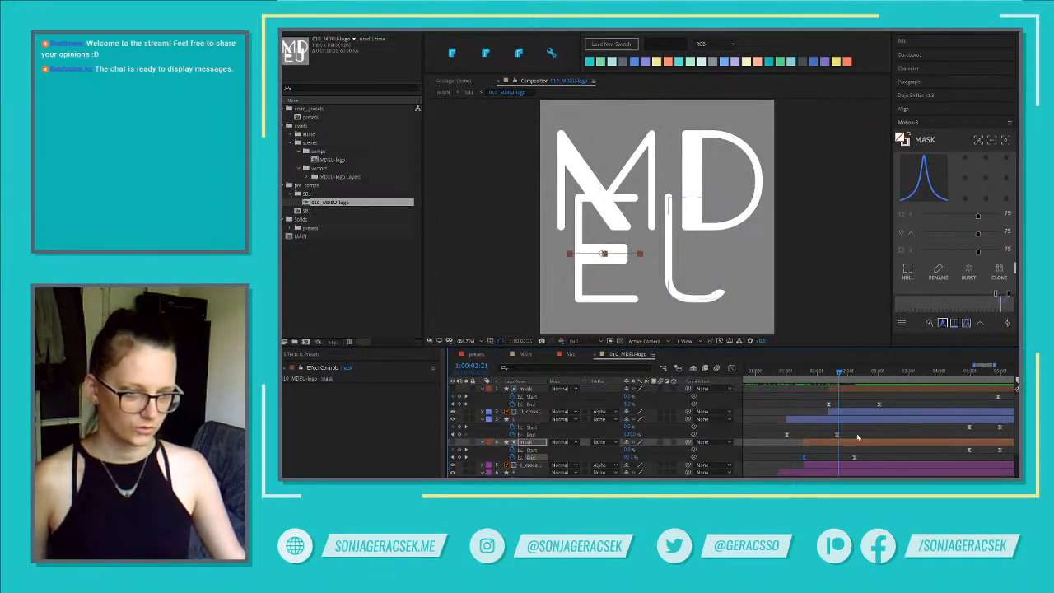
{"action": "left_click_drag", "start_coordinate": [853, 398], "coordinate": [827, 439]}
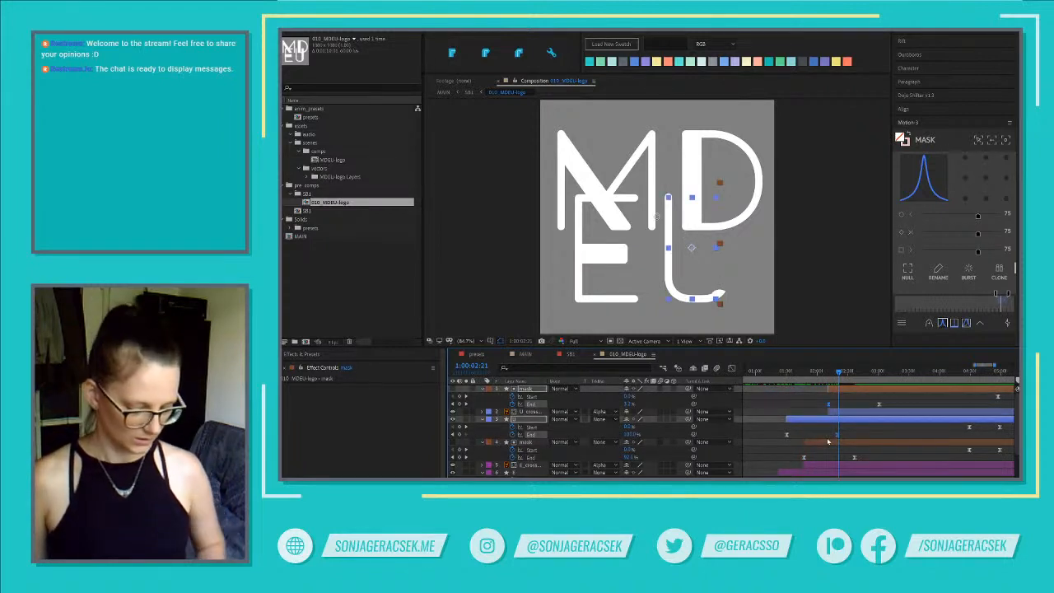
{"action": "key", "text": "F9"}
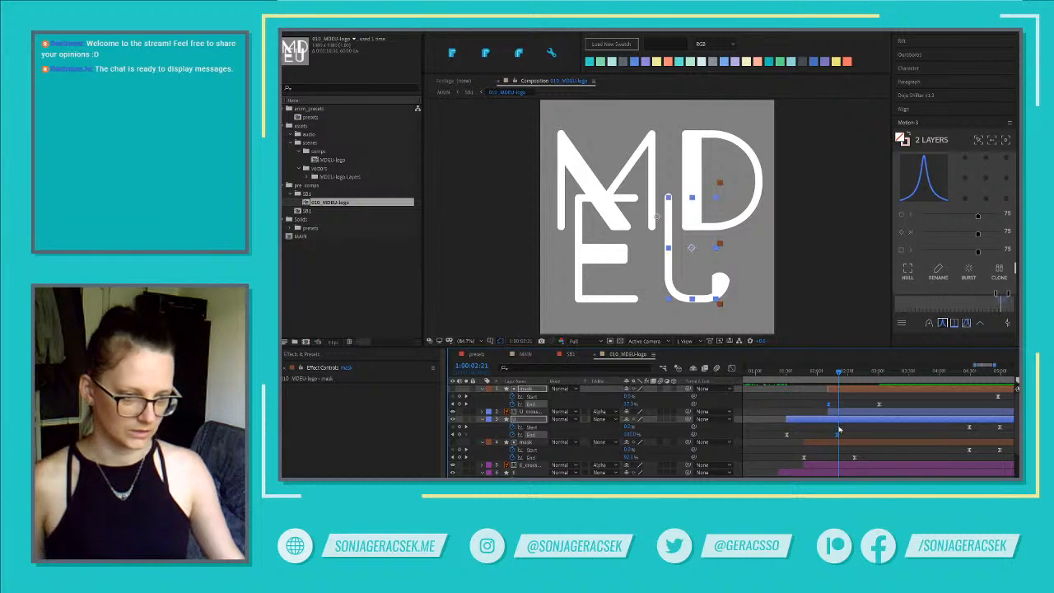
Move the U crossbar mask's End keyframes so they start at 1:00:02:14, and line up the U crossbar layer with them
{"action": "left_click_drag", "start_coordinate": [811, 373], "coordinate": [831, 375]}
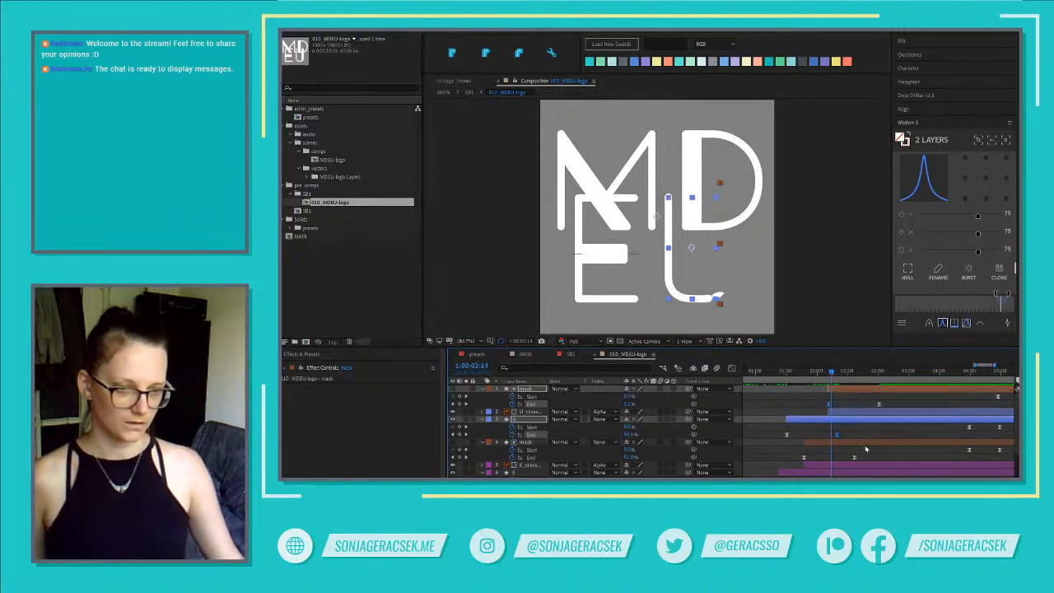
{"action": "left_click", "coordinate": [862, 437]}
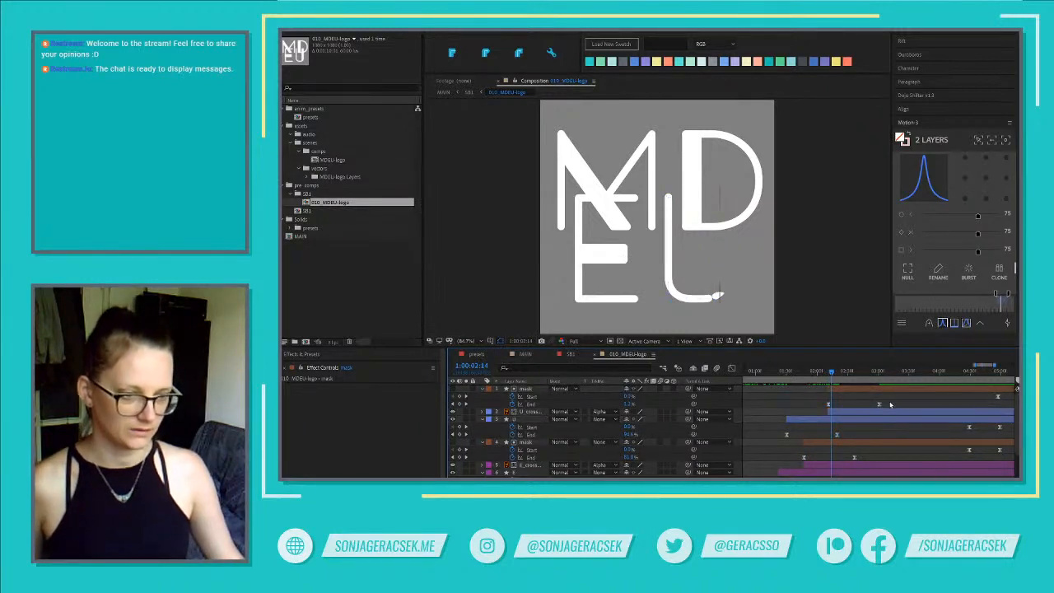
{"action": "left_click_drag", "start_coordinate": [890, 400], "coordinate": [826, 410]}
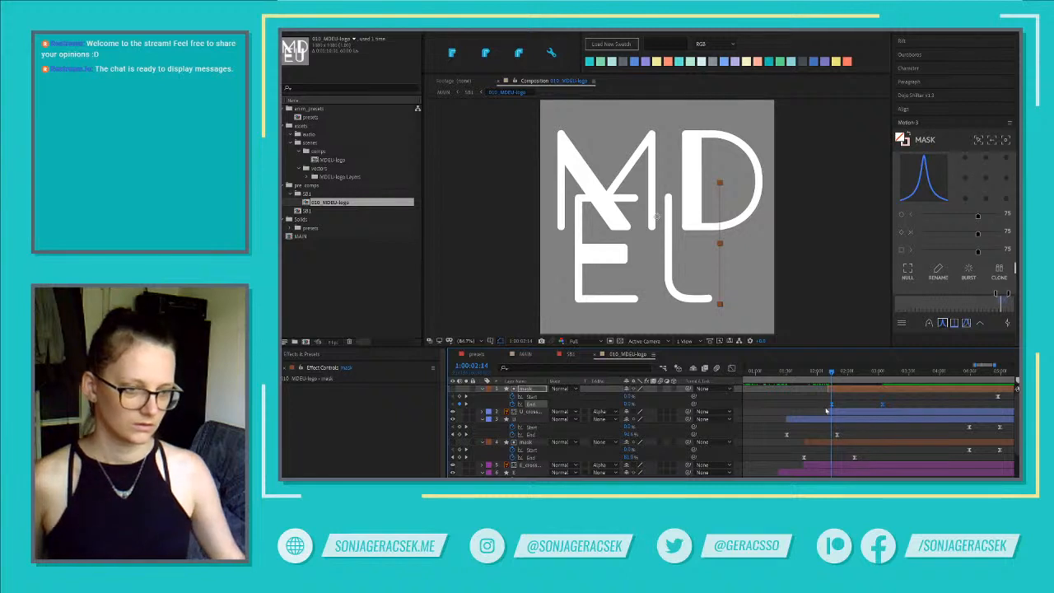
{"action": "left_click", "coordinate": [841, 415]}
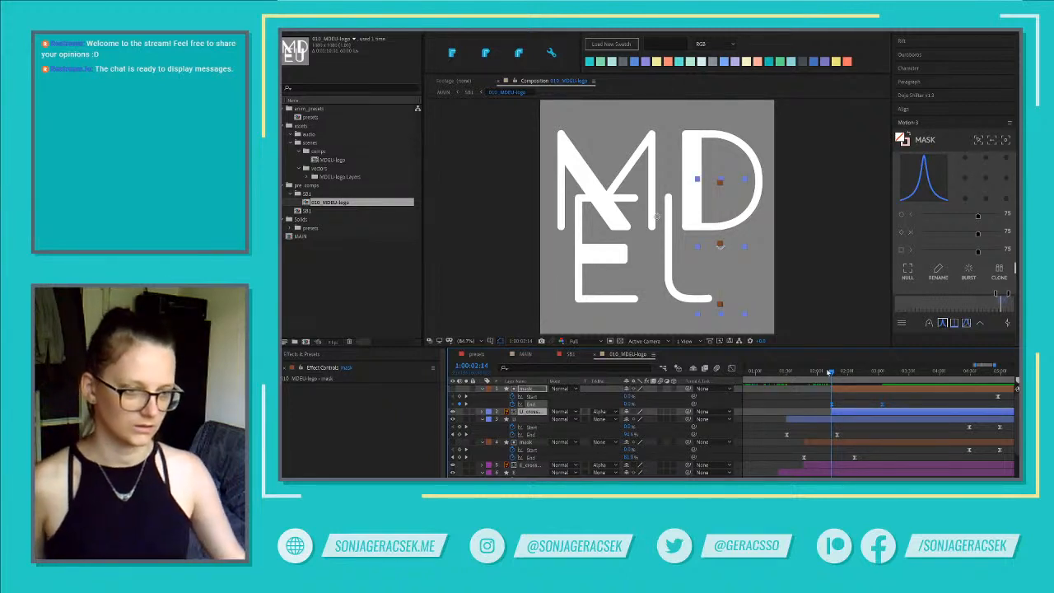
Ease the disappearing animation where the M's parts meet, using the M mask's and right part's Start keyframes
{"action": "left_click_drag", "start_coordinate": [832, 372], "coordinate": [894, 377]}
{"action": "scroll", "coordinate": [897, 448], "scroll_direction": "down", "scroll_amount": 5}
{"action": "scroll", "coordinate": [898, 448], "scroll_direction": "down", "scroll_amount": 3}
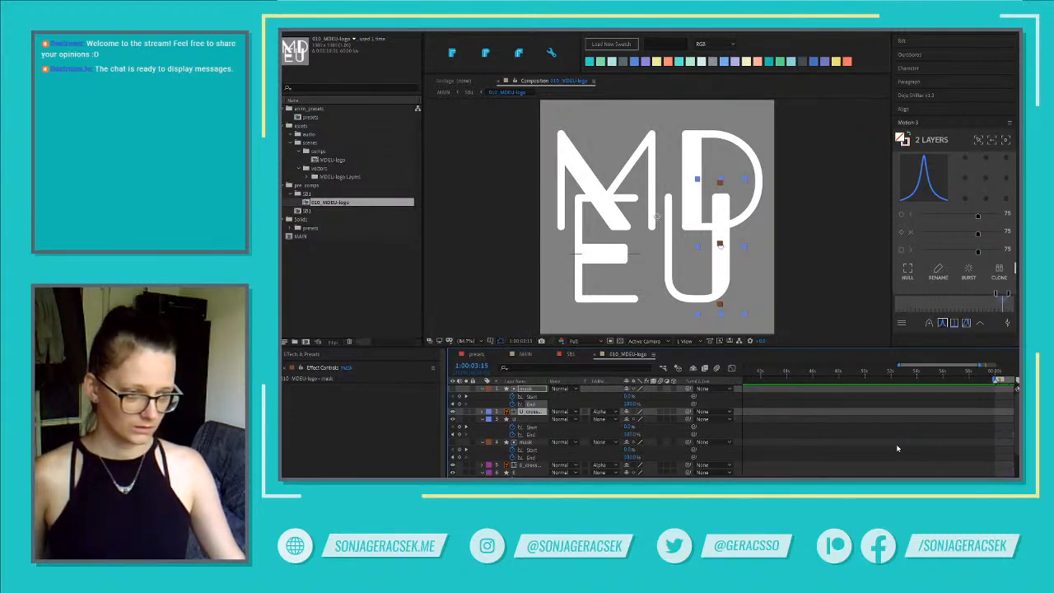
{"action": "left_click_drag", "start_coordinate": [968, 444], "coordinate": [753, 423]}
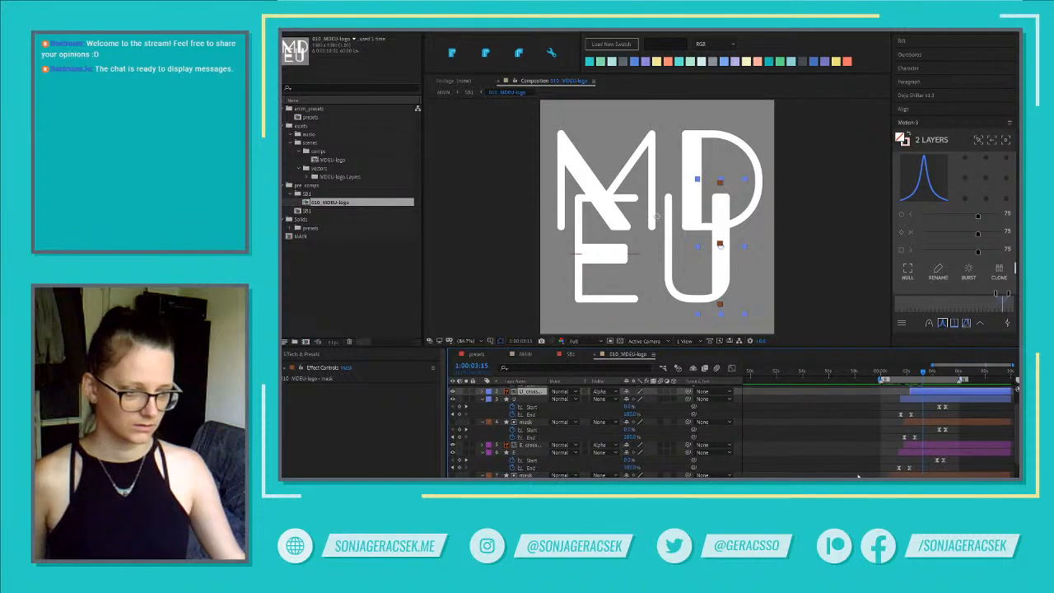
{"action": "scroll", "coordinate": [911, 465], "scroll_direction": "down", "scroll_amount": 3}
{"action": "scroll", "coordinate": [911, 465], "scroll_direction": "down", "scroll_amount": 3}
{"action": "scroll", "coordinate": [979, 462], "scroll_direction": "up", "scroll_amount": 2}
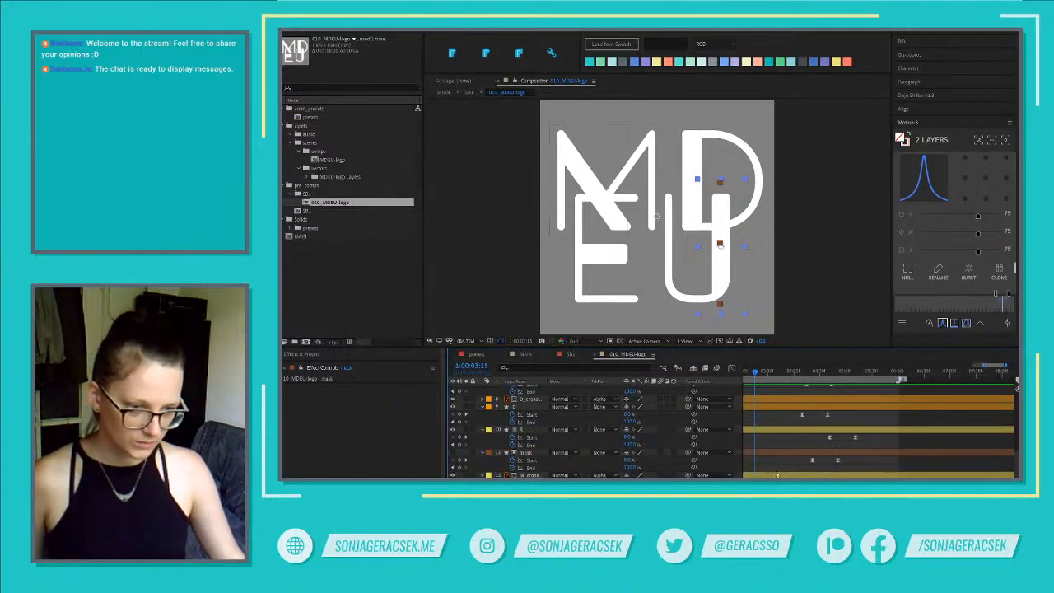
{"action": "left_click", "coordinate": [811, 460]}
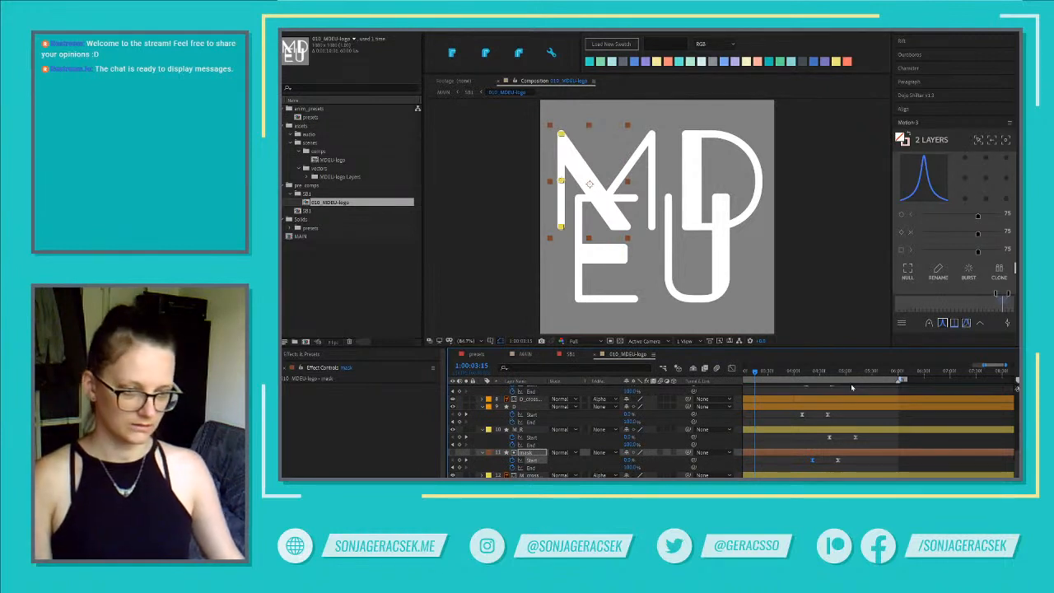
{"action": "left_click", "coordinate": [826, 440]}
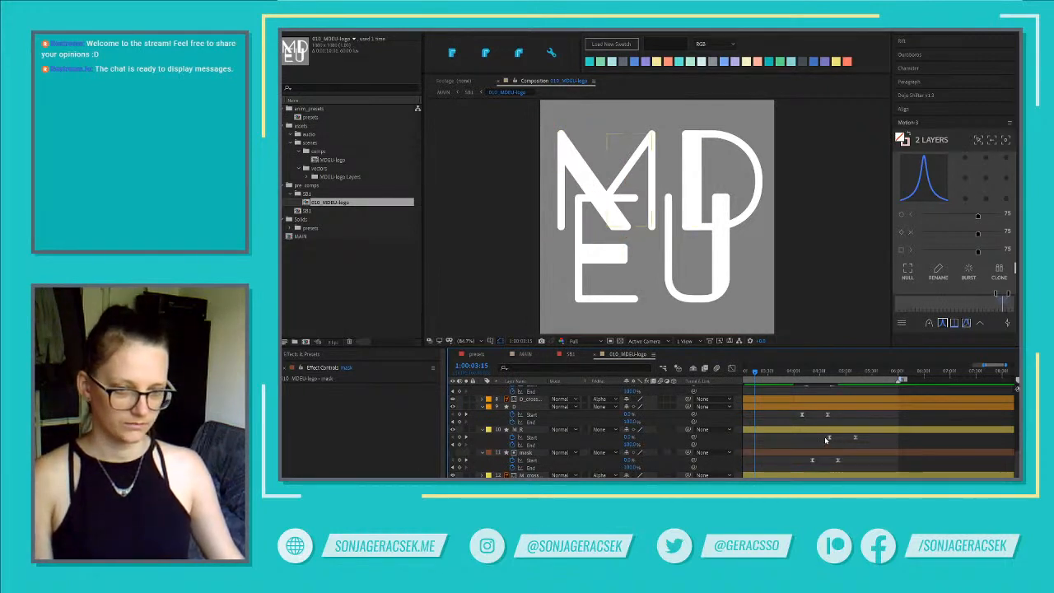
{"action": "left_click_drag", "start_coordinate": [825, 437], "coordinate": [844, 467]}
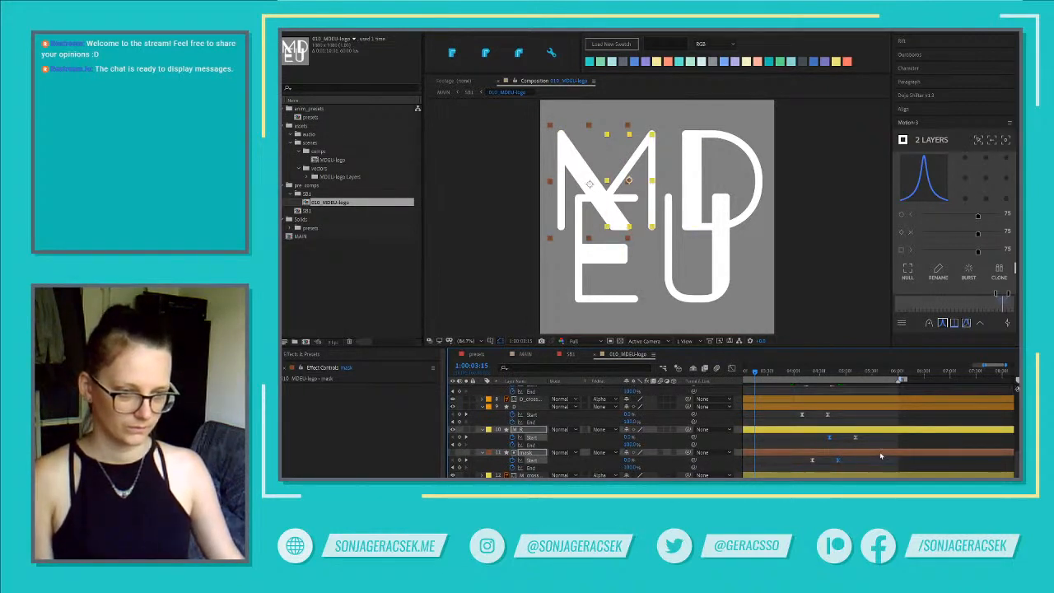
Ease the D mask's first Start keyframe and the D letter's last Start keyframe
{"action": "scroll", "coordinate": [880, 455], "scroll_direction": "up", "scroll_amount": 2}
{"action": "left_click", "coordinate": [804, 415]}
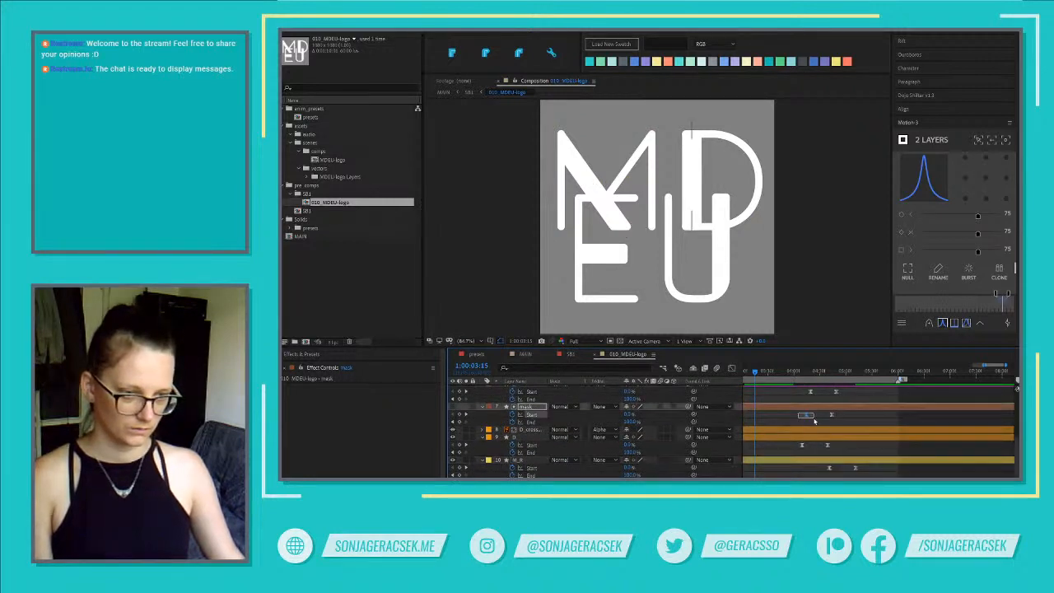
{"action": "left_click", "coordinate": [826, 445]}
{"action": "scroll", "coordinate": [835, 452], "scroll_direction": "up", "scroll_amount": 2}
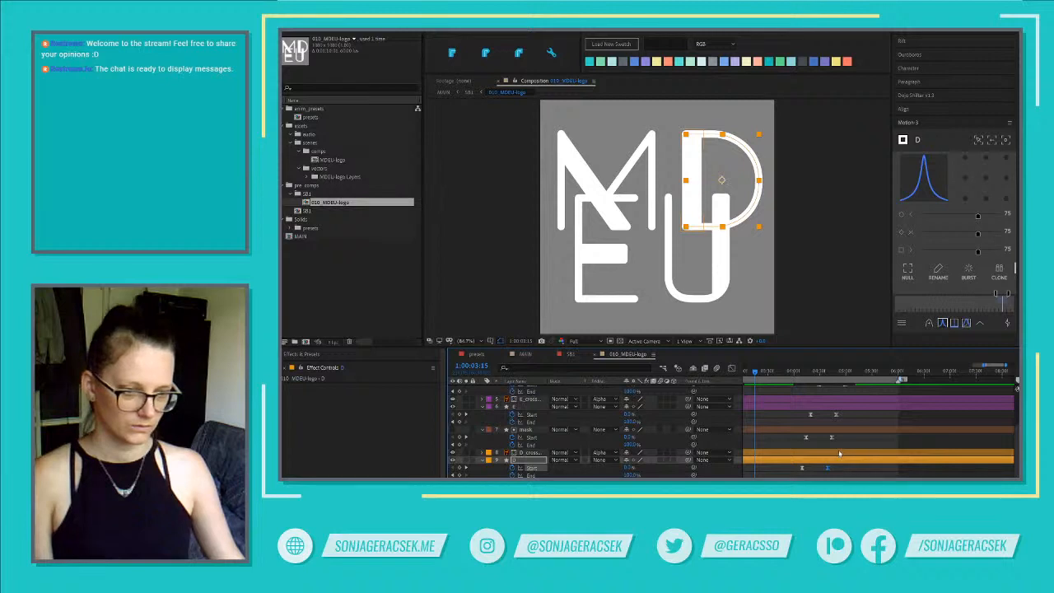
{"action": "scroll", "coordinate": [832, 431], "scroll_direction": "up", "scroll_amount": 1}
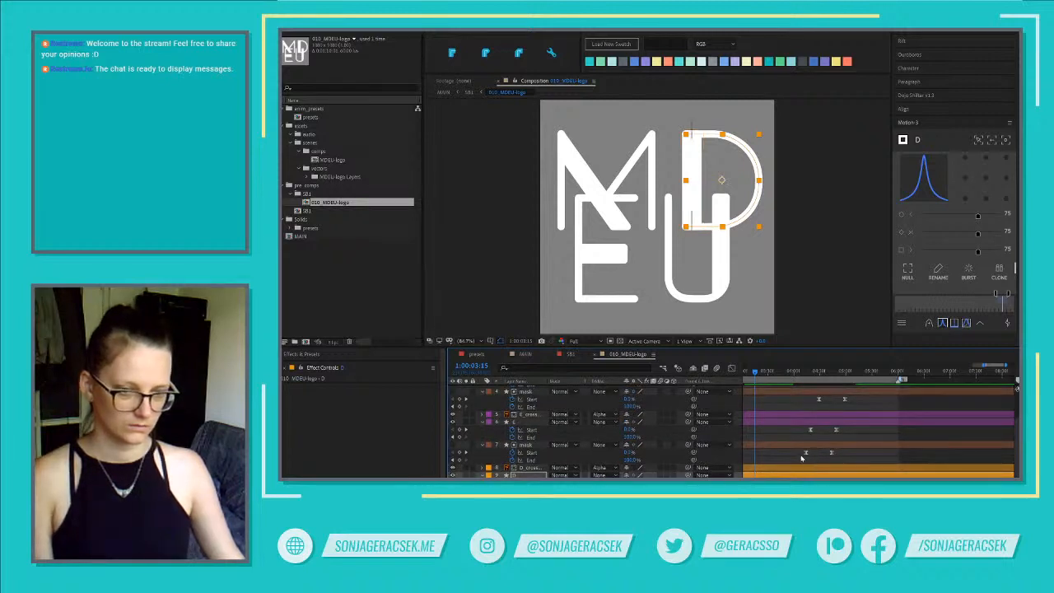
Ease the E mask's first Start keyframe and the E letter's last Start keyframe
{"action": "left_click", "coordinate": [840, 425]}
{"action": "scroll", "coordinate": [816, 434], "scroll_direction": "up", "scroll_amount": 1}
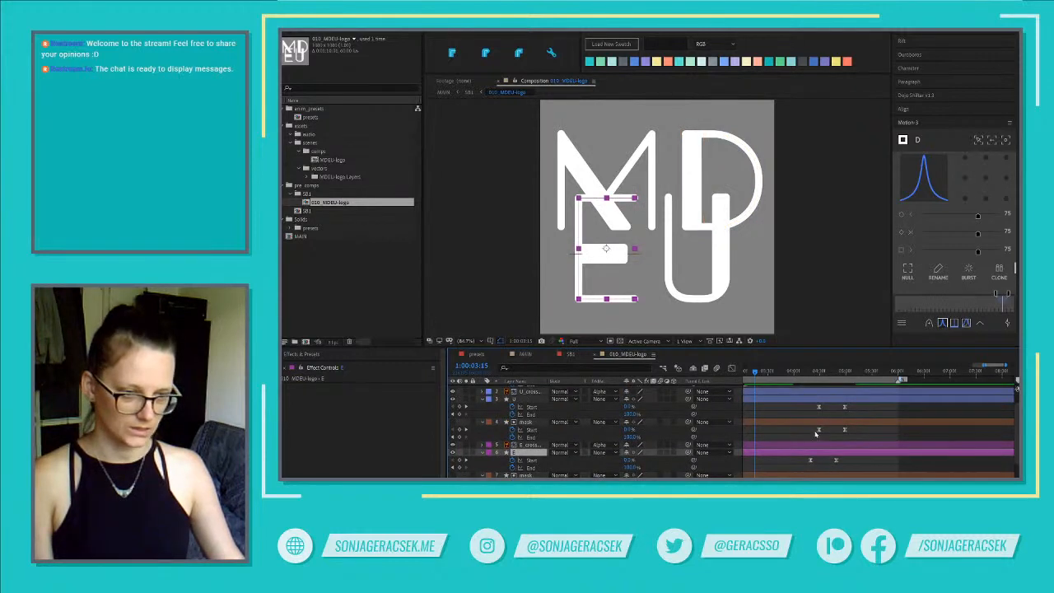
{"action": "left_click_drag", "start_coordinate": [813, 432], "coordinate": [851, 464]}
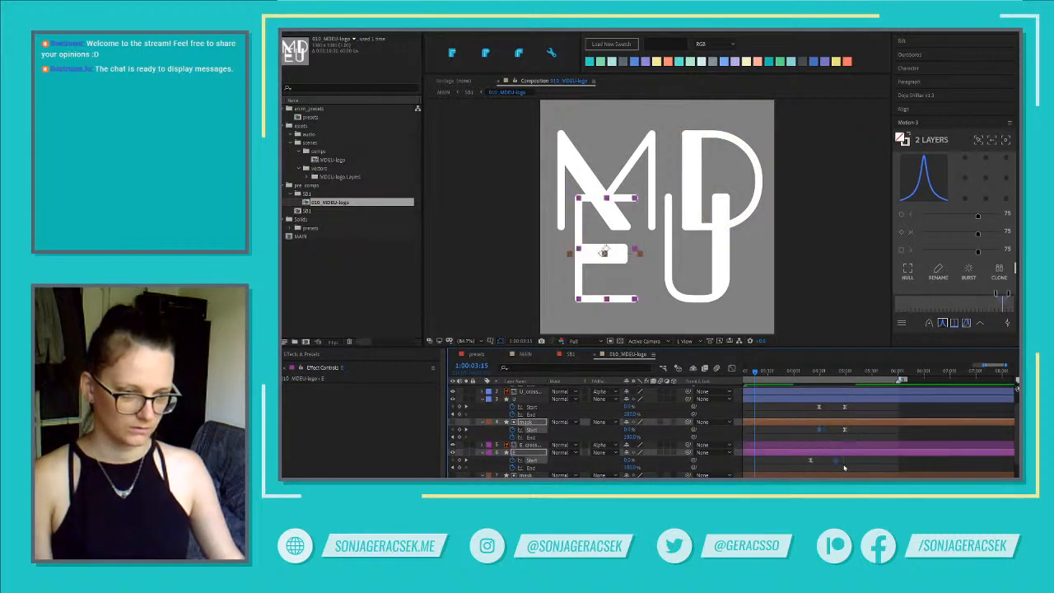
Ease the U mask's first Start keyframe and the U letter's last Start keyframe
{"action": "scroll", "coordinate": [861, 460], "scroll_direction": "up", "scroll_amount": 1}
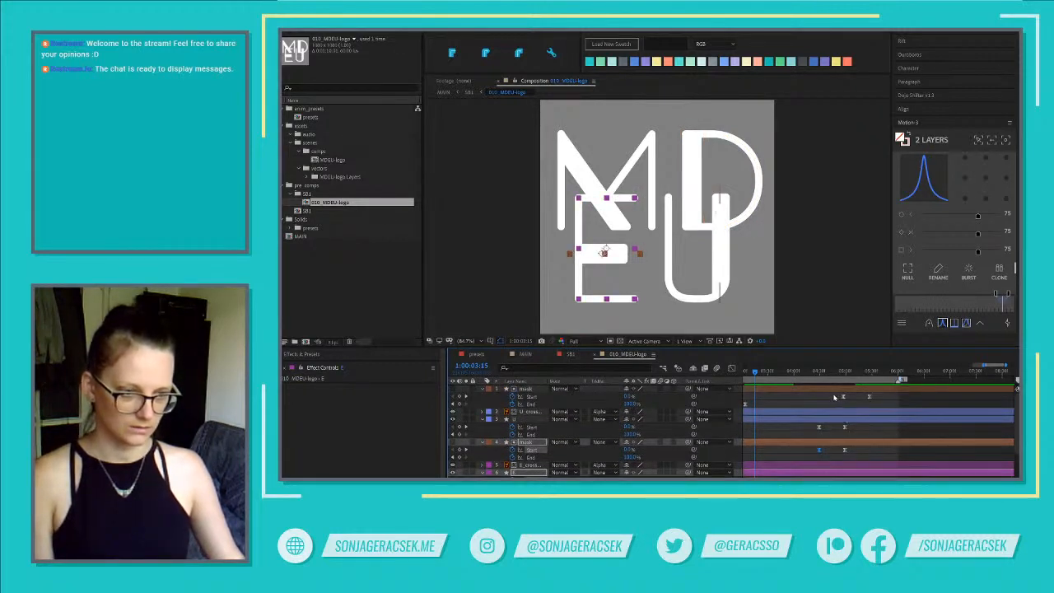
{"action": "left_click_drag", "start_coordinate": [834, 397], "coordinate": [858, 435]}
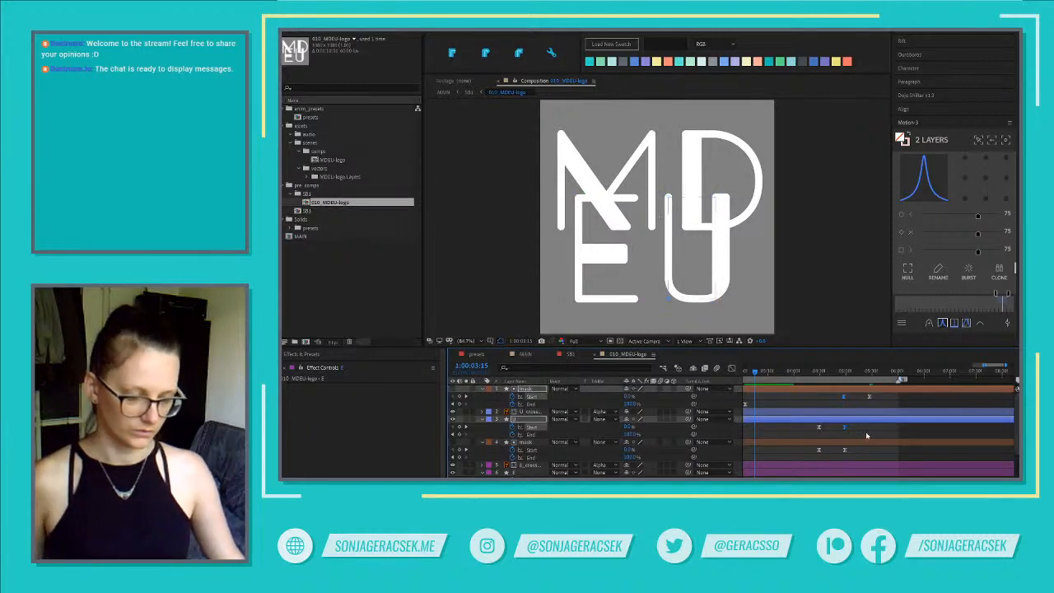
{"action": "left_click", "coordinate": [866, 436]}
Play back the full logo animation and return to the letter reveal keyframes near the composition start
{"action": "key", "text": "space"}
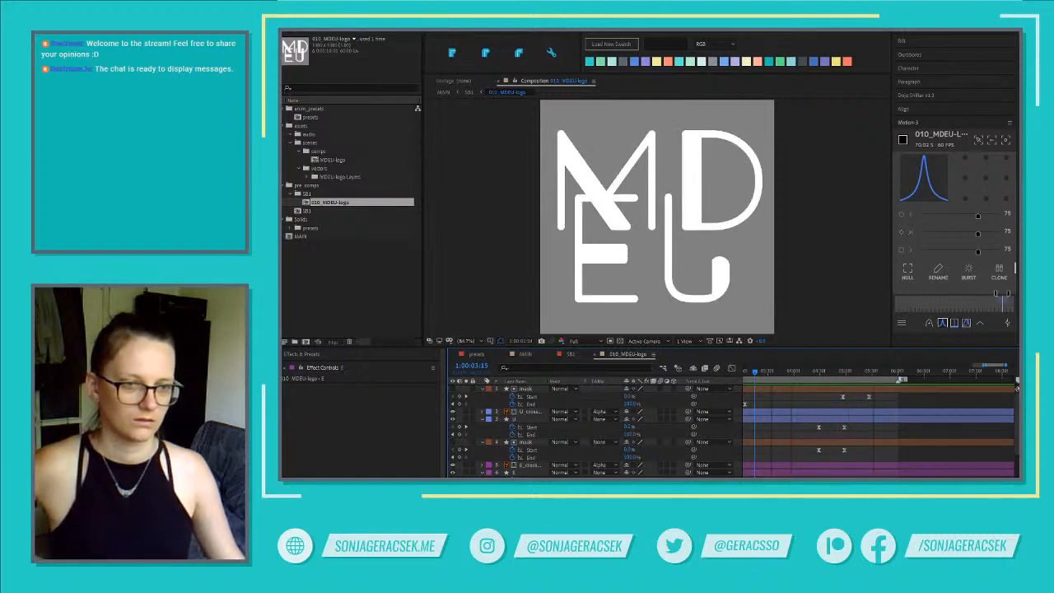
{"action": "key", "text": "space"}
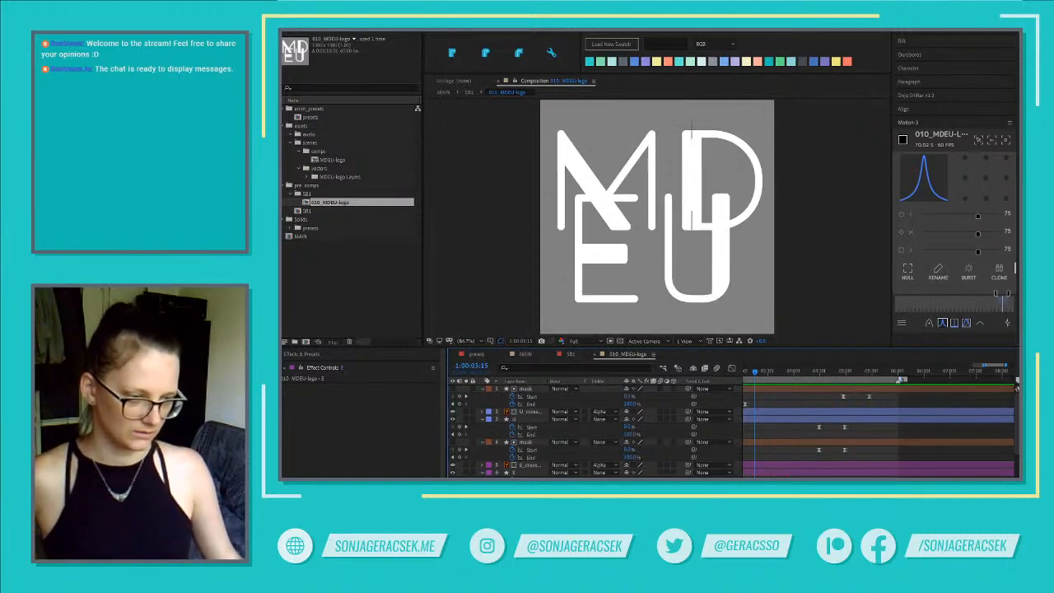
{"action": "scroll", "coordinate": [878, 428], "scroll_direction": "left", "scroll_amount": 8}
{"action": "scroll", "coordinate": [878, 428], "scroll_direction": "right", "scroll_amount": 3}
{"action": "left_click_drag", "start_coordinate": [879, 428], "coordinate": [808, 428]}
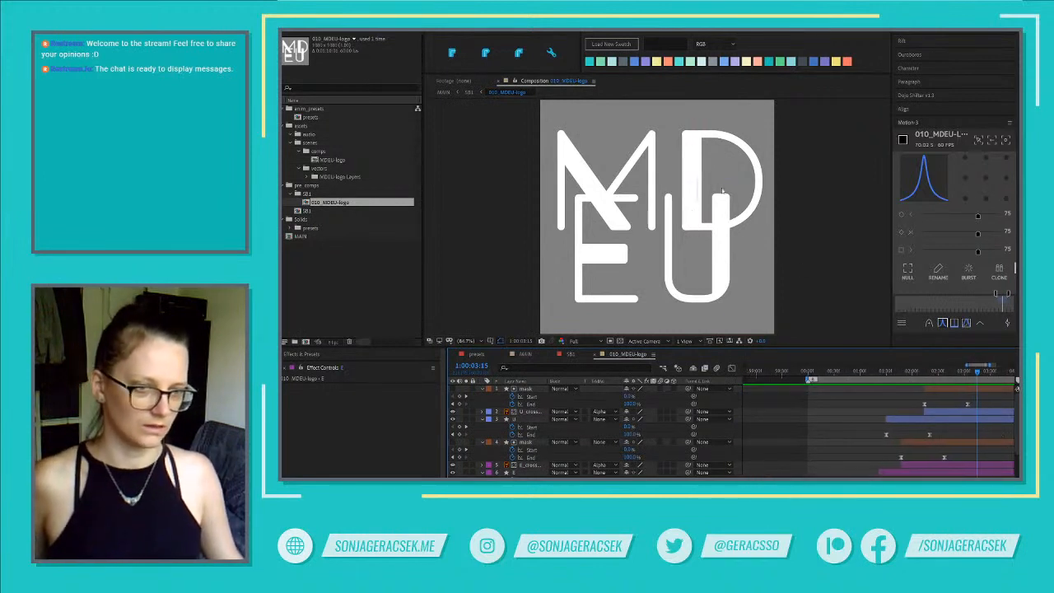
Move the U mask's last End keyframe earlier to shorten its reveal, and preview the change
{"action": "left_click", "coordinate": [725, 232]}
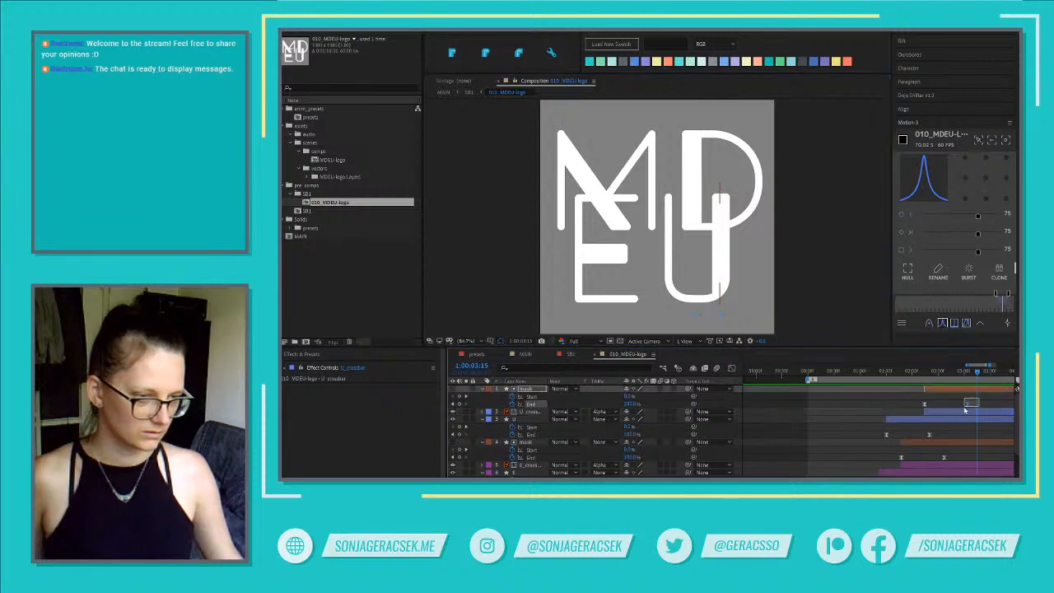
{"action": "left_click", "coordinate": [964, 410]}
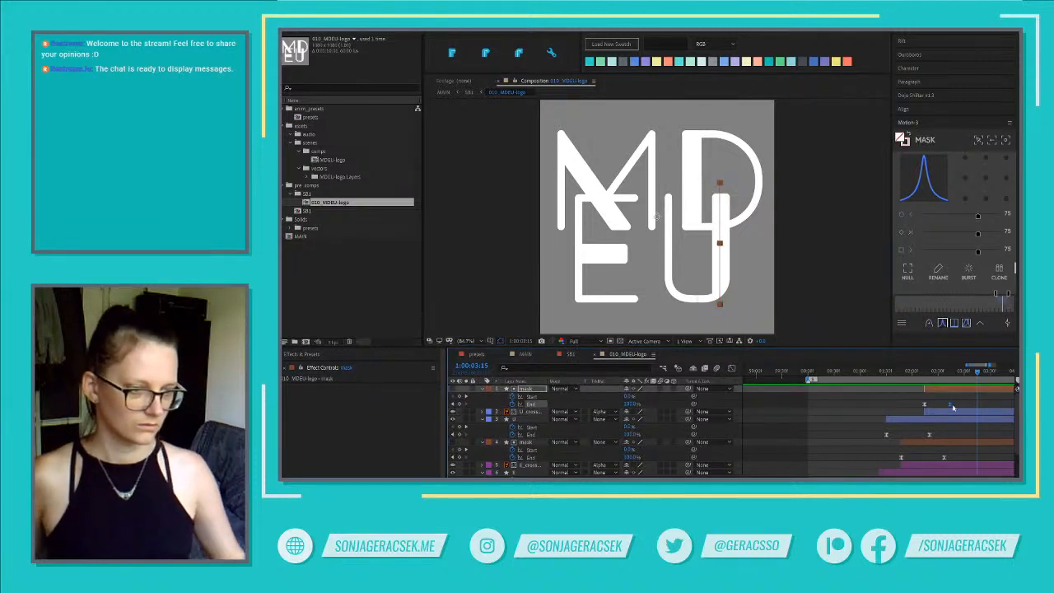
{"action": "left_click", "coordinate": [884, 372]}
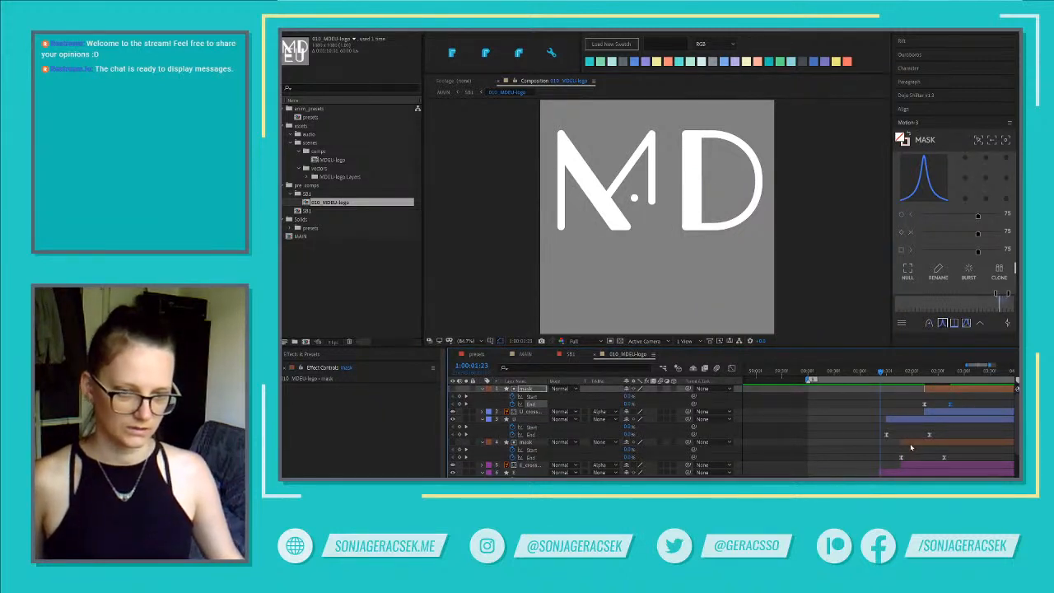
{"action": "key", "text": "space"}
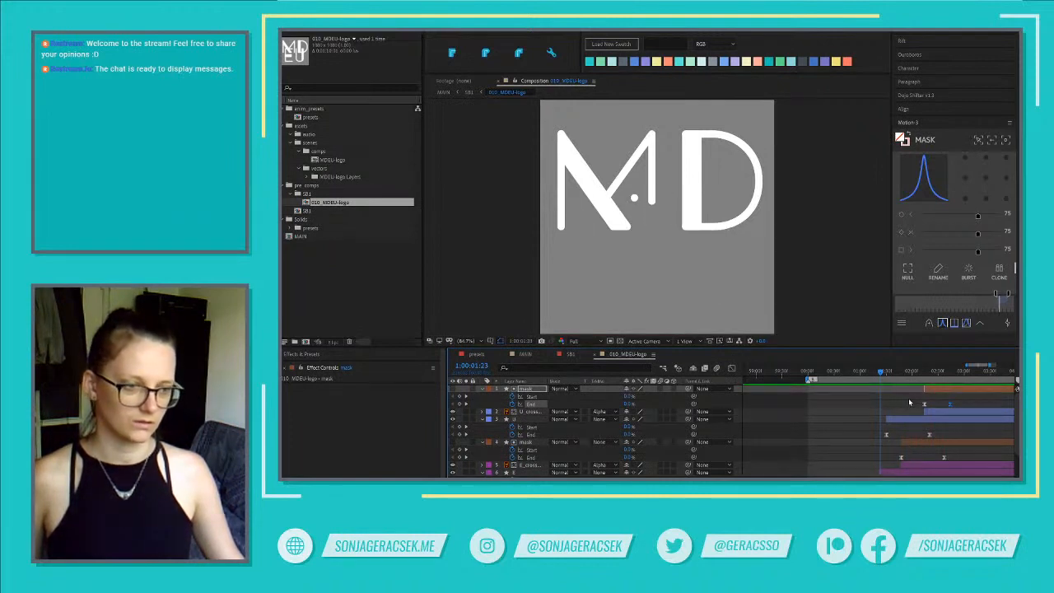
Ease the U mask's last End keyframe and play back the letter reveals
{"action": "left_click_drag", "start_coordinate": [909, 402], "coordinate": [939, 437]}
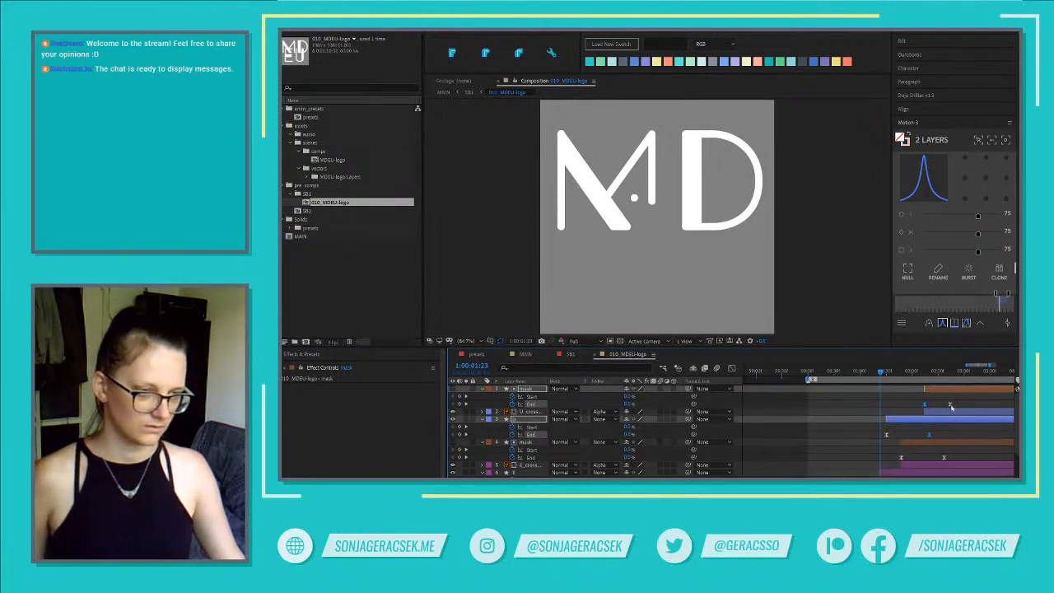
{"action": "left_click", "coordinate": [951, 406]}
{"action": "left_click", "coordinate": [942, 324]}
{"action": "left_click", "coordinate": [848, 426]}
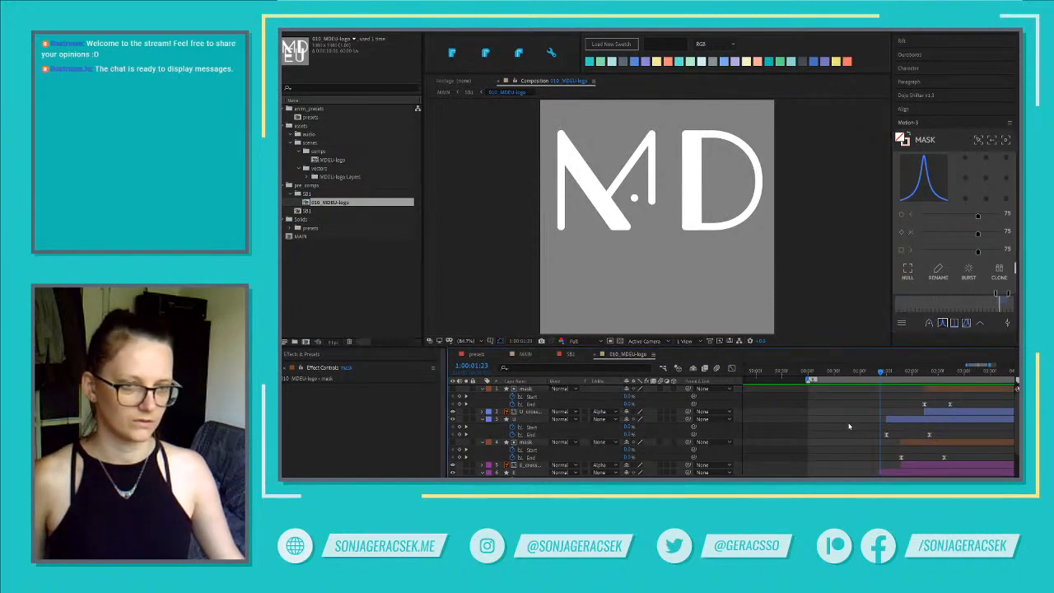
{"action": "key", "text": "space"}
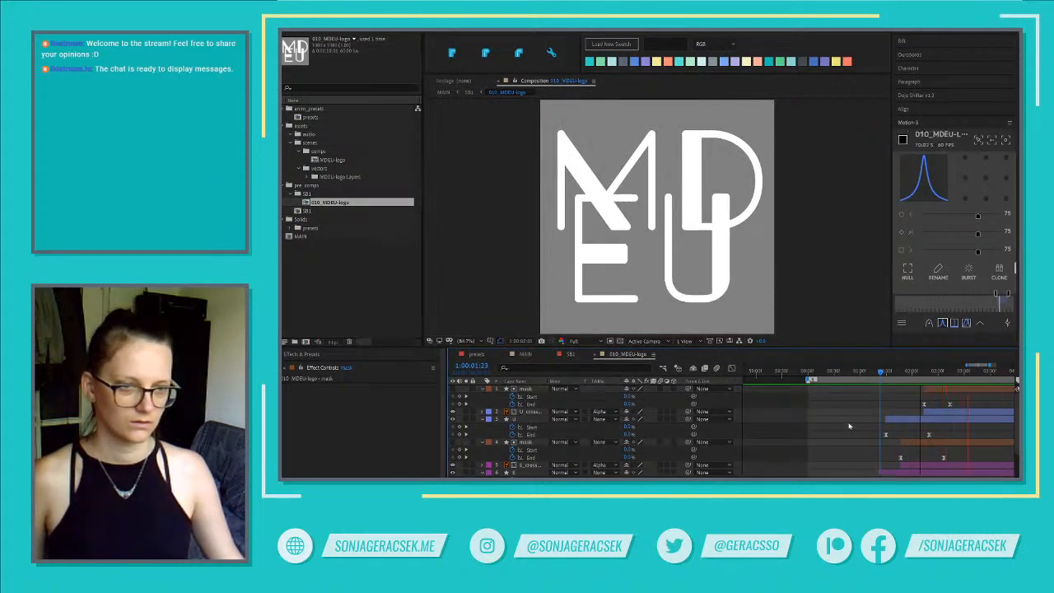
{"action": "key", "text": "space"}
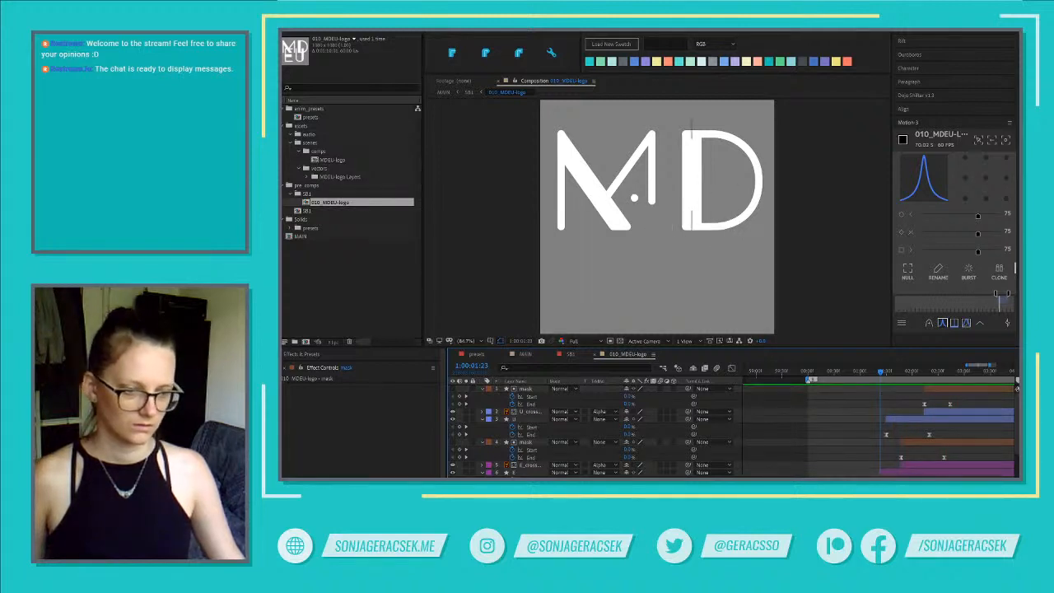
Retime the U mask's last End keyframe to about 1:00:02:54
{"action": "left_click", "coordinate": [946, 403]}
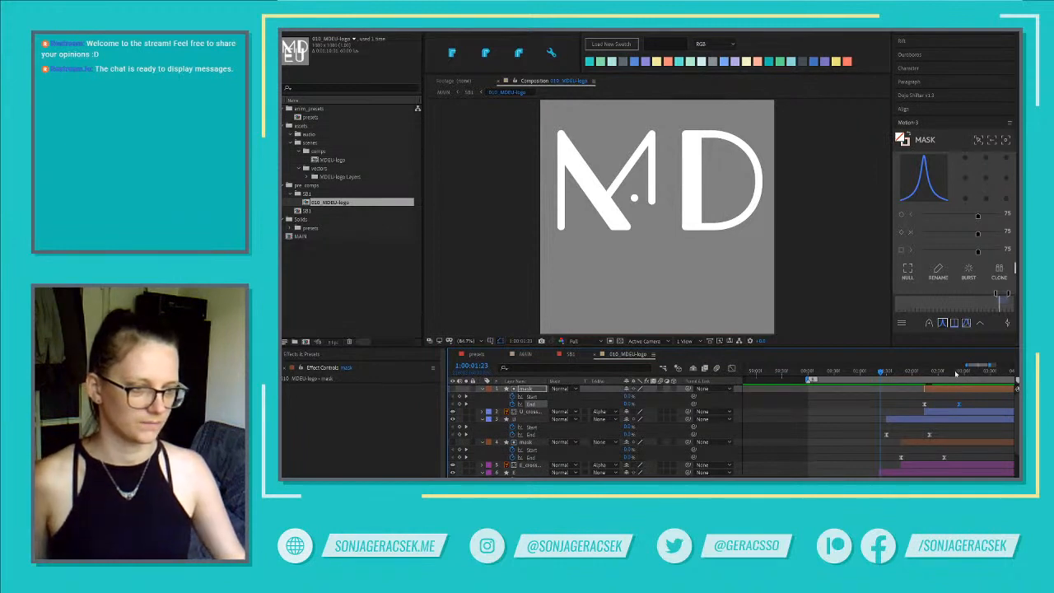
{"action": "left_click_drag", "start_coordinate": [956, 372], "coordinate": [961, 372]}
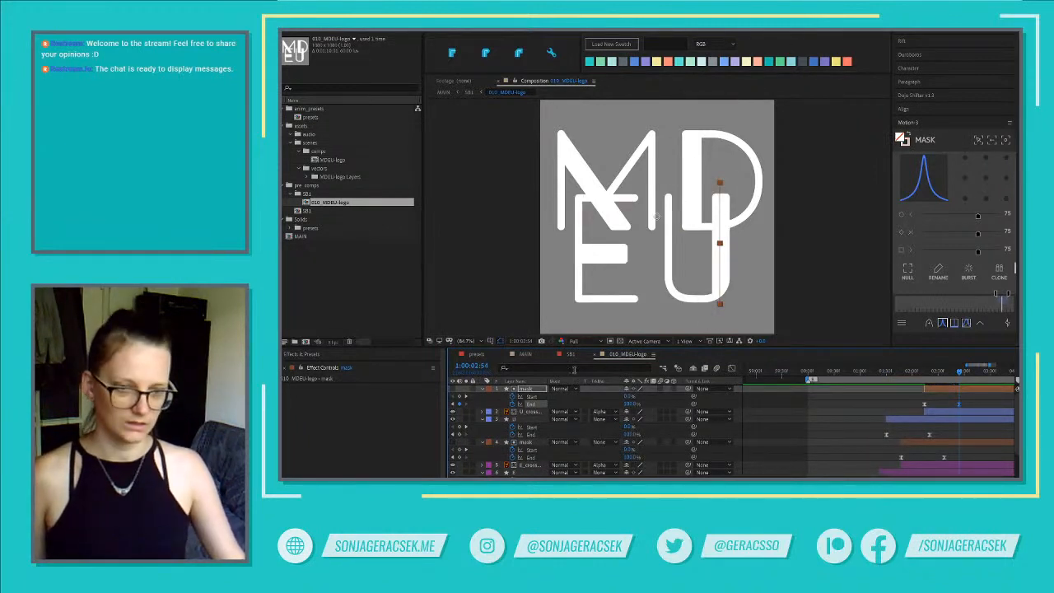
Lower the upper end point of the U mask's path to the top edge of the U's thick stem, and replay the reveal
{"action": "key", "text": "u"}
{"action": "key", "text": "u"}
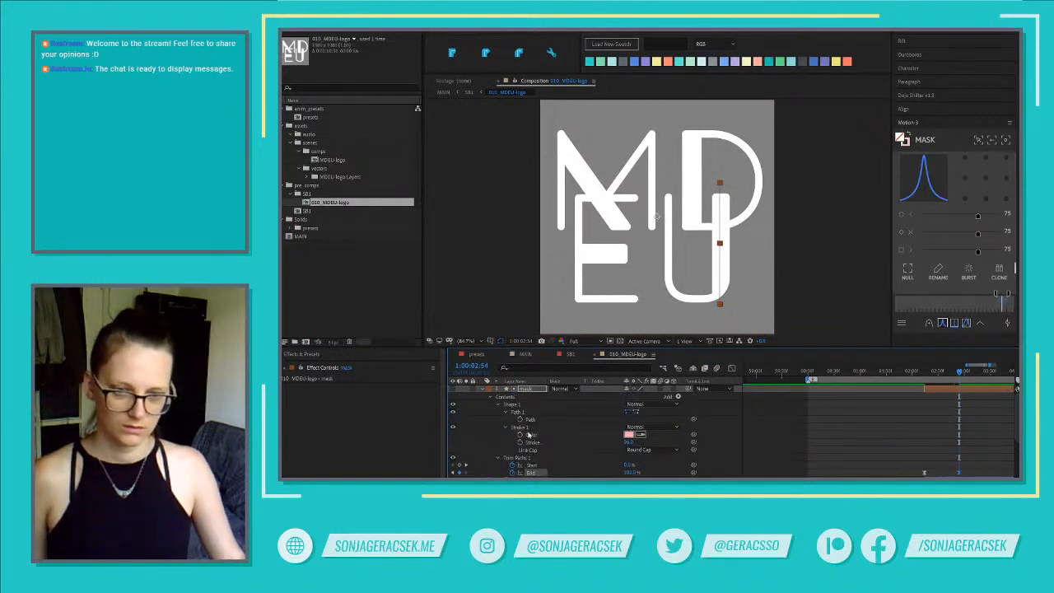
{"action": "left_click", "coordinate": [530, 419]}
{"action": "left_click_drag", "start_coordinate": [708, 177], "coordinate": [732, 200]}
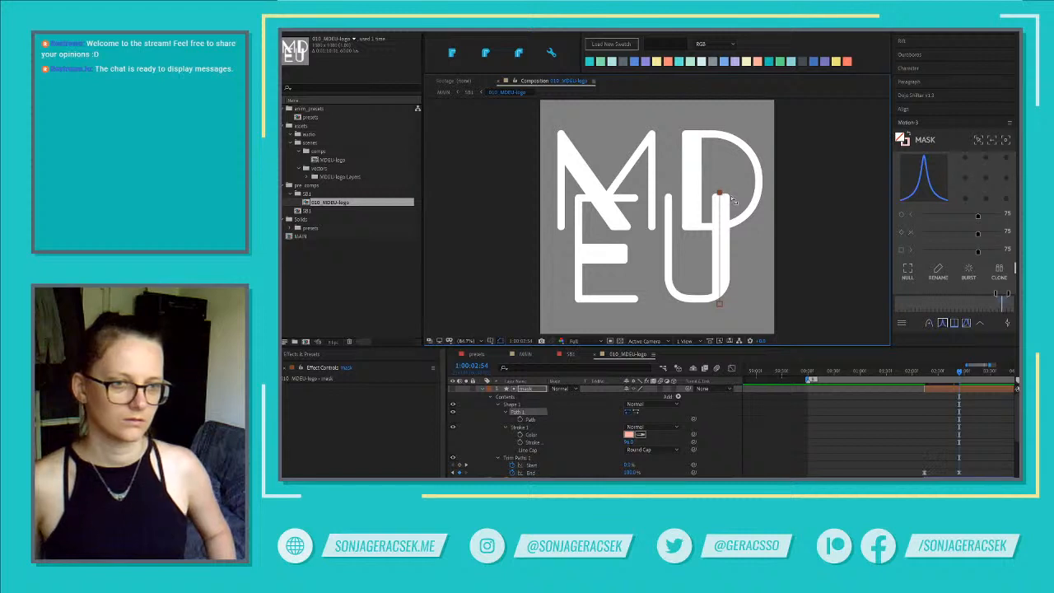
{"action": "key", "text": "shift+Down"}
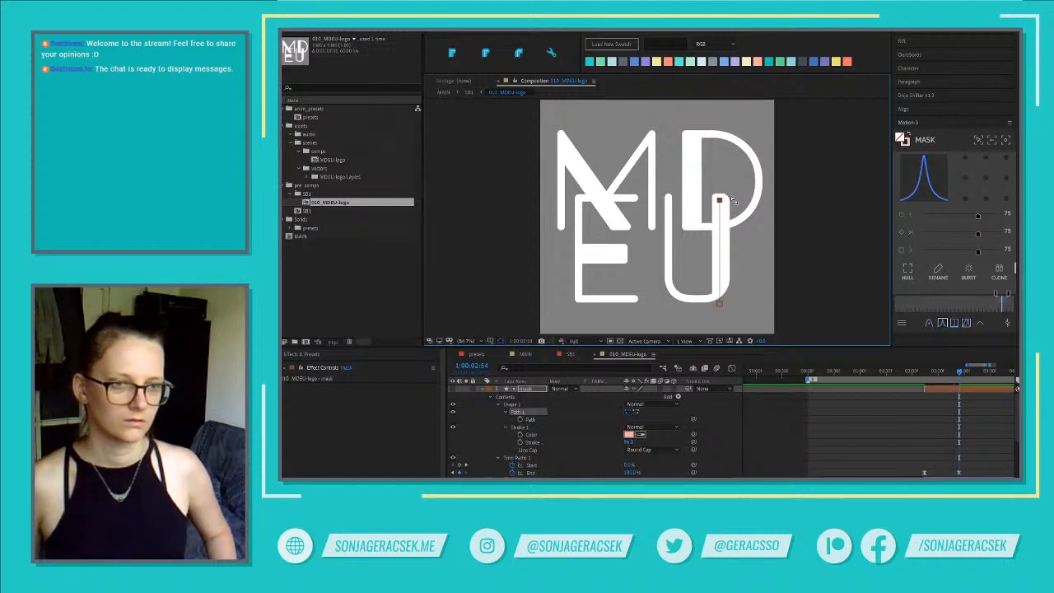
{"action": "key", "text": "shift+Up"}
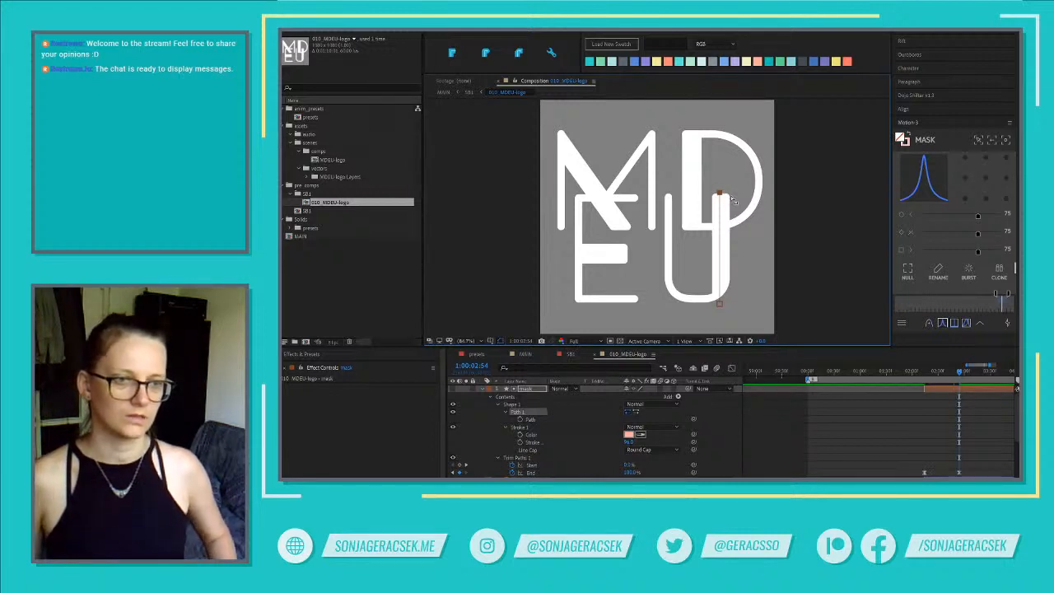
{"action": "left_click", "coordinate": [872, 372]}
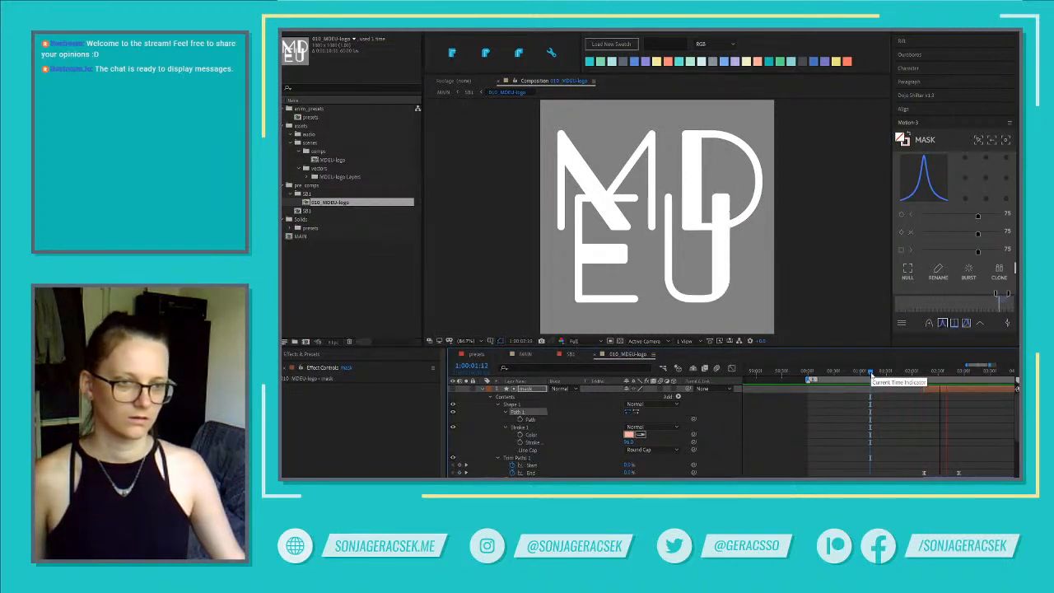
{"action": "key", "text": "space"}
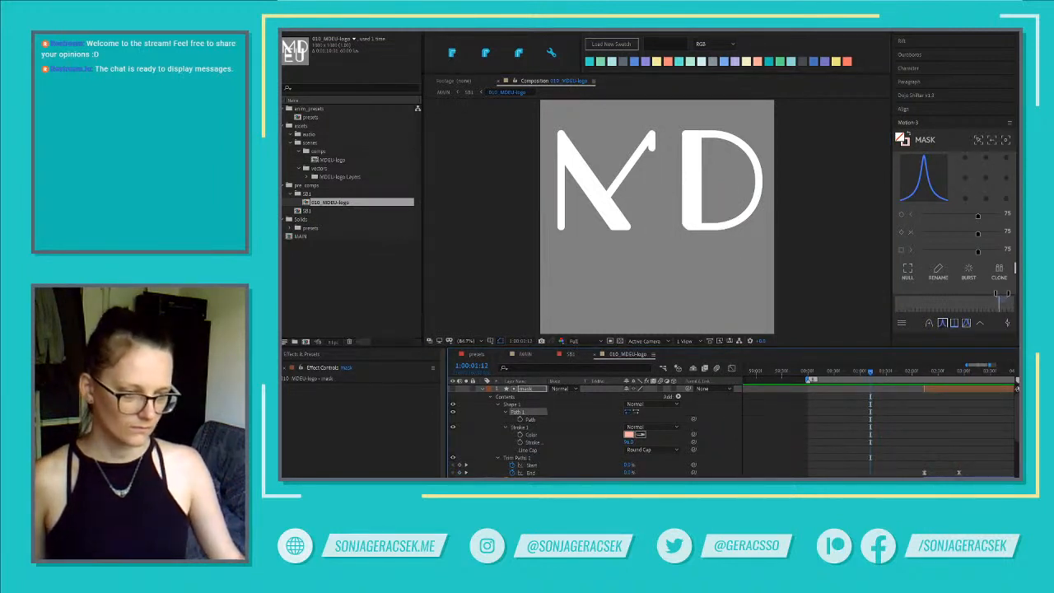
Ease the U mask's last Start keyframe where the thick stem disappears
{"action": "scroll", "coordinate": [878, 424], "scroll_direction": "right", "scroll_amount": 5}
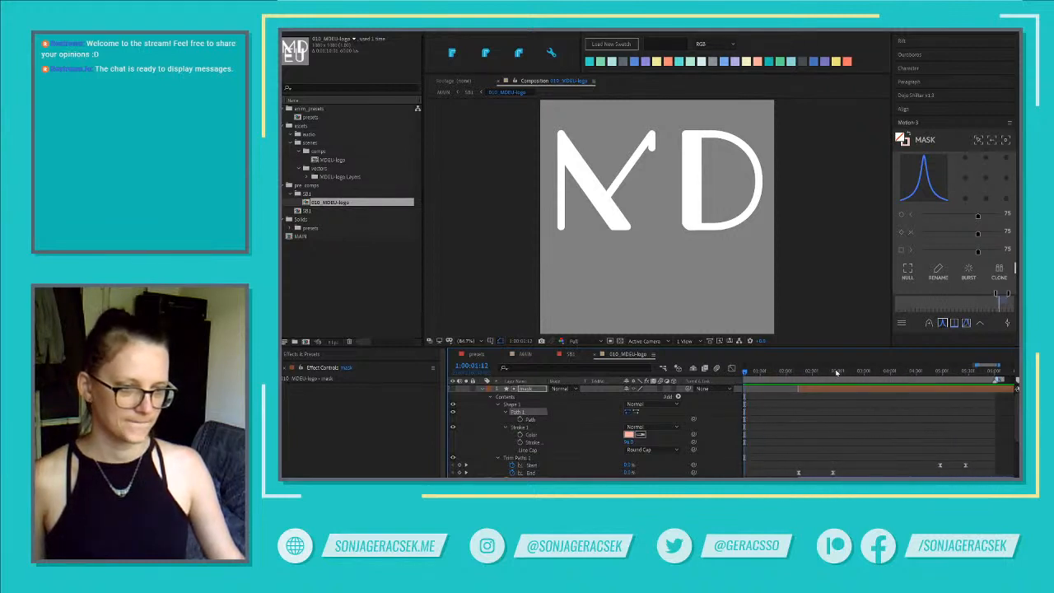
{"action": "left_click_drag", "start_coordinate": [836, 372], "coordinate": [957, 379]}
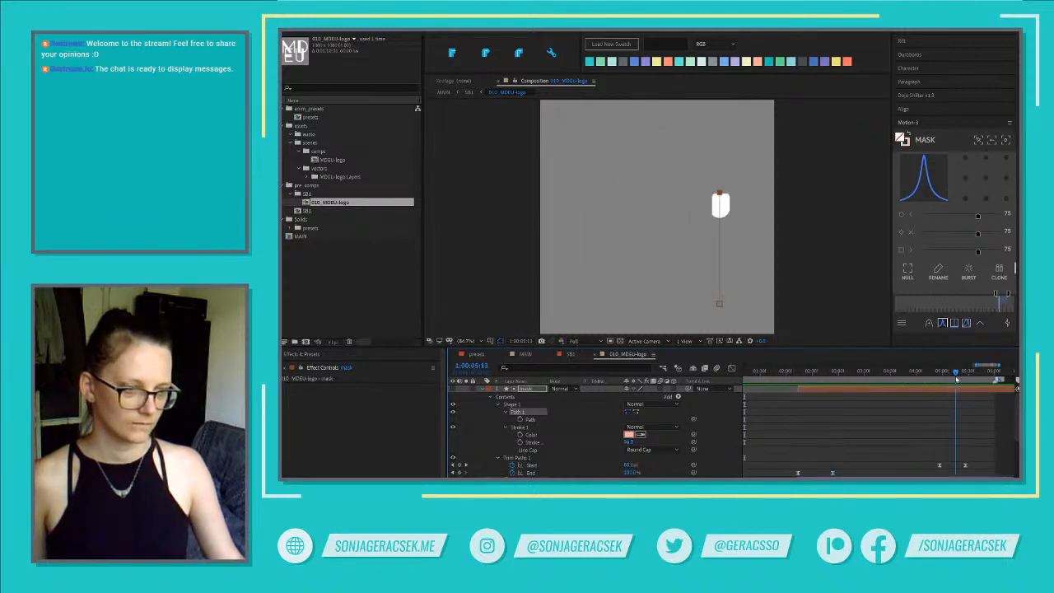
{"action": "left_click_drag", "start_coordinate": [930, 452], "coordinate": [971, 475]}
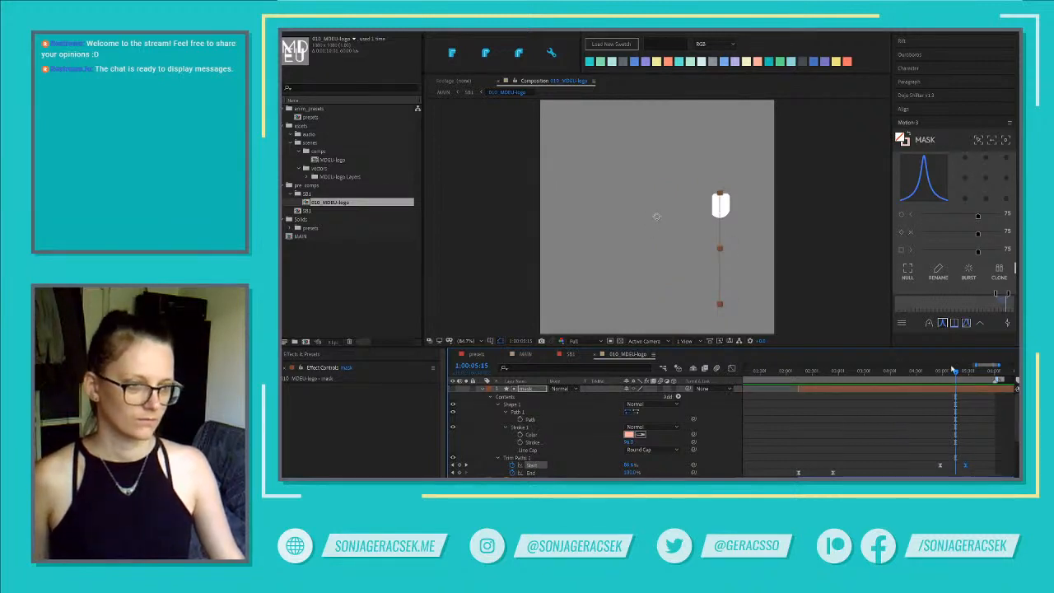
{"action": "left_click", "coordinate": [942, 324]}
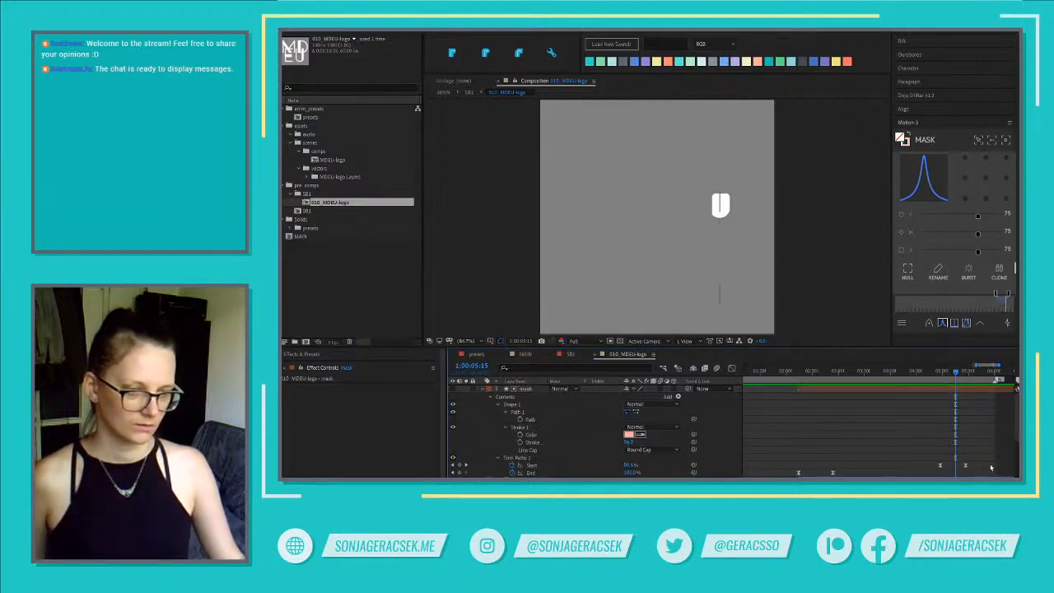
Play back the complete logo animation from the composition start to check the reveal and disappearance
{"action": "key", "text": "minus"}
{"action": "key", "text": "minus"}
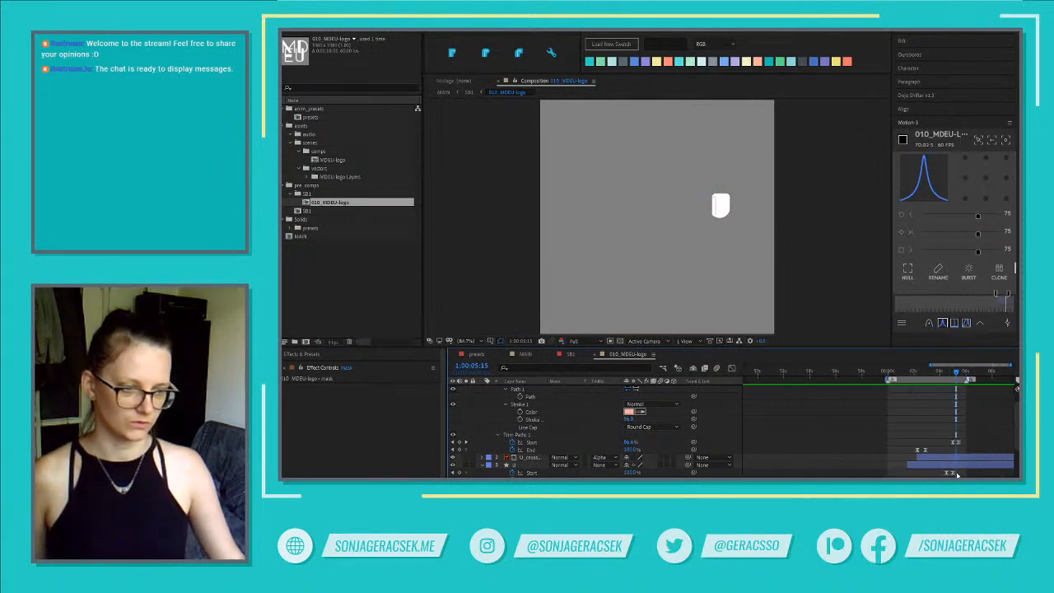
{"action": "key", "text": "equal"}
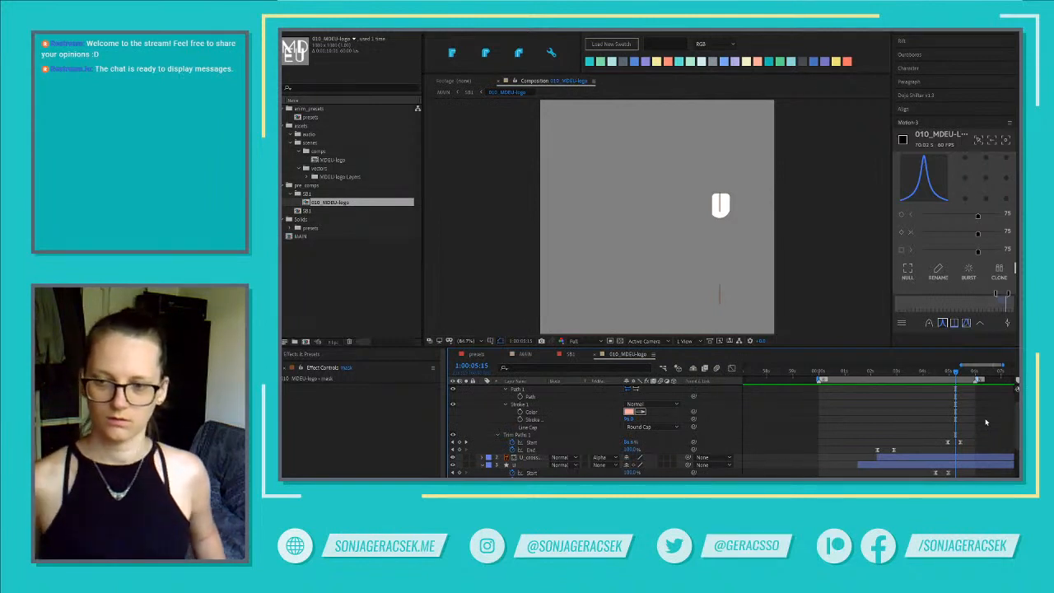
{"action": "key", "text": "space"}
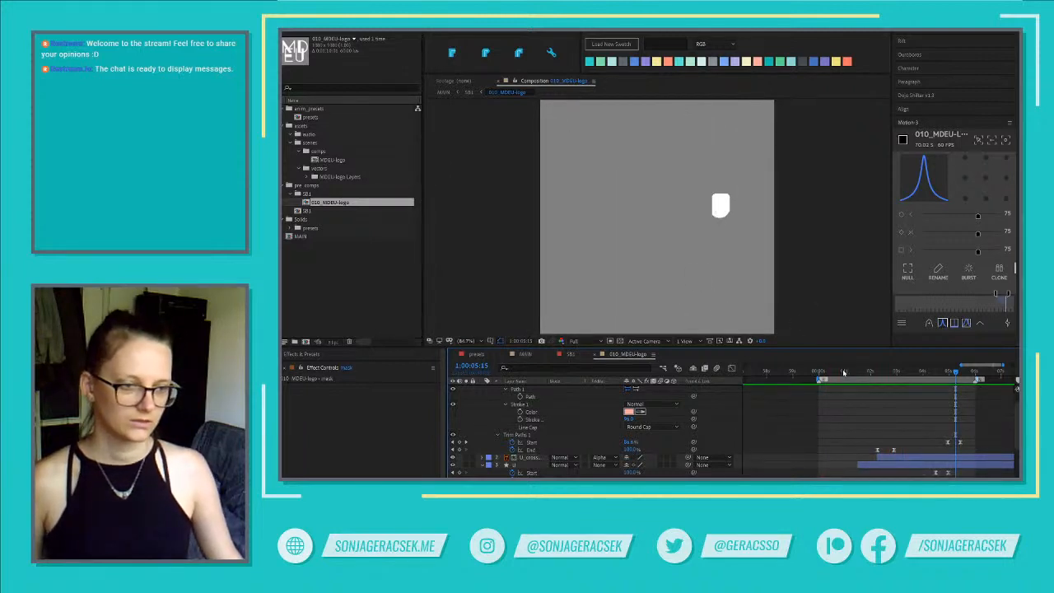
{"action": "left_click_drag", "start_coordinate": [843, 372], "coordinate": [817, 374]}
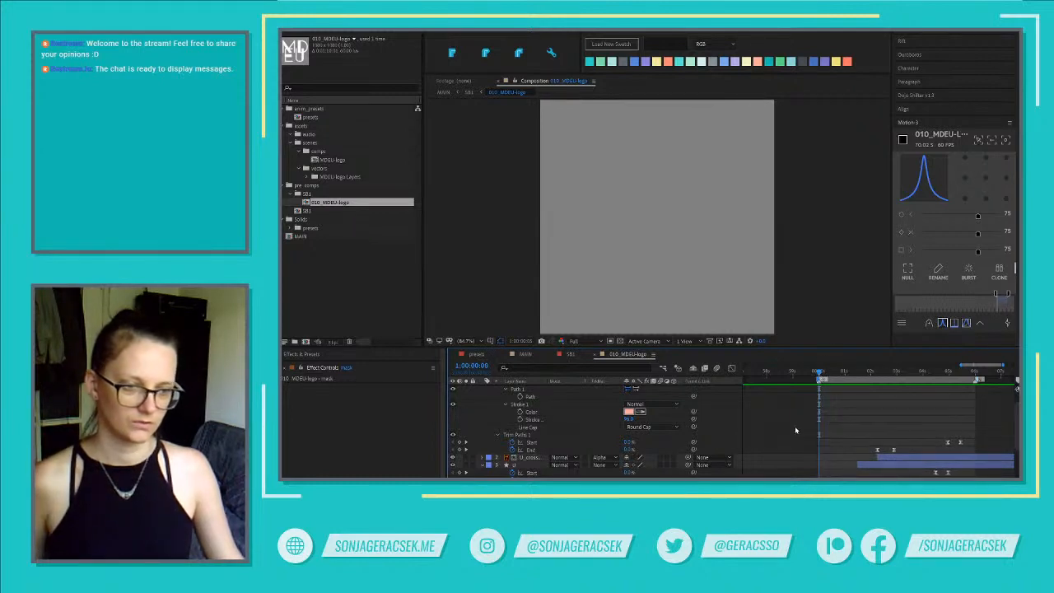
{"action": "key", "text": "space"}
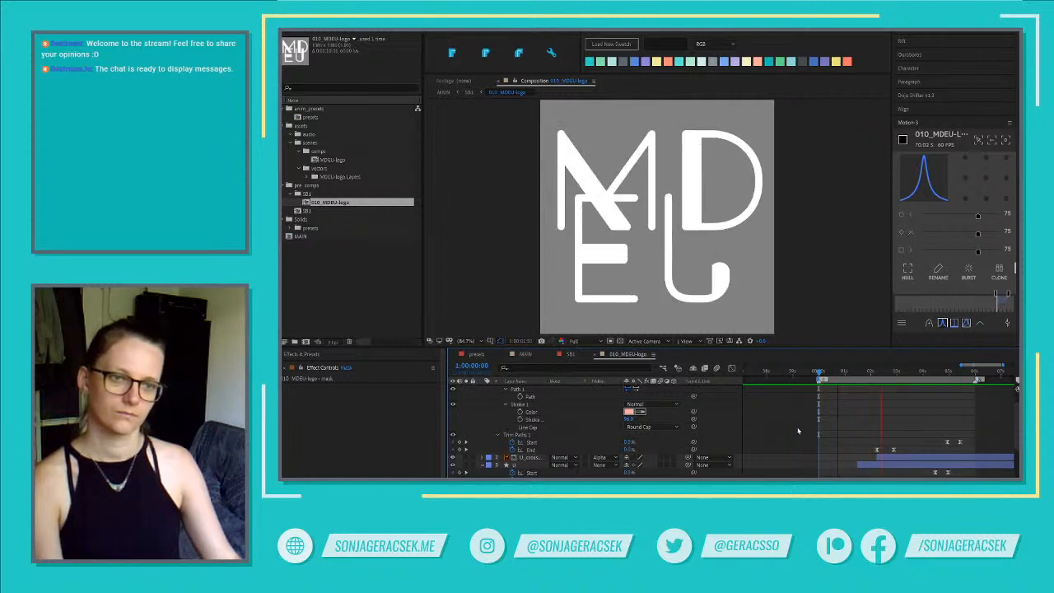
{"action": "key", "text": "space"}
Go to about 1:00:01:52 in the reveal and solo the E letter and its crossbar layer
{"action": "scroll", "coordinate": [936, 424], "scroll_direction": "down", "scroll_amount": 6}
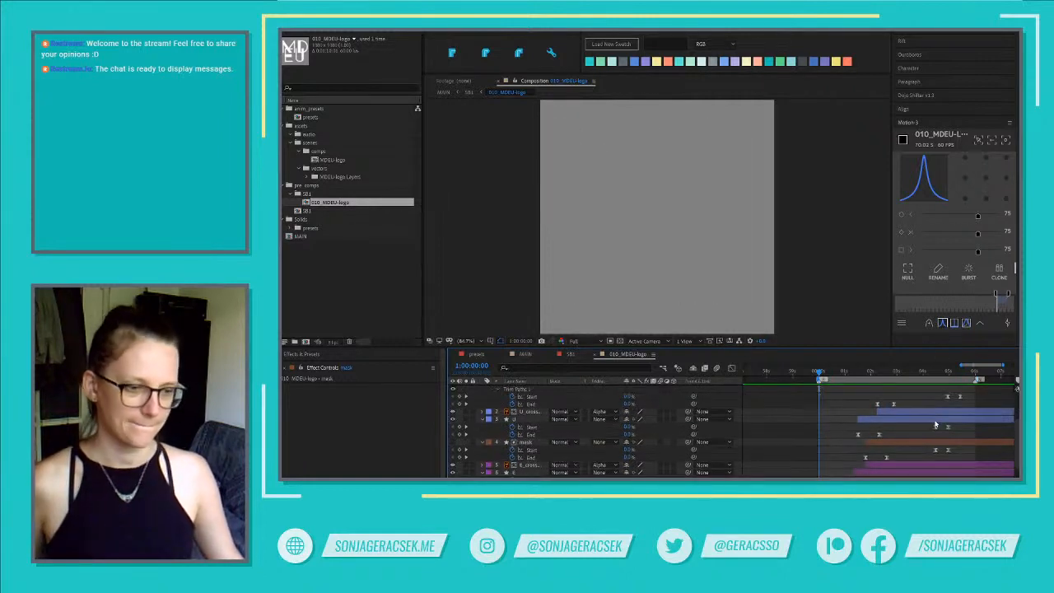
{"action": "scroll", "coordinate": [933, 423], "scroll_direction": "down", "scroll_amount": 2}
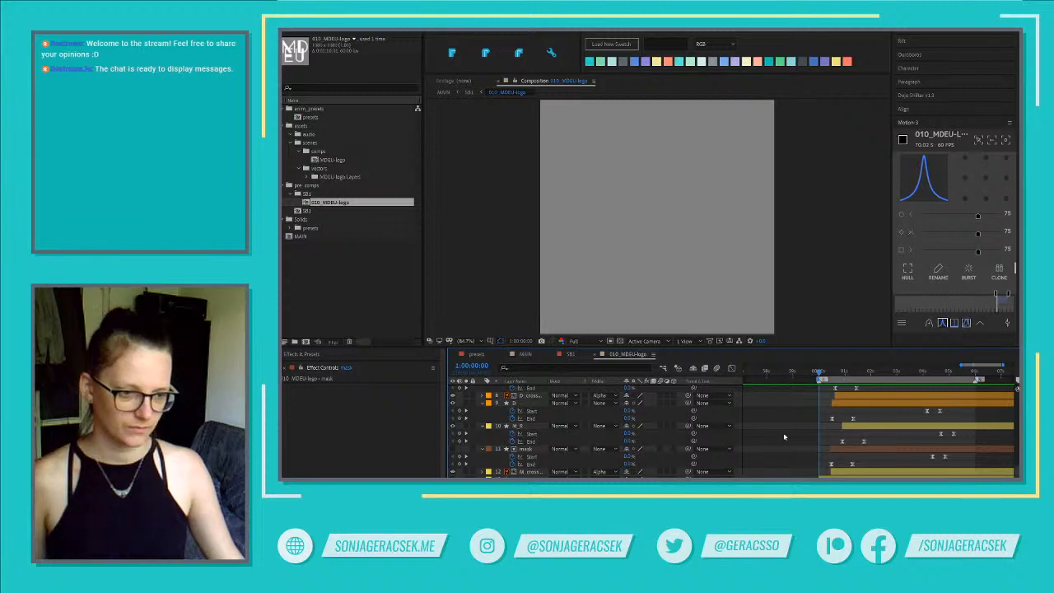
{"action": "left_click_drag", "start_coordinate": [816, 371], "coordinate": [868, 374]}
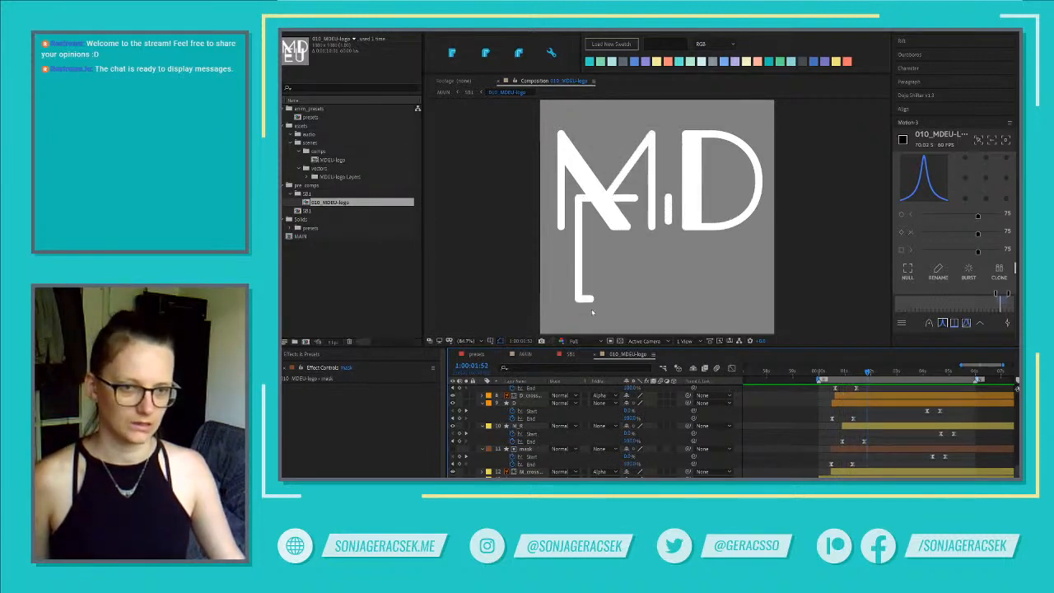
{"action": "scroll", "coordinate": [880, 441], "scroll_direction": "up", "scroll_amount": 1}
{"action": "left_click", "coordinate": [880, 449]}
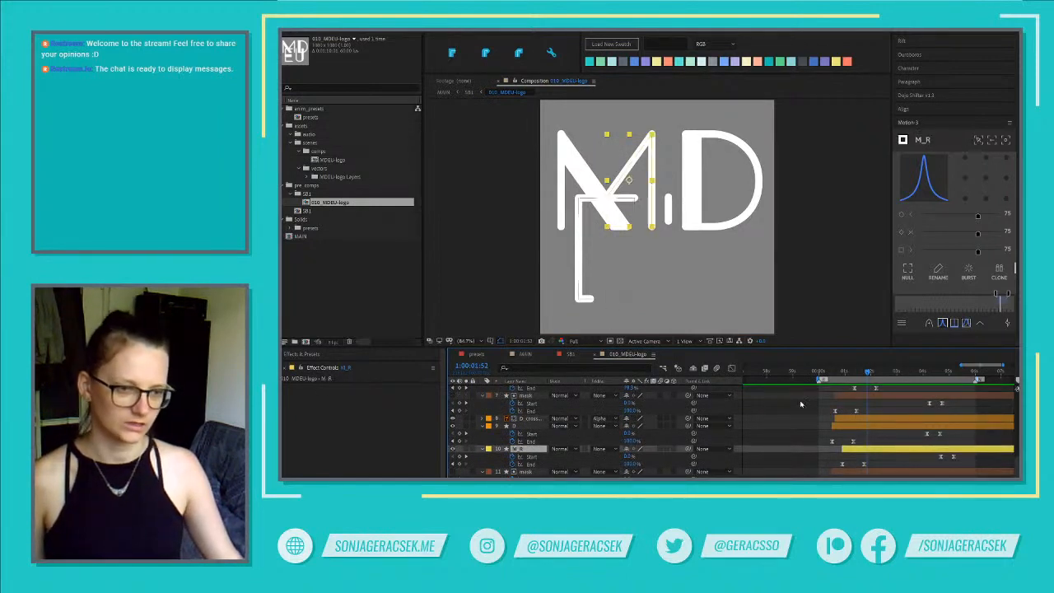
{"action": "scroll", "coordinate": [546, 459], "scroll_direction": "up", "scroll_amount": 3}
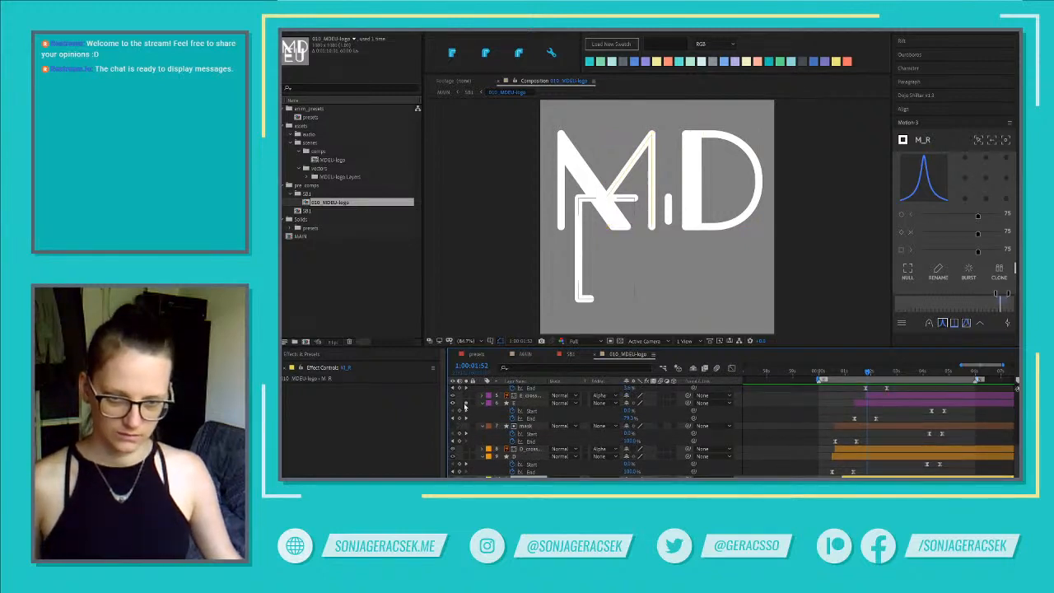
{"action": "left_click", "coordinate": [465, 403]}
{"action": "scroll", "coordinate": [465, 407], "scroll_direction": "up", "scroll_amount": 2}
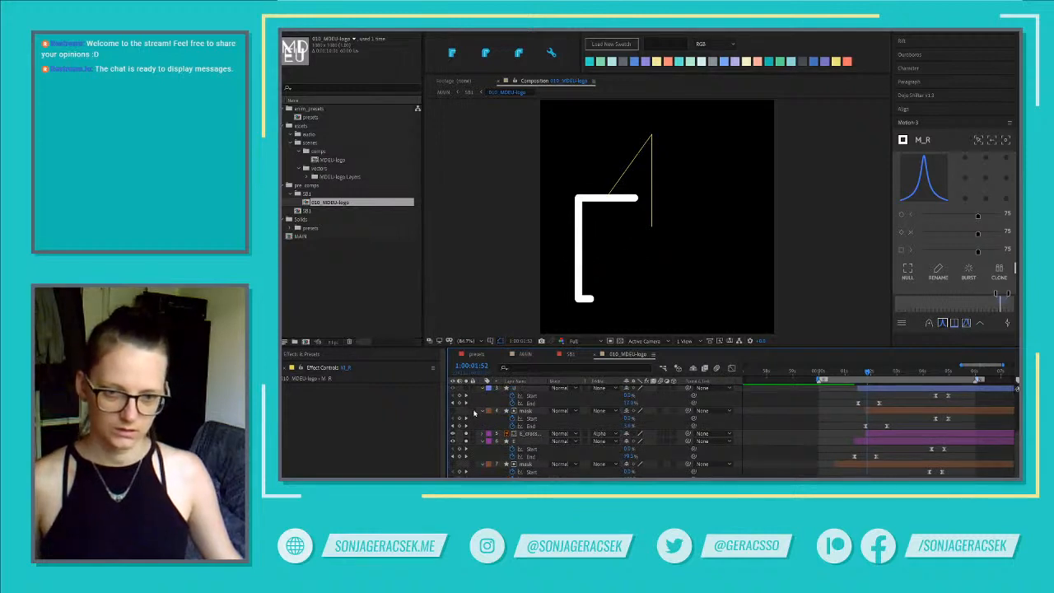
Preview the isolated E up to about 1:00:02:00, turn off its solo, and play back the whole logo
{"action": "left_click", "coordinate": [793, 442]}
{"action": "key", "text": "space"}
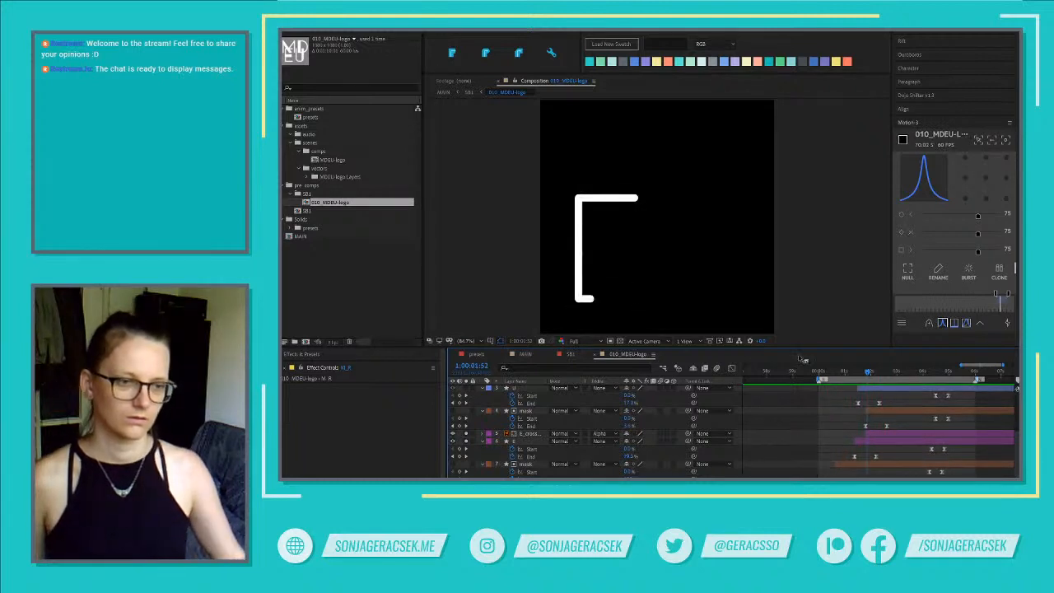
{"action": "left_click_drag", "start_coordinate": [825, 377], "coordinate": [871, 377]}
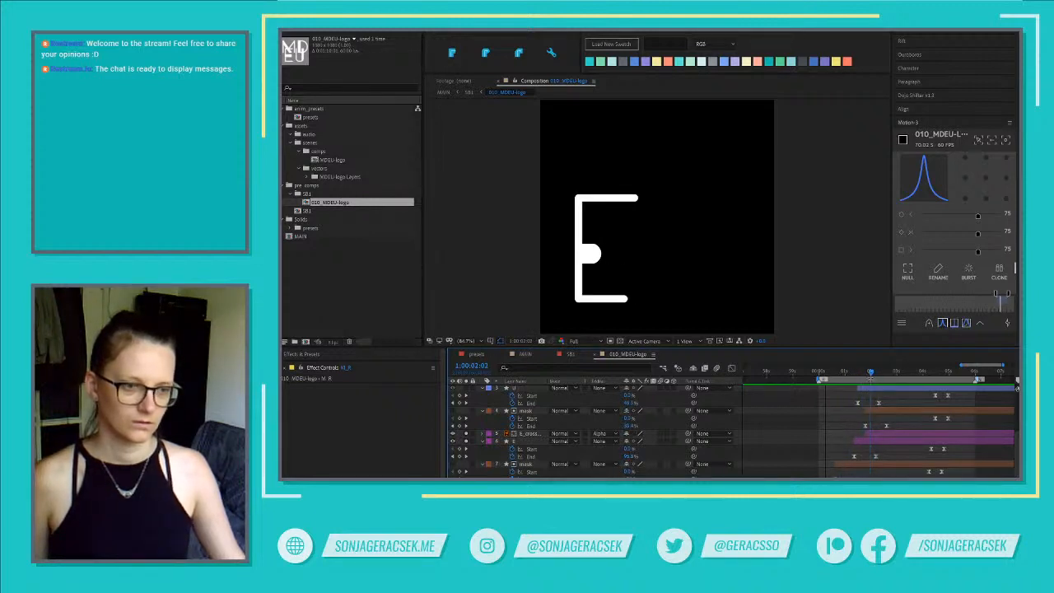
{"action": "left_click", "coordinate": [464, 442]}
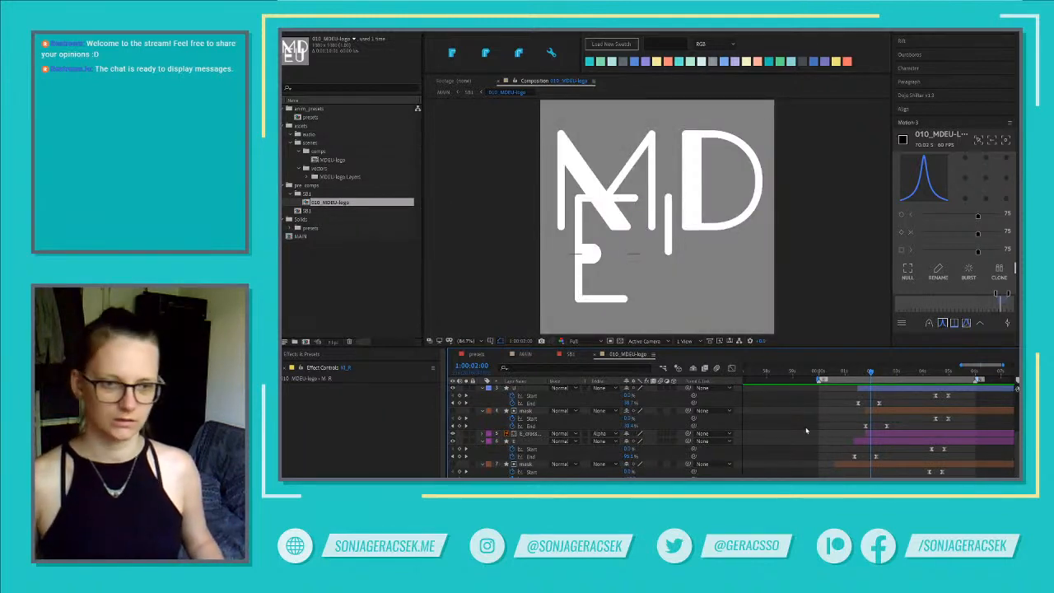
{"action": "key", "text": "space"}
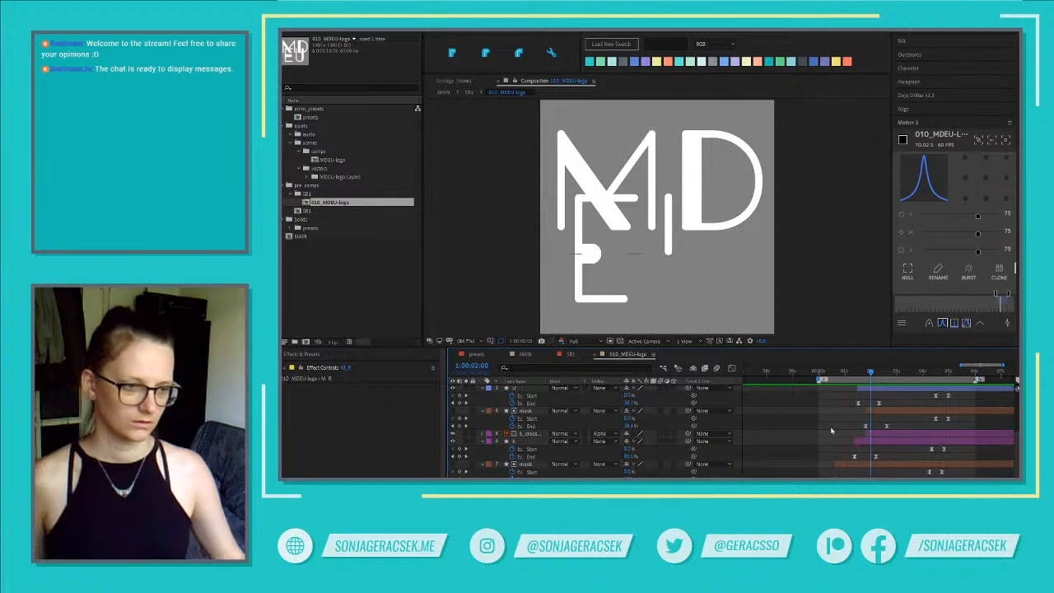
At about 1:00:05:27, select the U mask's path and nudge its upper point upward in two large increments
{"action": "scroll", "coordinate": [929, 412], "scroll_direction": "up", "scroll_amount": 3}
{"action": "scroll", "coordinate": [923, 412], "scroll_direction": "up", "scroll_amount": 1}
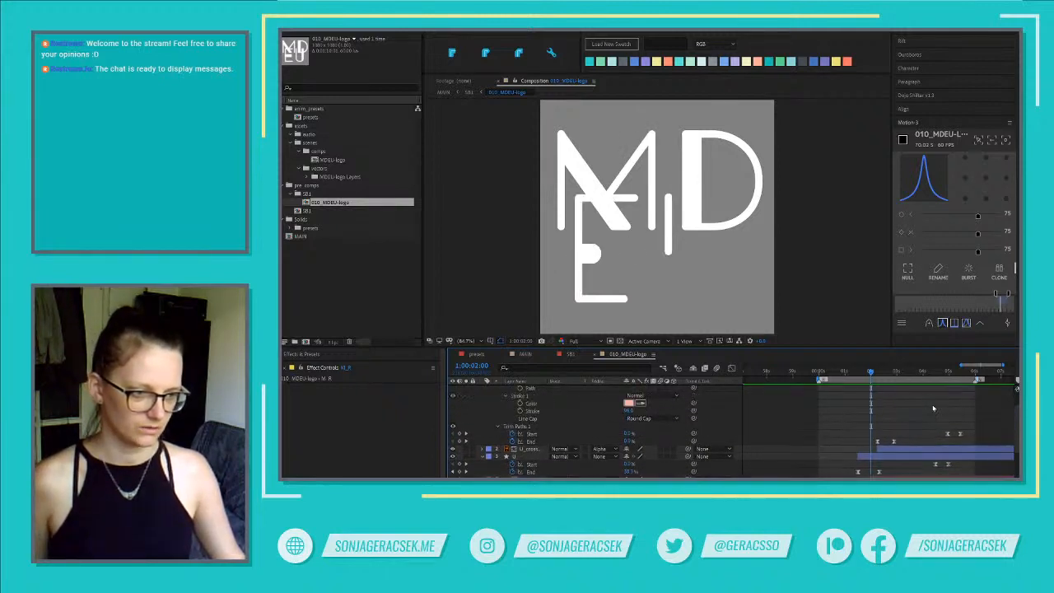
{"action": "left_click_drag", "start_coordinate": [952, 375], "coordinate": [961, 374]}
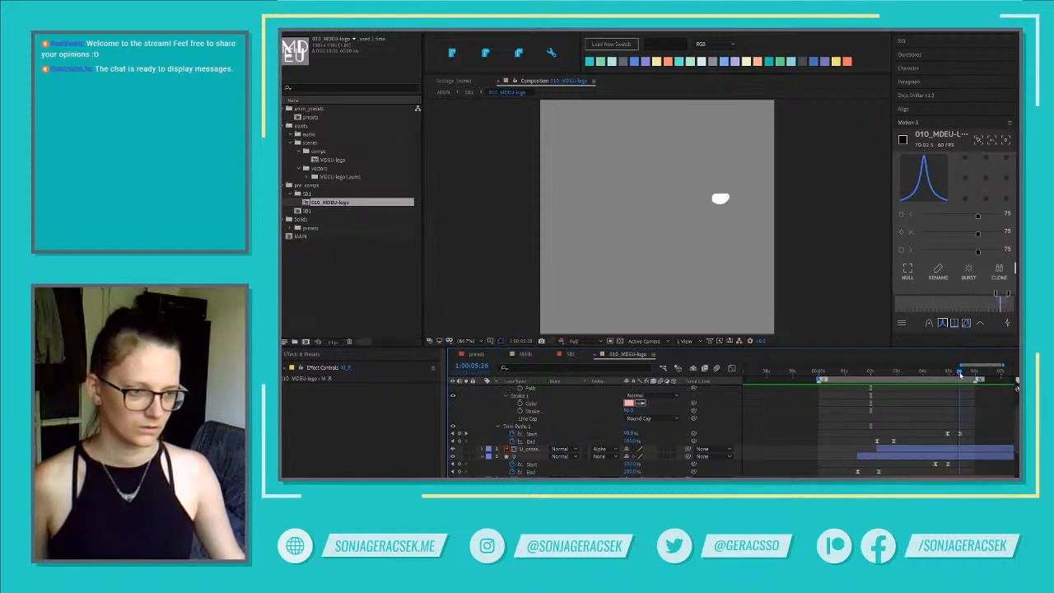
{"action": "scroll", "coordinate": [967, 451], "scroll_direction": "up", "scroll_amount": 2}
{"action": "left_click", "coordinate": [968, 390]}
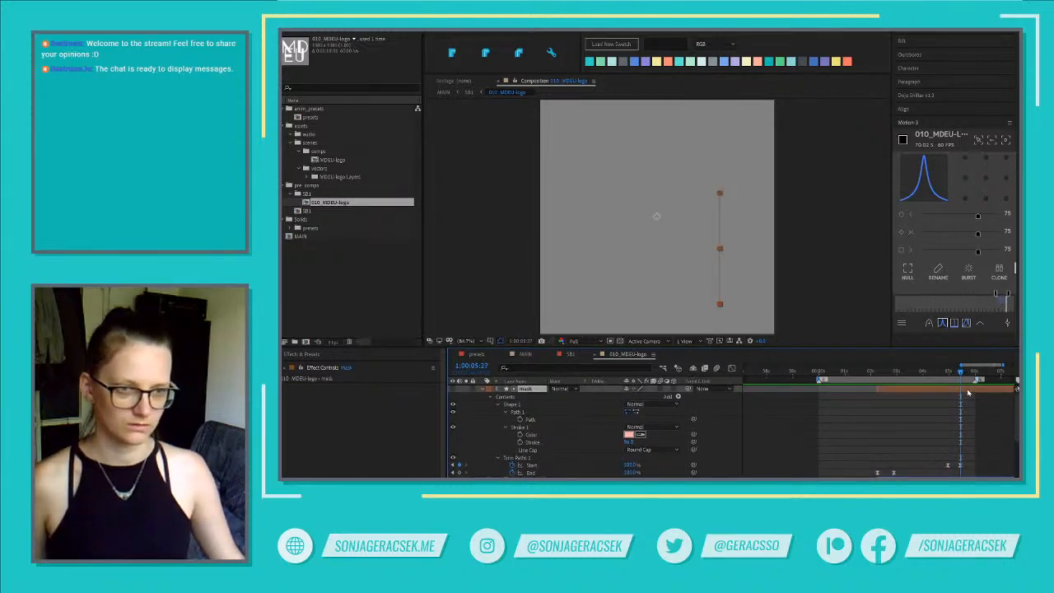
{"action": "left_click", "coordinate": [518, 412]}
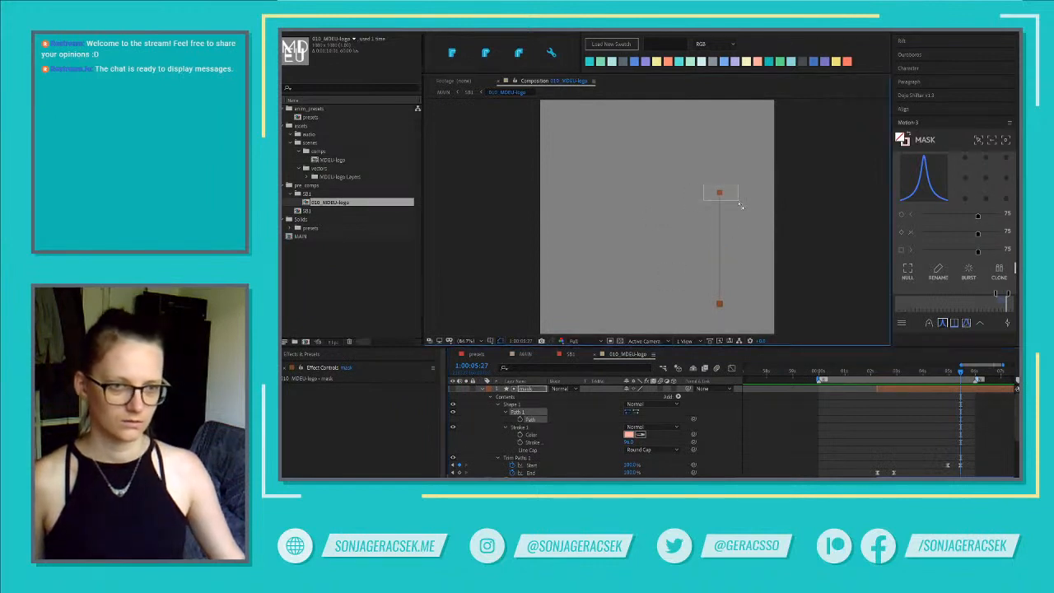
{"action": "key", "text": "shift+Up"}
{"action": "key", "text": "shift+Up"}
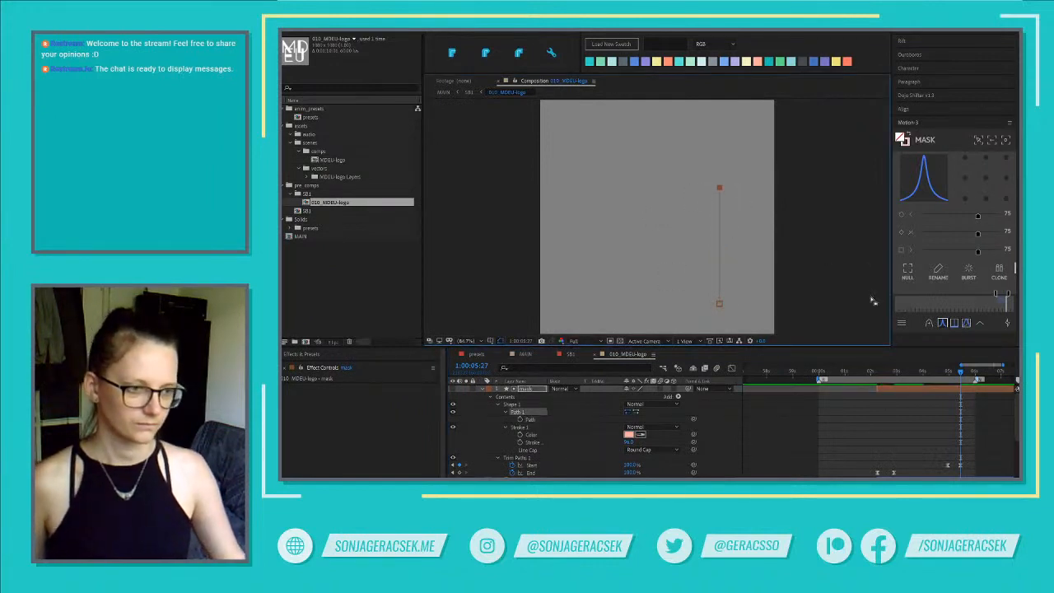
Scrub and preview the logo's disappearance from about 1:00:04:53 to check the extended U mask
{"action": "left_click_drag", "start_coordinate": [948, 377], "coordinate": [960, 377]}
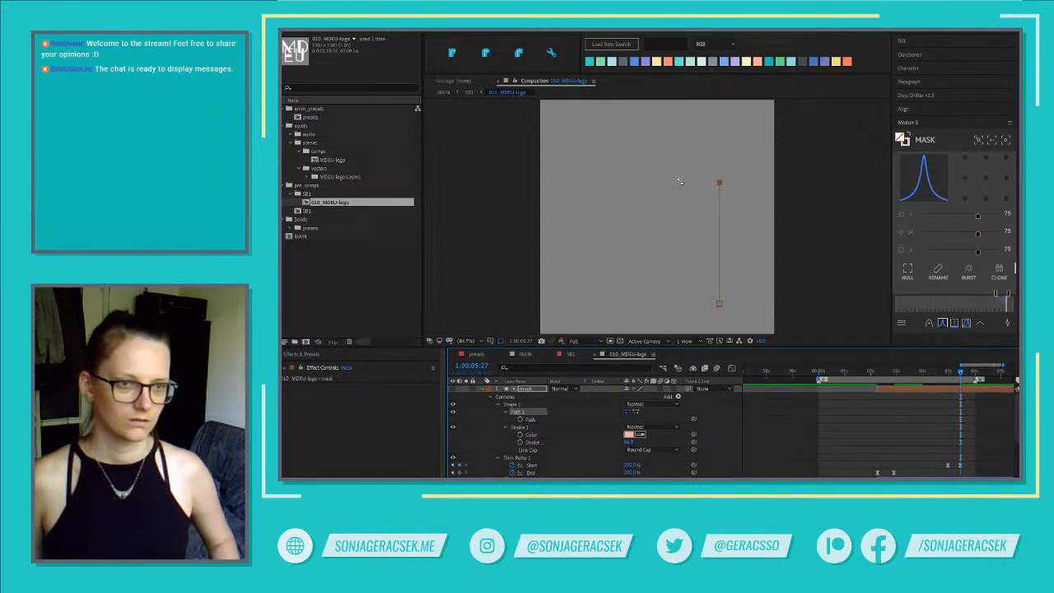
{"action": "left_click_drag", "start_coordinate": [960, 372], "coordinate": [947, 375]}
{"action": "key", "text": "space"}
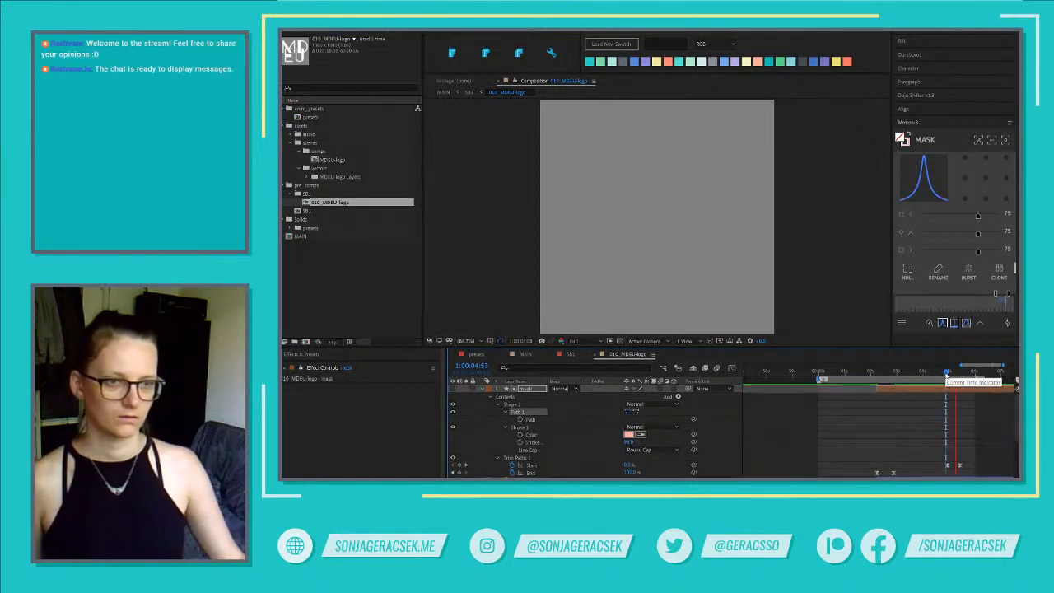
Scrub through the E's first appearance between about 1:00:01:24 and 1:00:01:44
{"action": "mouse_move", "coordinate": [830, 373]}
{"action": "left_mouse_down"}
{"action": "mouse_move", "coordinate": [882, 384]}
{"action": "mouse_move", "coordinate": [856, 389]}
{"action": "left_mouse_up"}
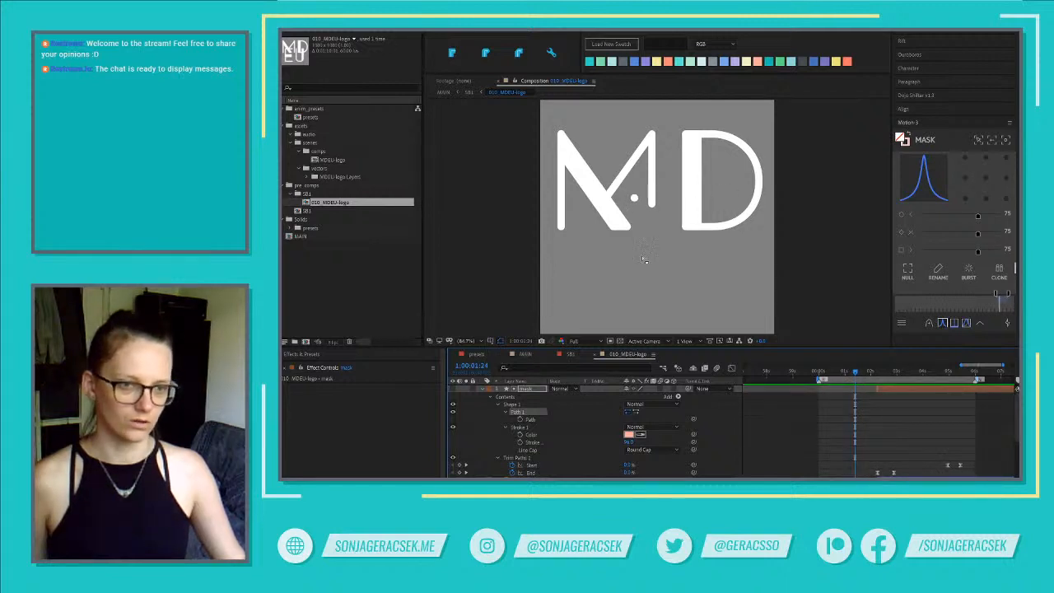
{"action": "mouse_move", "coordinate": [855, 375]}
{"action": "left_mouse_down"}
{"action": "mouse_move", "coordinate": [838, 375]}
{"action": "mouse_move", "coordinate": [869, 373]}
{"action": "left_mouse_up"}
{"action": "left_click", "coordinate": [864, 372]}
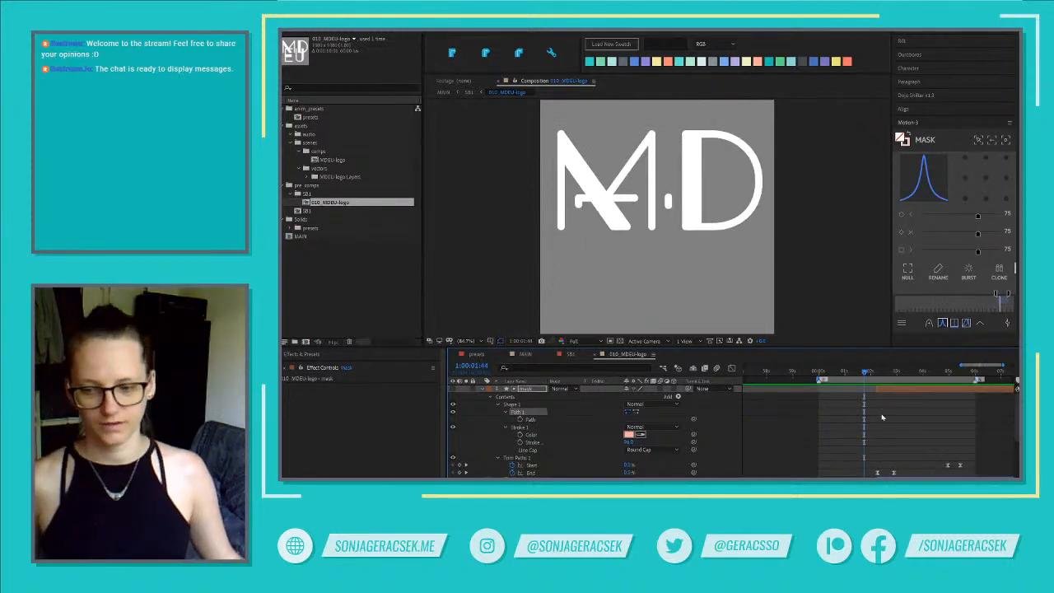
{"action": "left_click_drag", "start_coordinate": [867, 372], "coordinate": [858, 372]}
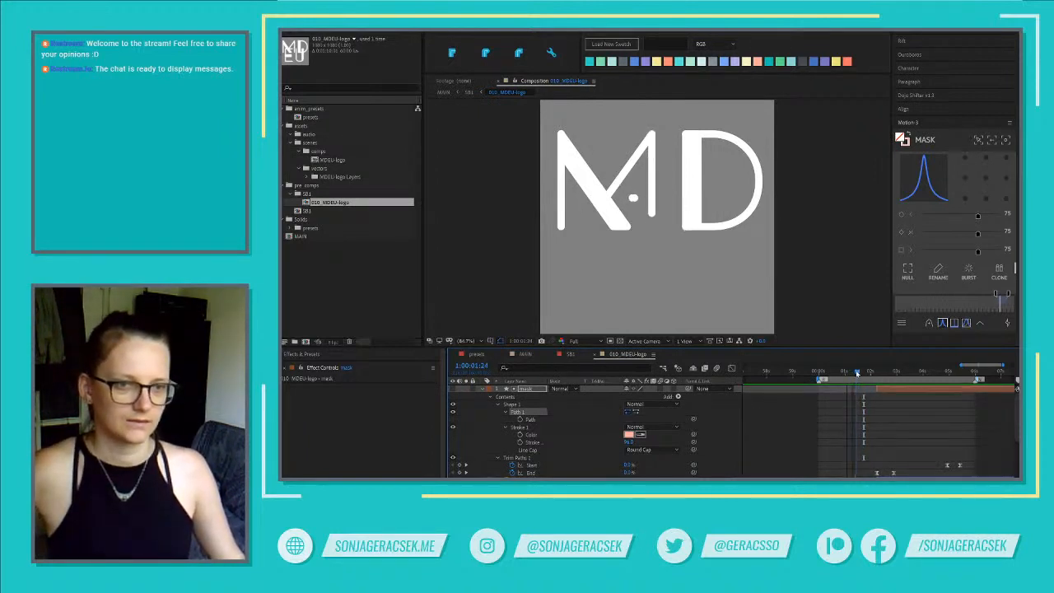
Go to the E layer's first End keyframe at 1:00:01:22, expand its stroke properties and widen the layer name column
{"action": "scroll", "coordinate": [854, 415], "scroll_direction": "down", "scroll_amount": 4}
{"action": "scroll", "coordinate": [854, 415], "scroll_direction": "down", "scroll_amount": 2}
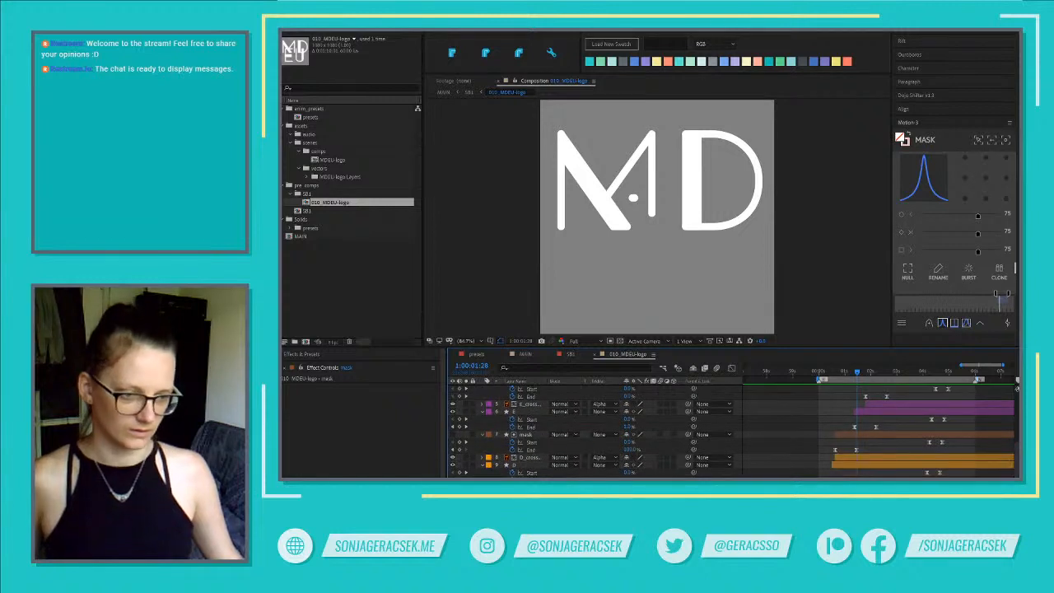
{"action": "scroll", "coordinate": [867, 466], "scroll_direction": "up", "scroll_amount": 2}
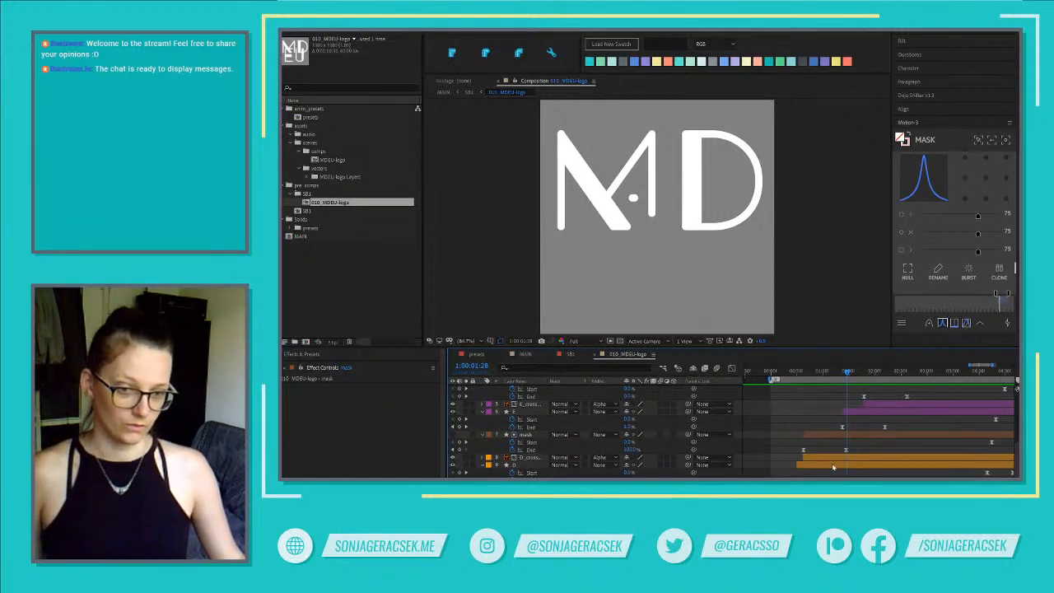
{"action": "scroll", "coordinate": [833, 468], "scroll_direction": "up", "scroll_amount": 2}
{"action": "left_click", "coordinate": [860, 437]}
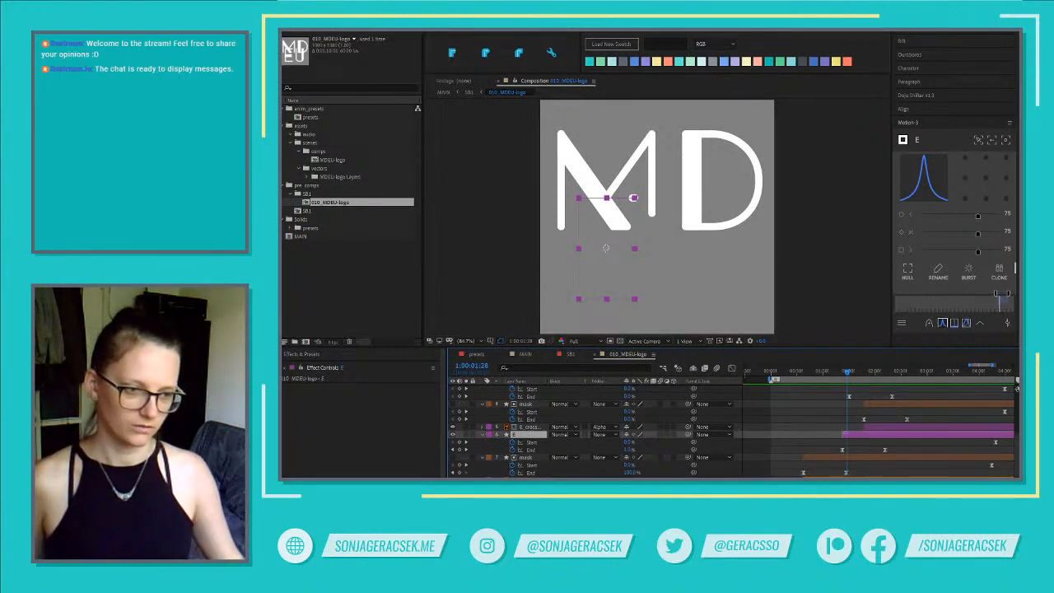
{"action": "left_click", "coordinate": [845, 372]}
{"action": "left_click_drag", "start_coordinate": [845, 372], "coordinate": [842, 372]}
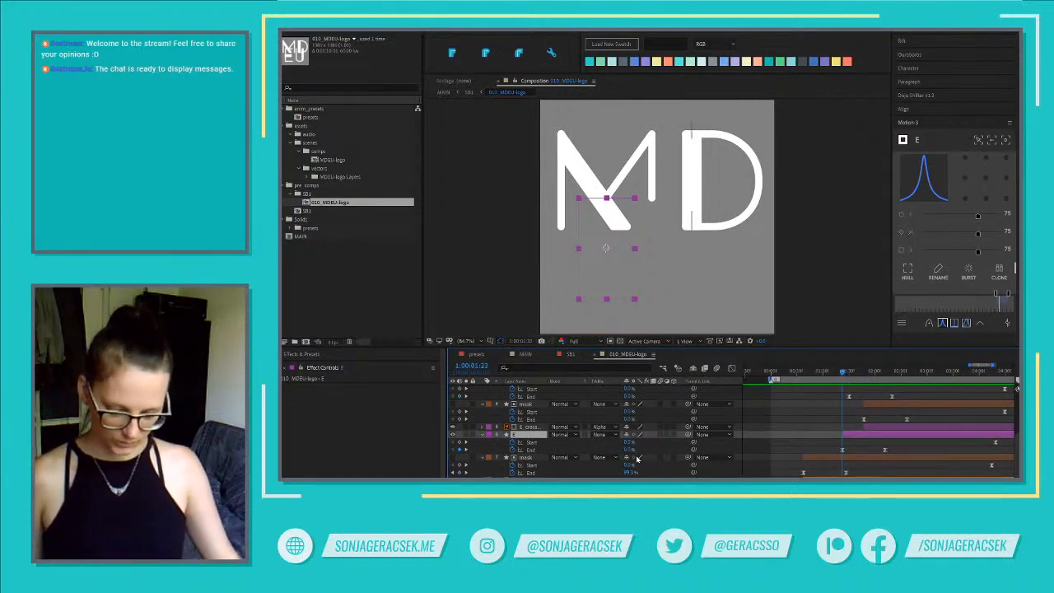
{"action": "key", "text": "u"}
{"action": "key", "text": "u"}
{"action": "scroll", "coordinate": [570, 466], "scroll_direction": "down", "scroll_amount": 5}
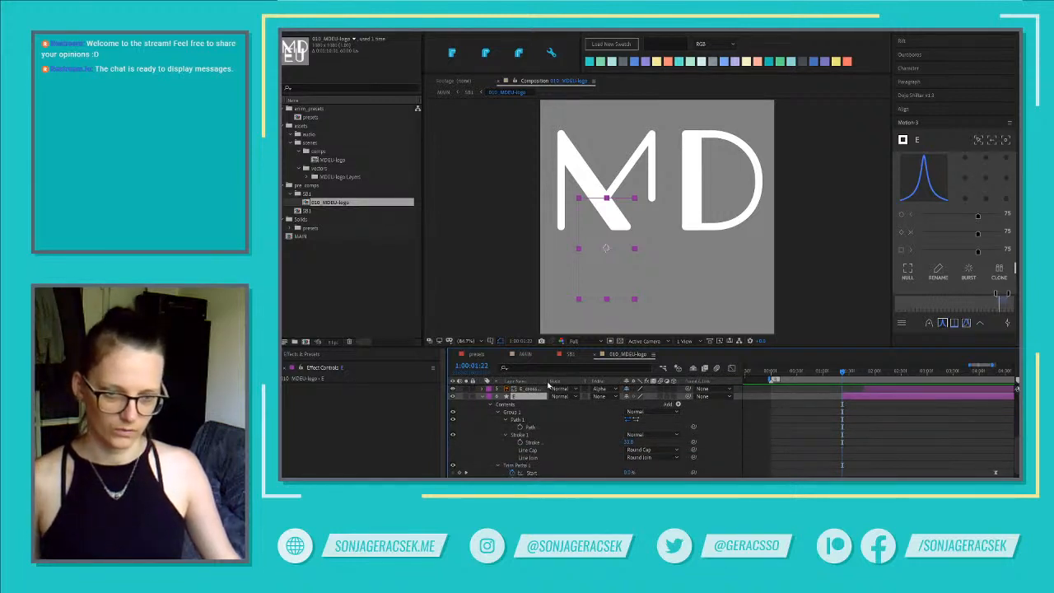
{"action": "left_click_drag", "start_coordinate": [550, 381], "coordinate": [562, 382]}
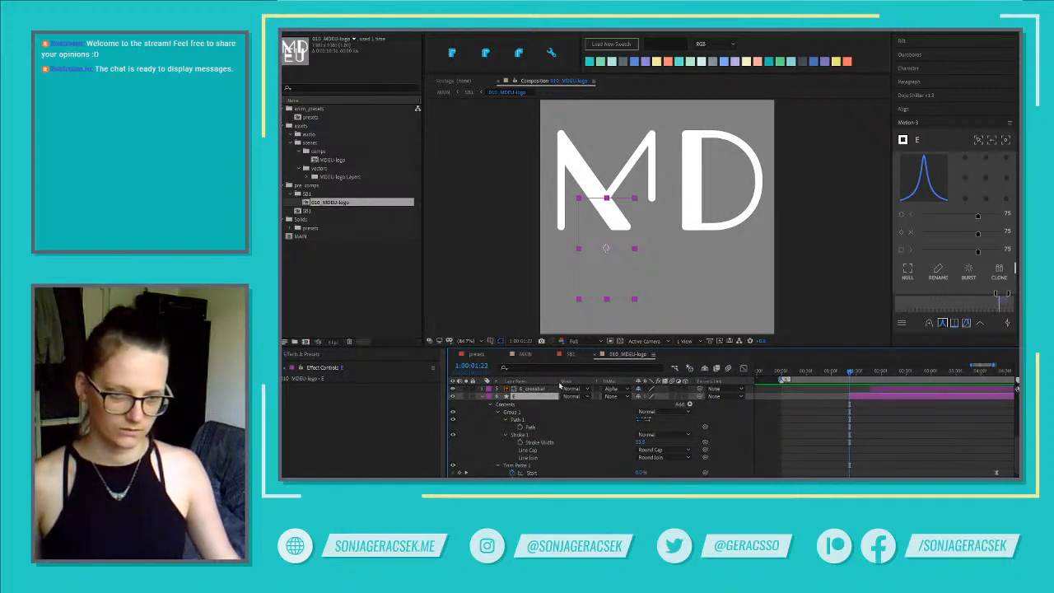
Animate the E's Stroke Width from 0 at 1:00:01:22 up to its full width shortly after, and ease both keyframes
{"action": "left_click", "coordinate": [520, 443]}
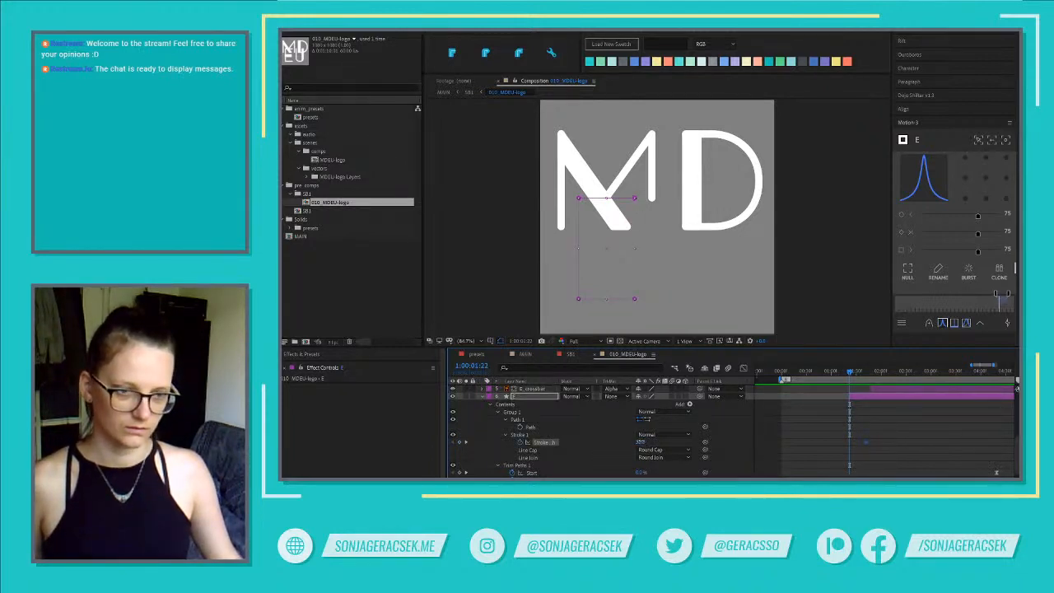
{"action": "left_click_drag", "start_coordinate": [640, 443], "coordinate": [624, 443]}
{"action": "left_click_drag", "start_coordinate": [840, 434], "coordinate": [883, 461]}
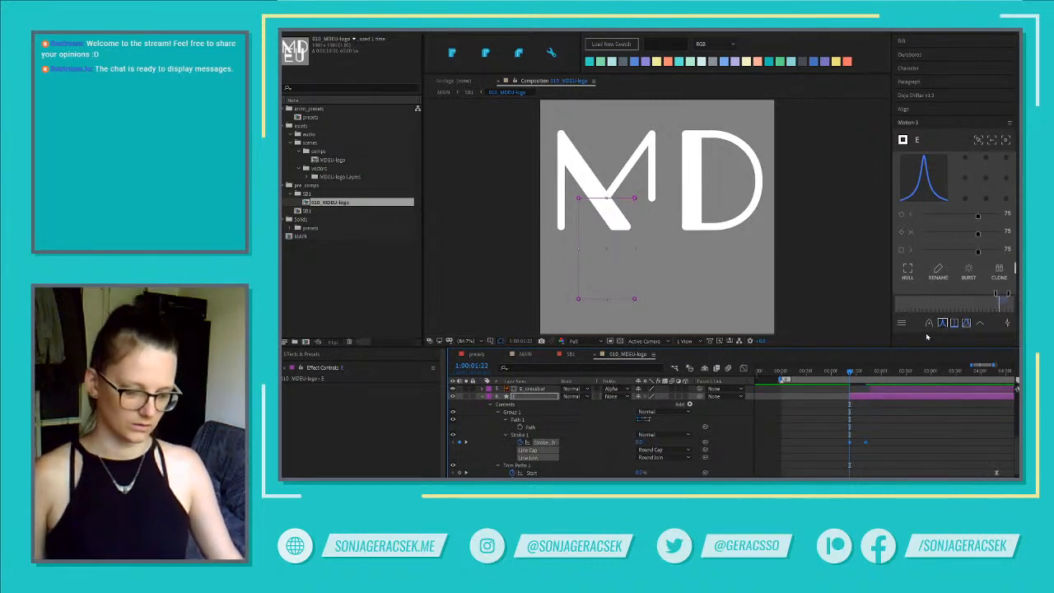
{"action": "left_click", "coordinate": [903, 431]}
Preview the E's stroke growth and shorten it by moving the second Stroke Width keyframe to 1:00:01:32
{"action": "key", "text": "space"}
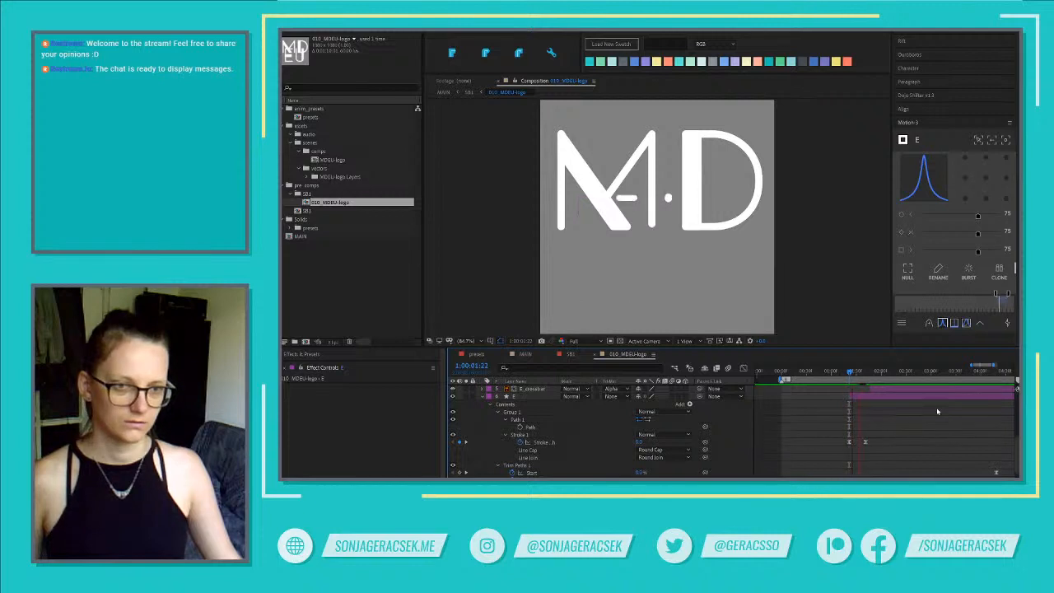
{"action": "key", "text": "space"}
{"action": "left_click_drag", "start_coordinate": [850, 372], "coordinate": [857, 373]}
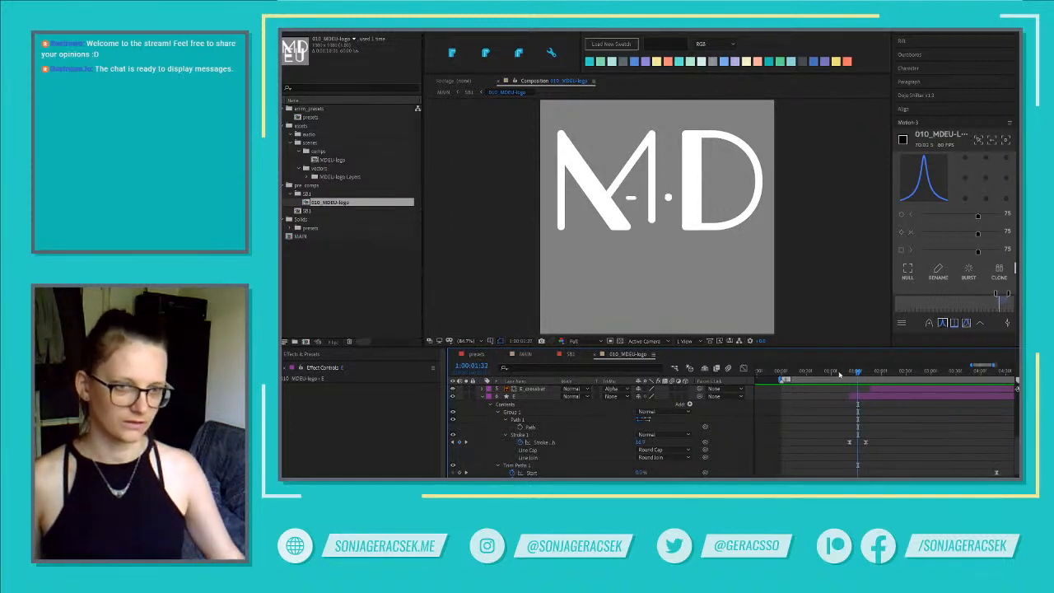
{"action": "left_click", "coordinate": [857, 443]}
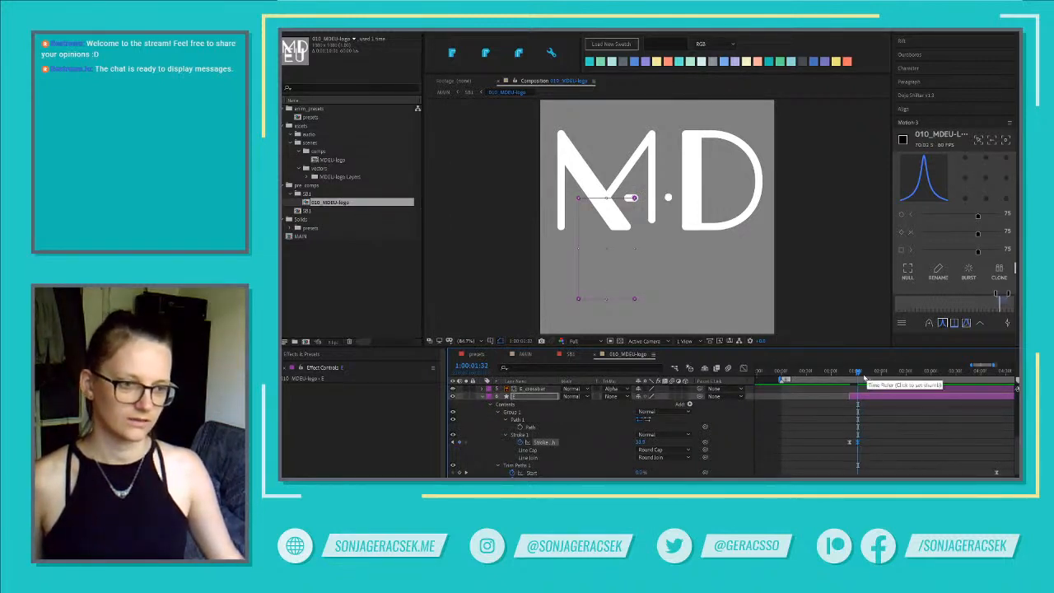
Play back the E's reveal repeatedly from 1:00:01:22 to judge the shortened stroke growth
{"action": "left_click_drag", "start_coordinate": [857, 373], "coordinate": [850, 372]}
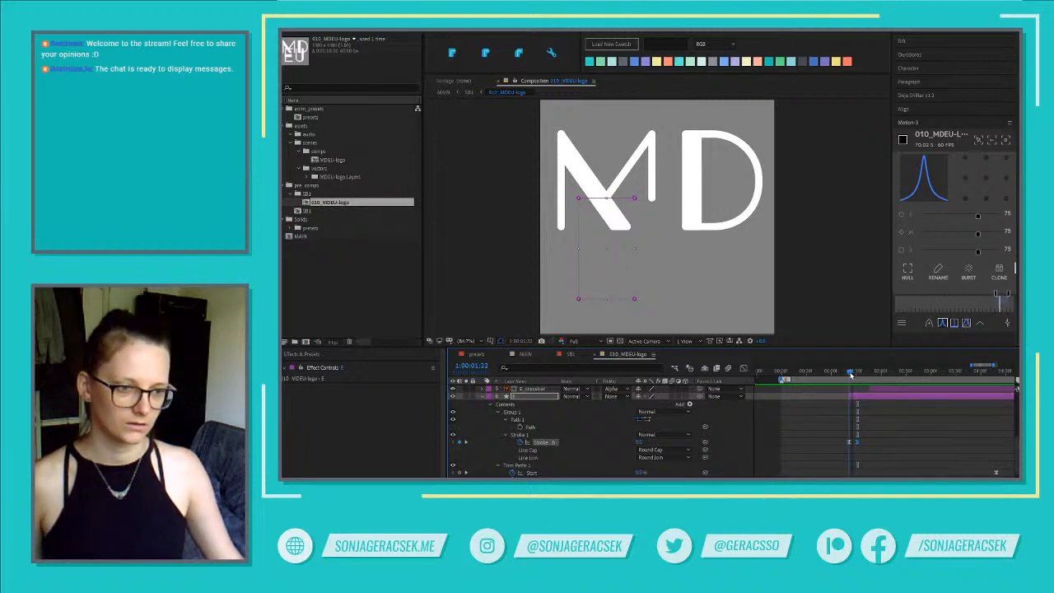
{"action": "left_click", "coordinate": [927, 438]}
{"action": "key", "text": "space"}
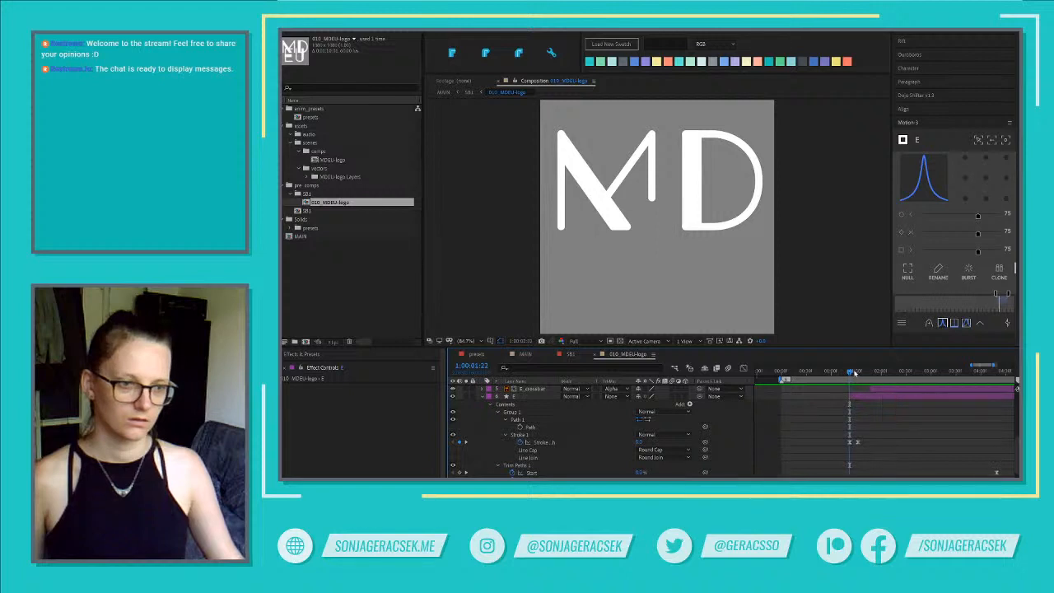
{"action": "key", "text": "space"}
{"action": "key", "text": "space"}
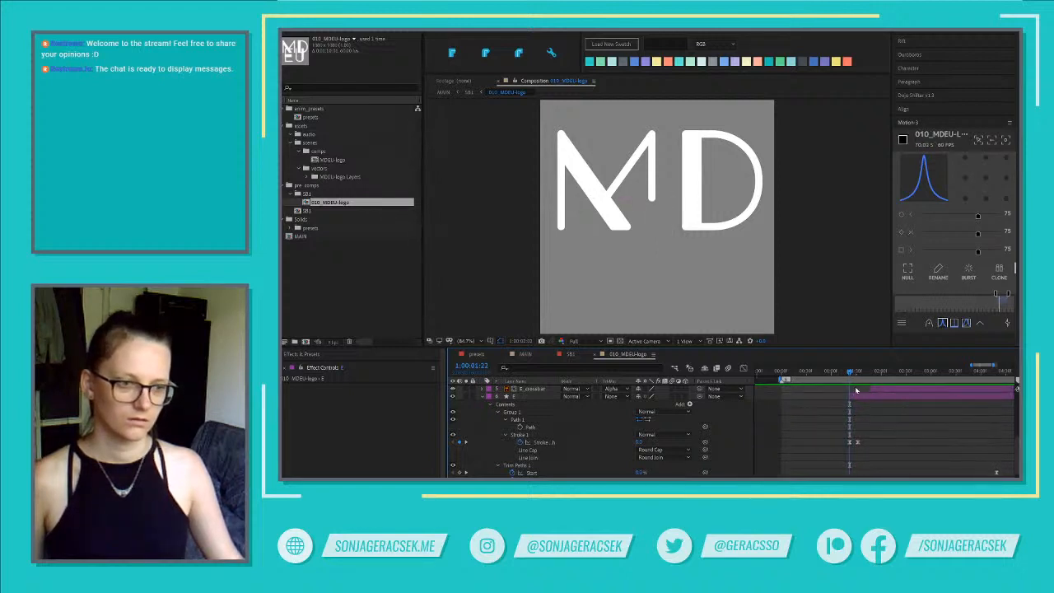
{"action": "key", "text": "space"}
{"action": "key", "text": "space"}
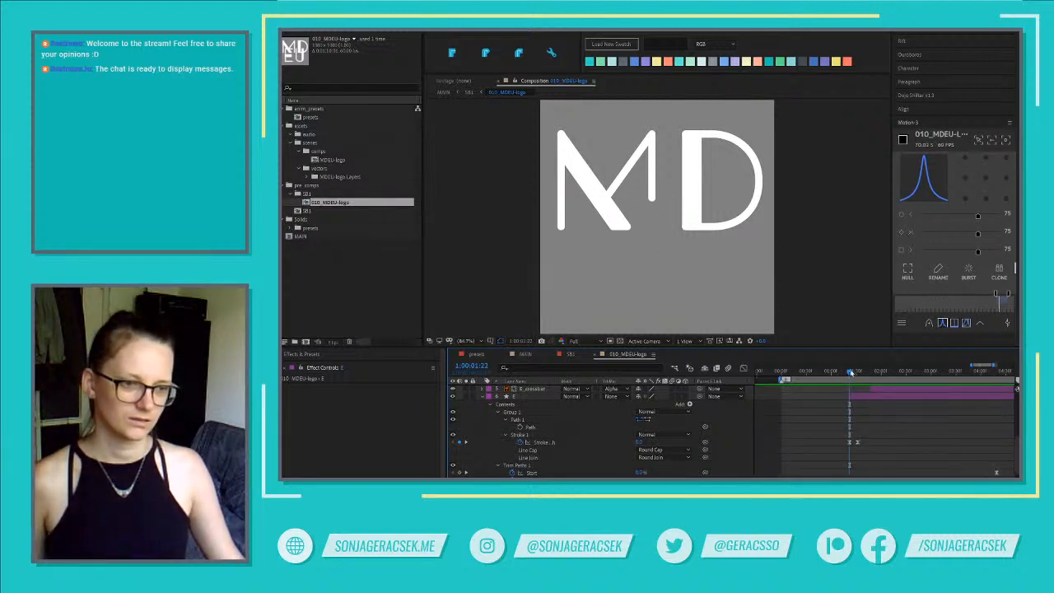
{"action": "left_click_drag", "start_coordinate": [849, 372], "coordinate": [850, 372]}
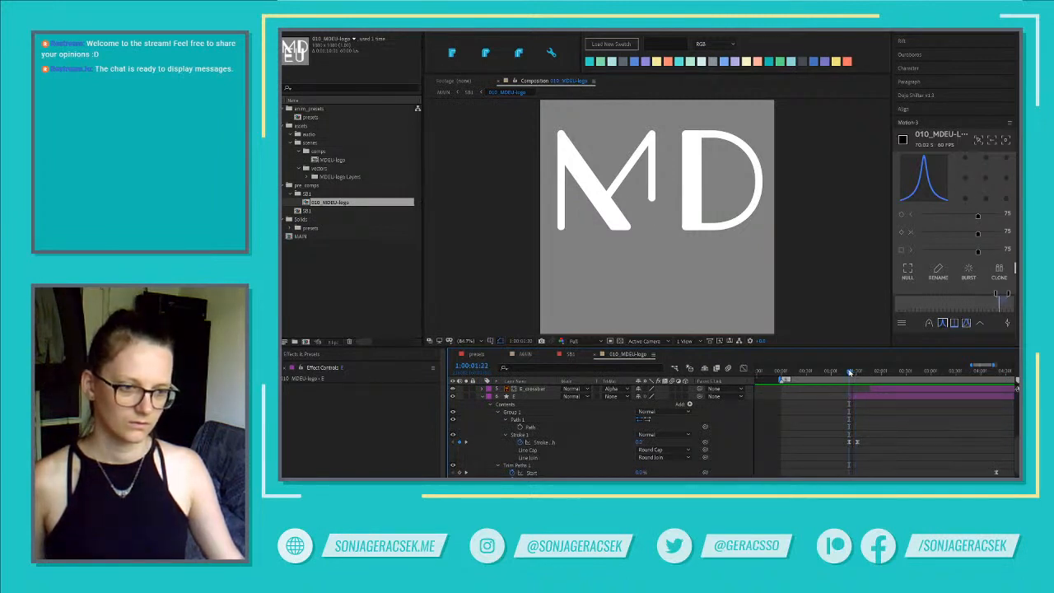
Make the E's first Stroke Width keyframe linear and play back the reveal from 1:00:01:22
{"action": "left_click_drag", "start_coordinate": [836, 440], "coordinate": [896, 464]}
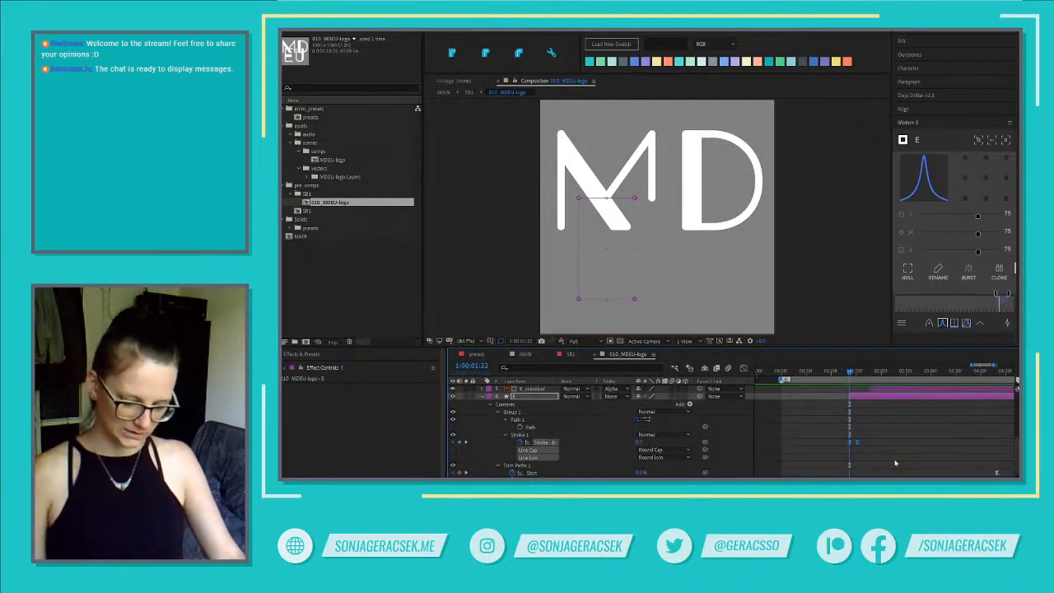
{"action": "left_click", "coordinate": [838, 453]}
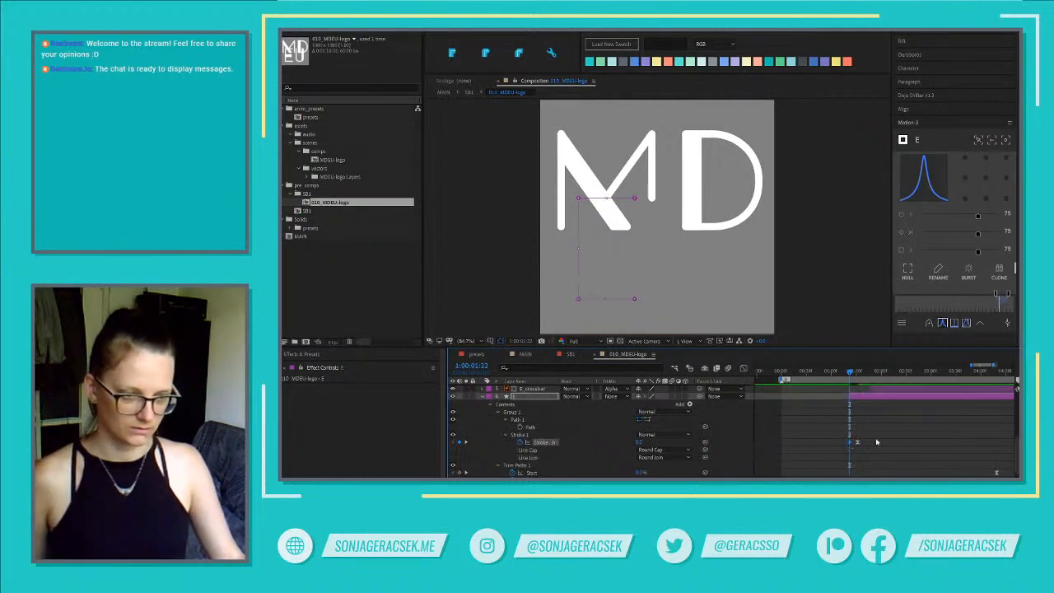
{"action": "key", "text": "space"}
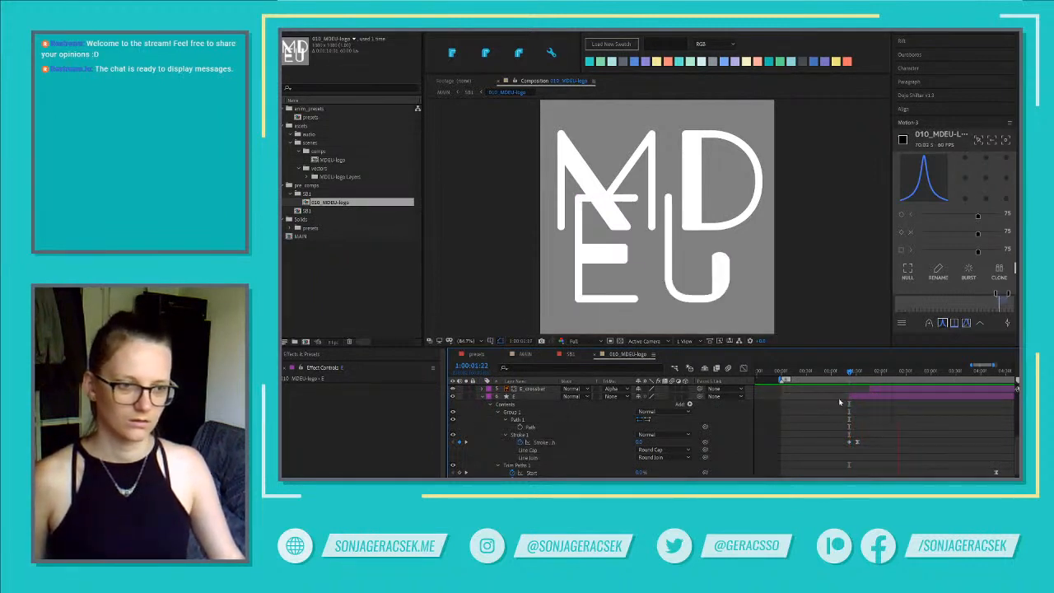
{"action": "key", "text": "space"}
{"action": "key", "text": "space"}
{"action": "key", "text": "space"}
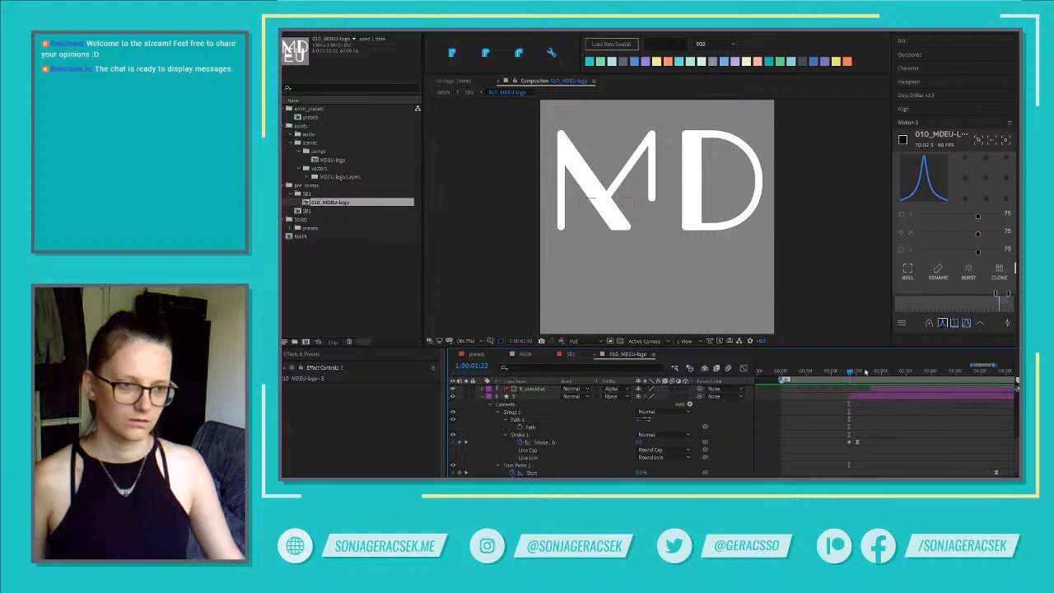
Go to about 1:00:01:26 and replay the logo's reveal to check how the E's stroke starts
{"action": "mouse_move", "coordinate": [849, 373]}
{"action": "left_mouse_down"}
{"action": "mouse_move", "coordinate": [866, 374]}
{"action": "mouse_move", "coordinate": [853, 374]}
{"action": "left_mouse_up"}
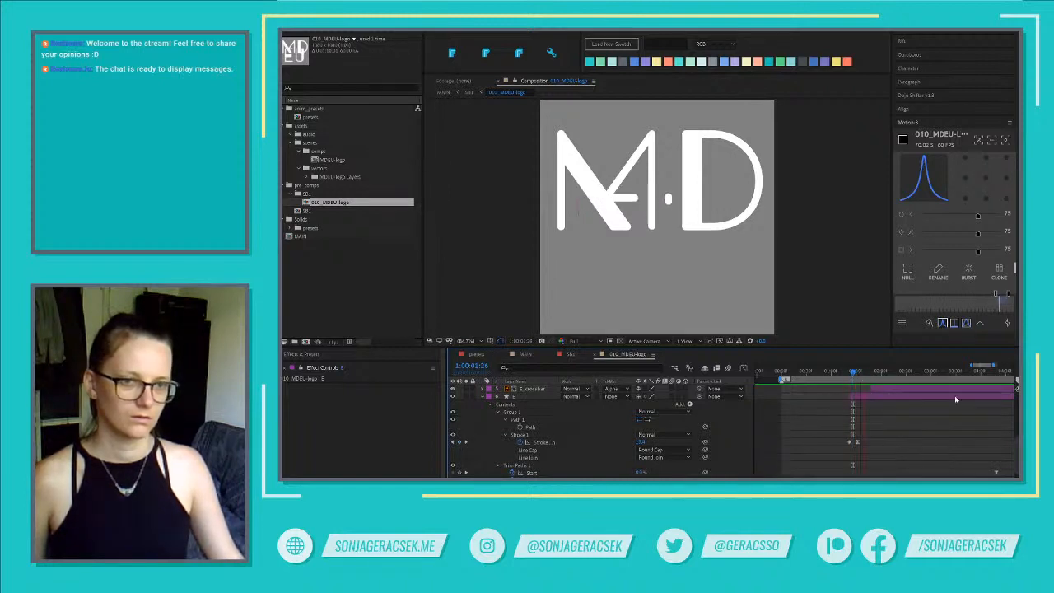
{"action": "key", "text": "space"}
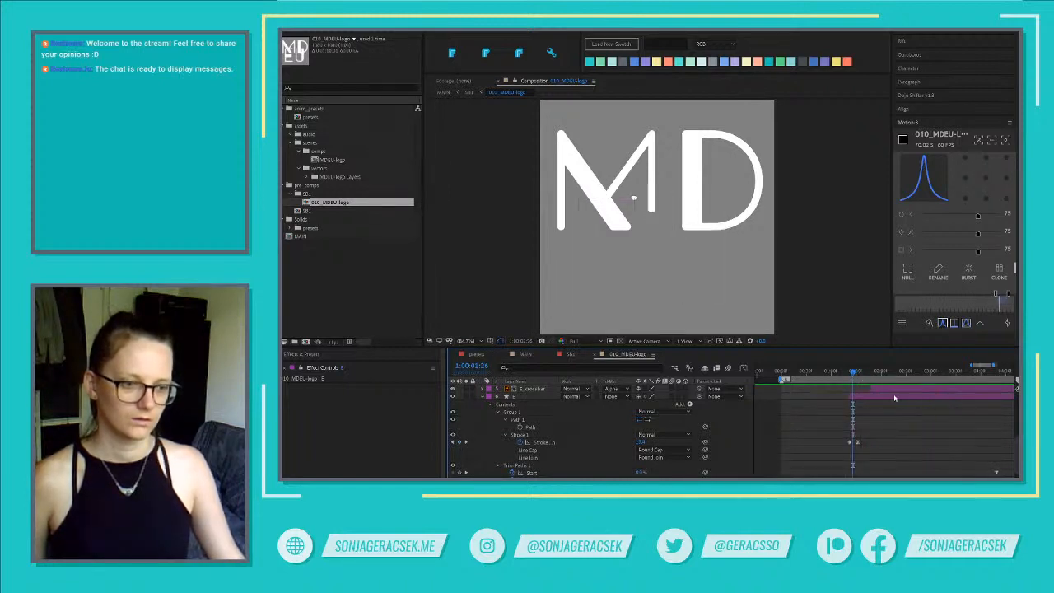
{"action": "key", "text": "space"}
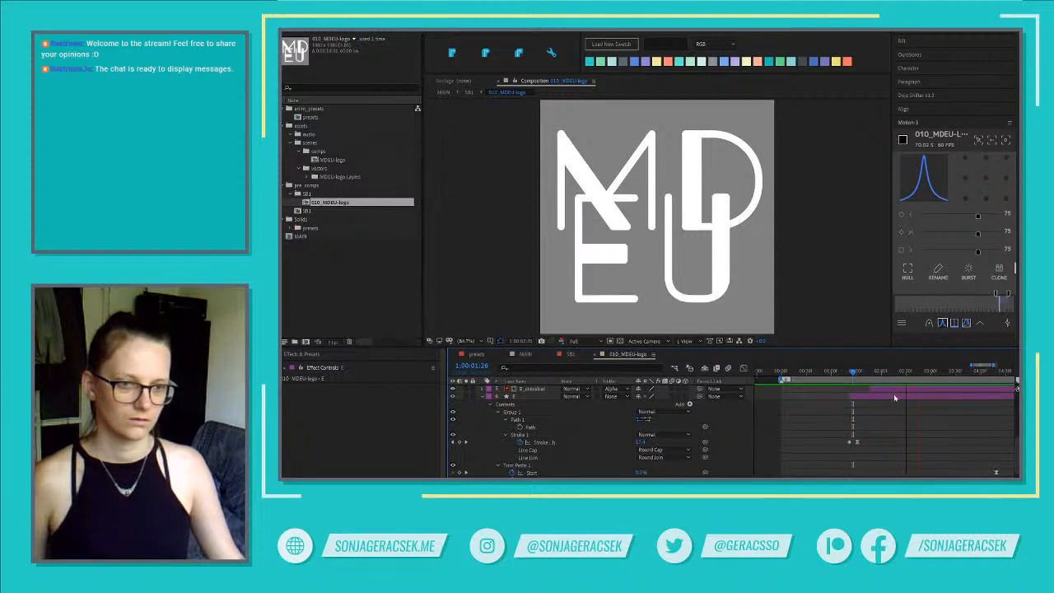
{"action": "key", "text": "space"}
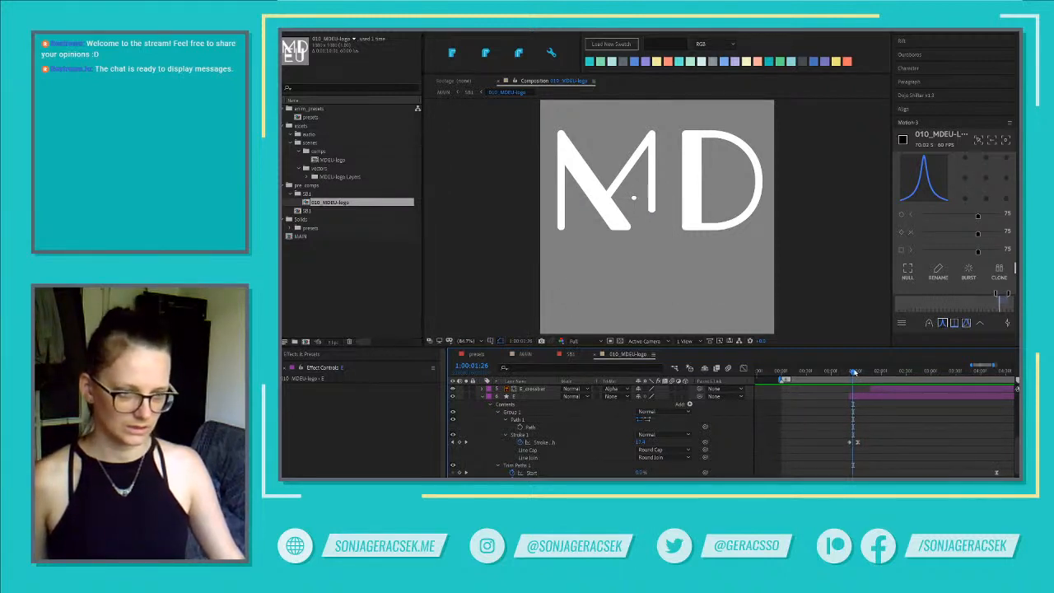
Review the Keyframe Velocity of the E's 100% Trim Paths keyframe, and ease that keyframe at 100 with Motion 3
{"action": "left_click_drag", "start_coordinate": [853, 372], "coordinate": [881, 372]}
{"action": "left_click", "coordinate": [889, 399]}
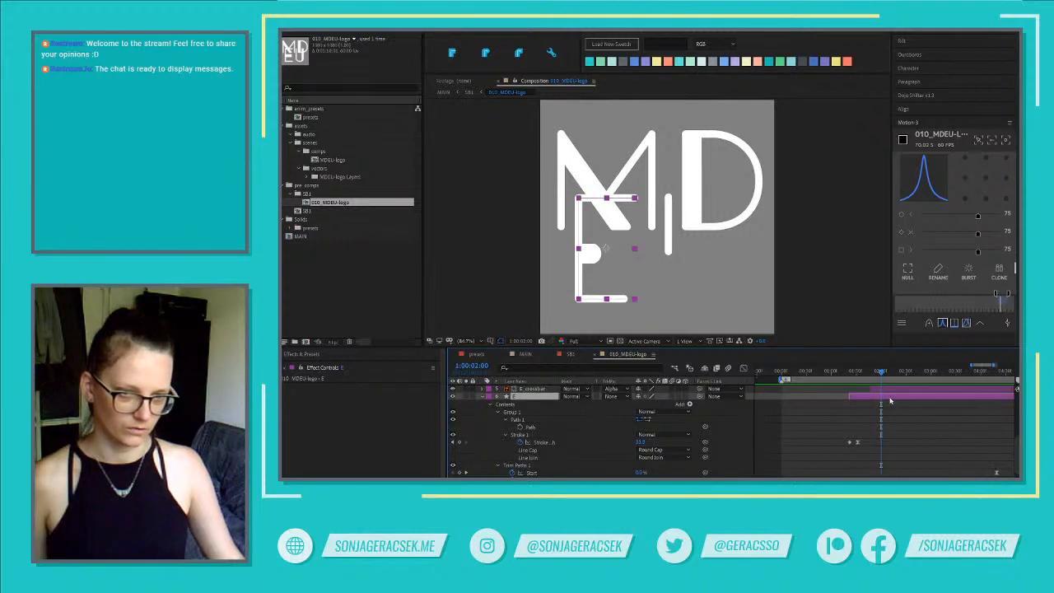
{"action": "right_click", "coordinate": [888, 470]}
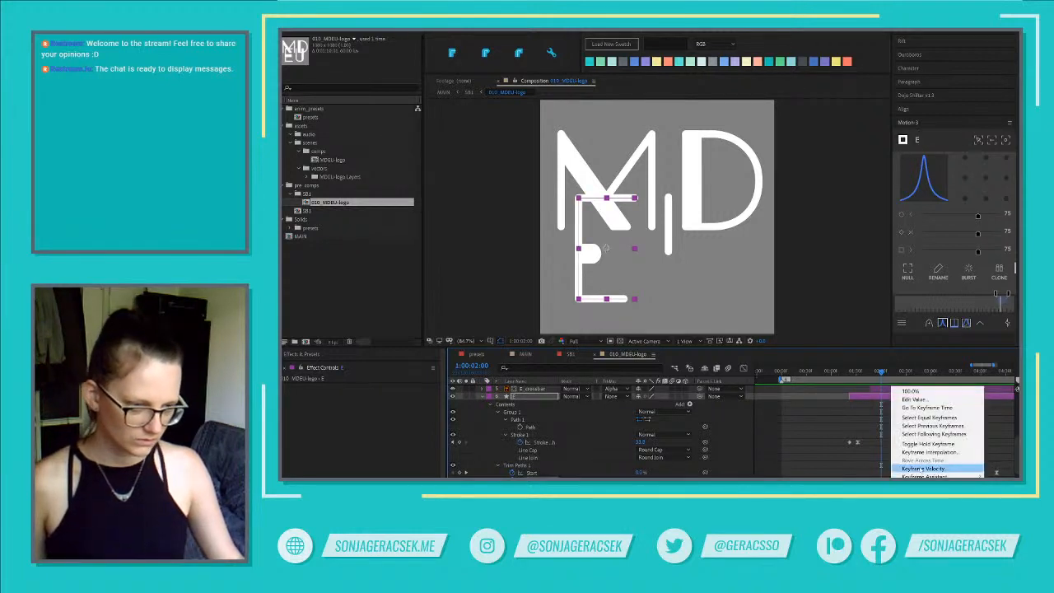
{"action": "left_click", "coordinate": [921, 468]}
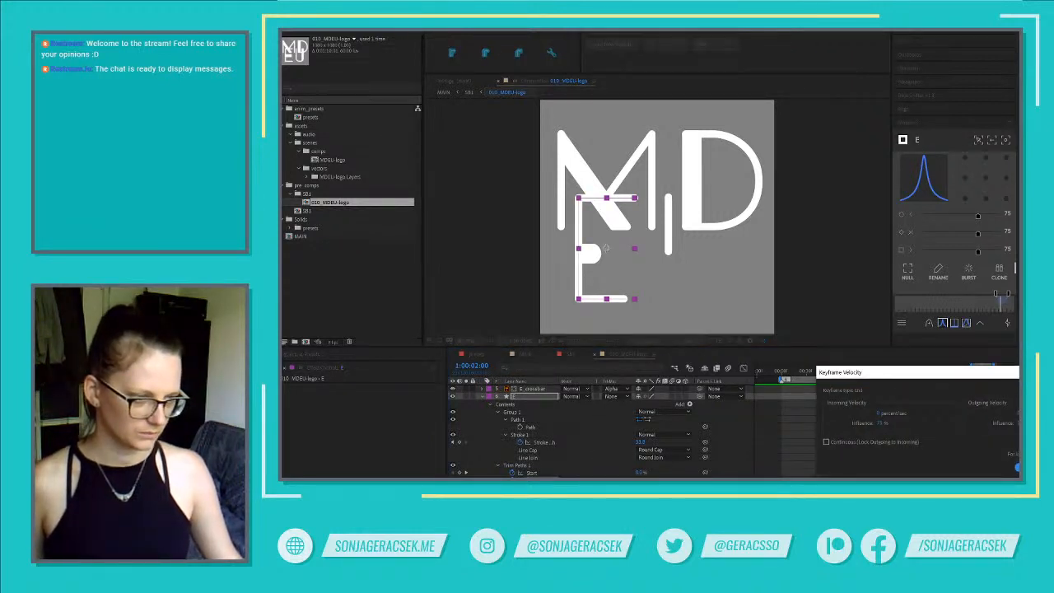
{"action": "left_click", "coordinate": [1017, 468]}
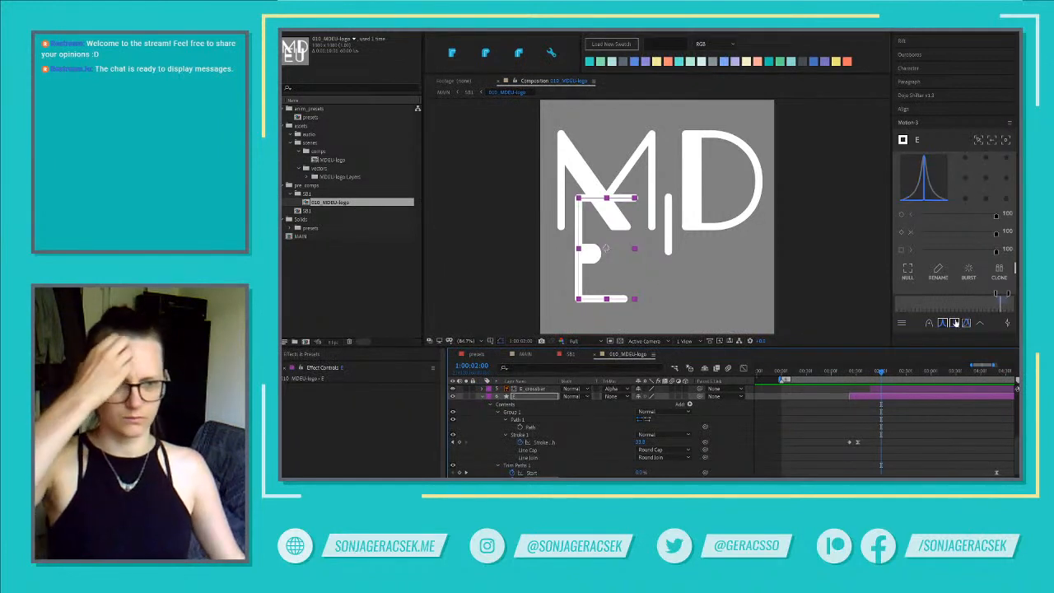
{"action": "left_click", "coordinate": [931, 447]}
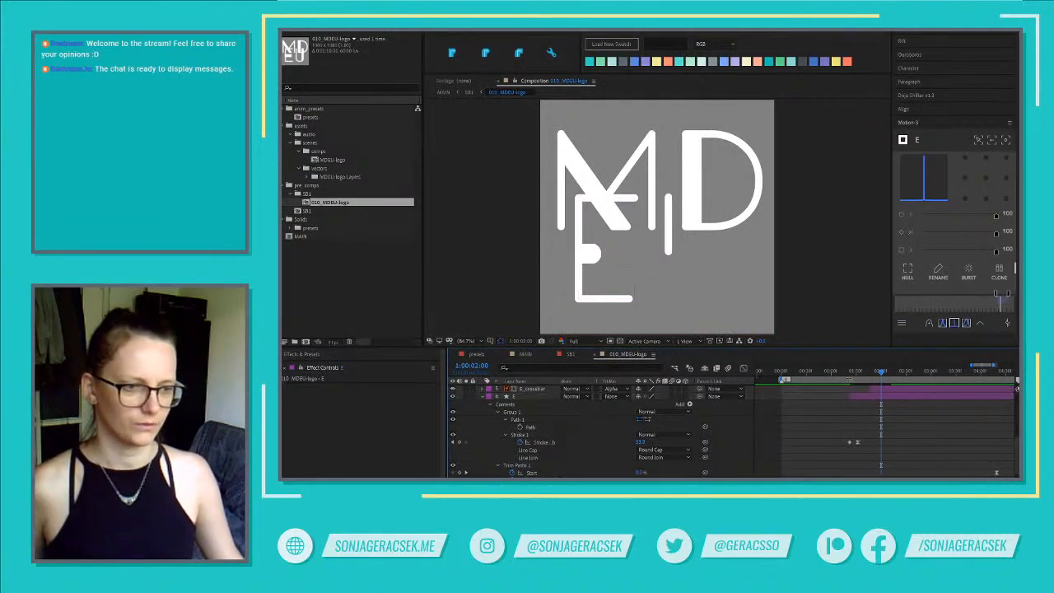
Play back the E's reveal repeatedly from 1:00:01:18 to judge the stronger easing
{"action": "left_click", "coordinate": [846, 373]}
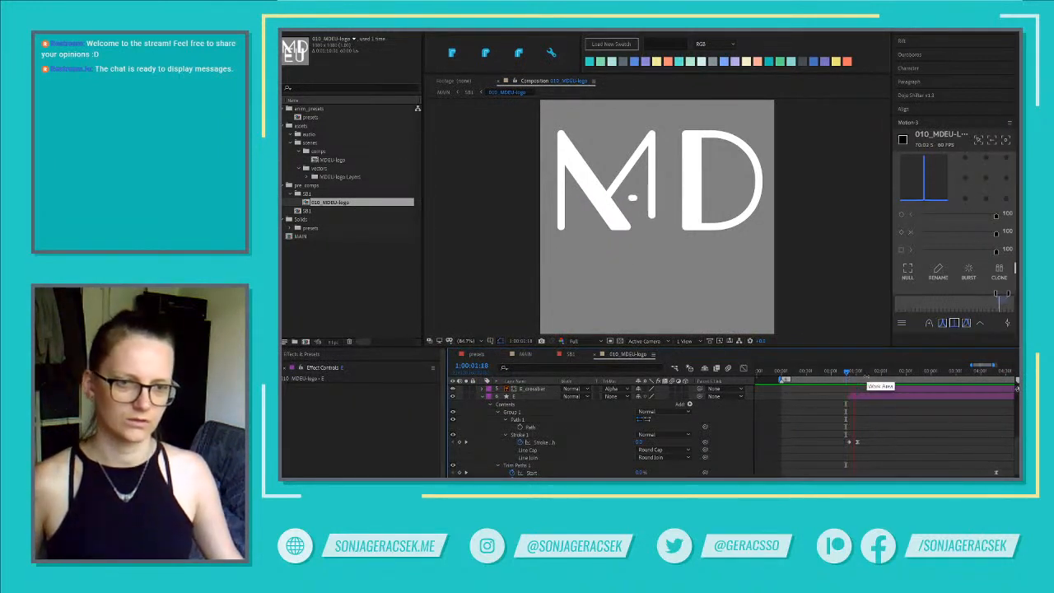
{"action": "key", "text": "space"}
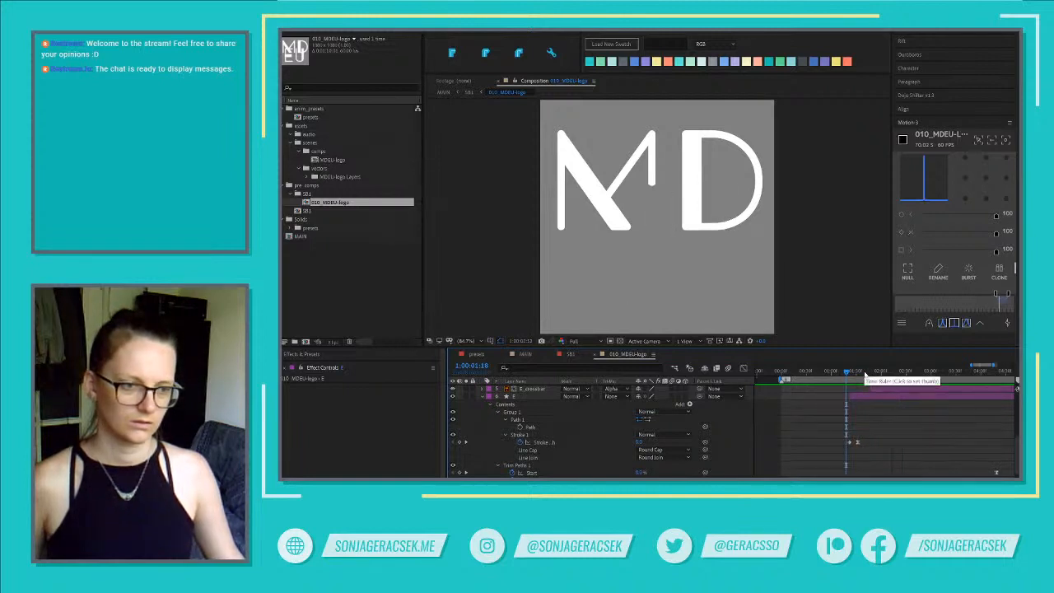
{"action": "key", "text": "space"}
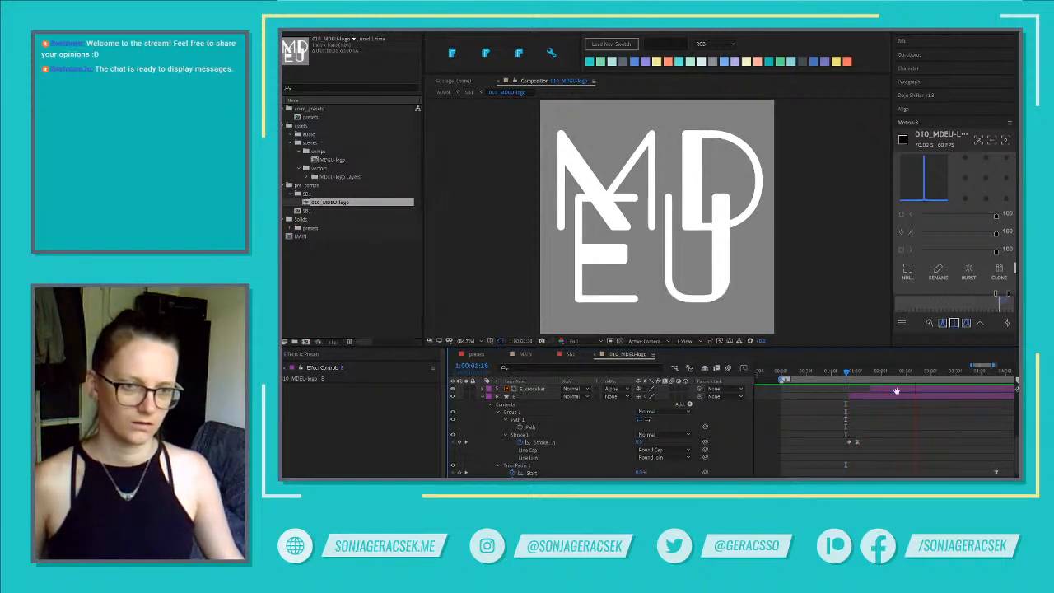
{"action": "key", "text": "space"}
Ease the E crossbar mask's second Trim Paths End keyframe at 100 with Motion 3
{"action": "left_click_drag", "start_coordinate": [854, 373], "coordinate": [874, 374]}
{"action": "left_click", "coordinate": [890, 390]}
{"action": "scroll", "coordinate": [913, 438], "scroll_direction": "up", "scroll_amount": 3}
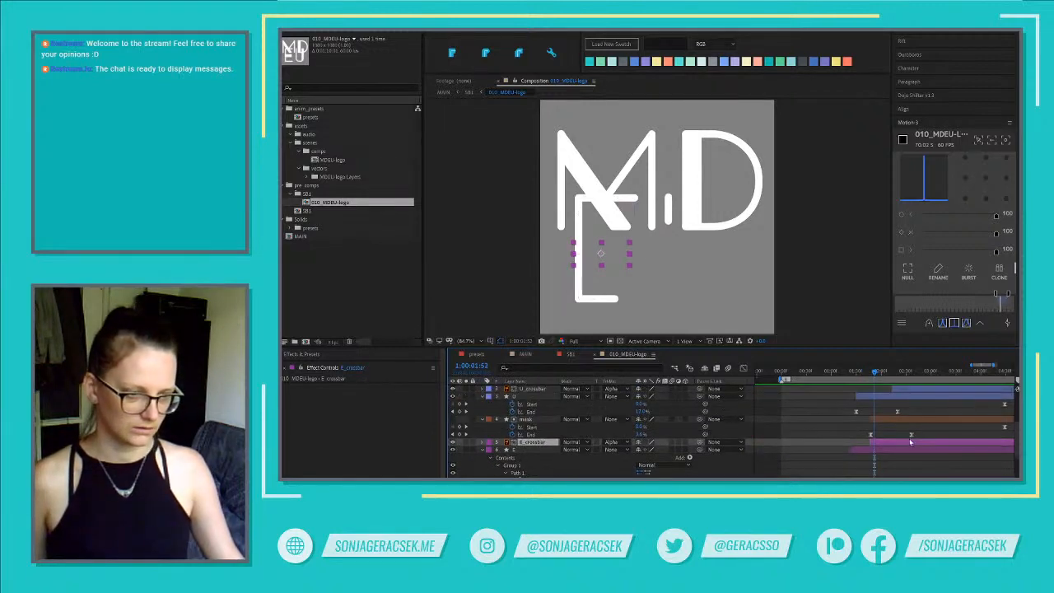
{"action": "left_click", "coordinate": [911, 436]}
{"action": "left_click", "coordinate": [943, 323]}
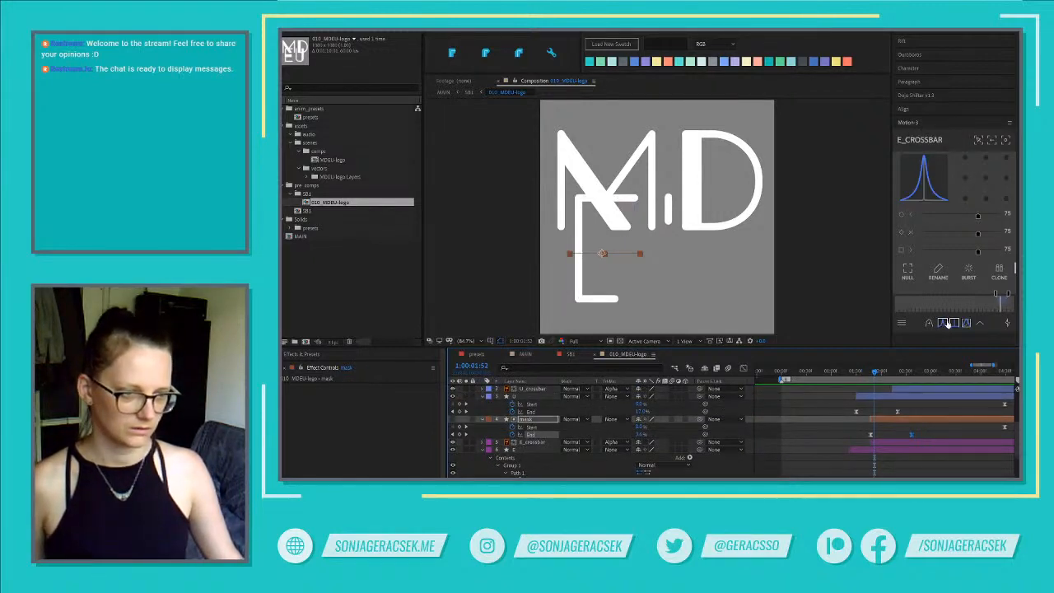
{"action": "left_click", "coordinate": [953, 323]}
Confirm the Keyframe Velocity for the crossbar mask's first End keyframe and play back the reveal from 1:00:01:15
{"action": "left_click_drag", "start_coordinate": [880, 431], "coordinate": [866, 438]}
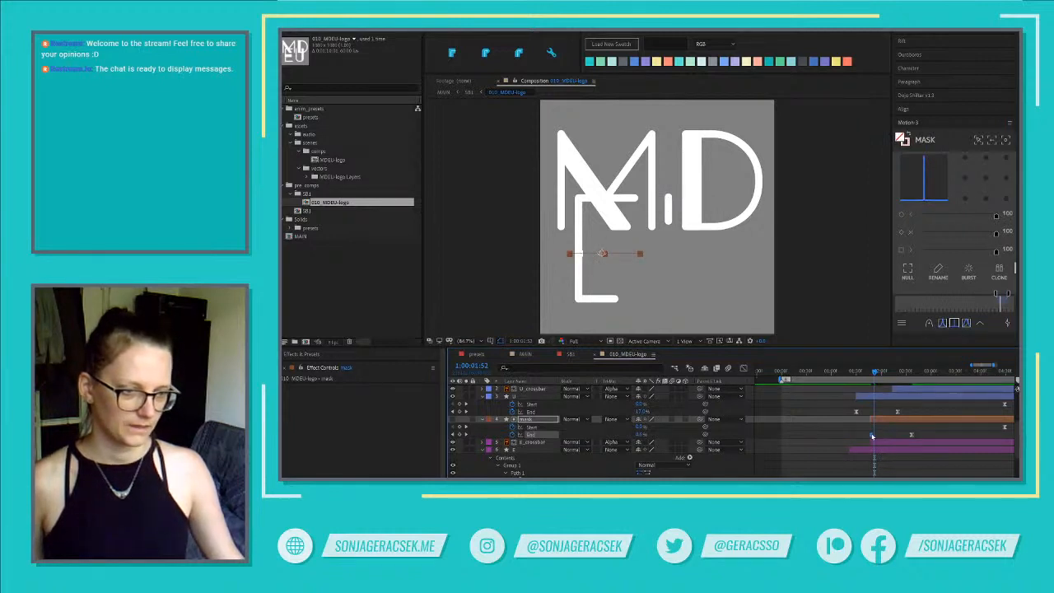
{"action": "right_click", "coordinate": [872, 436]}
{"action": "left_click", "coordinate": [910, 423]}
{"action": "key", "text": "Return"}
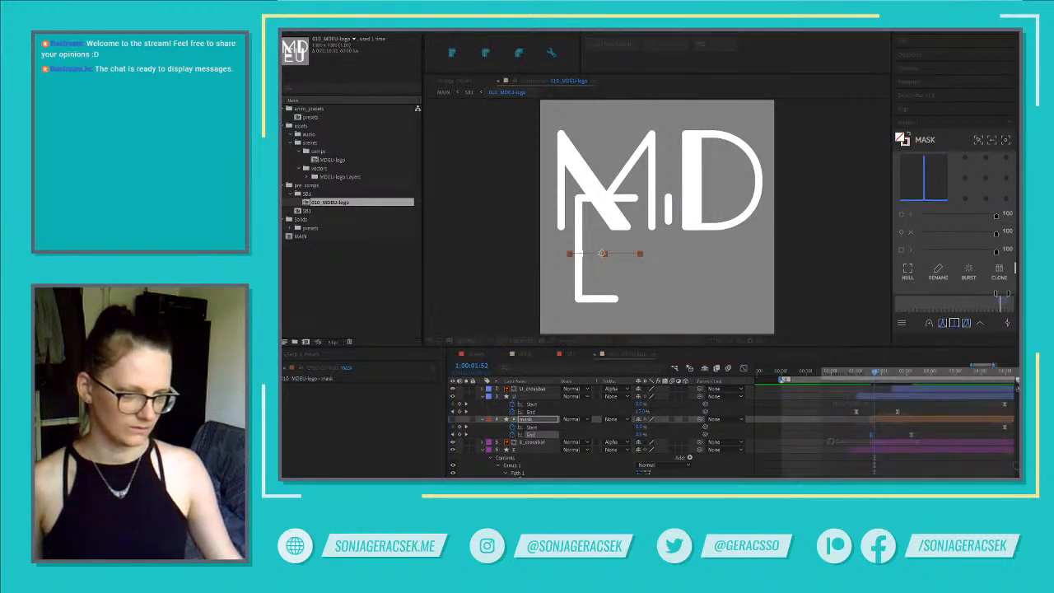
{"action": "left_click", "coordinate": [831, 409]}
{"action": "left_click", "coordinate": [844, 372]}
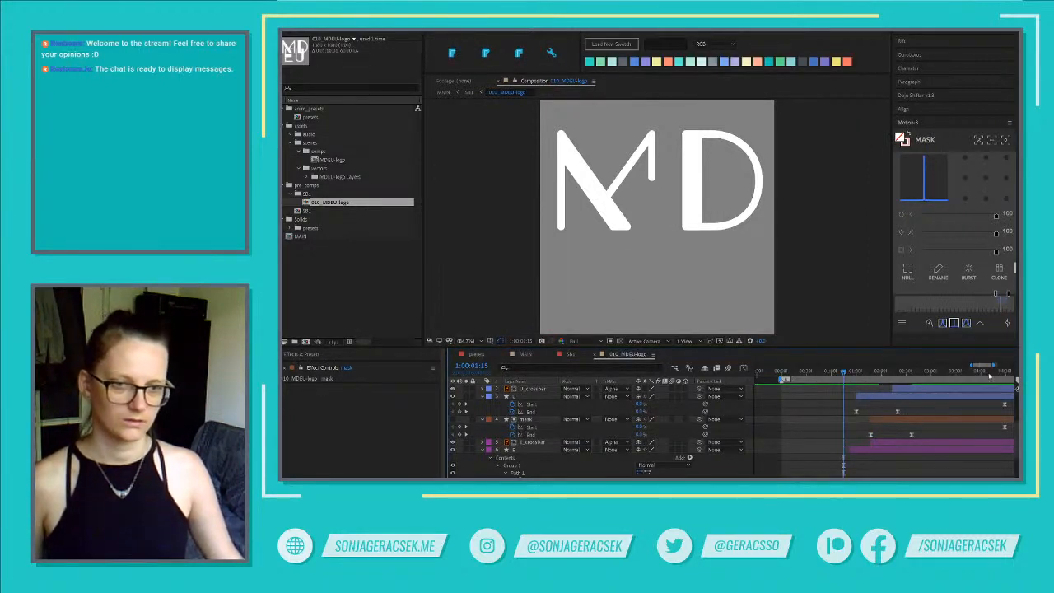
{"action": "key", "text": "space"}
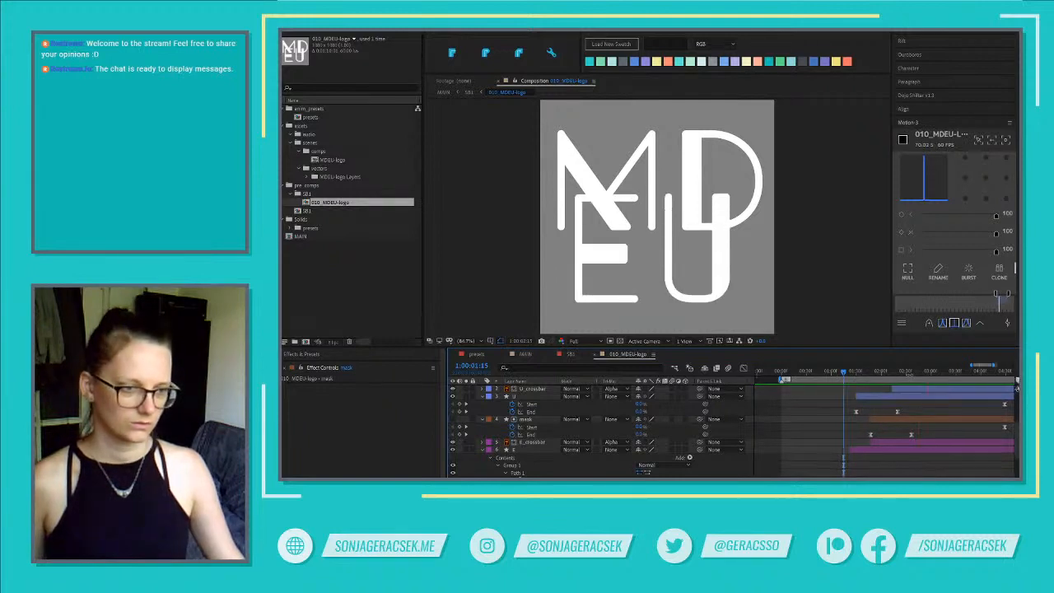
{"action": "key", "text": "space"}
Try shortening the E crossbar mask's path at 1:00:02:37 by moving its right endpoint inward toward the crossbar's end
{"action": "left_click_drag", "start_coordinate": [902, 374], "coordinate": [913, 374]}
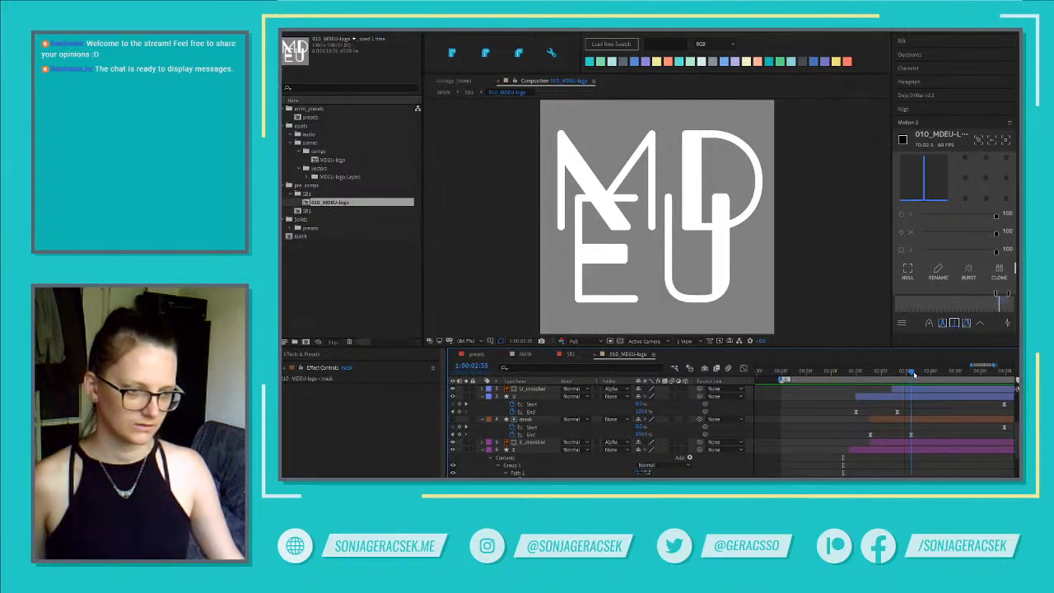
{"action": "left_click", "coordinate": [922, 423]}
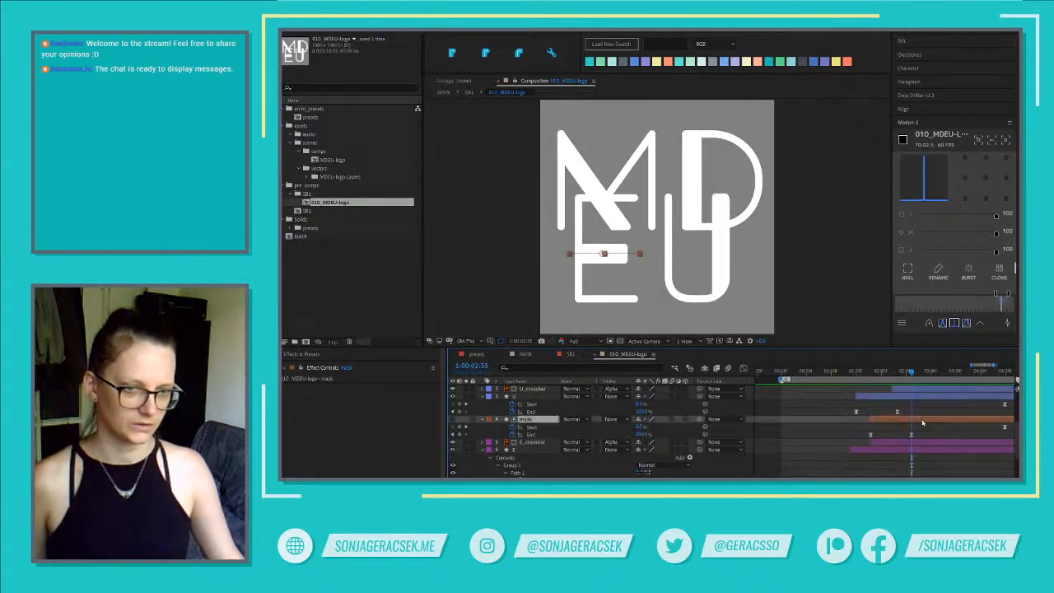
{"action": "key", "text": "u"}
{"action": "key", "text": "u"}
{"action": "left_click", "coordinate": [532, 450]}
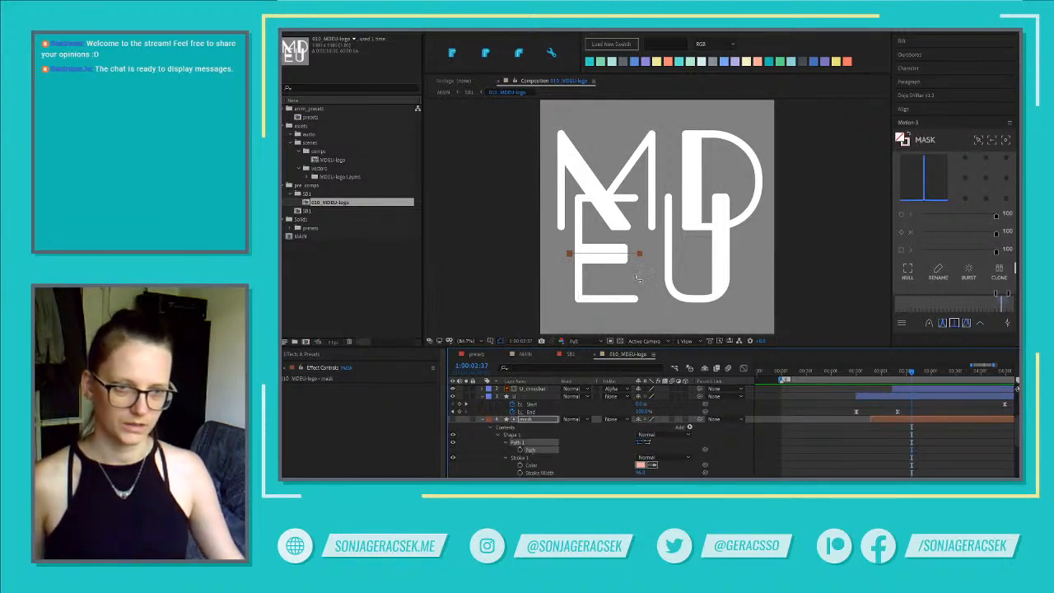
{"action": "left_click_drag", "start_coordinate": [632, 249], "coordinate": [653, 272]}
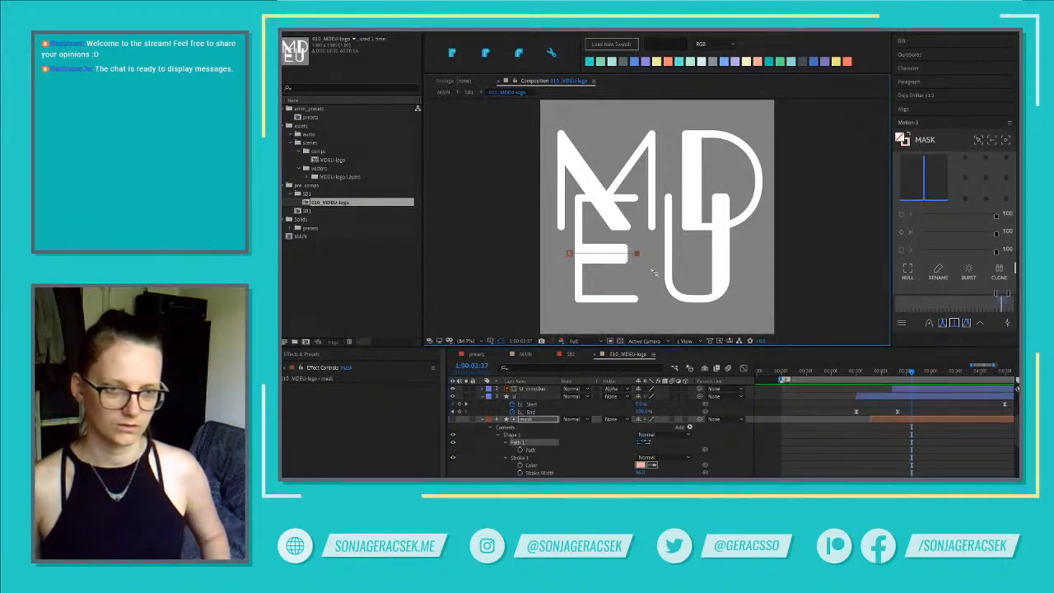
{"action": "key", "text": "shift+Left"}
{"action": "key", "text": "shift+Left"}
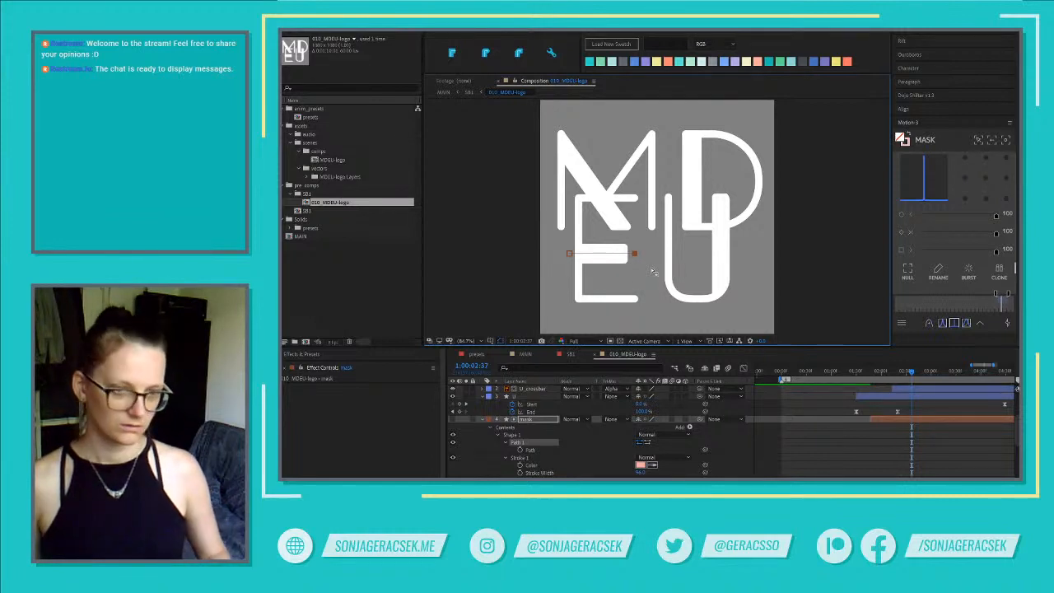
Step through the frames between 1:00:02:31 and 1:00:02:37 to check how the shortened mask reveals the E's crossbar
{"action": "key", "text": "Page_Up"}
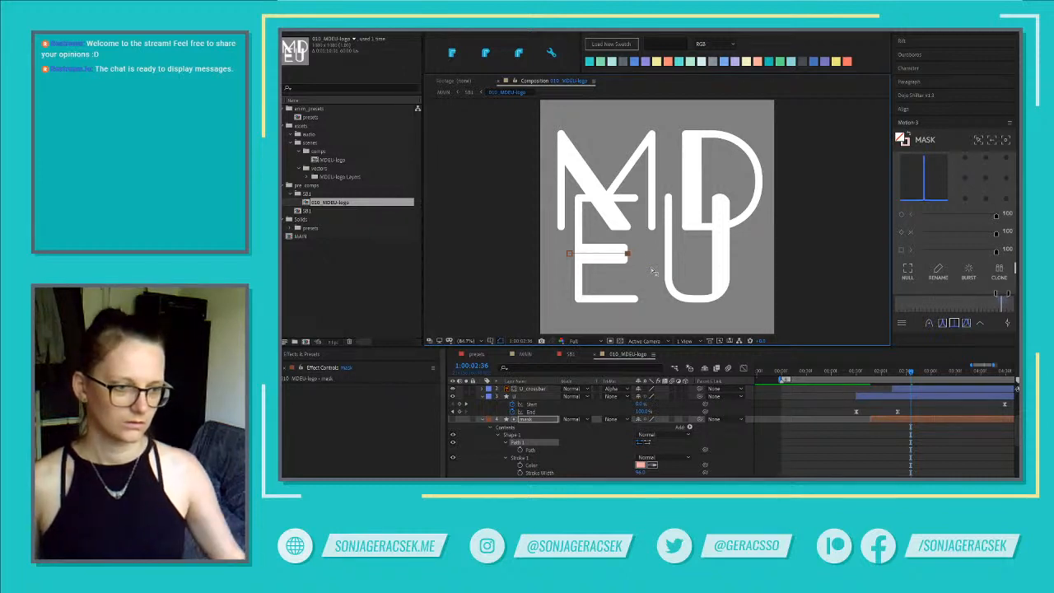
{"action": "key", "text": "Page_Up"}
{"action": "key", "text": "Page_Up"}
{"action": "key", "text": "Page_Up"}
{"action": "key", "text": "Page_Up"}
{"action": "key", "text": "Page_Up"}
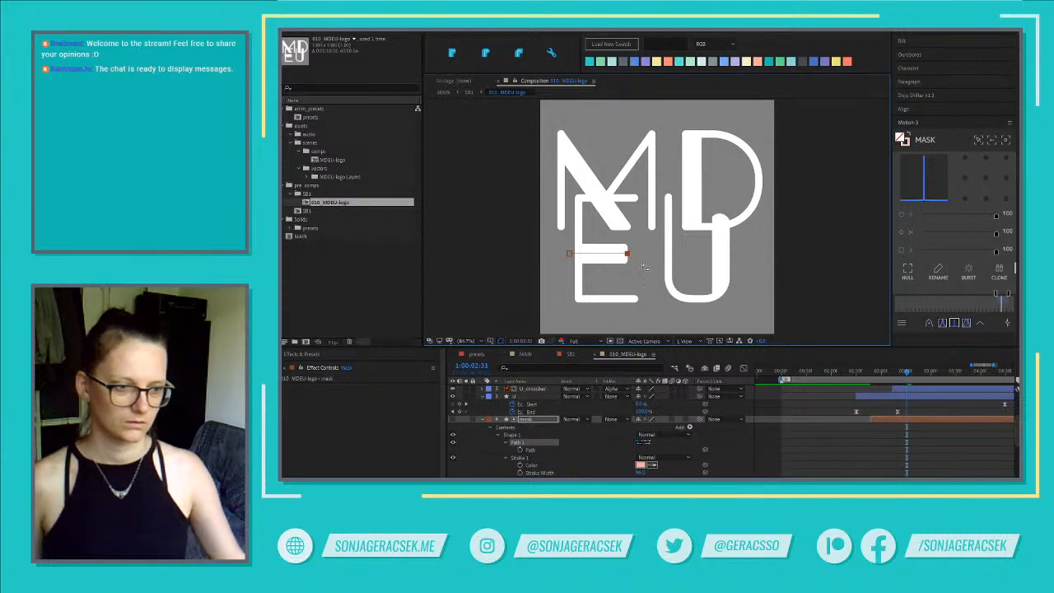
{"action": "mouse_move", "coordinate": [906, 375]}
{"action": "left_mouse_down"}
{"action": "mouse_move", "coordinate": [887, 376]}
{"action": "mouse_move", "coordinate": [917, 380]}
{"action": "left_mouse_up"}
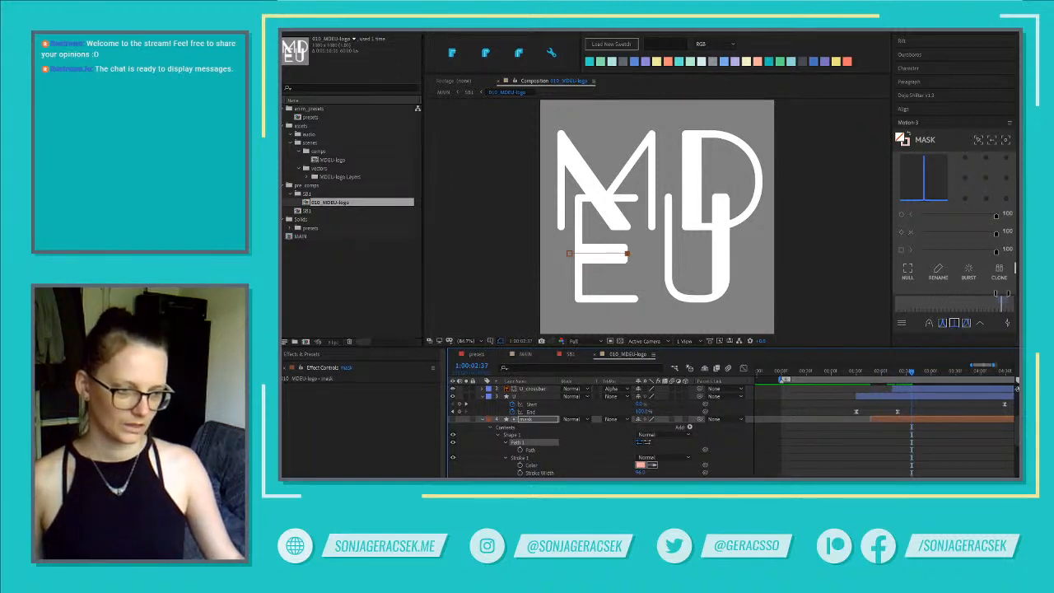
Go to 1:00:04:58 in the logo's disappearance and extend the crossbar mask's right endpoint back outward past the crossbar
{"action": "scroll", "coordinate": [886, 424], "scroll_direction": "right", "scroll_amount": 3}
{"action": "left_click_drag", "start_coordinate": [880, 374], "coordinate": [903, 372]}
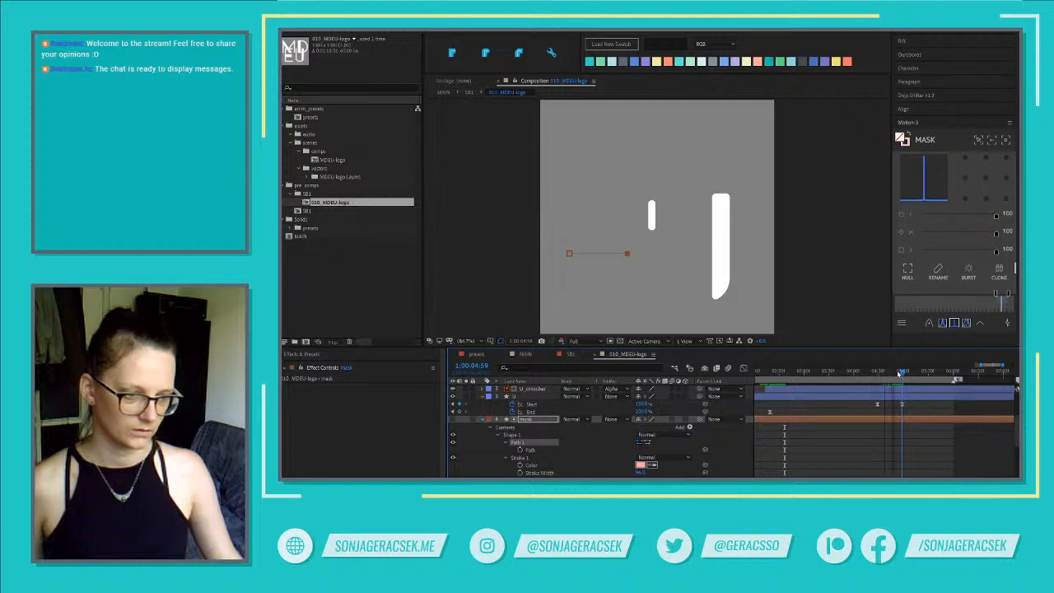
{"action": "key", "text": "Page_Up"}
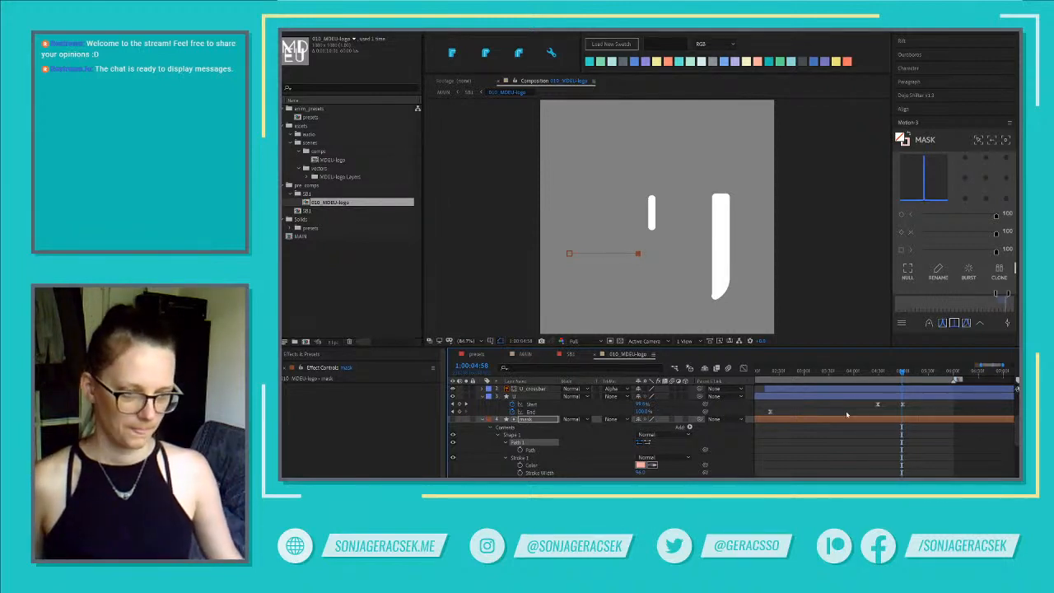
Delay the E crossbar mask's second Trim Paths End keyframe by 10 frames, to 1:00:02:47
{"action": "key", "text": "space"}
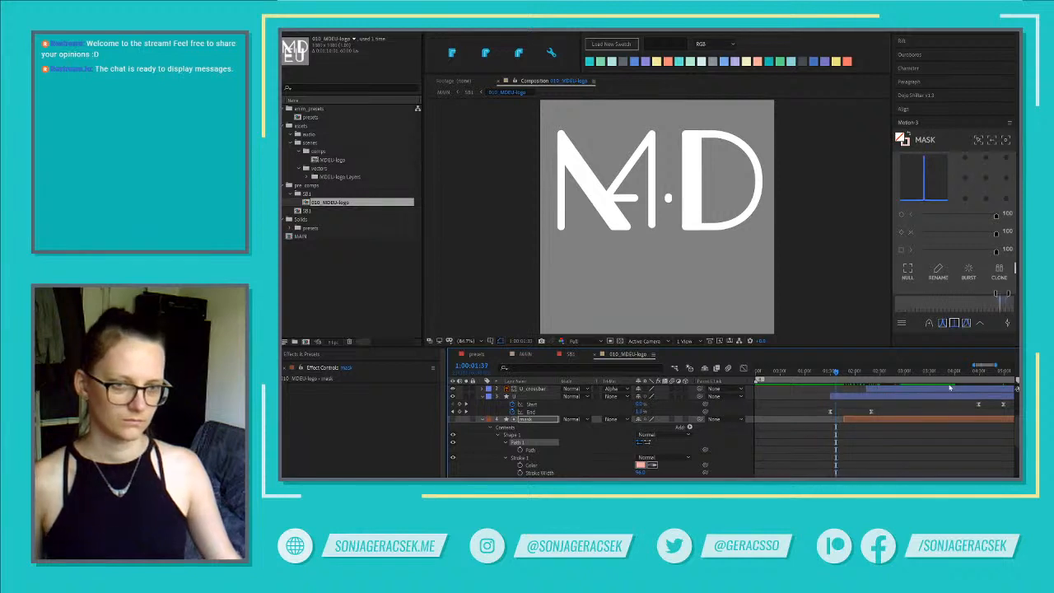
{"action": "scroll", "coordinate": [914, 412], "scroll_direction": "down", "scroll_amount": 3}
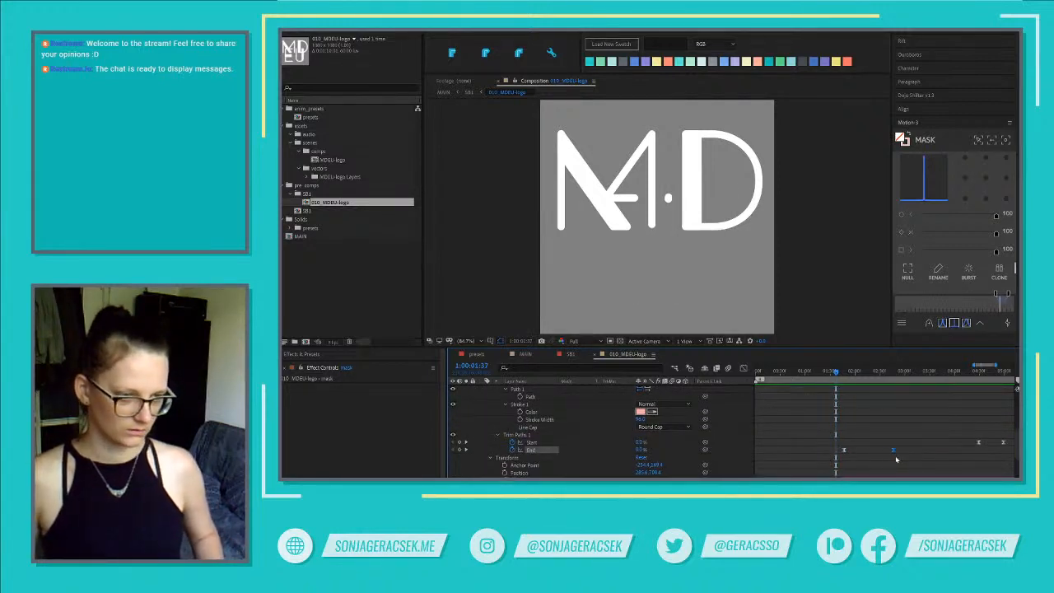
{"action": "key", "text": "alt+shift+Right"}
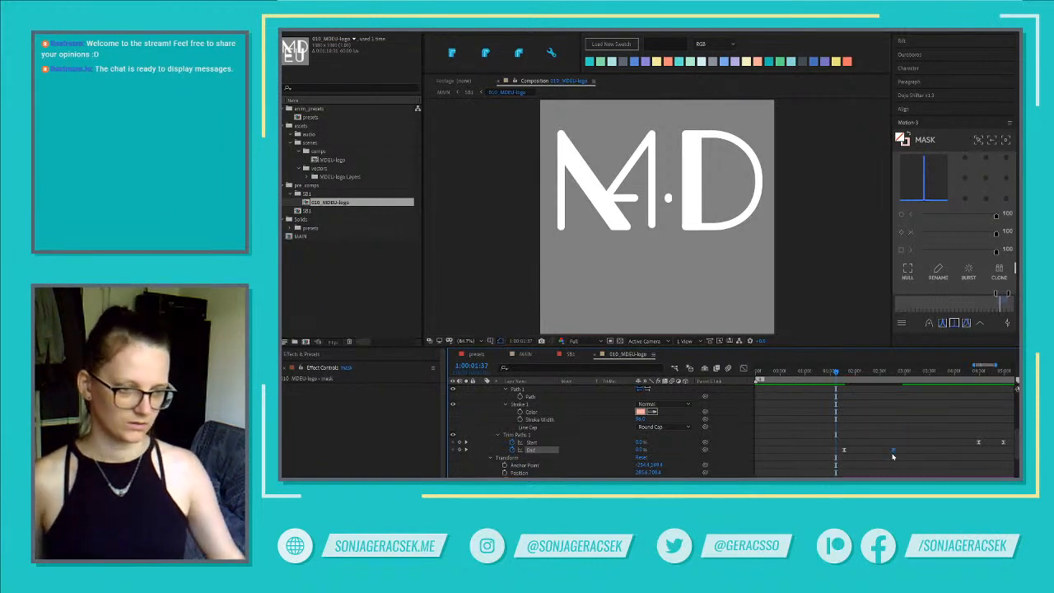
{"action": "left_click", "coordinate": [932, 442]}
Play back the reveal from 1:00:01:37 and scrub through the crossbar's growth up to 1:00:02:47
{"action": "key", "text": "space"}
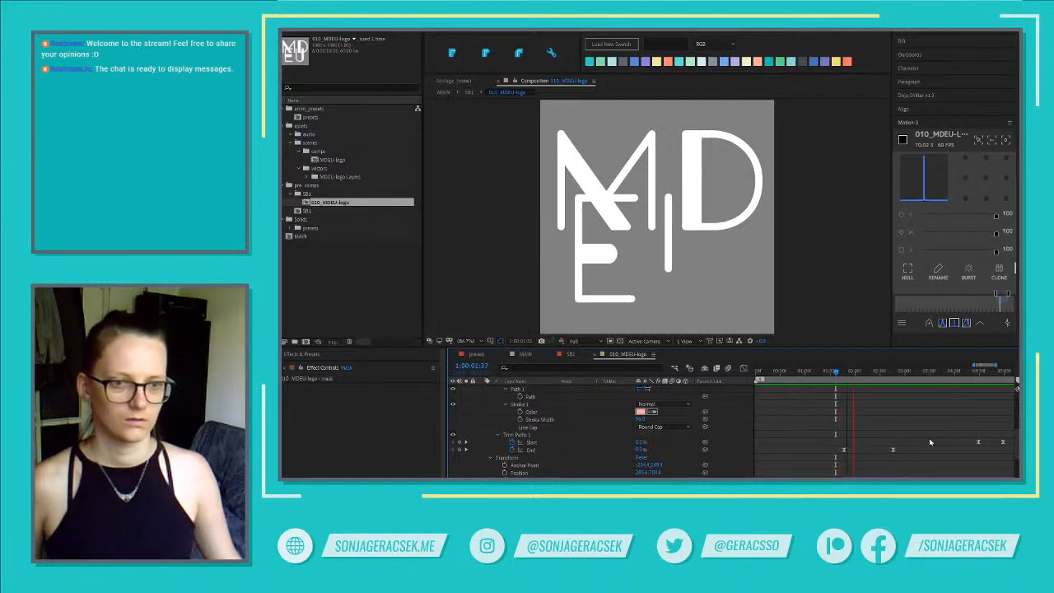
{"action": "key", "text": "space"}
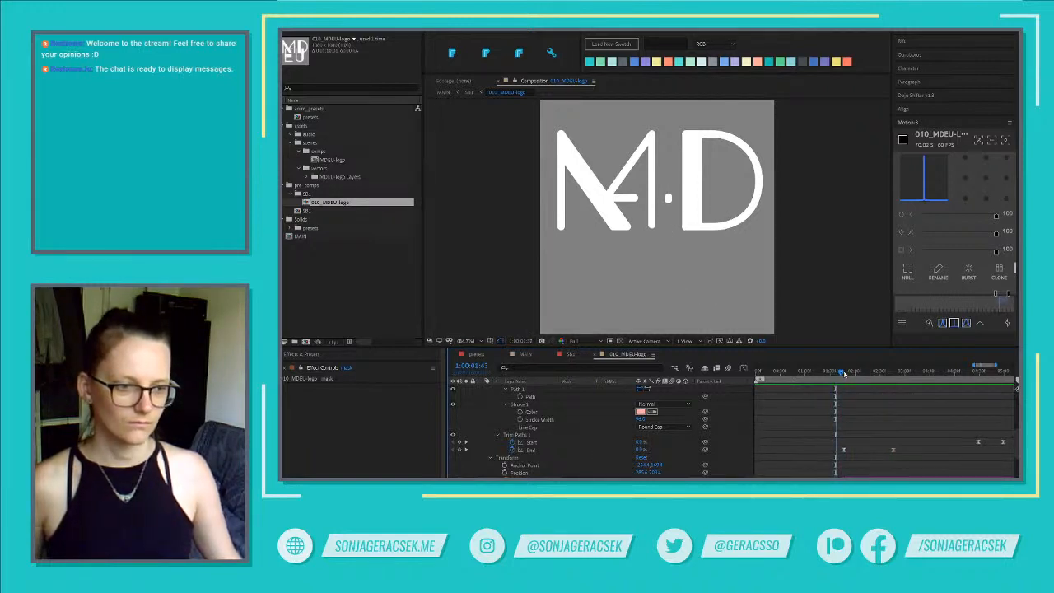
{"action": "left_click_drag", "start_coordinate": [839, 373], "coordinate": [894, 382]}
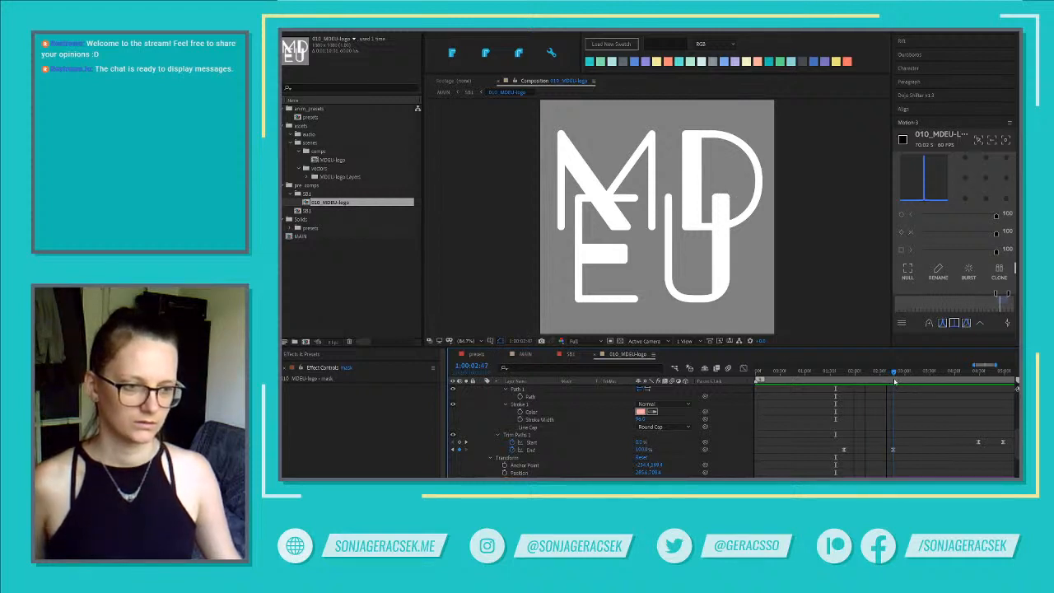
Make the E crossbar mask's first Trim Paths End keyframe linear and play back the reveal from 1:00:01:39
{"action": "left_click", "coordinate": [843, 451]}
{"action": "left_click", "coordinate": [838, 376]}
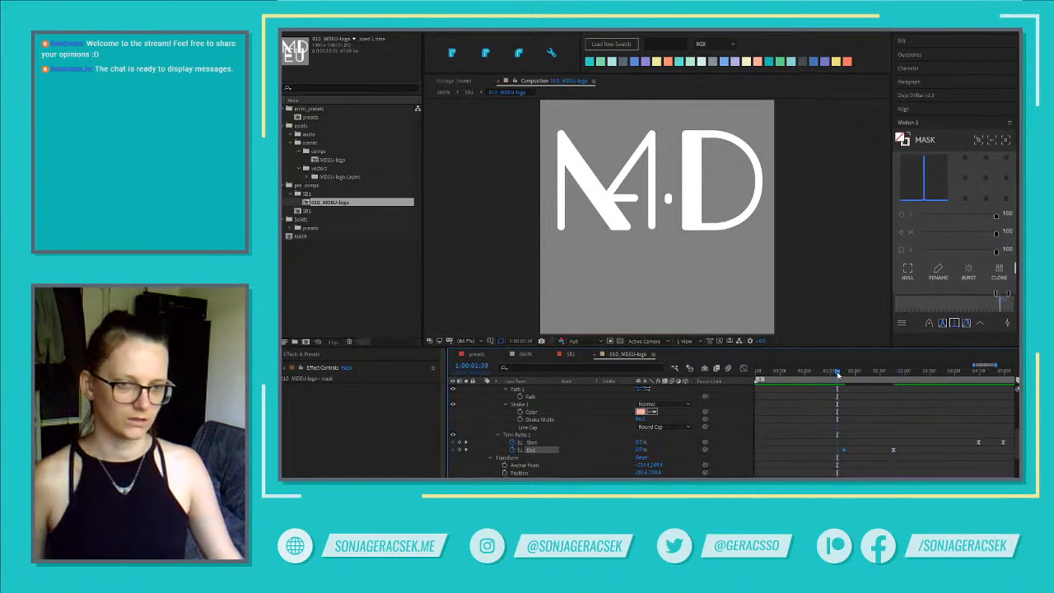
{"action": "key", "text": "space"}
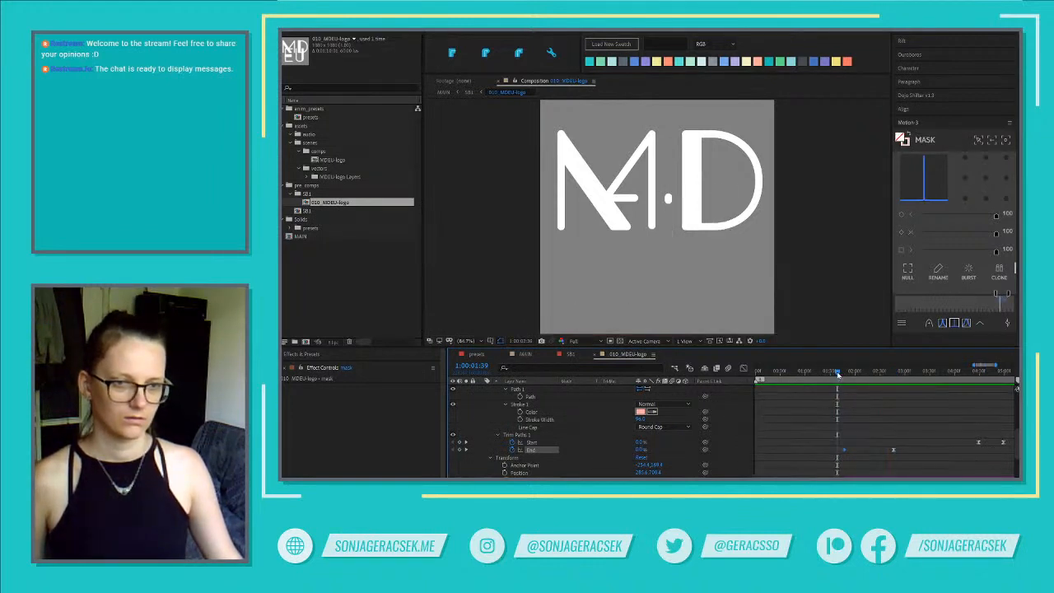
{"action": "key", "text": "space"}
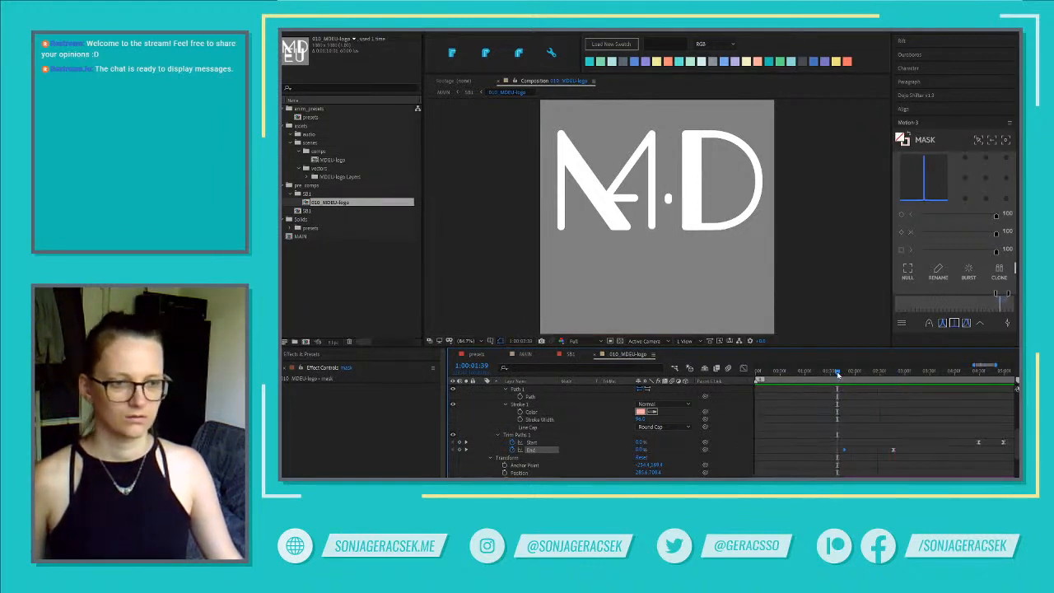
{"action": "key", "text": "space"}
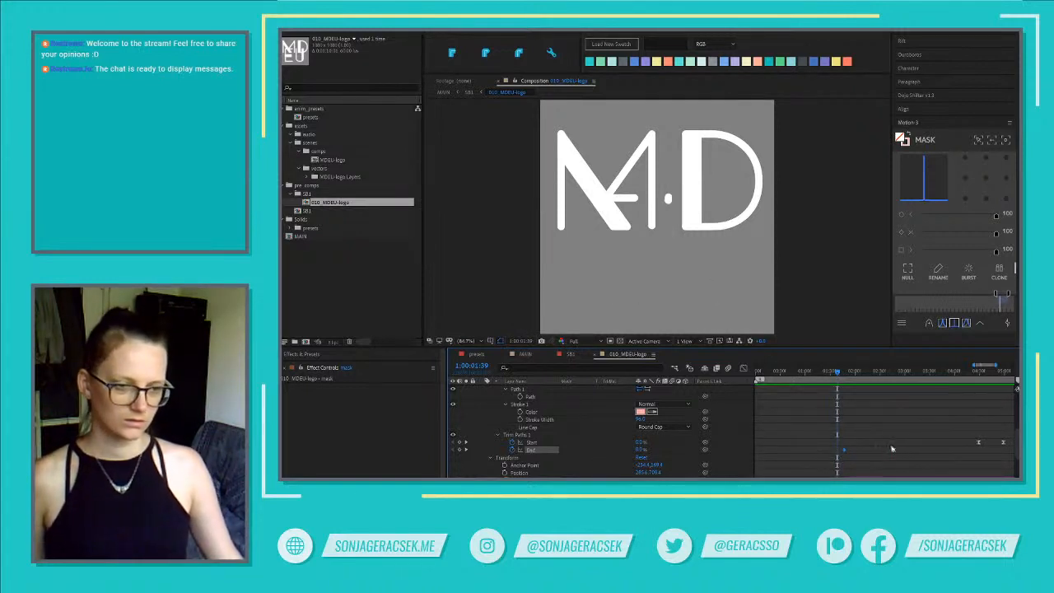
{"action": "scroll", "coordinate": [891, 449], "scroll_direction": "down", "scroll_amount": 2}
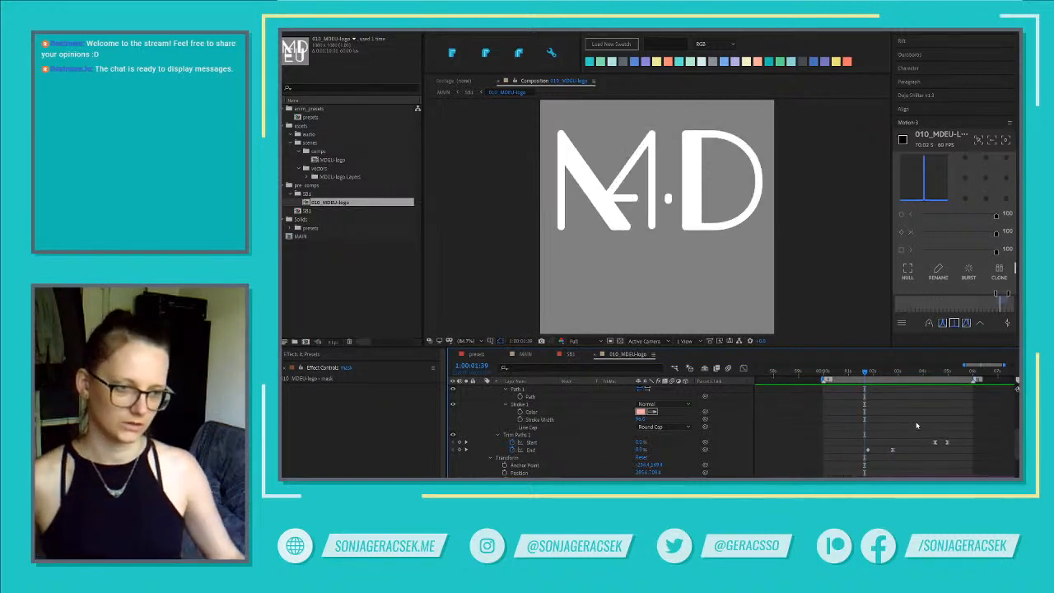
Examine the E layer's stroke width and Trim Paths keyframes and the keyframe timing of the D and M layers
{"action": "scroll", "coordinate": [900, 476], "scroll_direction": "down", "scroll_amount": 5}
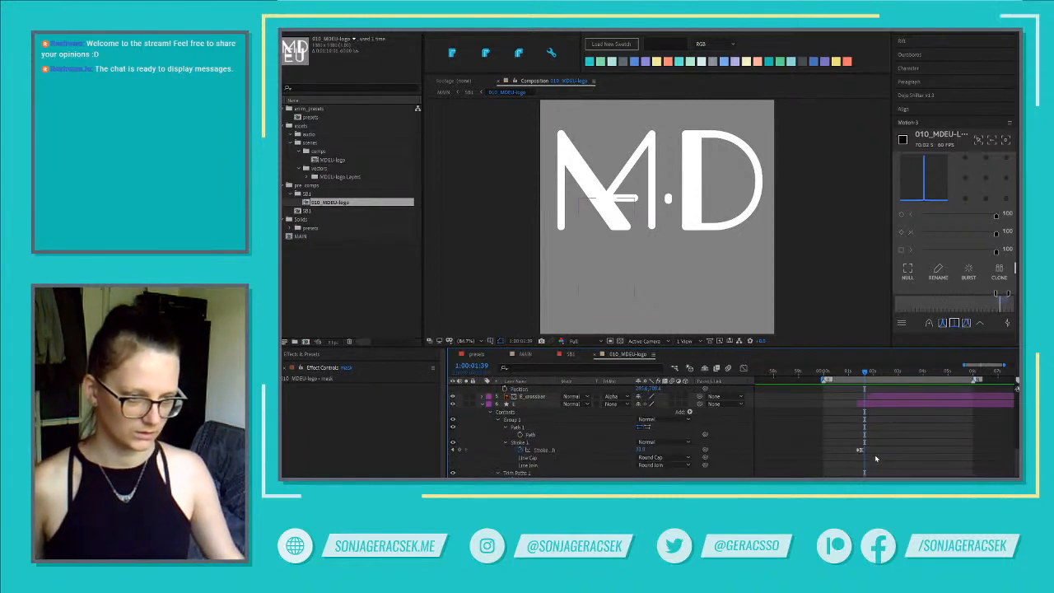
{"action": "left_click", "coordinate": [544, 451]}
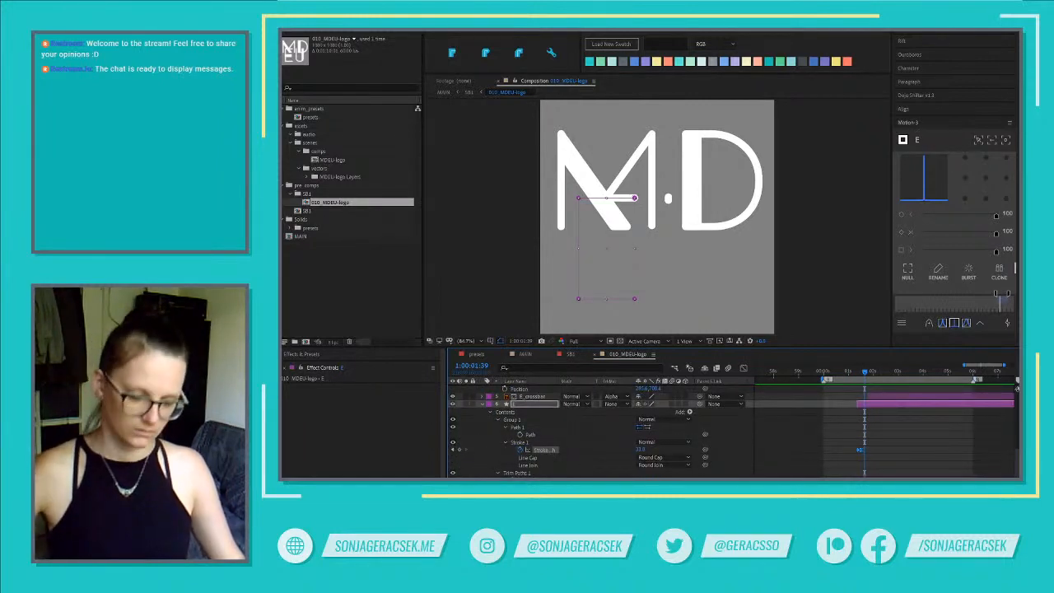
{"action": "scroll", "coordinate": [628, 469], "scroll_direction": "down", "scroll_amount": 4}
{"action": "scroll", "coordinate": [628, 445], "scroll_direction": "down", "scroll_amount": 3}
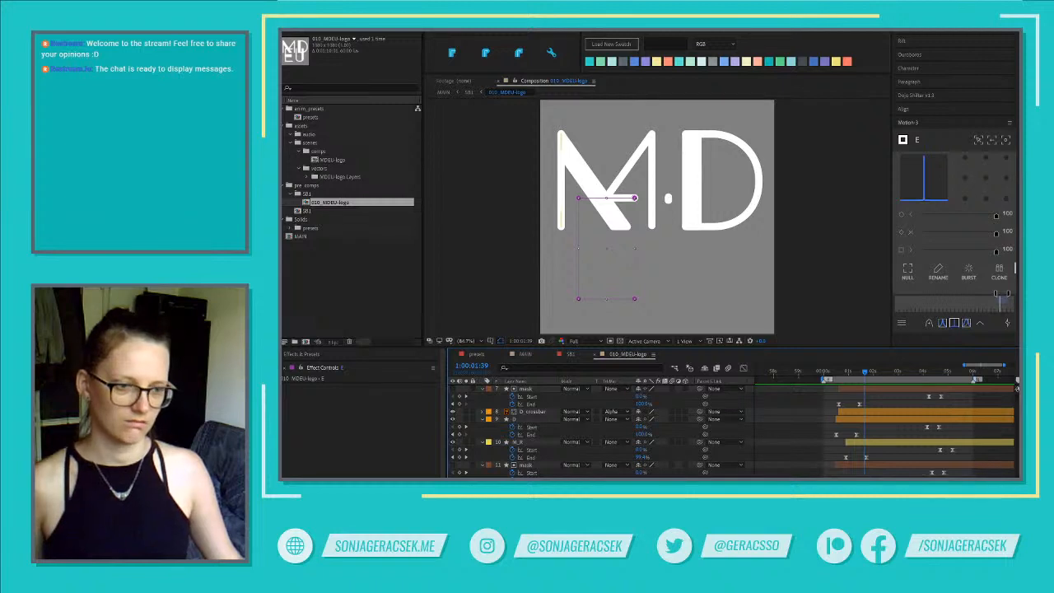
{"action": "scroll", "coordinate": [732, 428], "scroll_direction": "down", "scroll_amount": 2}
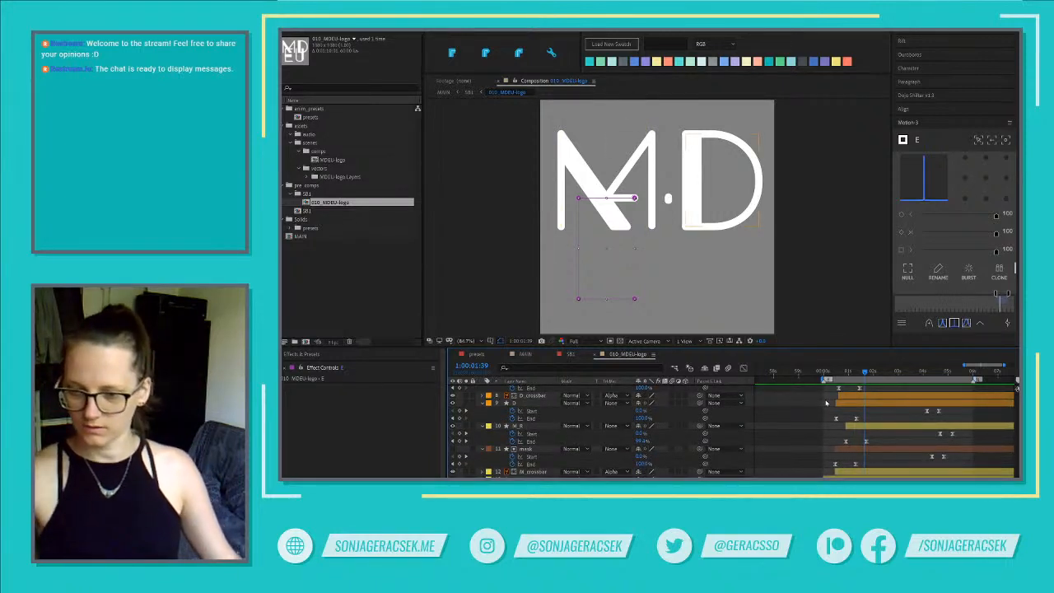
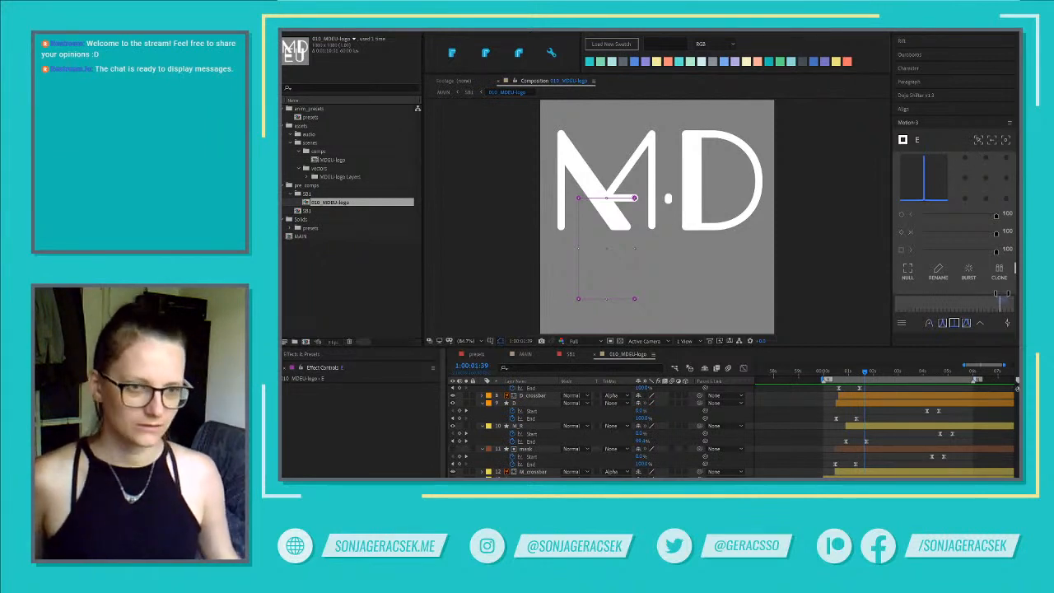
{"action": "scroll", "coordinate": [576, 428], "scroll_direction": "up", "scroll_amount": 7}
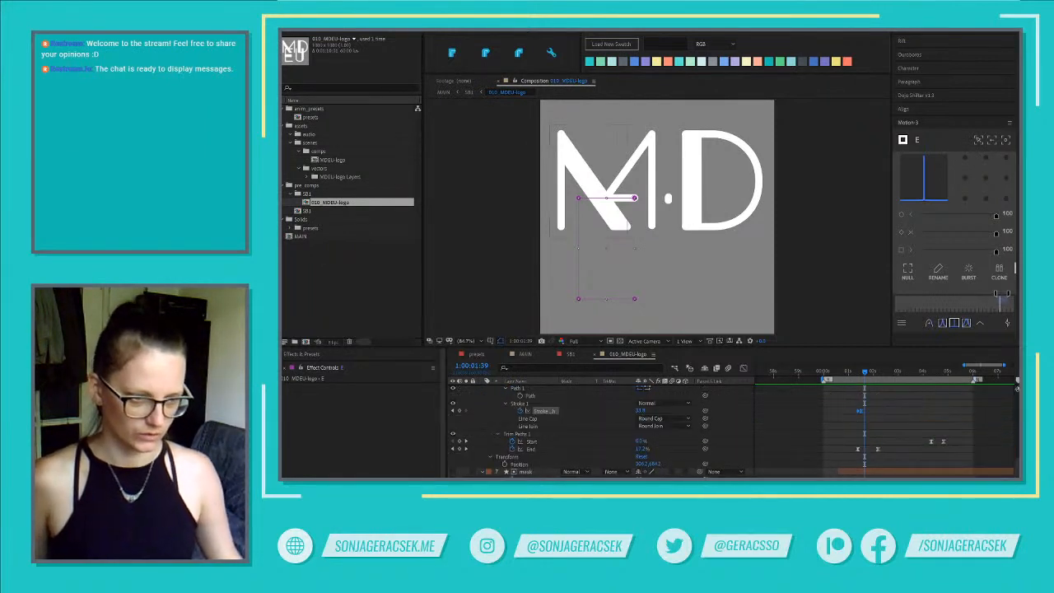
{"action": "scroll", "coordinate": [583, 476], "scroll_direction": "down", "scroll_amount": 5}
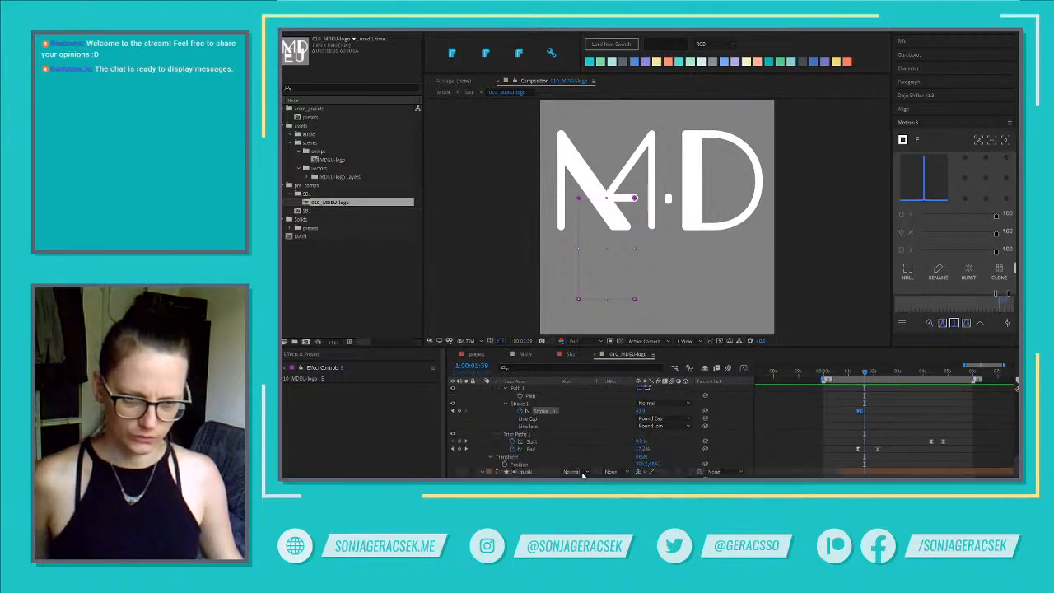
{"action": "scroll", "coordinate": [582, 428], "scroll_direction": "down", "scroll_amount": 3}
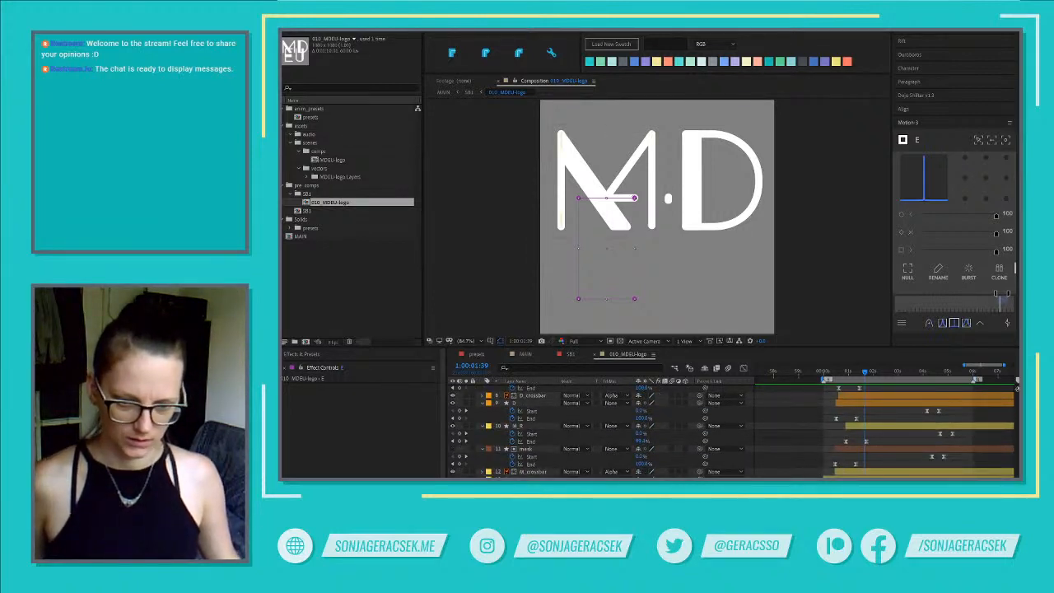
Select the M's left stroke layer, M_L, and expand its modified properties in the timeline
{"action": "left_click", "coordinate": [562, 183]}
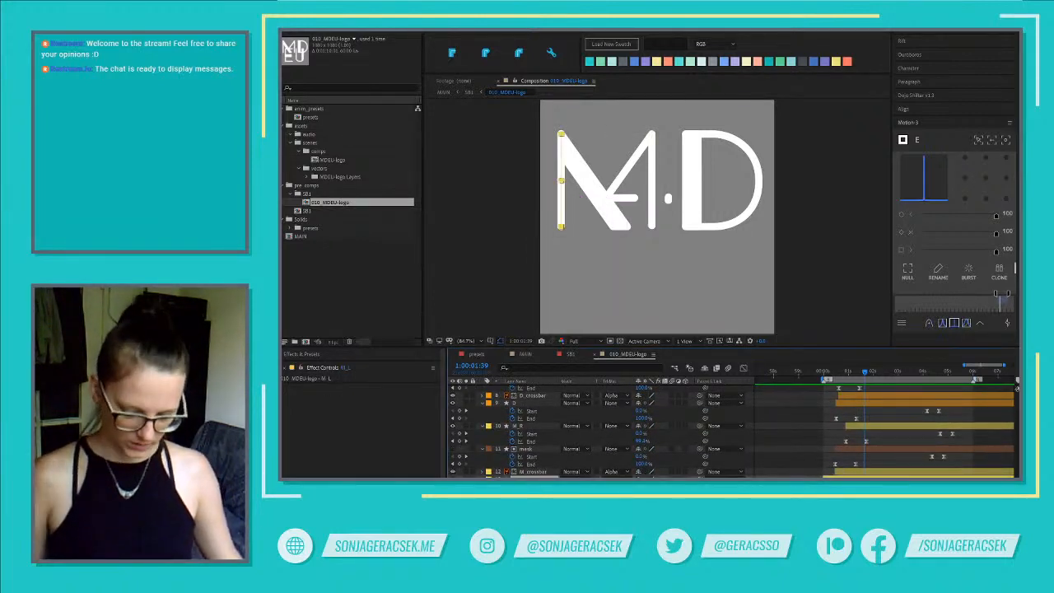
{"action": "key", "text": "u"}
{"action": "key", "text": "u"}
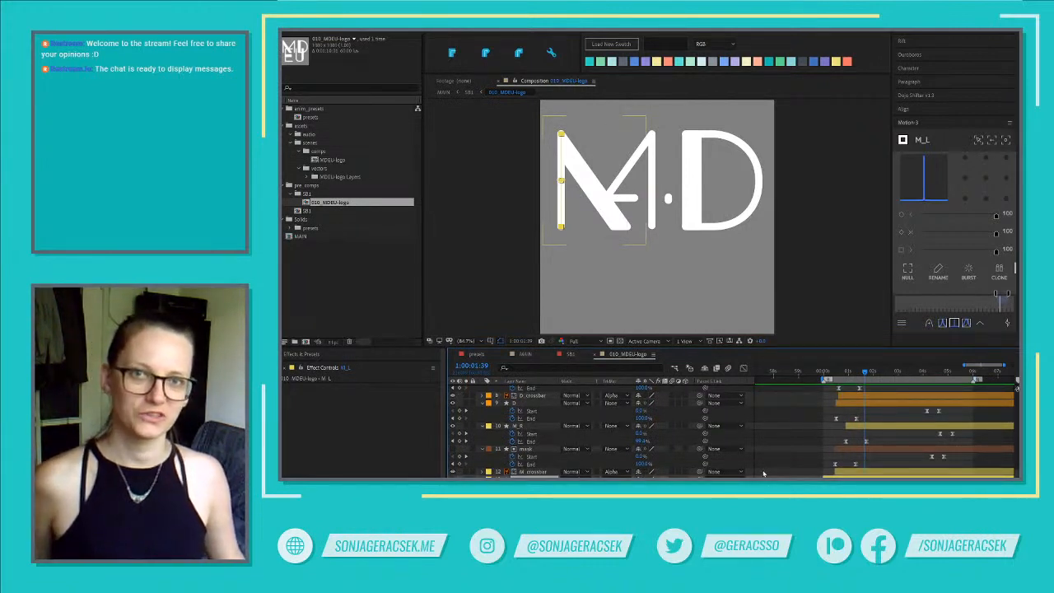
{"action": "scroll", "coordinate": [731, 430], "scroll_direction": "down", "scroll_amount": 2}
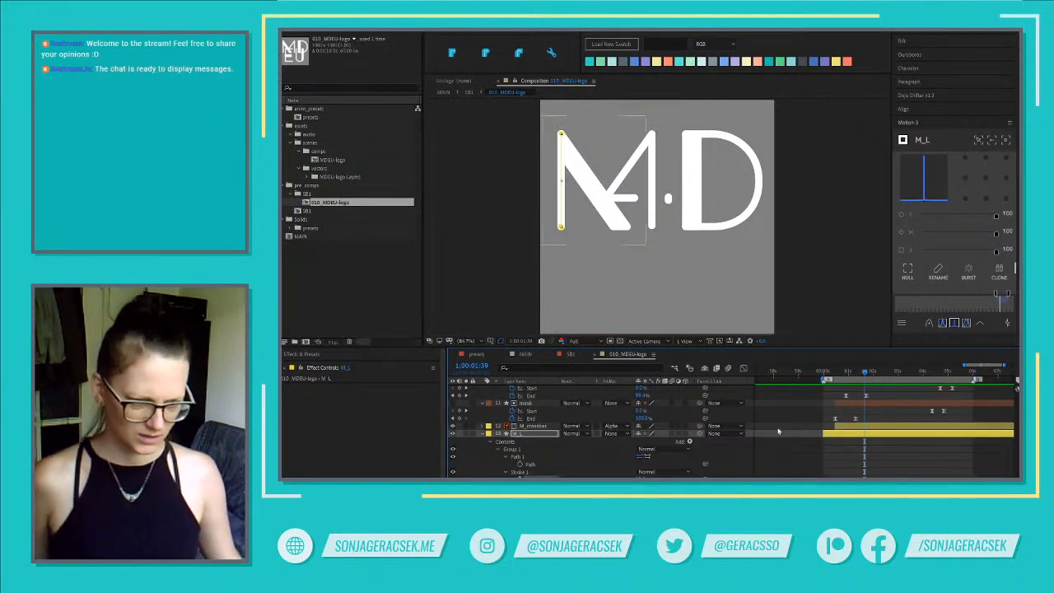
Return to 1:00:00:00, deselect everything and play back the logo animation from the start
{"action": "key", "text": "Home"}
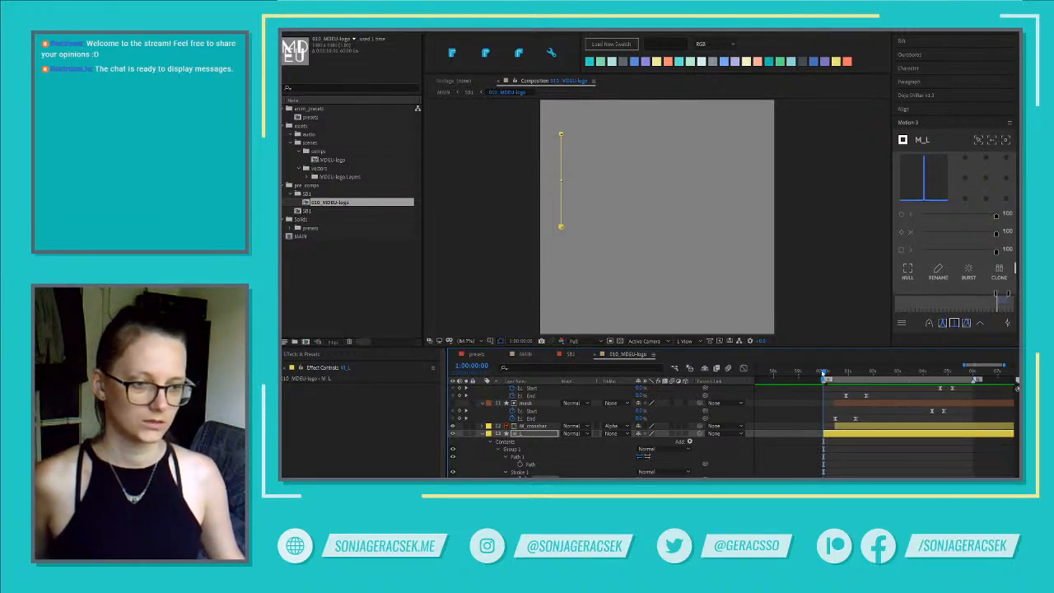
{"action": "left_click_drag", "start_coordinate": [824, 372], "coordinate": [824, 376]}
{"action": "left_click", "coordinate": [790, 459]}
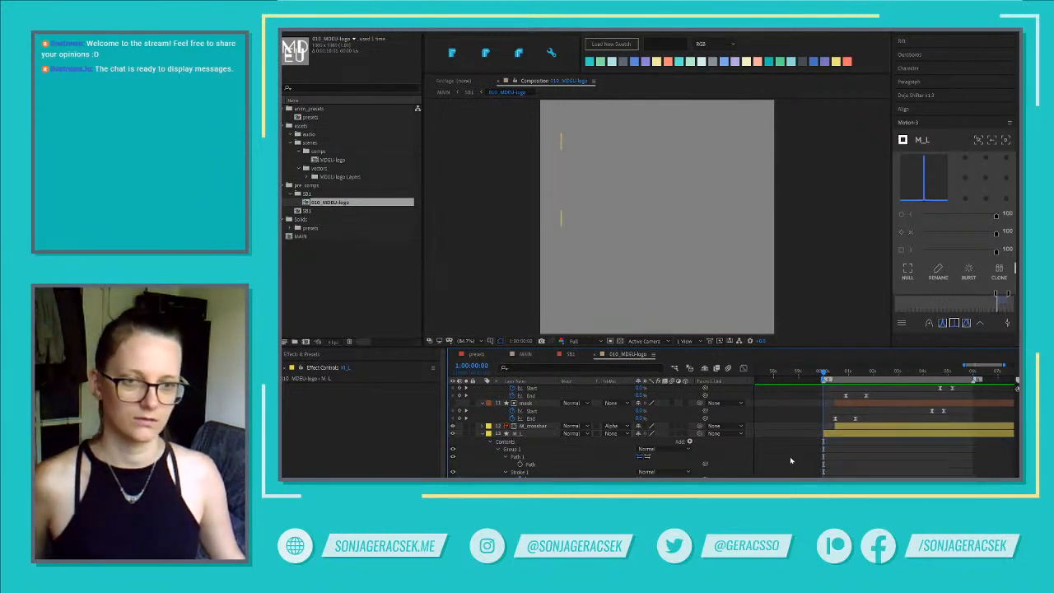
{"action": "key", "text": "space"}
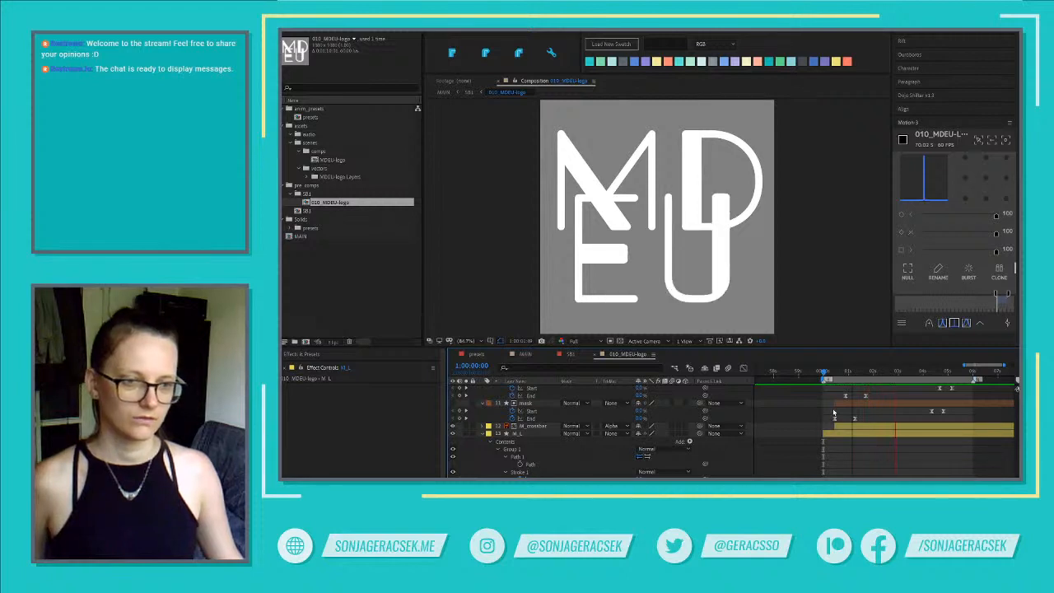
Go to 1:00:02:12 and slightly delay the E crossbar mask's second Trim Paths End keyframe
{"action": "scroll", "coordinate": [865, 461], "scroll_direction": "up", "scroll_amount": 3}
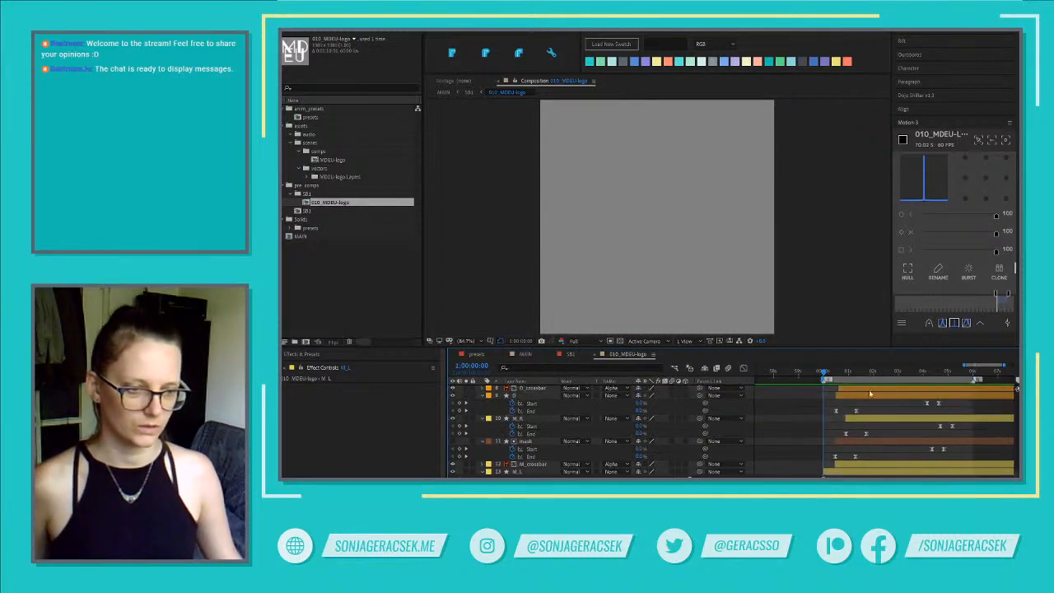
{"action": "scroll", "coordinate": [870, 398], "scroll_direction": "up", "scroll_amount": 1}
{"action": "left_click", "coordinate": [852, 420]}
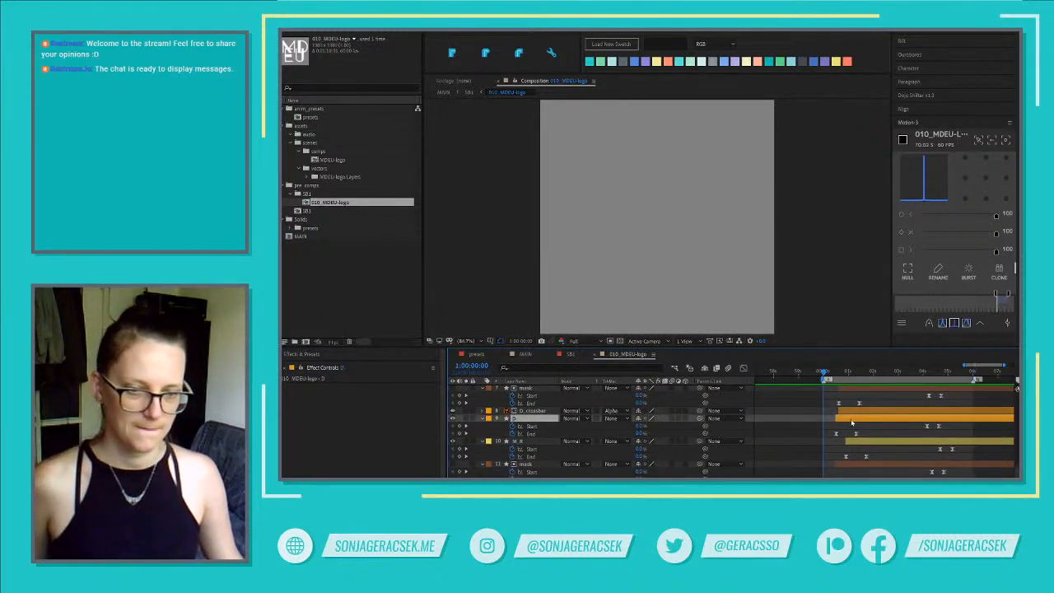
{"action": "scroll", "coordinate": [853, 423], "scroll_direction": "up", "scroll_amount": 3}
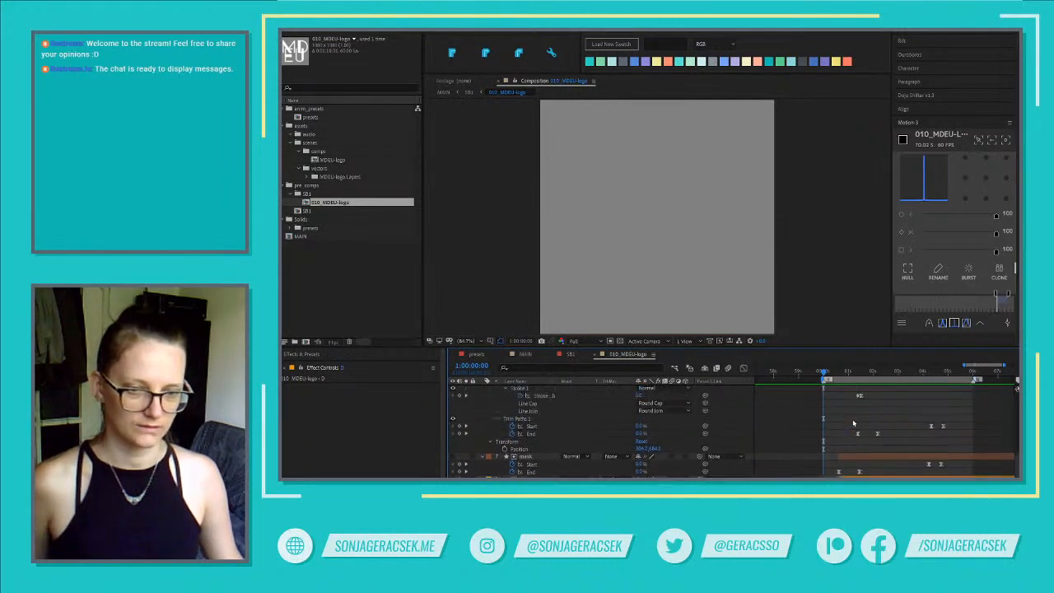
{"action": "scroll", "coordinate": [853, 423], "scroll_direction": "up", "scroll_amount": 4}
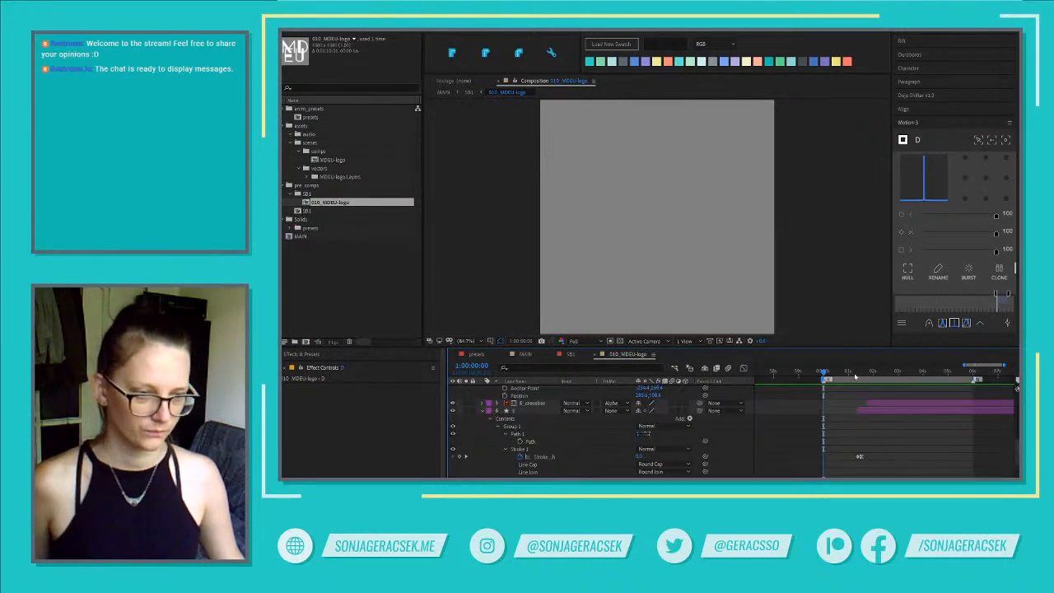
{"action": "left_click_drag", "start_coordinate": [855, 377], "coordinate": [861, 377]}
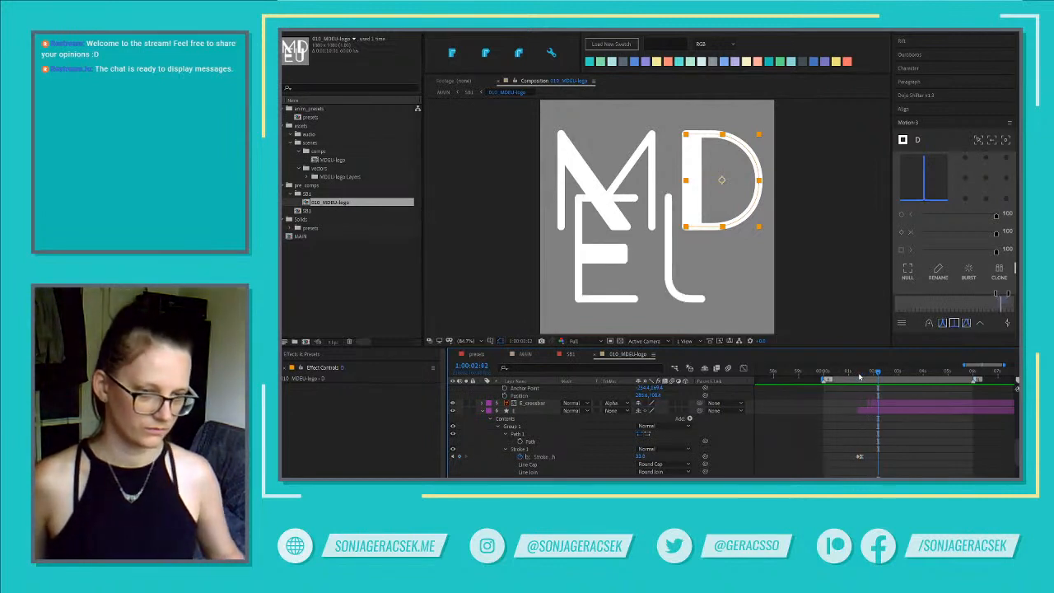
{"action": "scroll", "coordinate": [898, 445], "scroll_direction": "up", "scroll_amount": 3}
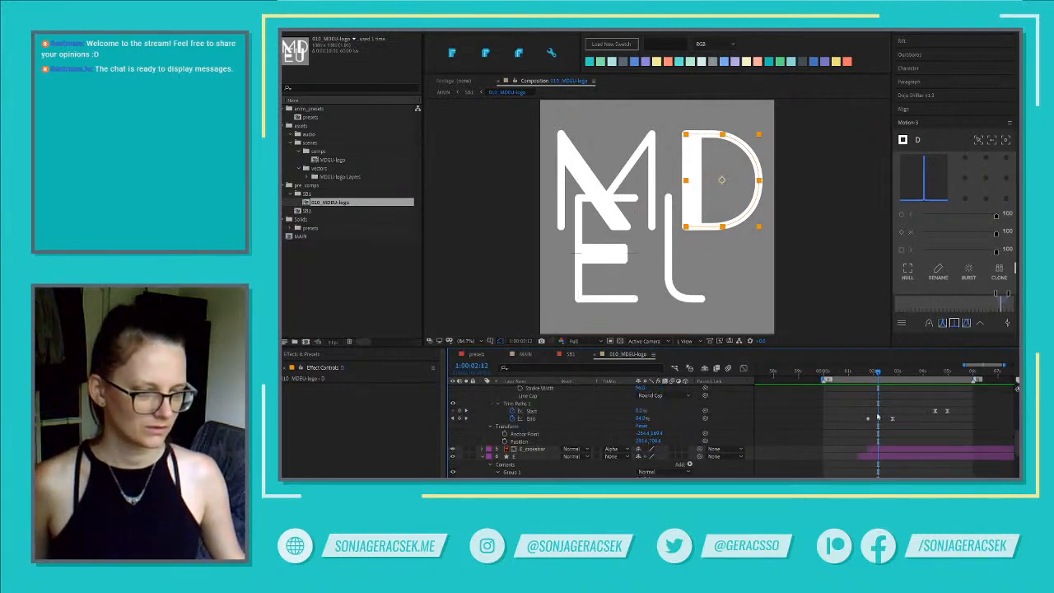
{"action": "left_click", "coordinate": [605, 252]}
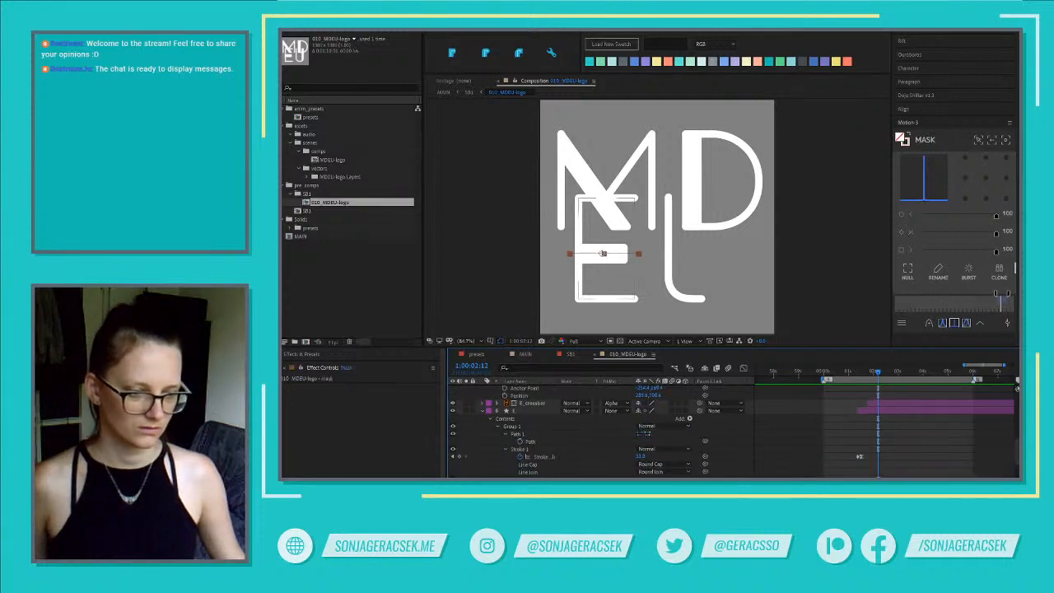
{"action": "left_click", "coordinate": [603, 252]}
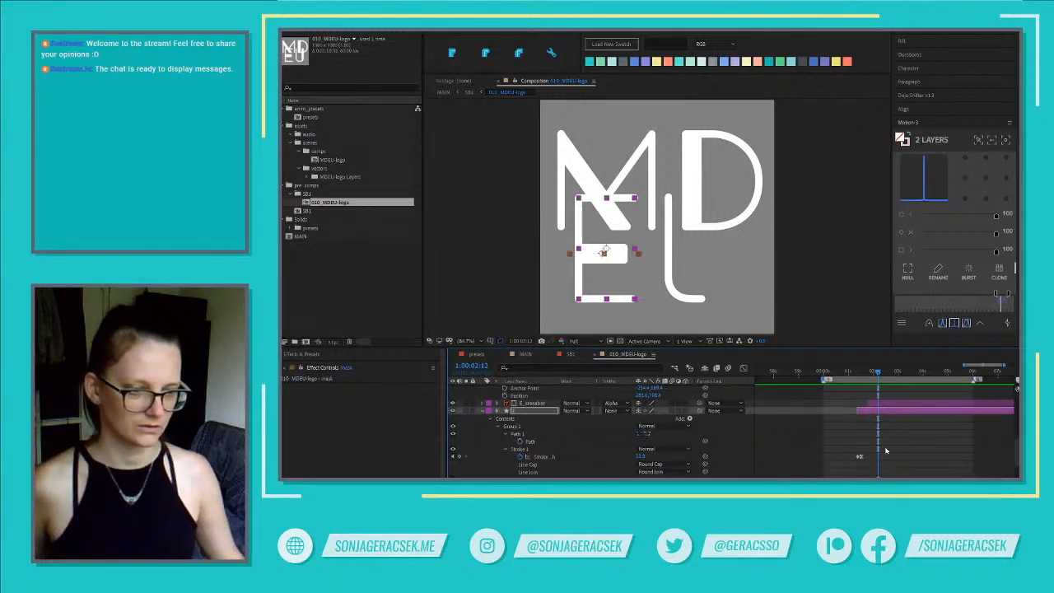
Play back the logo reveal from 1:00:00:51 to check the E crossbar's timing
{"action": "left_click", "coordinate": [846, 372]}
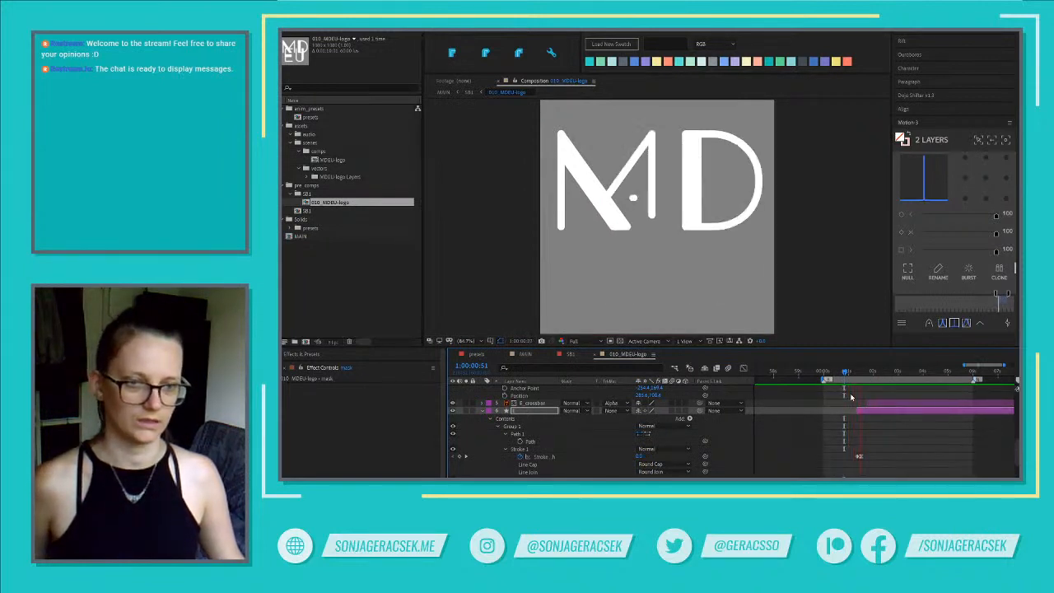
{"action": "key", "text": "space"}
{"action": "scroll", "coordinate": [921, 437], "scroll_direction": "up", "scroll_amount": 4}
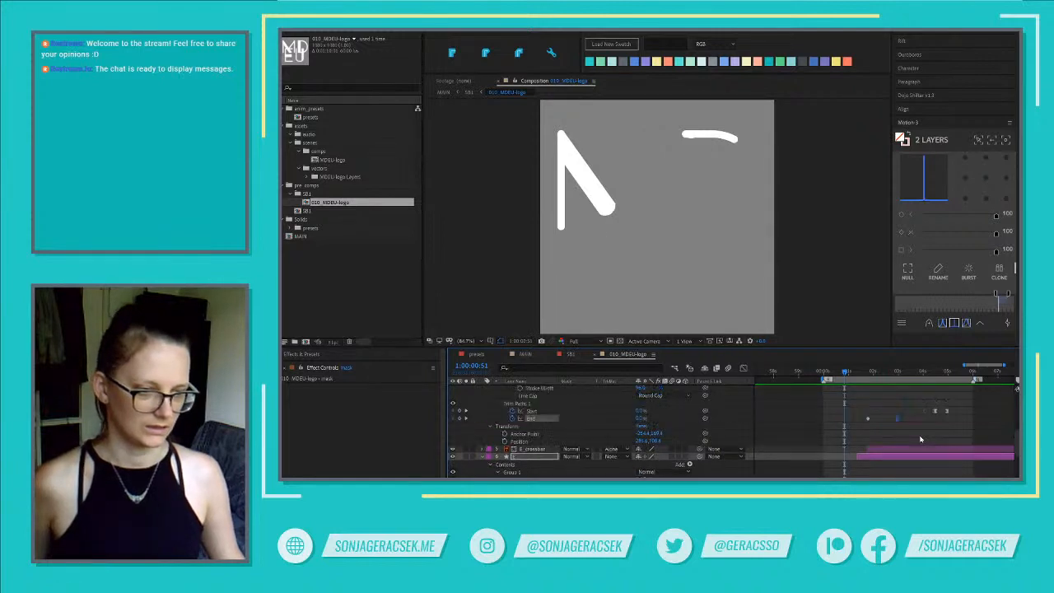
Expand the U layer's modified properties and go to the layer's start at 1:00:01:30
{"action": "scroll", "coordinate": [923, 437], "scroll_direction": "down", "scroll_amount": 3}
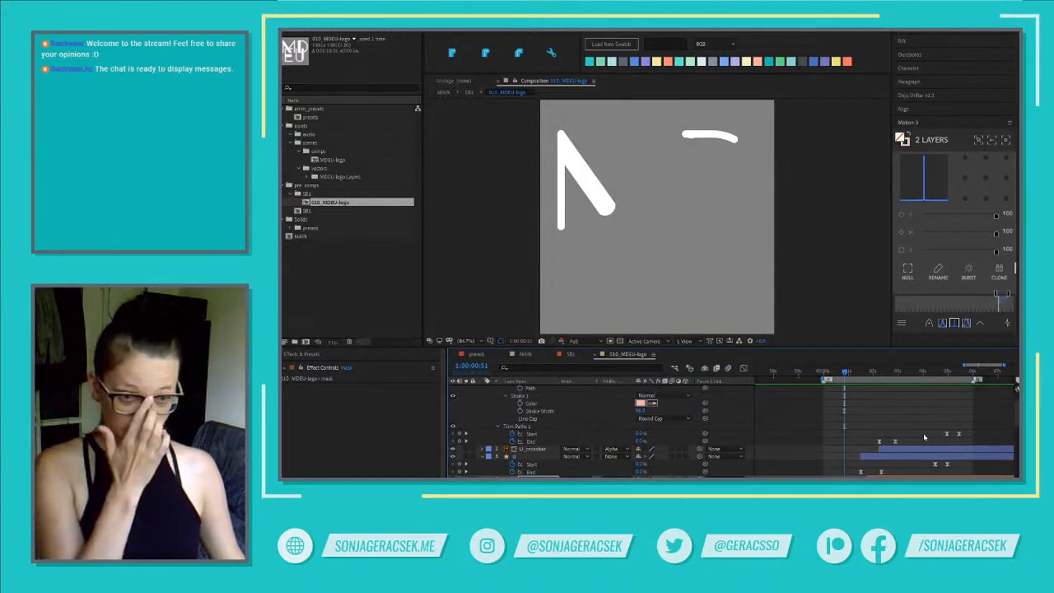
{"action": "left_click", "coordinate": [519, 457]}
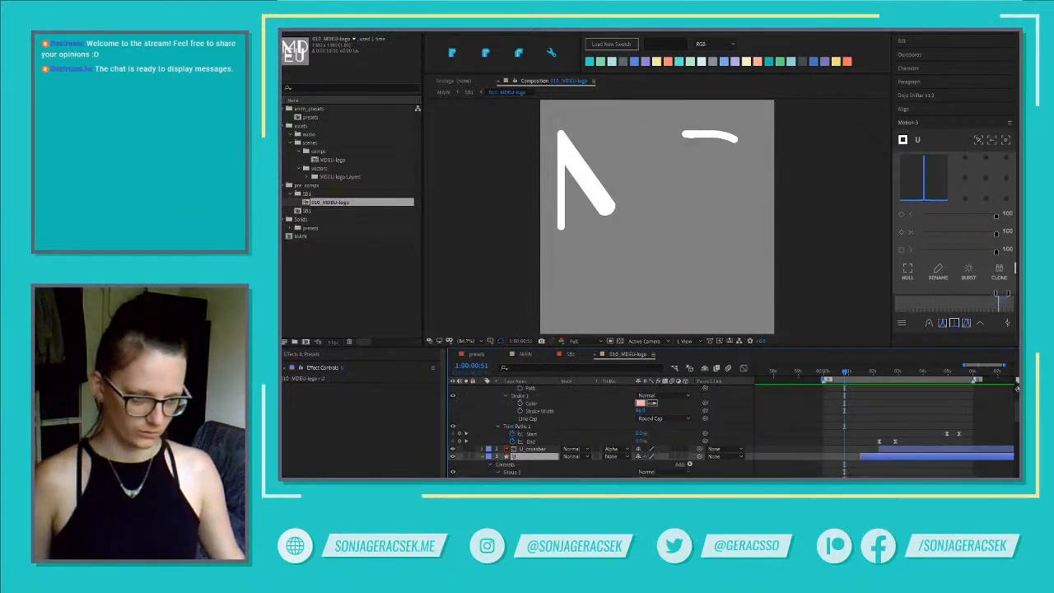
{"action": "key", "text": "Return"}
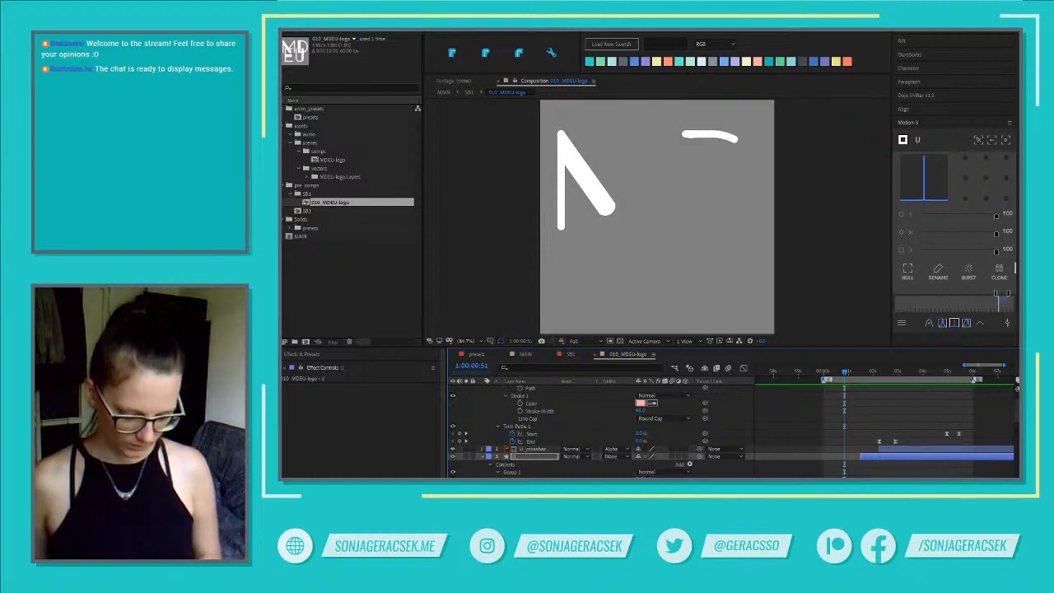
{"action": "key", "text": "i"}
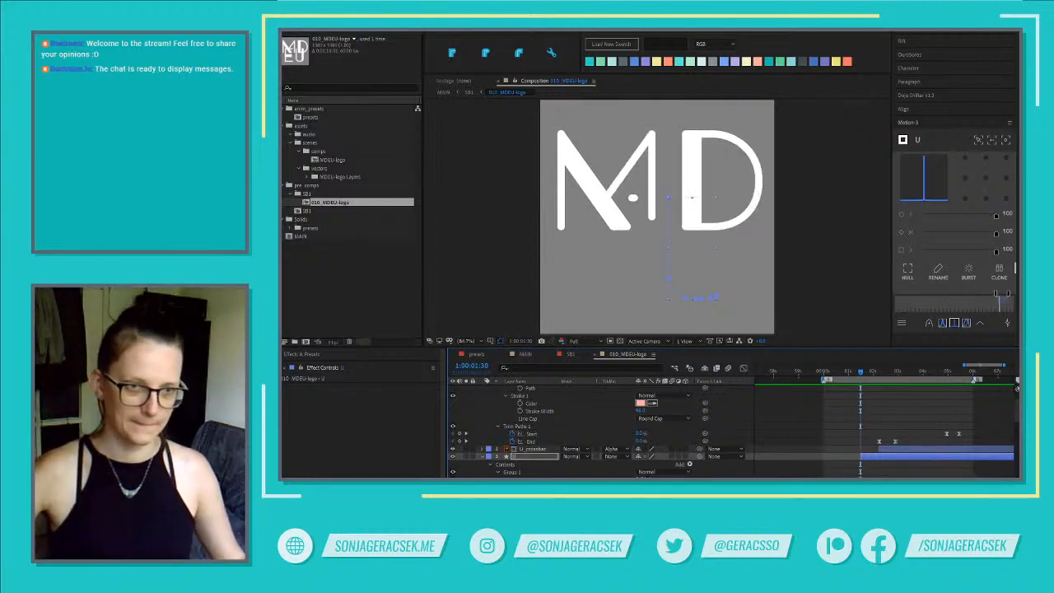
Deselect everything and play back the U's reveal twice from 1:00:01:30
{"action": "key", "text": "ctrl+shift+a"}
{"action": "key", "text": "space"}
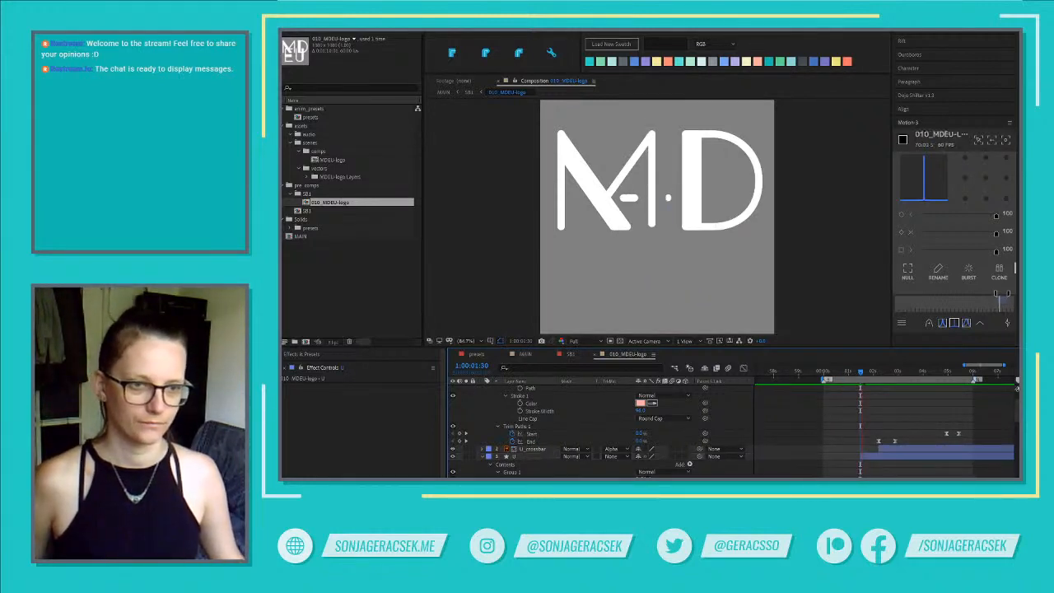
{"action": "key", "text": "space"}
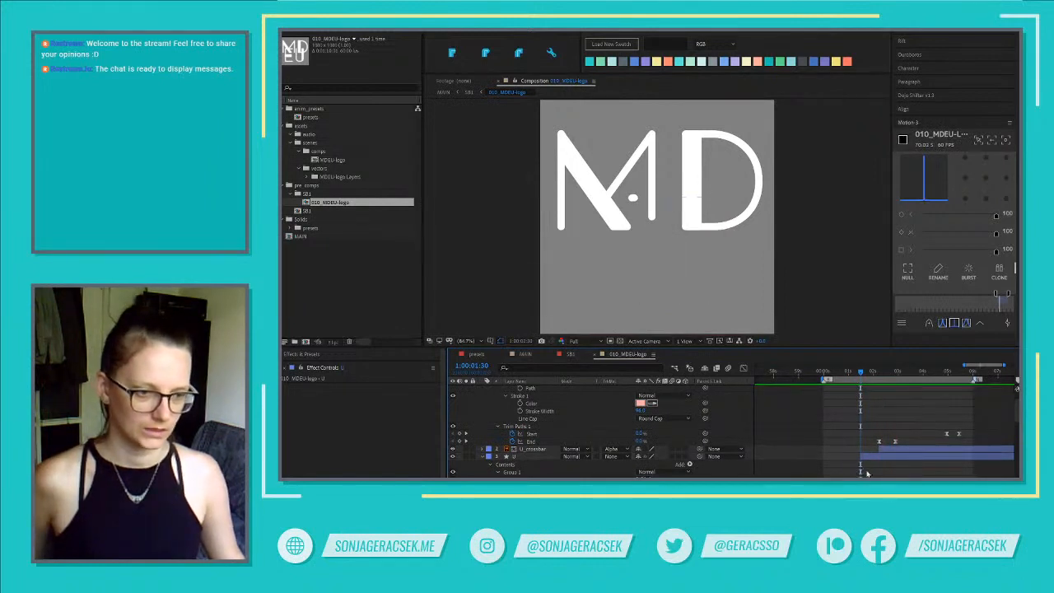
{"action": "scroll", "coordinate": [866, 452], "scroll_direction": "up", "scroll_amount": 3}
{"action": "scroll", "coordinate": [879, 460], "scroll_direction": "down", "scroll_amount": 3}
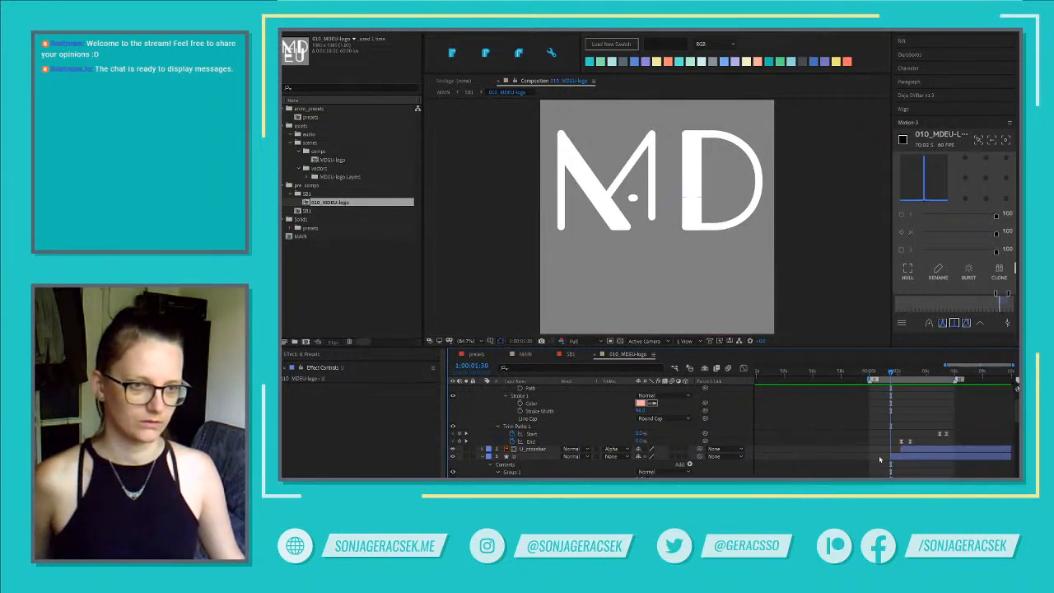
{"action": "key", "text": "space"}
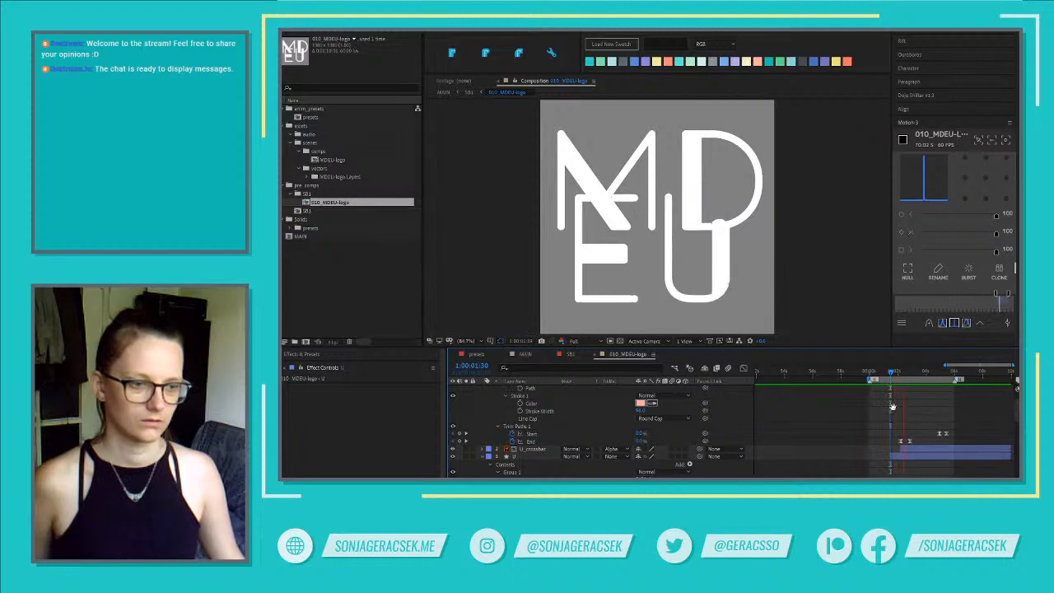
{"action": "key", "text": "space"}
Slightly delay the U crossbar mask's second Trim Paths End keyframe
{"action": "scroll", "coordinate": [931, 469], "scroll_direction": "down", "scroll_amount": 3}
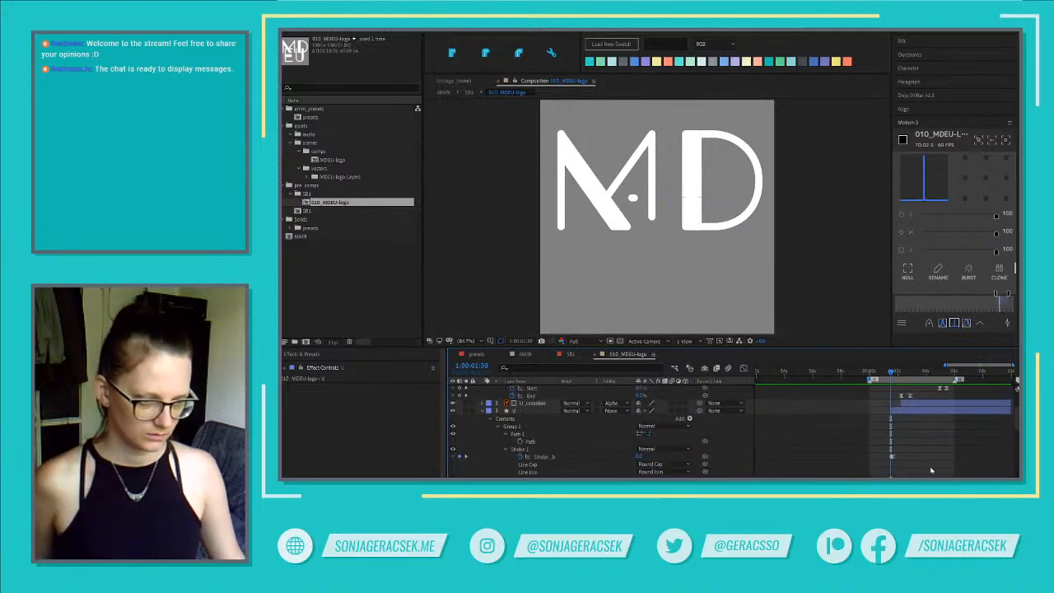
{"action": "left_click", "coordinate": [901, 473]}
{"action": "scroll", "coordinate": [921, 448], "scroll_direction": "up", "scroll_amount": 3}
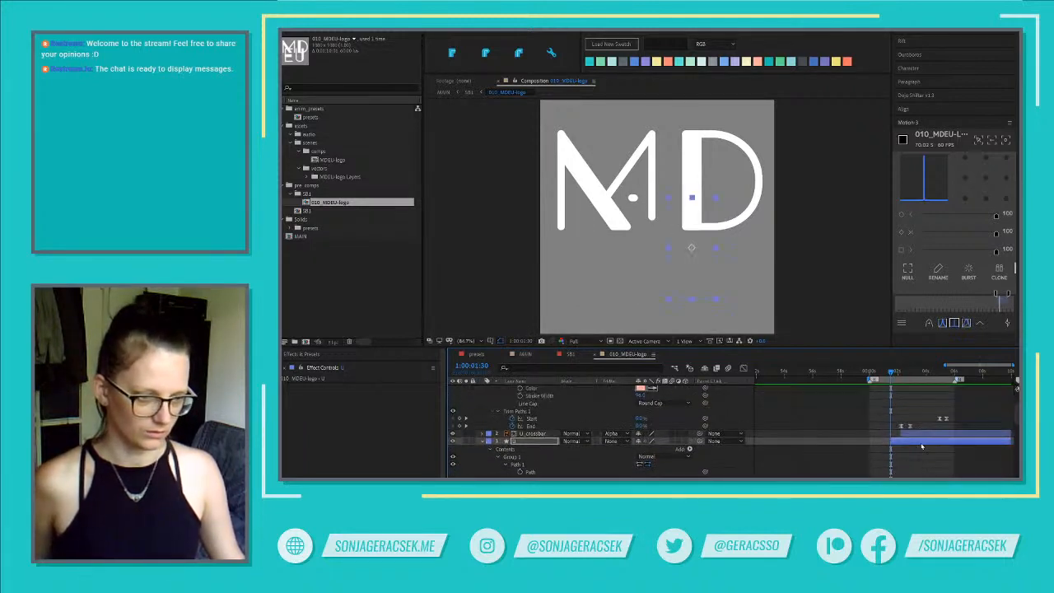
{"action": "left_click_drag", "start_coordinate": [906, 420], "coordinate": [917, 431]}
{"action": "scroll", "coordinate": [917, 431], "scroll_direction": "up", "scroll_amount": 3}
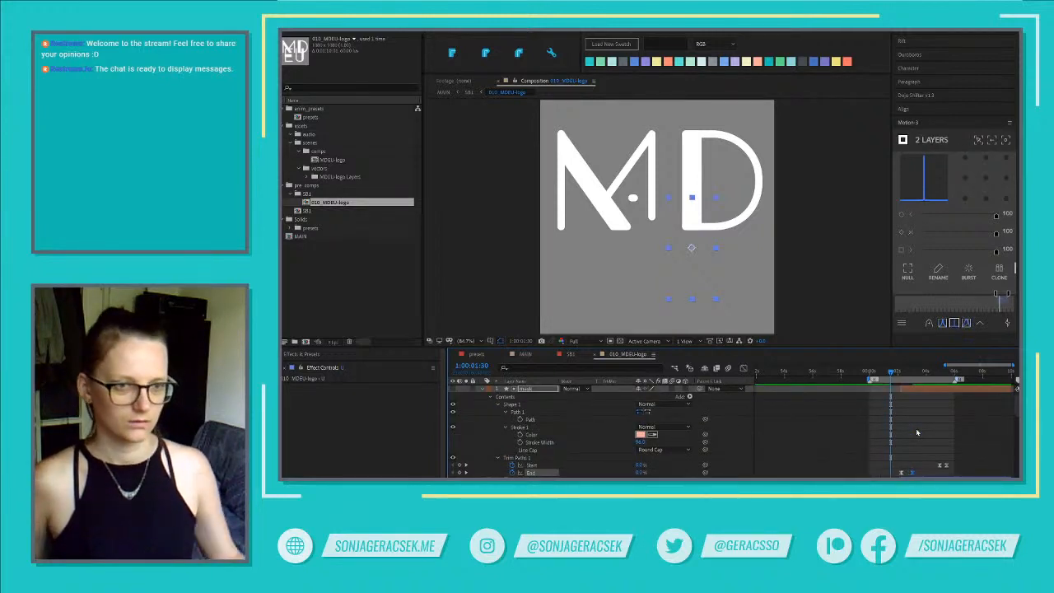
Play back the U's reveal from 1:00:01:30 and scrub to 1:00:01:41 to inspect its stroke width keyframes
{"action": "key", "text": "space"}
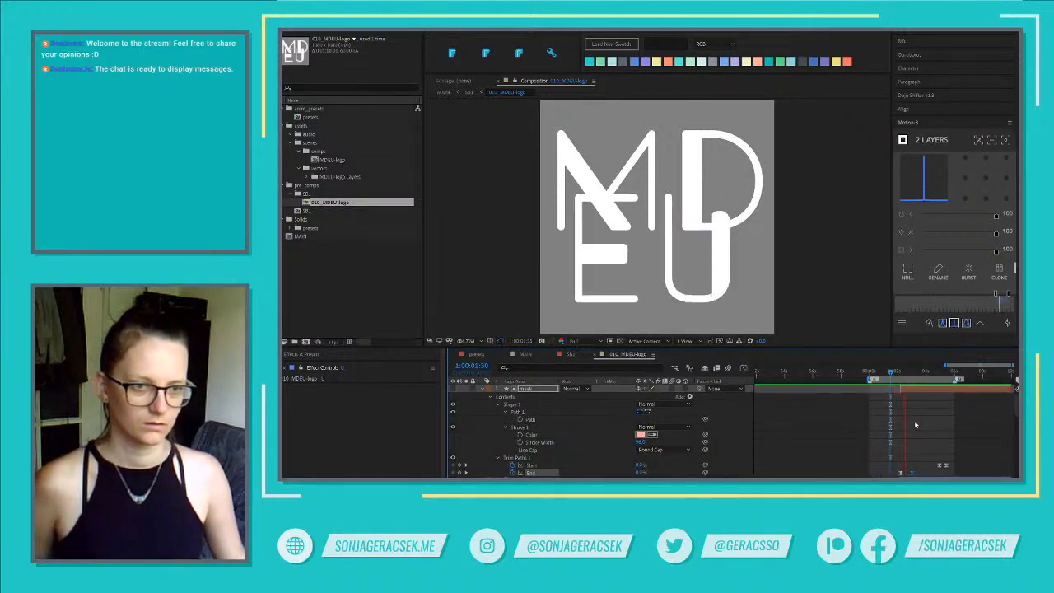
{"action": "key", "text": "space"}
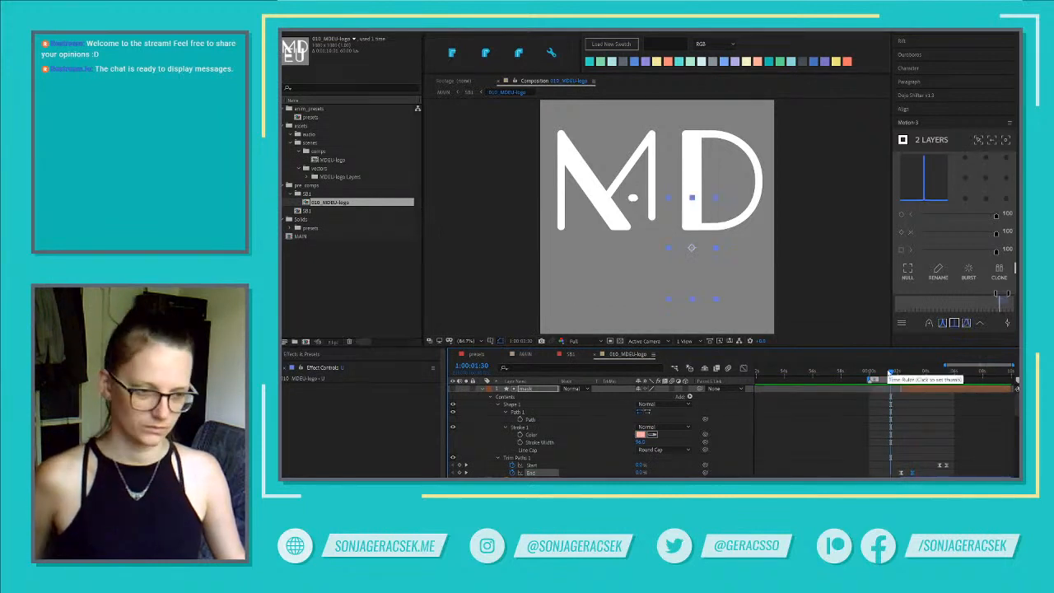
{"action": "scroll", "coordinate": [915, 433], "scroll_direction": "down", "scroll_amount": 3}
{"action": "scroll", "coordinate": [903, 457], "scroll_direction": "up", "scroll_amount": 5}
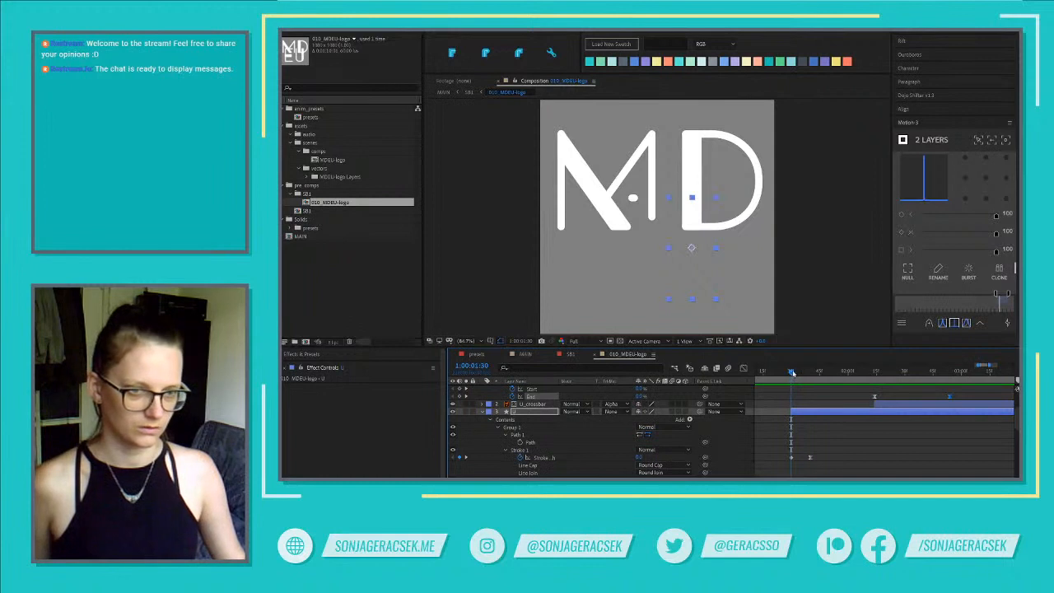
{"action": "mouse_move", "coordinate": [792, 372]}
{"action": "left_mouse_down"}
{"action": "mouse_move", "coordinate": [821, 373]}
{"action": "mouse_move", "coordinate": [813, 373]}
{"action": "left_mouse_up"}
{"action": "scroll", "coordinate": [797, 463], "scroll_direction": "up", "scroll_amount": 5}
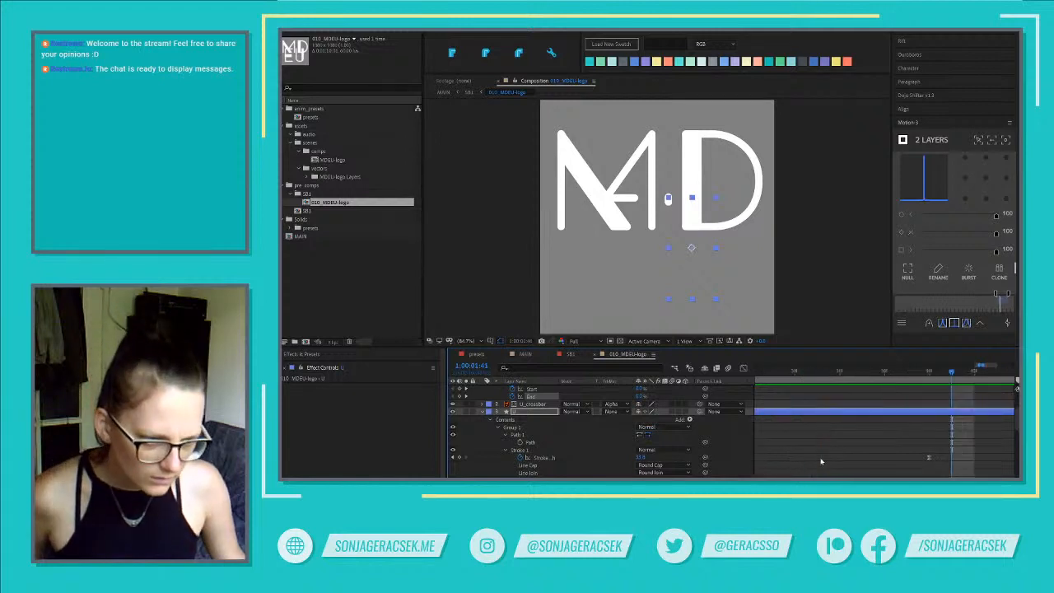
{"action": "scroll", "coordinate": [843, 462], "scroll_direction": "down", "scroll_amount": 8}
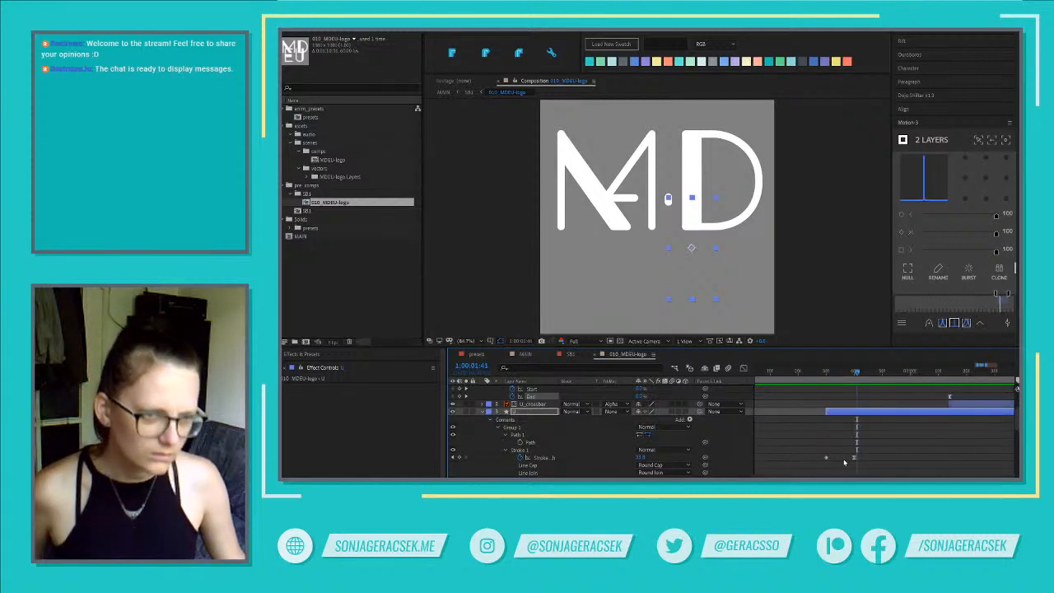
Deselect everything, play back the logo reveal from 1:00:01:15, and check the start of the U's reveal at 1:00:01:43
{"action": "left_click", "coordinate": [829, 375]}
{"action": "left_click", "coordinate": [896, 450]}
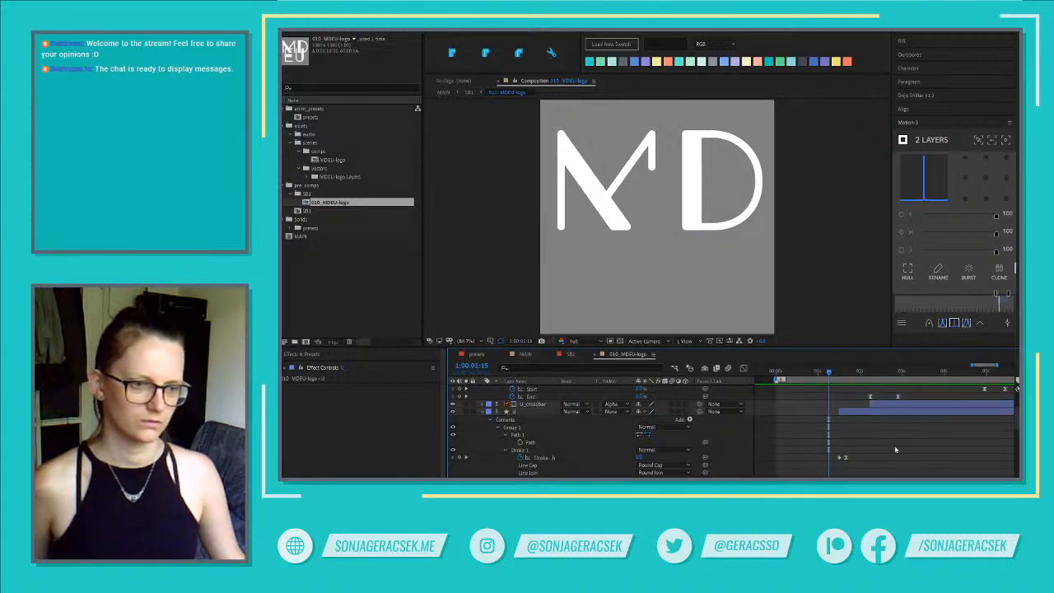
{"action": "key", "text": "space"}
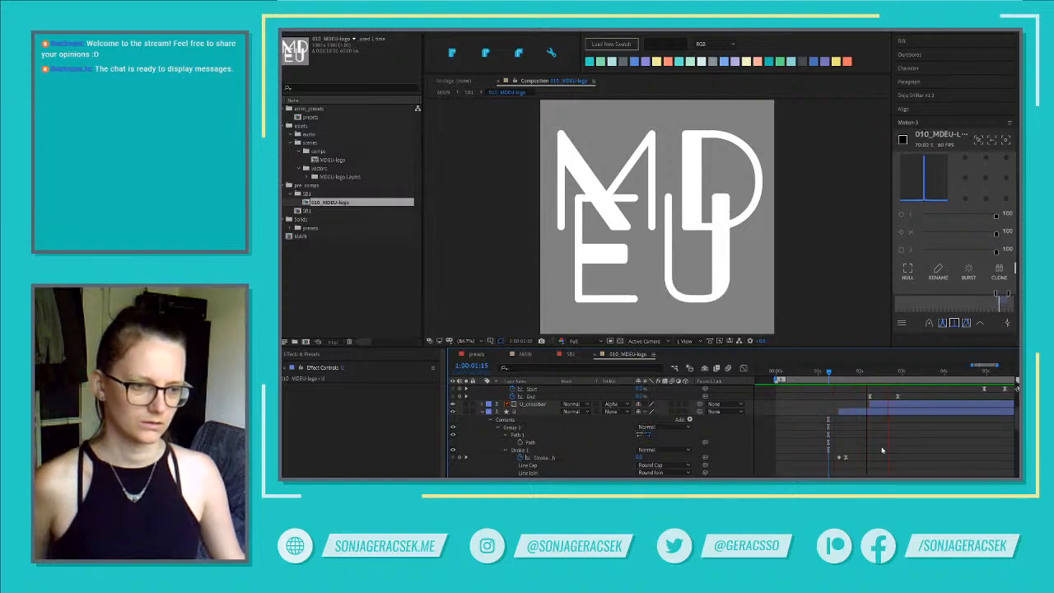
{"action": "key", "text": "space"}
{"action": "mouse_move", "coordinate": [829, 373]}
{"action": "left_mouse_down"}
{"action": "mouse_move", "coordinate": [857, 377]}
{"action": "mouse_move", "coordinate": [770, 373]}
{"action": "mouse_move", "coordinate": [849, 373]}
{"action": "left_mouse_up"}
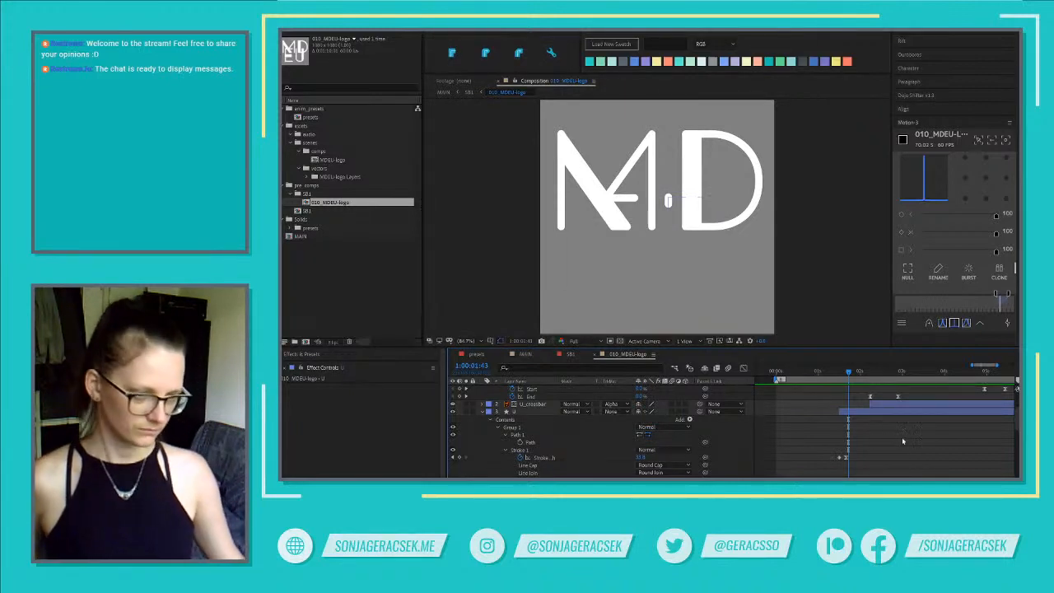
{"action": "scroll", "coordinate": [893, 444], "scroll_direction": "down", "scroll_amount": 3}
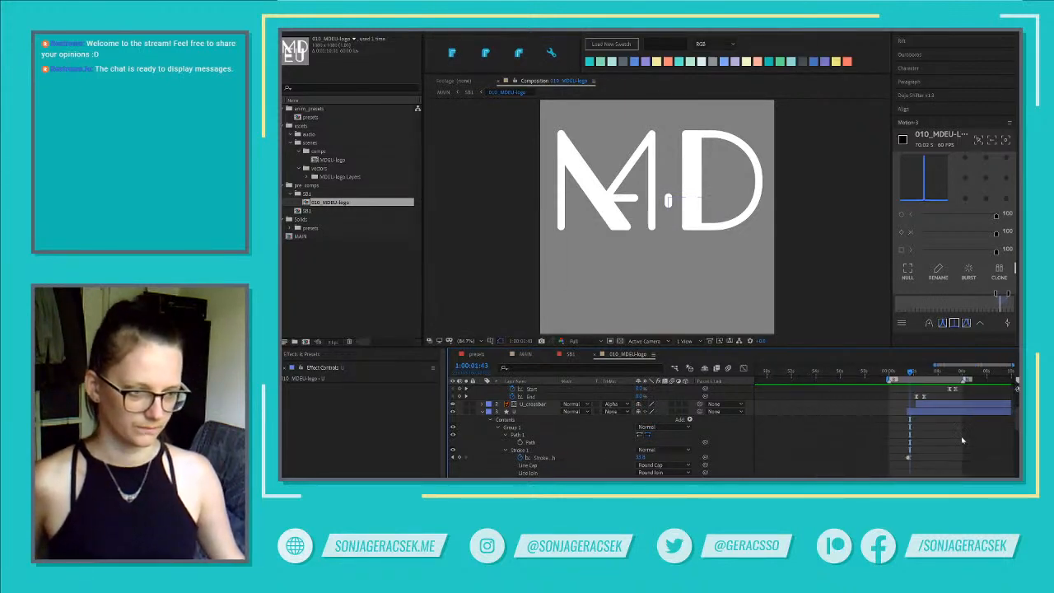
{"action": "key", "text": "space"}
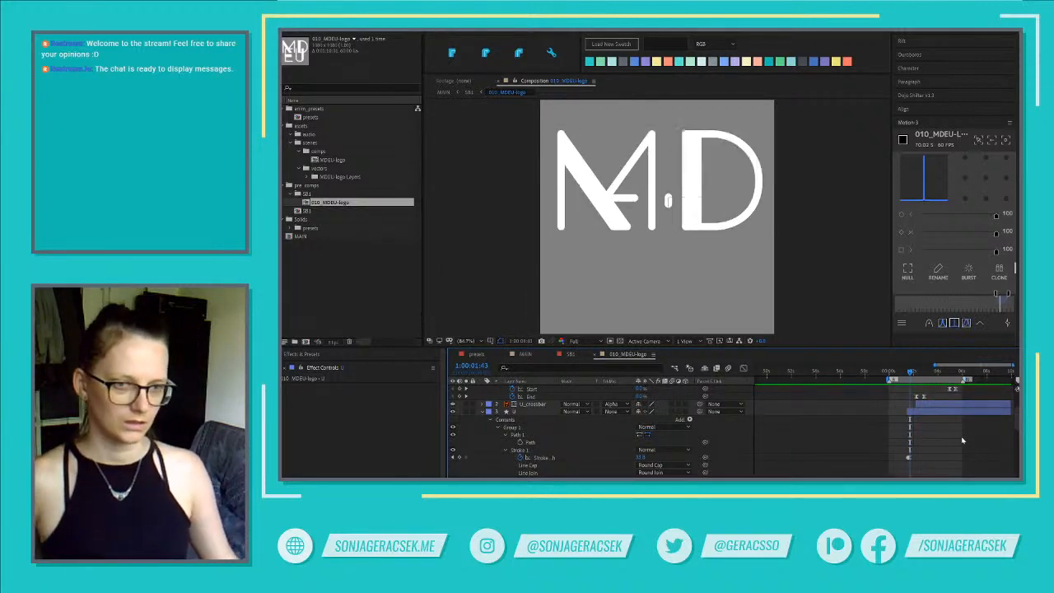
Align the current time with the U crossbar mask's second Trim Paths End keyframe at 1:00:02:54 and select the mask's End keyframes
{"action": "scroll", "coordinate": [924, 441], "scroll_direction": "up", "scroll_amount": 3}
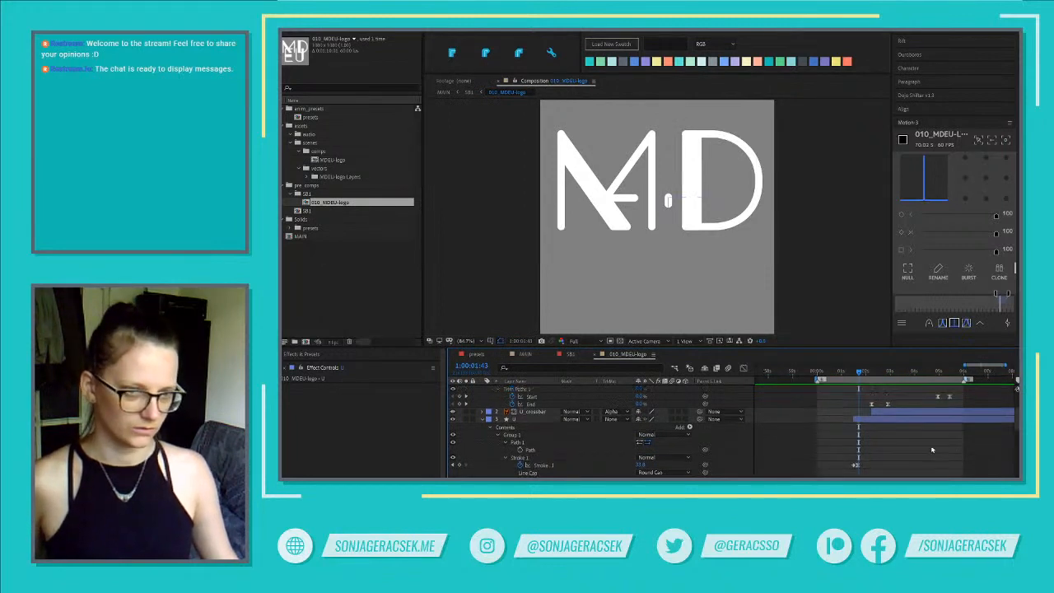
{"action": "scroll", "coordinate": [884, 431], "scroll_direction": "up", "scroll_amount": 1}
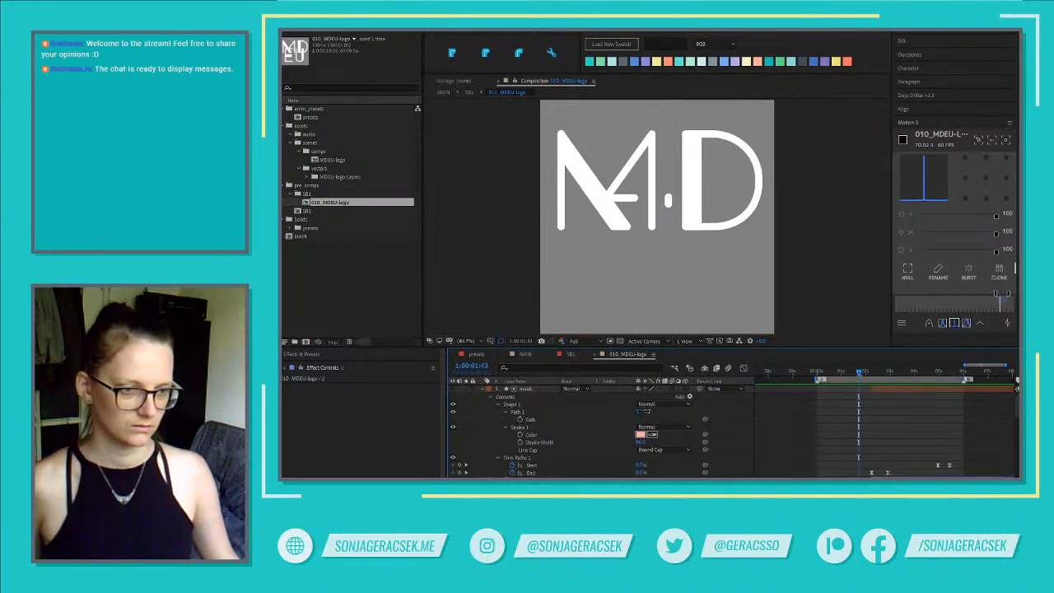
{"action": "left_click_drag", "start_coordinate": [858, 374], "coordinate": [890, 375]}
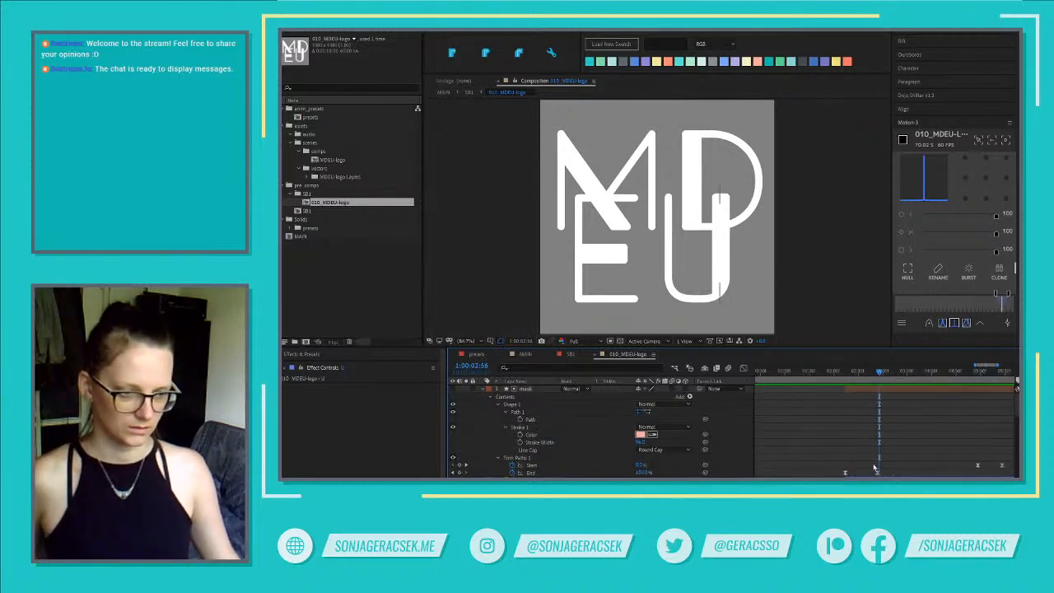
{"action": "left_click", "coordinate": [917, 387]}
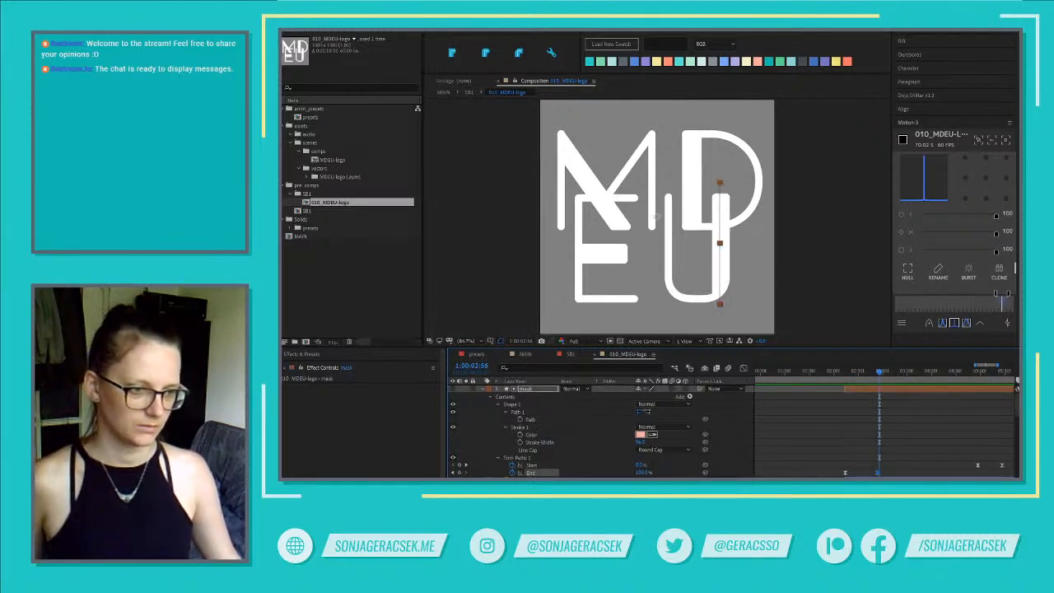
{"action": "left_click_drag", "start_coordinate": [881, 372], "coordinate": [879, 372]}
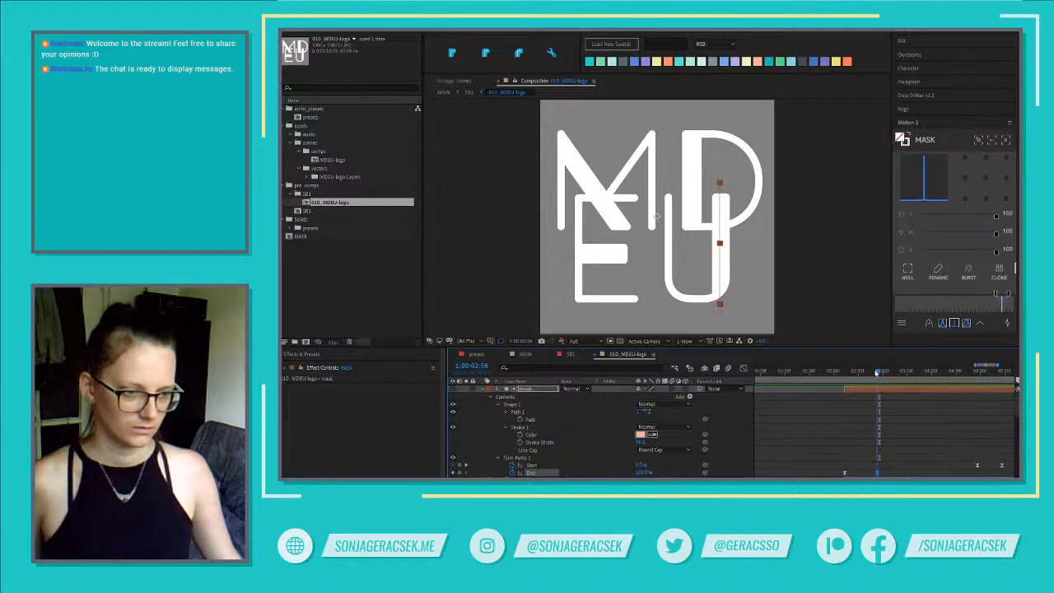
{"action": "left_click_drag", "start_coordinate": [843, 464], "coordinate": [858, 476]}
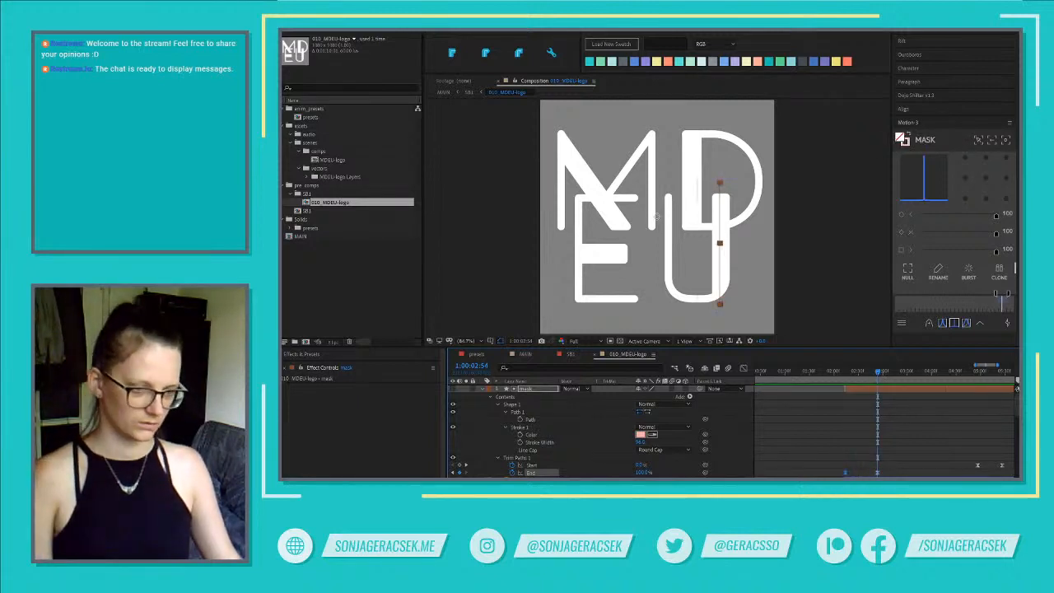
Select the U layer's second Trim Paths End keyframe to compare its timing with the crossbar mask's
{"action": "scroll", "coordinate": [840, 452], "scroll_direction": "down", "scroll_amount": 5}
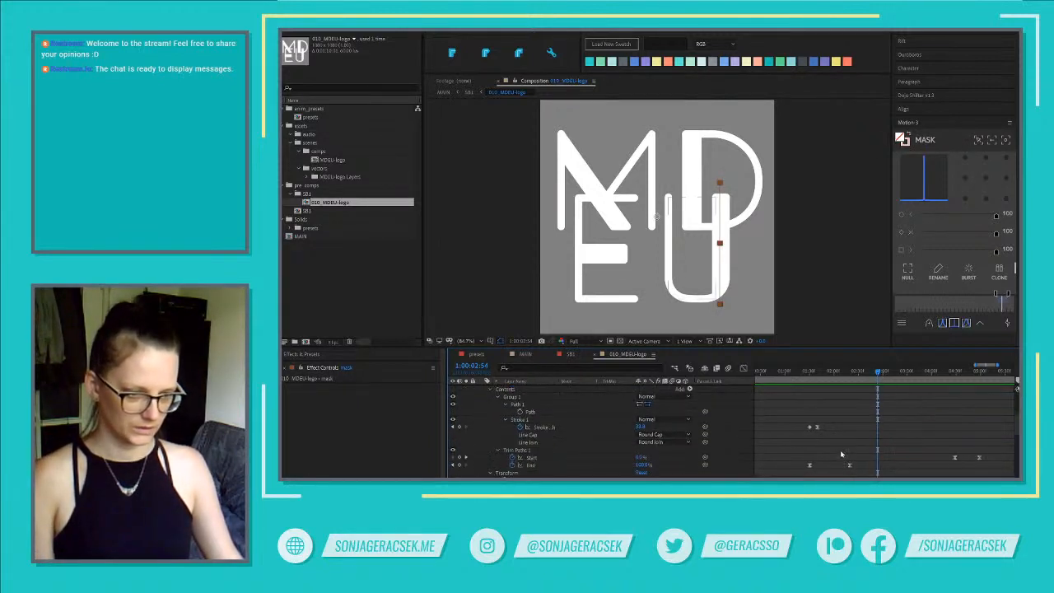
{"action": "left_click_drag", "start_coordinate": [841, 455], "coordinate": [860, 477]}
{"action": "scroll", "coordinate": [866, 475], "scroll_direction": "up", "scroll_amount": 2}
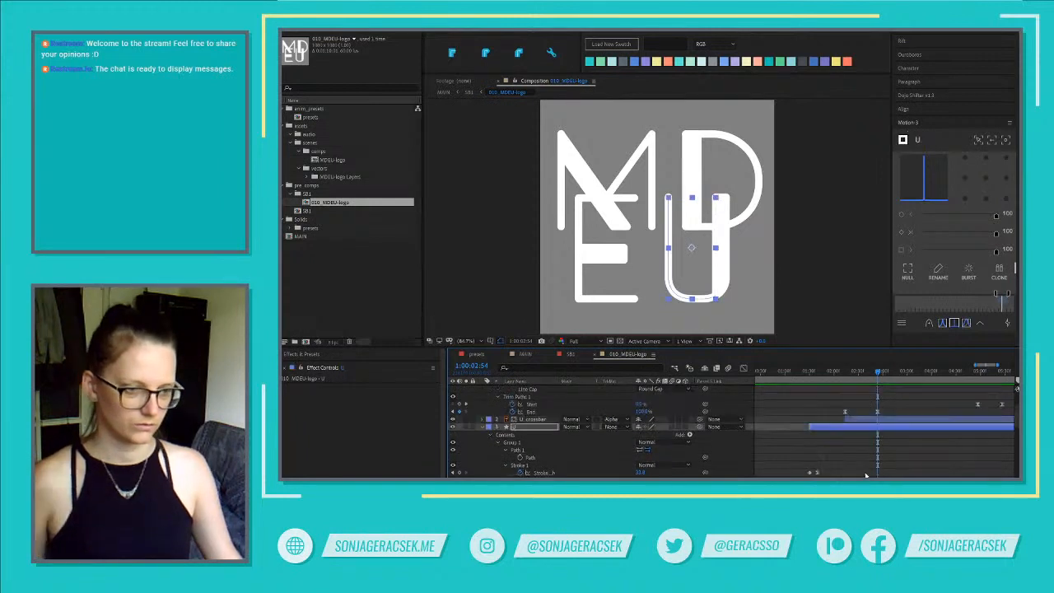
Show only the keyframed properties of all logo layers and enlarge the timeline area
{"action": "left_click", "coordinate": [887, 420]}
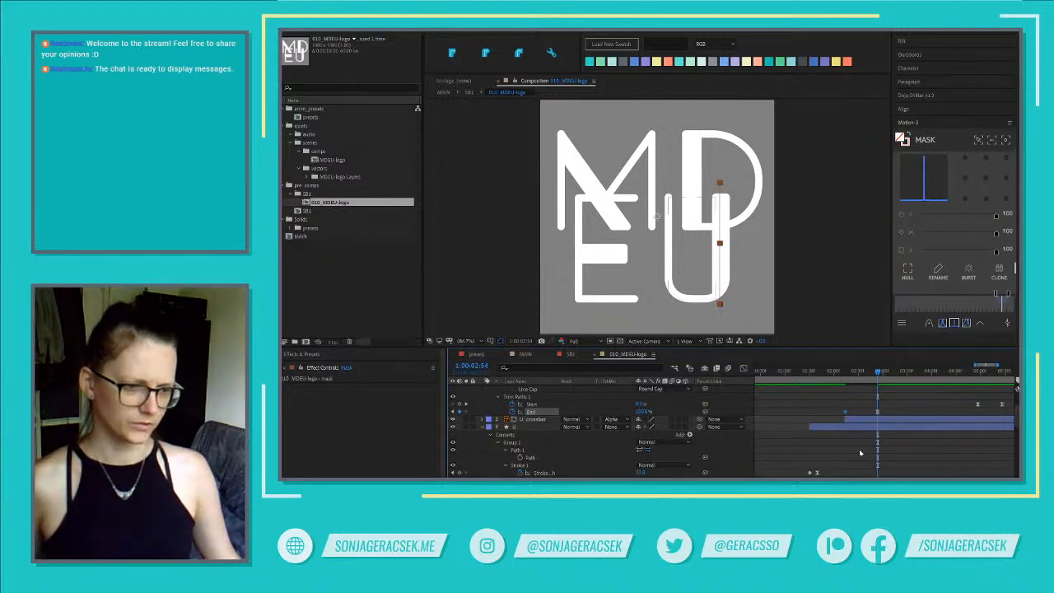
{"action": "scroll", "coordinate": [859, 452], "scroll_direction": "down", "scroll_amount": 3}
{"action": "scroll", "coordinate": [886, 457], "scroll_direction": "down", "scroll_amount": 4}
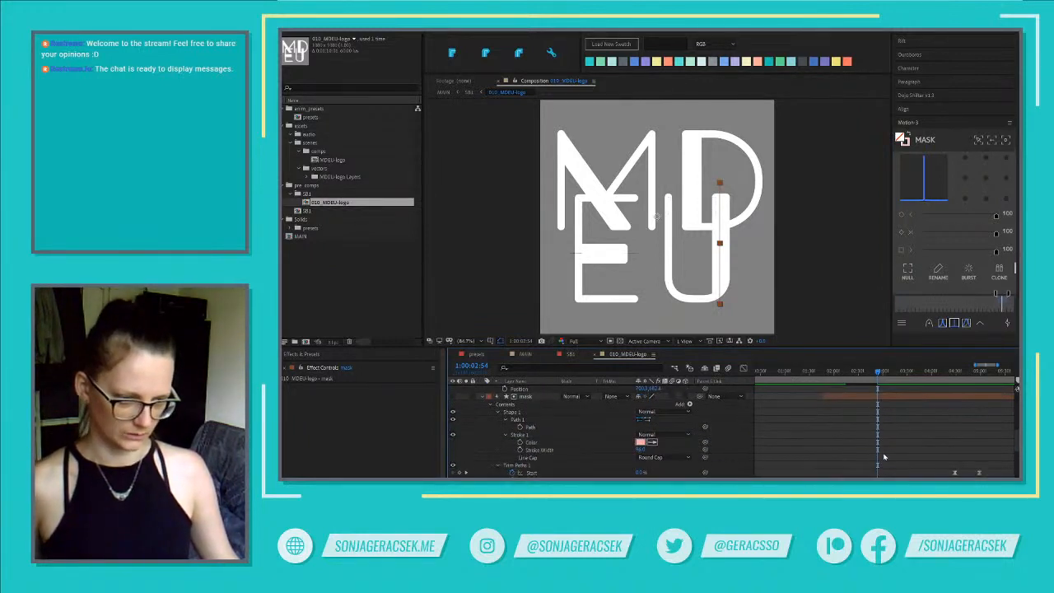
{"action": "scroll", "coordinate": [850, 452], "scroll_direction": "up", "scroll_amount": 3}
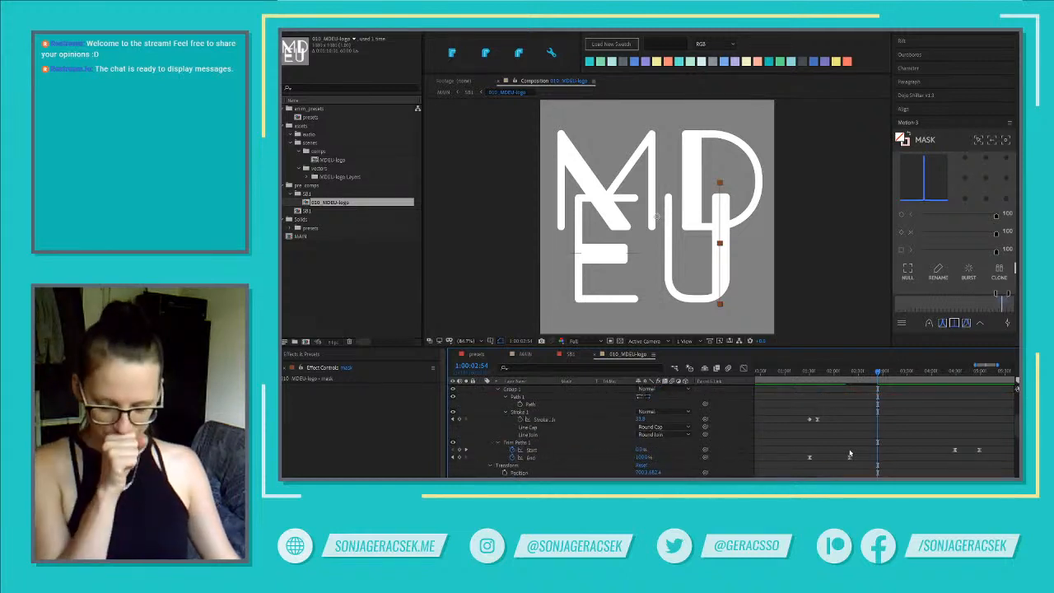
{"action": "left_click", "coordinate": [919, 423]}
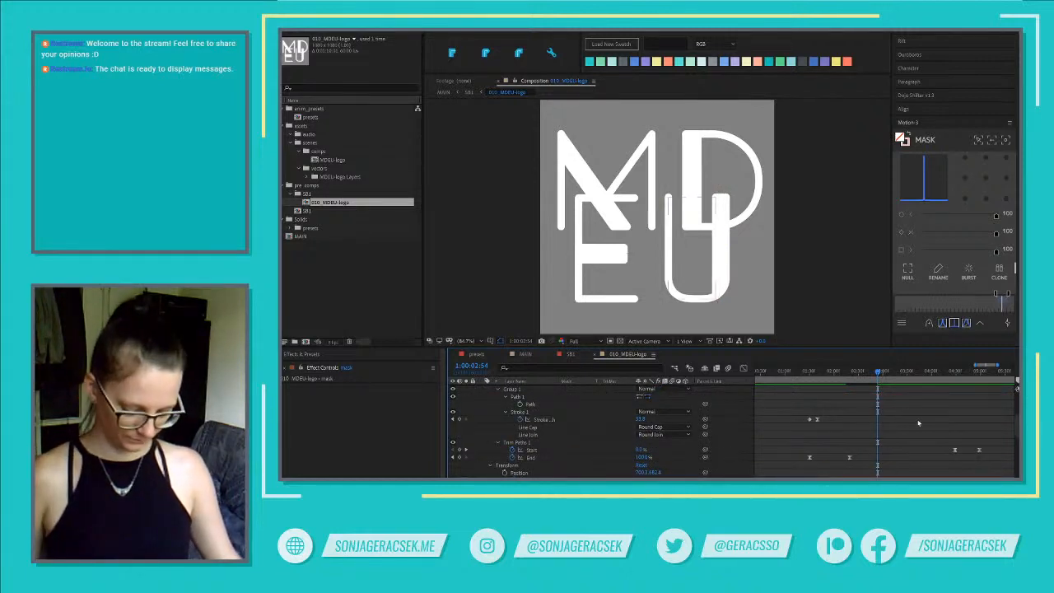
{"action": "key", "text": "u"}
{"action": "key", "text": "u"}
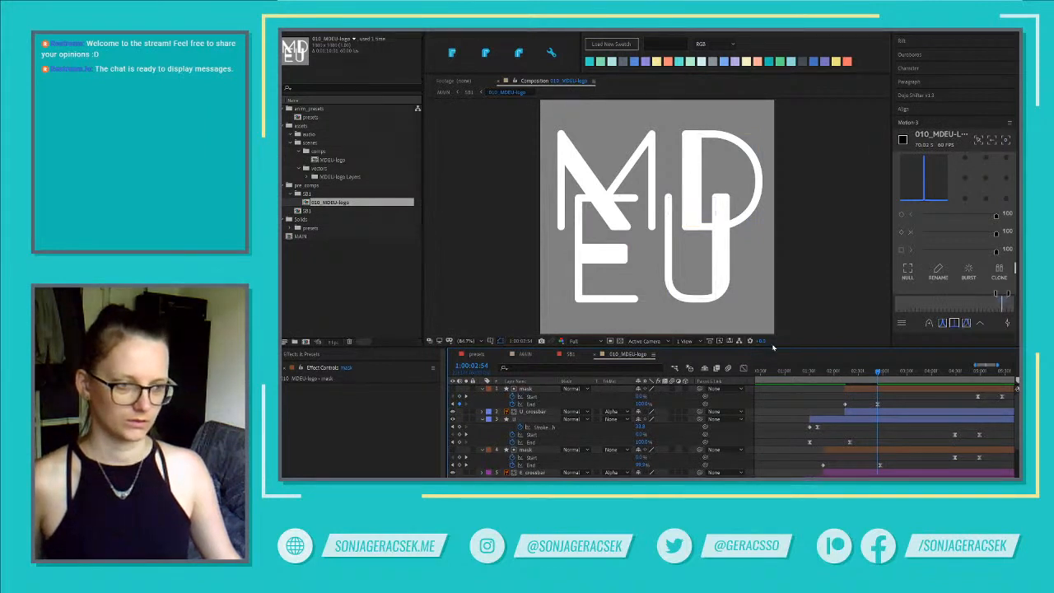
{"action": "left_click_drag", "start_coordinate": [772, 348], "coordinate": [778, 316]}
{"action": "scroll", "coordinate": [886, 427], "scroll_direction": "down", "scroll_amount": 2}
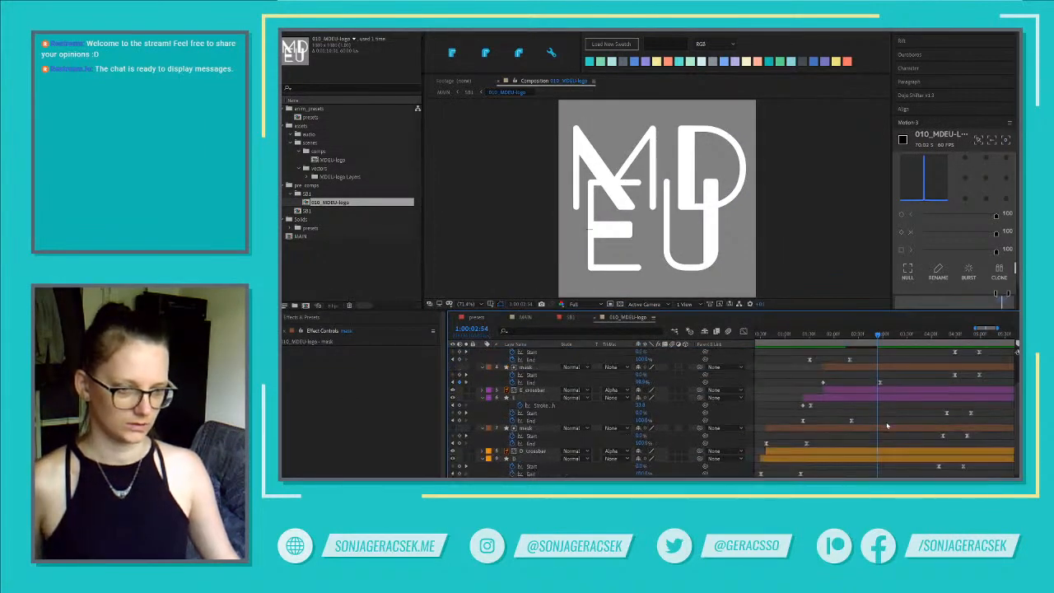
{"action": "scroll", "coordinate": [888, 426], "scroll_direction": "up", "scroll_amount": 2}
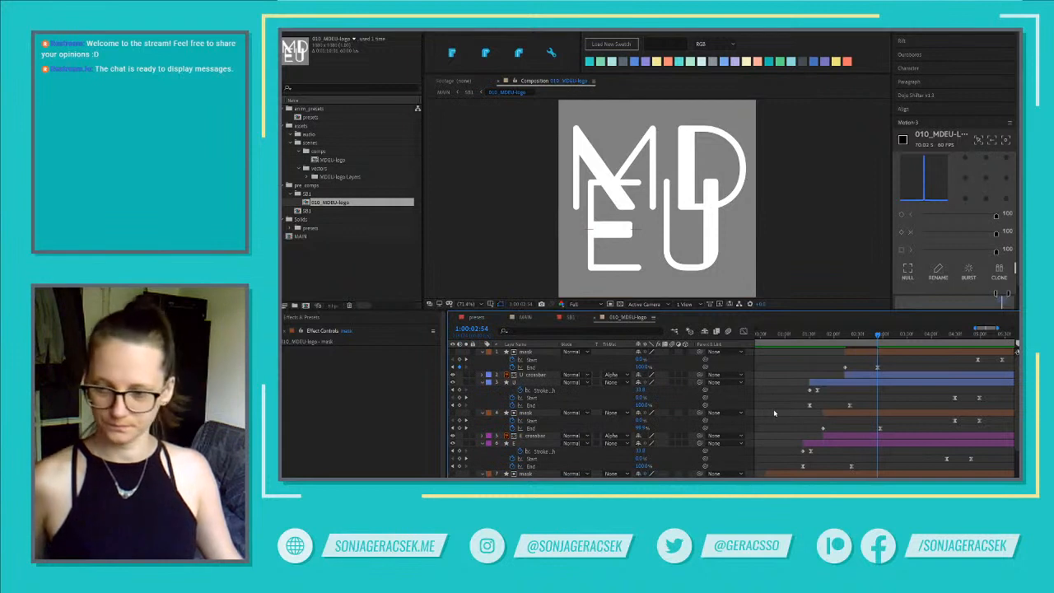
Preview the logo animation, bring its beginning into view and scrub to 1:00:00:28
{"action": "key", "text": "space"}
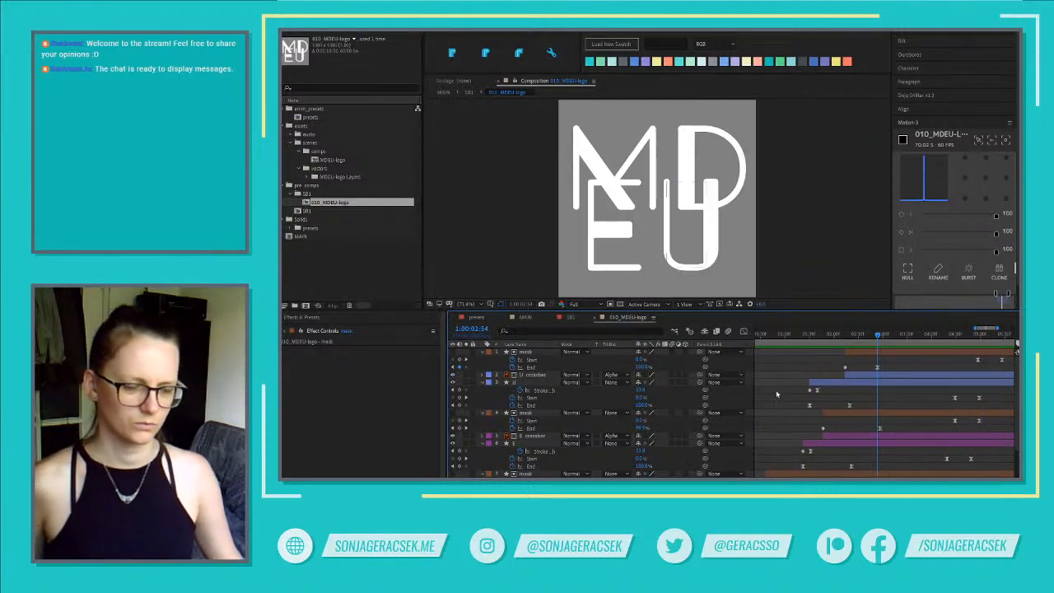
{"action": "left_click", "coordinate": [758, 336]}
{"action": "left_click_drag", "start_coordinate": [758, 336], "coordinate": [844, 340]}
{"action": "left_click_drag", "start_coordinate": [844, 340], "coordinate": [864, 416]}
{"action": "scroll", "coordinate": [864, 415], "scroll_direction": "down", "scroll_amount": 5}
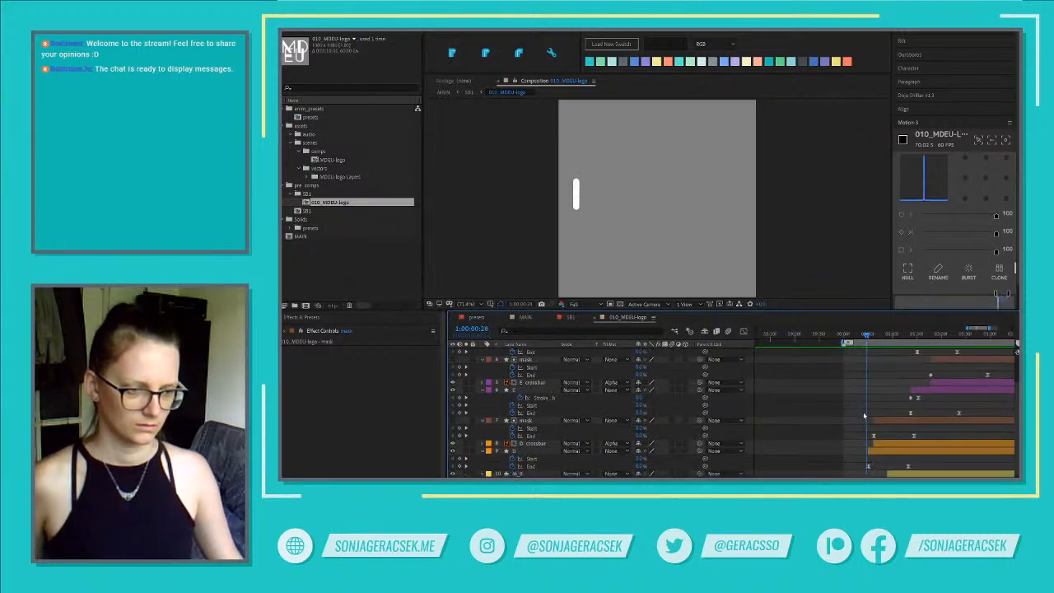
Apply a Motion easing of 75 to the M_L layer's keyframes
{"action": "left_click", "coordinate": [875, 472]}
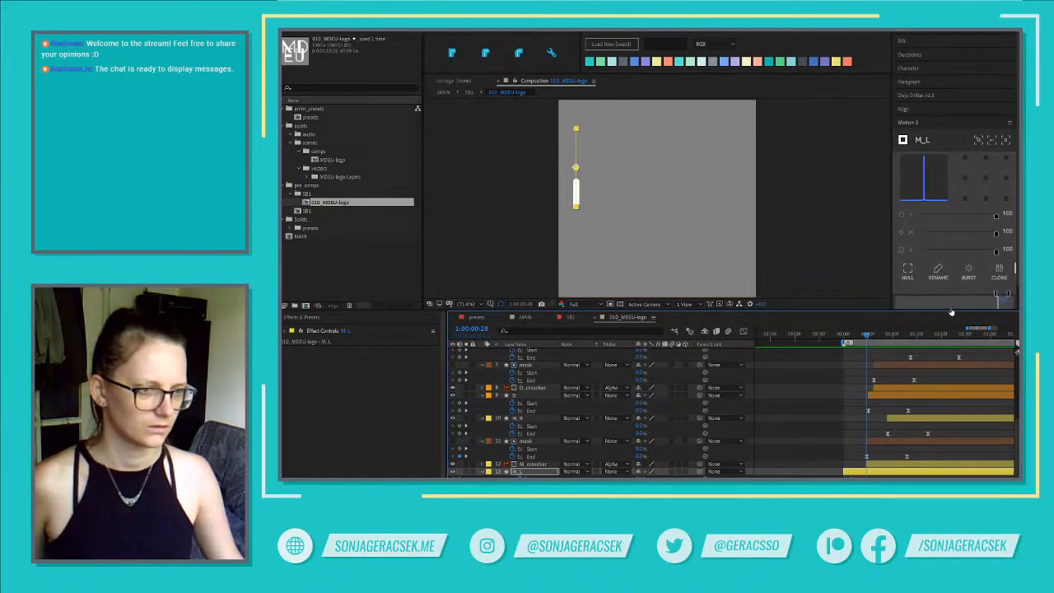
{"action": "left_click_drag", "start_coordinate": [952, 310], "coordinate": [951, 333]}
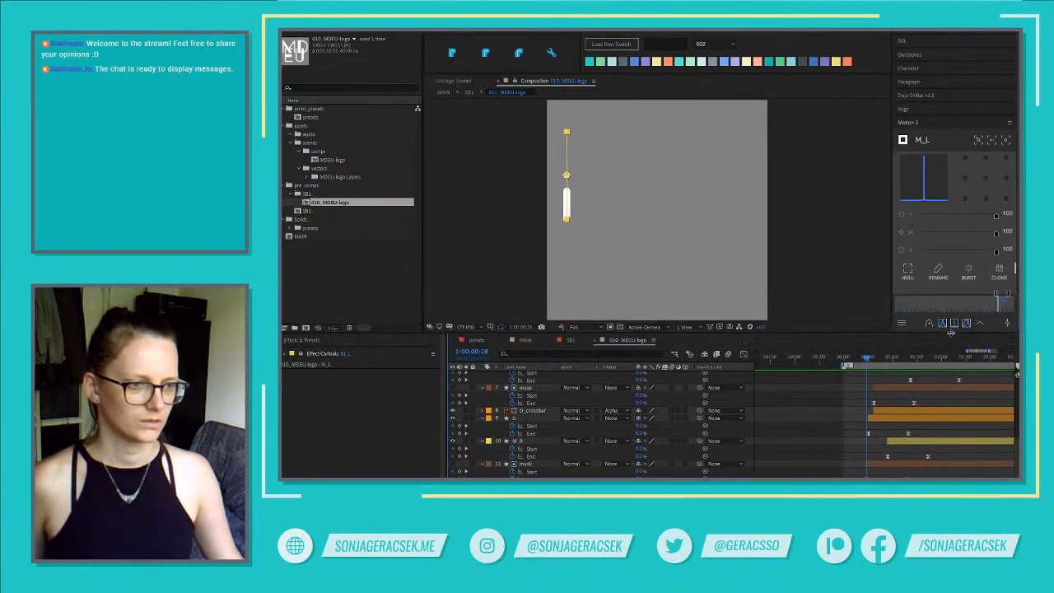
{"action": "left_click", "coordinate": [944, 324]}
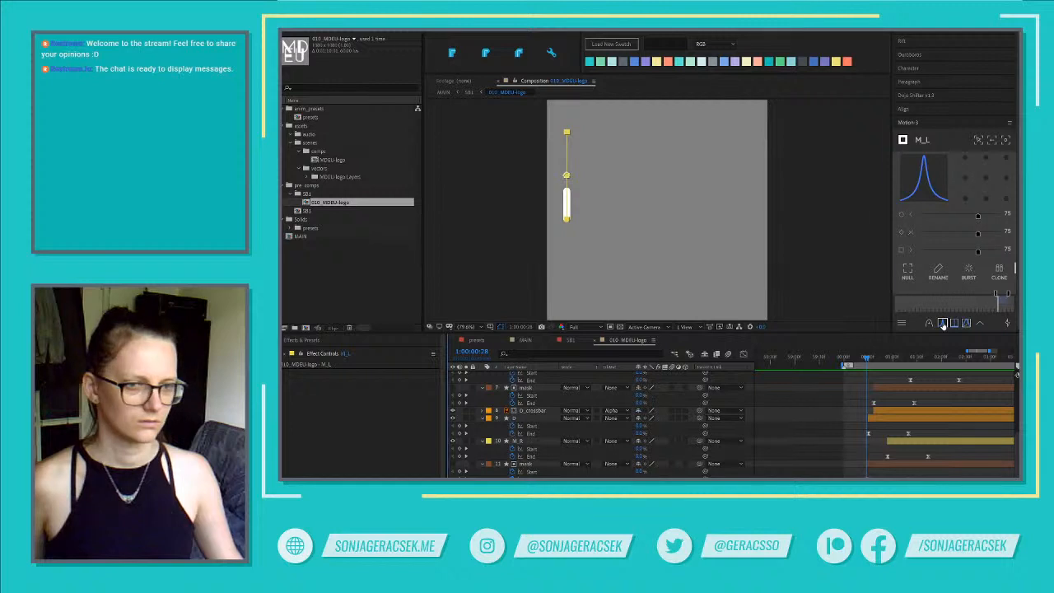
{"action": "left_click", "coordinate": [801, 464]}
{"action": "scroll", "coordinate": [801, 464], "scroll_direction": "down", "scroll_amount": 1}
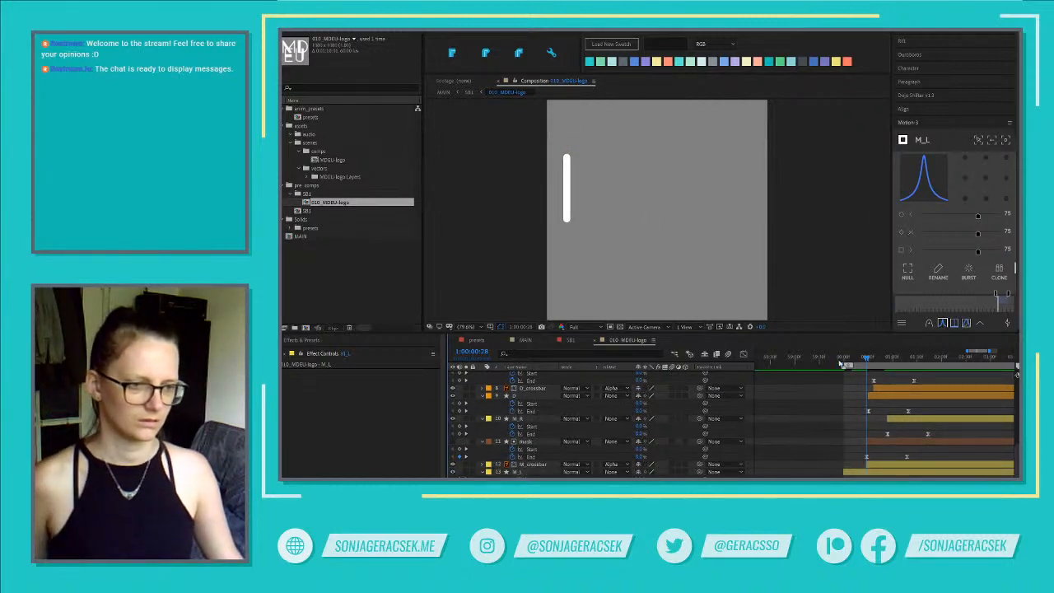
Convert the M crossbar mask's first End keyframe to linear and preview the animation from the start
{"action": "left_click_drag", "start_coordinate": [842, 358], "coordinate": [846, 379]}
{"action": "left_click", "coordinate": [518, 472]}
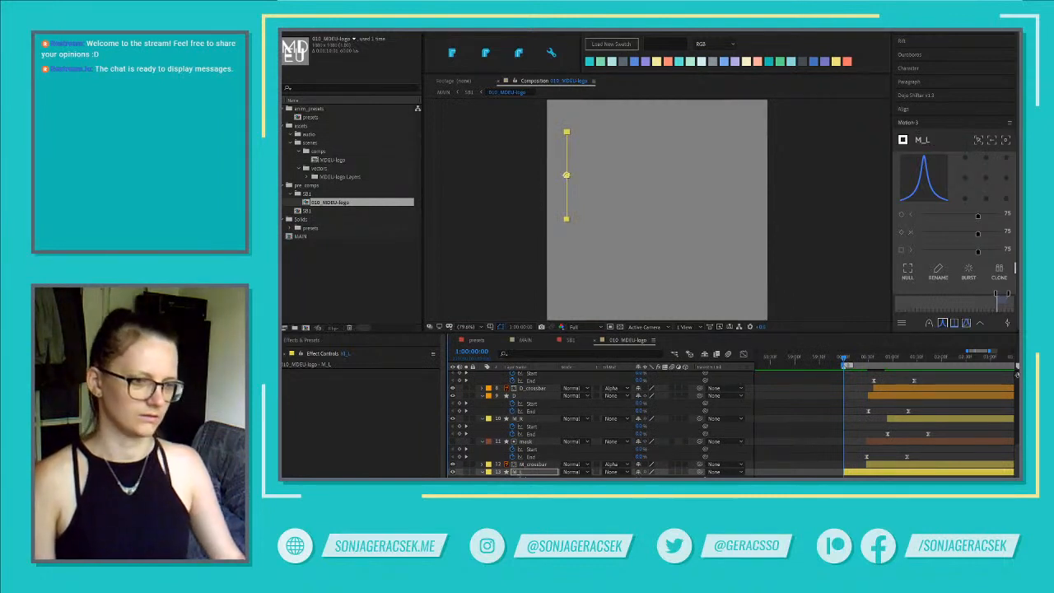
{"action": "left_click", "coordinate": [867, 462]}
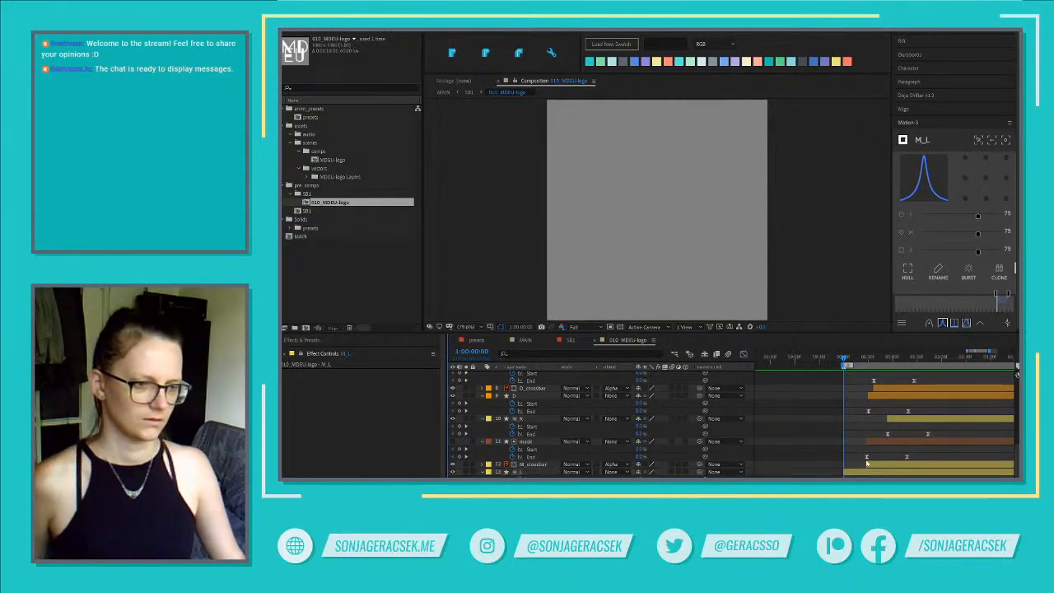
{"action": "left_click", "coordinate": [866, 458]}
{"action": "left_click", "coordinate": [820, 447]}
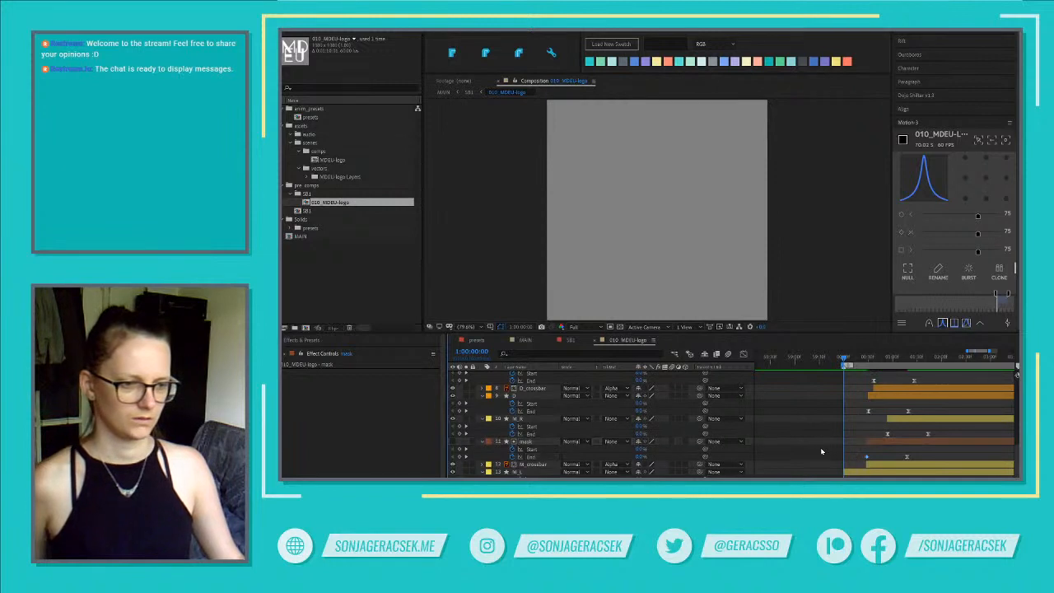
{"action": "key", "text": "space"}
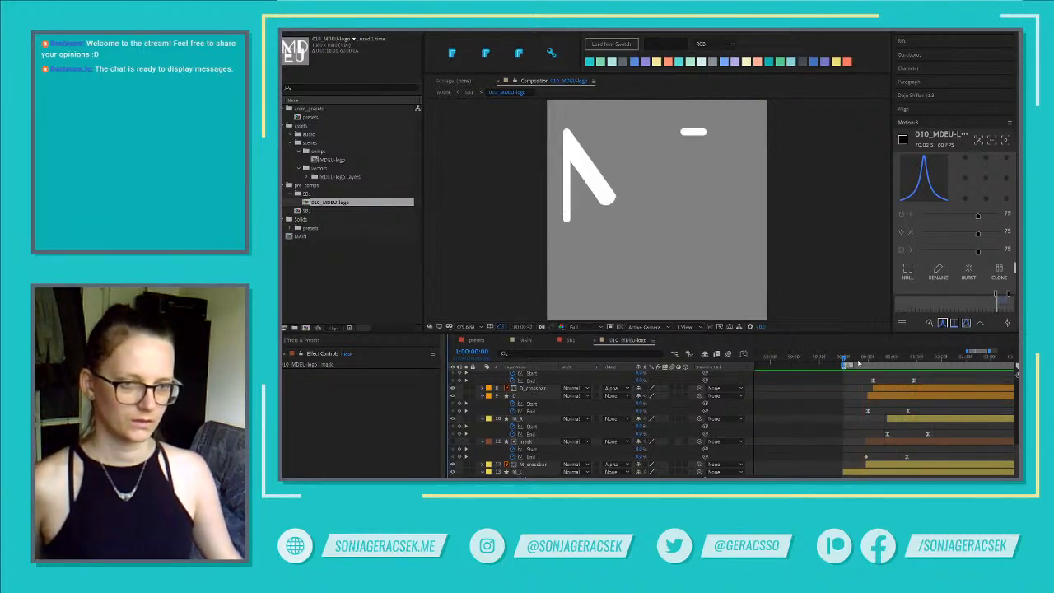
Go to 1:00:01:45 and apply the Motion easing of 75 to the E layer's two End keyframes
{"action": "left_click_drag", "start_coordinate": [859, 363], "coordinate": [929, 374]}
{"action": "scroll", "coordinate": [939, 443], "scroll_direction": "up", "scroll_amount": 1}
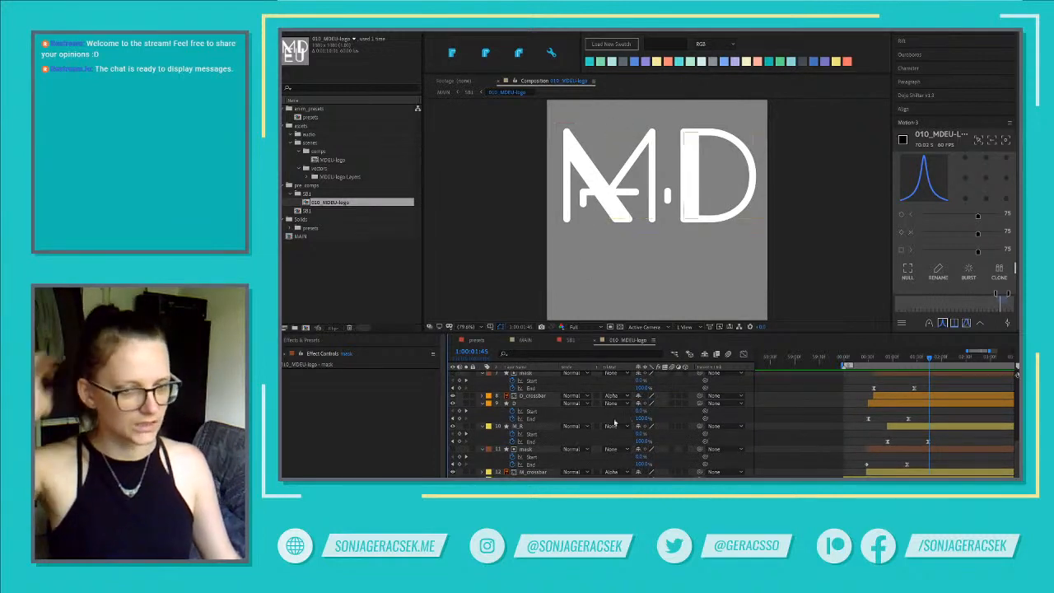
{"action": "left_click", "coordinate": [933, 449]}
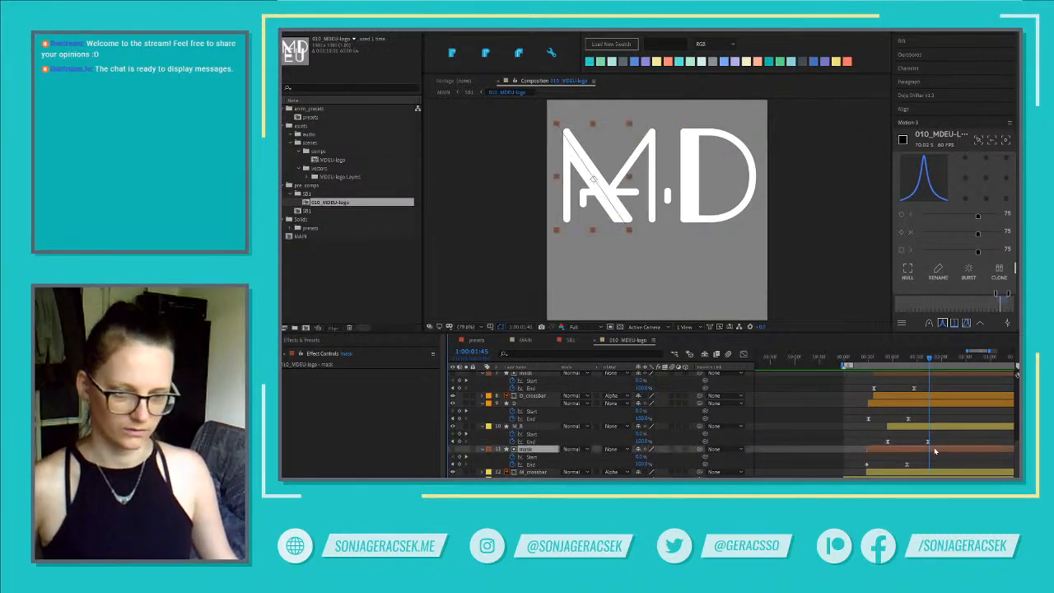
{"action": "scroll", "coordinate": [900, 468], "scroll_direction": "up", "scroll_amount": 5}
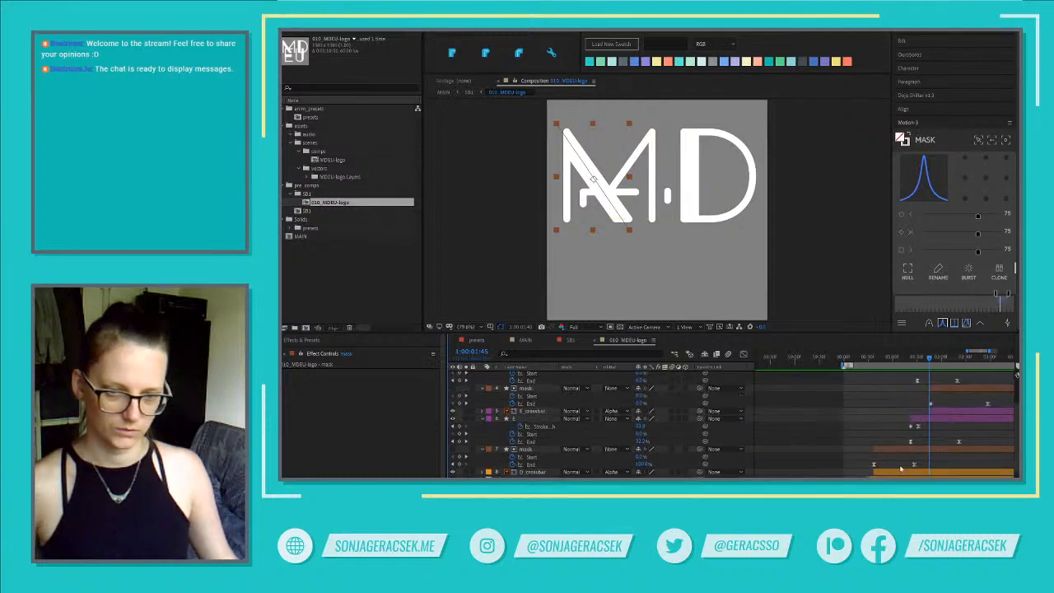
{"action": "left_click", "coordinate": [955, 421]}
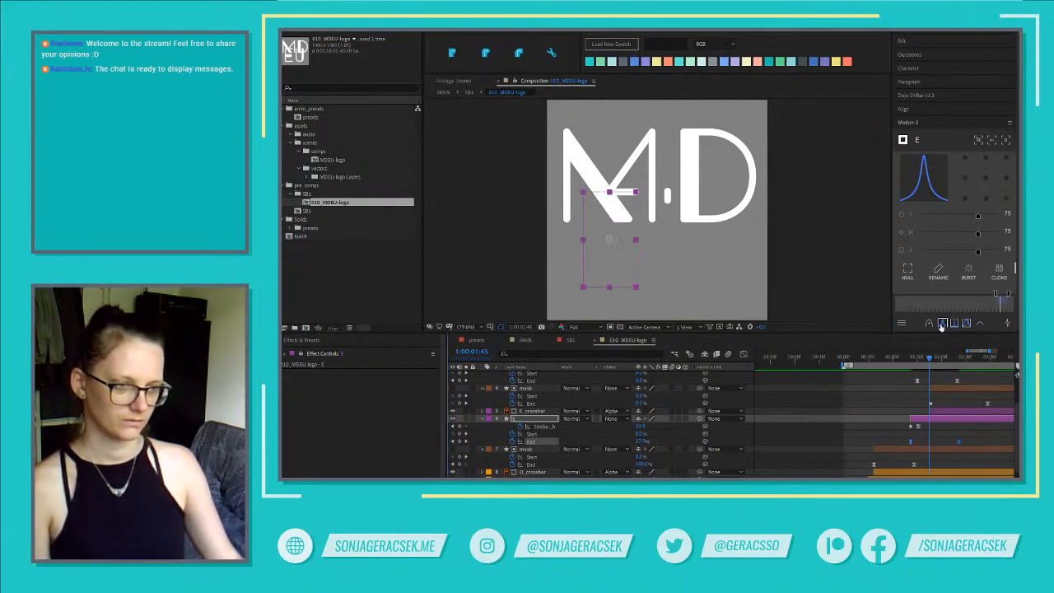
Move the E layer's last End keyframe to about 1:00:02:40, previewing from 1:00:01:14 before and after the change
{"action": "mouse_move", "coordinate": [908, 364]}
{"action": "left_mouse_down"}
{"action": "mouse_move", "coordinate": [957, 363]}
{"action": "mouse_move", "coordinate": [903, 363]}
{"action": "left_mouse_up"}
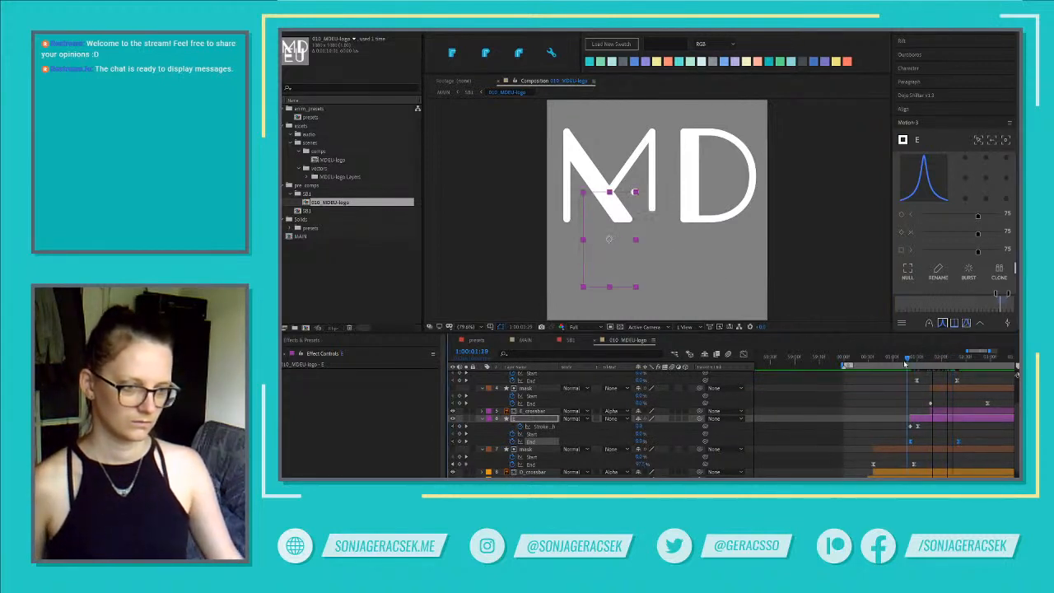
{"action": "left_click", "coordinate": [866, 401]}
{"action": "key", "text": "space"}
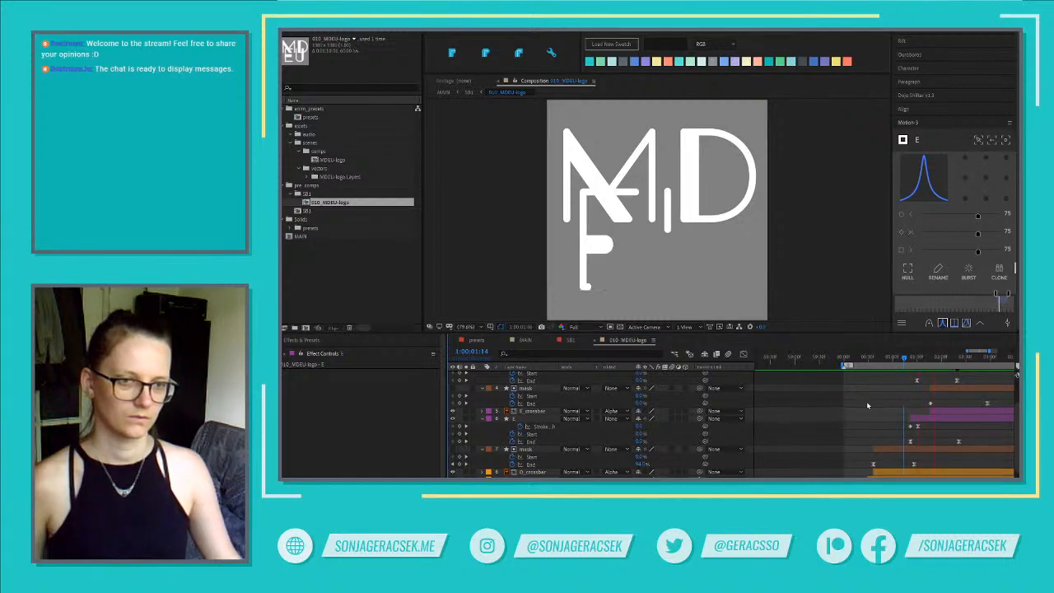
{"action": "key", "text": "space"}
{"action": "left_click", "coordinate": [958, 442]}
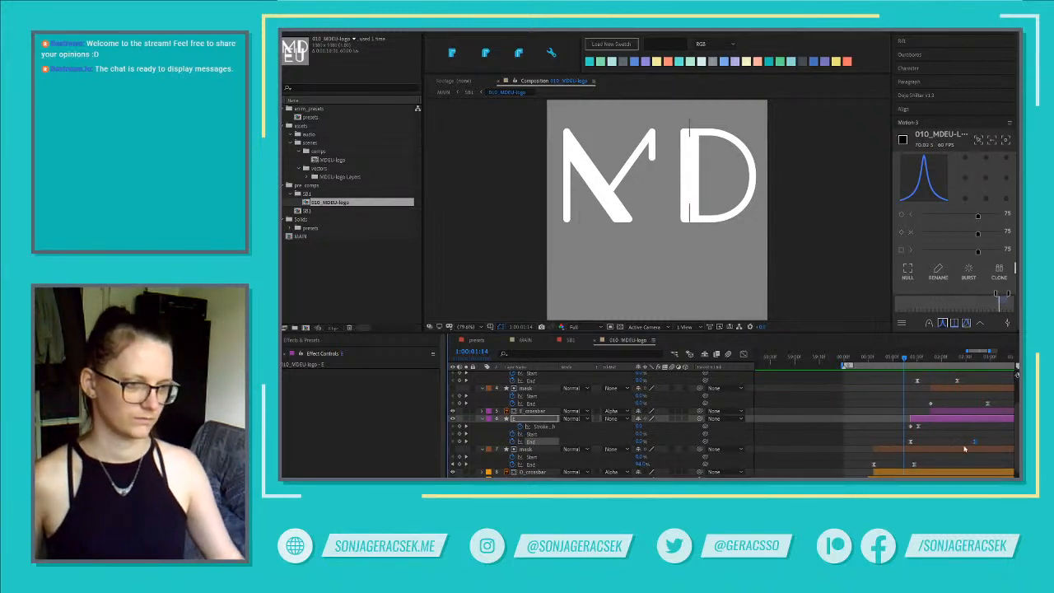
{"action": "key", "text": "space"}
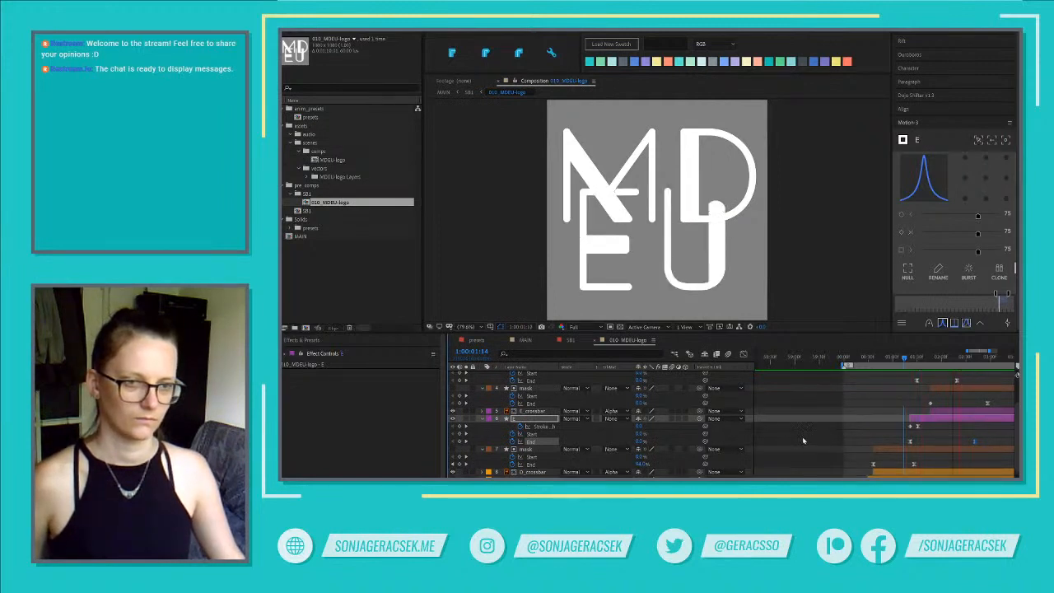
{"action": "key", "text": "space"}
Shift the E crossbar mask's End keyframes to start at 1:00:02:01 and trim the mask and E_crossbar layers to that time
{"action": "left_click_drag", "start_coordinate": [907, 359], "coordinate": [944, 361]}
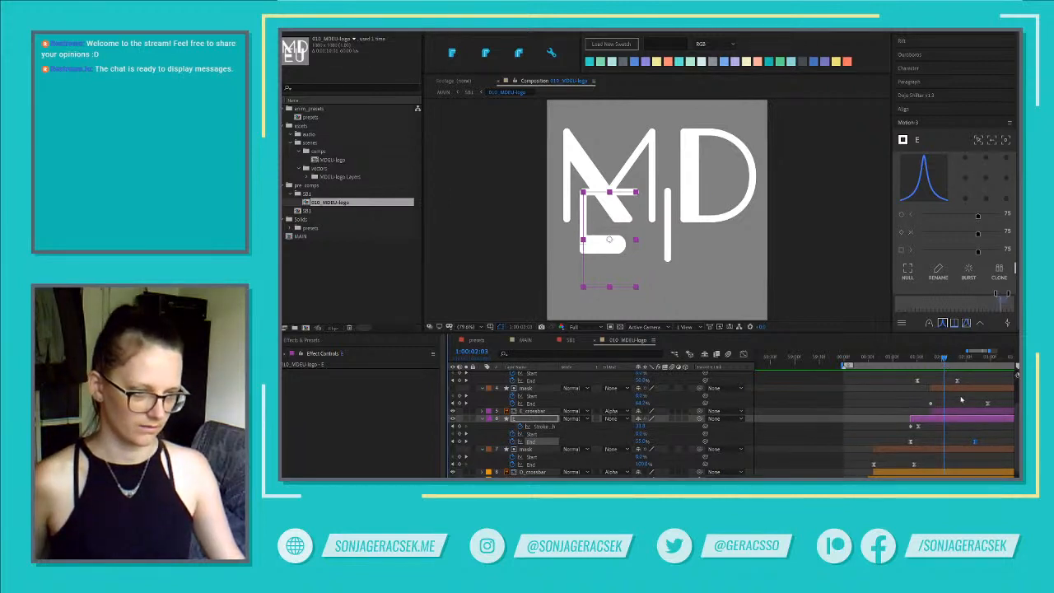
{"action": "left_click", "coordinate": [956, 393]}
{"action": "left_click", "coordinate": [950, 413], "text": "ctrl"}
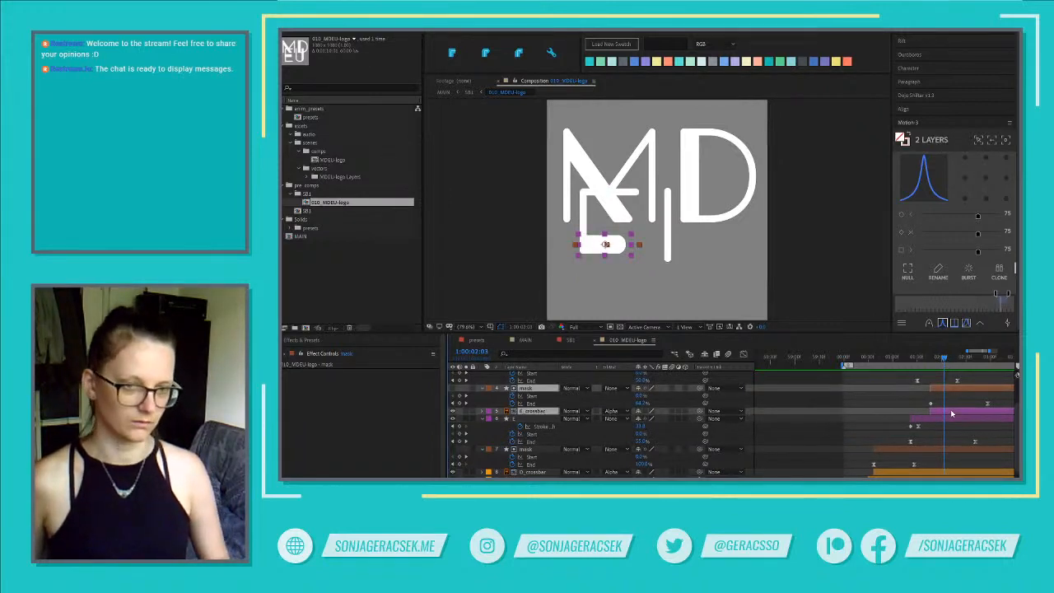
{"action": "key", "text": "Page_Up"}
{"action": "key", "text": "Page_Up"}
{"action": "key", "text": "Page_Up"}
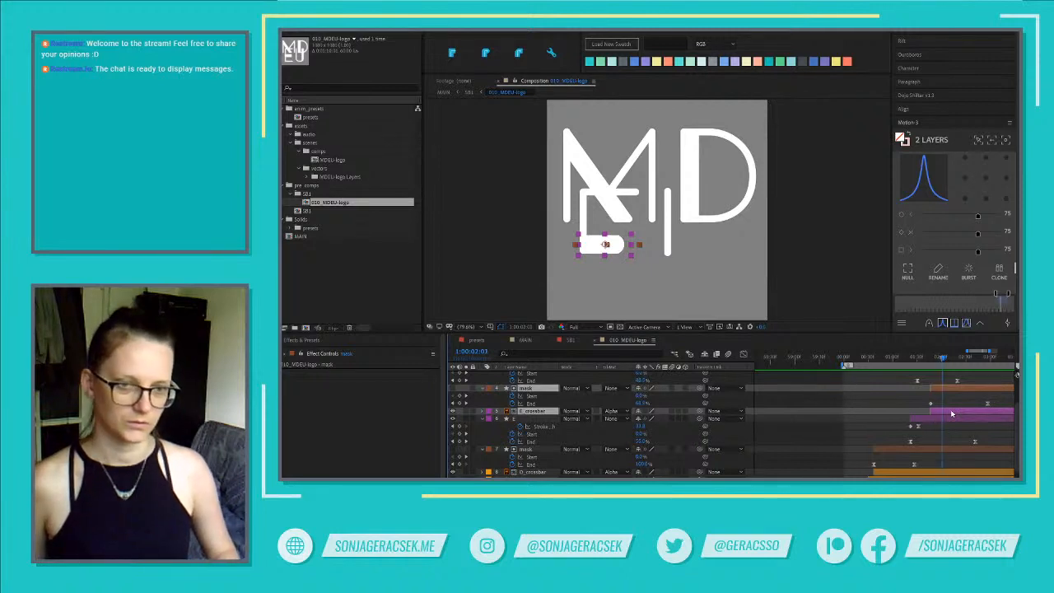
{"action": "key", "text": "Page_Down"}
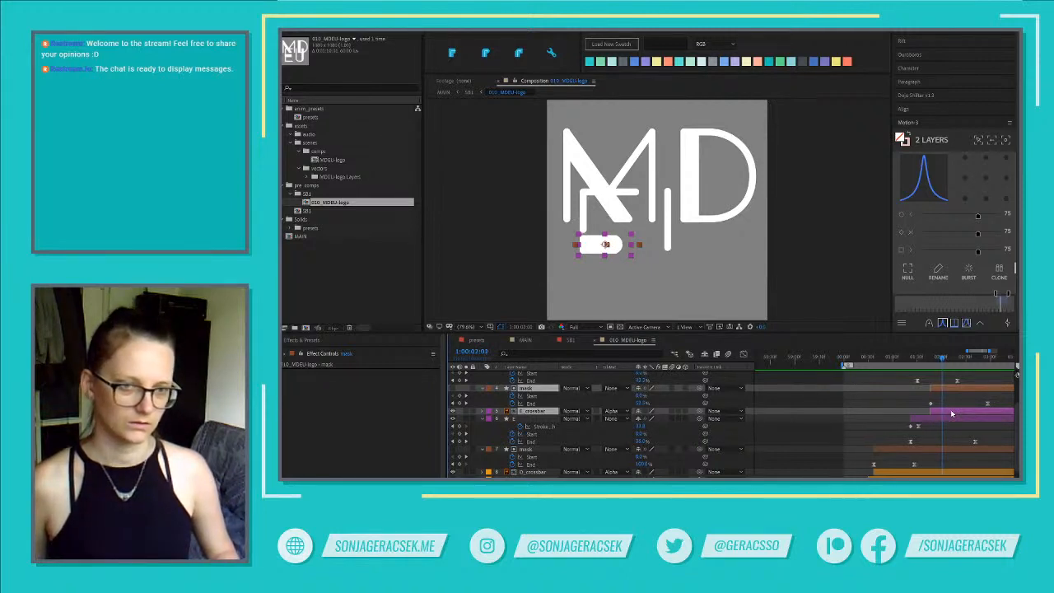
{"action": "key", "text": "bracketleft"}
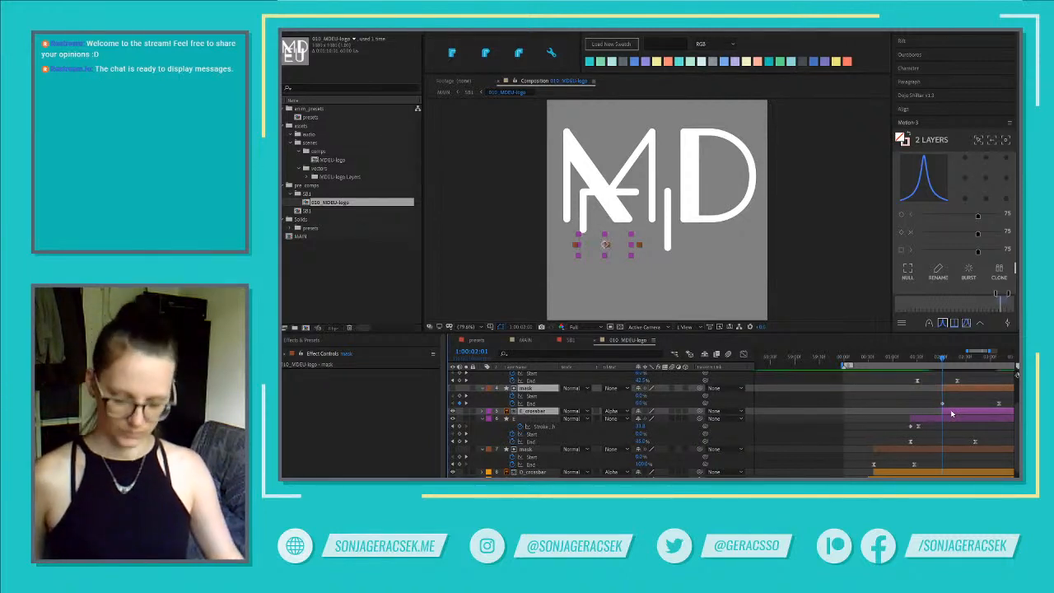
{"action": "key", "text": "ctrl+z"}
{"action": "left_click_drag", "start_coordinate": [998, 400], "coordinate": [940, 404]}
{"action": "left_click", "coordinate": [945, 414]}
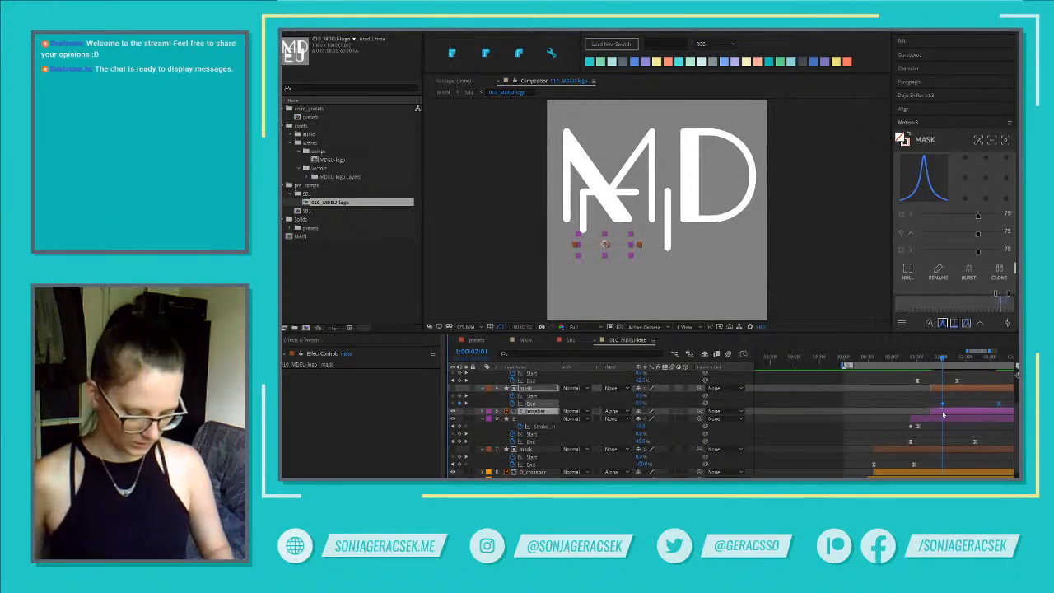
Preview the reveal from 1:00:01:19, and move the U crossbar mask's last End keyframe 10 frames later
{"action": "left_click", "coordinate": [909, 359]}
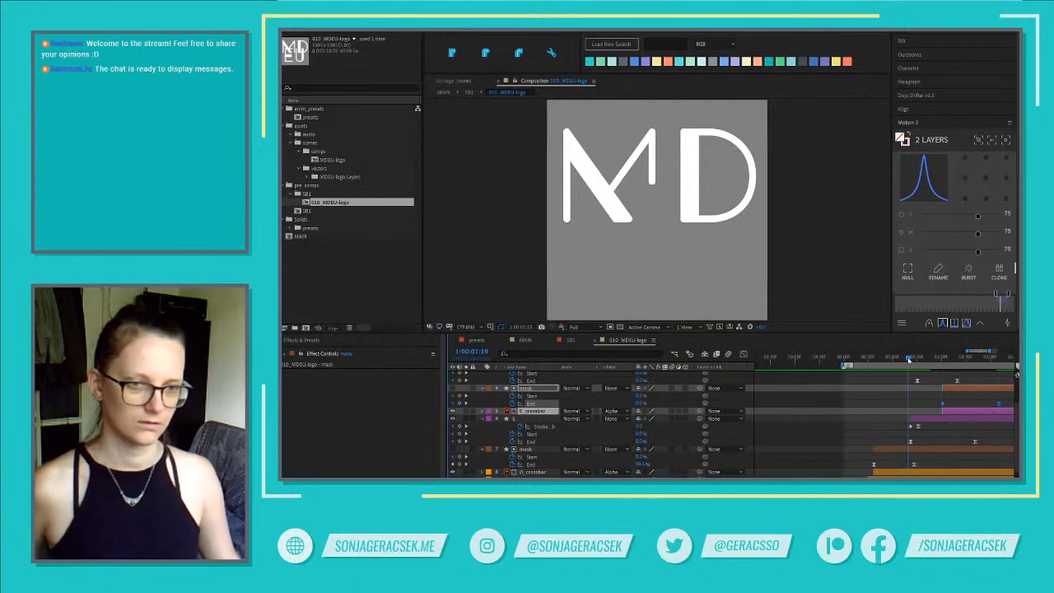
{"action": "key", "text": "space"}
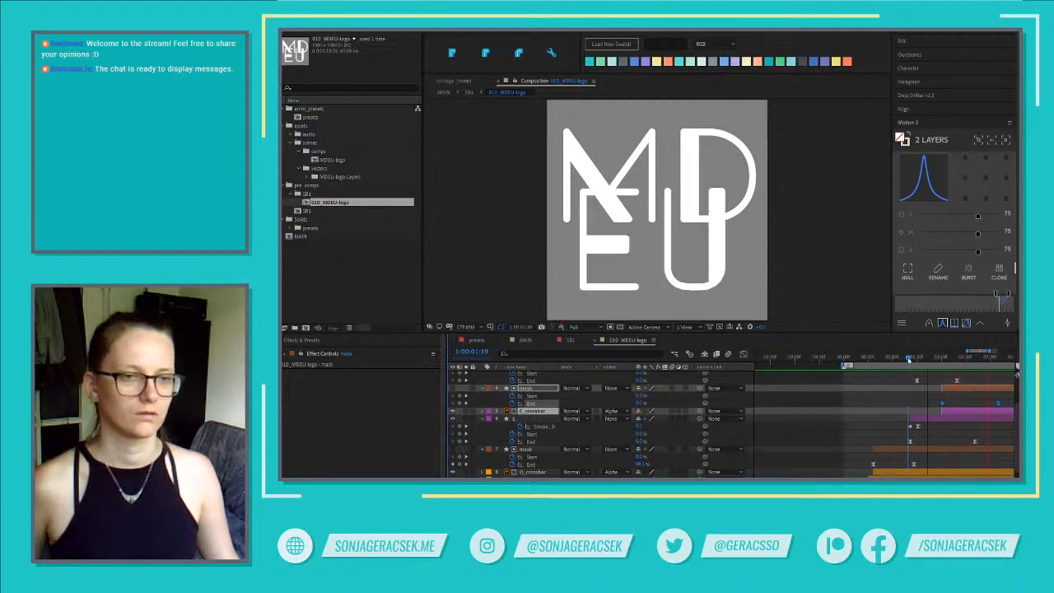
{"action": "left_click_drag", "start_coordinate": [978, 437], "coordinate": [852, 436]}
{"action": "scroll", "coordinate": [902, 445], "scroll_direction": "up", "scroll_amount": 4}
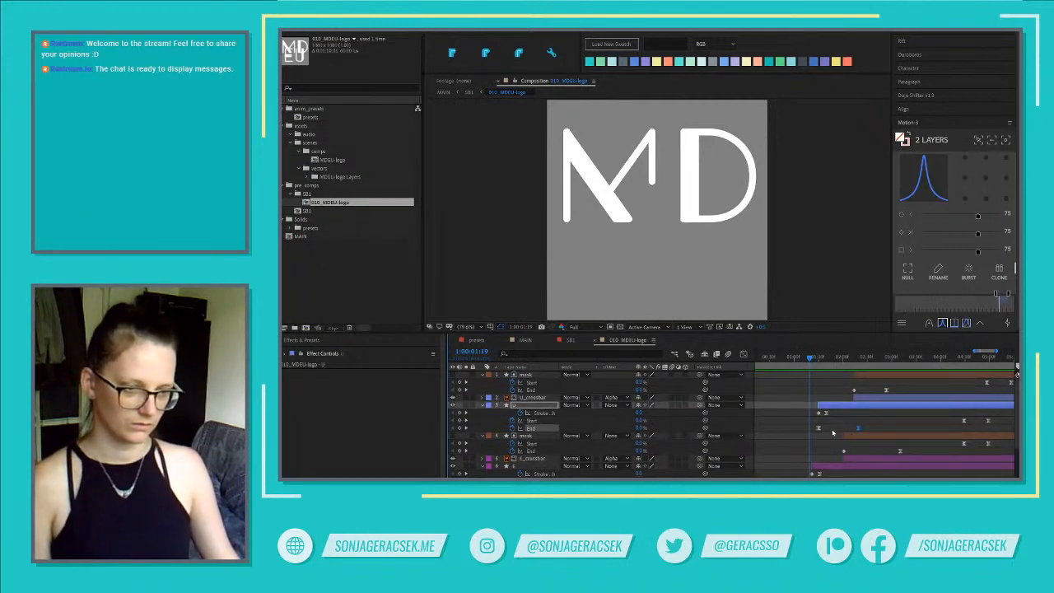
{"action": "left_click", "coordinate": [818, 428]}
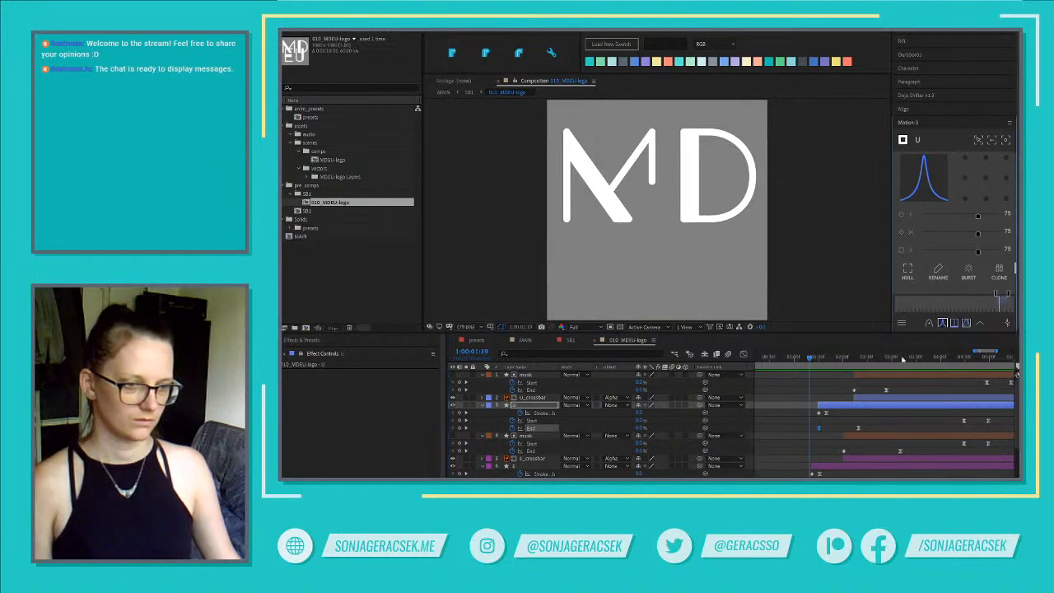
{"action": "left_click_drag", "start_coordinate": [848, 360], "coordinate": [856, 359]}
{"action": "left_click", "coordinate": [885, 390]}
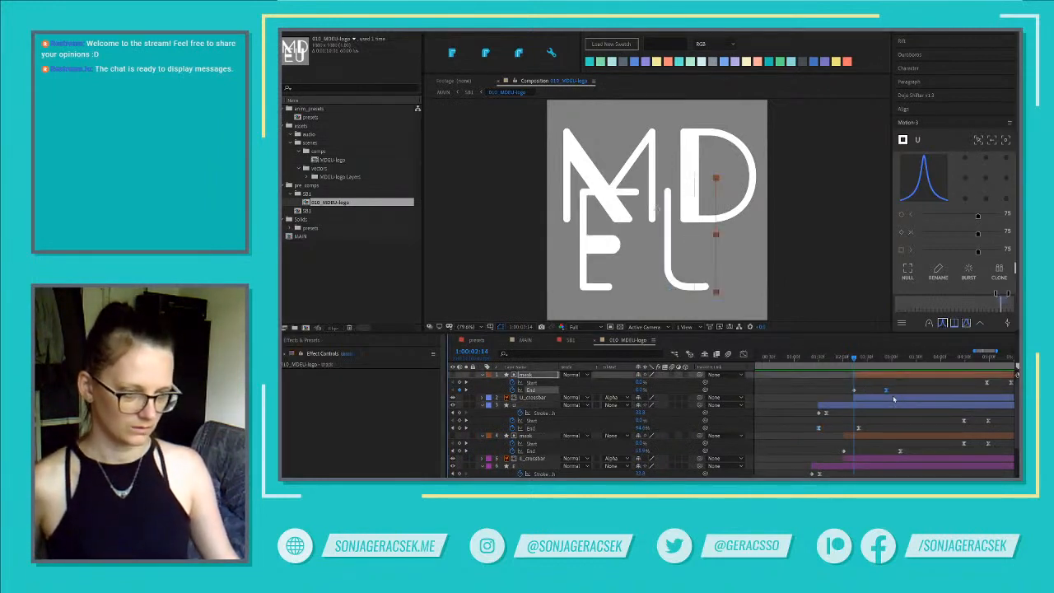
{"action": "key", "text": "alt+shift+Right"}
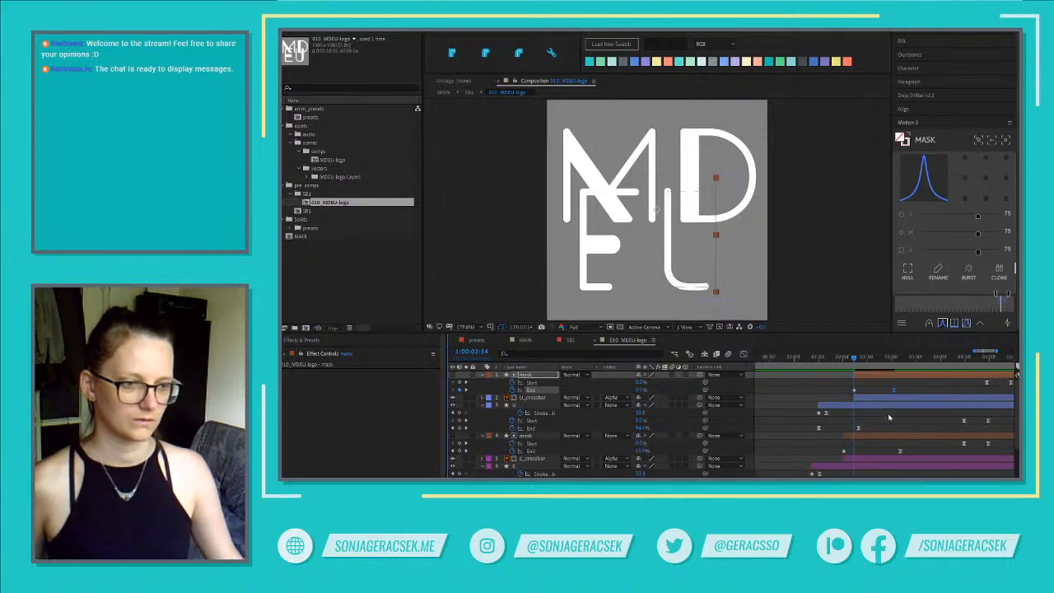
Preview the retimed U crossbar reveal from 1:00:01:33
{"action": "left_click", "coordinate": [821, 360]}
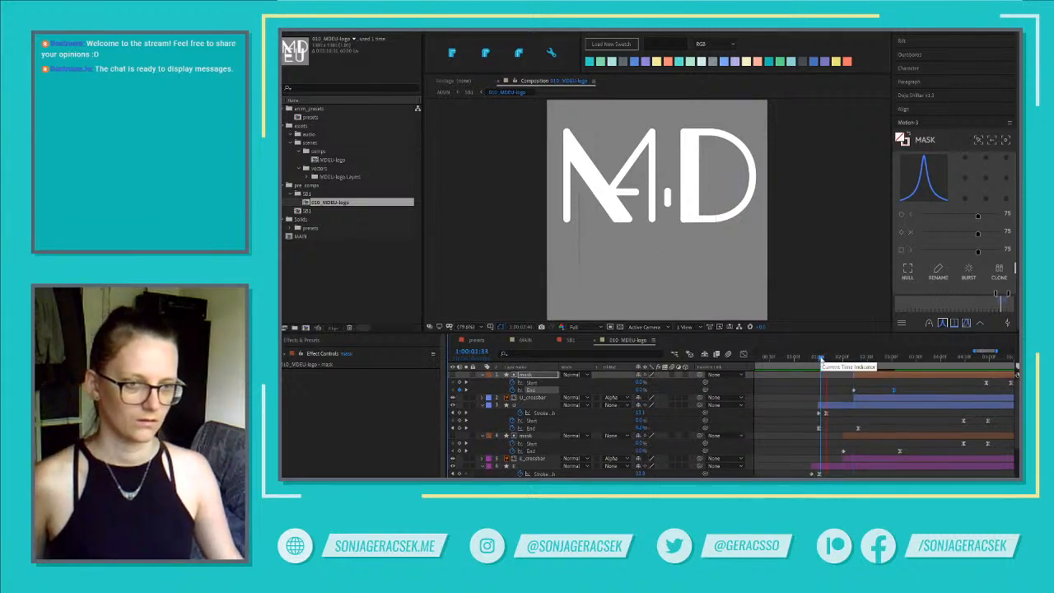
{"action": "key", "text": "space"}
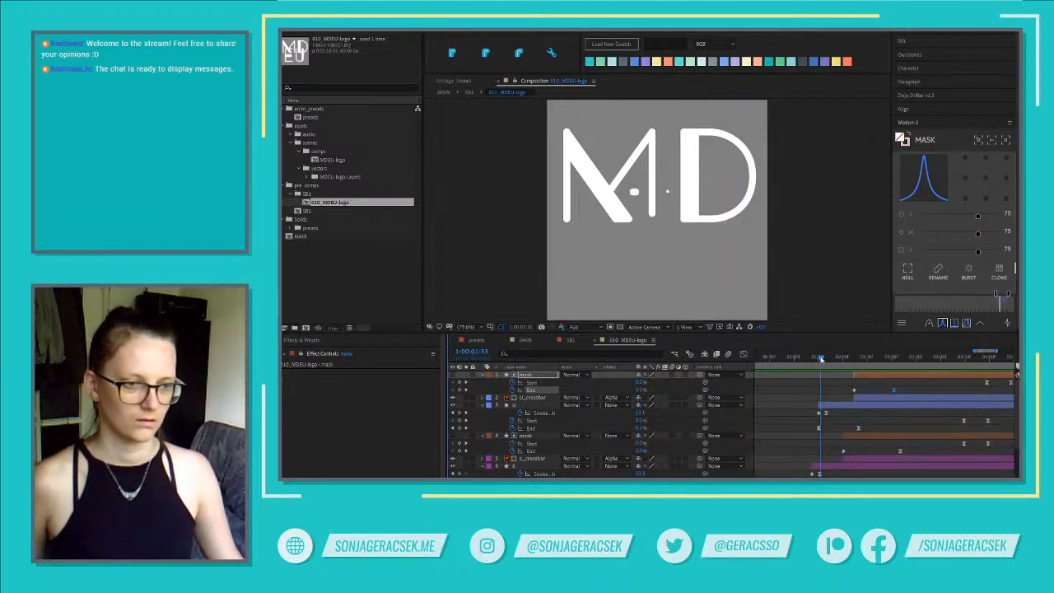
{"action": "key", "text": "space"}
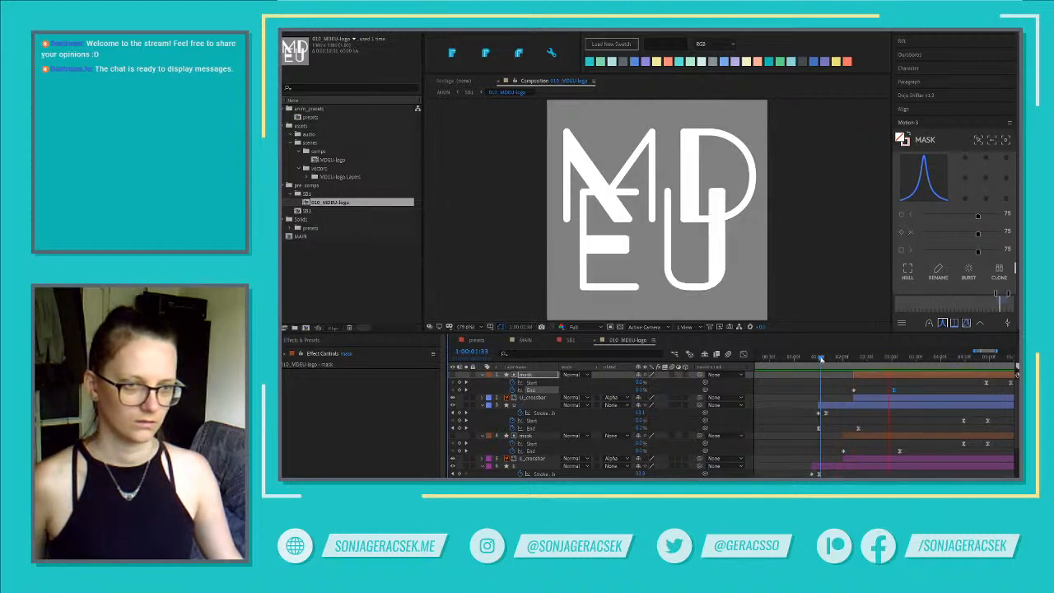
{"action": "key", "text": "space"}
Copy the E layer's Stroke Width keyframes to its exit, reversed in time so they finish at 1:00:04:49
{"action": "left_click_drag", "start_coordinate": [821, 359], "coordinate": [926, 363]}
{"action": "left_click", "coordinate": [543, 413]}
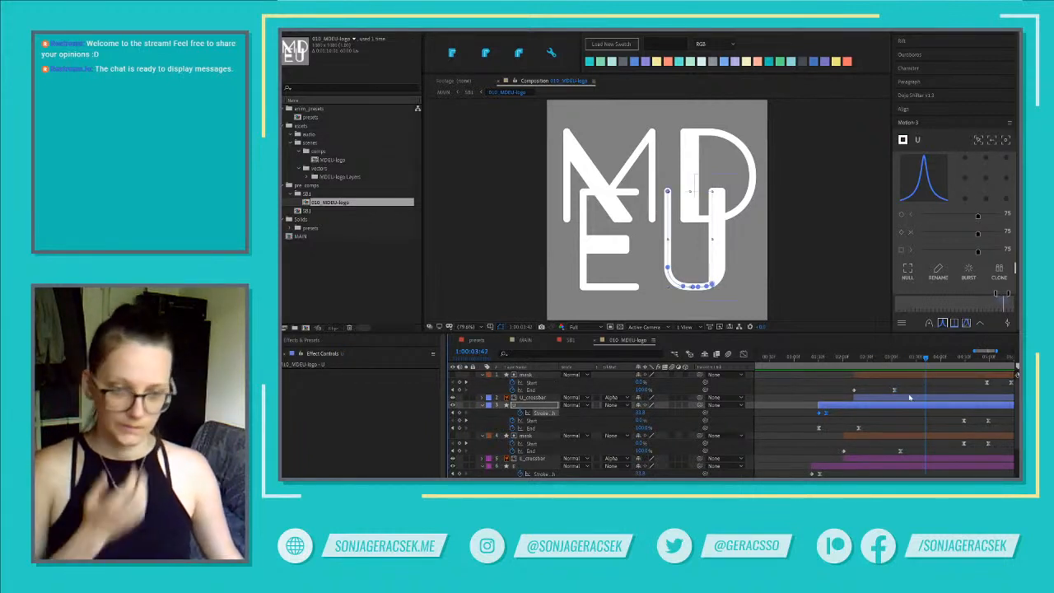
{"action": "left_click_drag", "start_coordinate": [969, 358], "coordinate": [900, 359]}
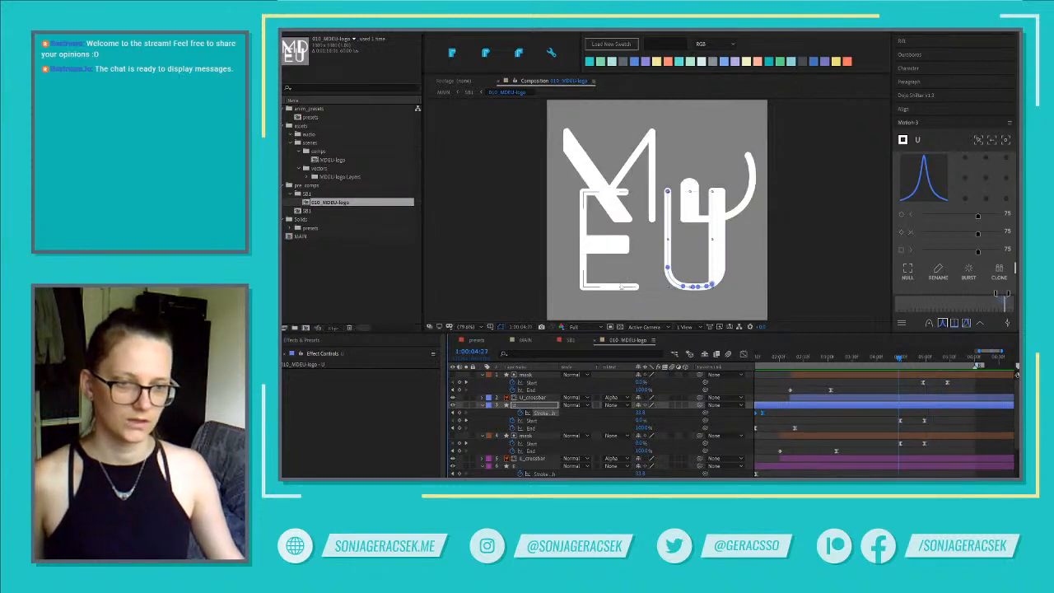
{"action": "scroll", "coordinate": [872, 438], "scroll_direction": "down", "scroll_amount": 3}
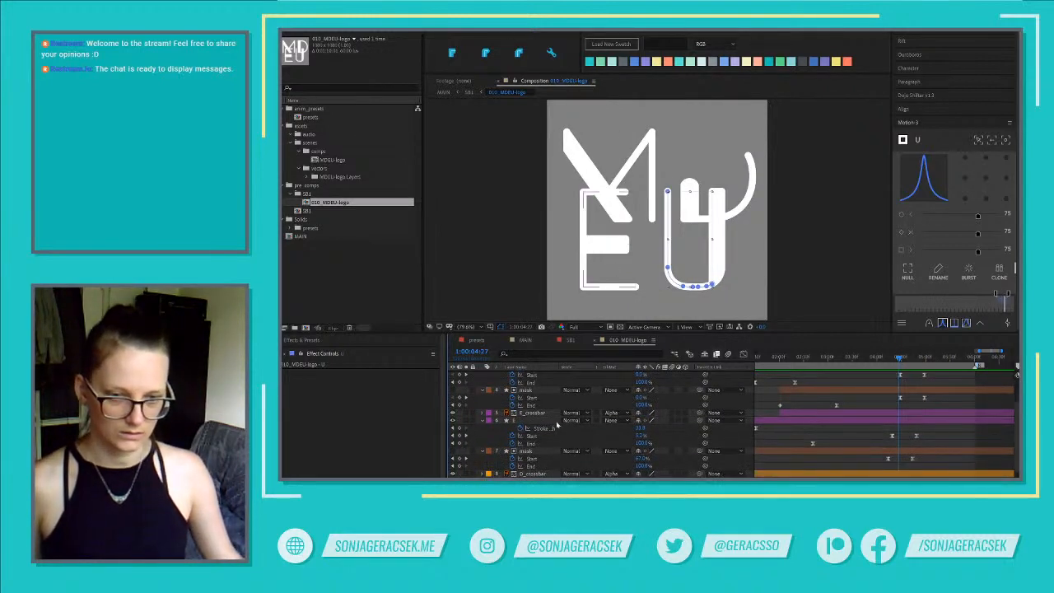
{"action": "left_click", "coordinate": [613, 421]}
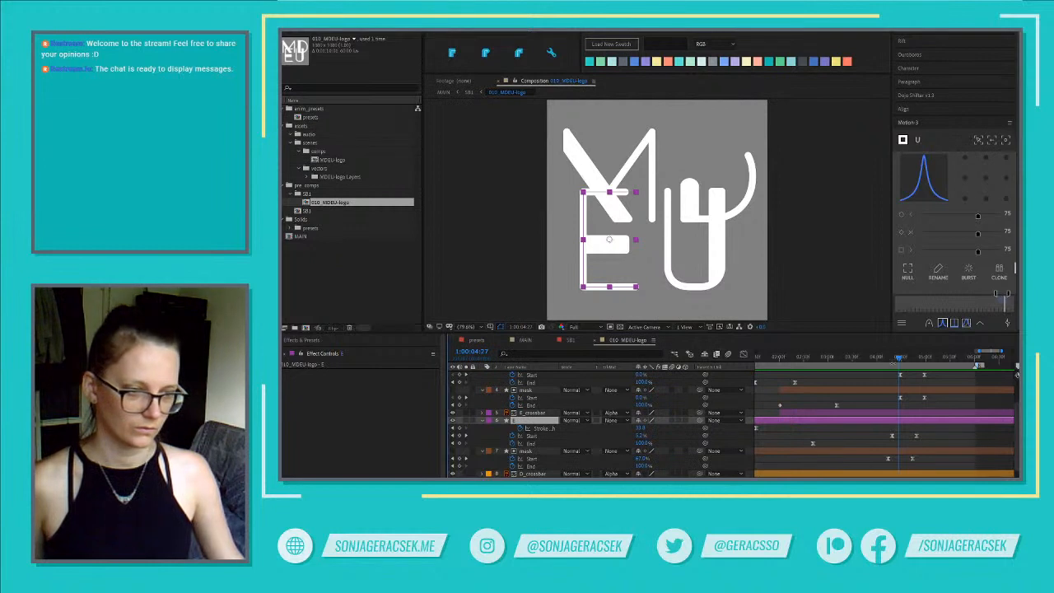
{"action": "left_click", "coordinate": [548, 428]}
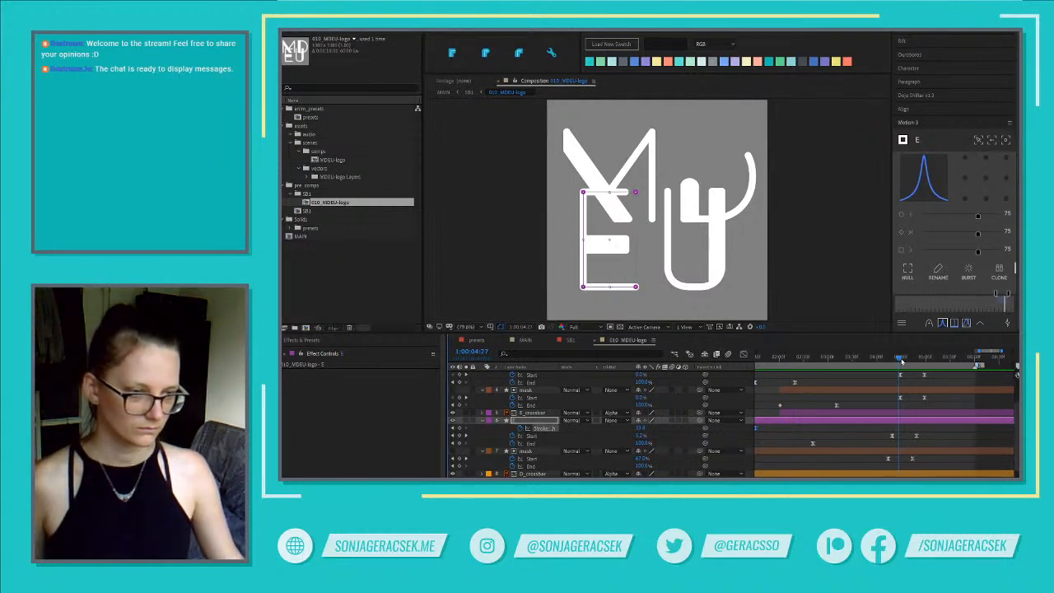
{"action": "left_click_drag", "start_coordinate": [902, 360], "coordinate": [916, 357]}
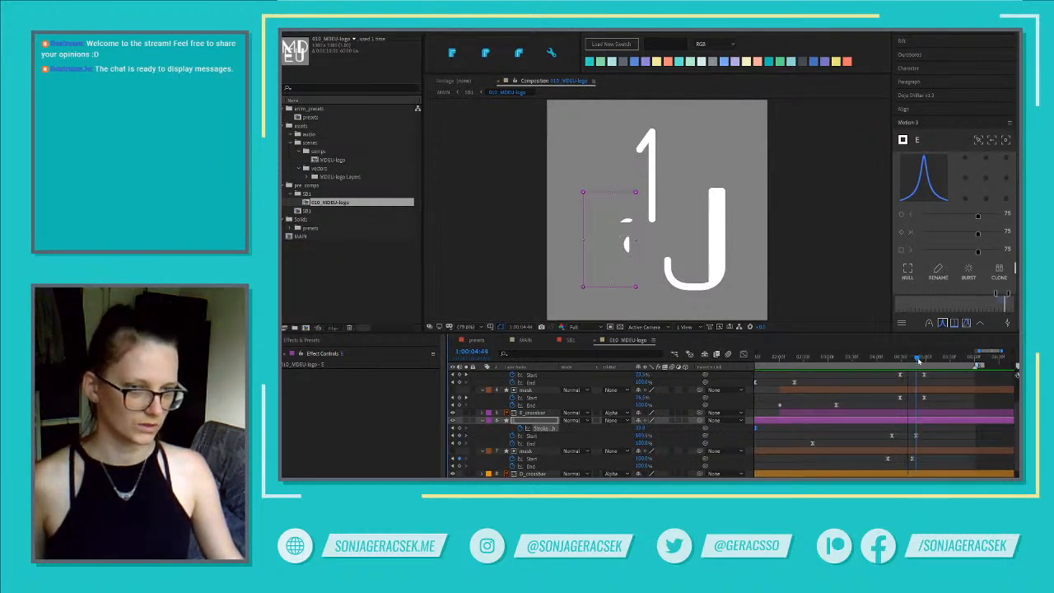
{"action": "right_click", "coordinate": [925, 429]}
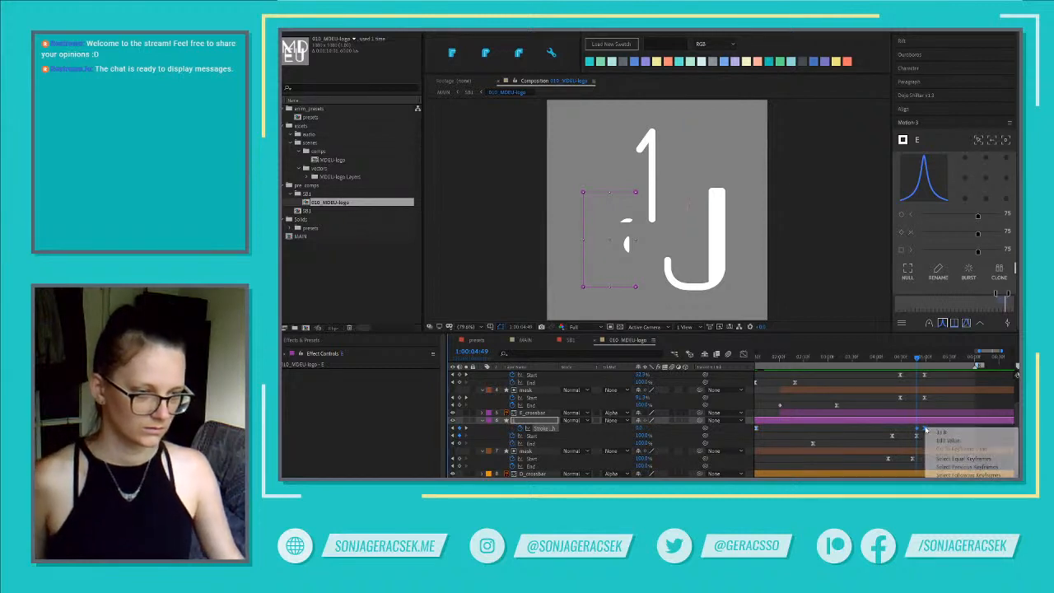
{"action": "left_click", "coordinate": [963, 485]}
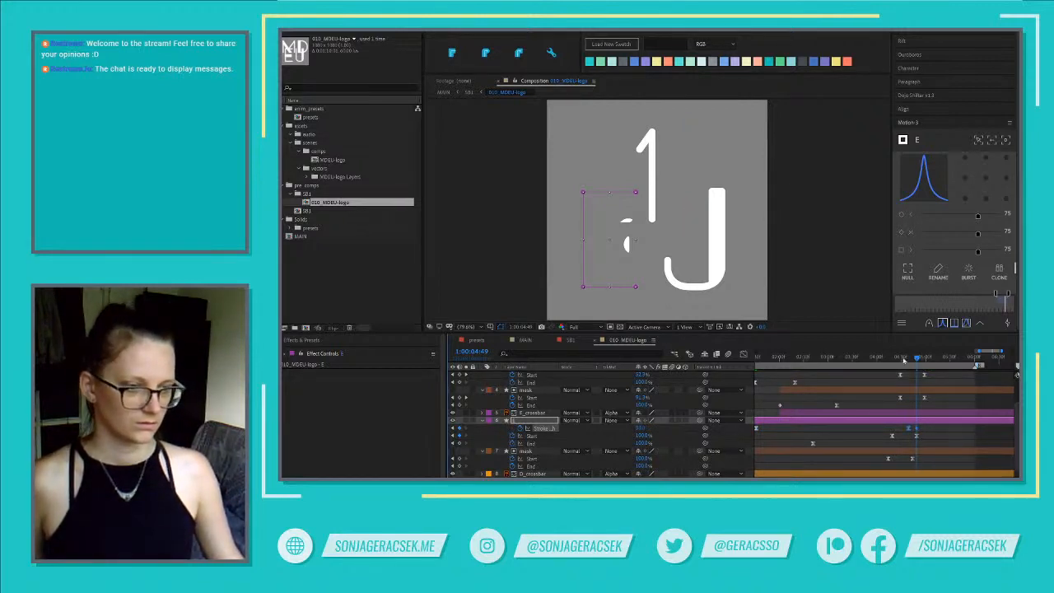
Apply the Motion easing of 75 to the E layer's two Start keyframes and preview the exit from 1:00:04:09
{"action": "left_click_drag", "start_coordinate": [904, 360], "coordinate": [911, 358]}
{"action": "left_click_drag", "start_coordinate": [924, 445], "coordinate": [886, 433]}
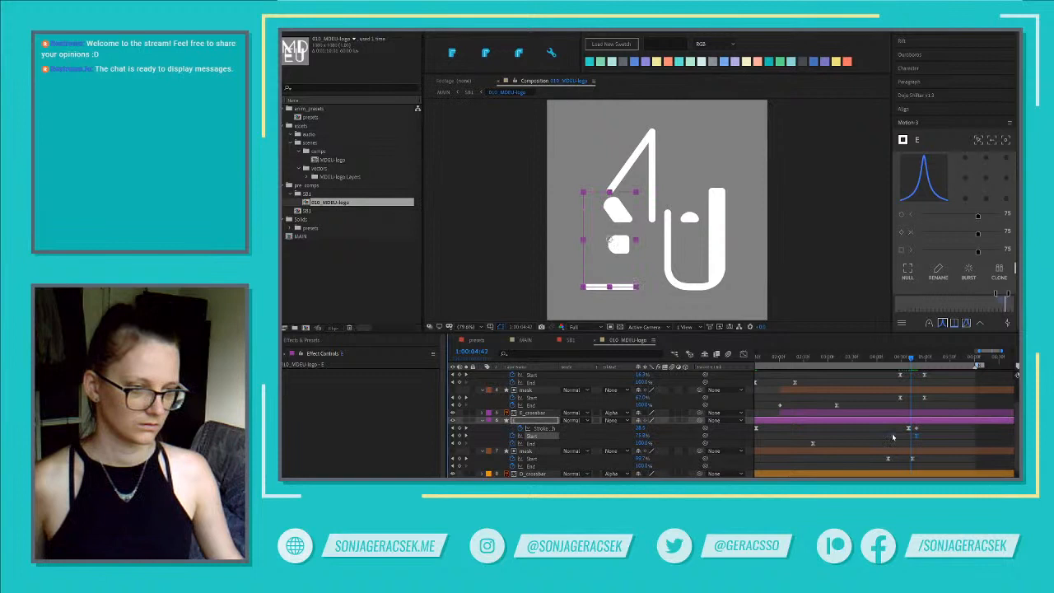
{"action": "left_click", "coordinate": [942, 323]}
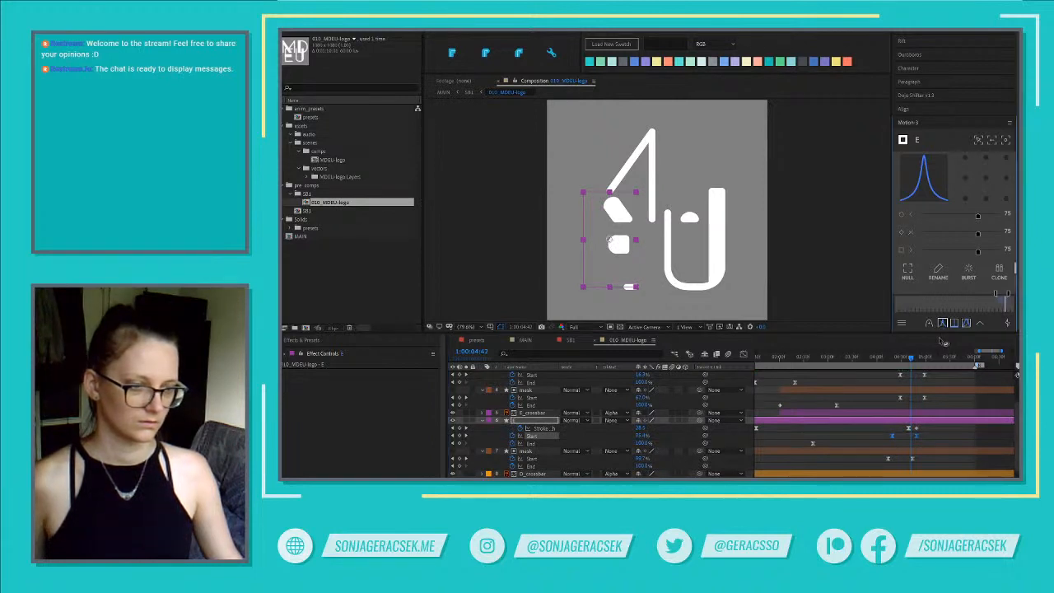
{"action": "left_click_drag", "start_coordinate": [870, 440], "coordinate": [911, 478]}
{"action": "key", "text": "ctrl+z"}
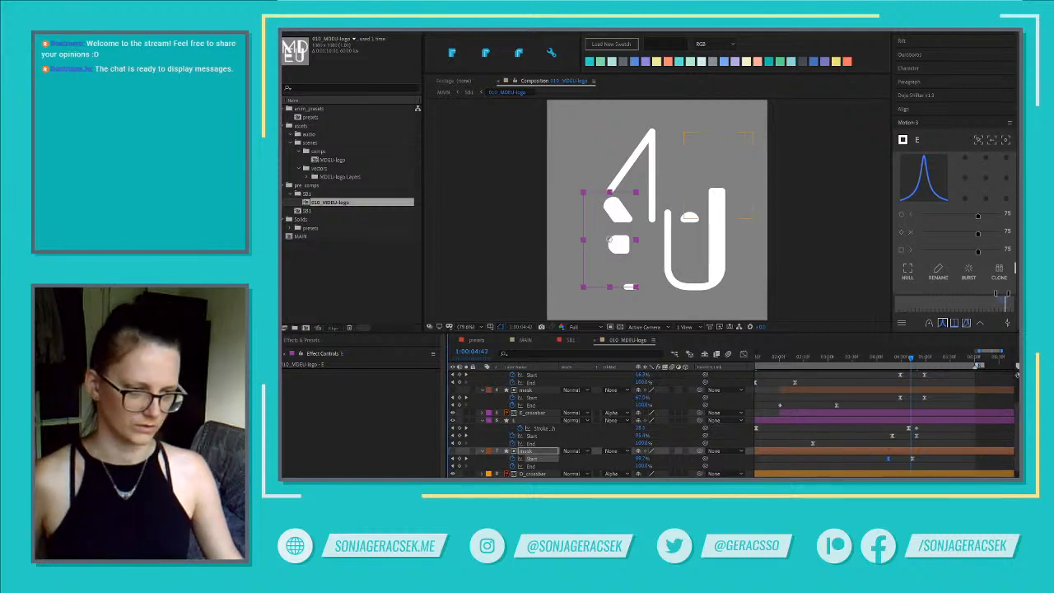
{"action": "left_click", "coordinate": [884, 363]}
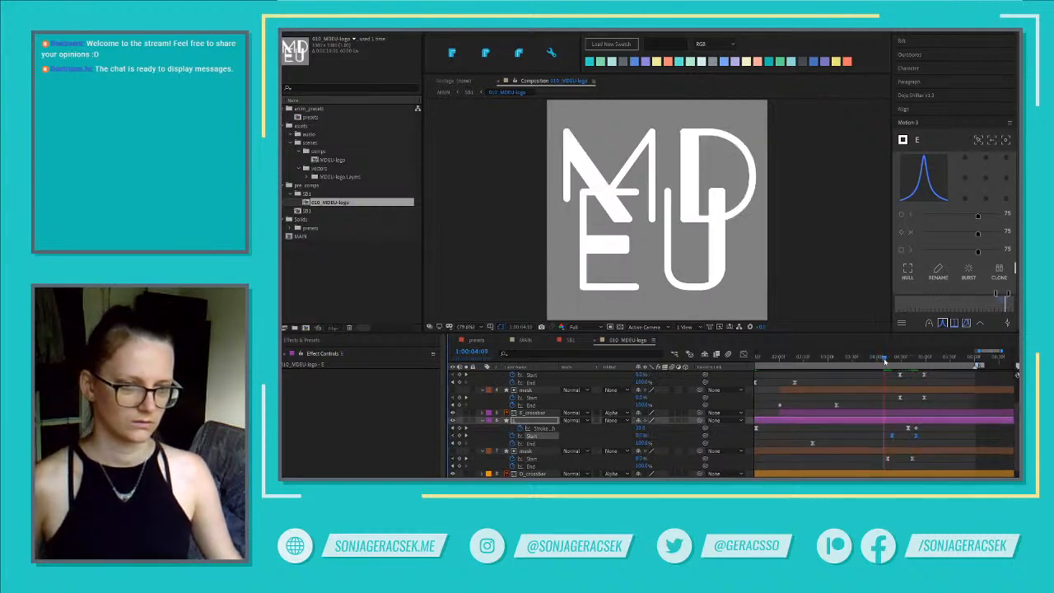
{"action": "key", "text": "space"}
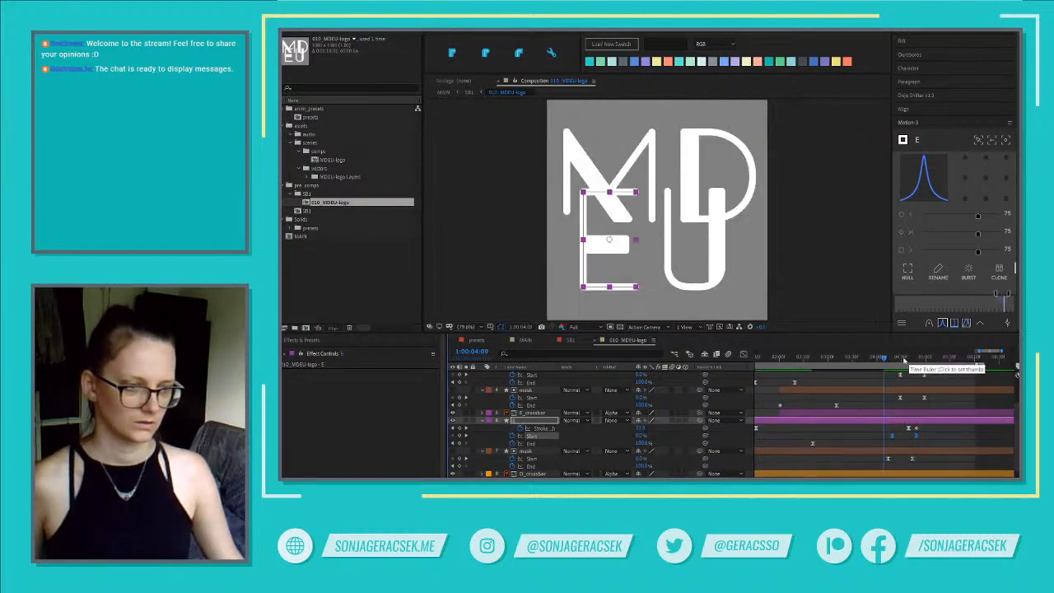
Move the first of the E layer's two exit Stroke Width keyframes to 1:00:04:46
{"action": "left_click_drag", "start_coordinate": [905, 359], "coordinate": [915, 359]}
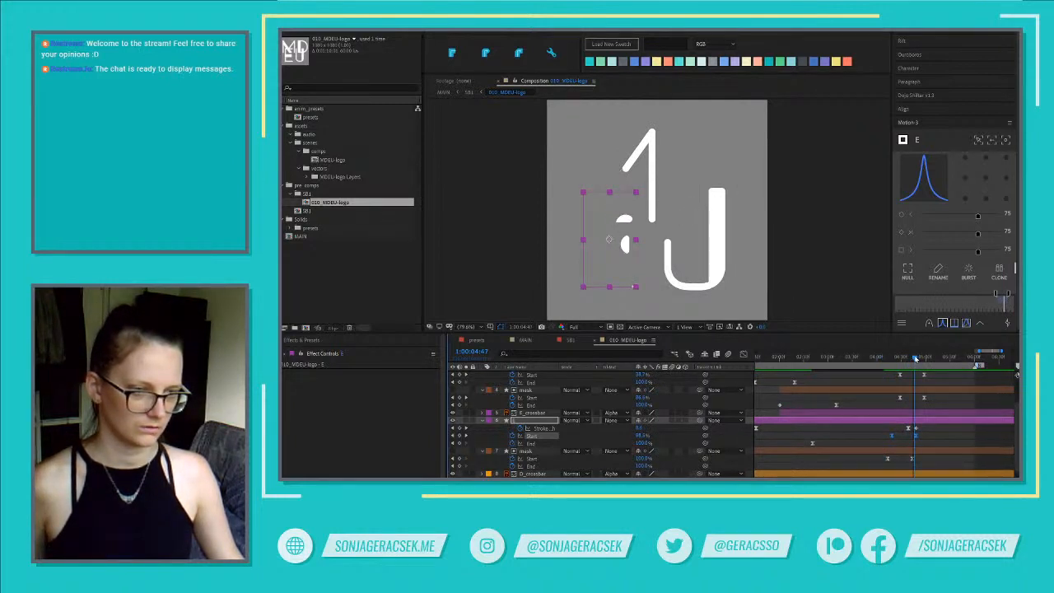
{"action": "left_click", "coordinate": [909, 429]}
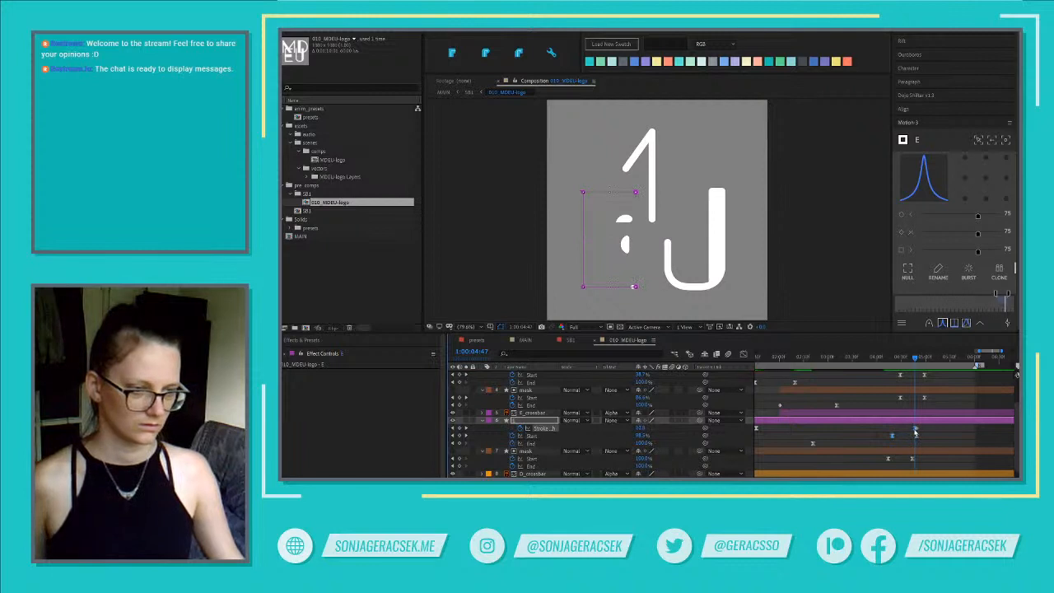
{"action": "left_click_drag", "start_coordinate": [915, 431], "coordinate": [915, 431]}
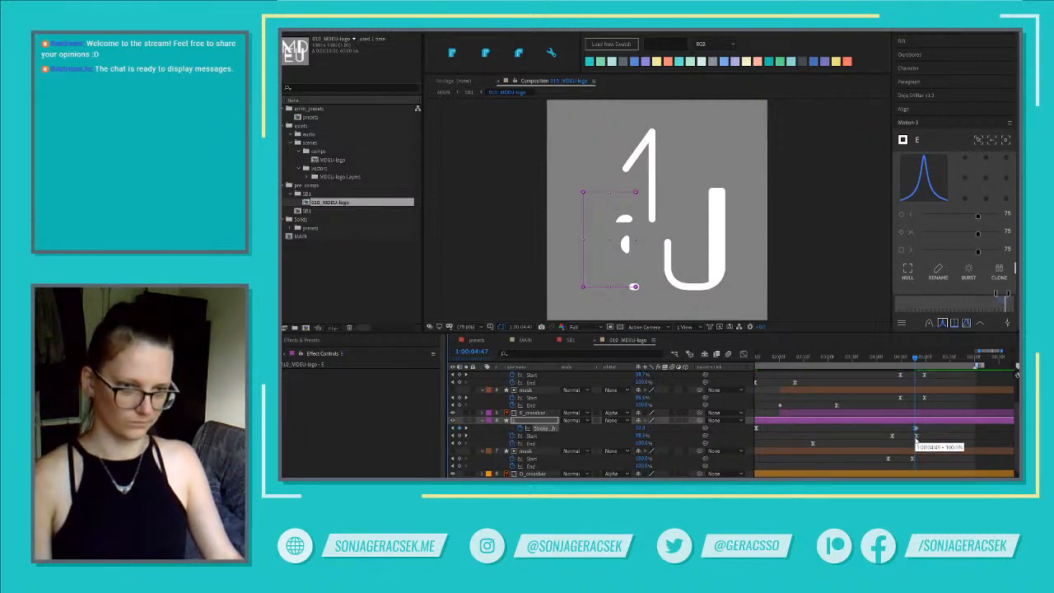
{"action": "scroll", "coordinate": [921, 435], "scroll_direction": "up", "scroll_amount": 3}
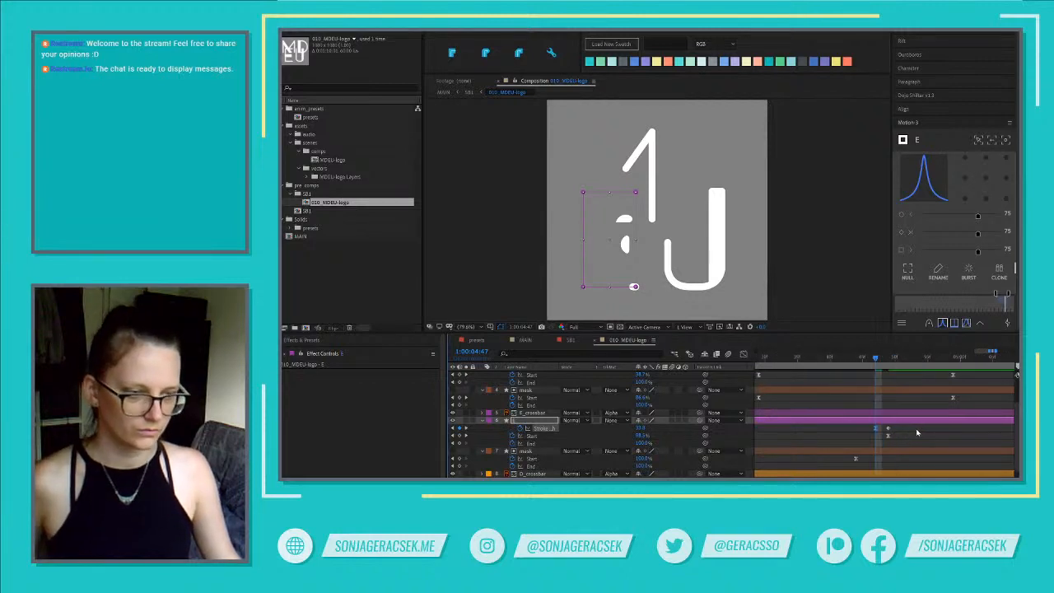
{"action": "key", "text": "Page_Down"}
{"action": "key", "text": "Page_Down"}
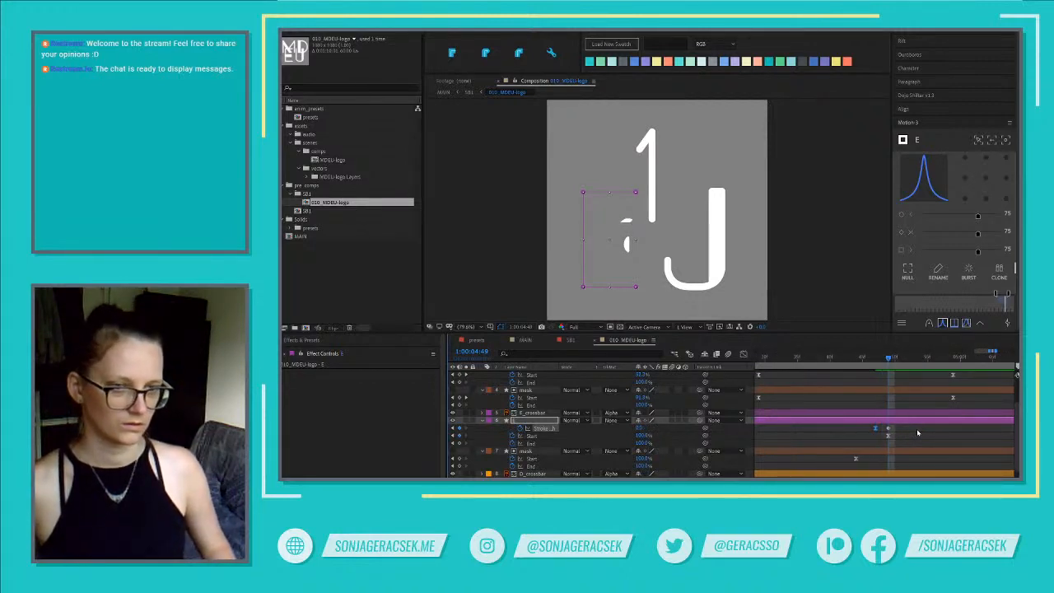
{"action": "key", "text": "Page_Up"}
{"action": "key", "text": "Page_Up"}
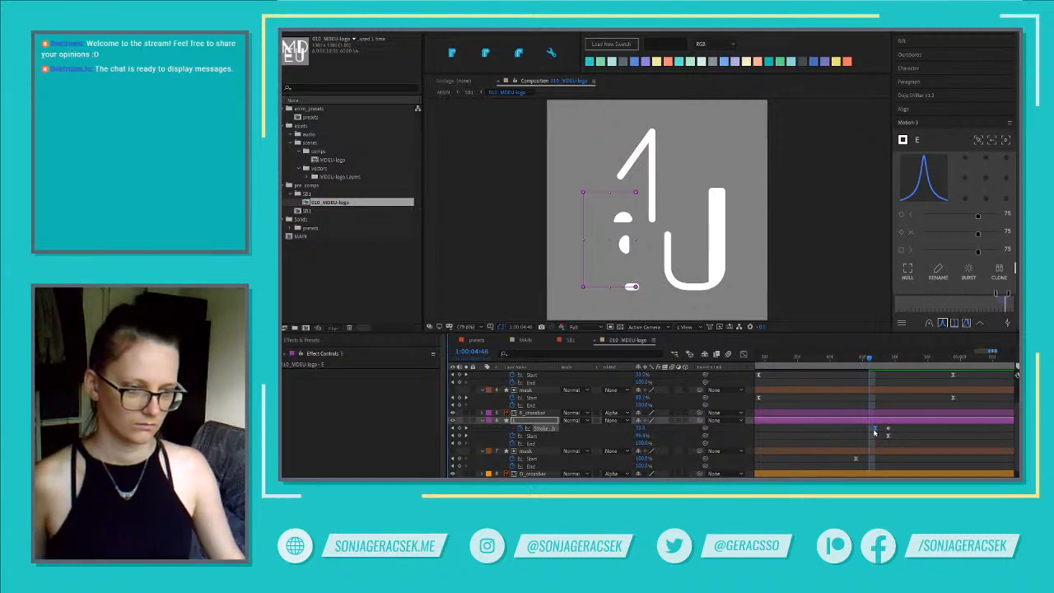
{"action": "left_click_drag", "start_coordinate": [874, 430], "coordinate": [869, 430]}
Deselect the keyframes and preview the logo's exit animation
{"action": "left_click", "coordinate": [947, 434]}
{"action": "key", "text": "space"}
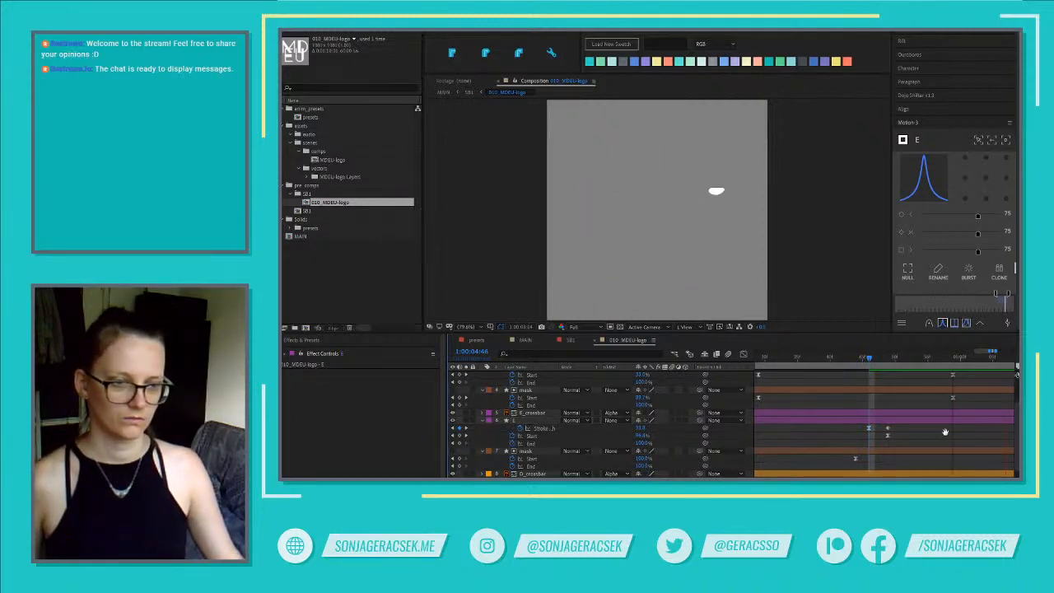
{"action": "key", "text": "space"}
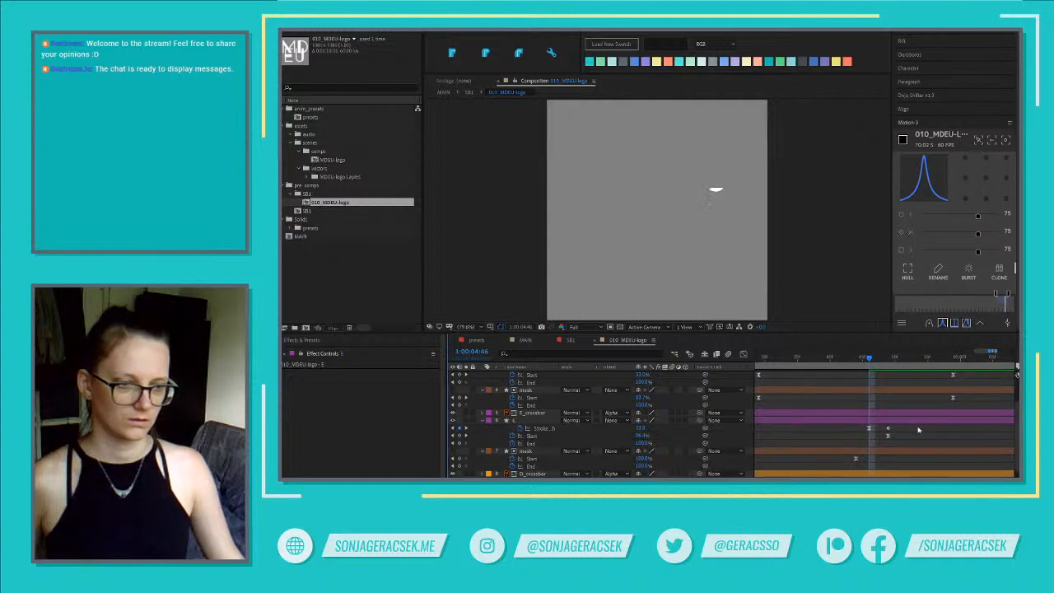
{"action": "key", "text": "space"}
Copy the E layer's exit Stroke Width keyframes onto the M_L layer at 1:00:04:46, and return the playhead to 1:00:04:21
{"action": "scroll", "coordinate": [918, 434], "scroll_direction": "down", "scroll_amount": 3}
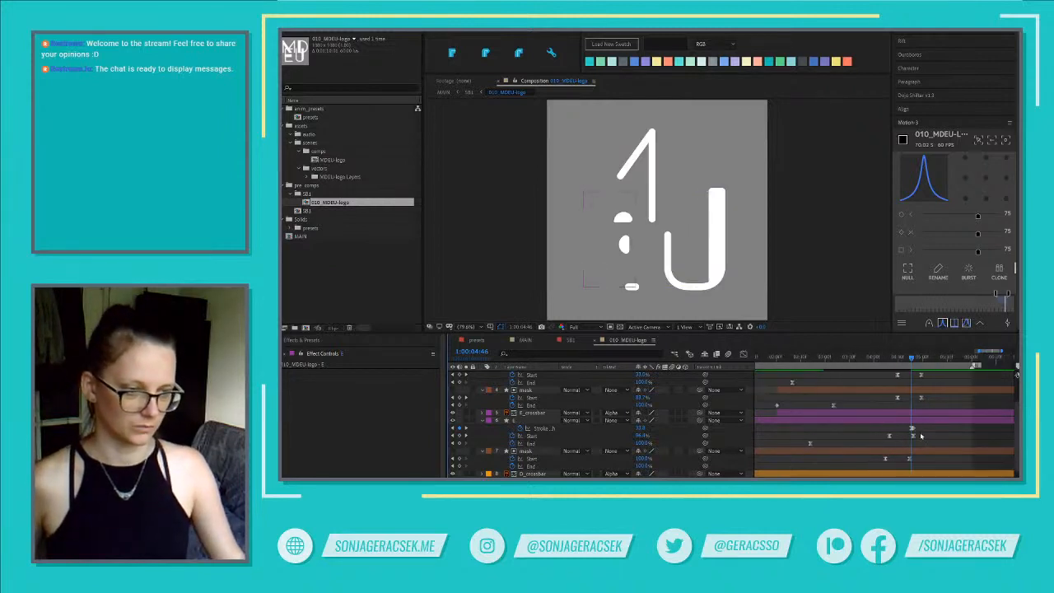
{"action": "left_click", "coordinate": [913, 429]}
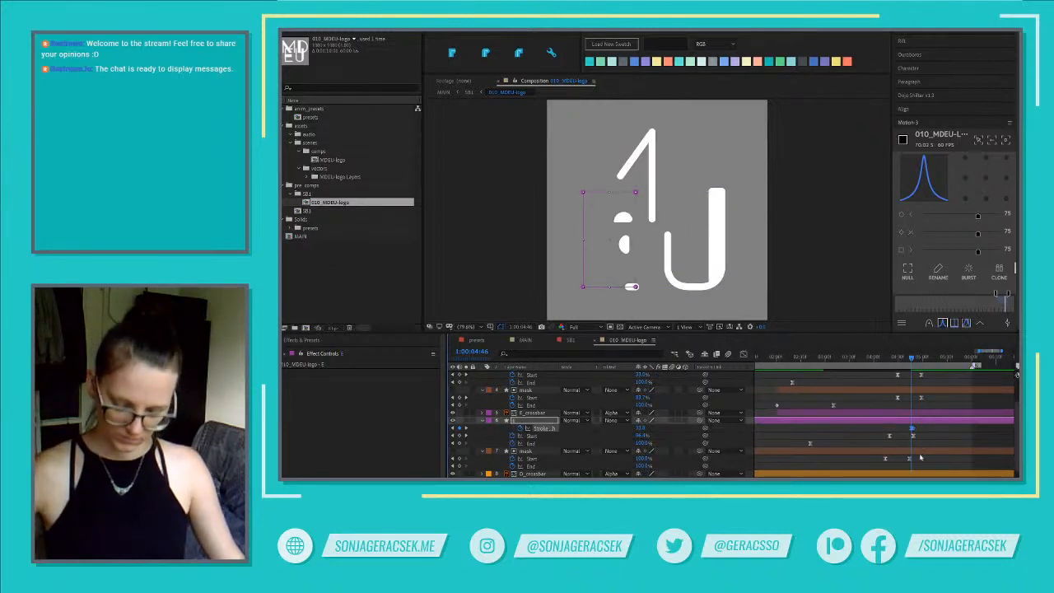
{"action": "scroll", "coordinate": [926, 448], "scroll_direction": "down", "scroll_amount": 3}
{"action": "scroll", "coordinate": [929, 468], "scroll_direction": "down", "scroll_amount": 3}
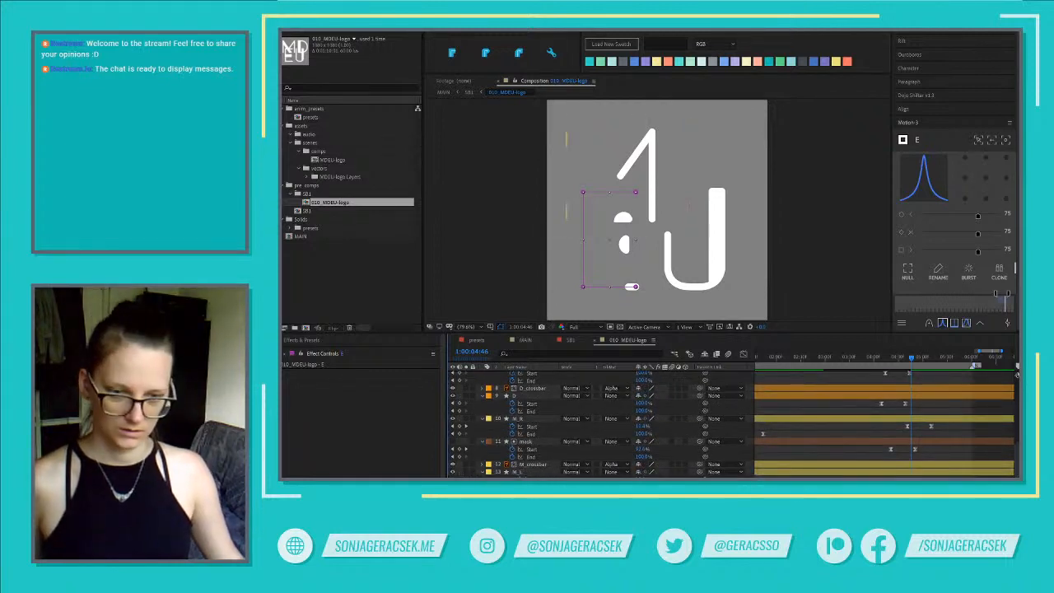
{"action": "left_click", "coordinate": [527, 473]}
{"action": "key", "text": "ctrl+v"}
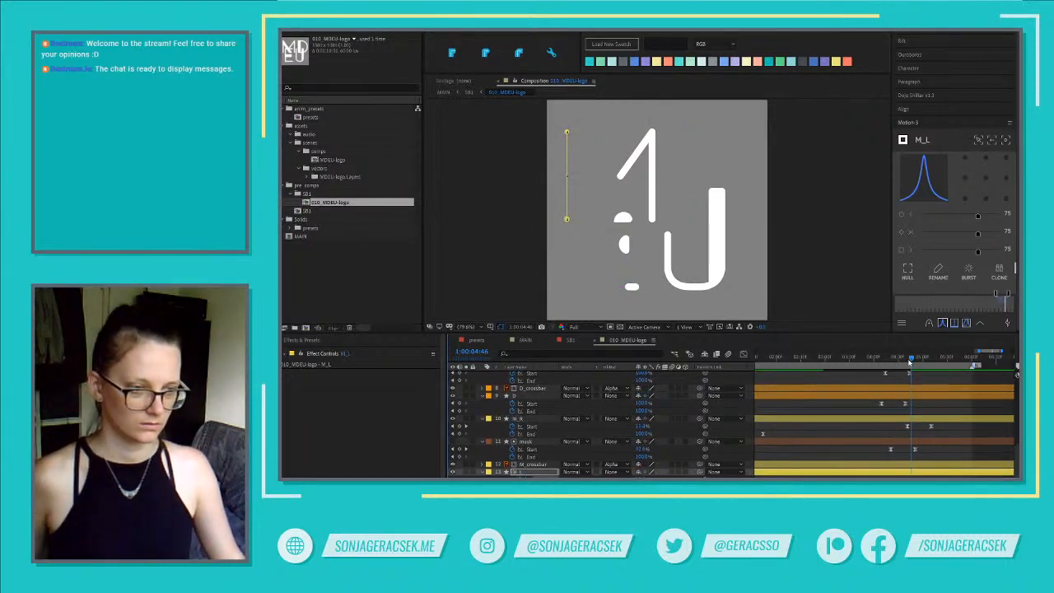
{"action": "left_click_drag", "start_coordinate": [909, 362], "coordinate": [890, 363]}
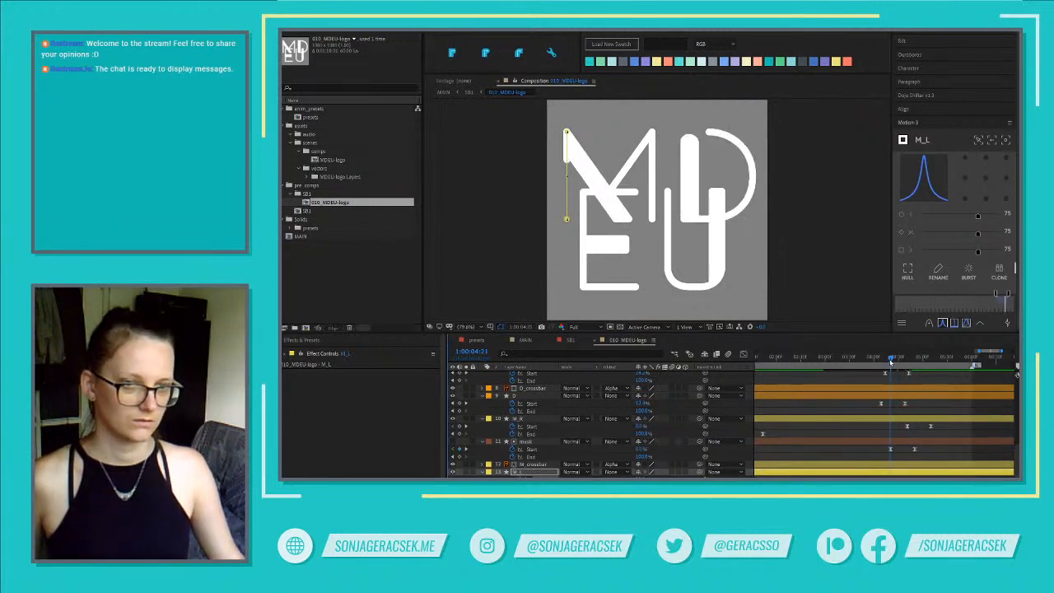
Add the copied exit Stroke Width keyframes to the M_R layer's stroke at 1:00:05:06
{"action": "left_click", "coordinate": [935, 445]}
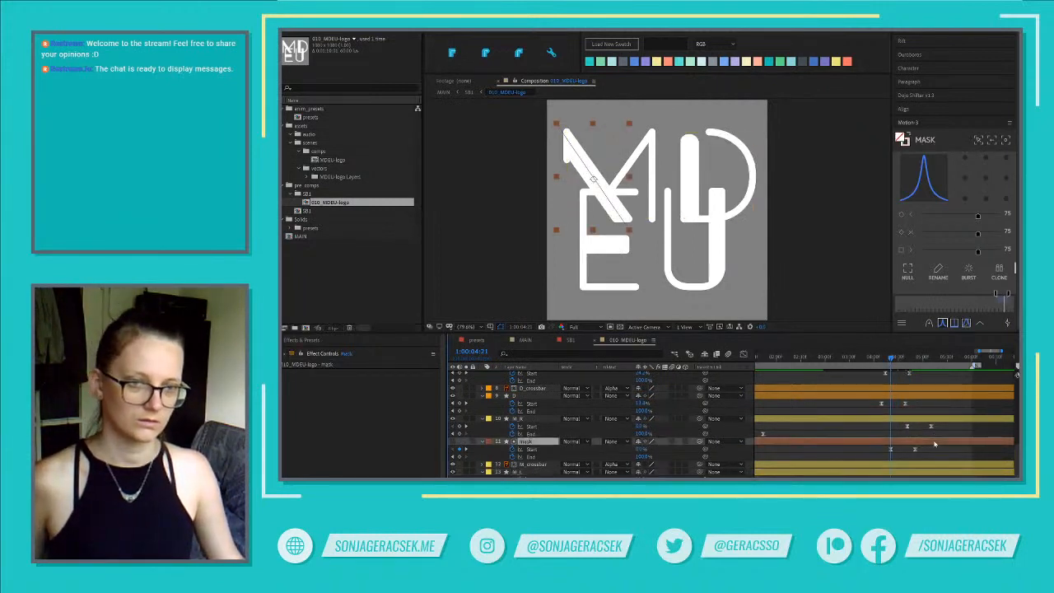
{"action": "left_click", "coordinate": [931, 423]}
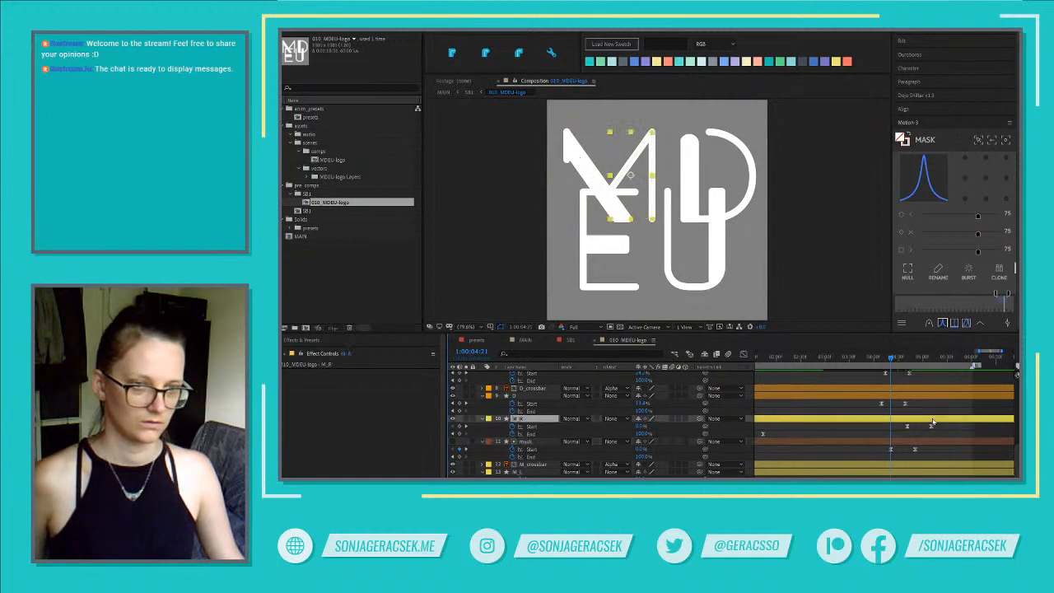
{"action": "left_click", "coordinate": [930, 359]}
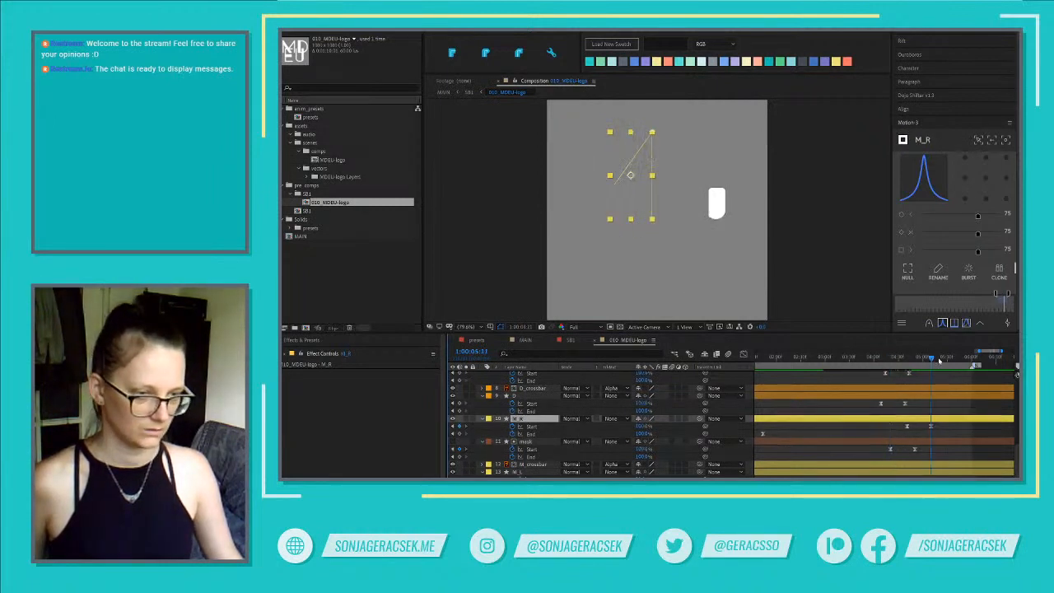
{"action": "key", "text": "u"}
{"action": "key", "text": "u"}
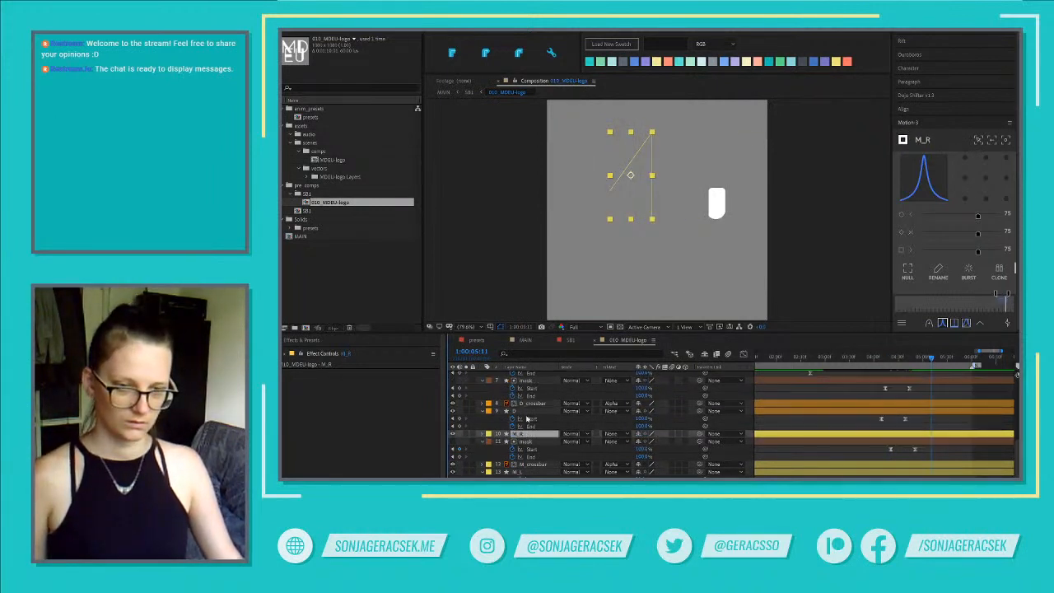
{"action": "left_click", "coordinate": [530, 464]}
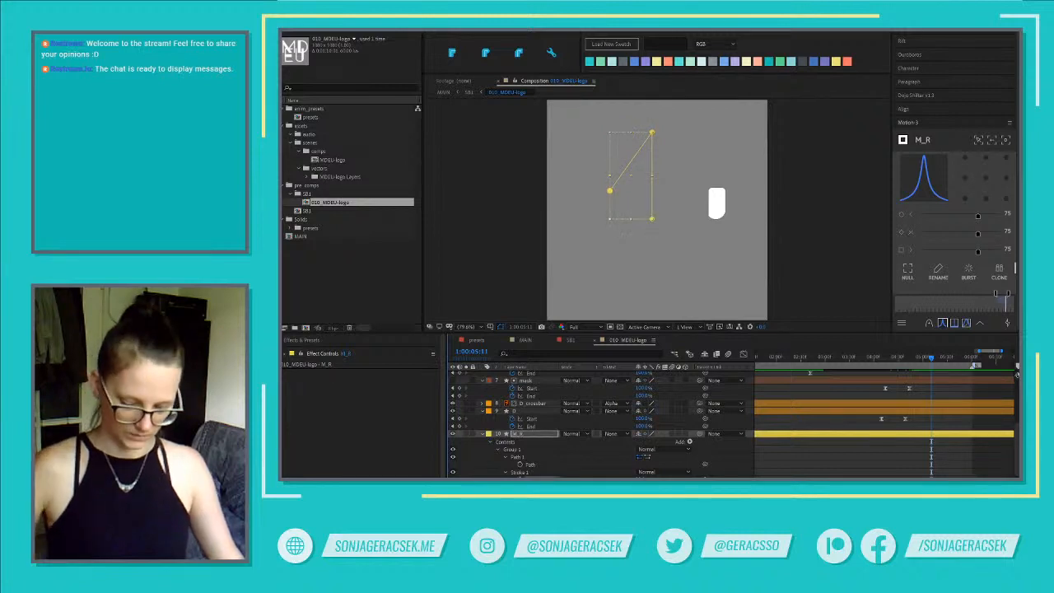
{"action": "key", "text": "="}
{"action": "key", "text": "="}
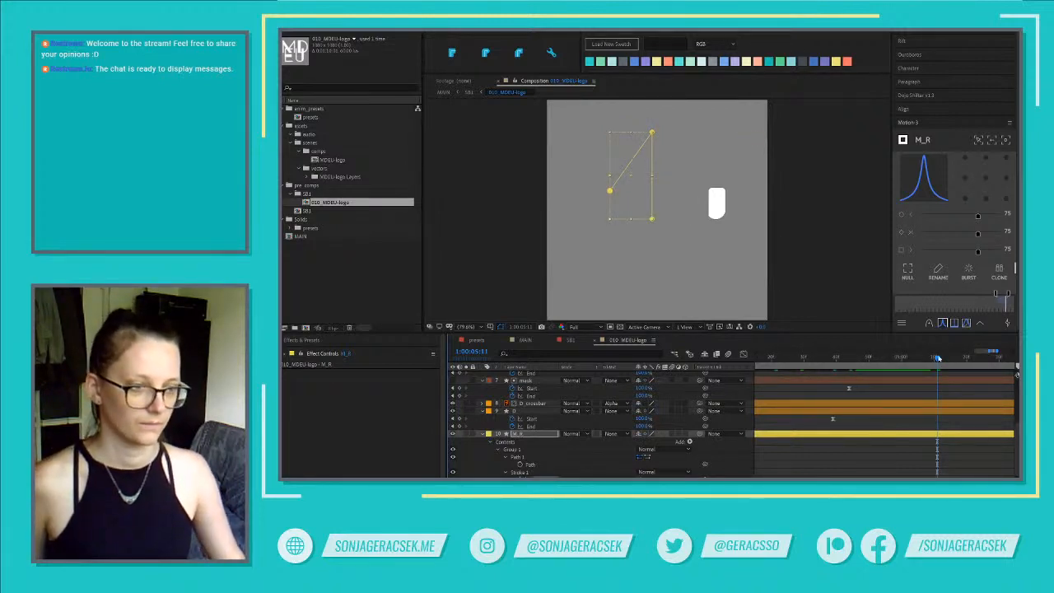
{"action": "left_click_drag", "start_coordinate": [935, 360], "coordinate": [920, 360]}
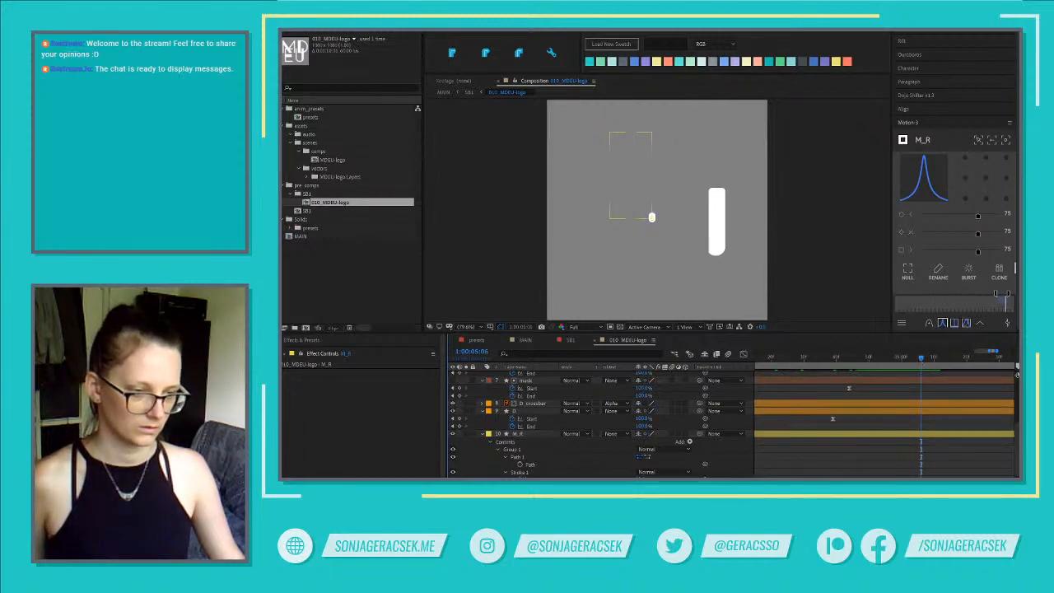
{"action": "key", "text": "minus"}
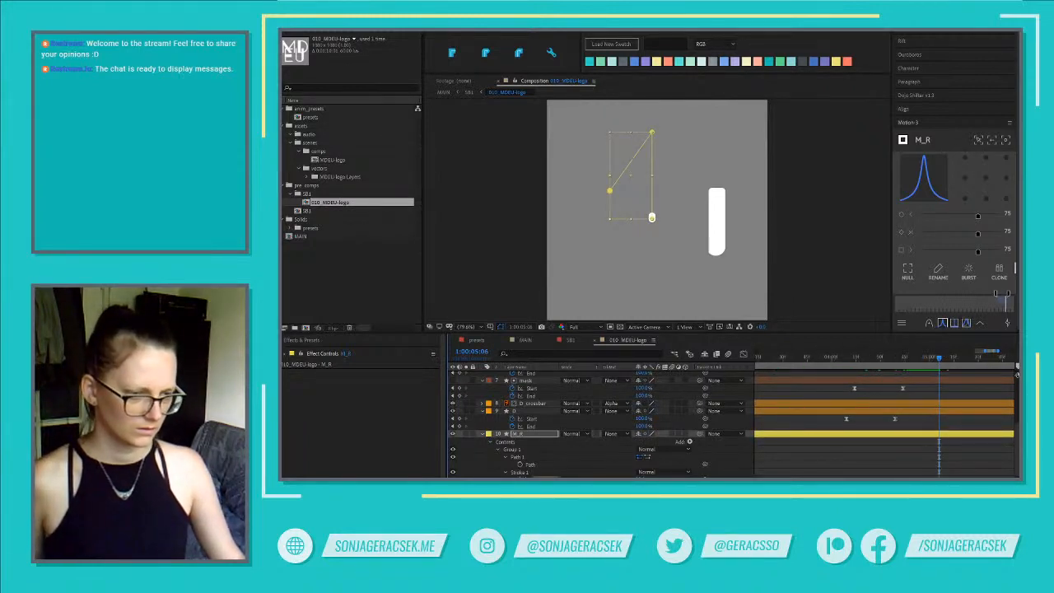
Check an exit Start keyframe's velocity and apply the Motion easing of 75 to the exit Start keyframes of E, D and the D_crossbar mask
{"action": "right_click", "coordinate": [947, 414]}
{"action": "left_click", "coordinate": [980, 515]}
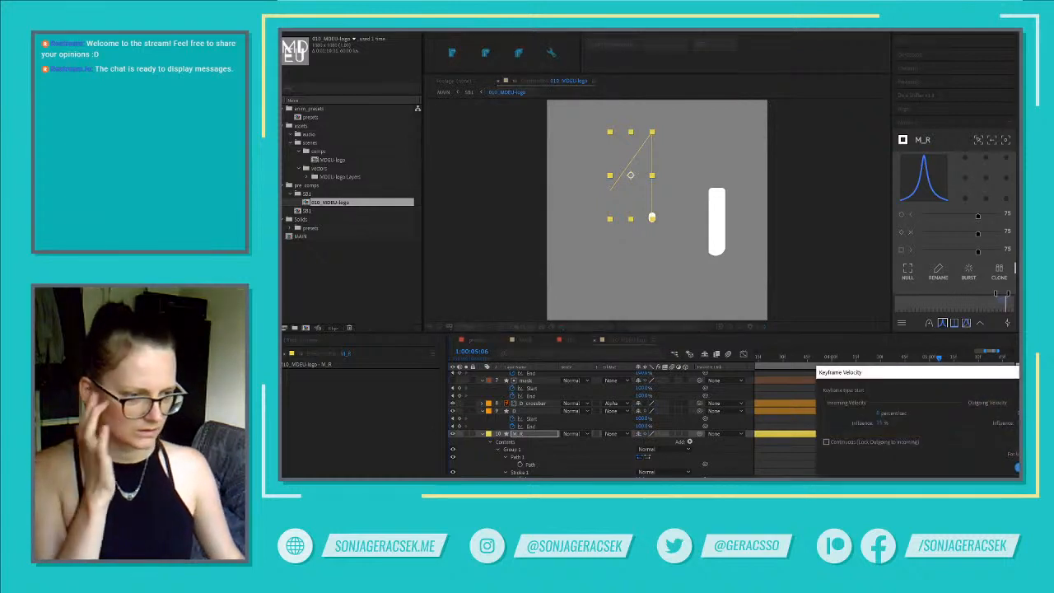
{"action": "key", "text": "Return"}
{"action": "scroll", "coordinate": [930, 454], "scroll_direction": "up", "scroll_amount": 2}
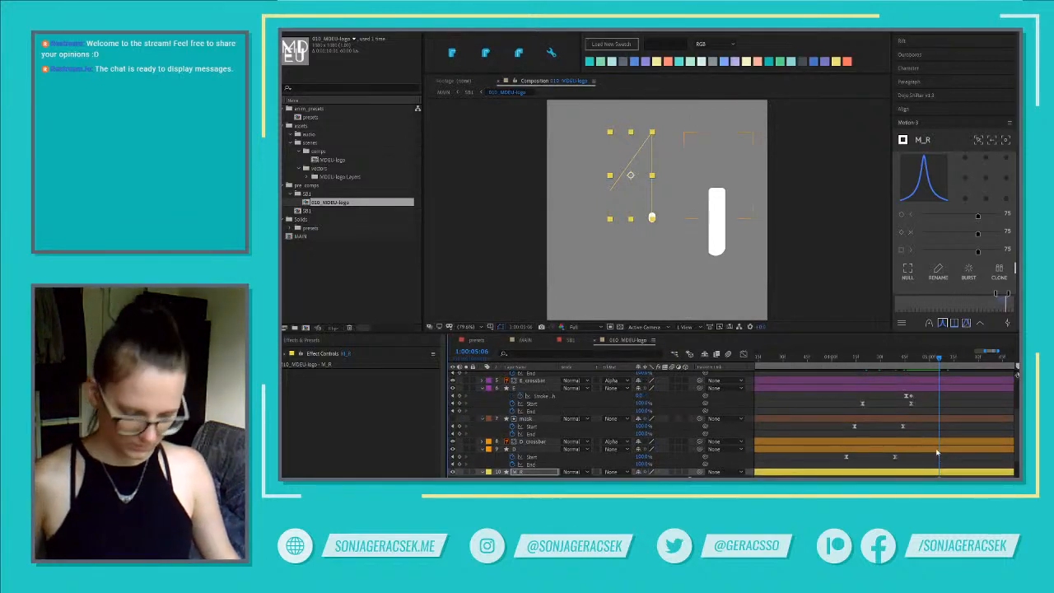
{"action": "left_click_drag", "start_coordinate": [921, 404], "coordinate": [839, 471]}
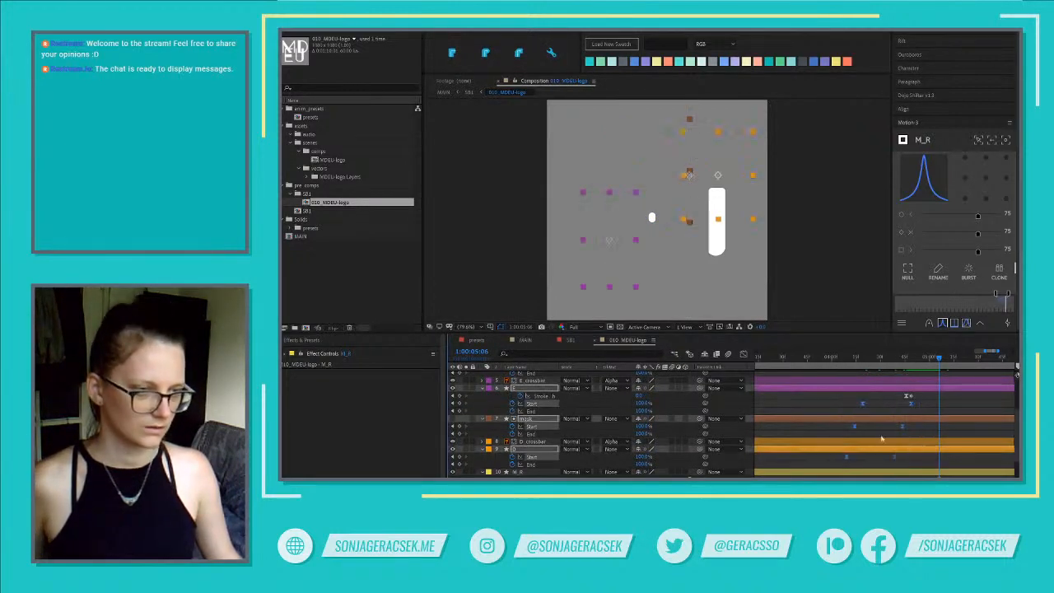
{"action": "left_click", "coordinate": [942, 324]}
Try the Motion easing of 75 on the exit Start keyframes of U and the U_crossbar and E_crossbar masks, and undo it
{"action": "scroll", "coordinate": [937, 427], "scroll_direction": "up", "scroll_amount": 4}
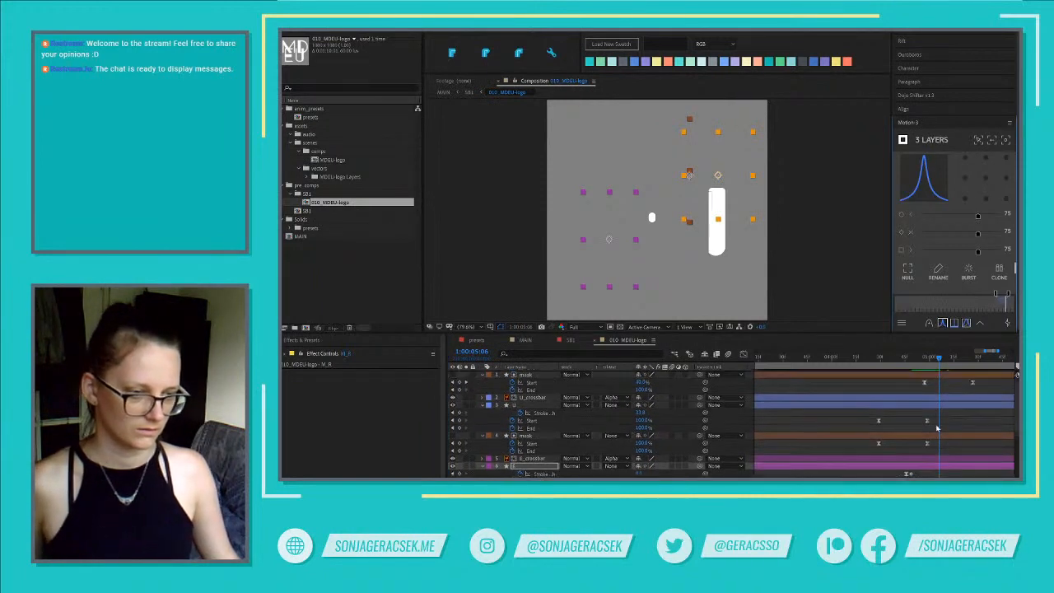
{"action": "left_click_drag", "start_coordinate": [862, 462], "coordinate": [941, 418]}
{"action": "left_click", "coordinate": [942, 324]}
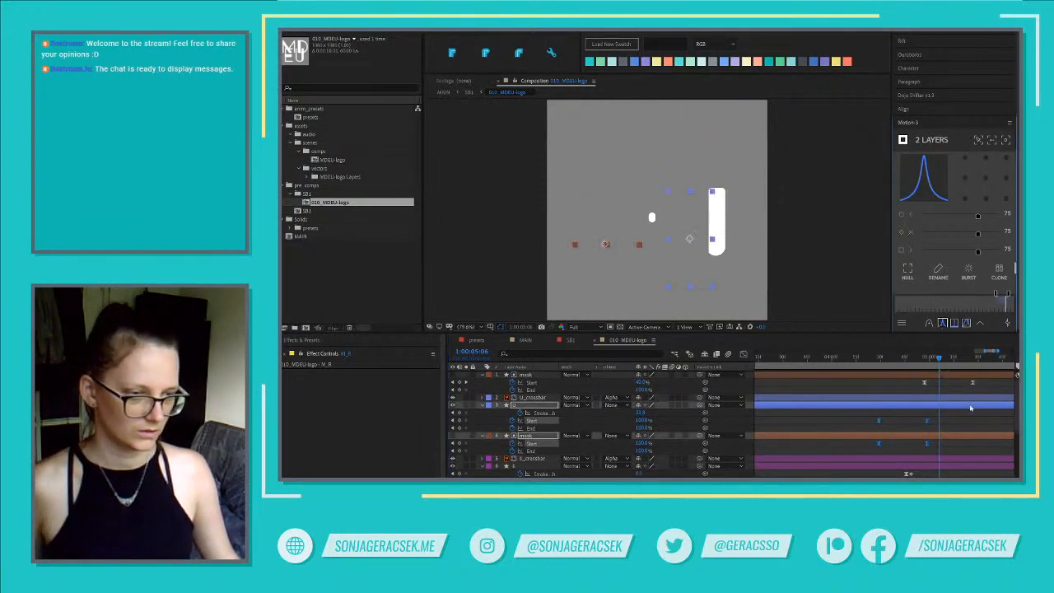
{"action": "left_click_drag", "start_coordinate": [988, 383], "coordinate": [899, 390]}
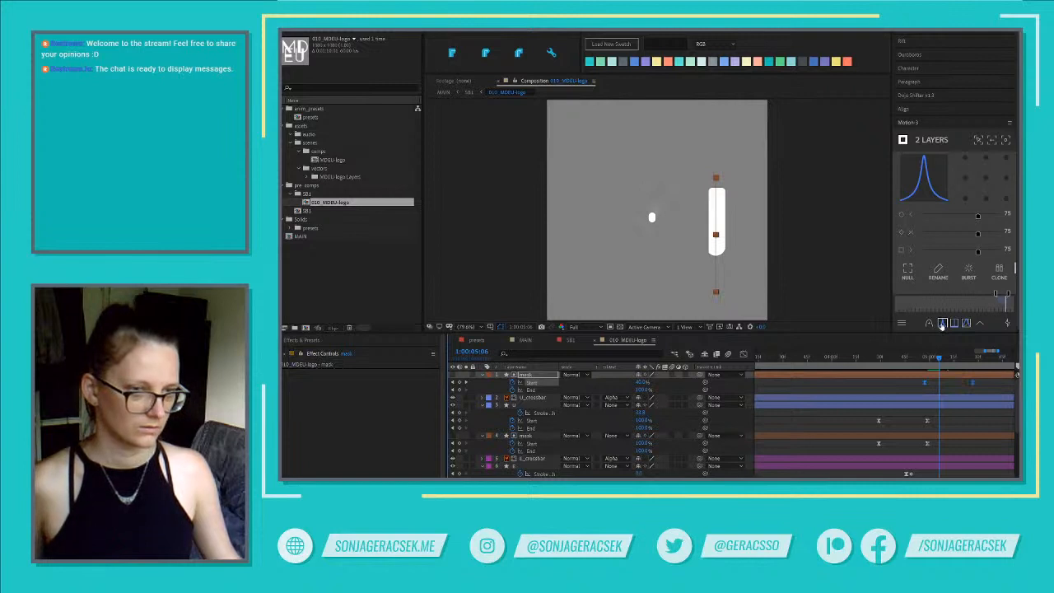
{"action": "left_click", "coordinate": [942, 326]}
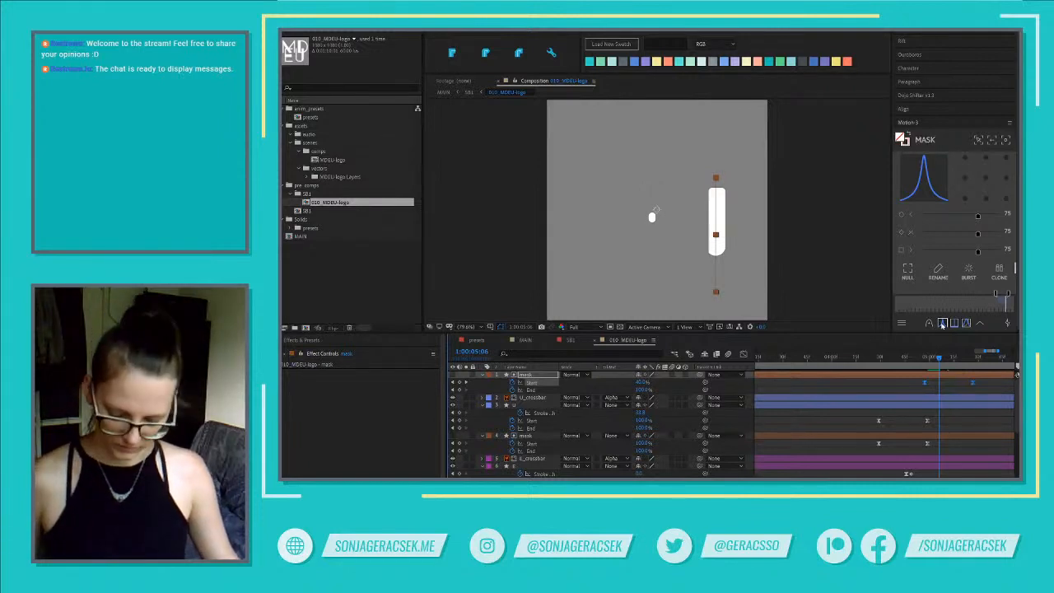
{"action": "key", "text": "ctrl+z"}
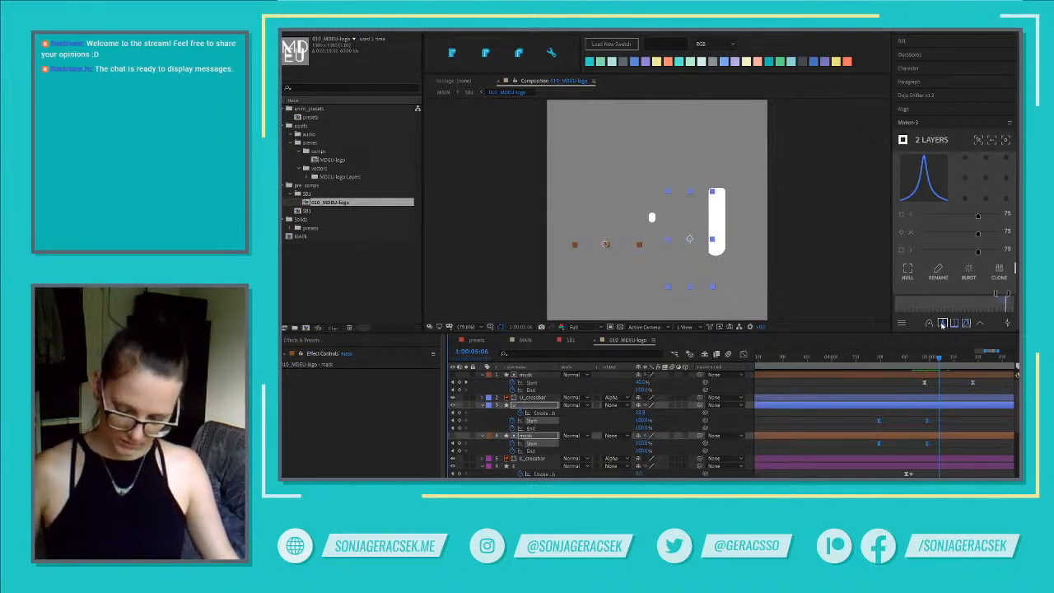
{"action": "key", "text": "ctrl+z"}
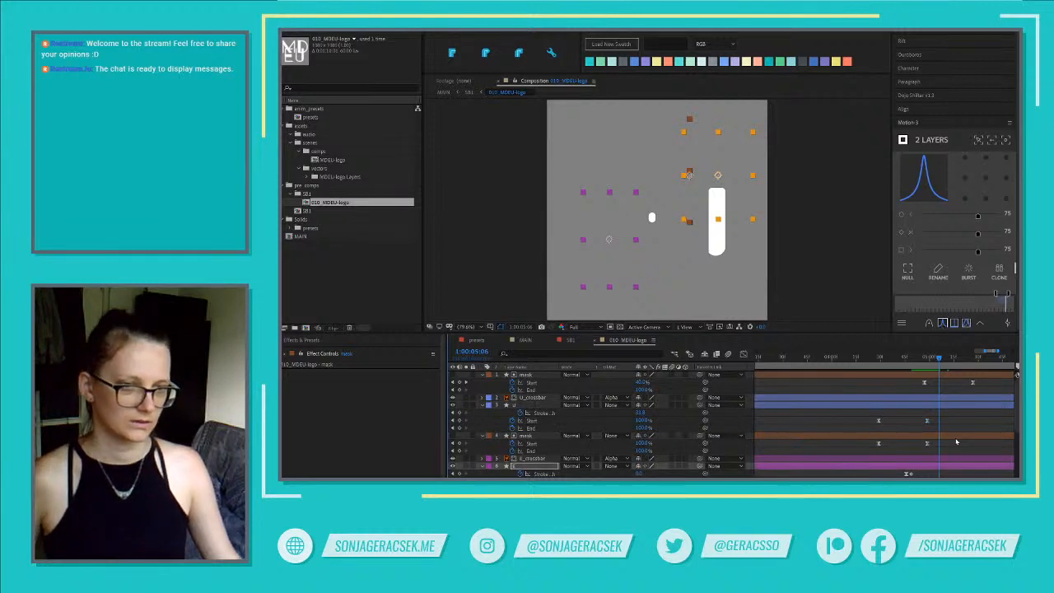
Reveal only the keyframed properties of all layers and preview the logo animation from 1:00:02:15
{"action": "scroll", "coordinate": [957, 442], "scroll_direction": "down", "scroll_amount": 6}
{"action": "scroll", "coordinate": [964, 468], "scroll_direction": "down", "scroll_amount": 2}
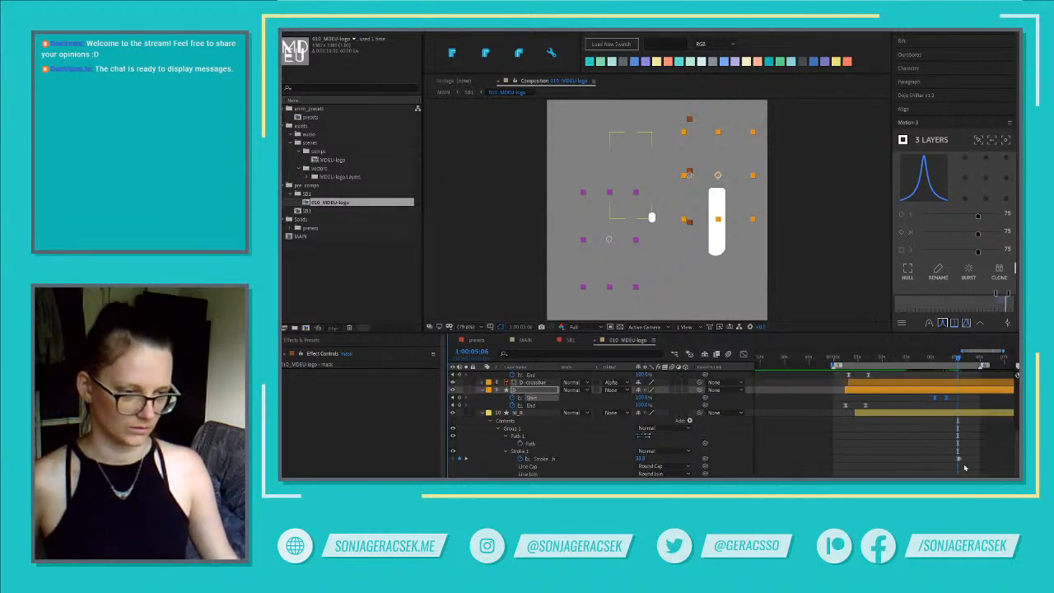
{"action": "left_click", "coordinate": [991, 471]}
{"action": "key", "text": "u"}
{"action": "key", "text": "u"}
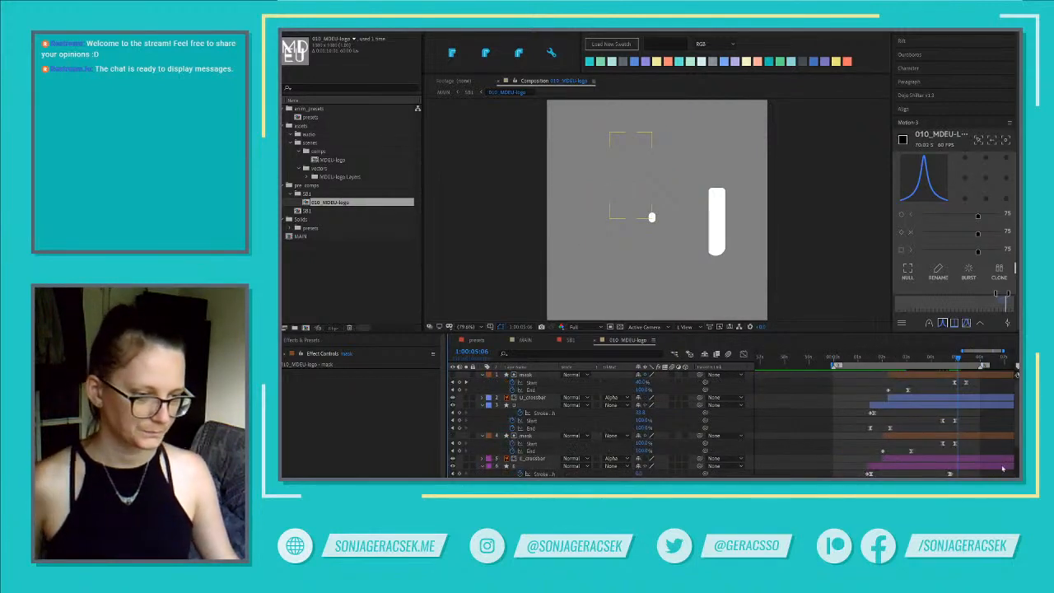
{"action": "scroll", "coordinate": [919, 430], "scroll_direction": "up", "scroll_amount": 2}
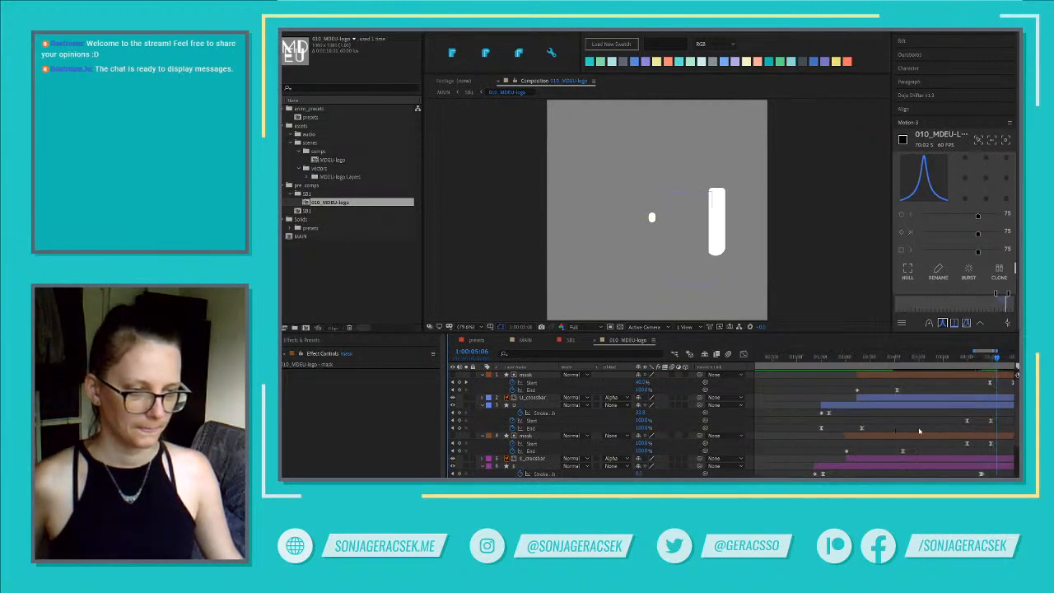
{"action": "left_click", "coordinate": [857, 361]}
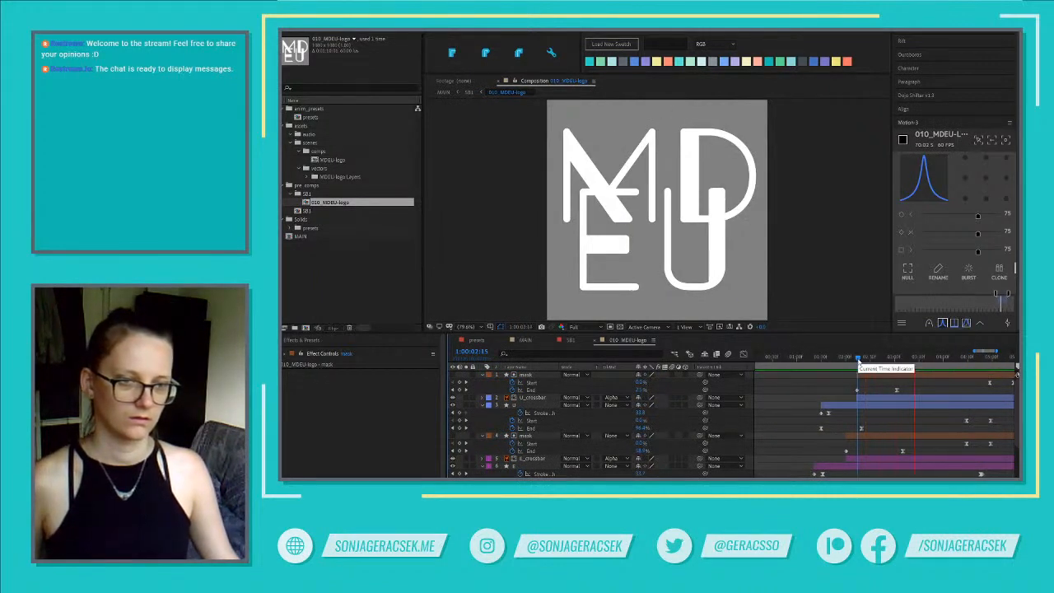
{"action": "key", "text": "space"}
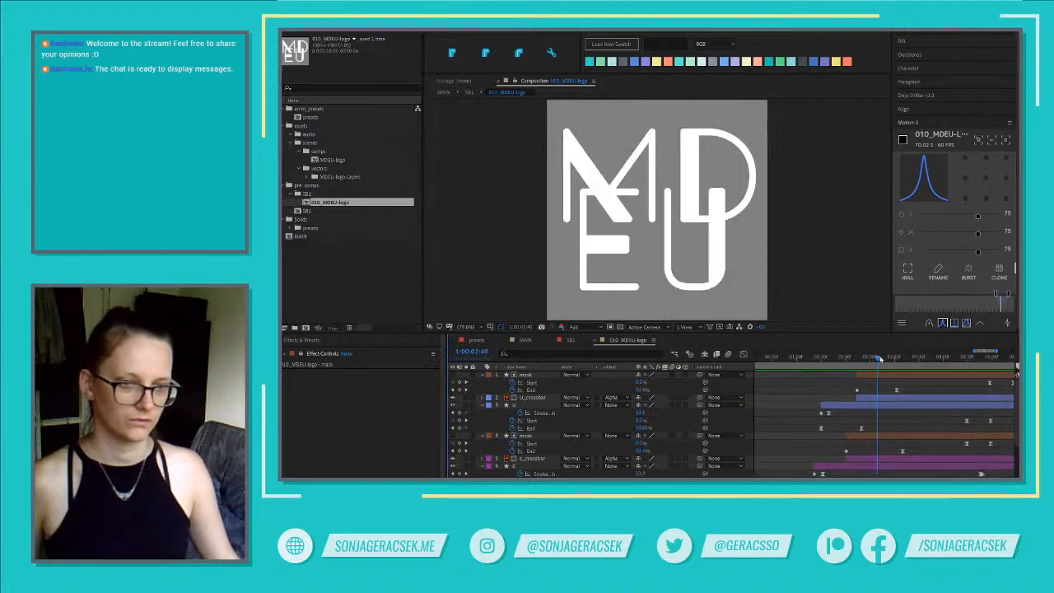
At 1:00:04:41, extend the D_crossbar mask's path by moving its bottom point slightly further down
{"action": "left_click_drag", "start_coordinate": [900, 361], "coordinate": [974, 377]}
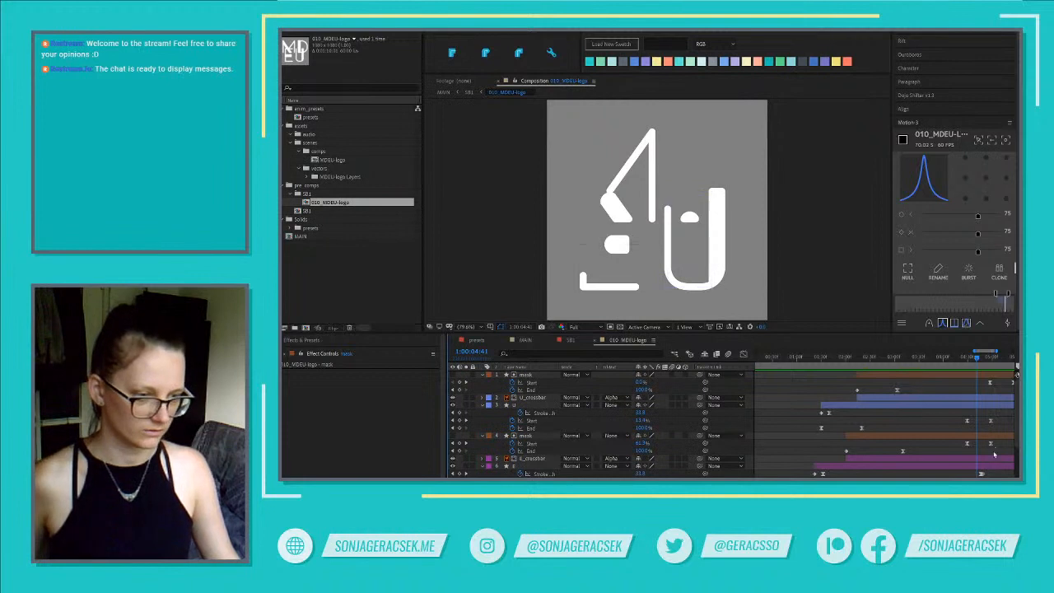
{"action": "scroll", "coordinate": [993, 452], "scroll_direction": "up", "scroll_amount": 2}
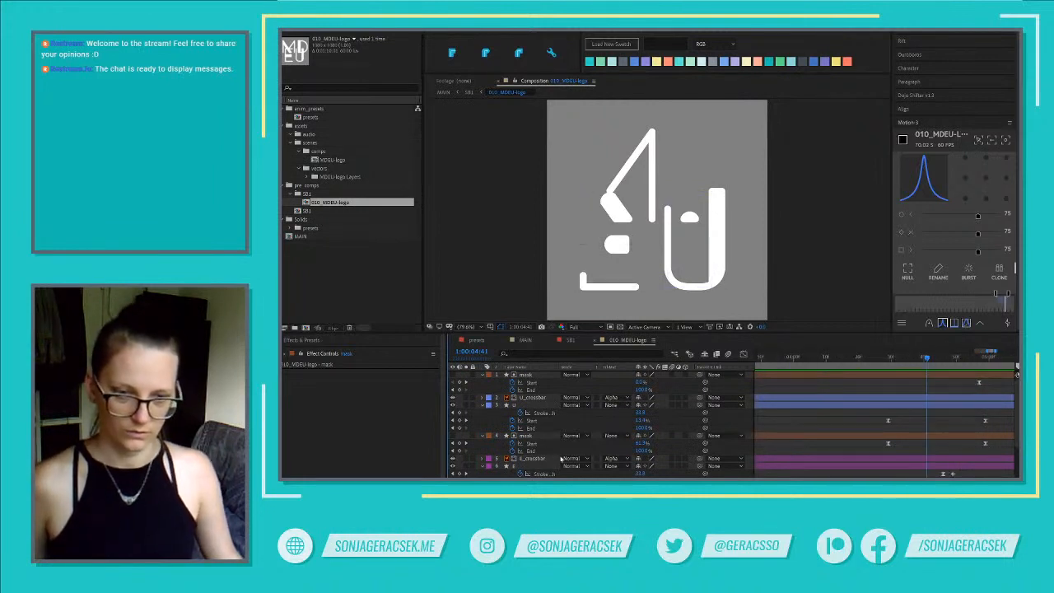
{"action": "scroll", "coordinate": [562, 460], "scroll_direction": "down", "scroll_amount": 5}
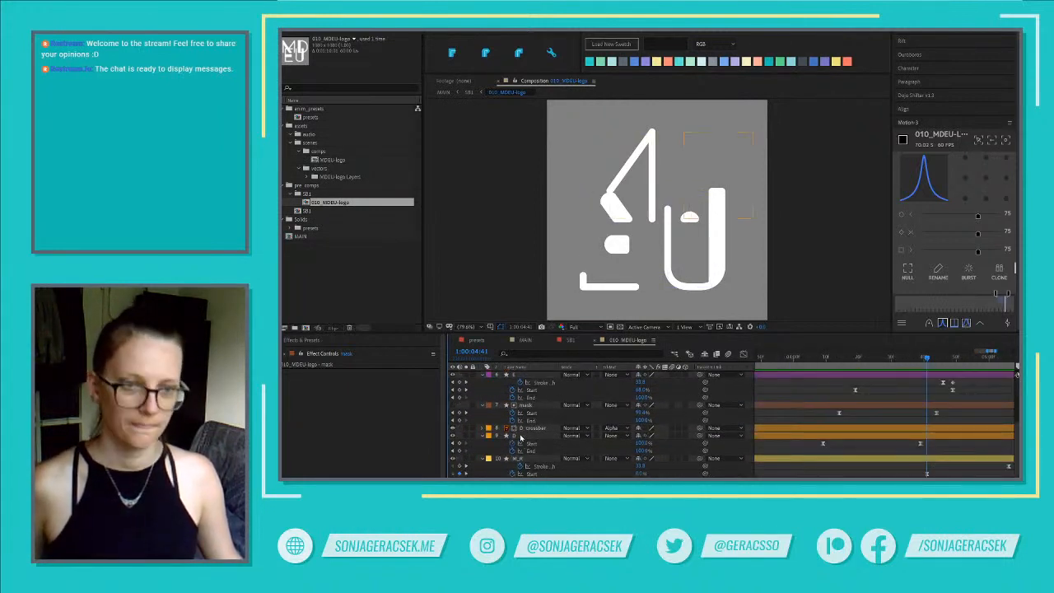
{"action": "left_click", "coordinate": [521, 435]}
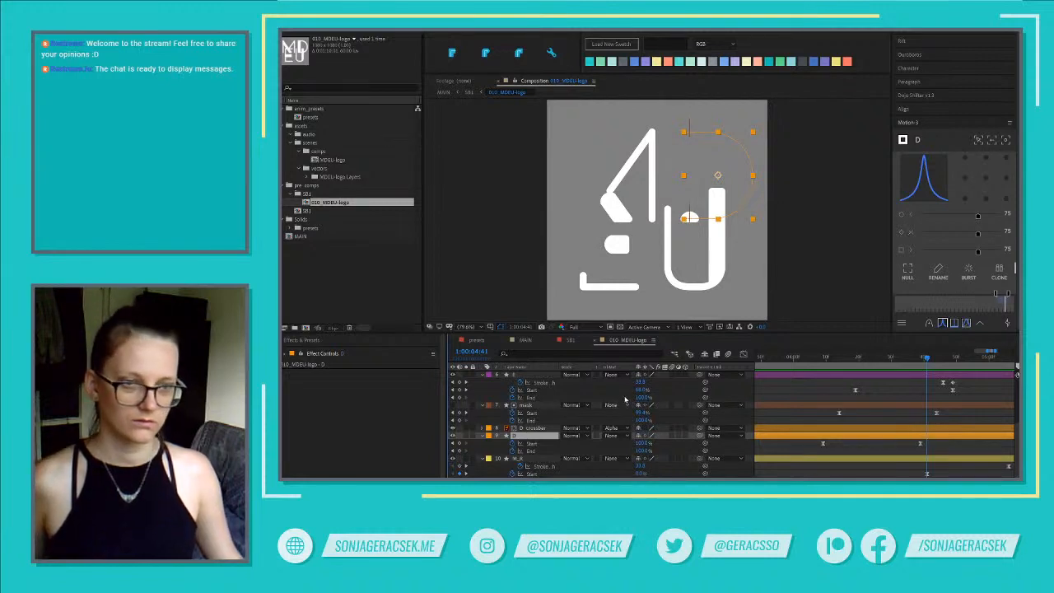
{"action": "left_click", "coordinate": [928, 407]}
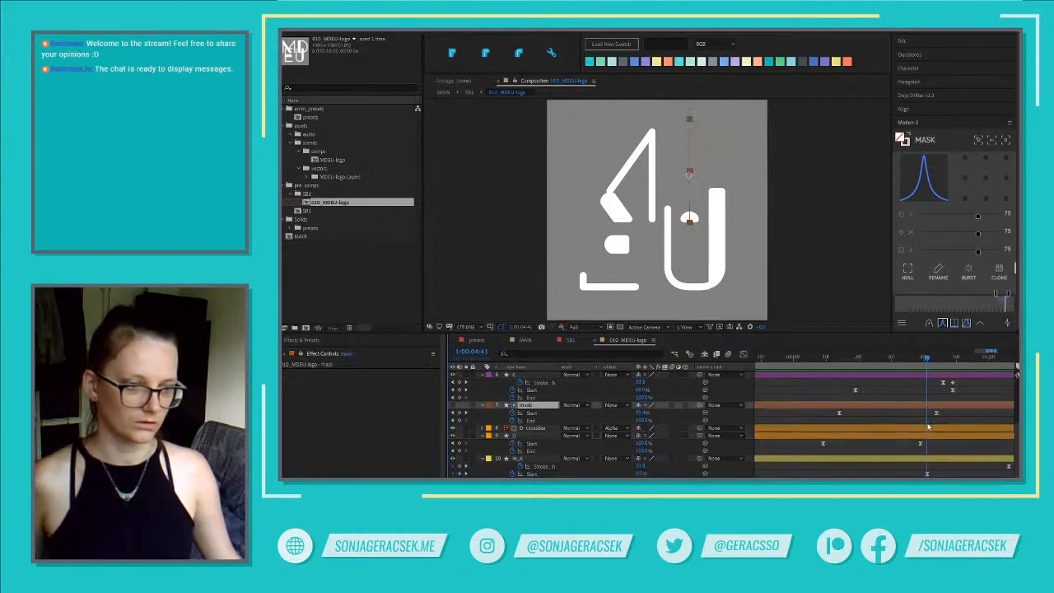
{"action": "key", "text": "u"}
{"action": "key", "text": "u"}
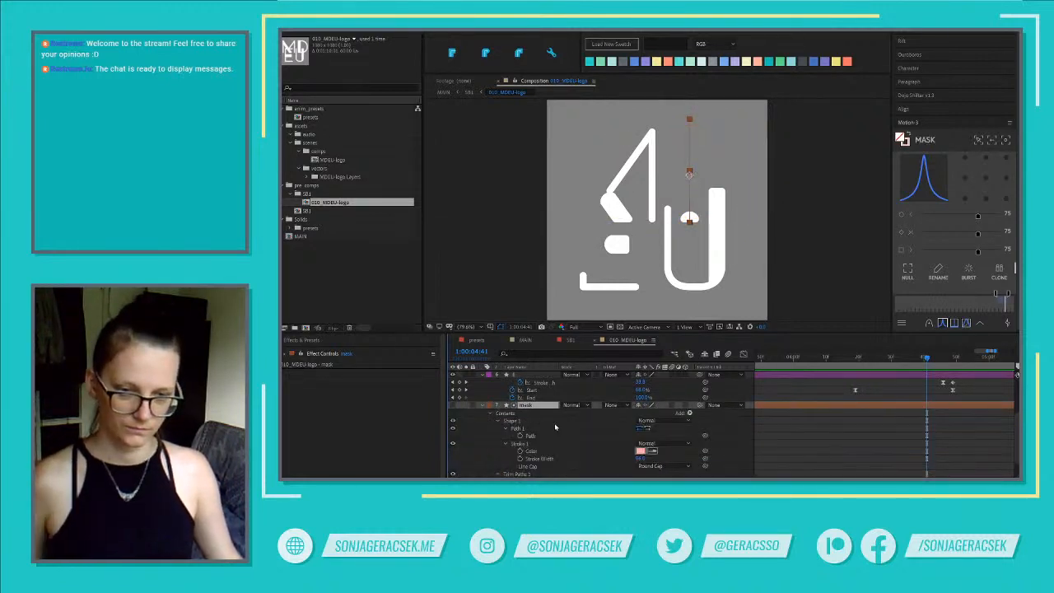
{"action": "left_click", "coordinate": [530, 435]}
{"action": "left_click_drag", "start_coordinate": [681, 216], "coordinate": [699, 234]}
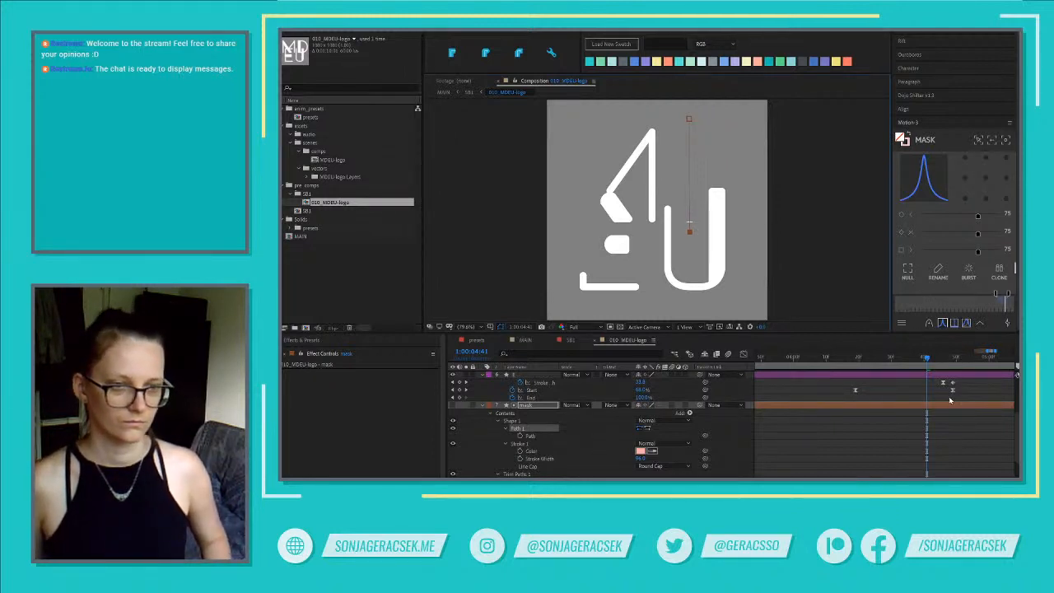
Inspect the extended mask at 1:00:04:43, then preview the logo's exit with all layers' keyframes shown
{"action": "left_click_drag", "start_coordinate": [929, 360], "coordinate": [937, 360]}
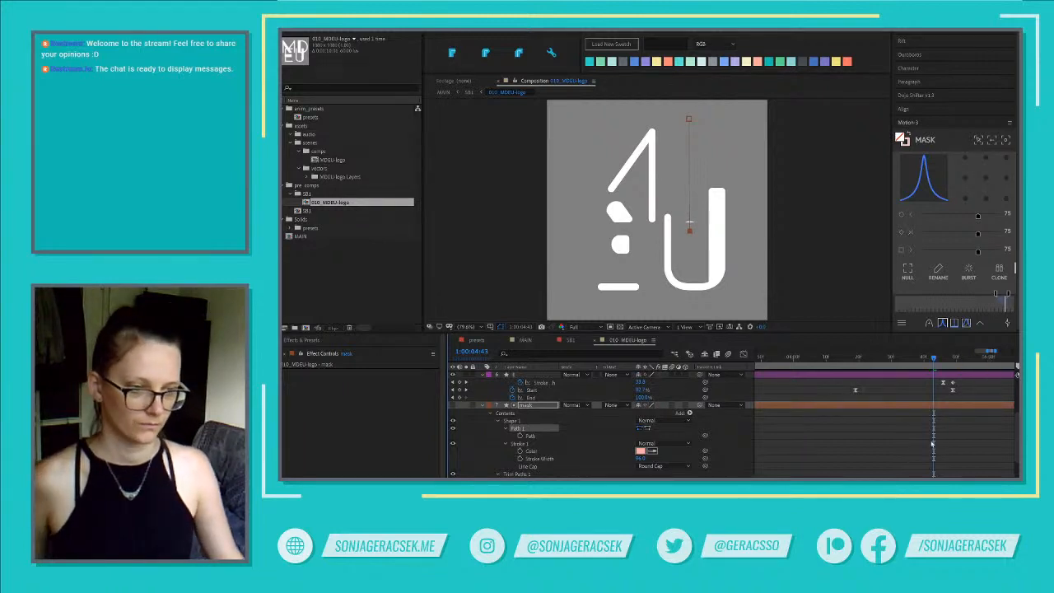
{"action": "scroll", "coordinate": [933, 442], "scroll_direction": "down", "scroll_amount": 2}
{"action": "left_click", "coordinate": [968, 445]}
{"action": "key", "text": "u"}
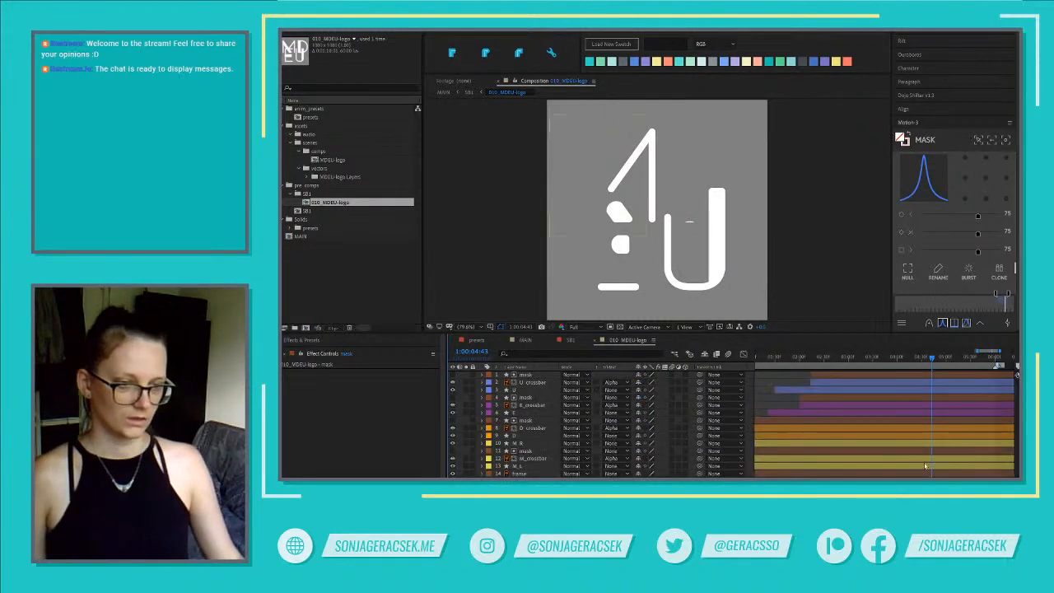
{"action": "key", "text": "space"}
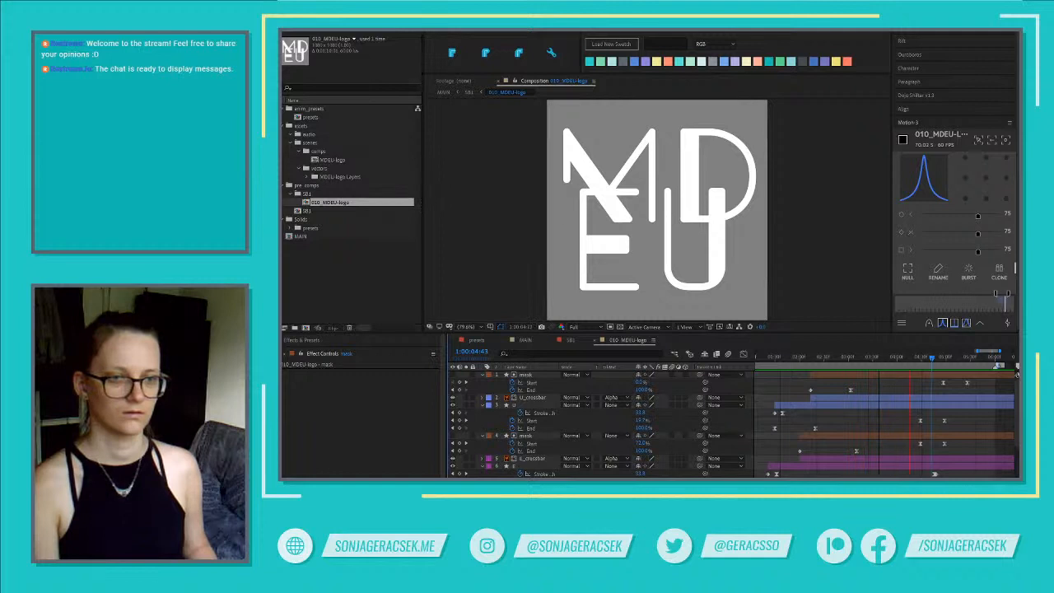
{"action": "key", "text": "space"}
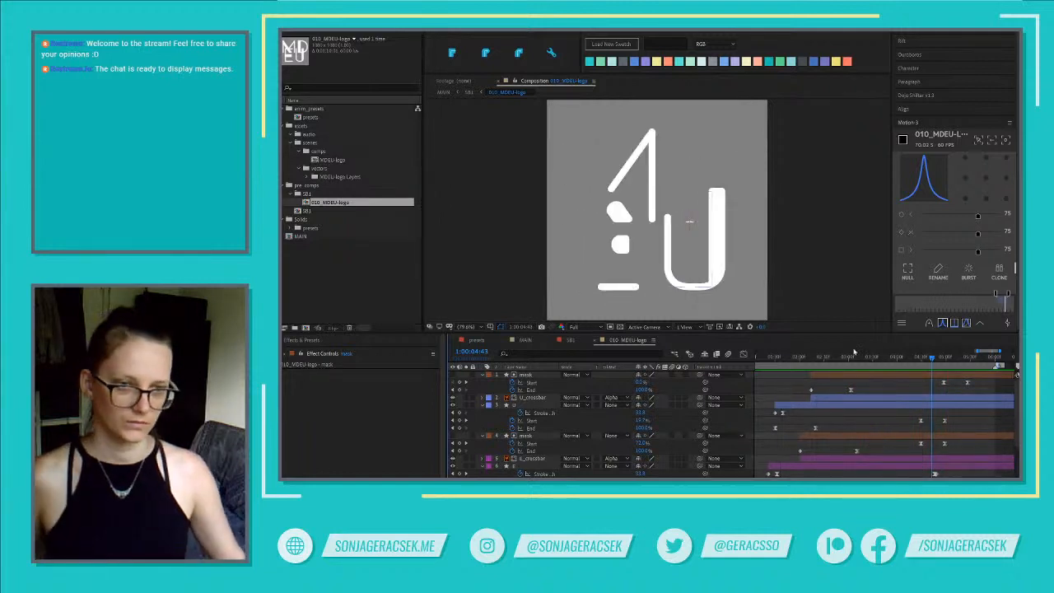
Examine the last Start keyframe of the M_R layer and preview the logo's exit
{"action": "left_click", "coordinate": [652, 167]}
{"action": "scroll", "coordinate": [864, 473], "scroll_direction": "down", "scroll_amount": 5}
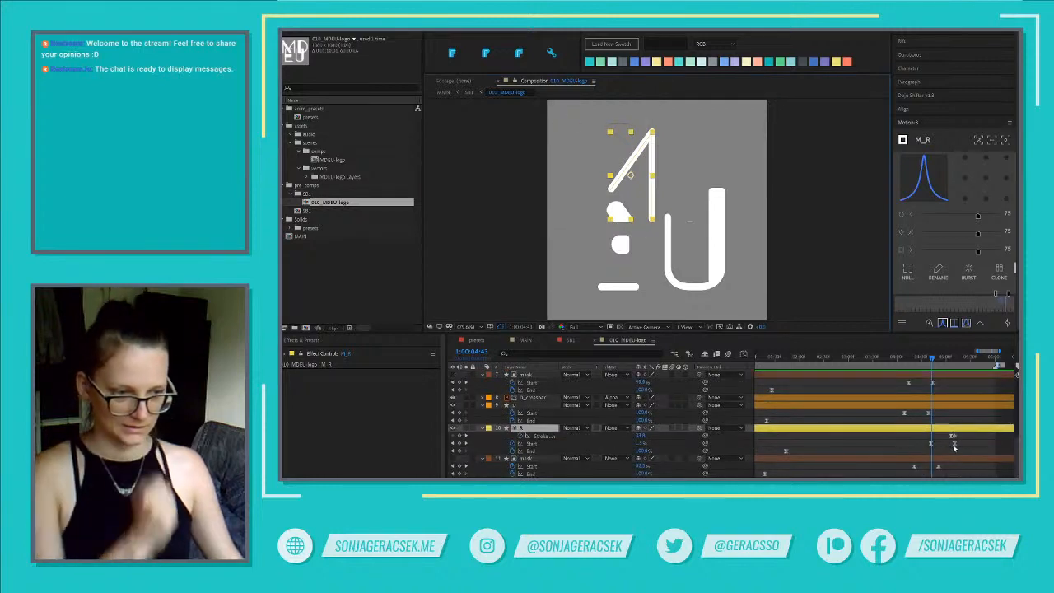
{"action": "left_click", "coordinate": [953, 443]}
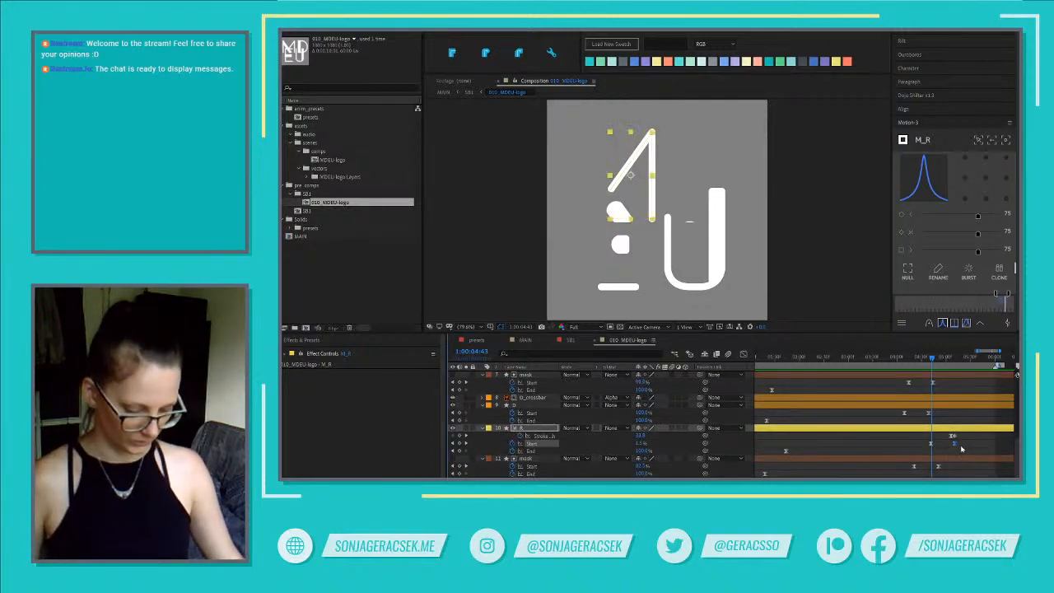
{"action": "left_click", "coordinate": [943, 323]}
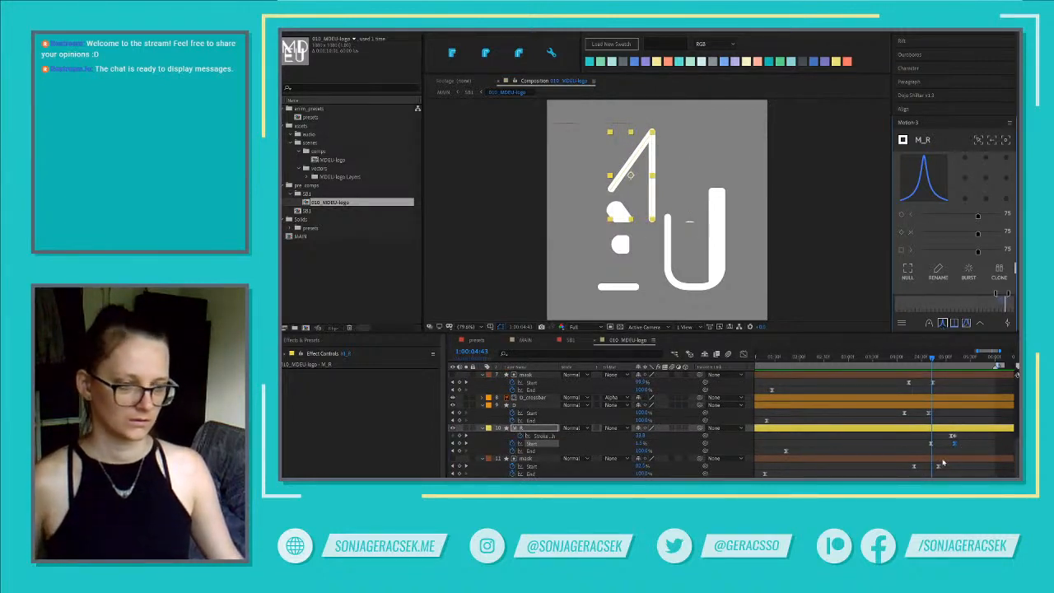
{"action": "left_click", "coordinate": [893, 446]}
{"action": "key", "text": "space"}
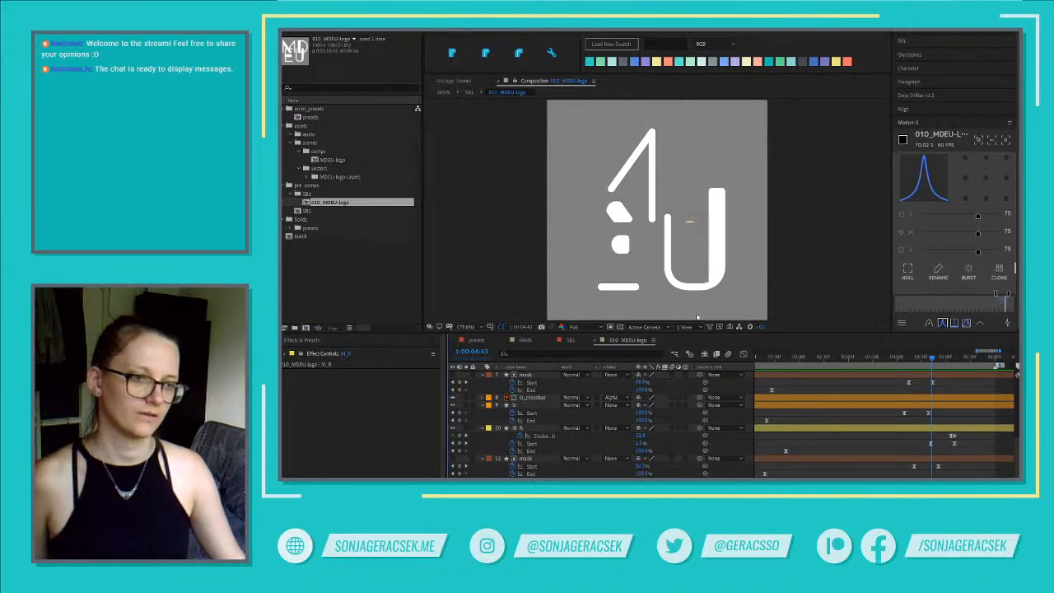
Shift the exit keyframes of U, E and their crossbar masks 10 frames later, and preview the whole logo animation
{"action": "scroll", "coordinate": [979, 439], "scroll_direction": "up", "scroll_amount": 6}
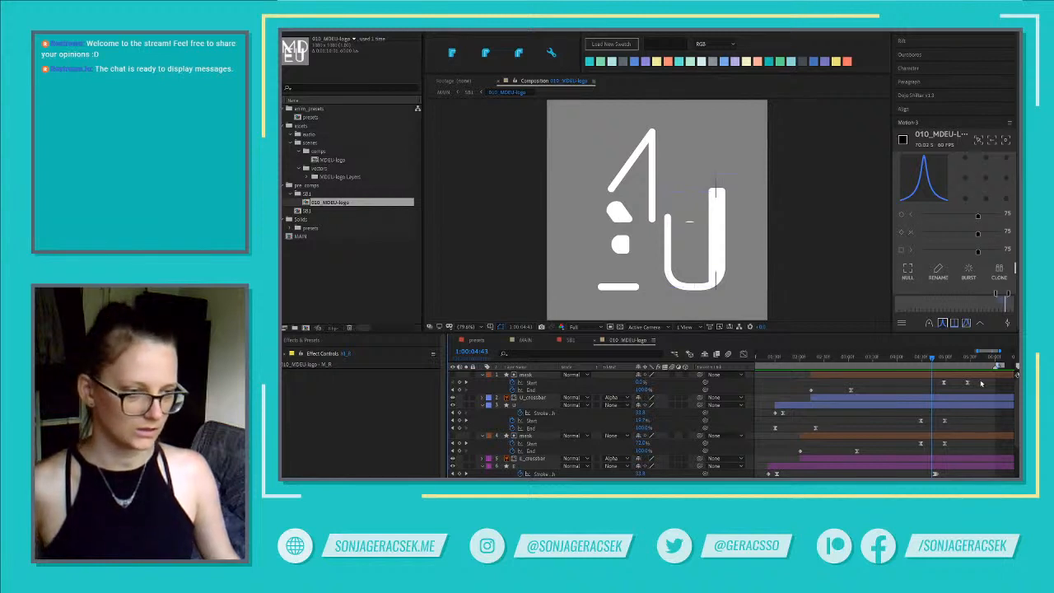
{"action": "left_click_drag", "start_coordinate": [981, 383], "coordinate": [905, 476]}
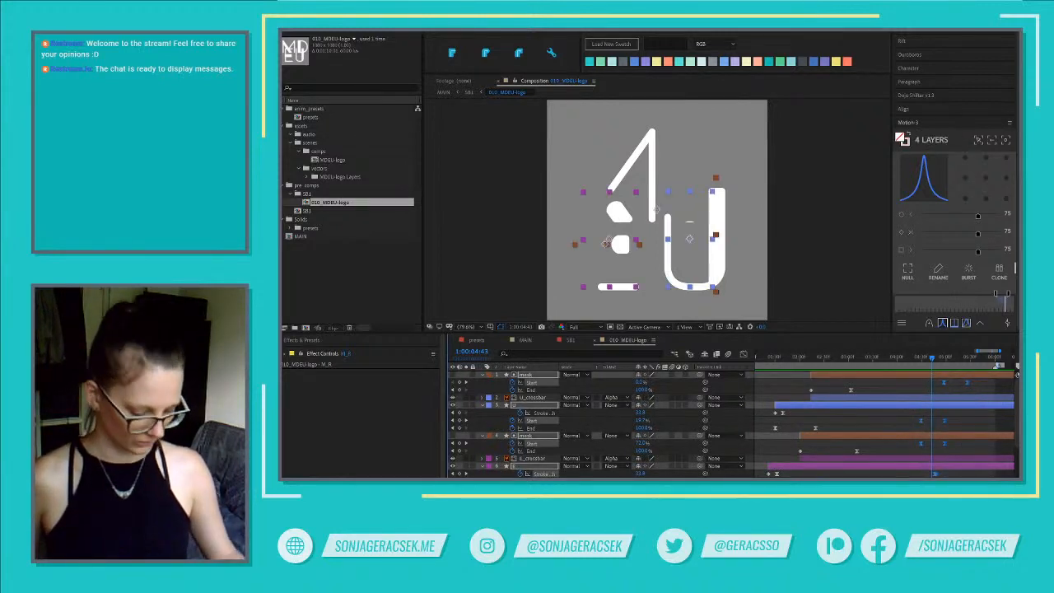
{"action": "key", "text": "alt+shift+Right"}
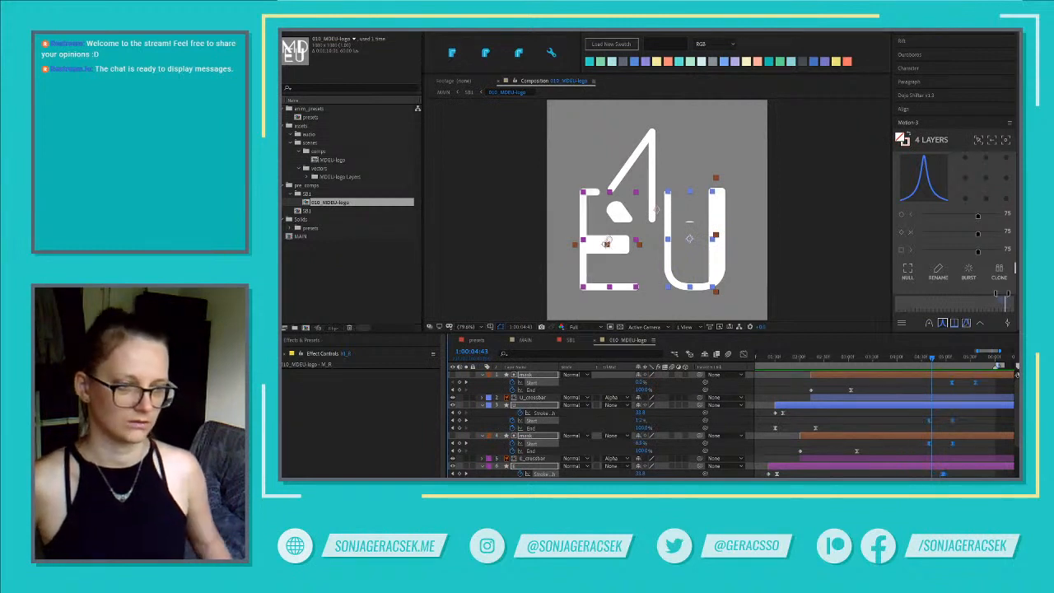
{"action": "key", "text": "space"}
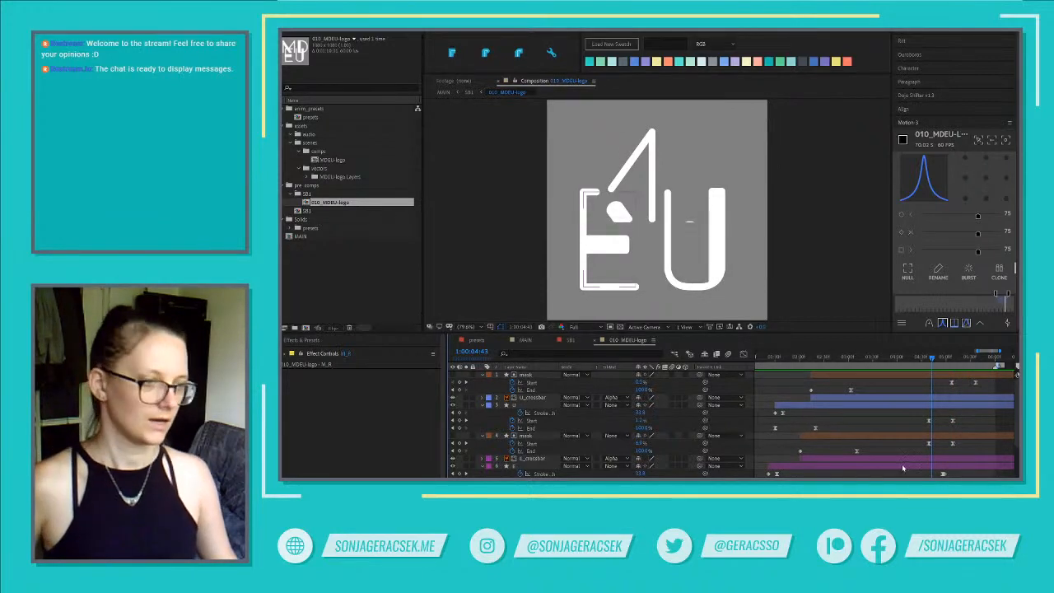
{"action": "scroll", "coordinate": [931, 438], "scroll_direction": "up", "scroll_amount": 4}
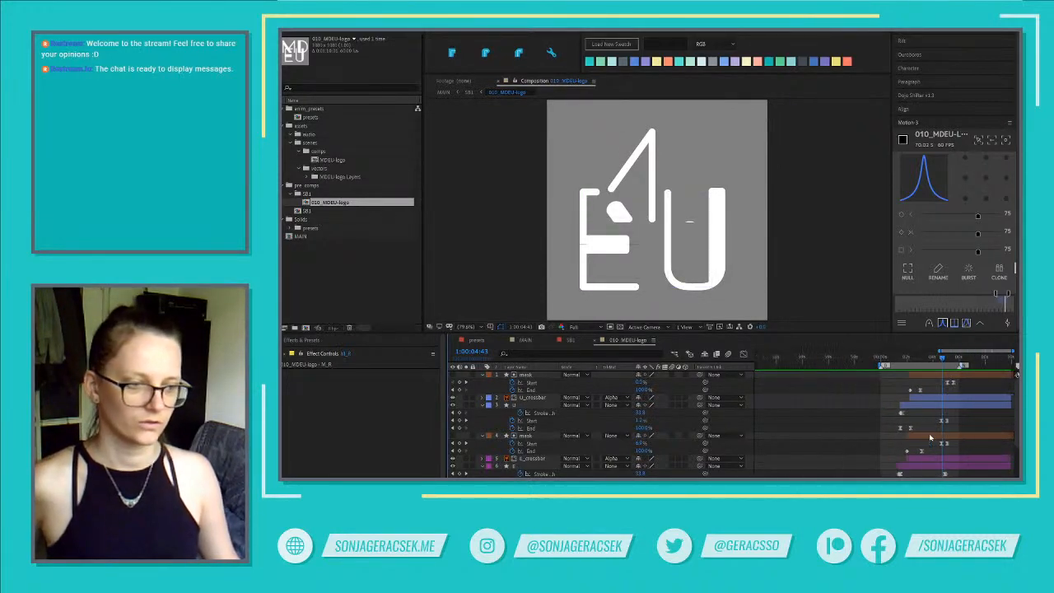
{"action": "left_click", "coordinate": [887, 359]}
{"action": "left_click_drag", "start_coordinate": [906, 363], "coordinate": [921, 364]}
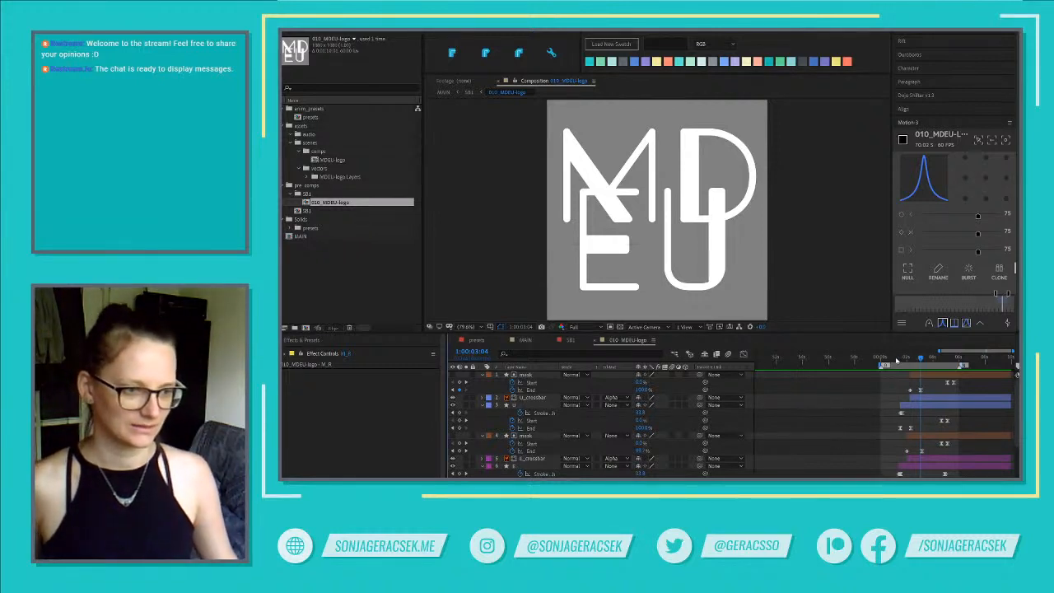
{"action": "mouse_move", "coordinate": [904, 359]}
{"action": "left_mouse_down"}
{"action": "mouse_move", "coordinate": [882, 359]}
{"action": "mouse_move", "coordinate": [906, 362]}
{"action": "left_mouse_up"}
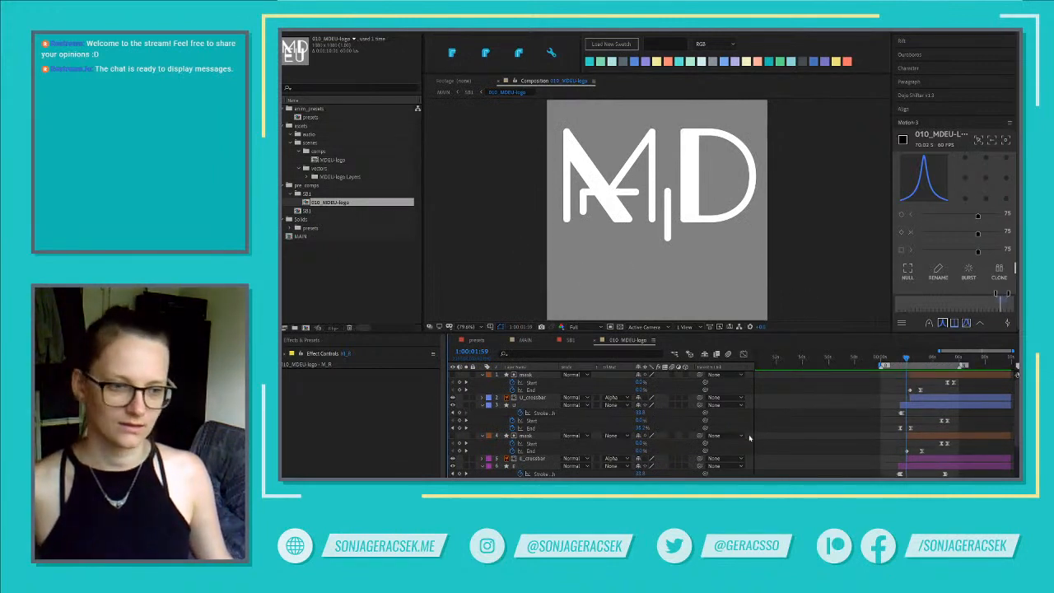
Set the 010_MDEU-logo composition's width to 1920 px
{"action": "right_click", "coordinate": [796, 422]}
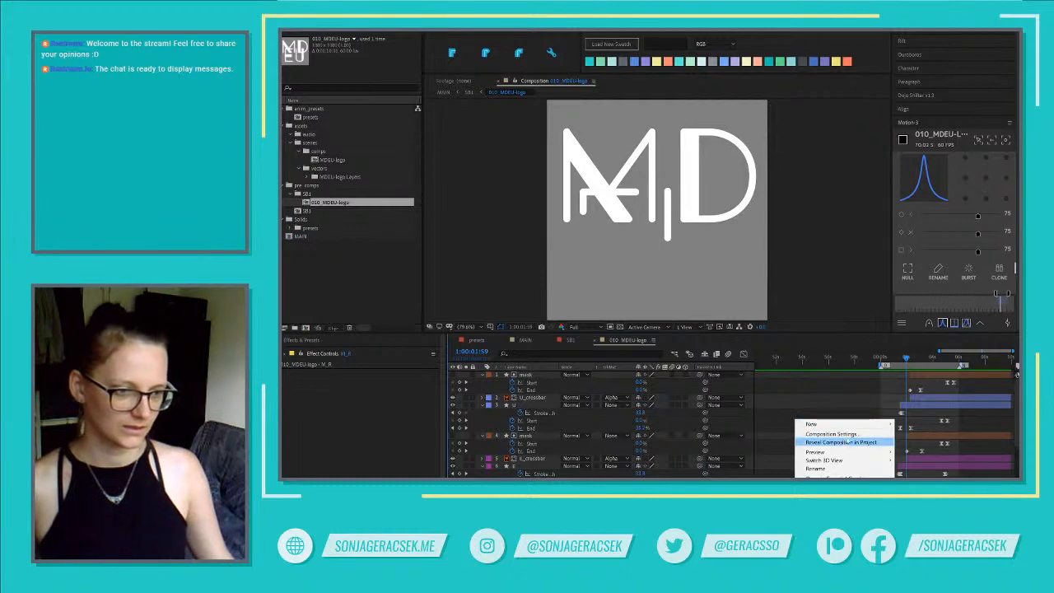
{"action": "left_click", "coordinate": [849, 438]}
{"action": "left_click", "coordinate": [683, 248]}
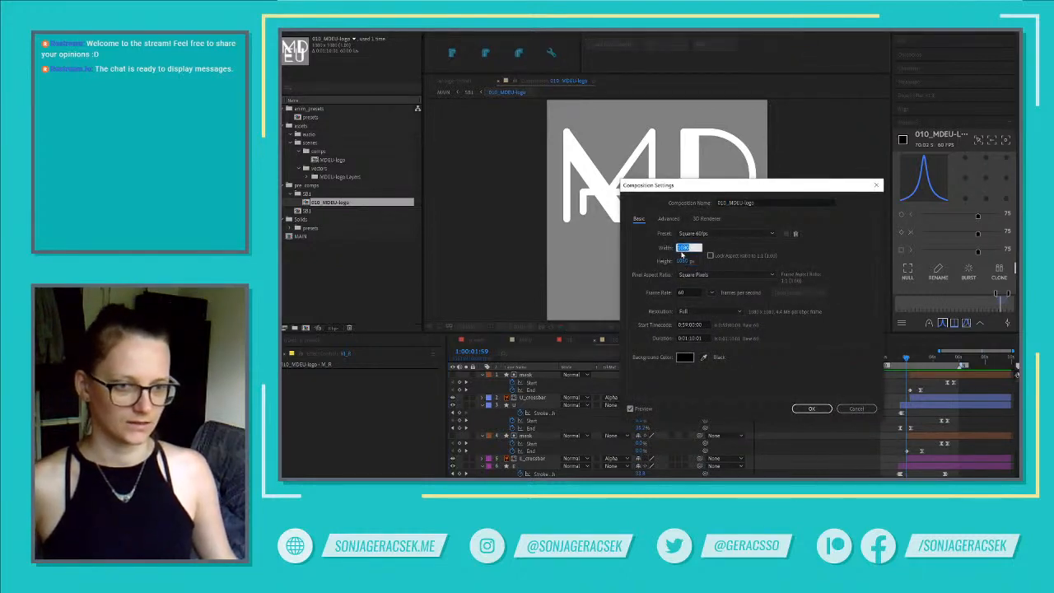
{"action": "type", "text": "1920"}
{"action": "key", "text": "Return"}
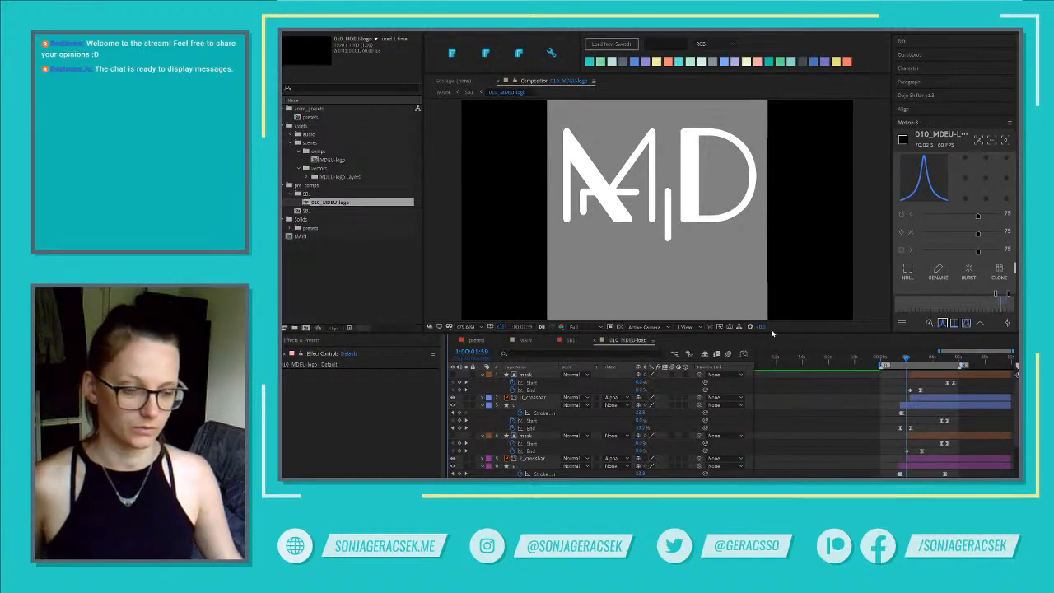
Replace the square background layer with a full-frame rectangle shape layer at the bottom of the layer stack, named BG
{"action": "scroll", "coordinate": [798, 398], "scroll_direction": "down", "scroll_amount": 5}
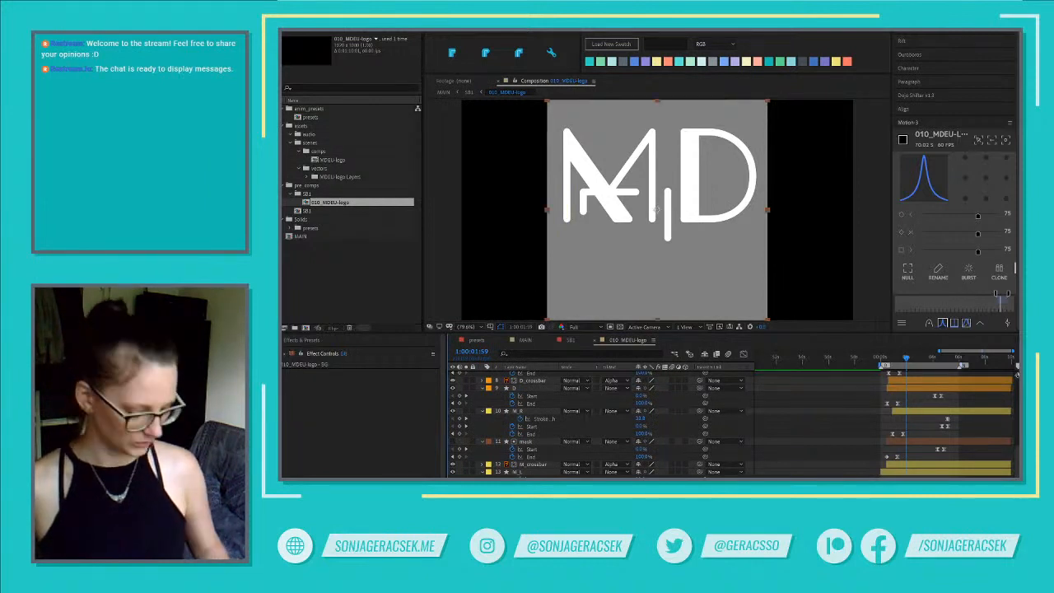
{"action": "key", "text": "Delete"}
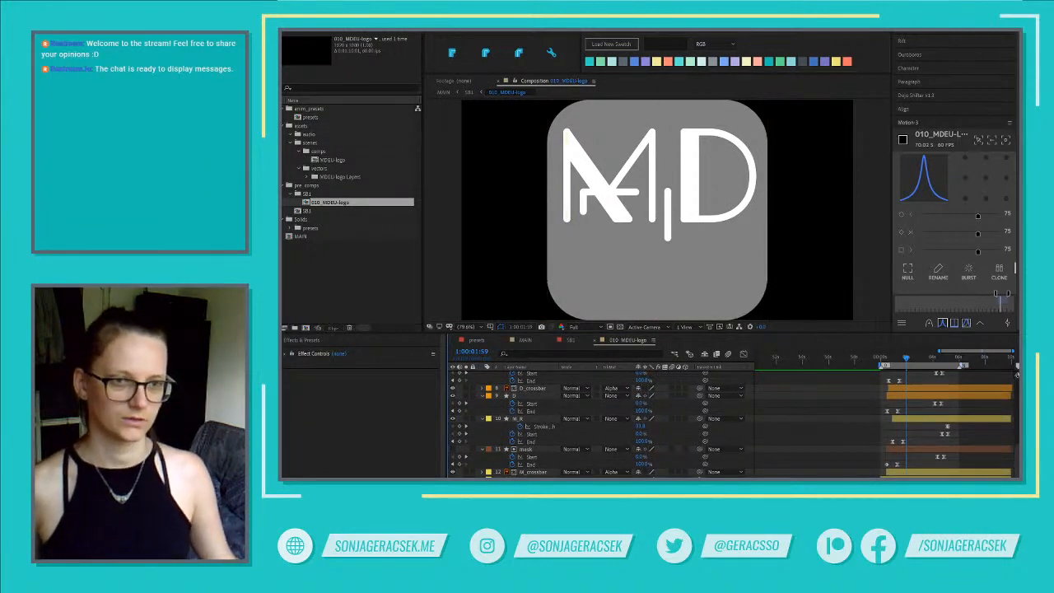
{"action": "double_click", "coordinate": [376, 32]}
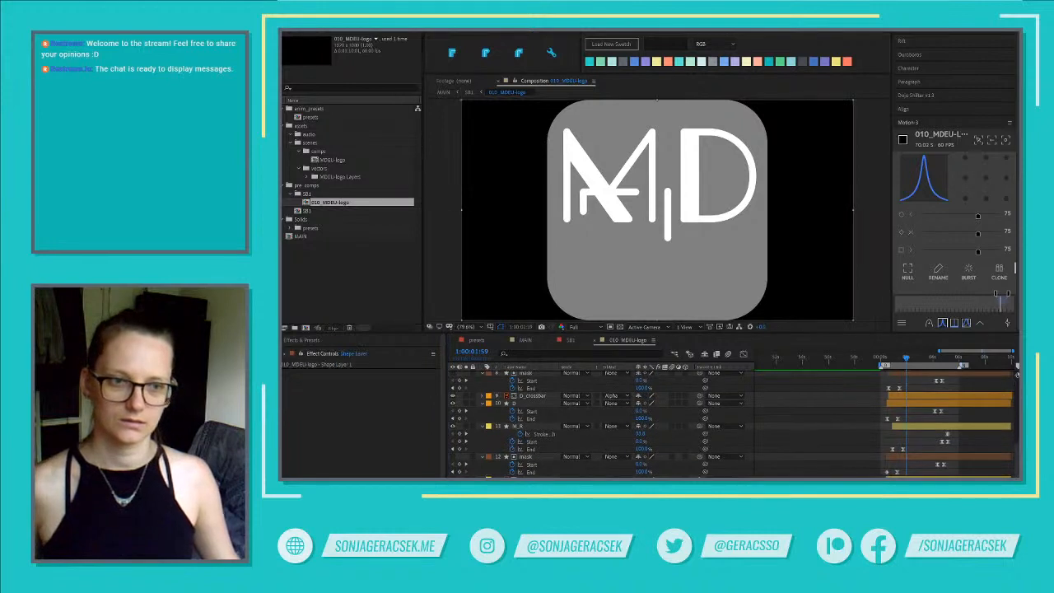
{"action": "scroll", "coordinate": [546, 409], "scroll_direction": "down", "scroll_amount": 2}
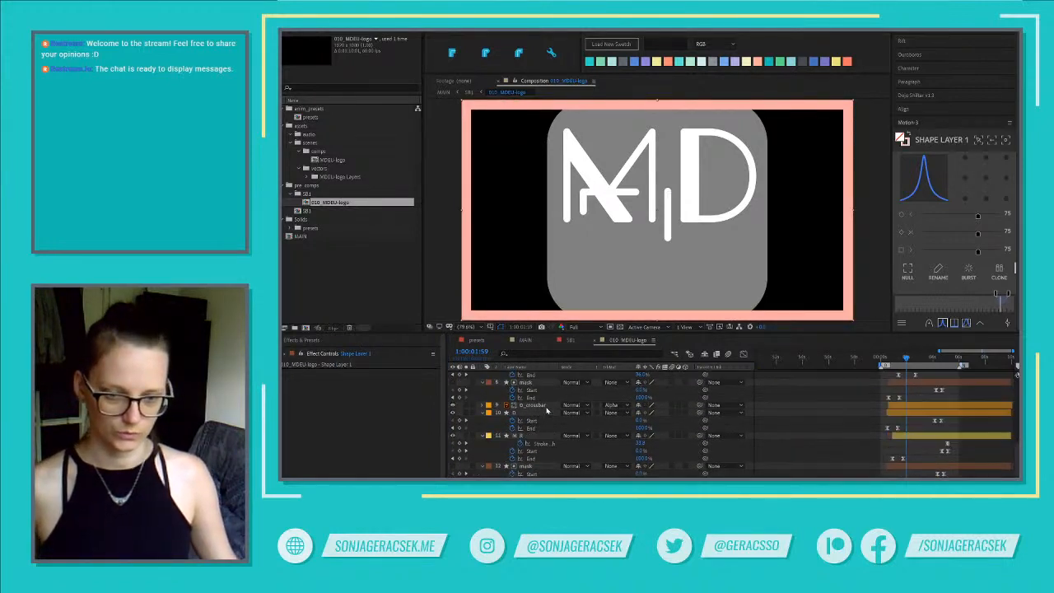
{"action": "scroll", "coordinate": [545, 410], "scroll_direction": "down", "scroll_amount": 2}
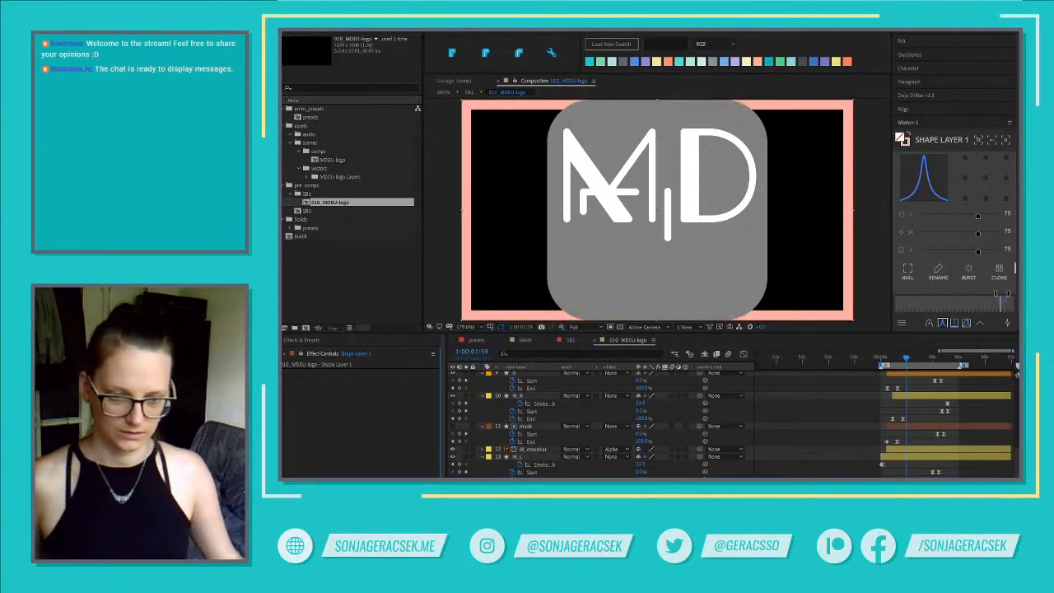
{"action": "key", "text": "Return"}
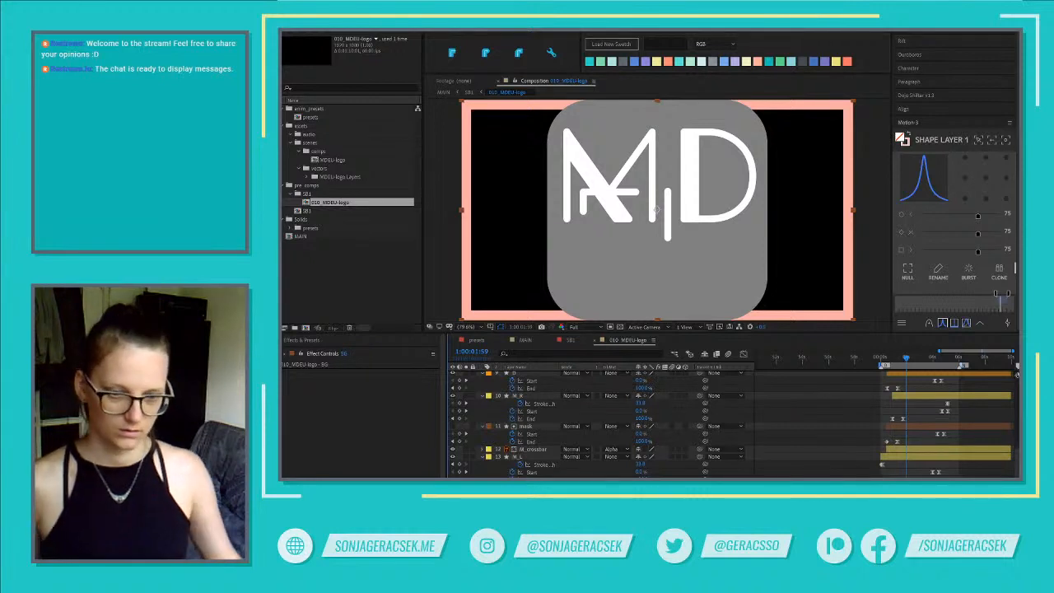
{"action": "scroll", "coordinate": [1017, 374], "scroll_direction": "down", "scroll_amount": 1}
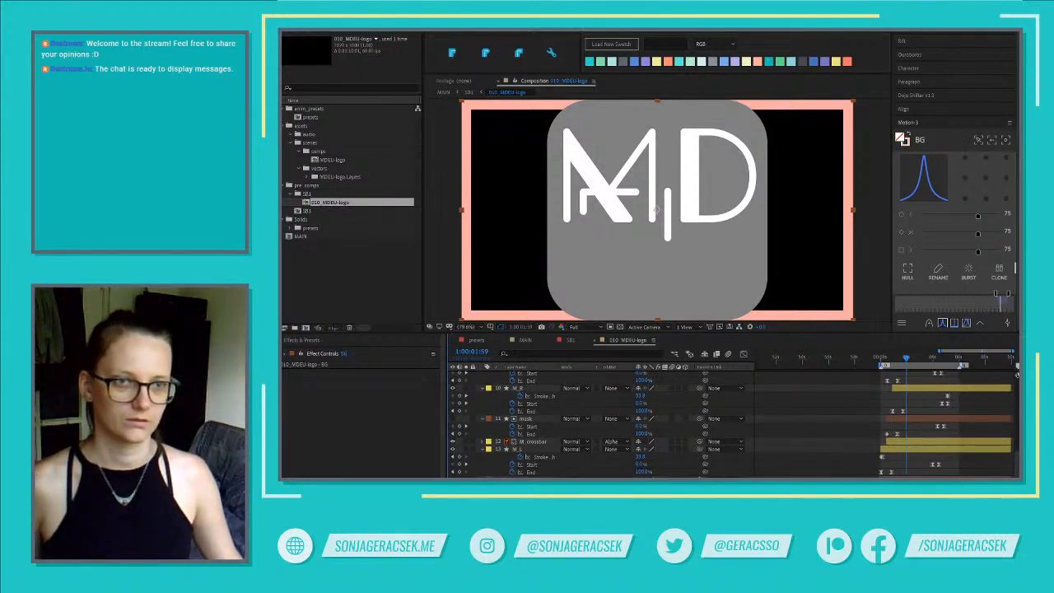
Give the BG shape a 808080 fill and set its stroke to None
{"action": "left_click", "coordinate": [584, 31]}
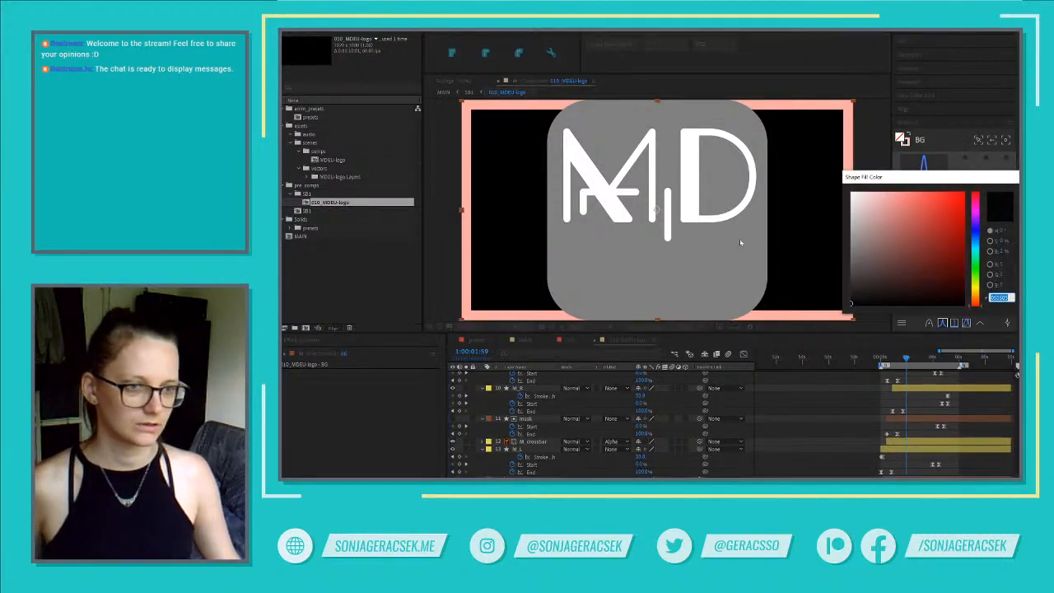
{"action": "type", "text": "808080"}
{"action": "key", "text": "Return"}
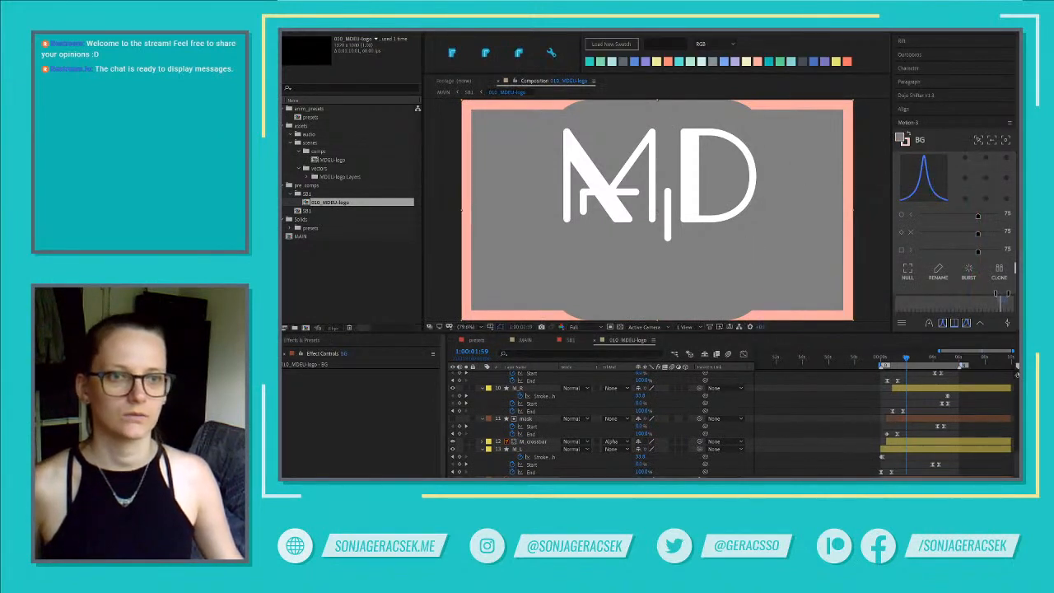
{"action": "left_click", "coordinate": [884, 230]}
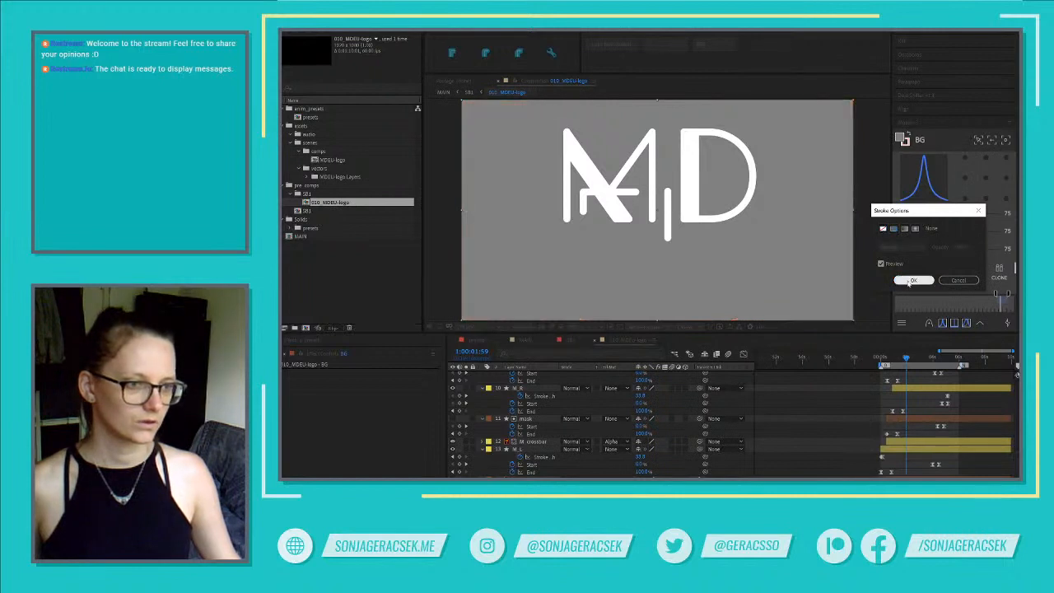
{"action": "left_click", "coordinate": [913, 280]}
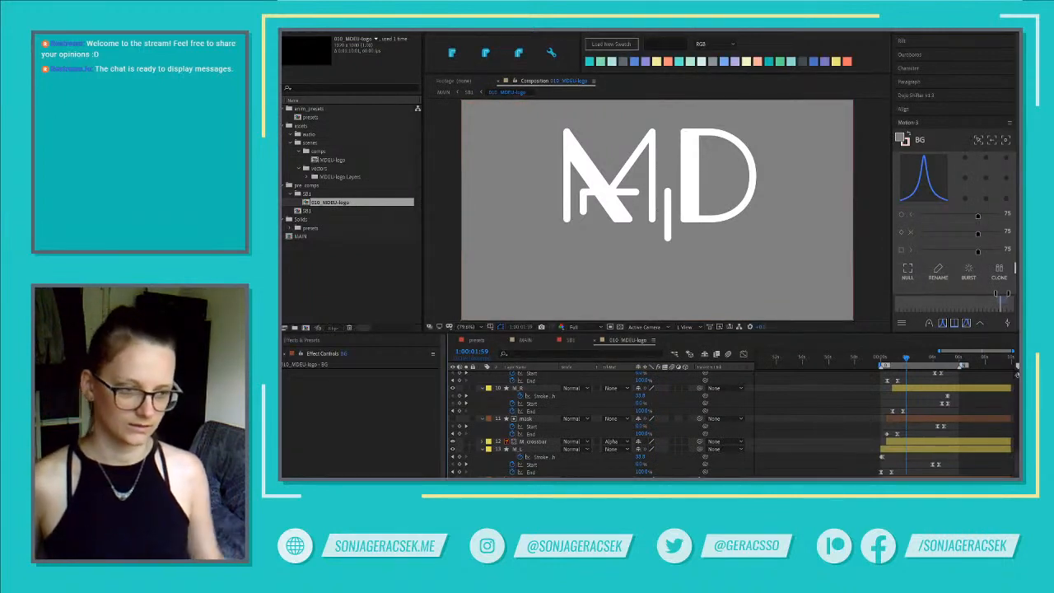
At 1:00:00:00, add 010_MDEU-logo directly to the MAIN composition and delete the intermediate SB1 composition
{"action": "left_click_drag", "start_coordinate": [906, 358], "coordinate": [879, 358]}
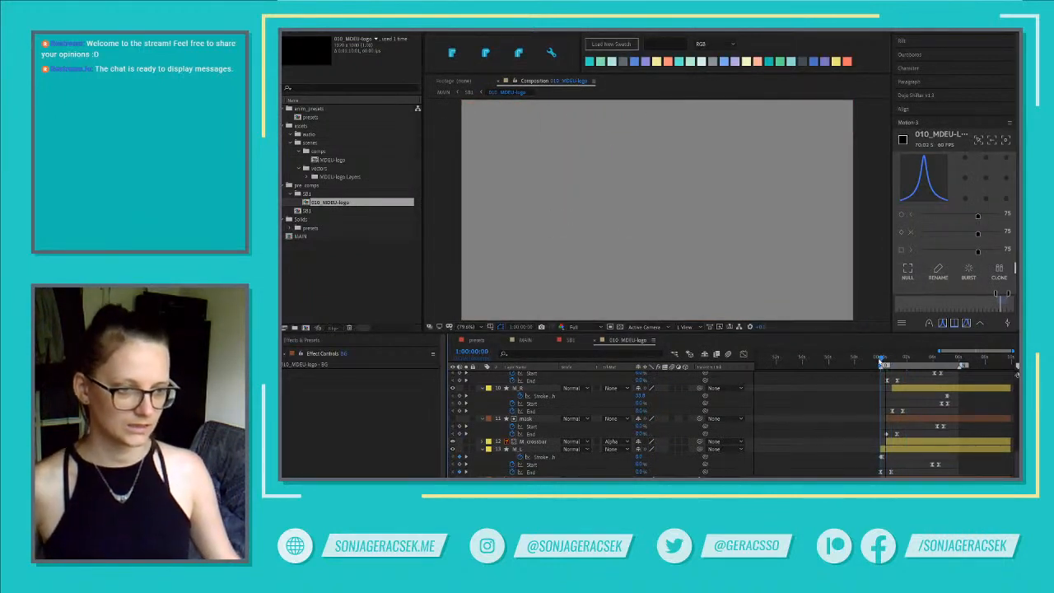
{"action": "left_click", "coordinate": [904, 477]}
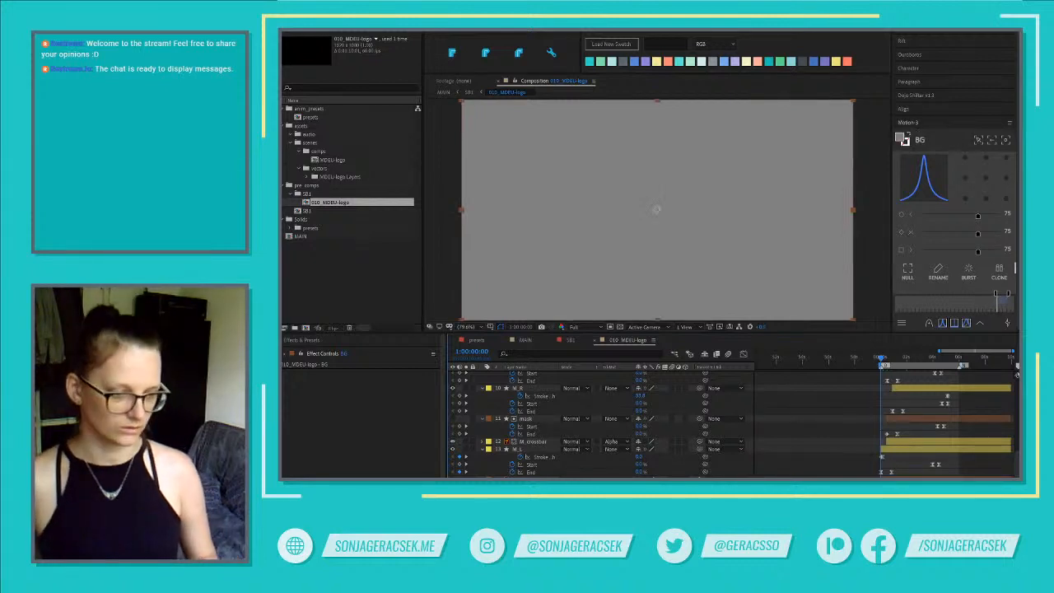
{"action": "double_click", "coordinate": [308, 211]}
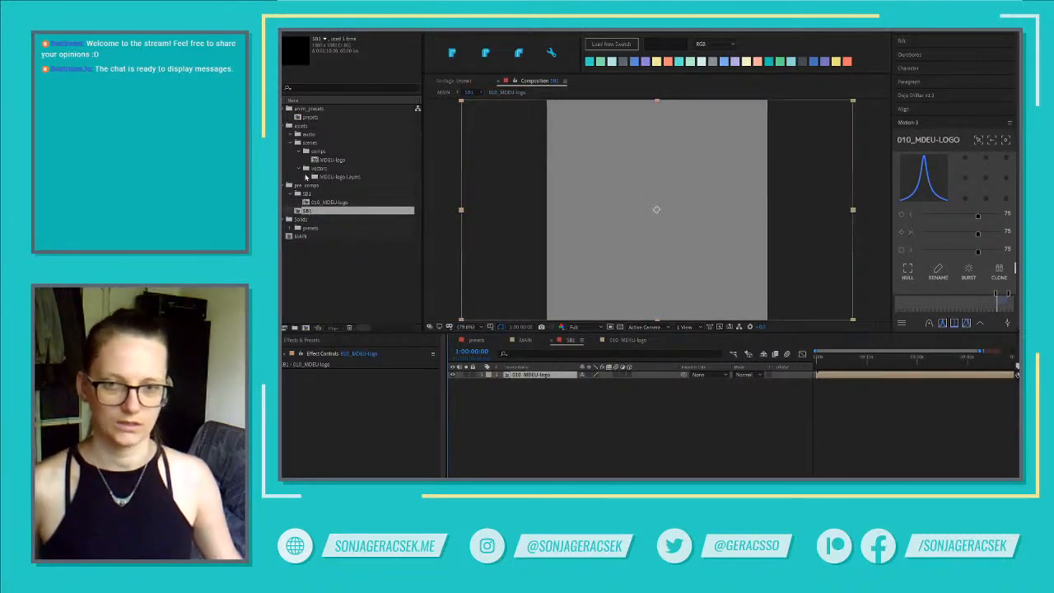
{"action": "left_click_drag", "start_coordinate": [335, 203], "coordinate": [312, 237]}
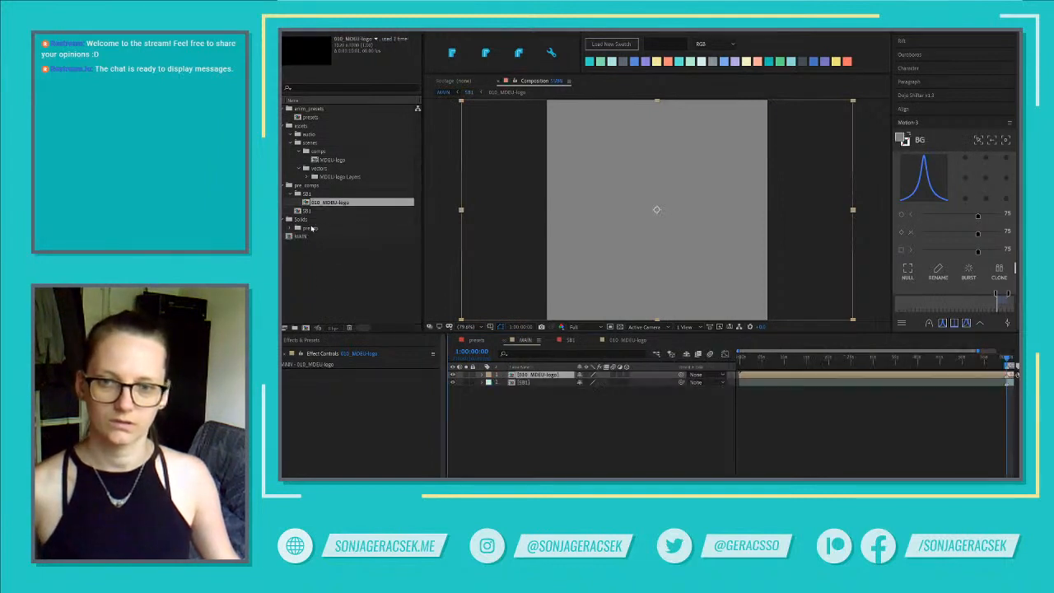
{"action": "left_click", "coordinate": [311, 212]}
{"action": "key", "text": "Delete"}
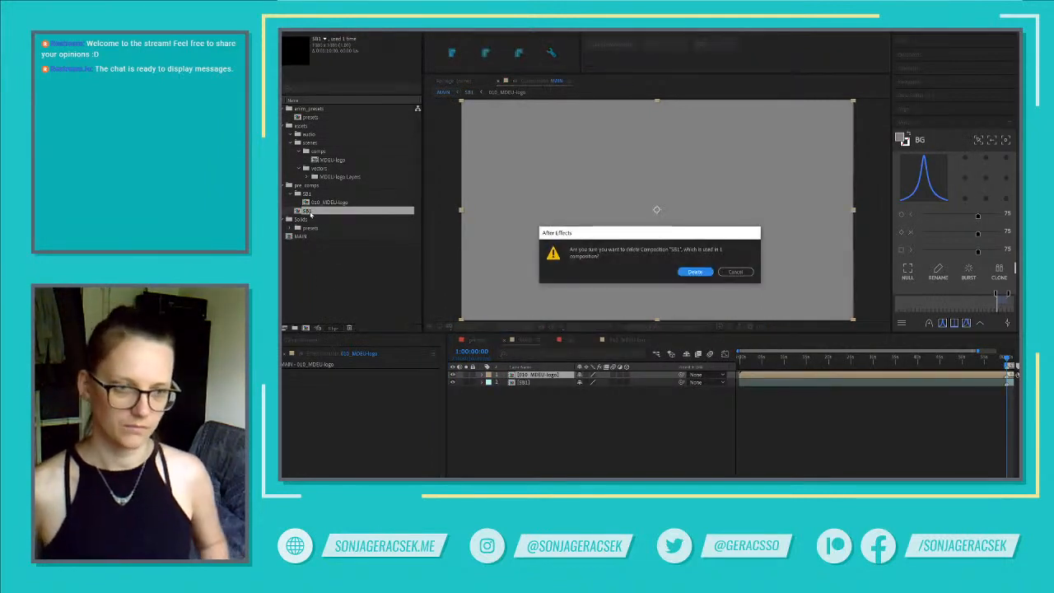
{"action": "key", "text": "Return"}
Rename the MAIN composition as MDEU-SlackLogo_MAIN
{"action": "left_click", "coordinate": [301, 228]}
{"action": "key", "text": "Return"}
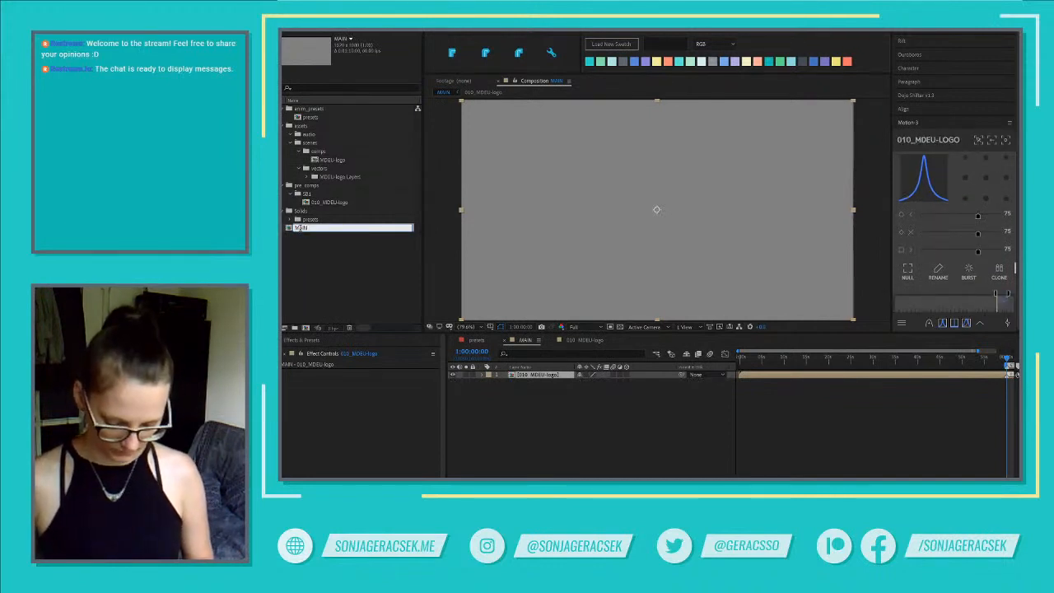
{"action": "type", "text": "MDEU_"}
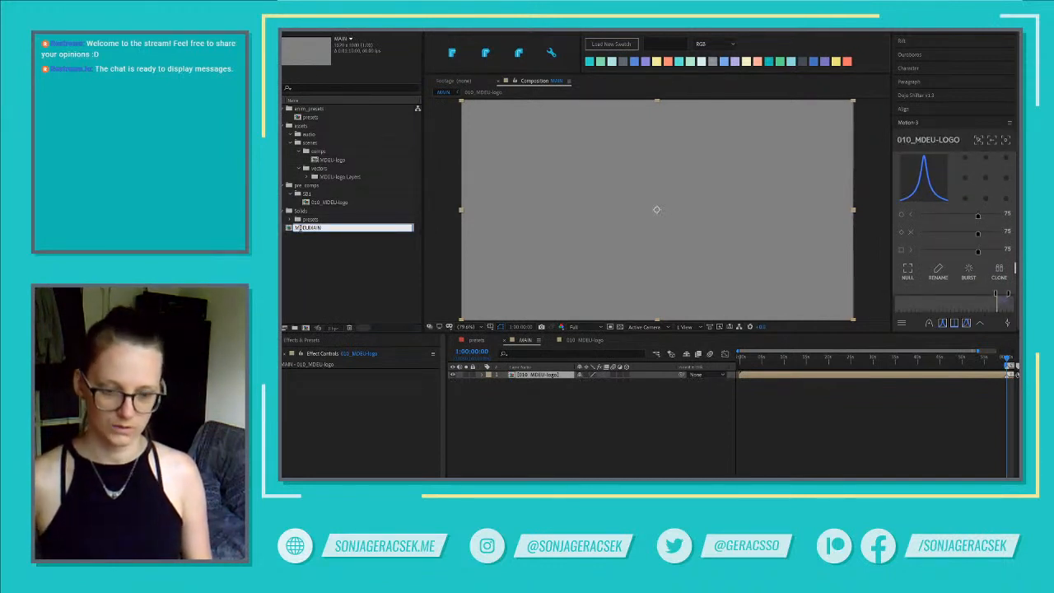
{"action": "type", "text": "StackLogo_"}
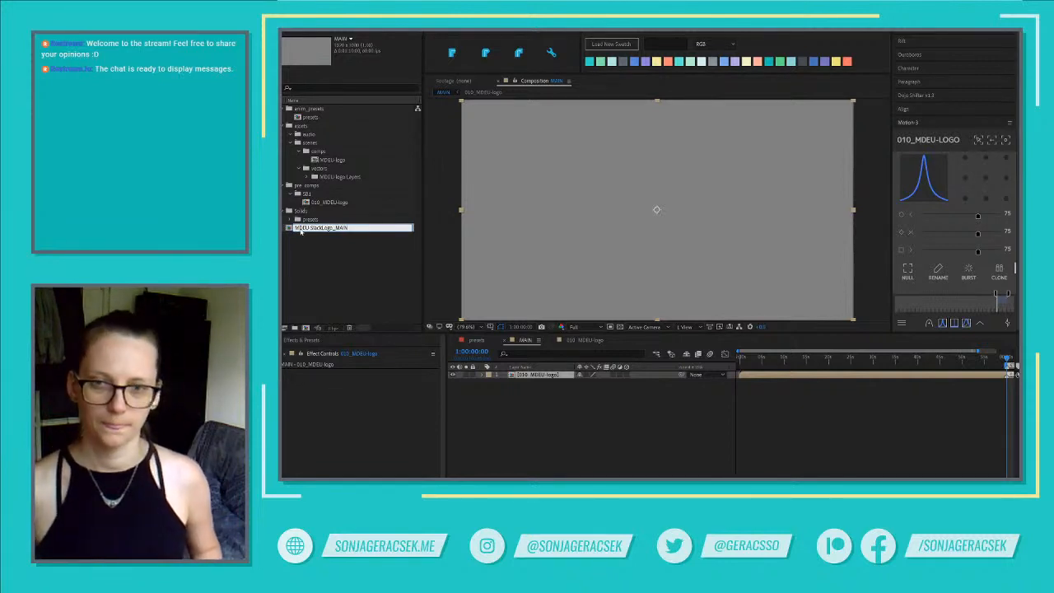
{"action": "key", "text": "Return"}
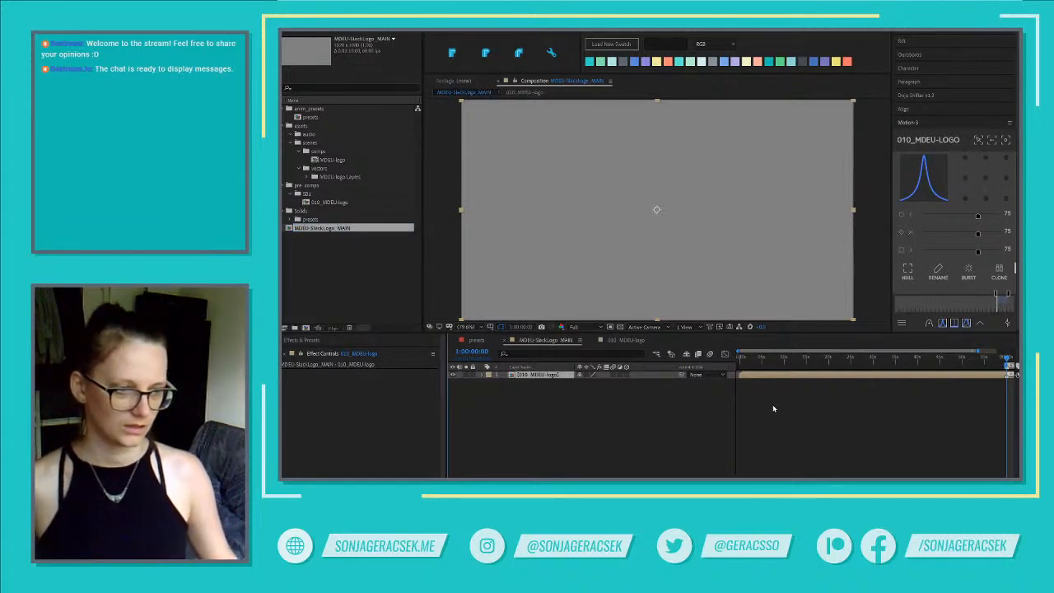
Preview the logo animation from the START marker in the main composition
{"action": "scroll", "coordinate": [956, 425], "scroll_direction": "up", "scroll_amount": 1}
{"action": "left_click_drag", "start_coordinate": [948, 417], "coordinate": [736, 421]}
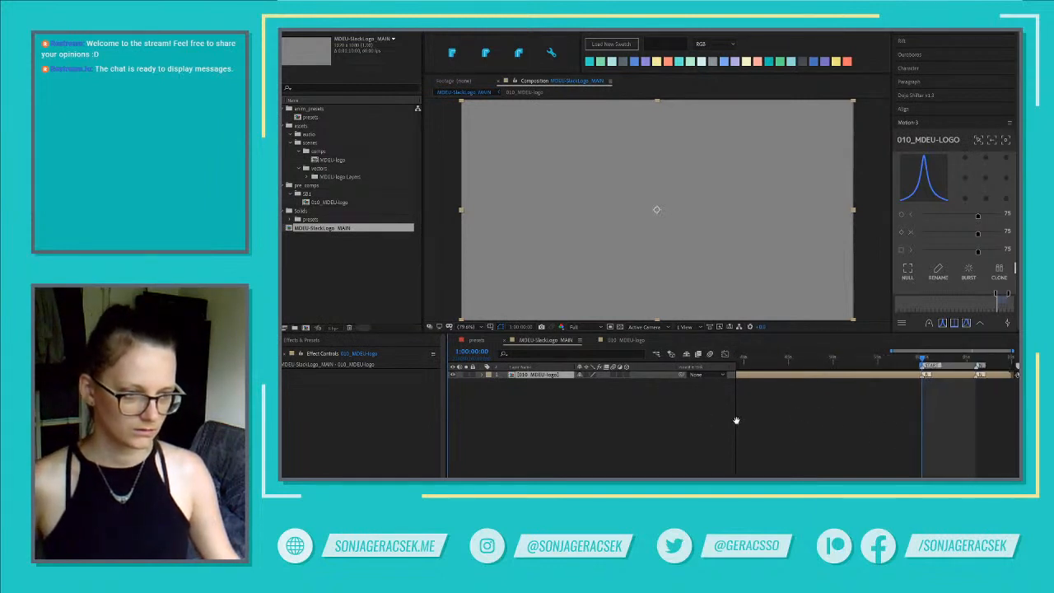
{"action": "left_click", "coordinate": [899, 441]}
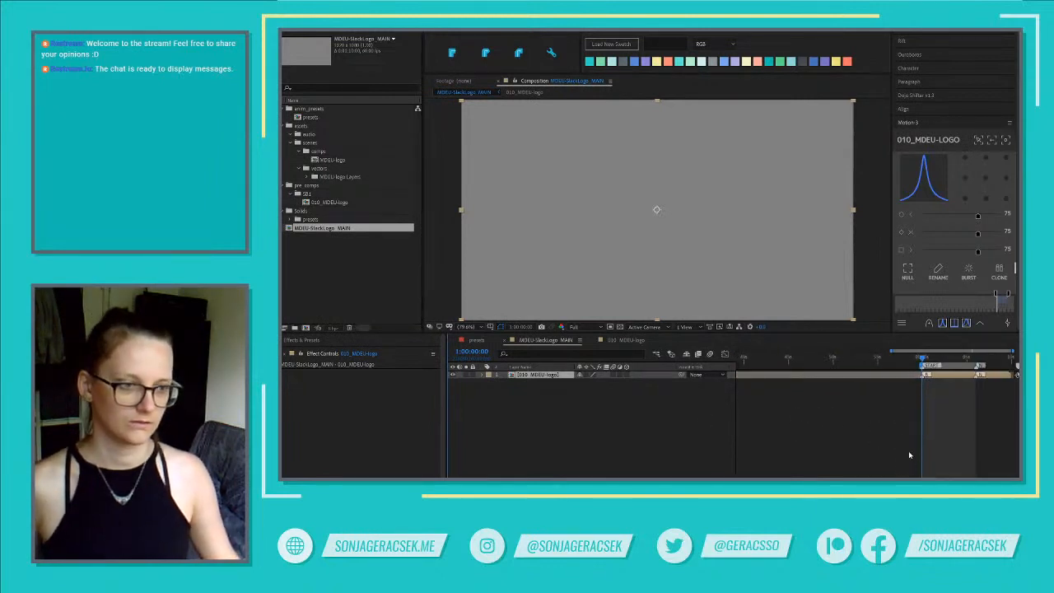
{"action": "scroll", "coordinate": [956, 425], "scroll_direction": "up", "scroll_amount": 1}
{"action": "left_click_drag", "start_coordinate": [934, 424], "coordinate": [877, 426]}
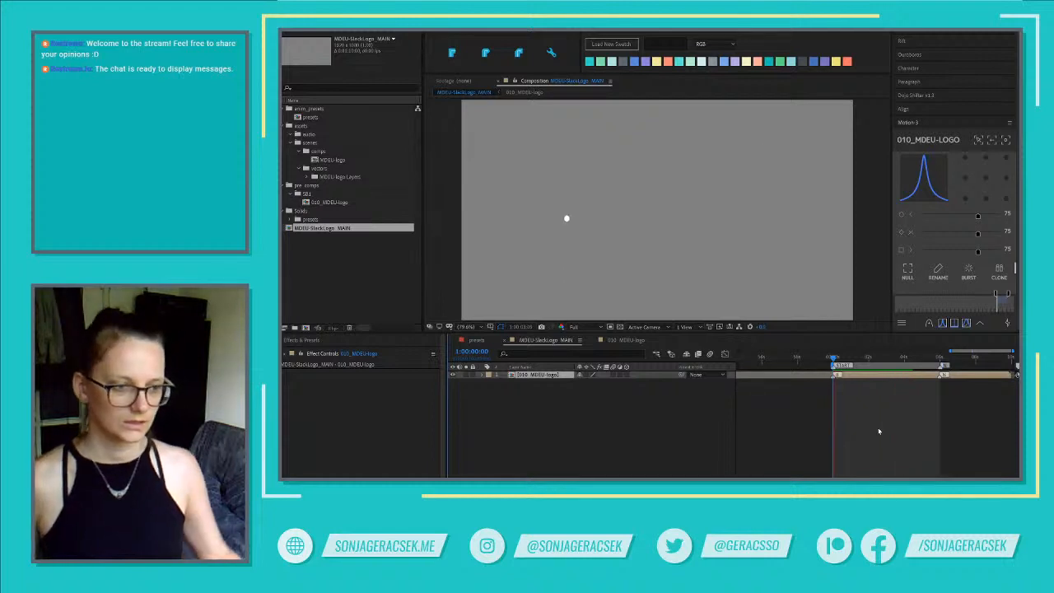
{"action": "key", "text": "space"}
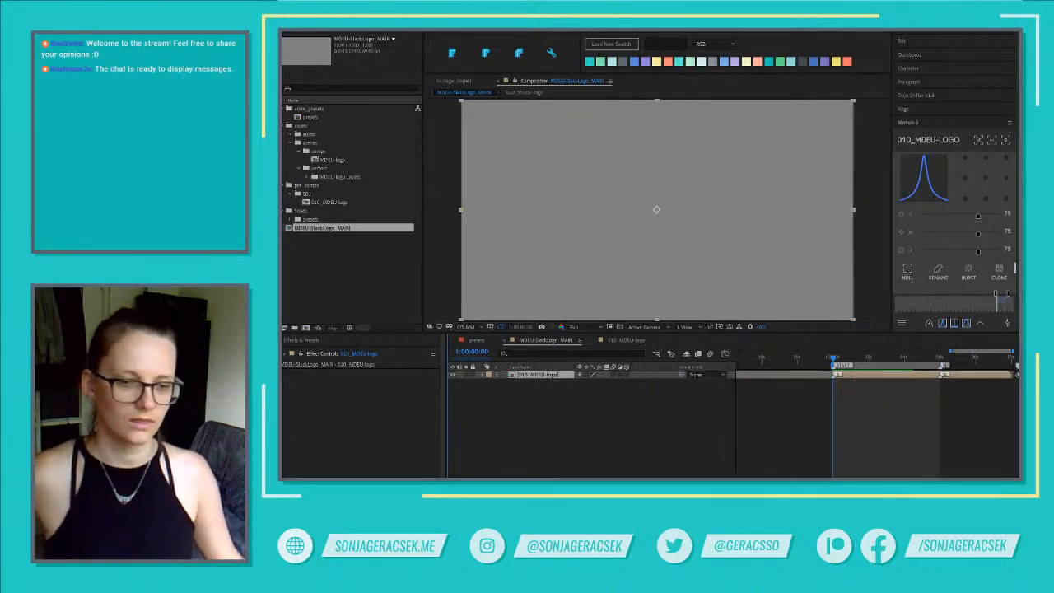
Switch to Dribbble in the browser and start publishing a new shot
{"action": "mouse_move", "coordinate": [376, 477]}
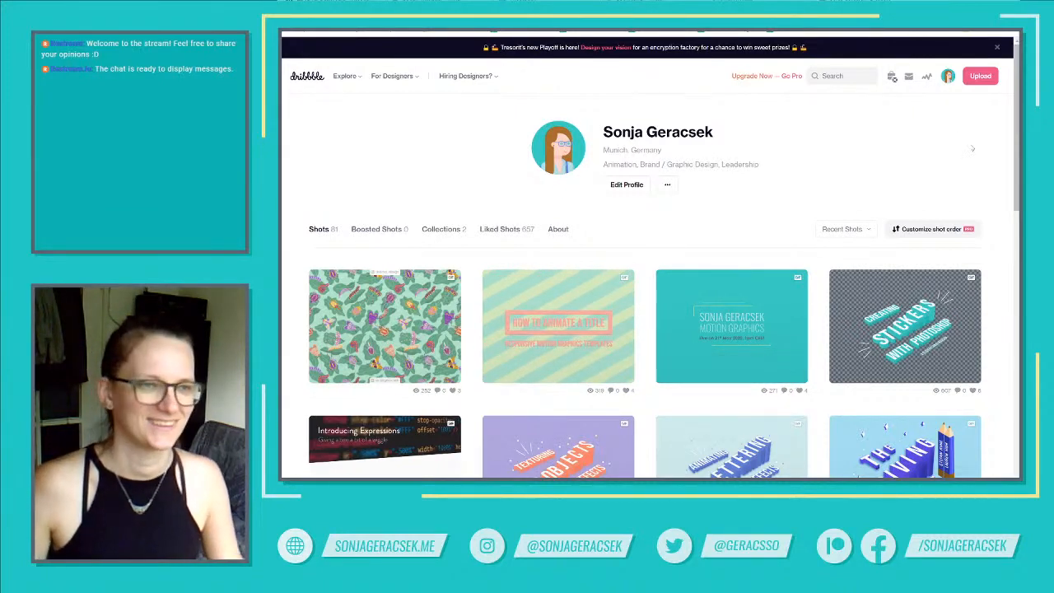
{"action": "left_click", "coordinate": [980, 76]}
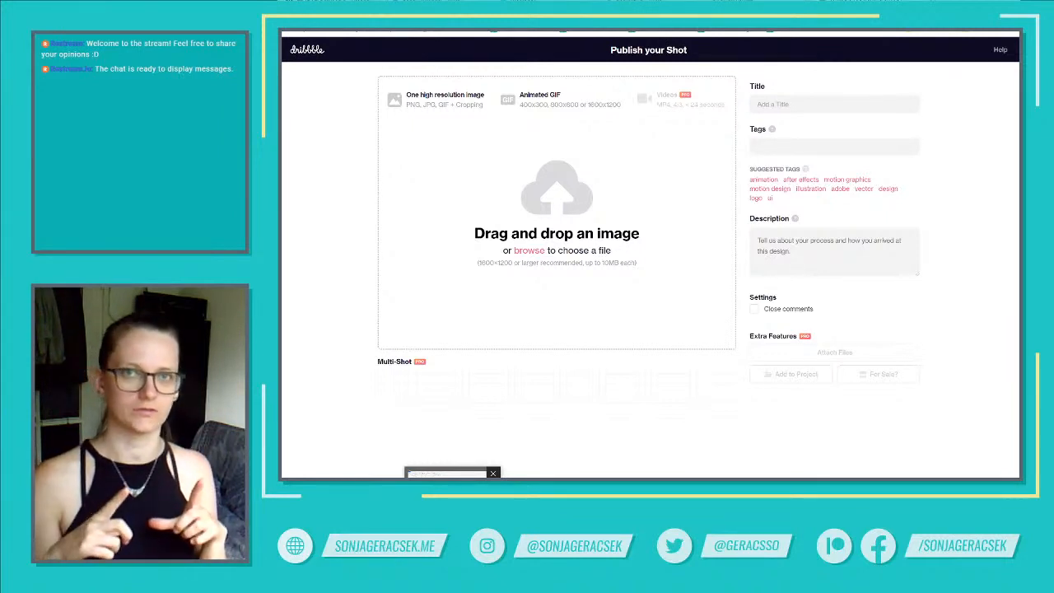
{"action": "left_click", "coordinate": [452, 475]}
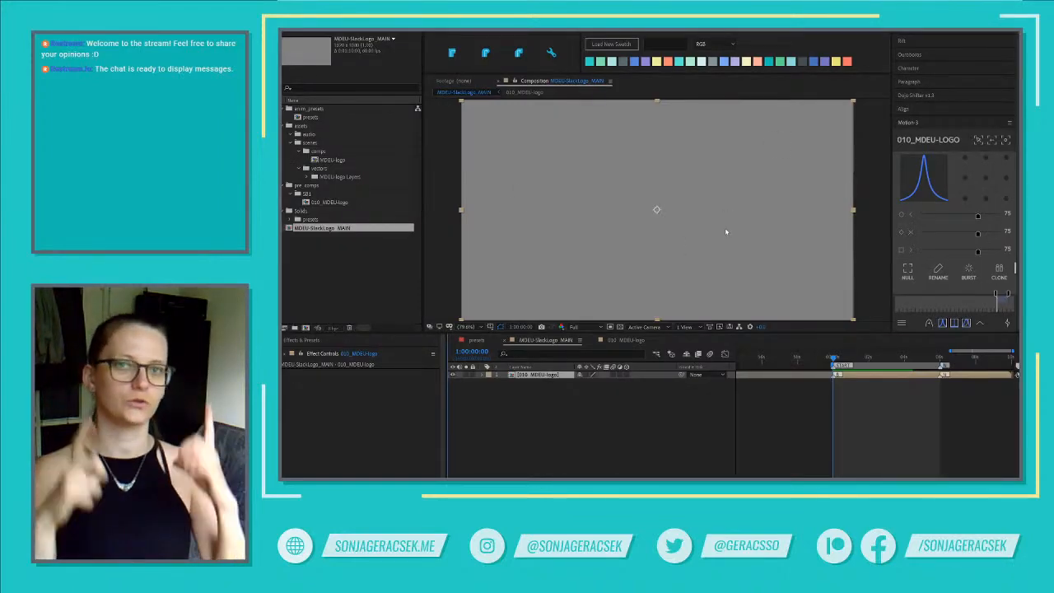
{"action": "left_click", "coordinate": [414, 475]}
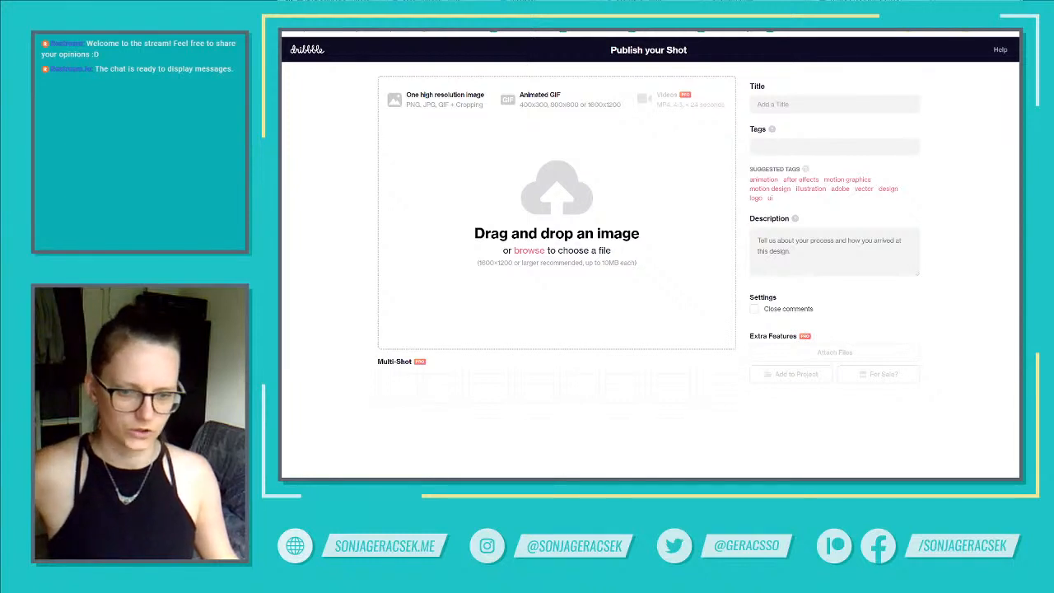
Add the 20200724_KazeWaFuke_4x3_dribbble_20fps GIF from the KazeWaFuke project's 04_FINAL/GIFs folder to the new shot
{"action": "left_click", "coordinate": [527, 475]}
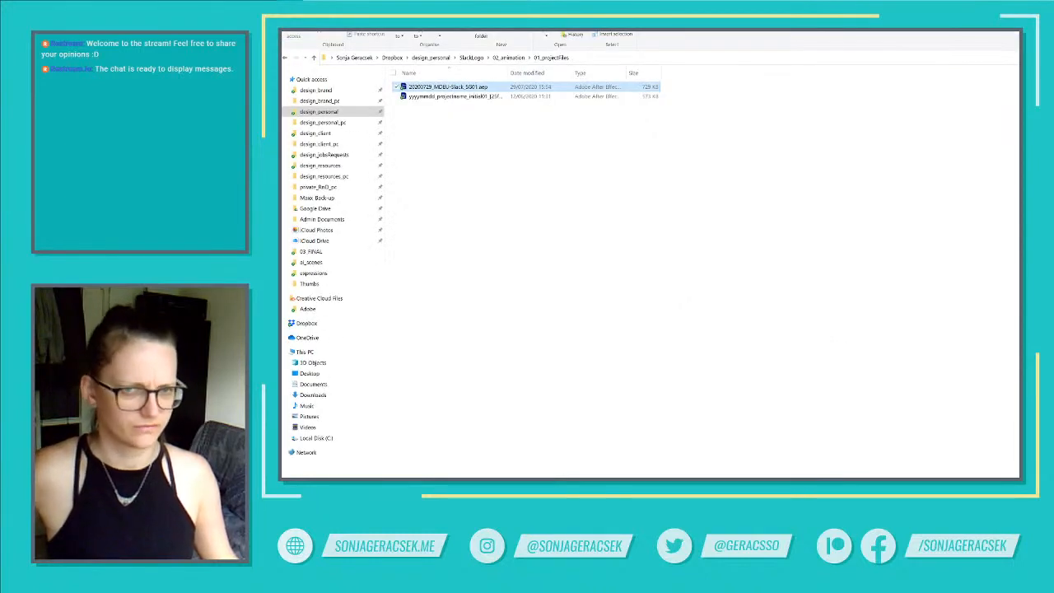
{"action": "left_click", "coordinate": [437, 58]}
{"action": "left_click", "coordinate": [421, 106]}
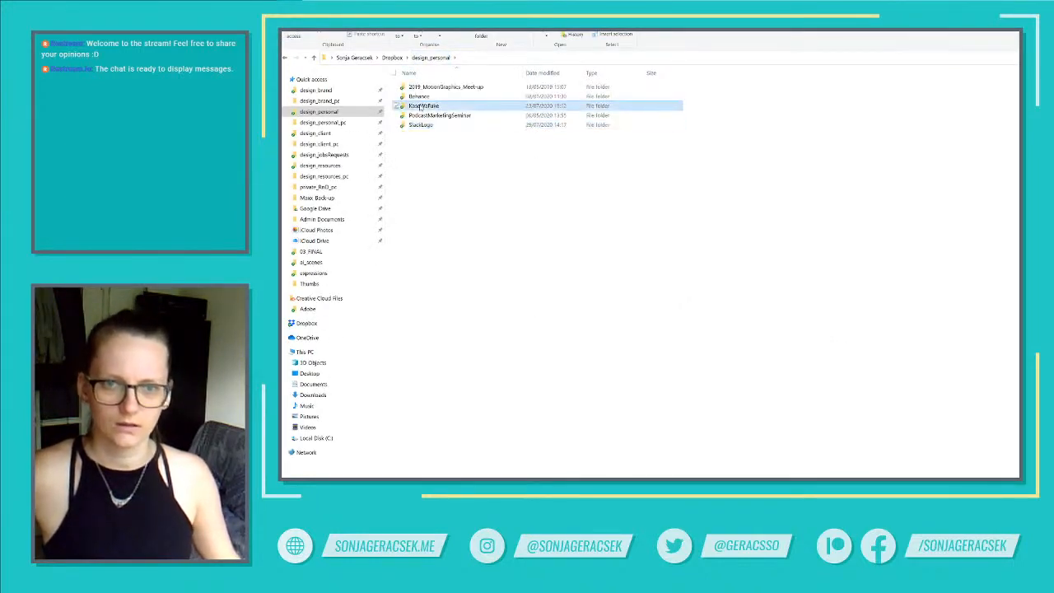
{"action": "double_click", "coordinate": [420, 106]}
{"action": "double_click", "coordinate": [421, 107]}
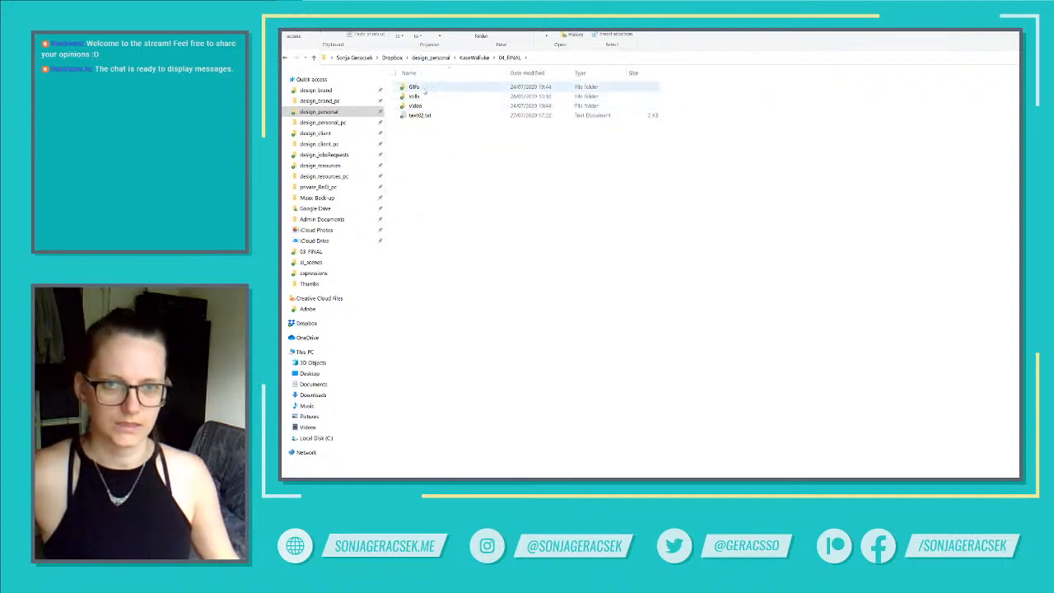
{"action": "double_click", "coordinate": [424, 88]}
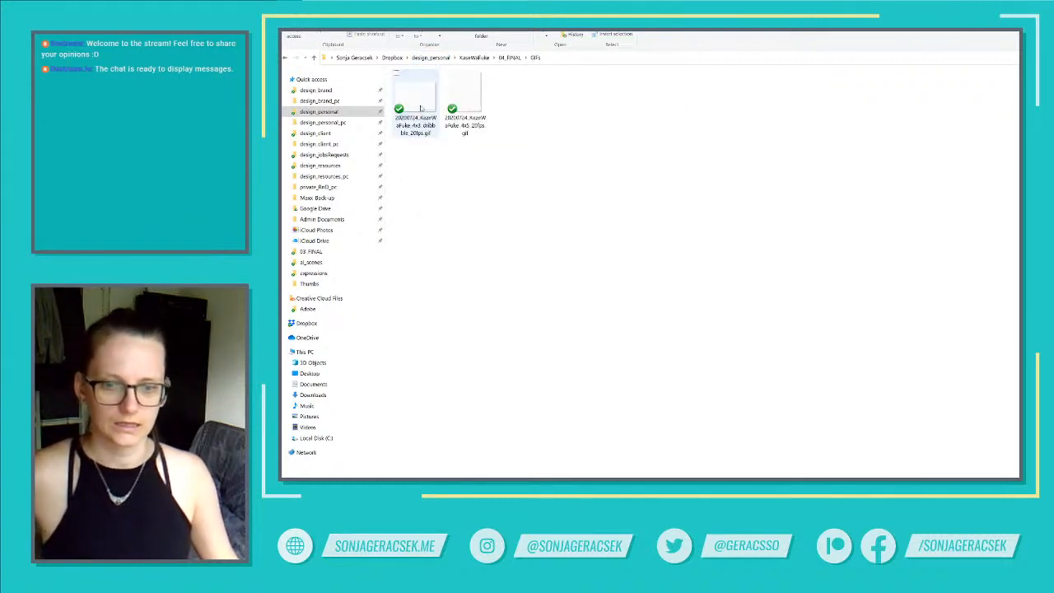
{"action": "left_click_drag", "start_coordinate": [421, 108], "coordinate": [337, 477]}
{"action": "left_click_drag", "start_coordinate": [555, 241], "coordinate": [556, 242]}
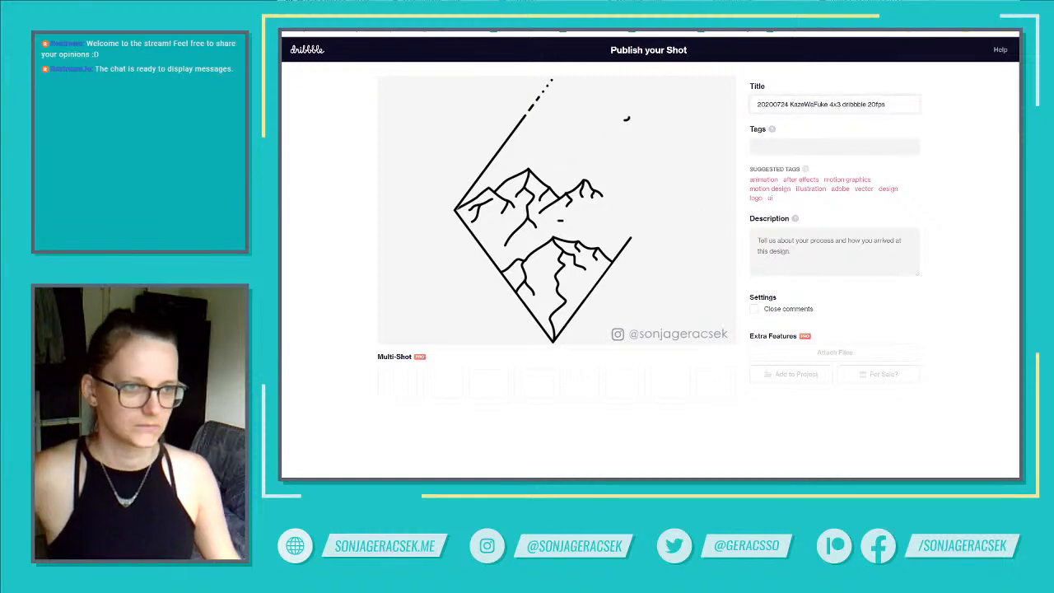
Change the shot's title to Kaze Wa Fuke, removing the date and the format details
{"action": "left_click_drag", "start_coordinate": [826, 105], "coordinate": [923, 105]}
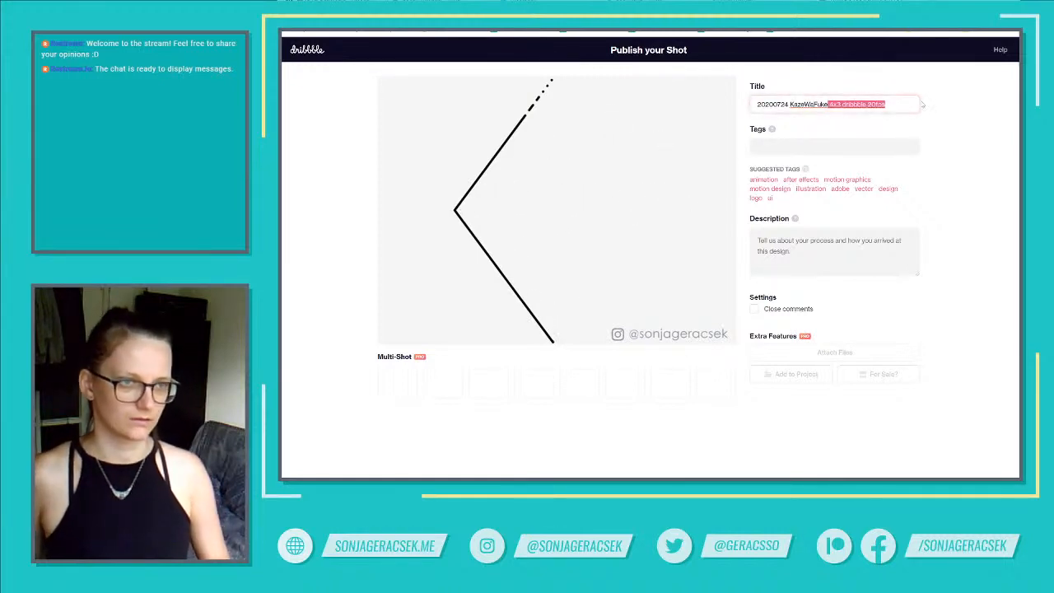
{"action": "key", "text": "BackSpace"}
{"action": "key", "text": "Left"}
{"action": "key", "text": "Left"}
{"action": "key", "text": "Left"}
{"action": "key", "text": "Left"}
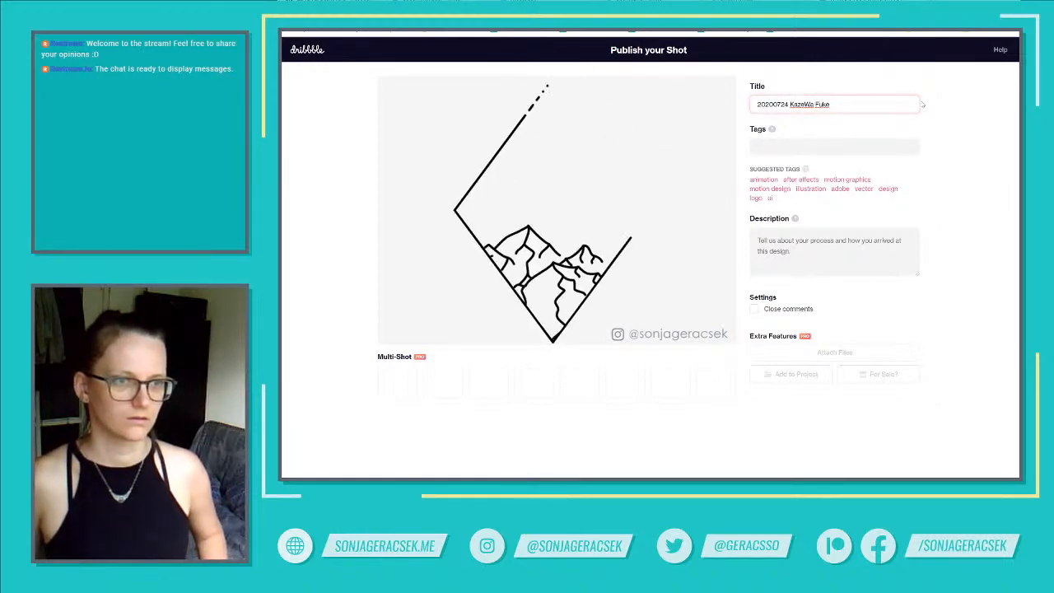
{"action": "key", "text": "Left"}
{"action": "key", "text": "Left"}
{"action": "key", "text": "Left"}
{"action": "key", "text": "Left"}
{"action": "key", "text": "Left"}
{"action": "key", "text": "shift+Home"}
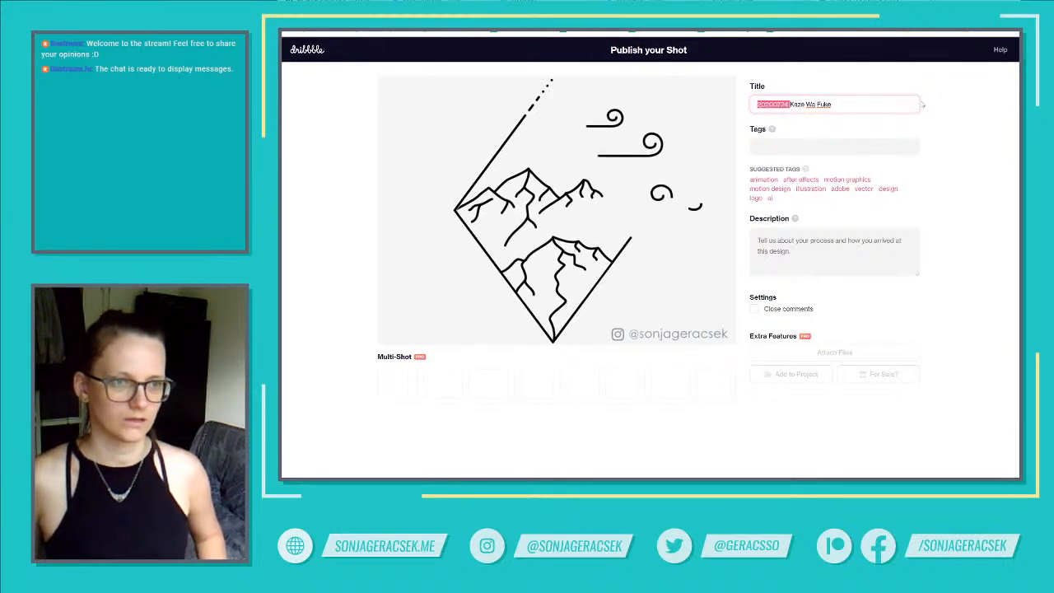
{"action": "key", "text": "BackSpace"}
Tag the shot with animation, after effects, motion graphics, adobe, vector and flat
{"action": "left_click", "coordinate": [832, 146]}
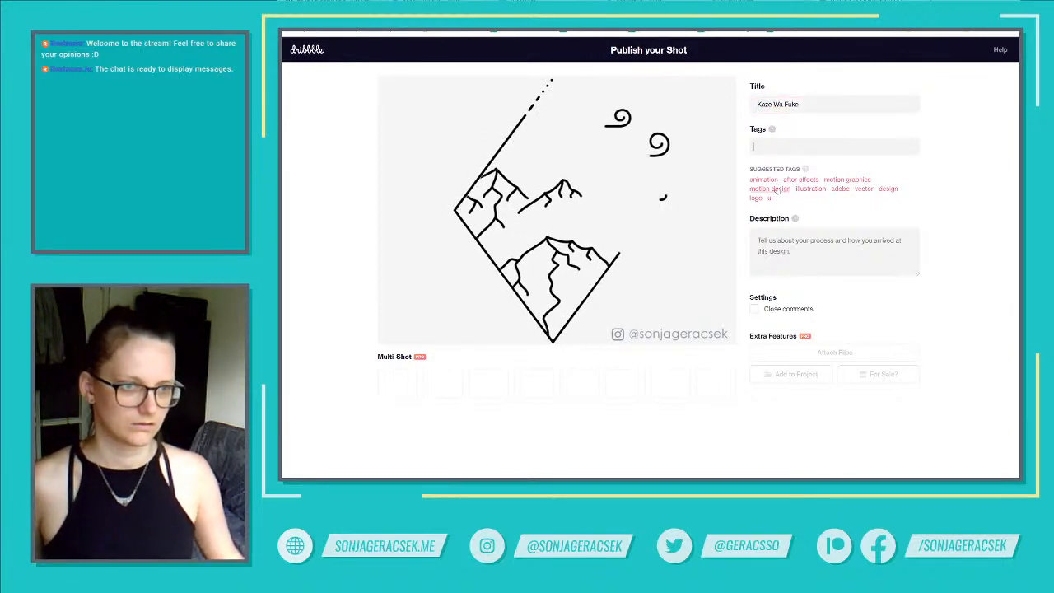
{"action": "left_click", "coordinate": [763, 180]}
{"action": "left_click", "coordinate": [770, 181]}
{"action": "left_click", "coordinate": [783, 181]}
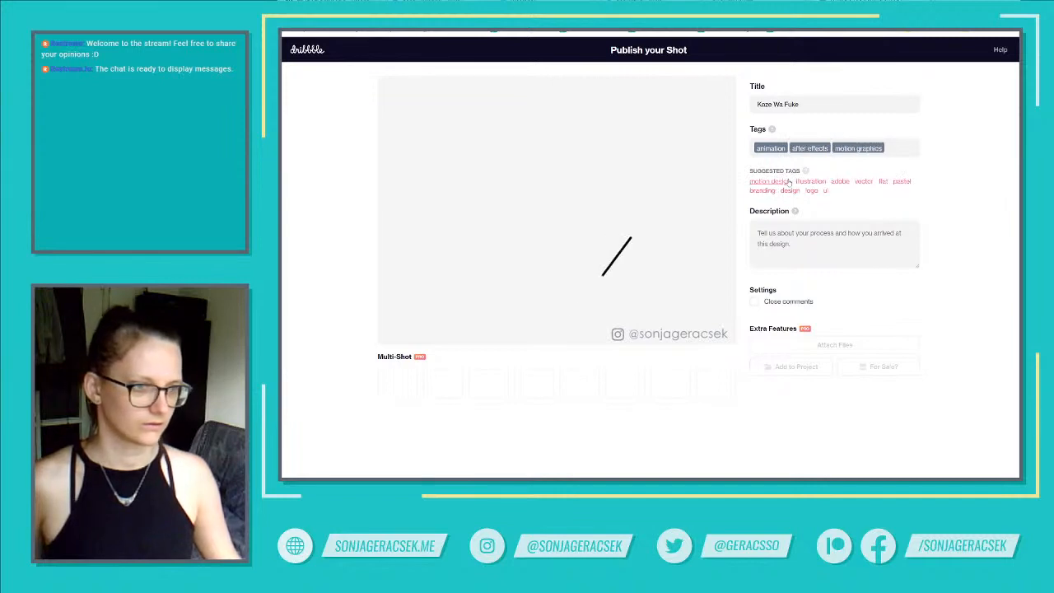
{"action": "left_click", "coordinate": [848, 181]}
{"action": "left_click", "coordinate": [842, 182]}
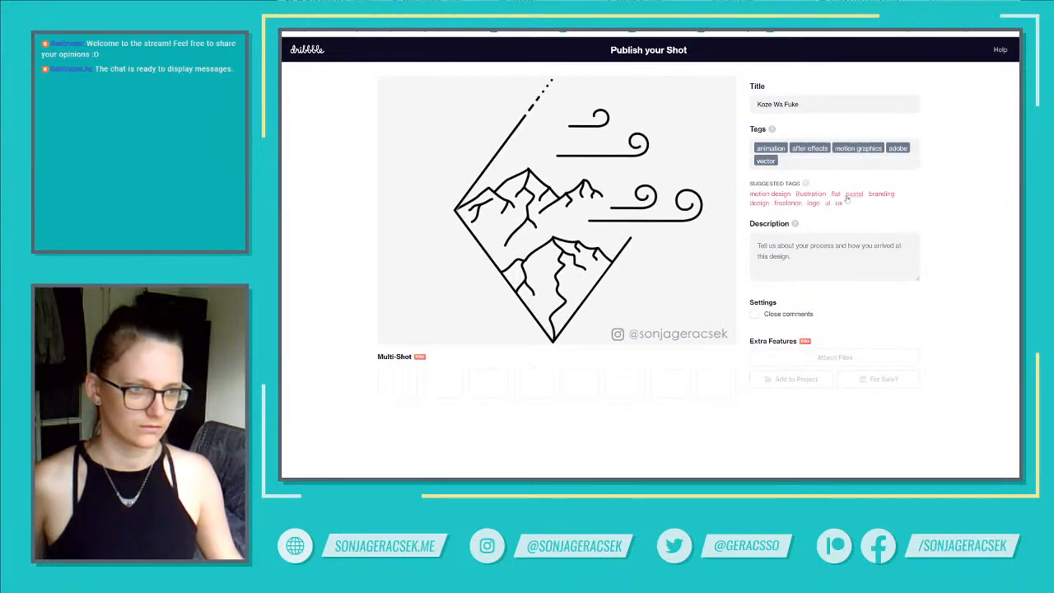
{"action": "left_click", "coordinate": [837, 194]}
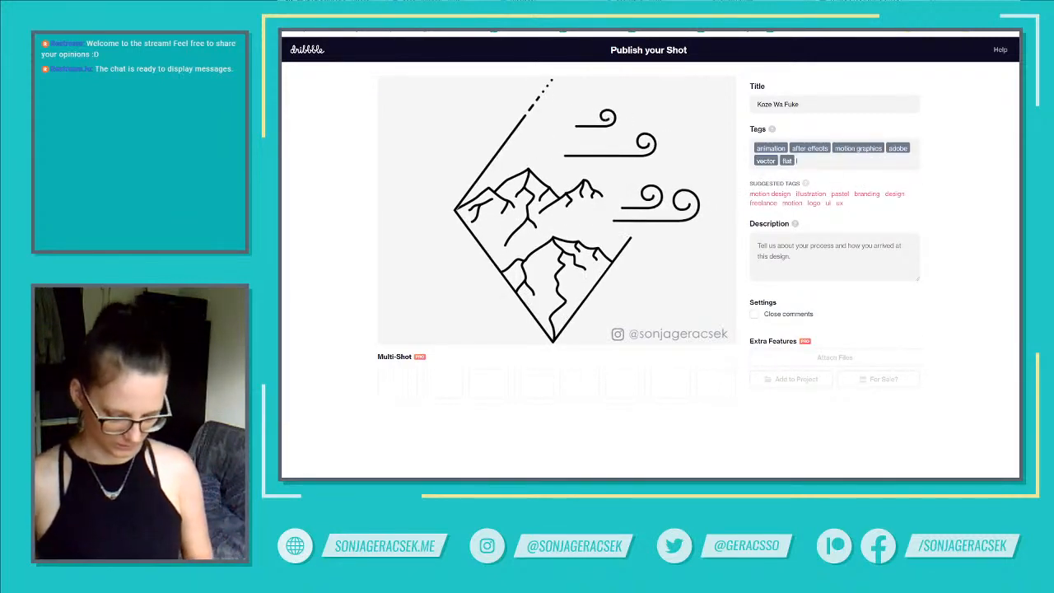
Add the custom tags line, line art and line animation to the shot
{"action": "type", "text": "line"}
{"action": "key", "text": "Return"}
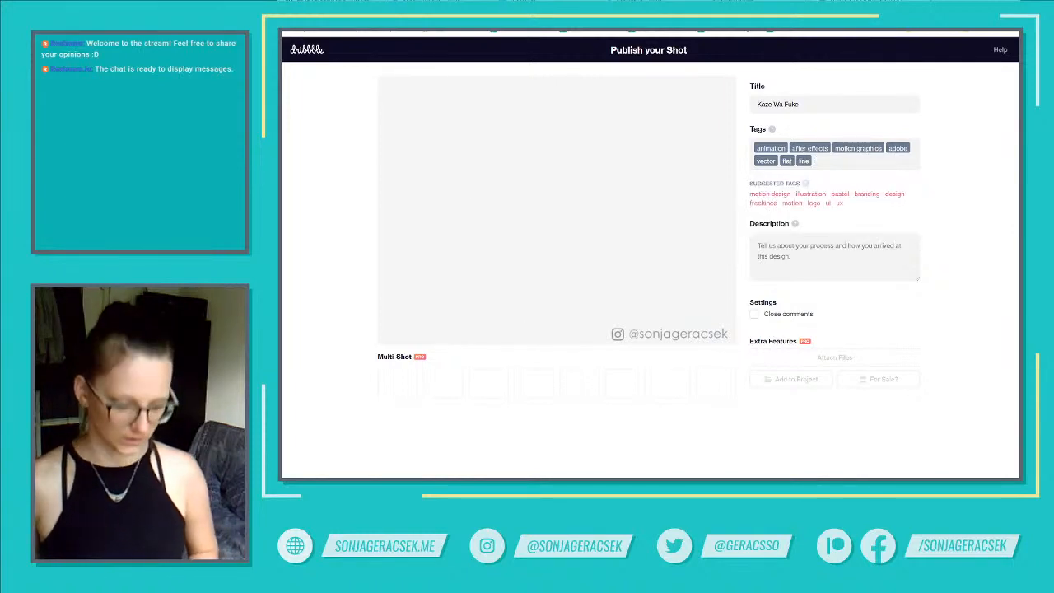
{"action": "type", "text": "line art"}
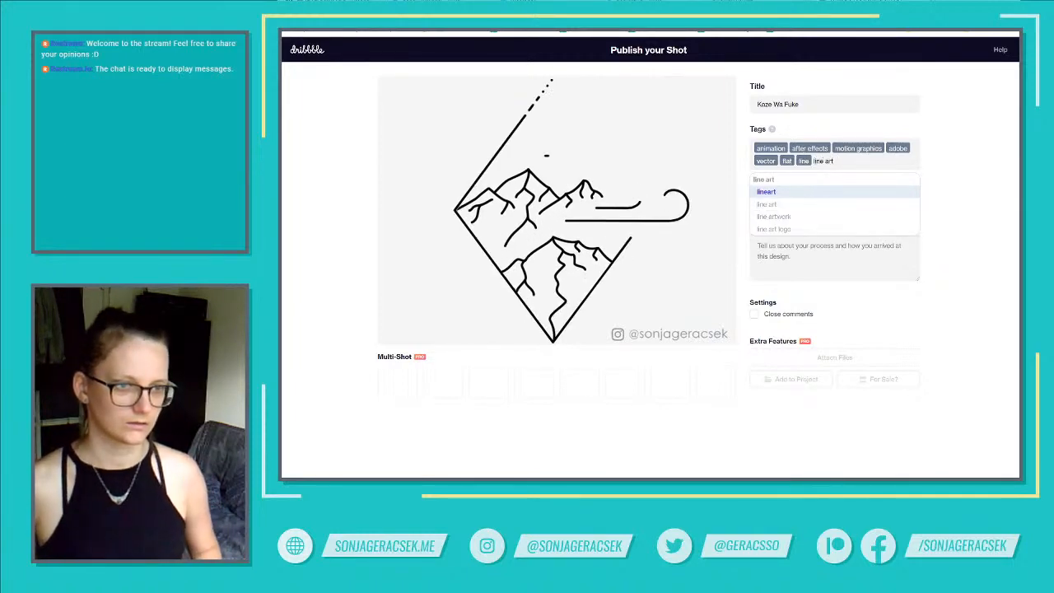
{"action": "key", "text": "Down"}
{"action": "key", "text": "Return"}
{"action": "type", "text": "line"}
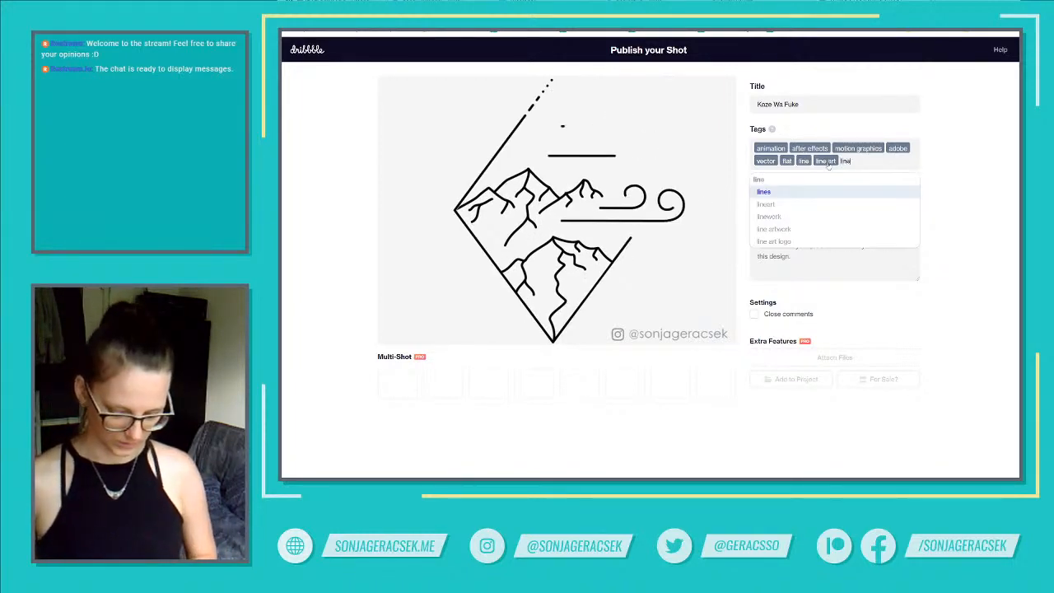
{"action": "type", "text": " animation"}
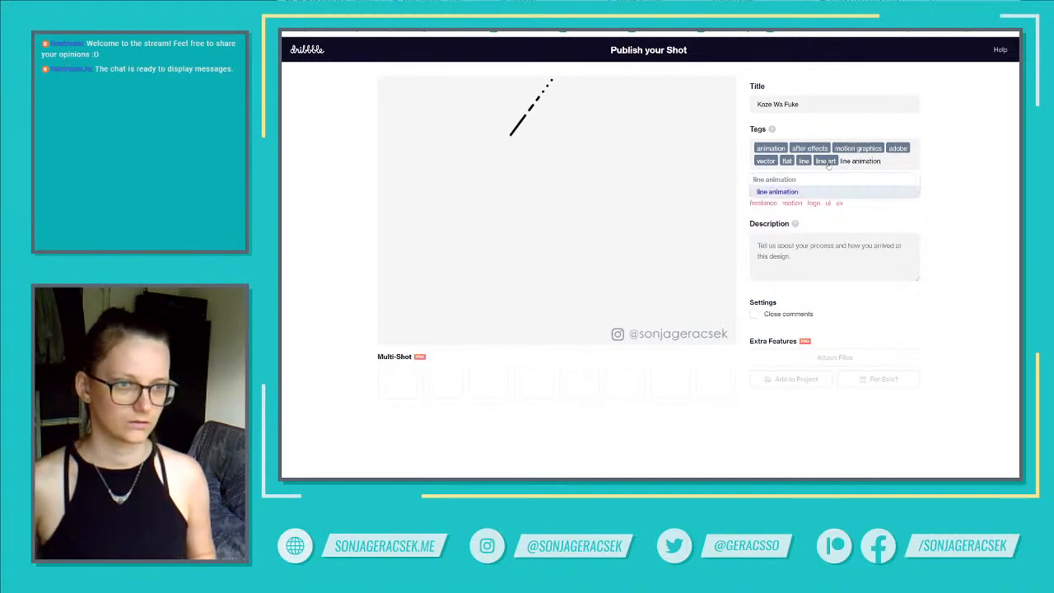
{"action": "key", "text": "Return"}
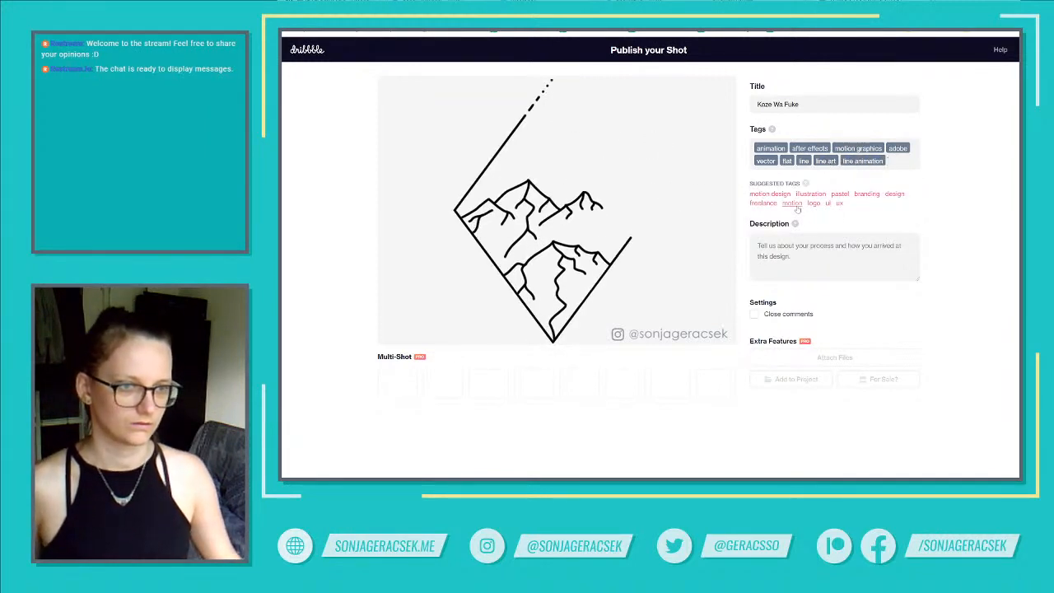
Add freelance, motion and illustration to the shot's tags
{"action": "left_click", "coordinate": [763, 203]}
{"action": "left_click", "coordinate": [759, 216]}
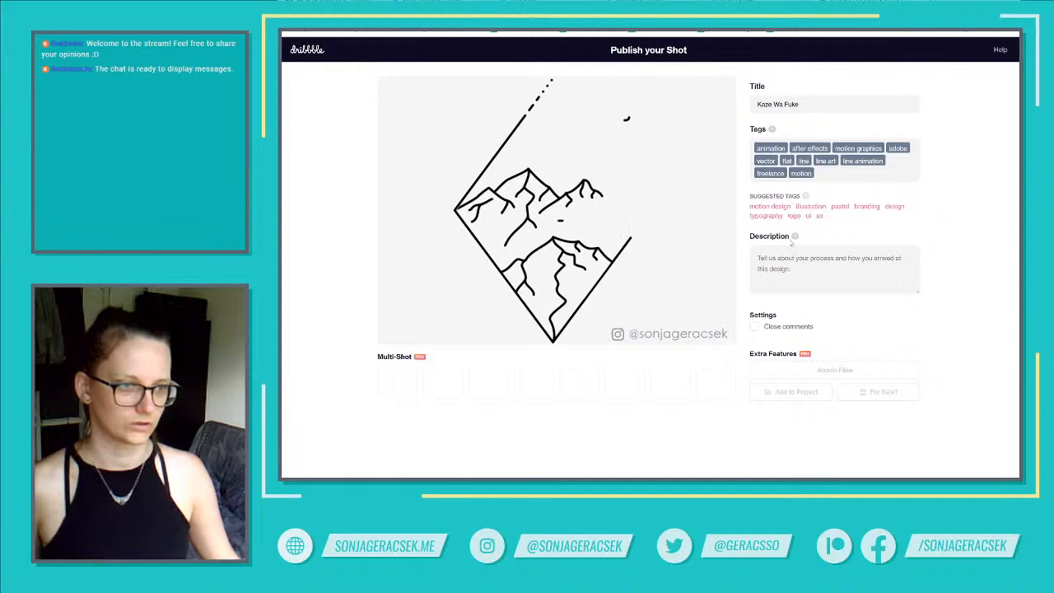
{"action": "left_click", "coordinate": [861, 173]}
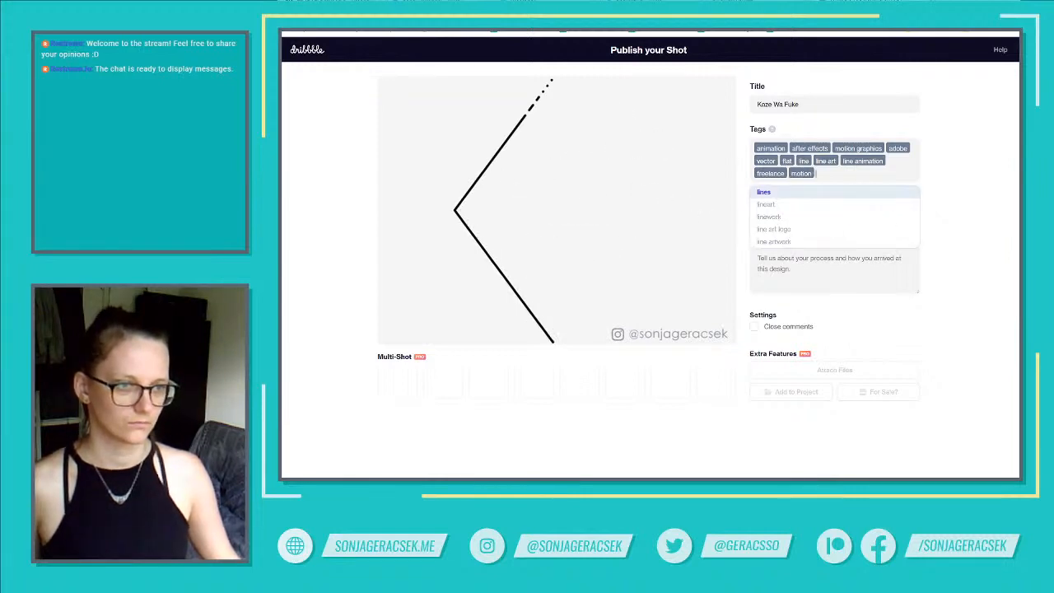
{"action": "type", "text": "illus"}
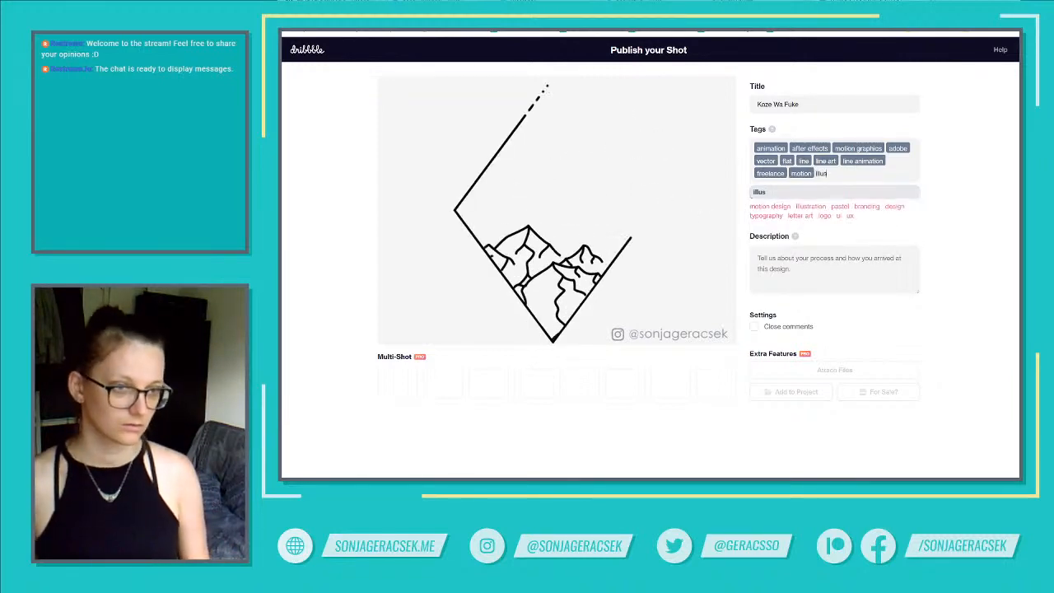
{"action": "left_click", "coordinate": [794, 217]}
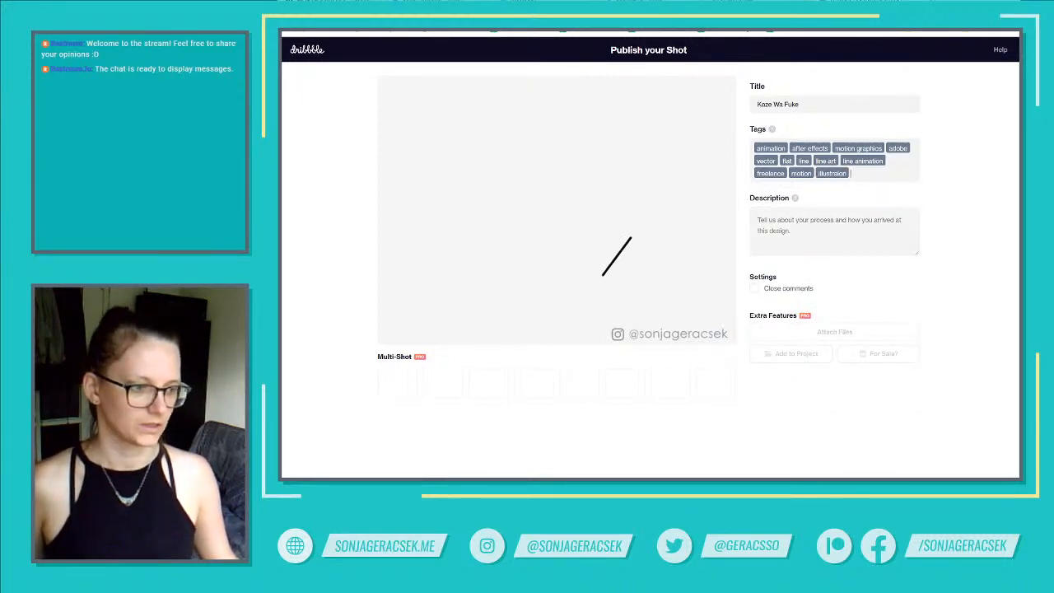
Publish the Kaze Wa Fuke shot and open the author's profile to view it among the shots
{"action": "left_click", "coordinate": [928, 374]}
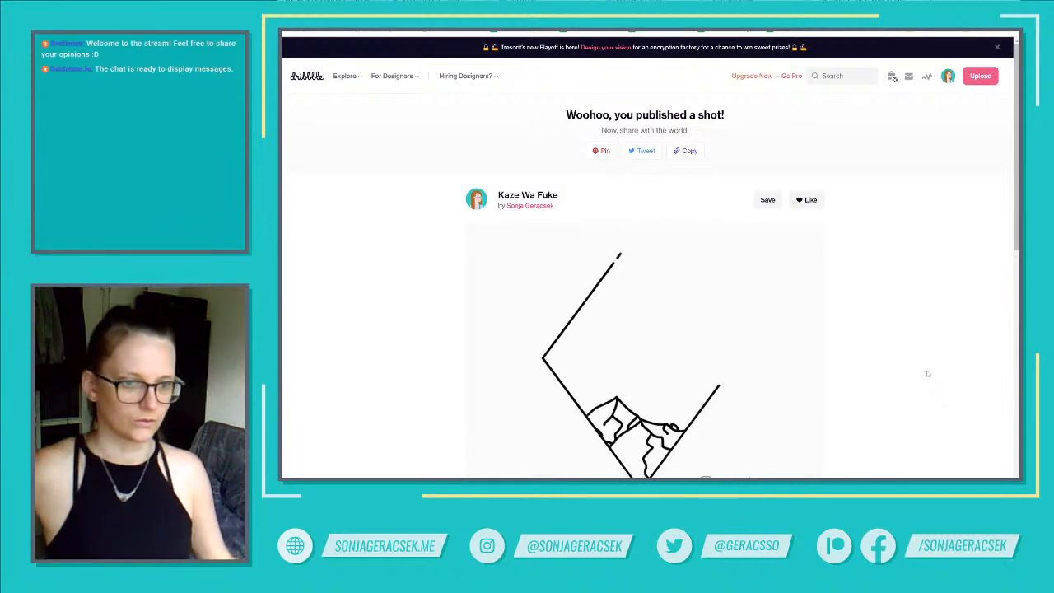
{"action": "left_click", "coordinate": [530, 206]}
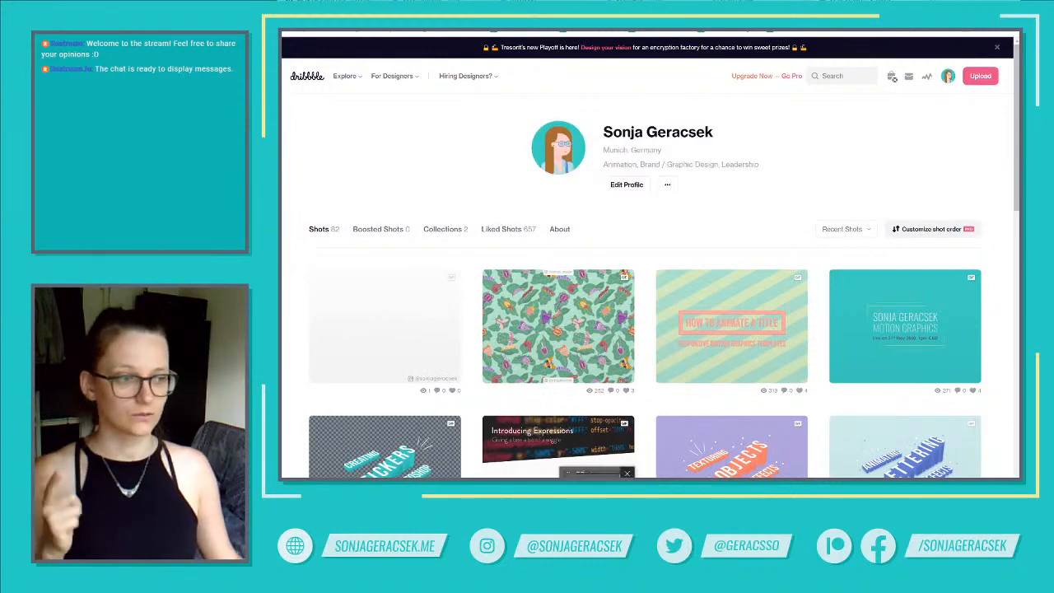
Switch back to After Effects and enable time remapping on the 010_MDEU-logo layer in the main composition
{"action": "left_click", "coordinate": [612, 475]}
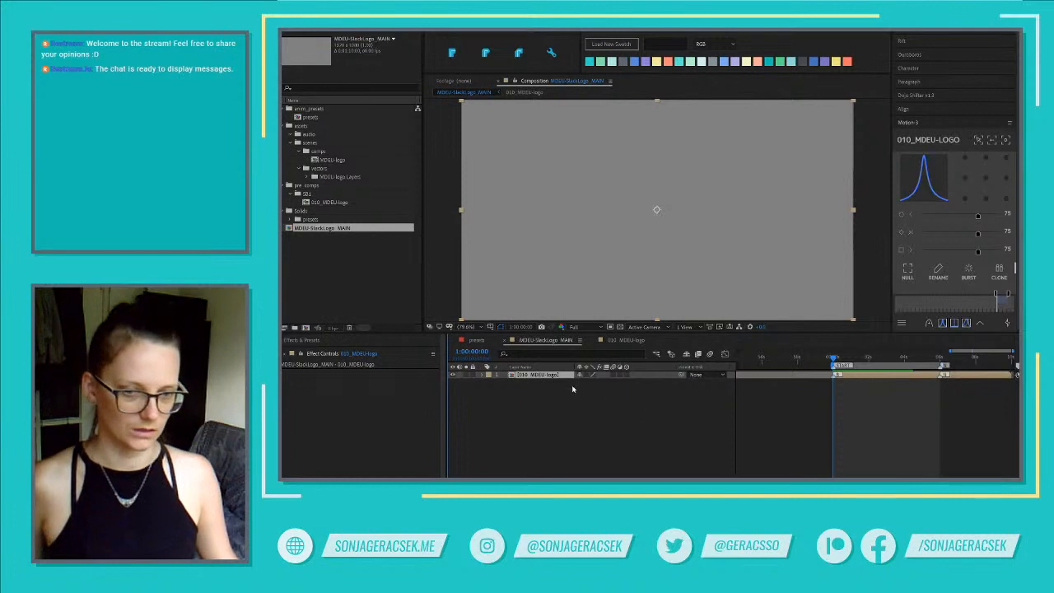
{"action": "right_click", "coordinate": [551, 374]}
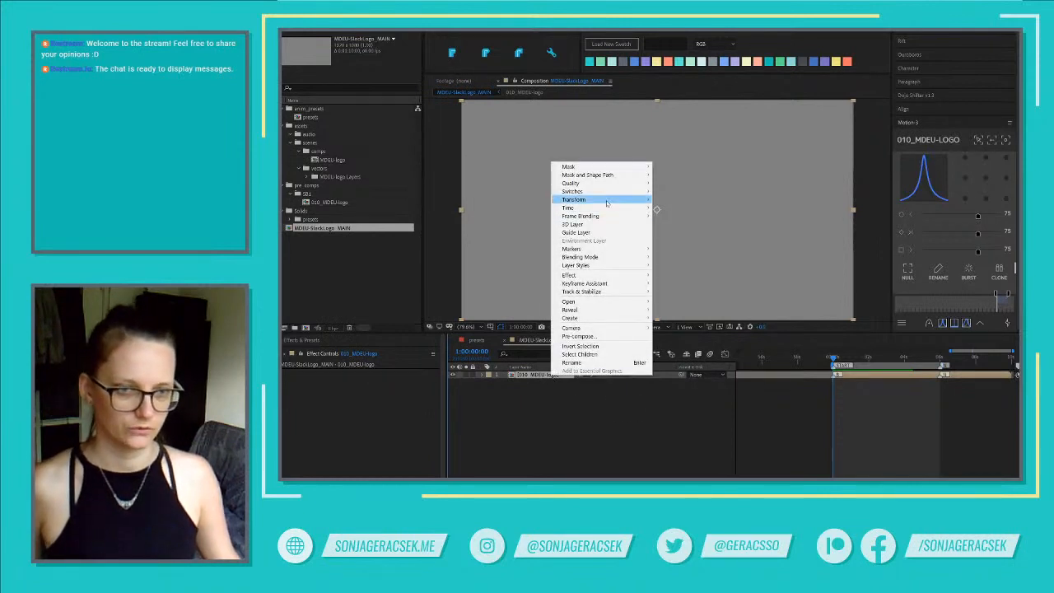
{"action": "mouse_move", "coordinate": [608, 202]}
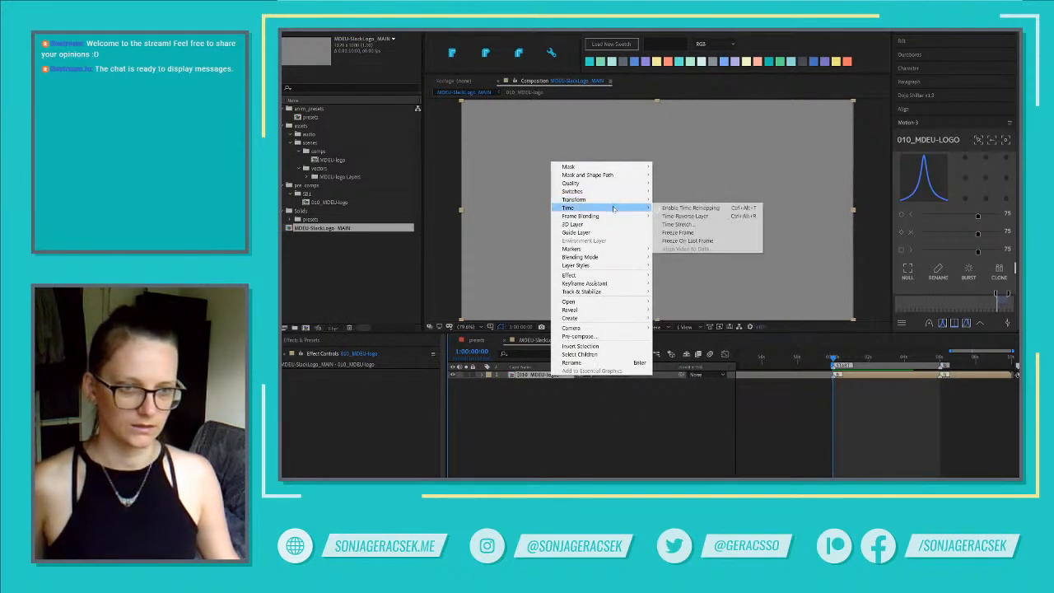
{"action": "left_click", "coordinate": [691, 206]}
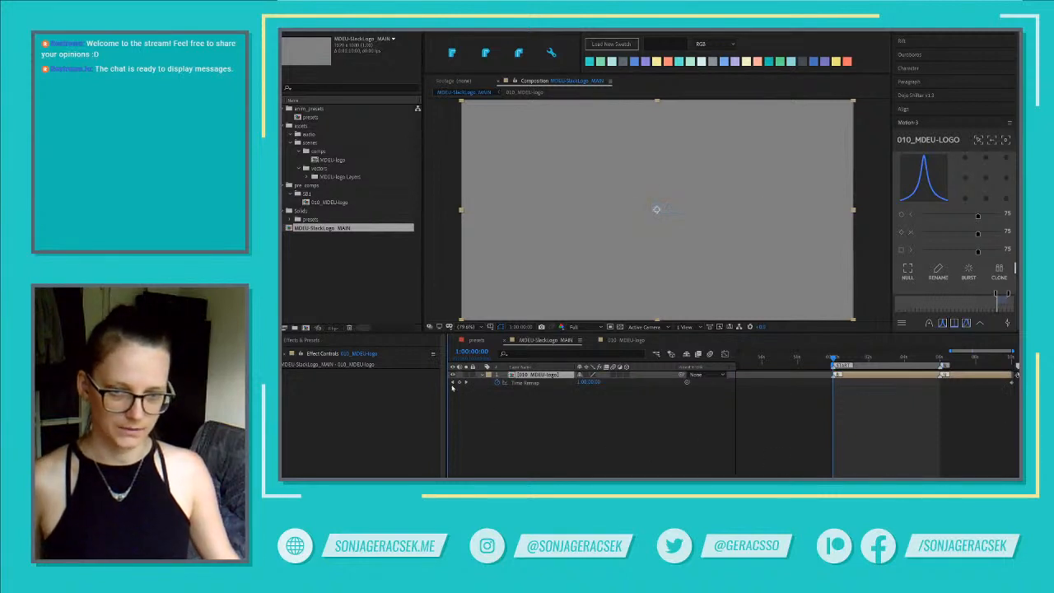
Keyframe Time Remap on the 010_MDEU-logo layer at 1:00:00:00 and 1:00:06:00, and delete the layer's original outer keyframes
{"action": "left_click", "coordinate": [955, 406]}
{"action": "left_click_drag", "start_coordinate": [932, 358], "coordinate": [941, 358]}
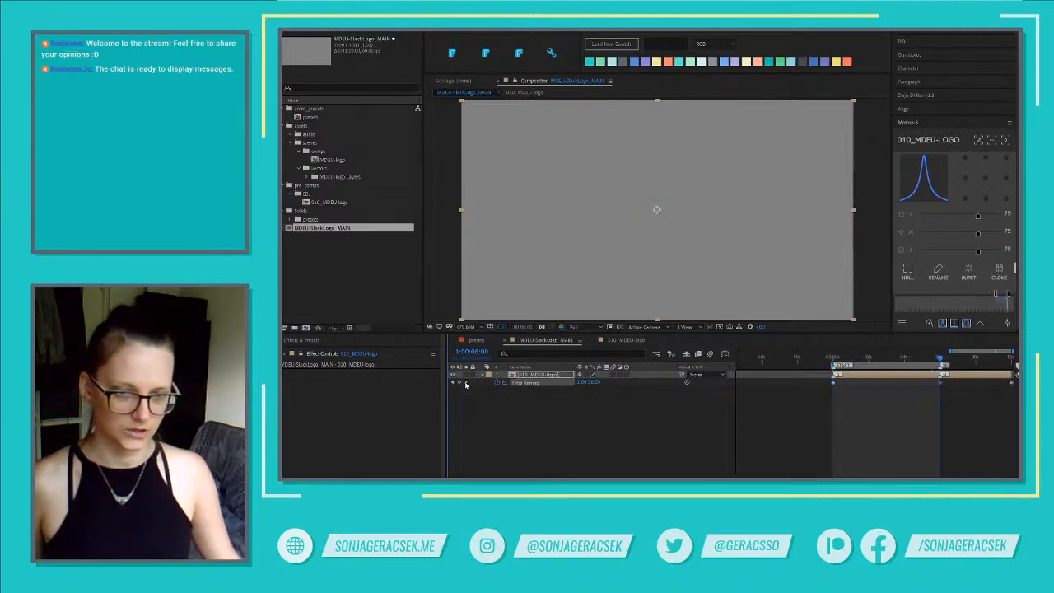
{"action": "left_click", "coordinate": [466, 383]}
{"action": "left_click", "coordinate": [453, 383]}
{"action": "left_click", "coordinate": [466, 383]}
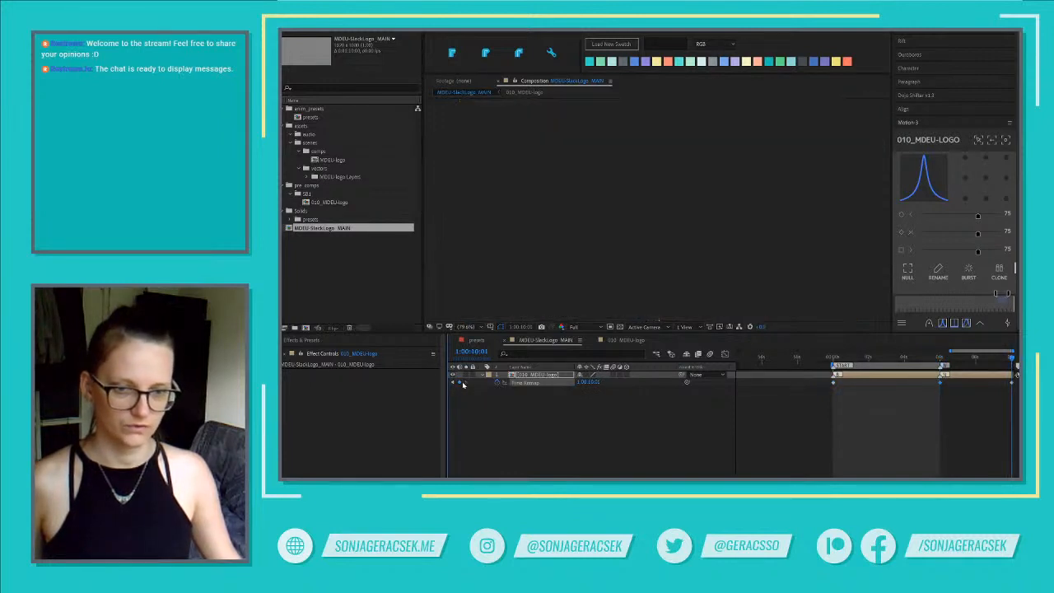
{"action": "left_click", "coordinate": [453, 384]}
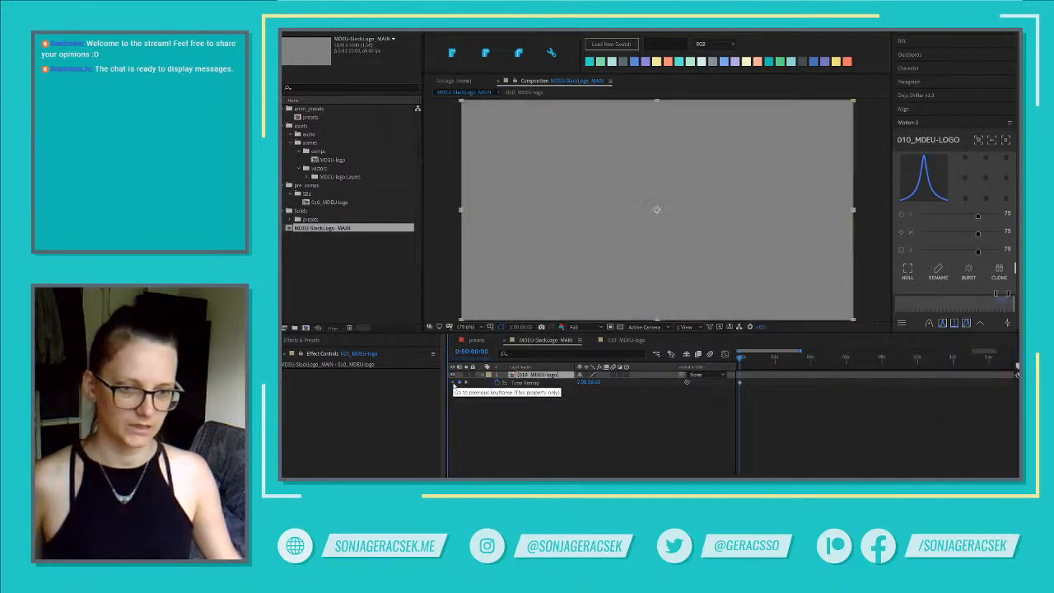
{"action": "left_click", "coordinate": [466, 383]}
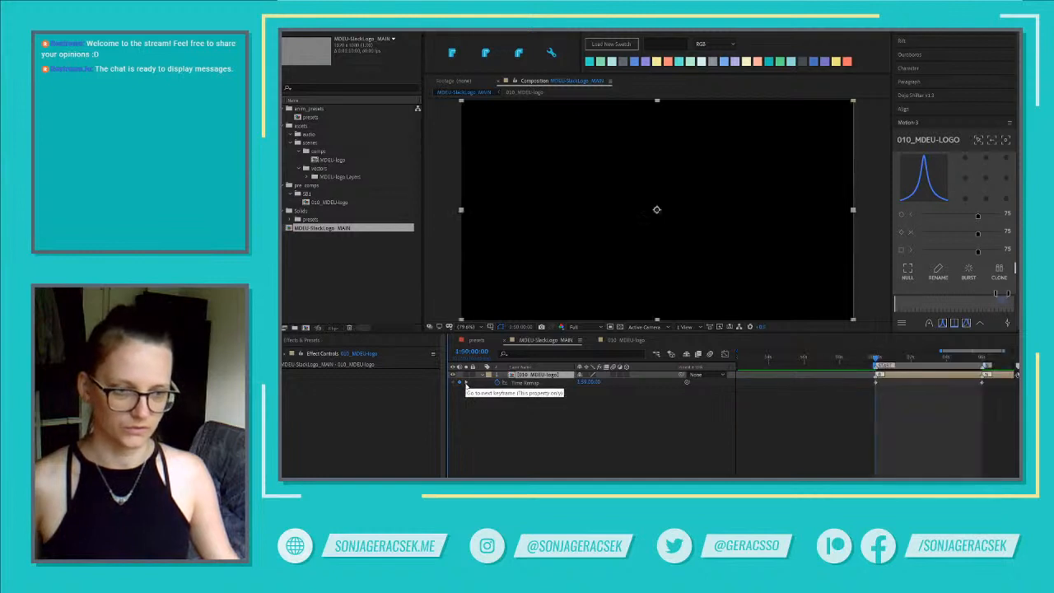
Add a loopOut() expression to the Time Remap property of the 010_MDEU-logo layer
{"action": "left_click", "coordinate": [497, 383], "text": "alt"}
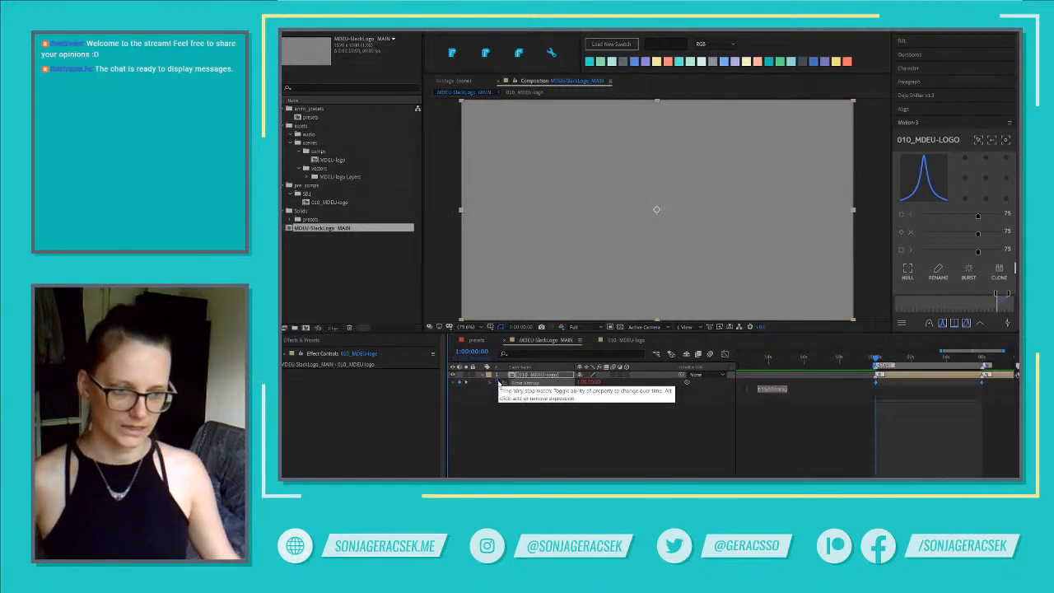
{"action": "type", "text": "loop"}
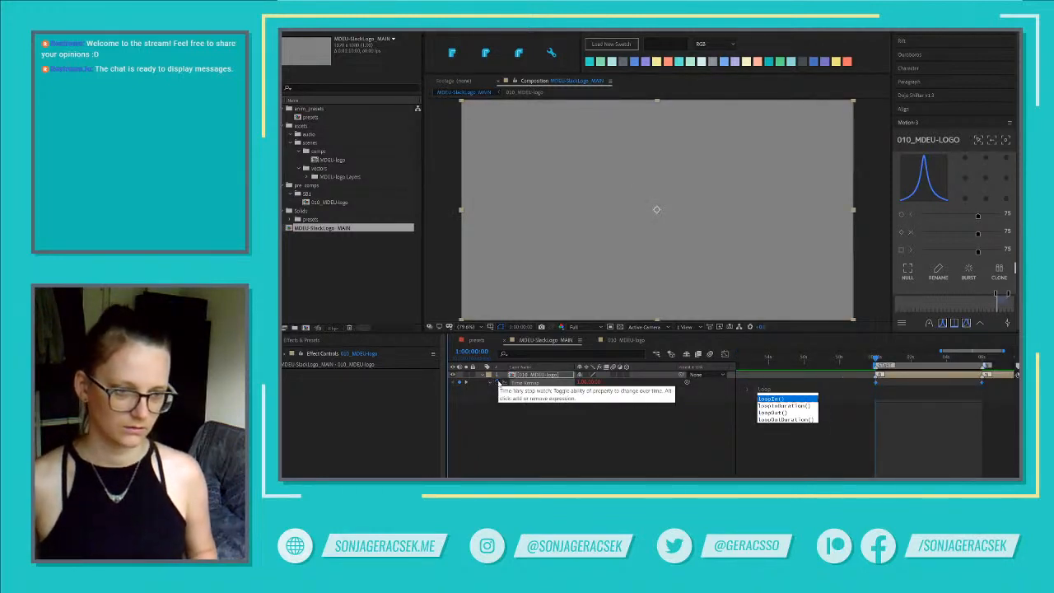
{"action": "key", "text": "Down"}
{"action": "key", "text": "Down"}
{"action": "key", "text": "Return"}
{"action": "left_click", "coordinate": [901, 466]}
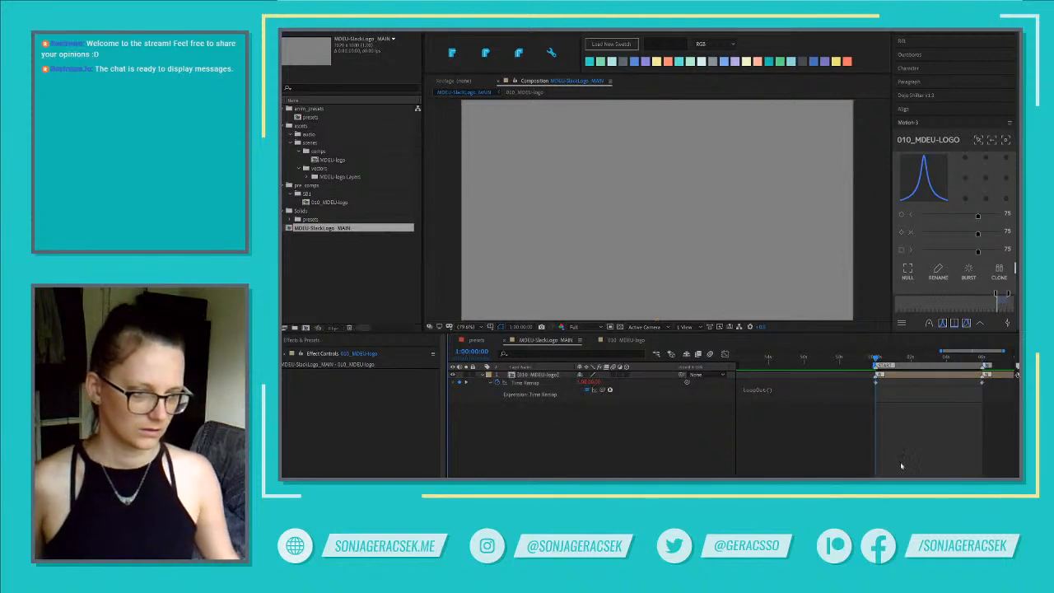
Open the 010_MDEU-logo precomp and move the playhead to the fully drawn logo at 1:00:03:11
{"action": "left_click", "coordinate": [956, 377]}
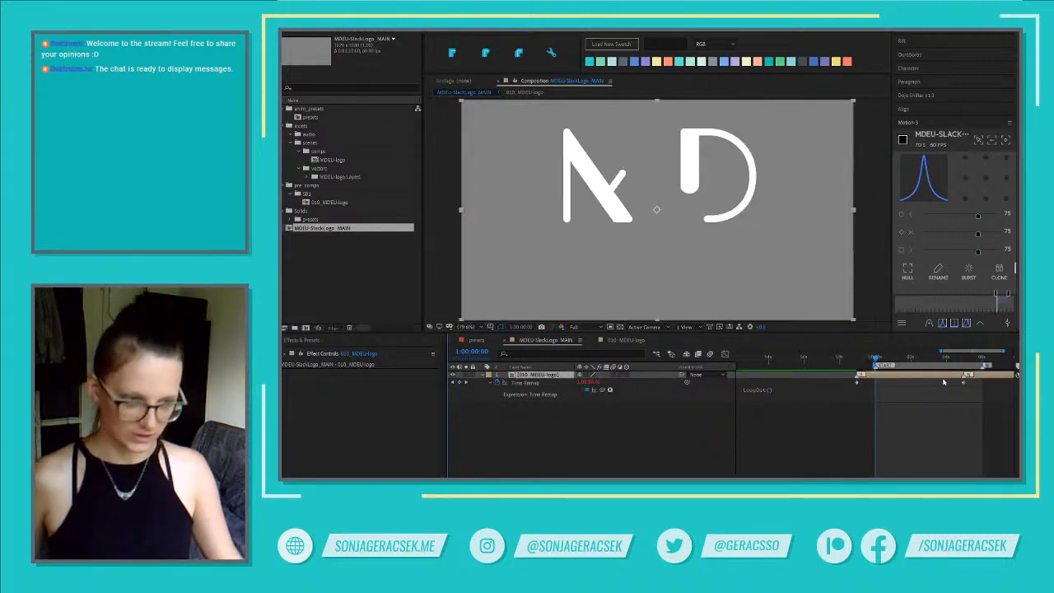
{"action": "double_click", "coordinate": [941, 377]}
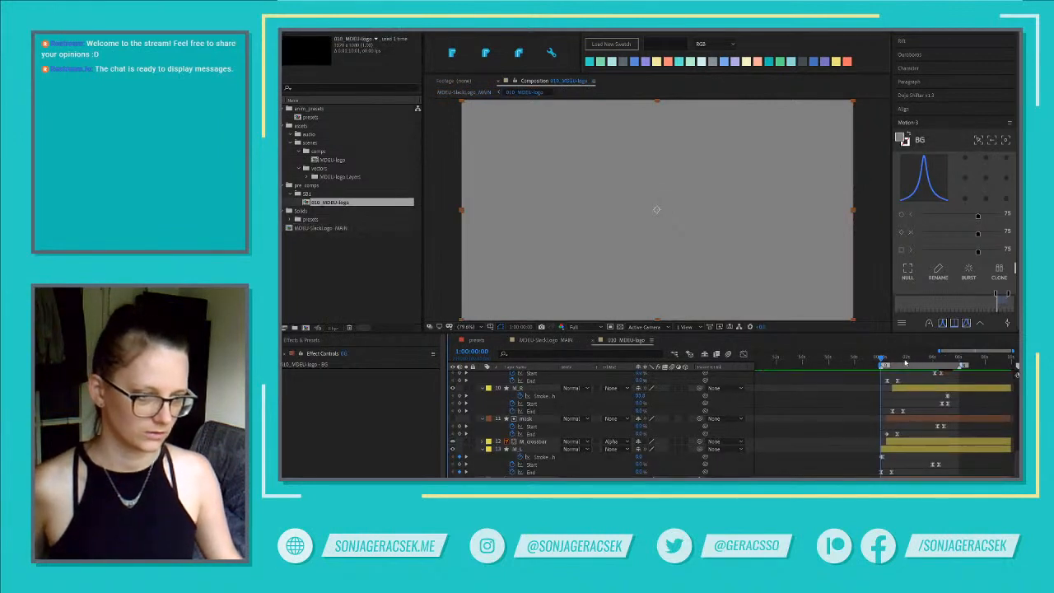
{"action": "left_click", "coordinate": [905, 360]}
{"action": "scroll", "coordinate": [919, 387], "scroll_direction": "up", "scroll_amount": 6}
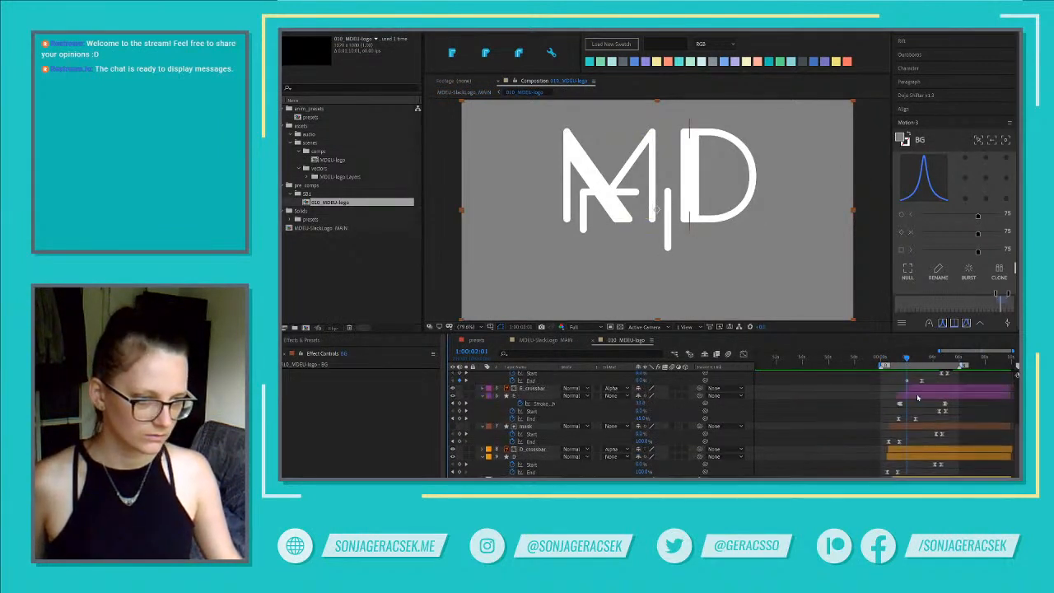
{"action": "left_click", "coordinate": [922, 361]}
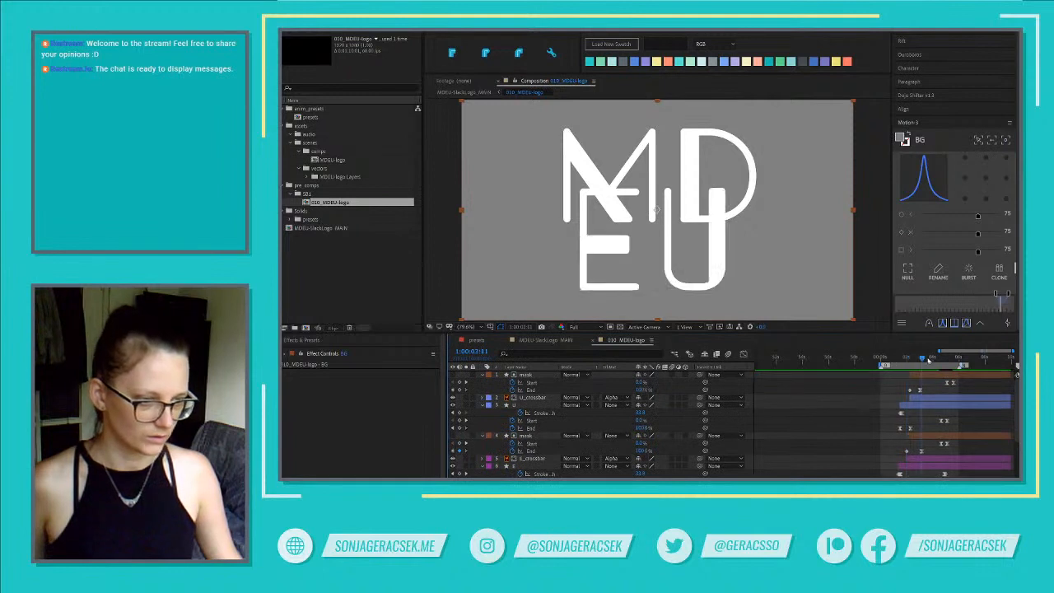
{"action": "left_click", "coordinate": [980, 424]}
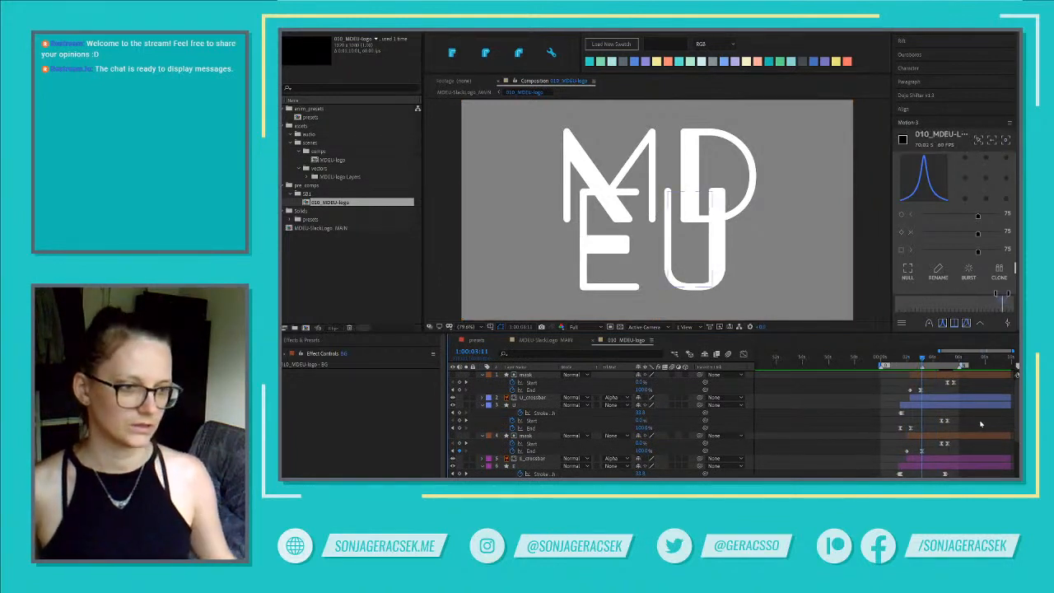
In the main composition, mark the logo layer at 1:00:03:11 and shift it earlier so the marker sits at 1:00:00:00
{"action": "left_click", "coordinate": [550, 341]}
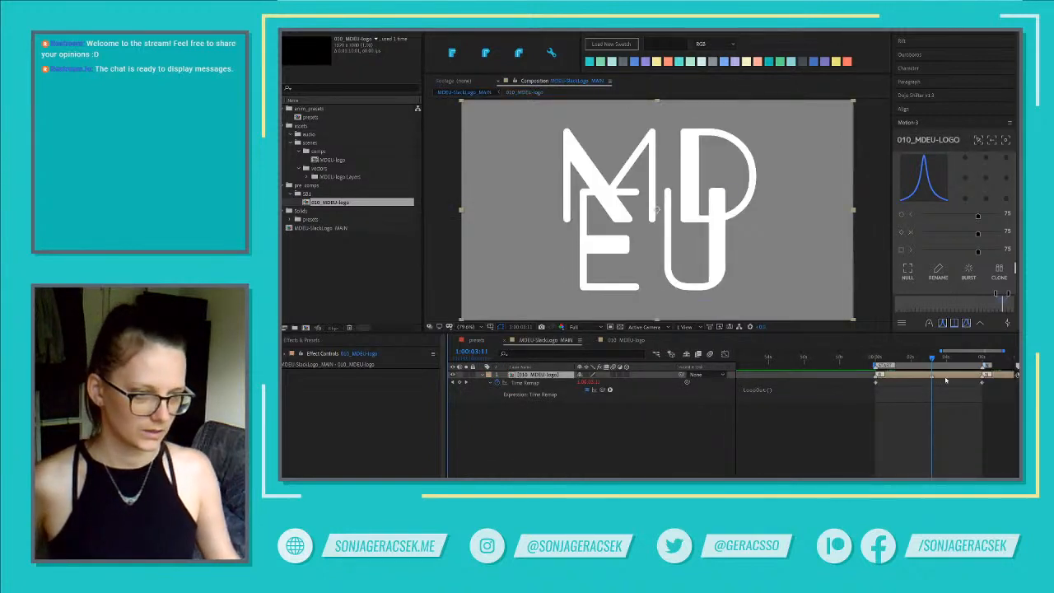
{"action": "left_click_drag", "start_coordinate": [892, 358], "coordinate": [873, 360]}
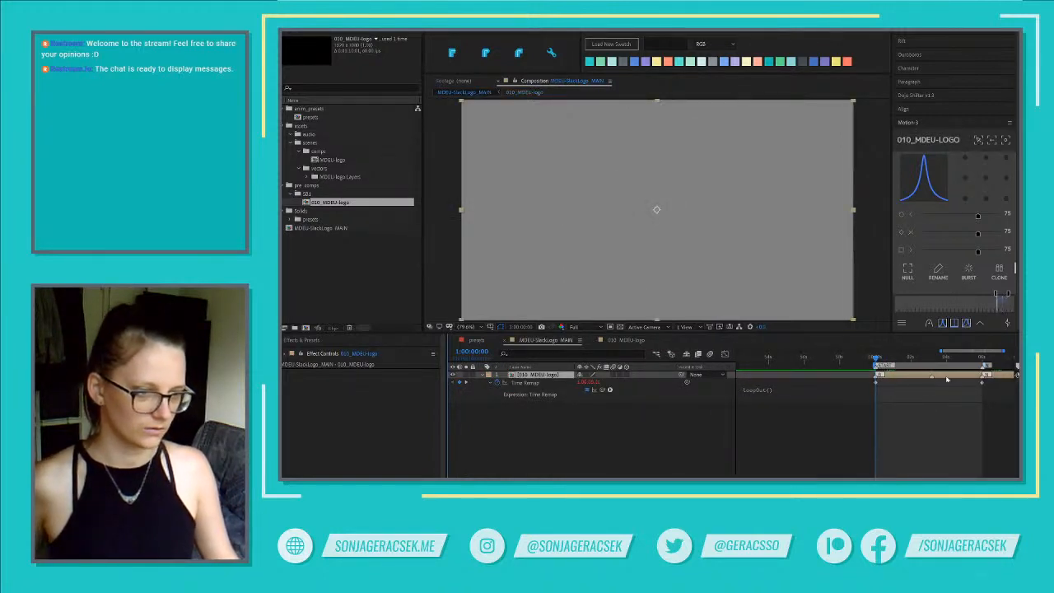
{"action": "left_click_drag", "start_coordinate": [947, 378], "coordinate": [893, 379]}
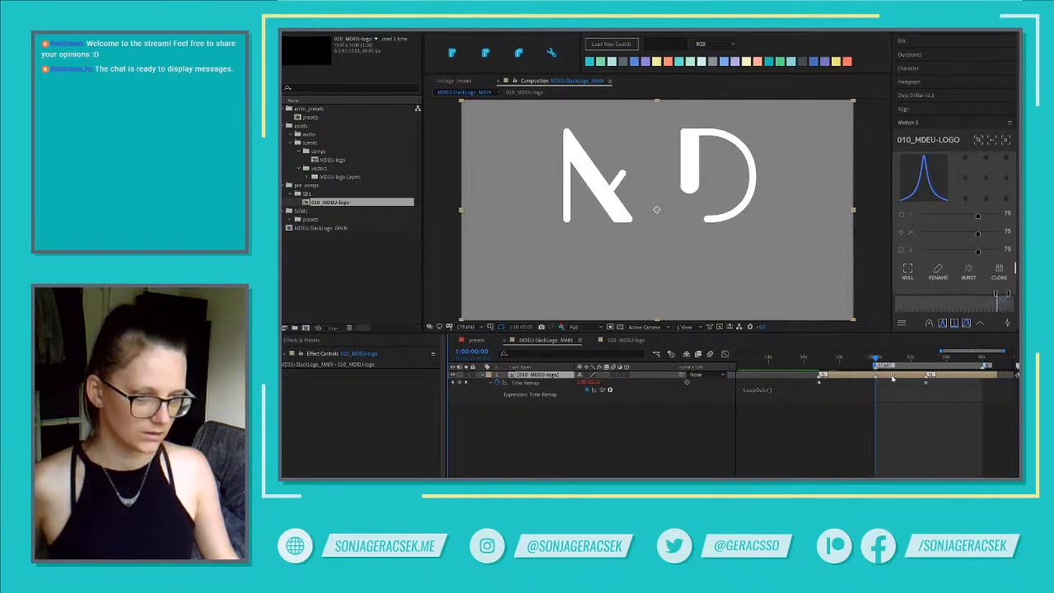
{"action": "scroll", "coordinate": [881, 389], "scroll_direction": "up", "scroll_amount": 3}
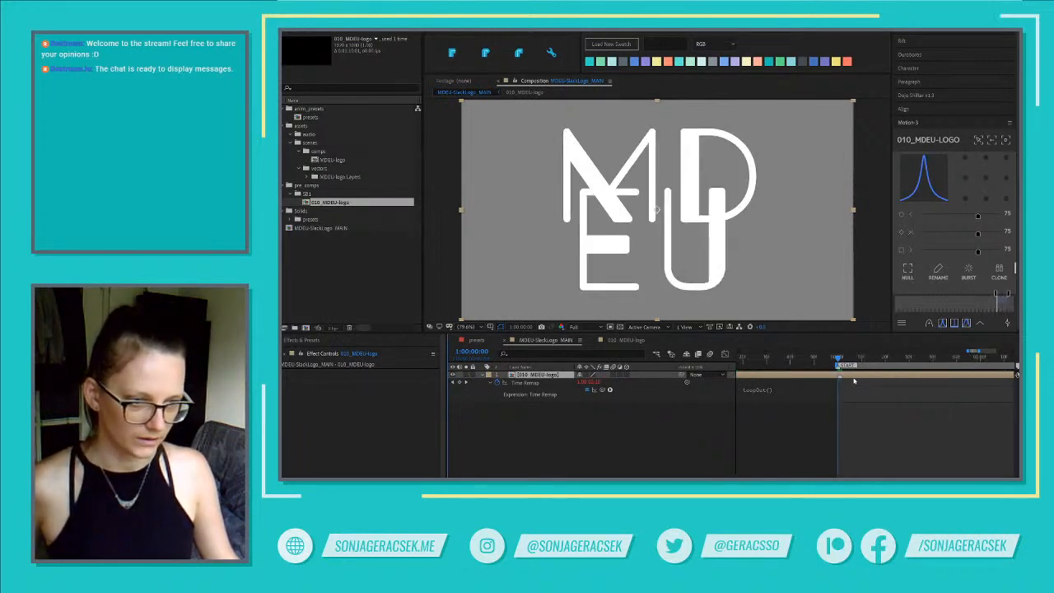
{"action": "scroll", "coordinate": [856, 380], "scroll_direction": "up", "scroll_amount": 2}
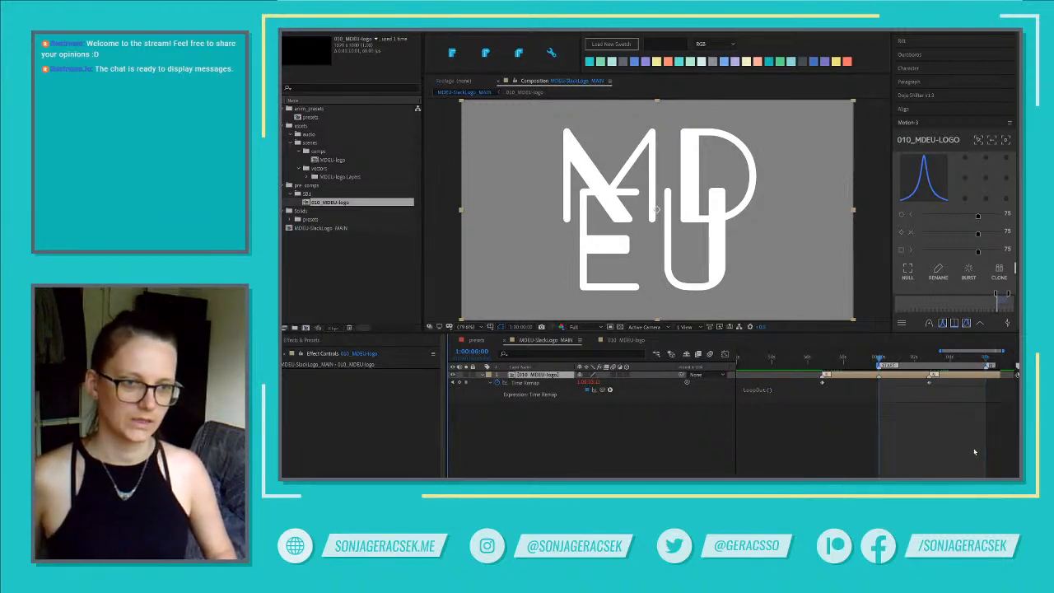
Compare the main composition's frames at the loop's start and end, 1:00:00:00 and 1:00:06:00
{"action": "key", "text": "shift+End"}
{"action": "key", "text": "shift+Home"}
{"action": "key", "text": "shift+End"}
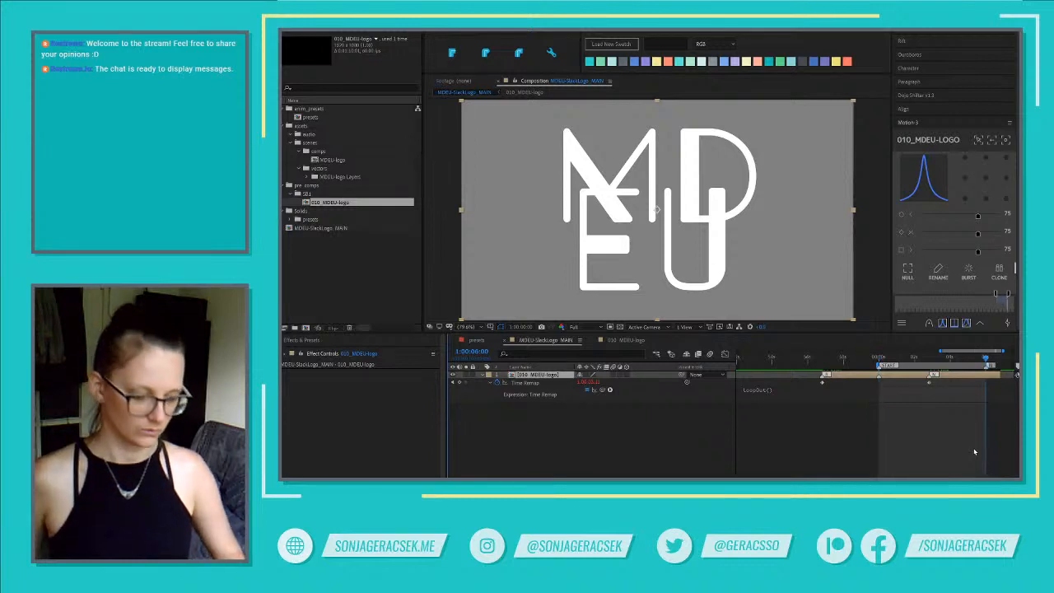
{"action": "key", "text": "shift+Home"}
{"action": "left_click", "coordinate": [919, 451]}
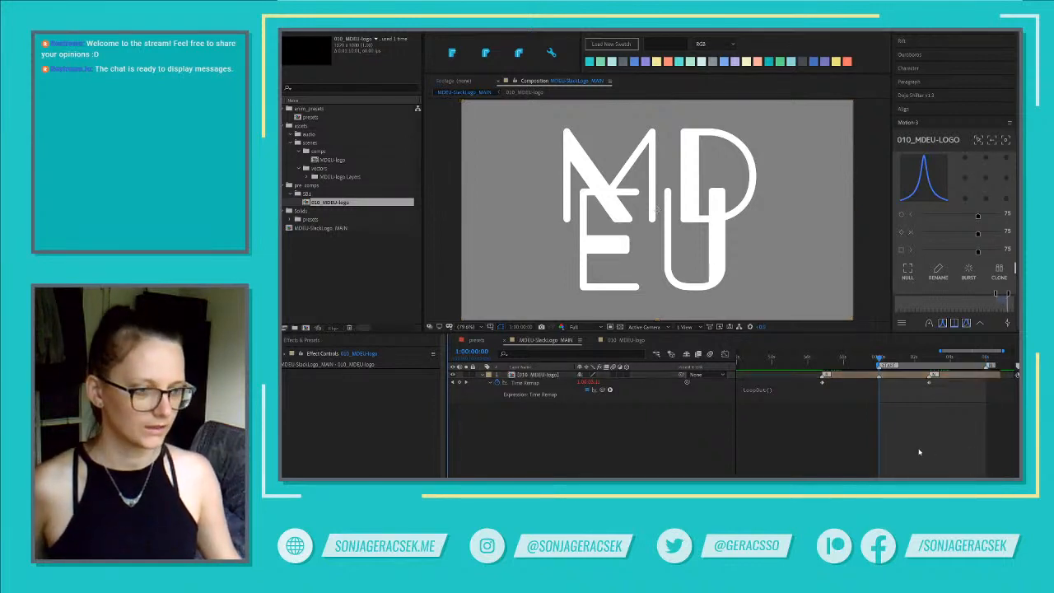
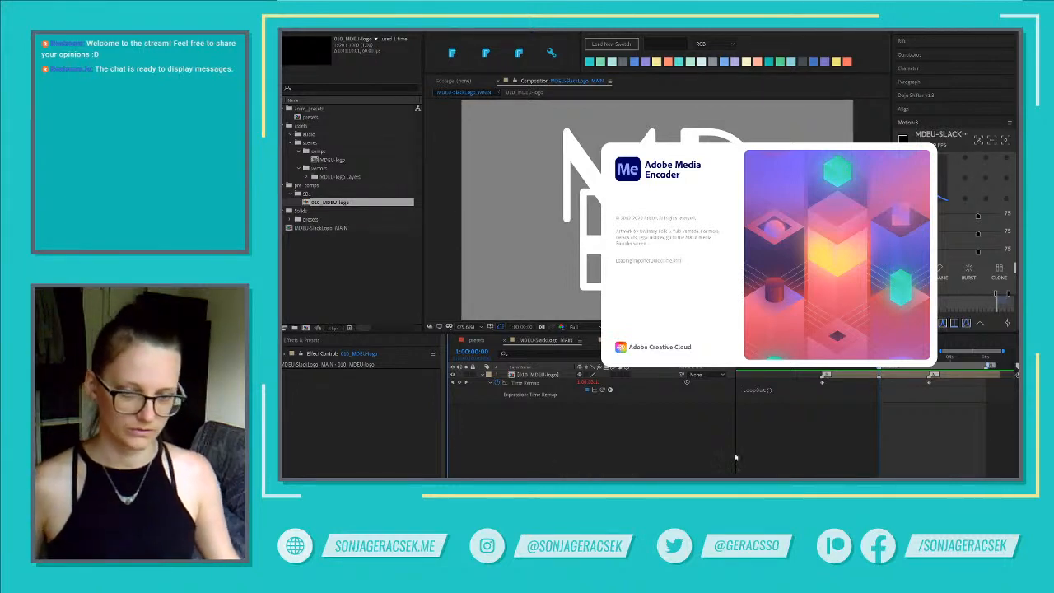
Switch to File Explorer and open the 01_projectFiles folder inside the Kaze Wa Fuke project's 03_animation folder
{"action": "key", "text": "alt+Tab"}
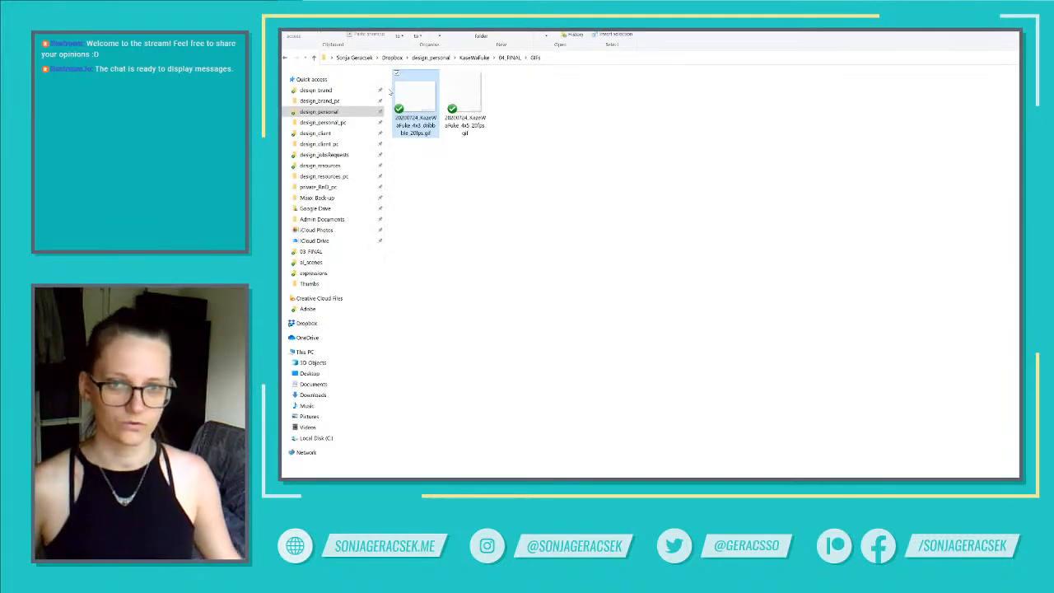
{"action": "left_click", "coordinate": [475, 58]}
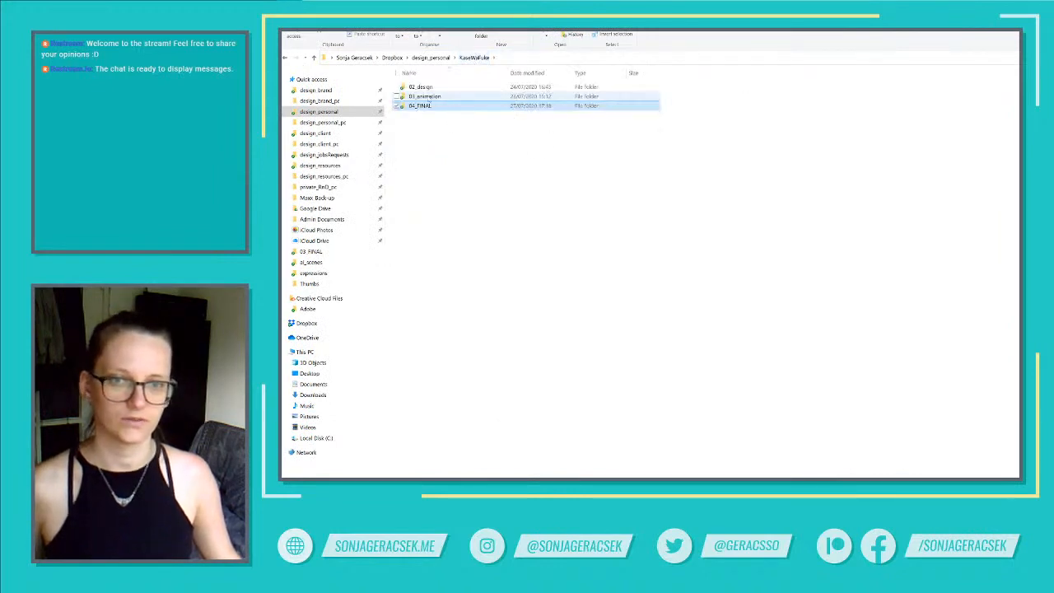
{"action": "double_click", "coordinate": [419, 96]}
{"action": "double_click", "coordinate": [426, 87]}
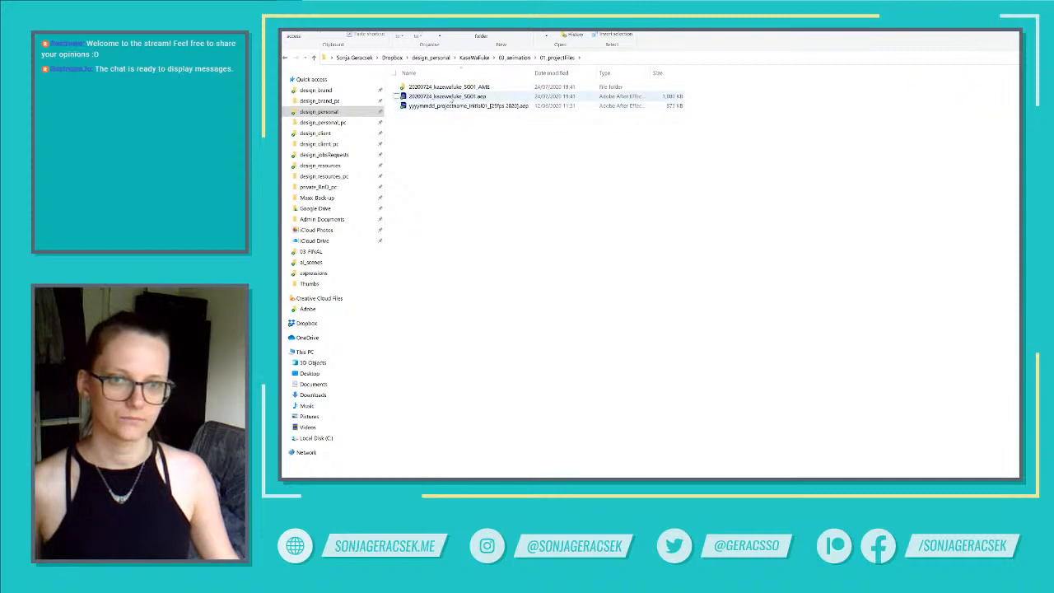
Duplicate 20200724_kazewafuke_SG01.aep in the same folder and name the copy 20200729_kazewafuke_SG01.aep
{"action": "left_click", "coordinate": [451, 99]}
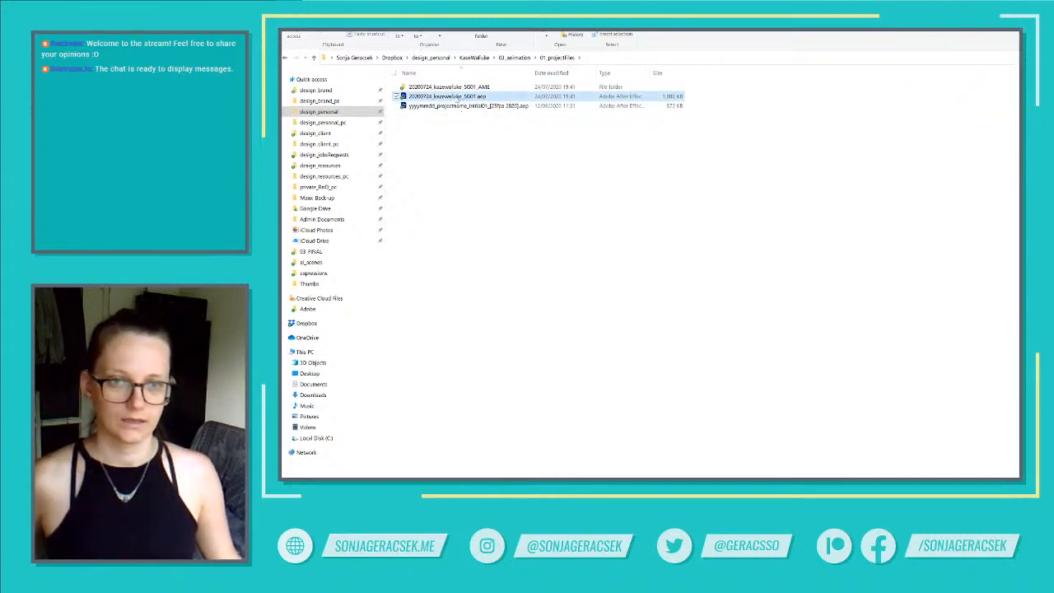
{"action": "key", "text": "ctrl+c"}
{"action": "key", "text": "ctrl+v"}
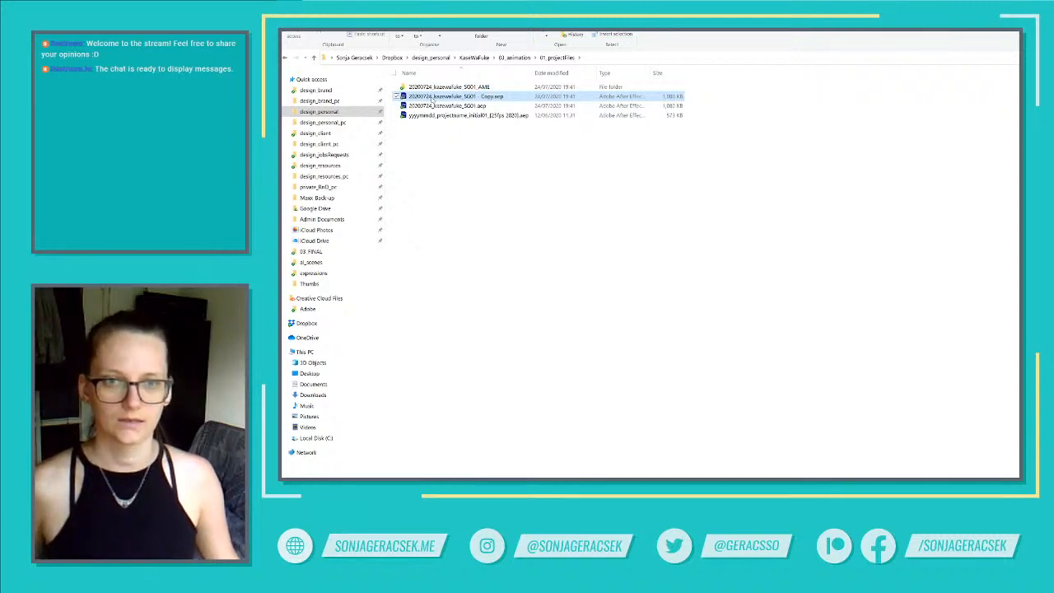
{"action": "left_click", "coordinate": [432, 98]}
{"action": "key", "text": "BackSpace"}
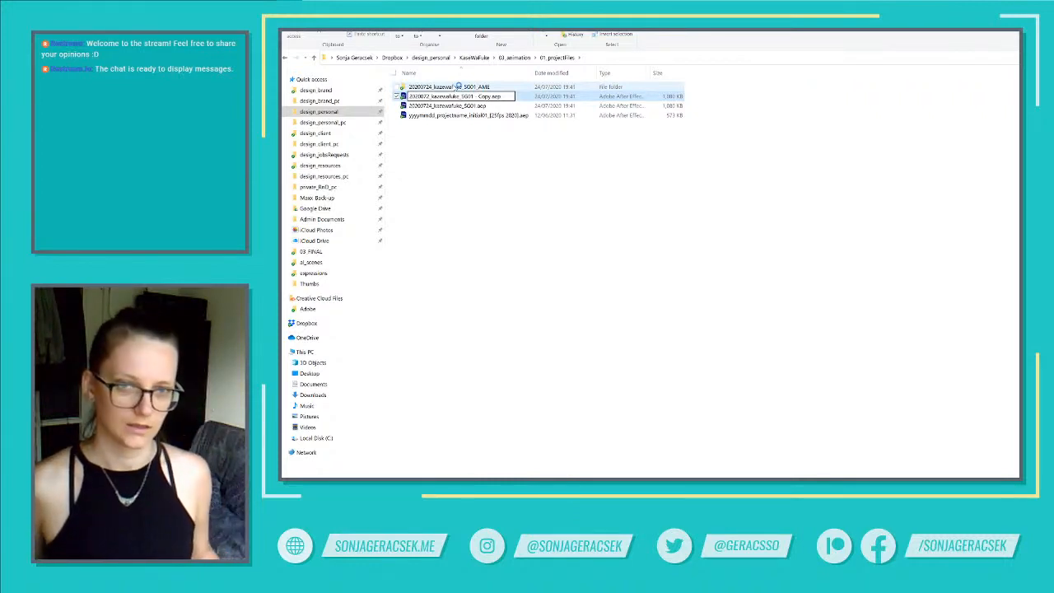
{"action": "type", "text": "9"}
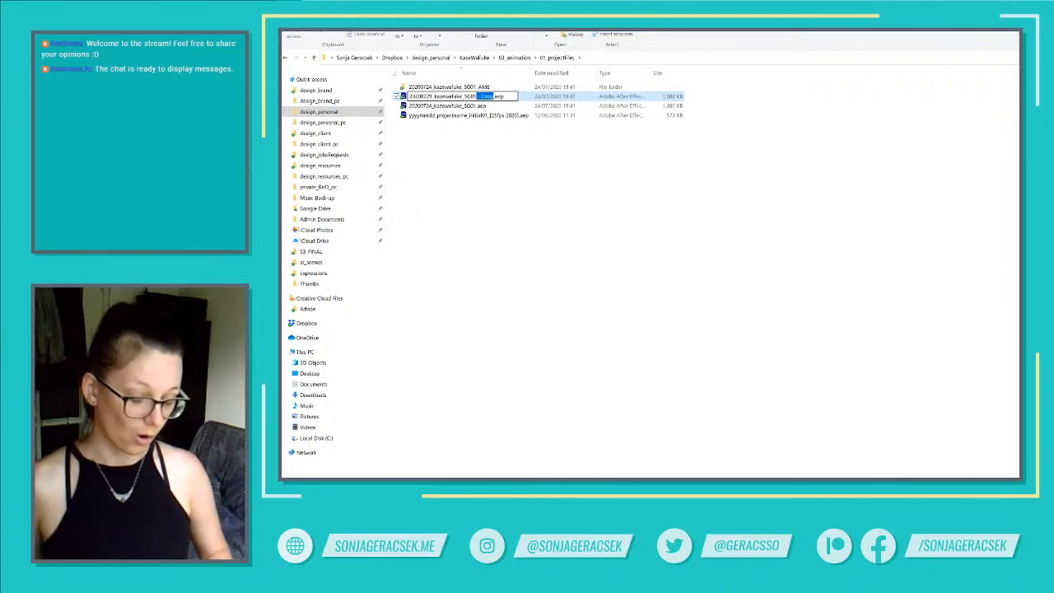
{"action": "key", "text": "BackSpace"}
{"action": "key", "text": "Return"}
{"action": "left_click", "coordinate": [483, 142]}
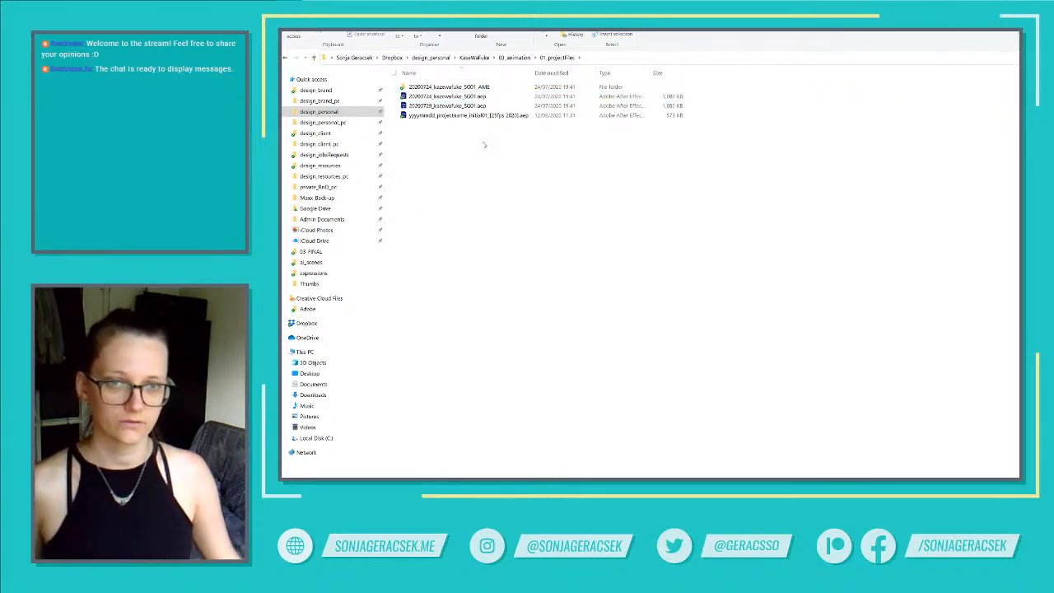
Open the 20200729_kazewafuke_SG01.aep project in After Effects
{"action": "left_click", "coordinate": [480, 115]}
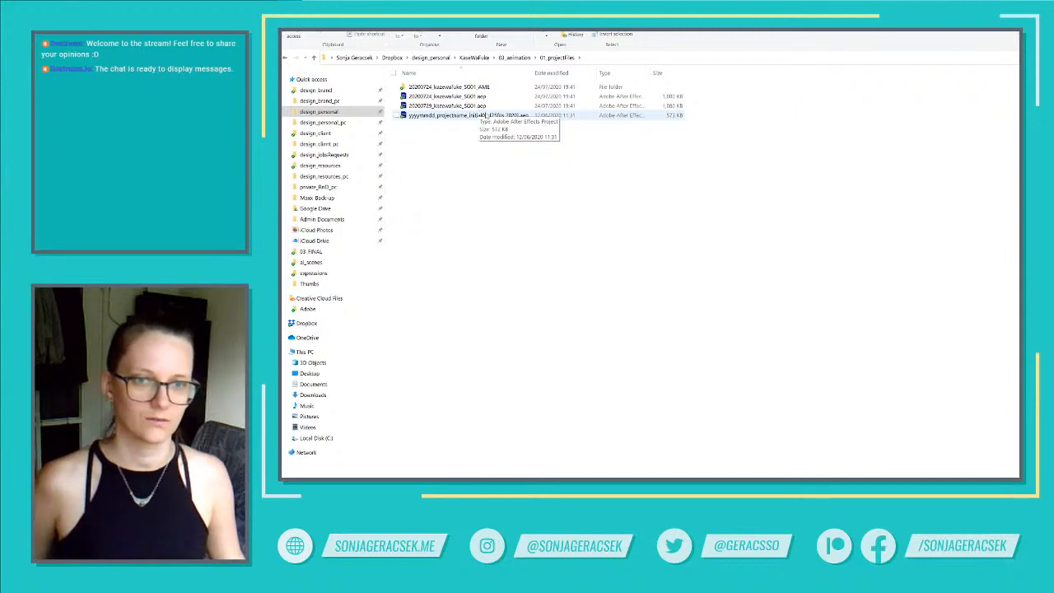
{"action": "left_click", "coordinate": [481, 106]}
{"action": "double_click", "coordinate": [480, 105]}
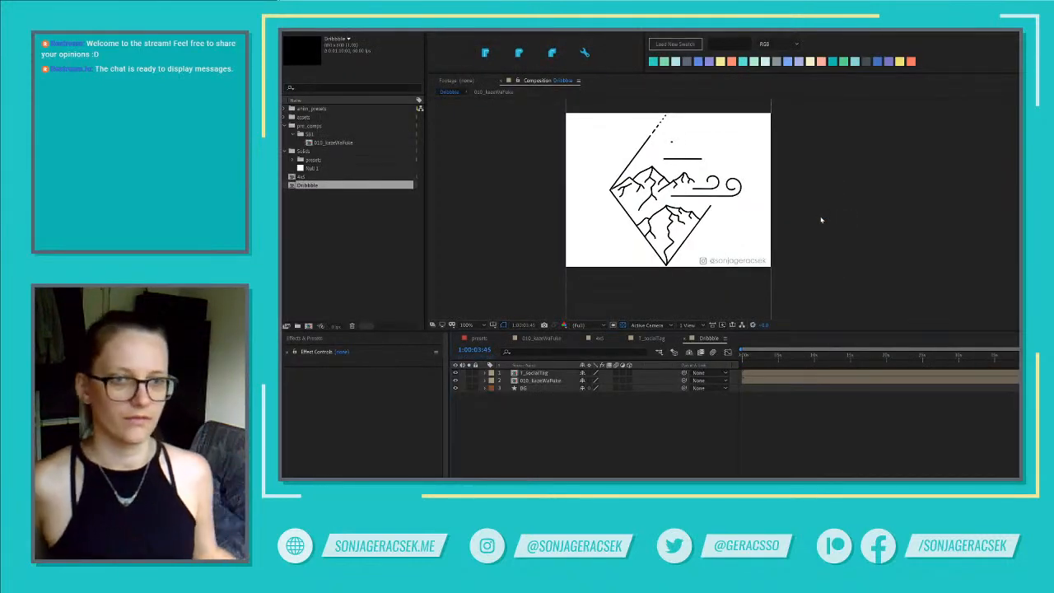
Go to the first frame of the Dribbble composition at 1:00:00:00
{"action": "left_click_drag", "start_coordinate": [823, 196], "coordinate": [876, 228]}
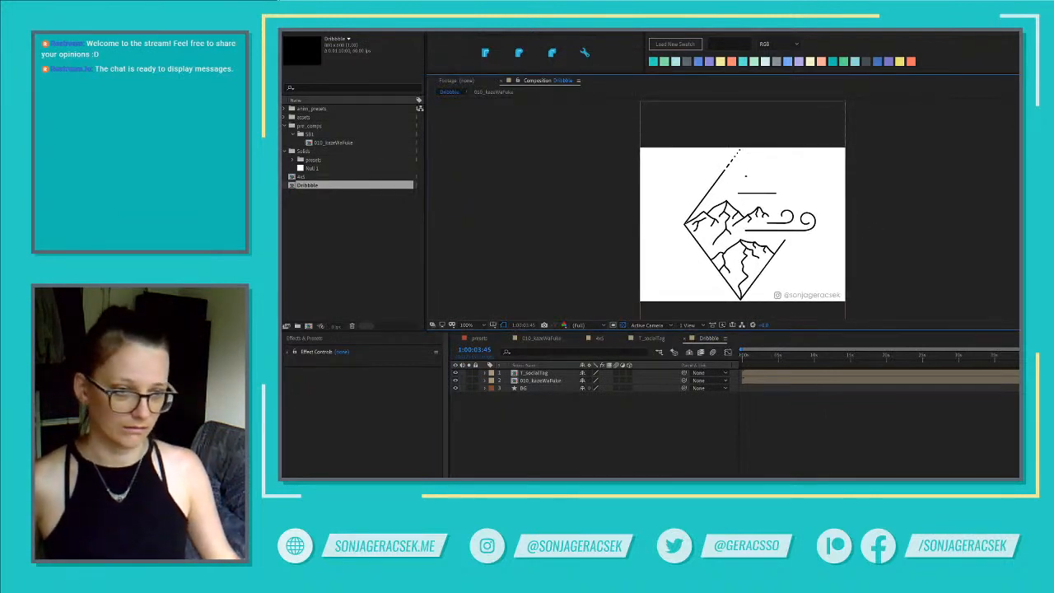
{"action": "key", "text": "equal"}
{"action": "left_click_drag", "start_coordinate": [1018, 404], "coordinate": [993, 410]}
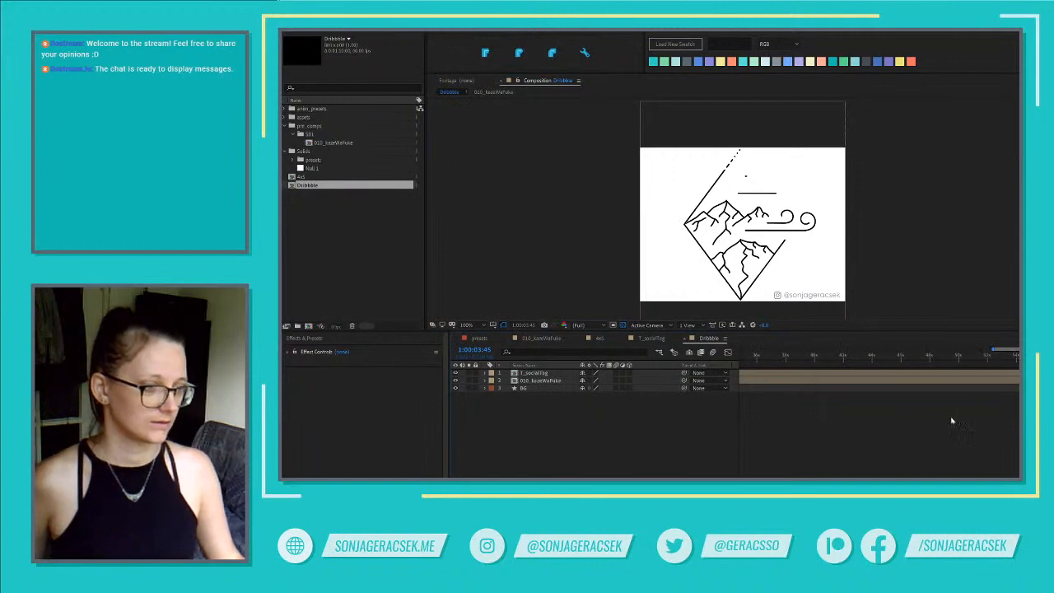
{"action": "key", "text": "Home"}
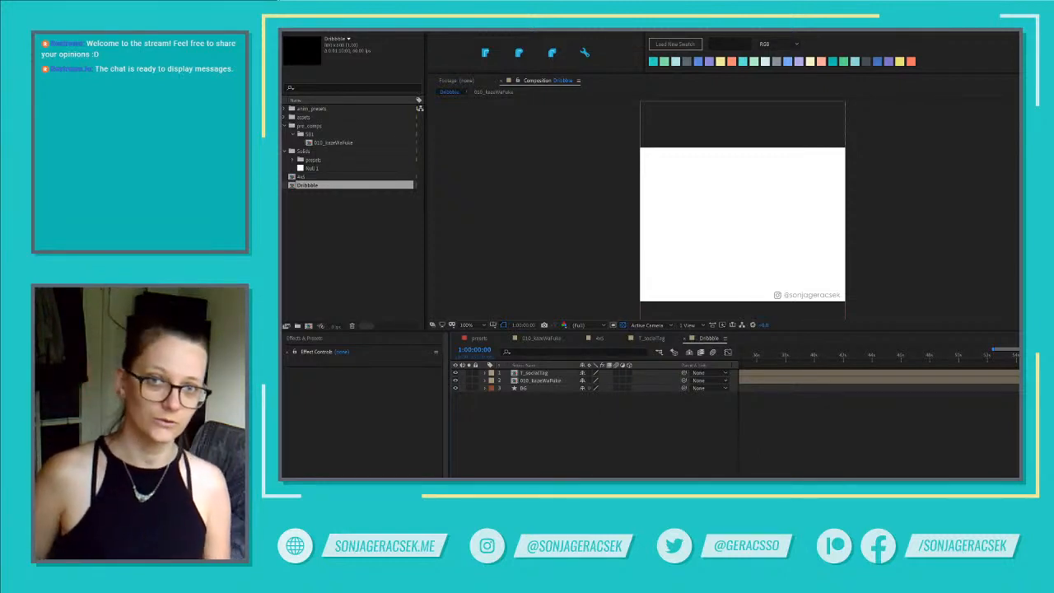
{"action": "key", "text": "super+Down"}
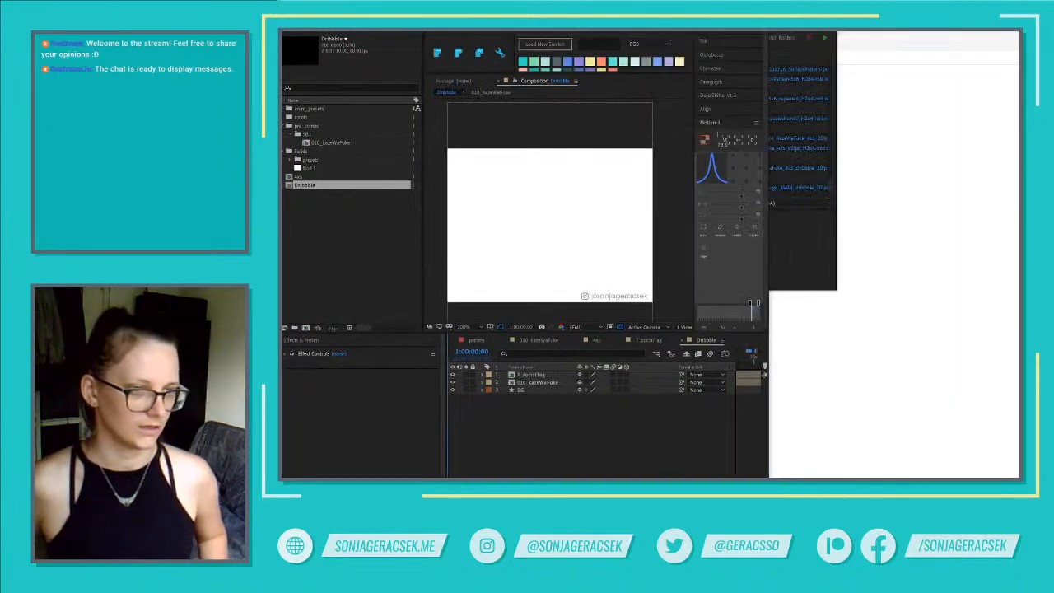
{"action": "key", "text": "super+Up"}
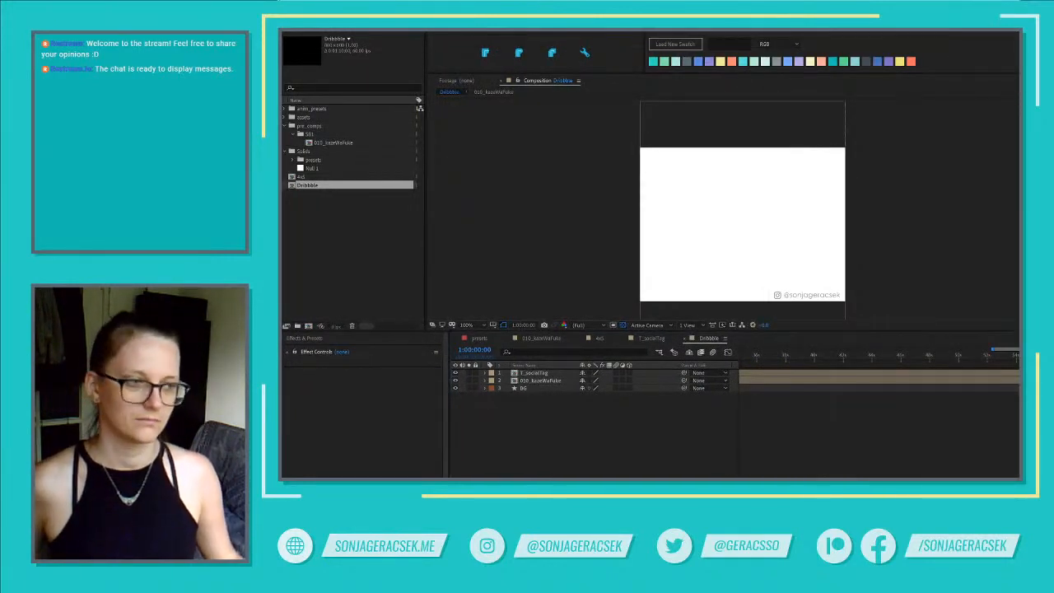
Add composition markers to the Dribbble composition at 1:00:00:00 and 1:00:06:30
{"action": "key", "text": "super+Up"}
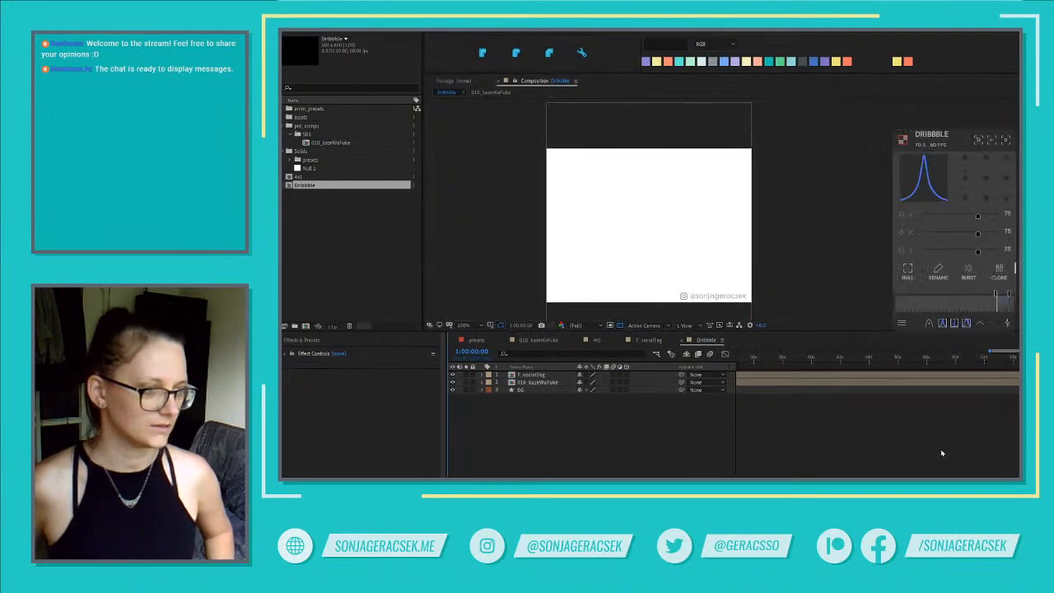
{"action": "left_click", "coordinate": [888, 457]}
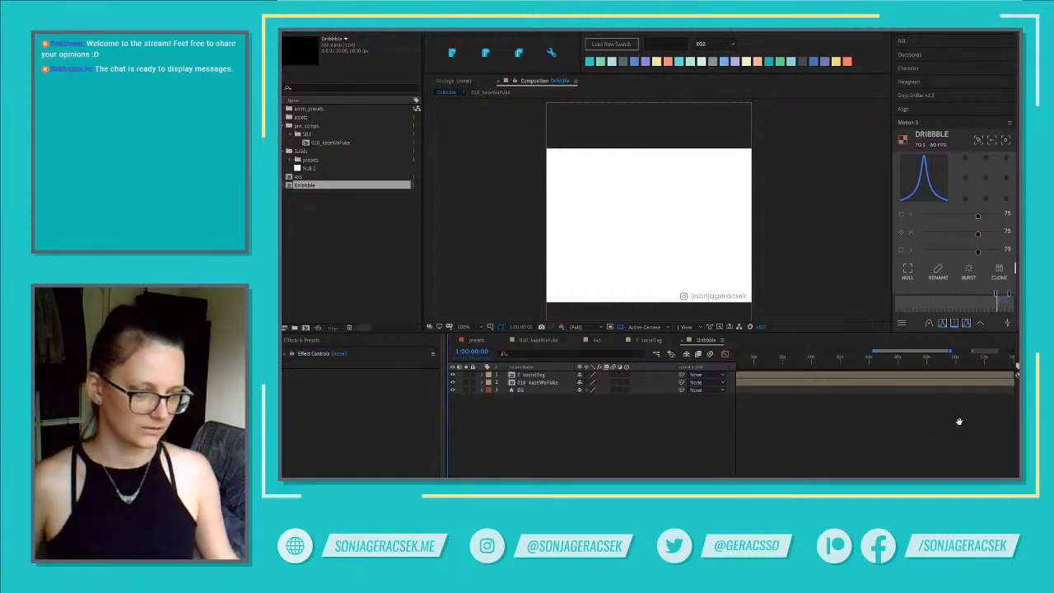
{"action": "left_click_drag", "start_coordinate": [959, 422], "coordinate": [878, 416]}
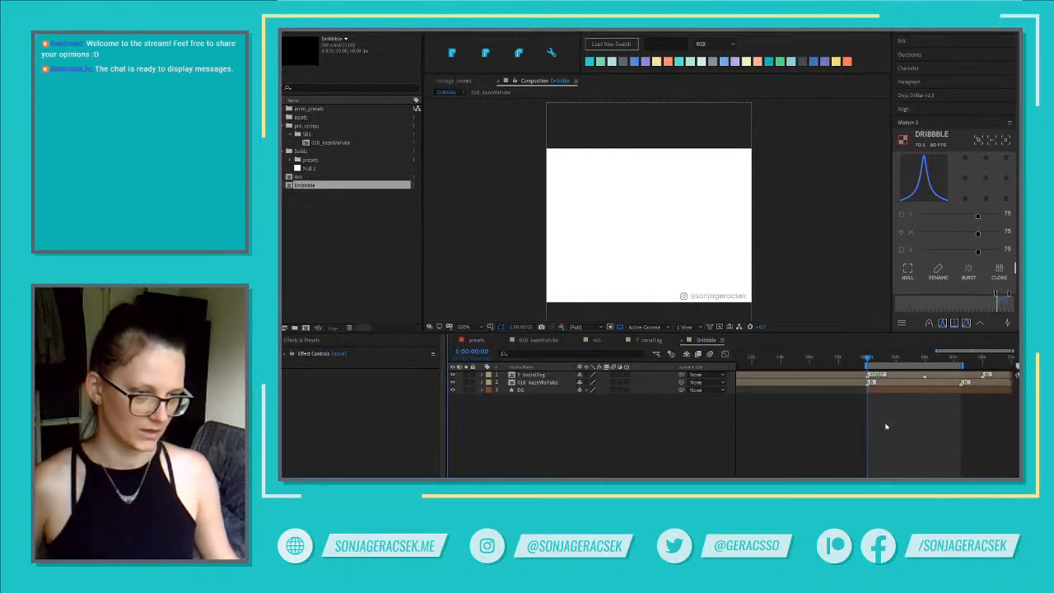
{"action": "key", "text": "alt+KP_Multiply"}
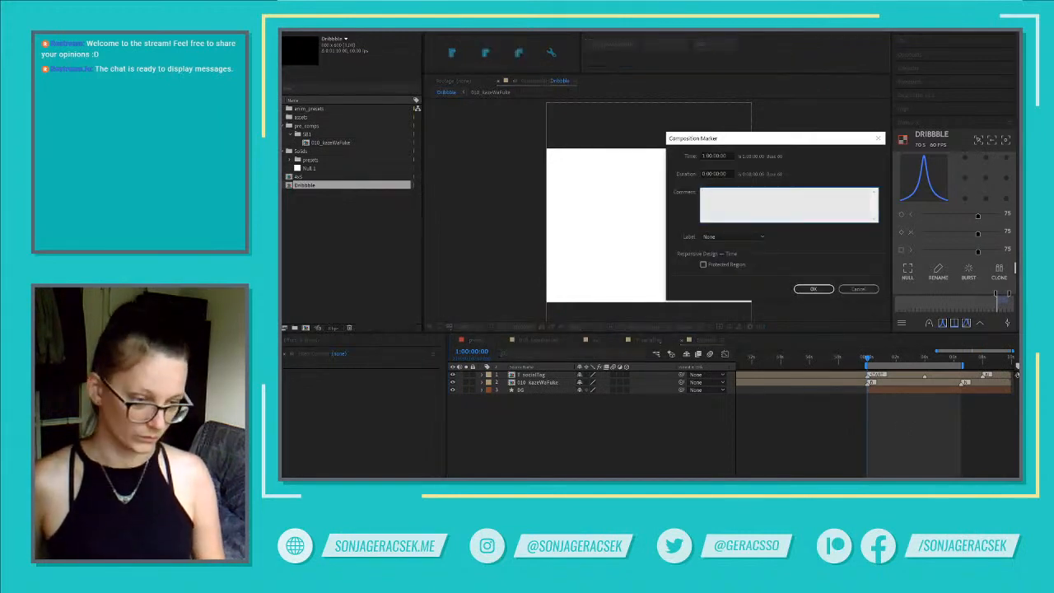
{"action": "key", "text": "Return"}
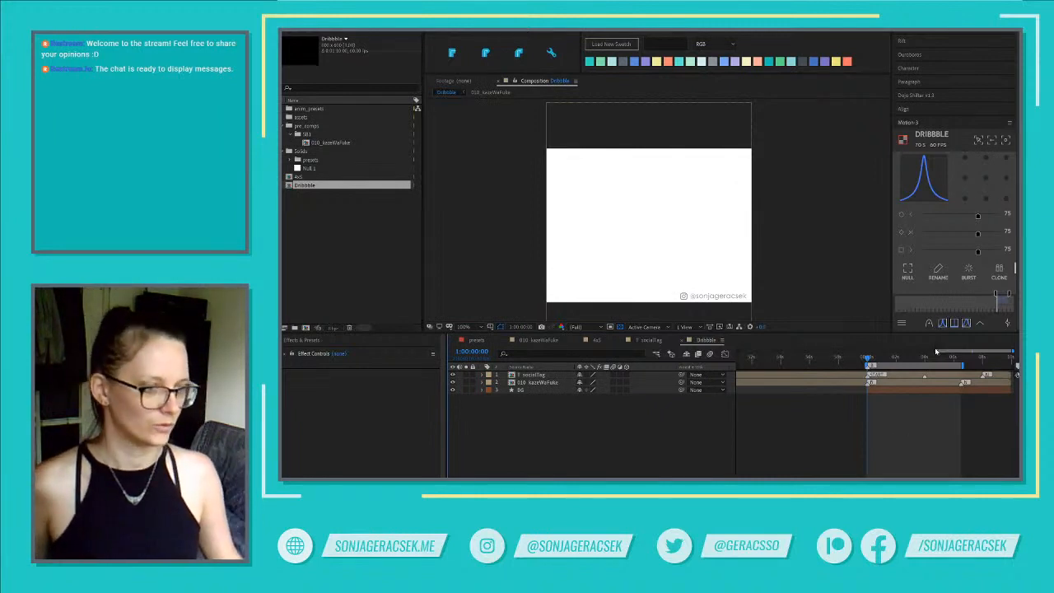
{"action": "left_click", "coordinate": [960, 362]}
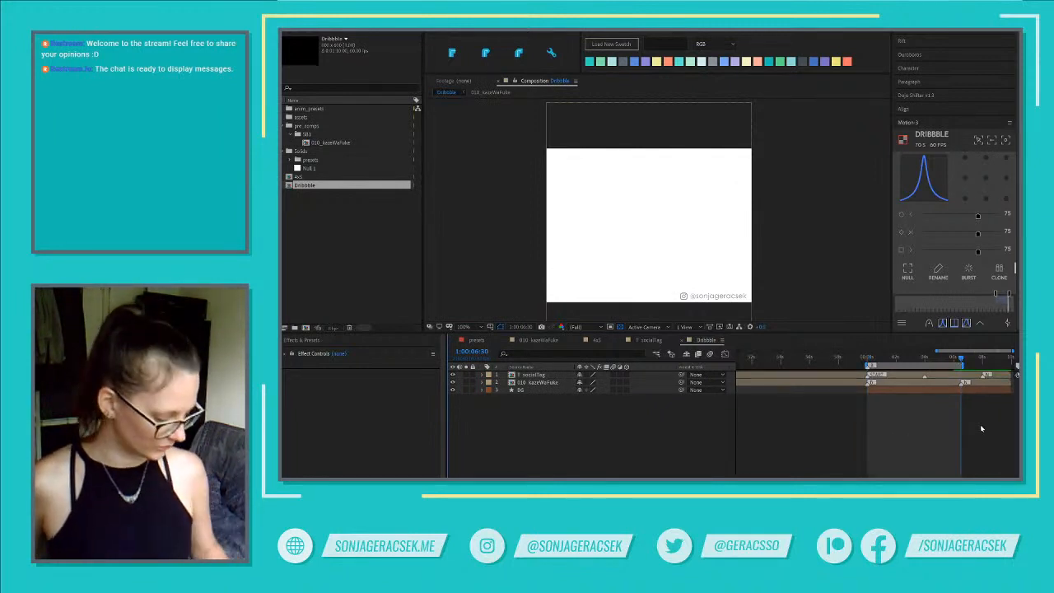
{"action": "key", "text": "alt+KP_Multiply"}
{"action": "key", "text": "KP_Enter"}
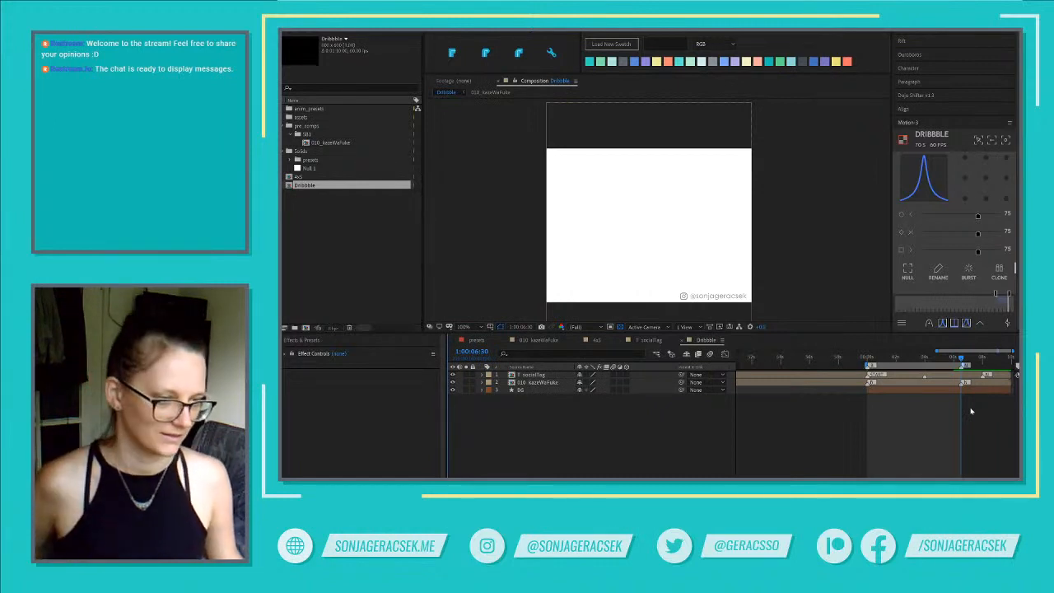
Scrub through the start of the Dribbble animation and open the 010_kazeWaFuke precomp from its layer
{"action": "left_click", "coordinate": [869, 360]}
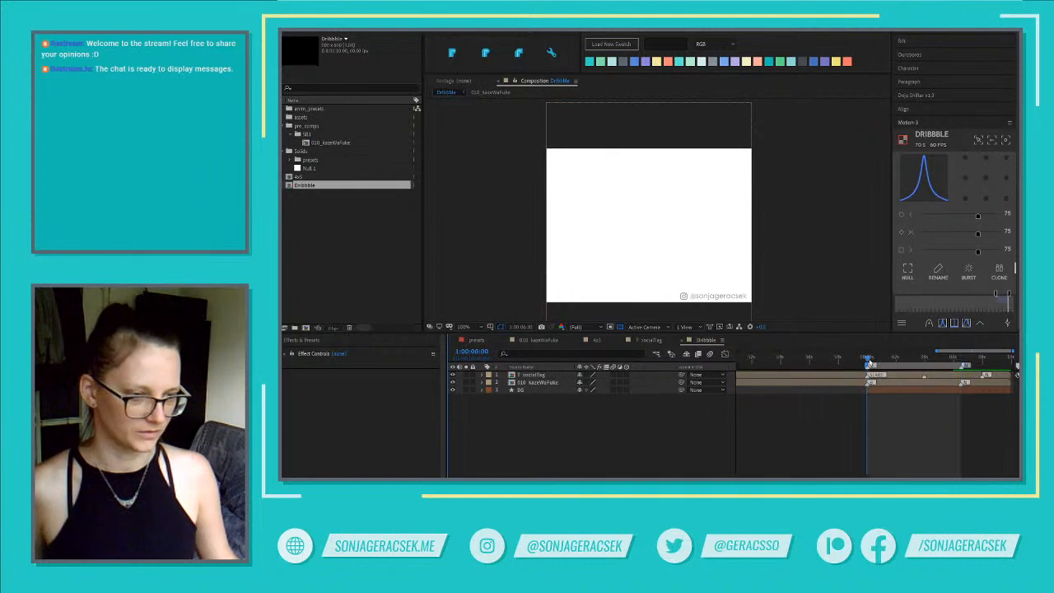
{"action": "left_click_drag", "start_coordinate": [870, 363], "coordinate": [914, 362]}
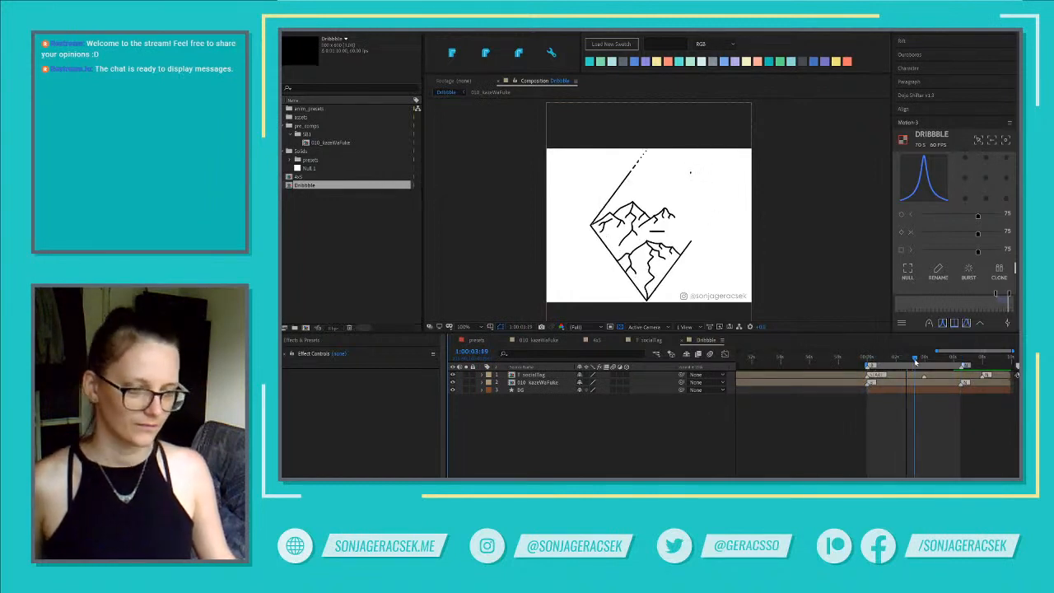
{"action": "left_click", "coordinate": [558, 384]}
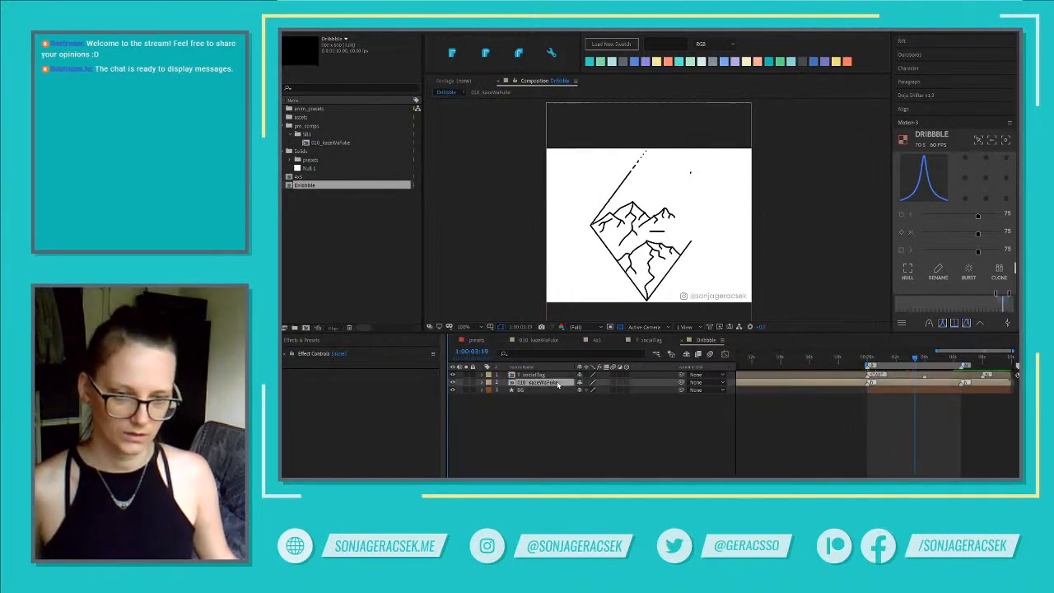
{"action": "left_click", "coordinate": [558, 384]}
{"action": "double_click", "coordinate": [904, 384]}
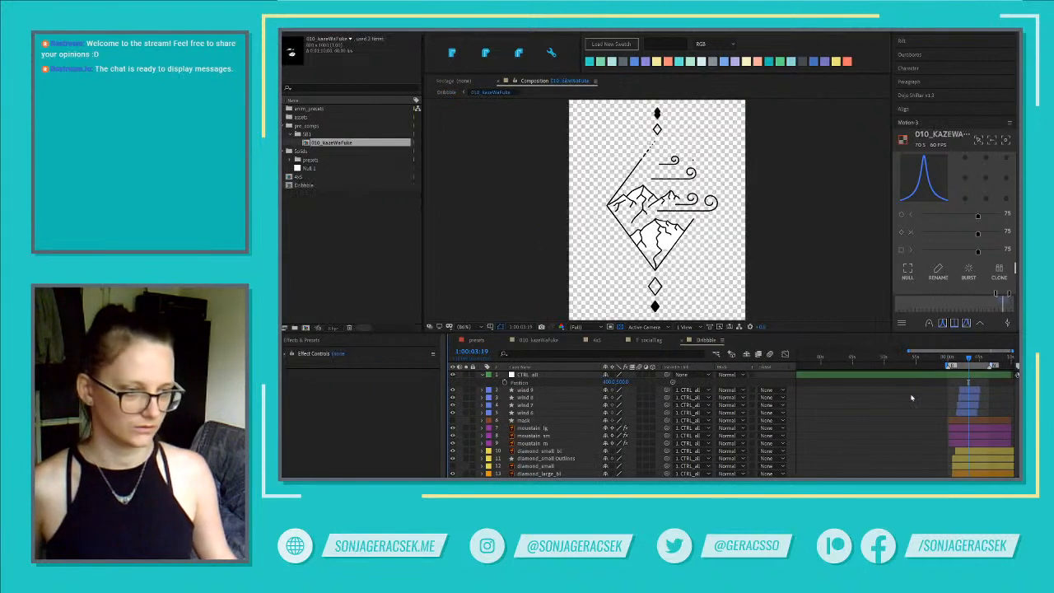
Find the frame in 010_kazeWaFuke where the wind lines are fully drawn and place a composition marker at 1:00:02:18
{"action": "scroll", "coordinate": [975, 399], "scroll_direction": "down", "scroll_amount": 1}
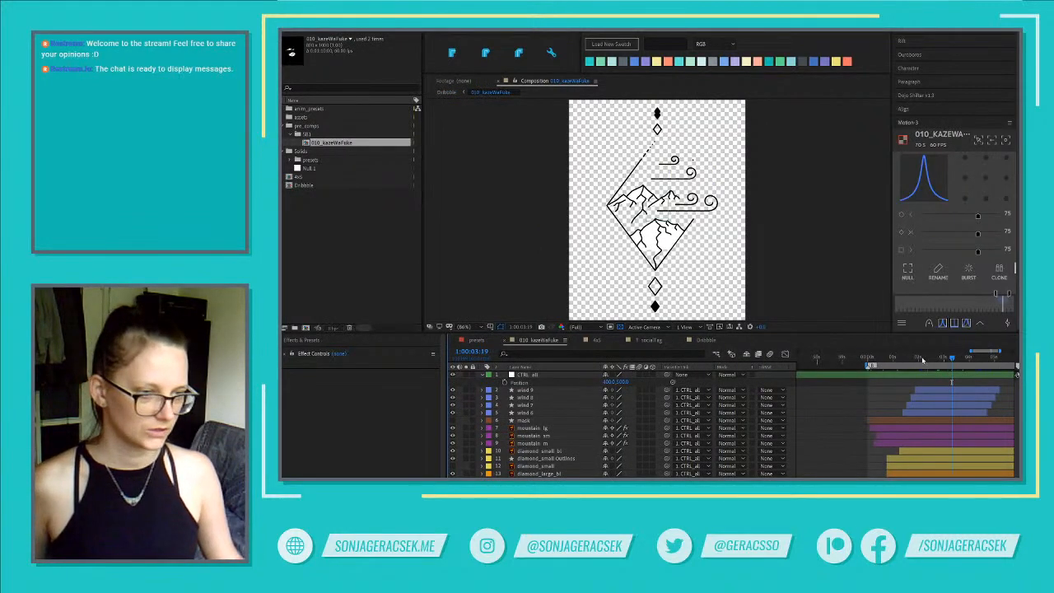
{"action": "left_click_drag", "start_coordinate": [939, 358], "coordinate": [901, 356]}
{"action": "scroll", "coordinate": [834, 438], "scroll_direction": "down", "scroll_amount": 1}
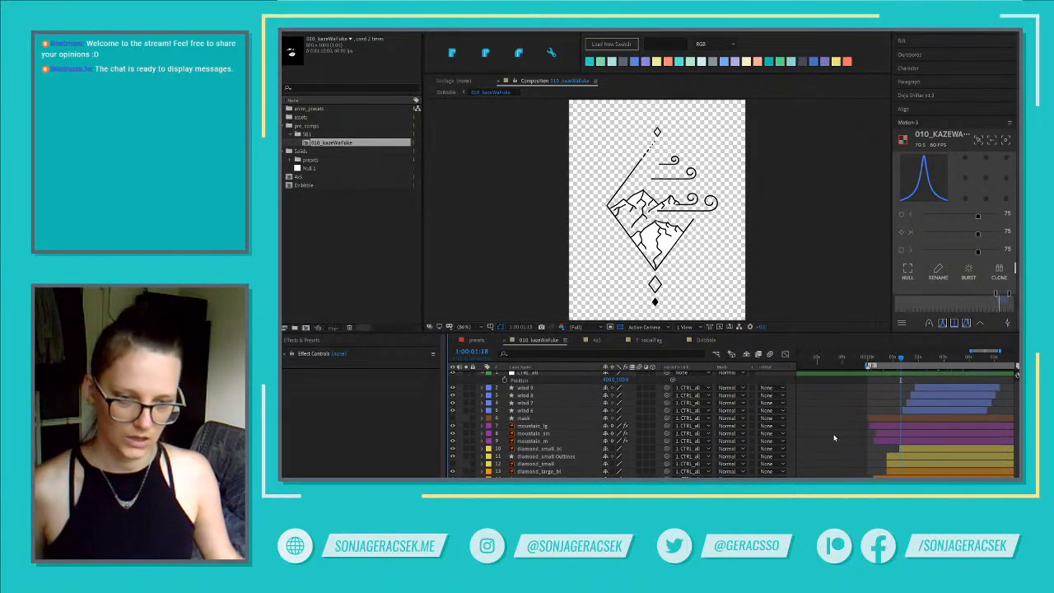
{"action": "key", "text": "space"}
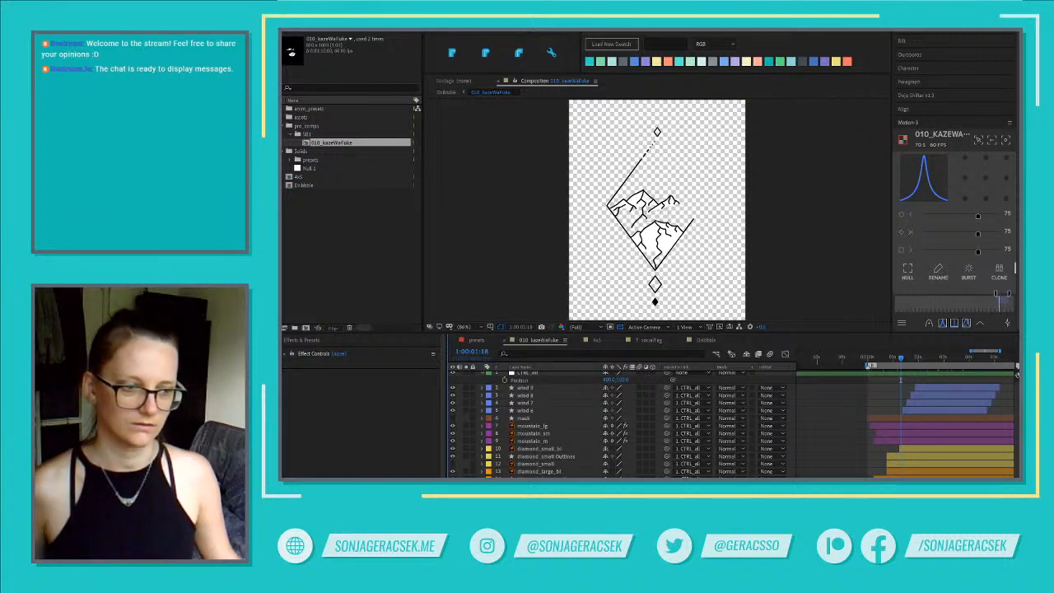
{"action": "left_click_drag", "start_coordinate": [936, 363], "coordinate": [927, 363]}
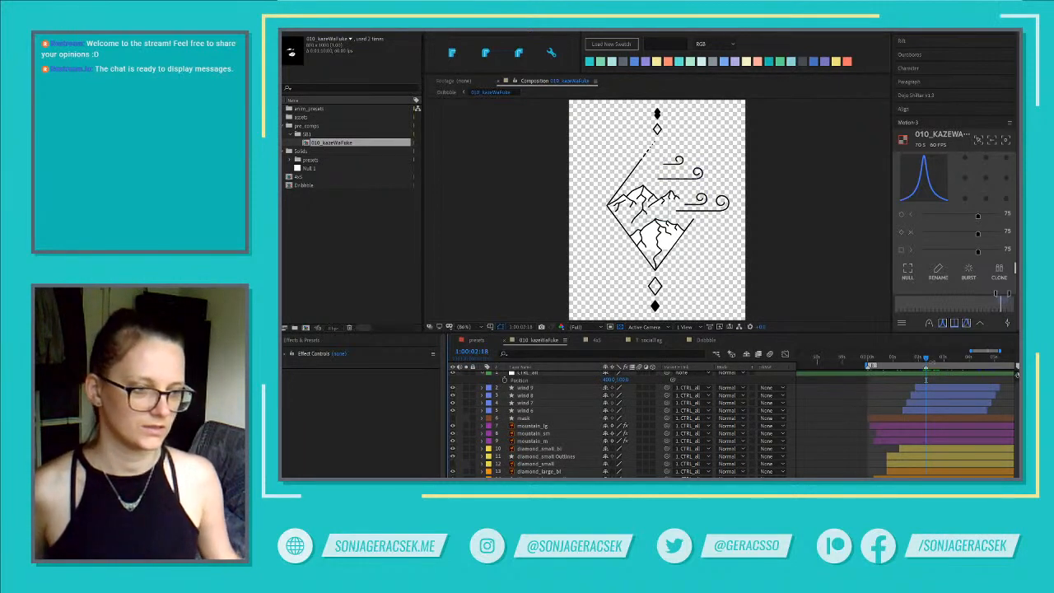
{"action": "left_click_drag", "start_coordinate": [925, 363], "coordinate": [926, 365]}
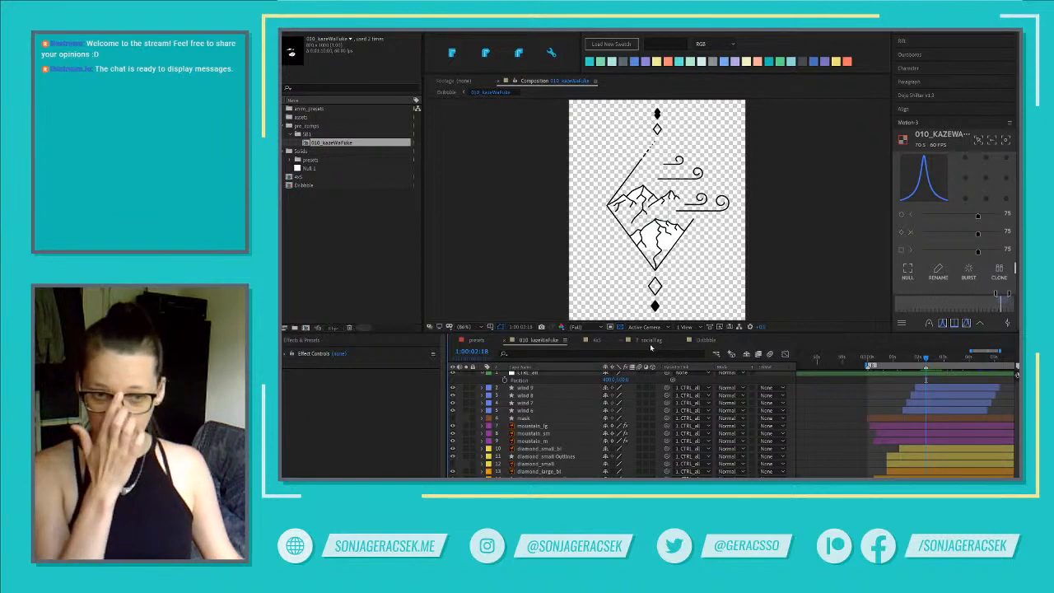
Return to the start of the Dribbble composition and enable time remapping on the 010_kazeWaFuke layer
{"action": "left_click", "coordinate": [599, 340]}
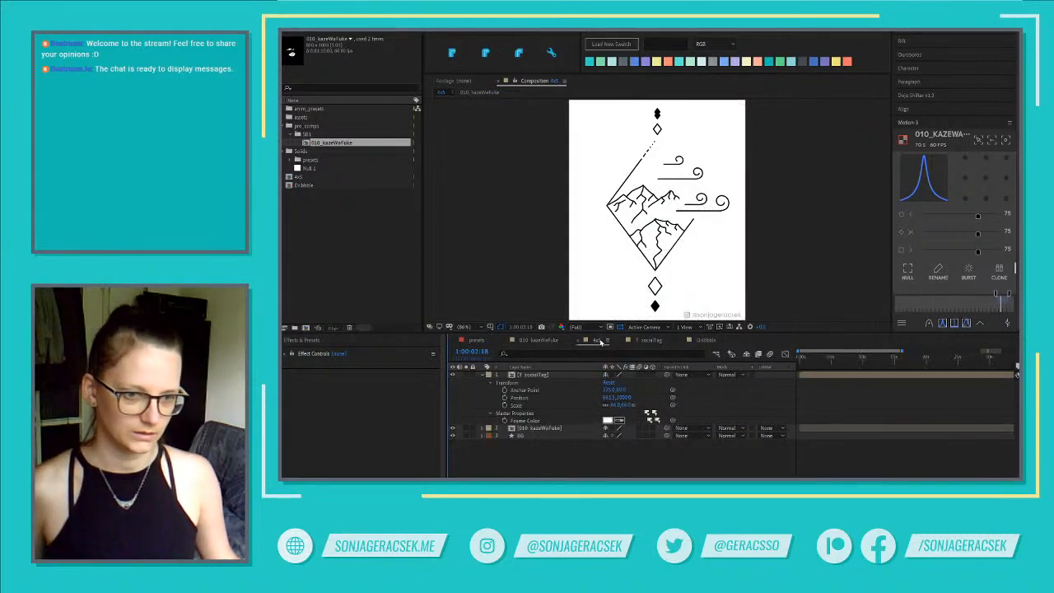
{"action": "left_click", "coordinate": [710, 340]}
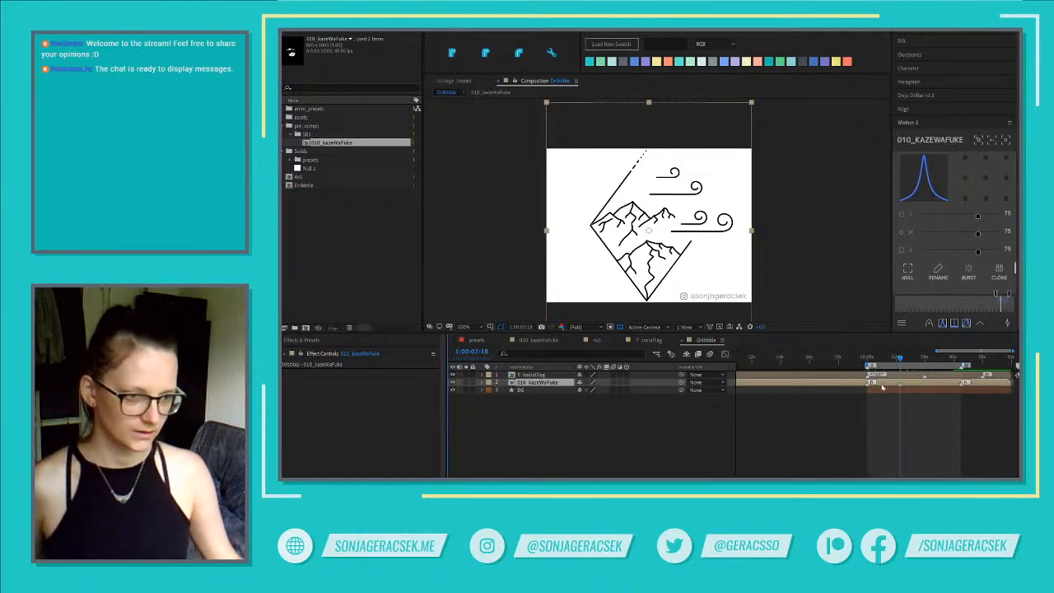
{"action": "key", "text": "Home"}
{"action": "left_click", "coordinate": [844, 375]}
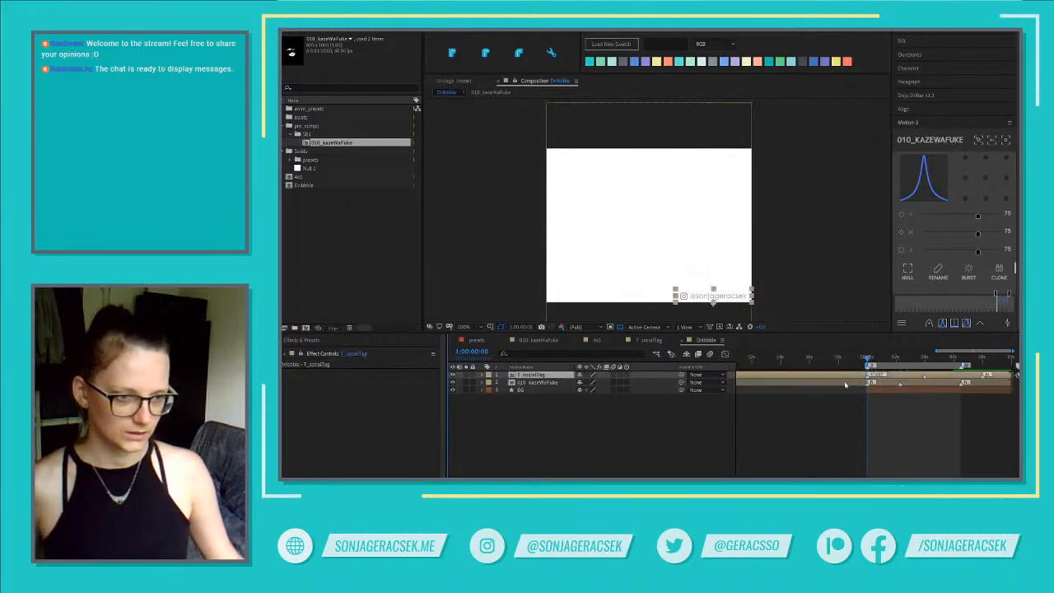
{"action": "left_click", "coordinate": [909, 409]}
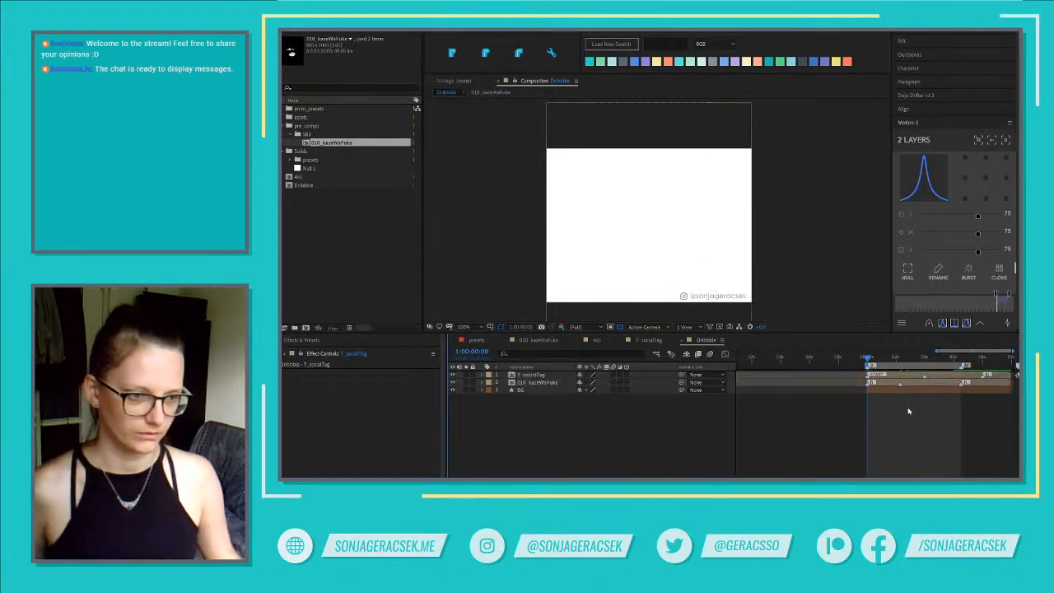
{"action": "left_click", "coordinate": [886, 383]}
{"action": "right_click", "coordinate": [542, 383]}
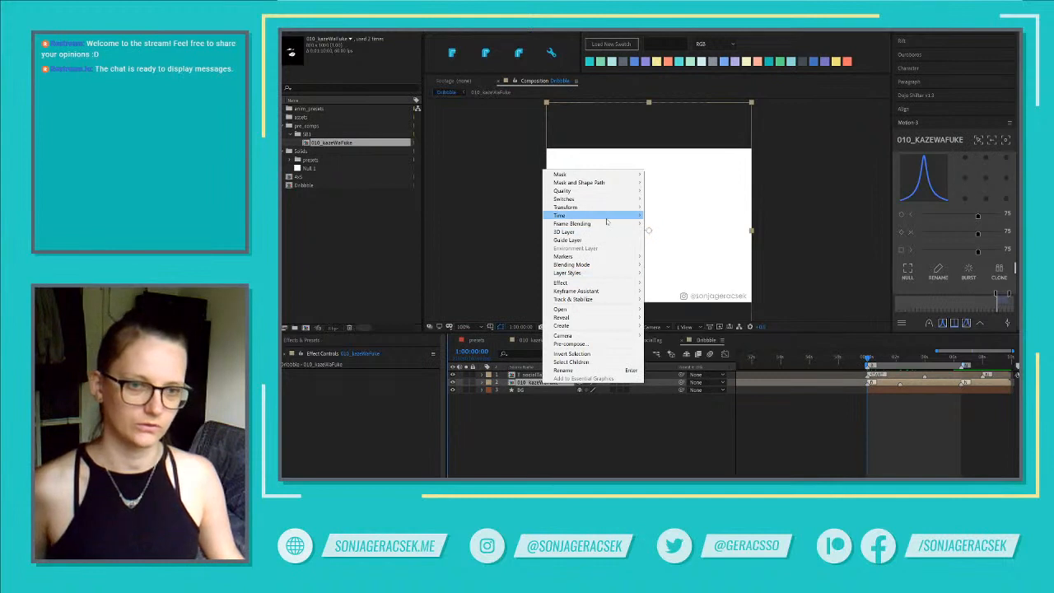
{"action": "mouse_move", "coordinate": [609, 216]}
{"action": "left_click", "coordinate": [701, 216]}
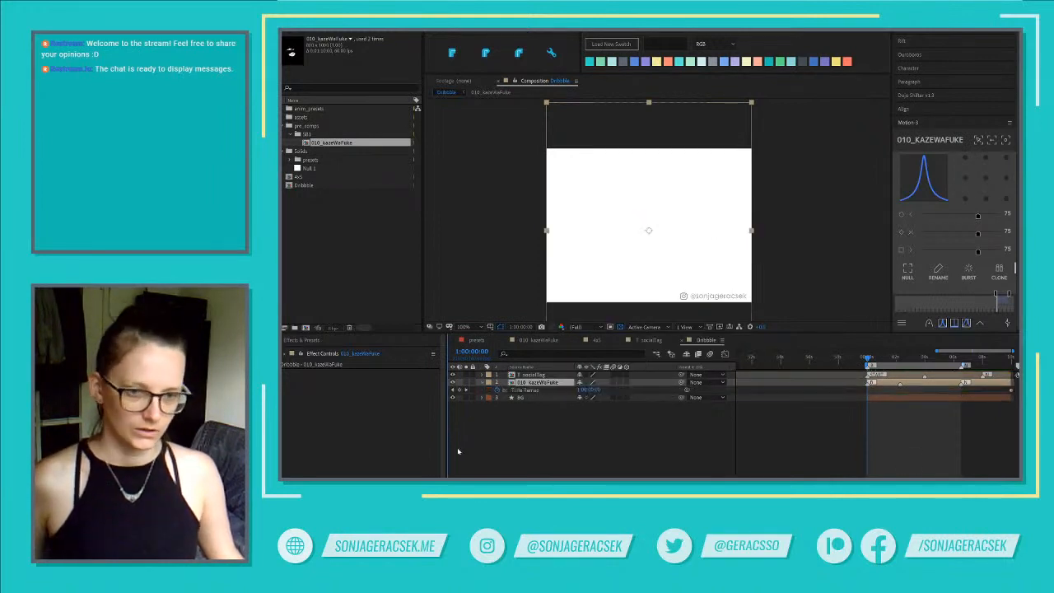
Add Time Remap keyframes at 1:00:00:00 and 1:00:06:30 and remove the default ones at 0:59:00:00 and 1:00:10:00
{"action": "left_click", "coordinate": [463, 394]}
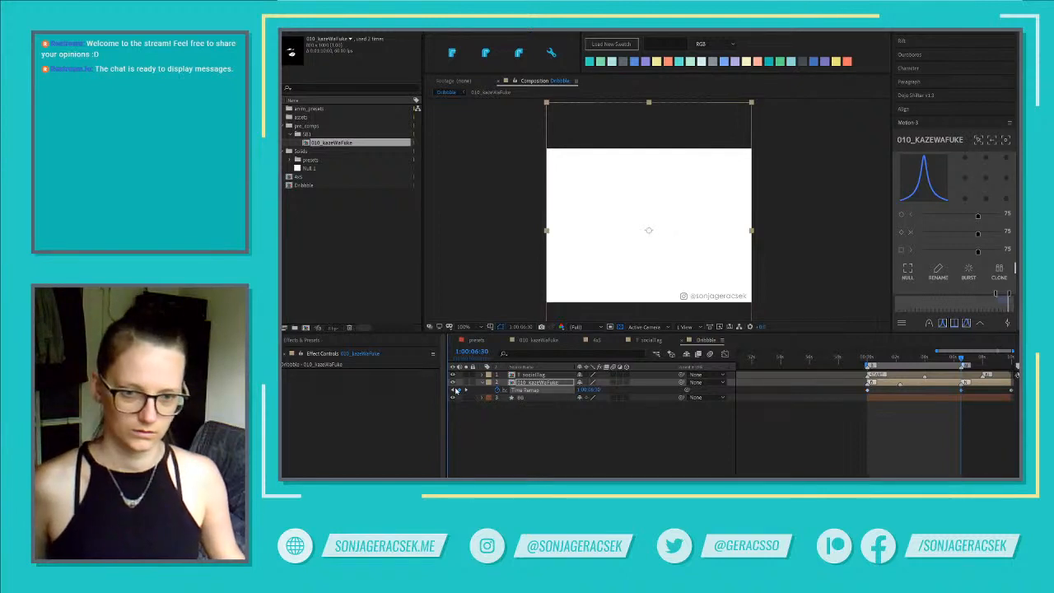
{"action": "left_click", "coordinate": [466, 390]}
{"action": "left_click", "coordinate": [459, 390]}
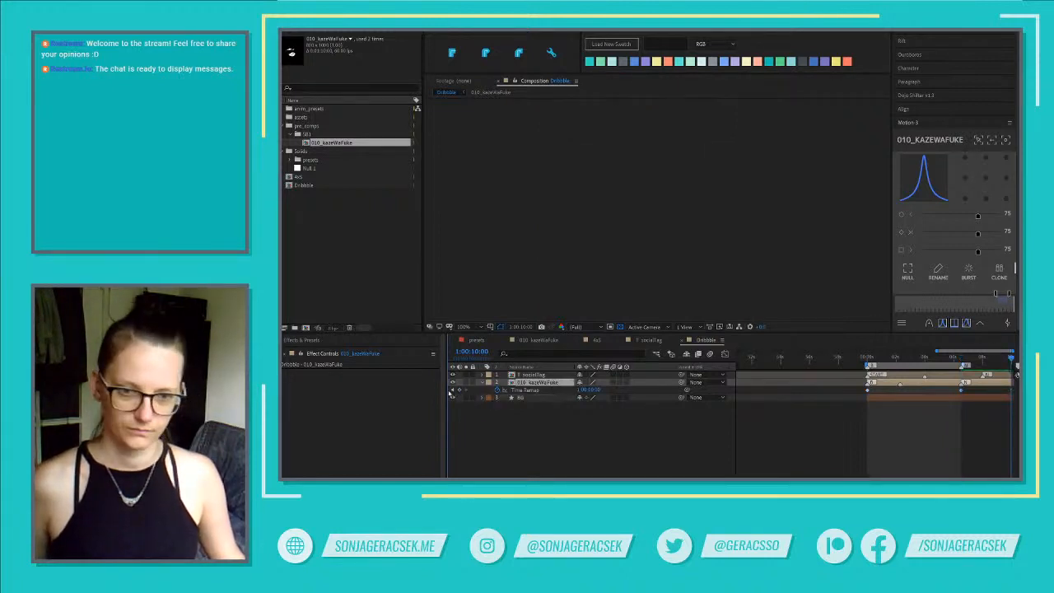
{"action": "left_click", "coordinate": [452, 391]}
{"action": "left_click", "coordinate": [452, 391]}
{"action": "left_click", "coordinate": [452, 391]}
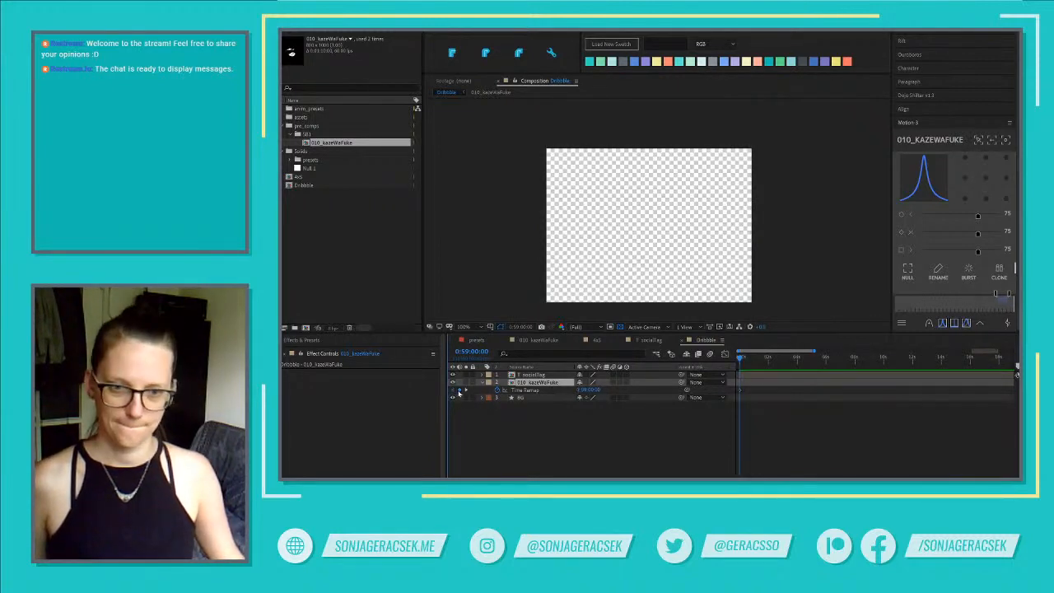
{"action": "left_click", "coordinate": [459, 391]}
{"action": "left_click", "coordinate": [466, 390]}
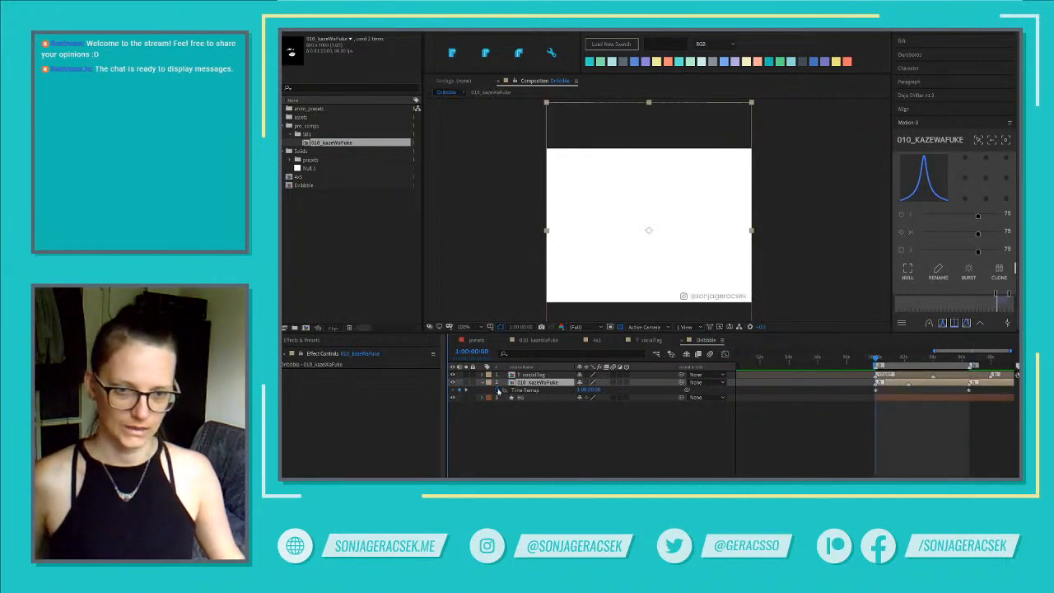
Apply a loopOut() expression to the Time Remap property of the 010_kazeWaFuke layer
{"action": "left_click", "coordinate": [497, 390], "text": "alt"}
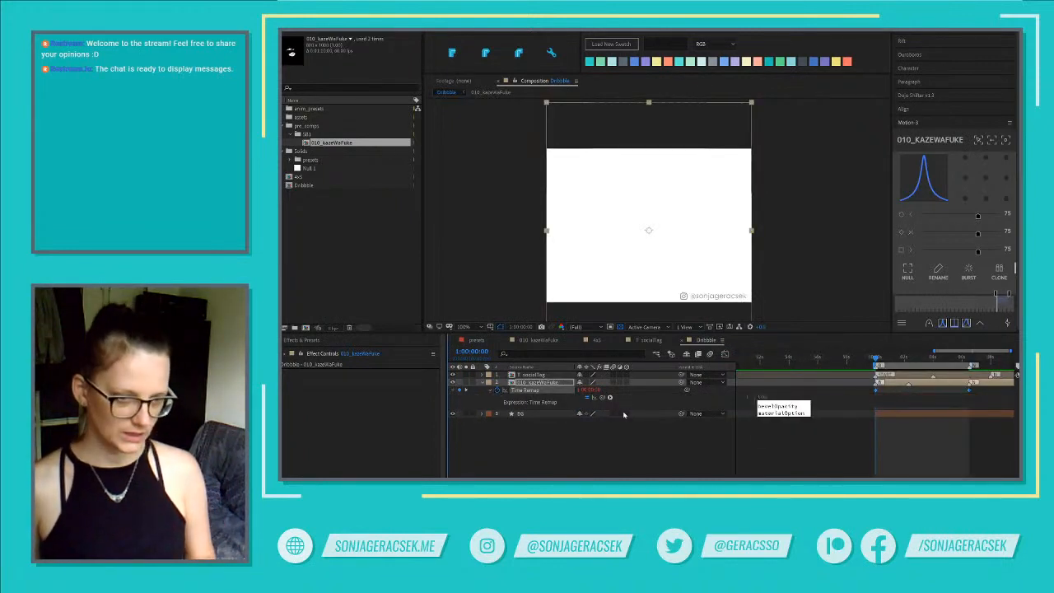
{"action": "type", "text": "lop"}
{"action": "key", "text": "BackSpace"}
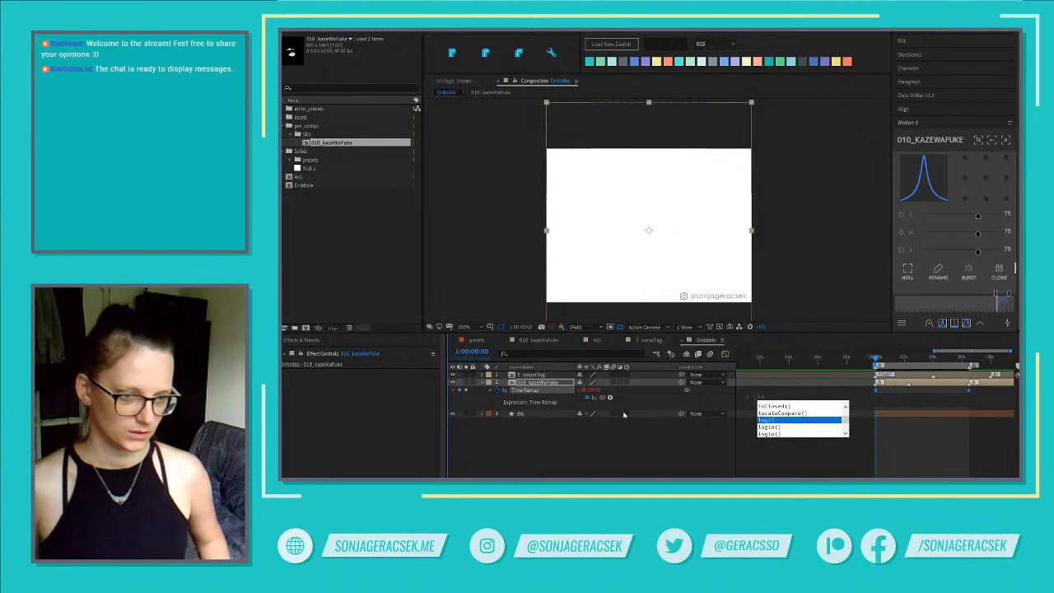
{"action": "type", "text": "op"}
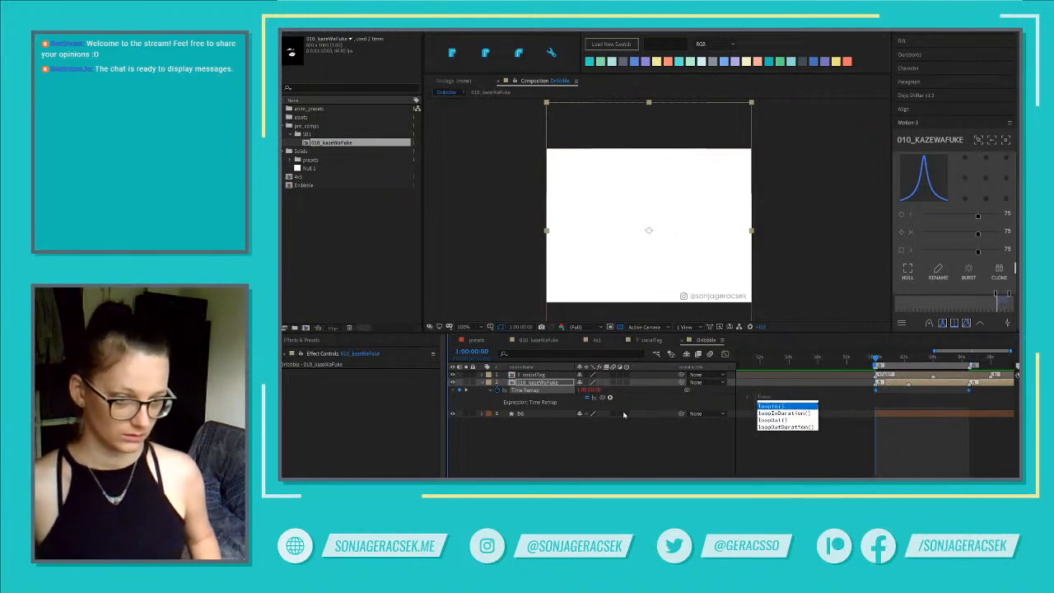
{"action": "key", "text": "Down"}
{"action": "key", "text": "Down"}
{"action": "key", "text": "Return"}
{"action": "left_click", "coordinate": [636, 421]}
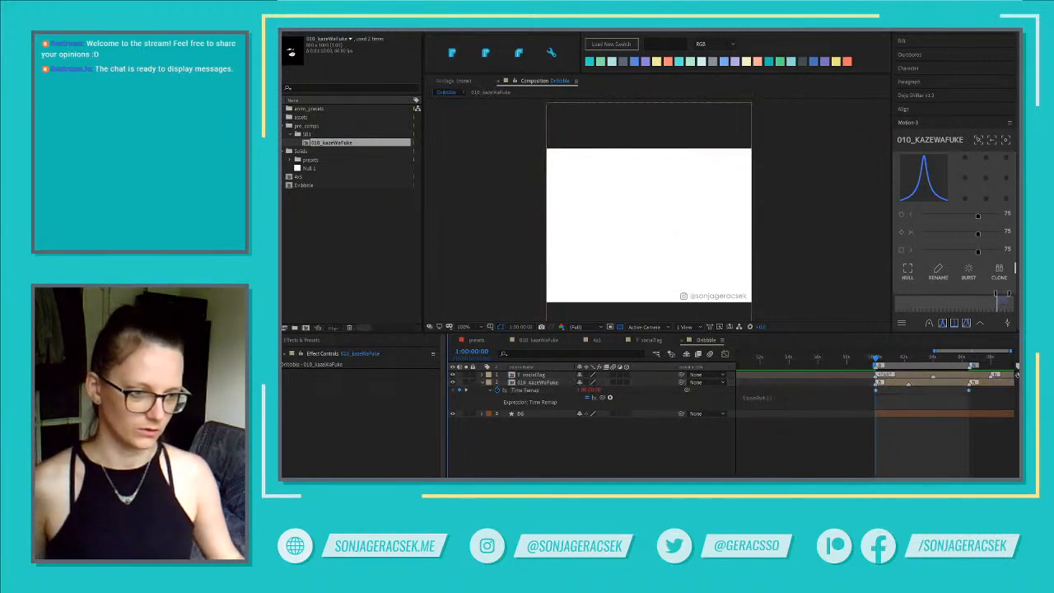
Slide the 010_kazeWaFuke layer earlier so its 1:00:02:18 marker aligns with the 1:00:00:00 composition marker, and preview the loop
{"action": "left_click_drag", "start_coordinate": [936, 386], "coordinate": [899, 388]}
{"action": "scroll", "coordinate": [889, 387], "scroll_direction": "up", "scroll_amount": 2}
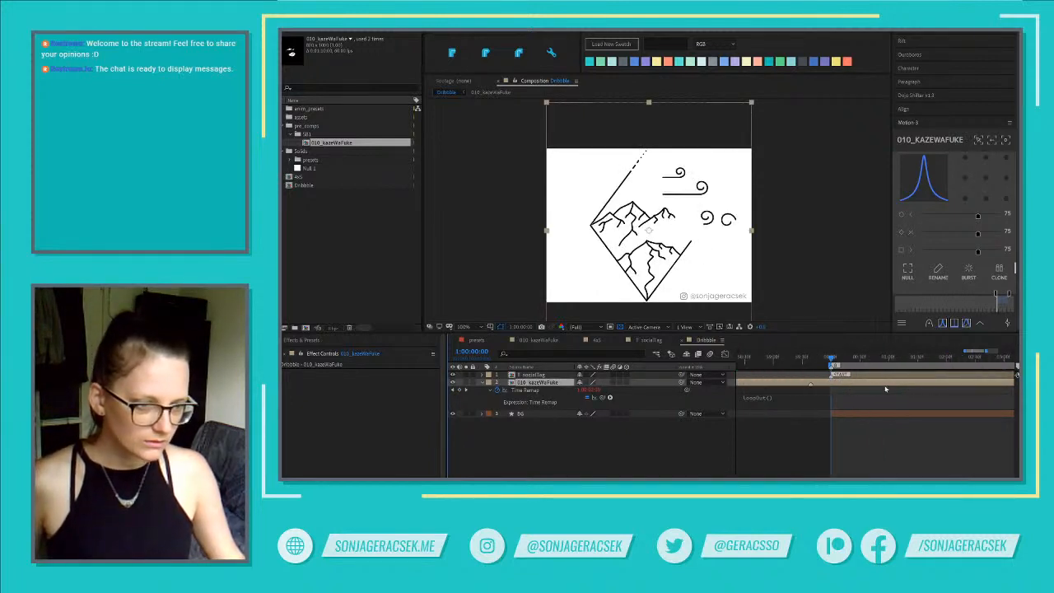
{"action": "left_click_drag", "start_coordinate": [835, 384], "coordinate": [854, 384]}
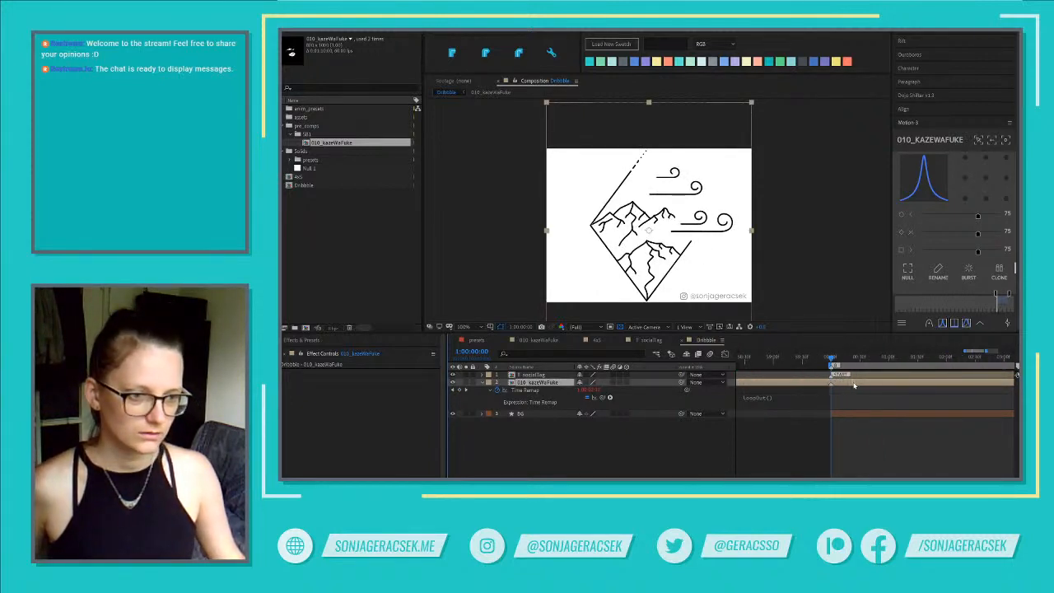
{"action": "left_click", "coordinate": [900, 464]}
{"action": "scroll", "coordinate": [902, 461], "scroll_direction": "up", "scroll_amount": 2}
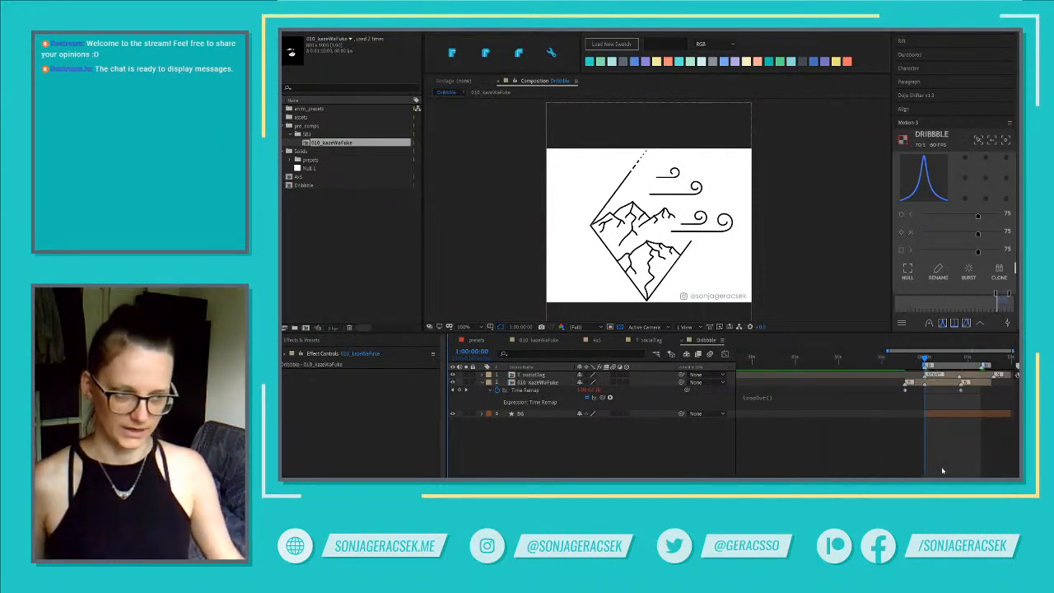
{"action": "key", "text": "space"}
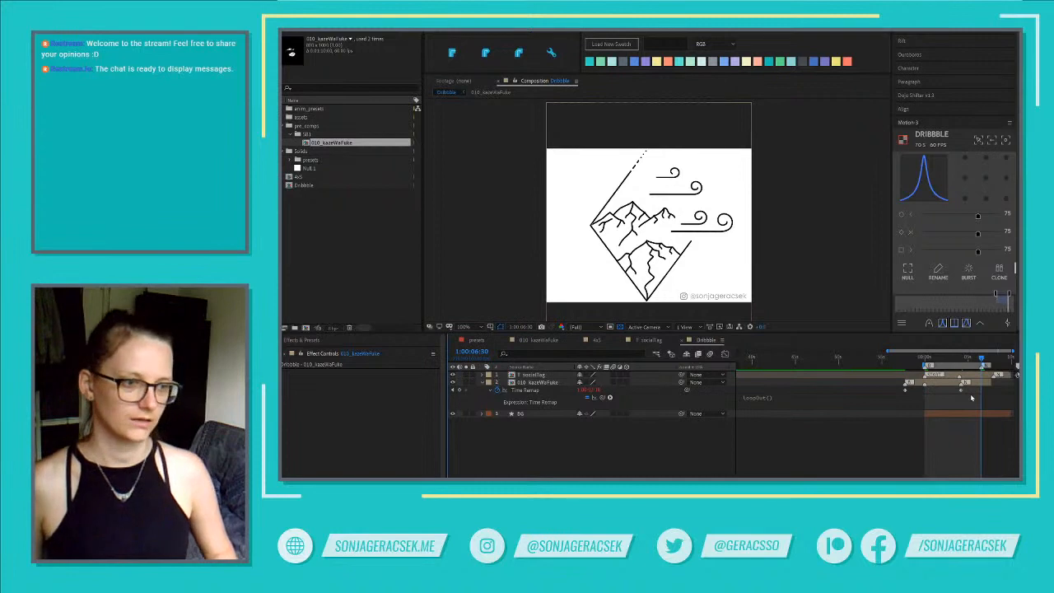
{"action": "key", "text": "space"}
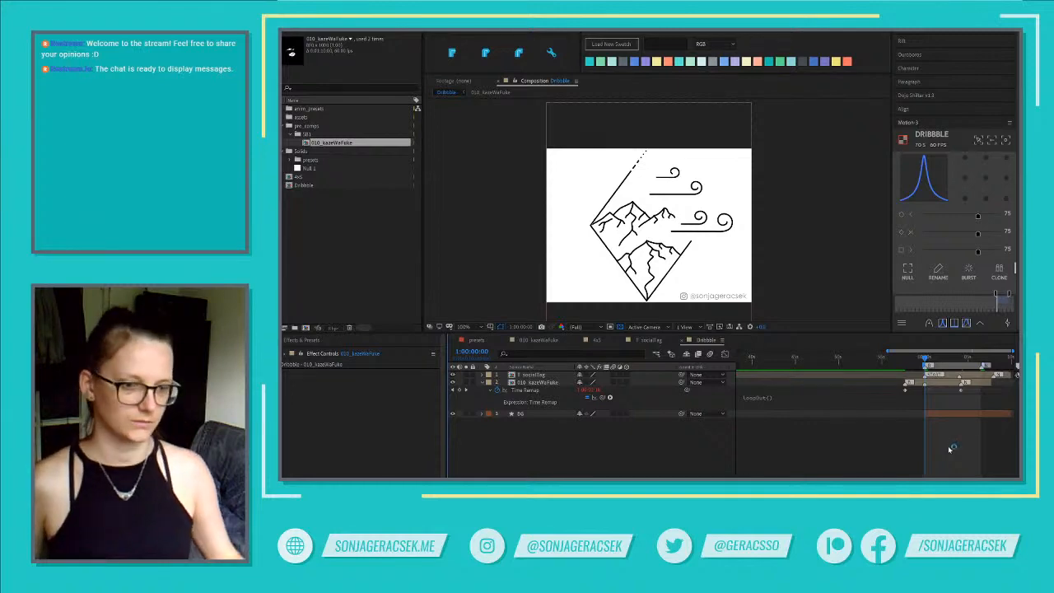
Switch to Media Encoder and set up MDEU-SlackLogo_MAIN with an H264-square output plus a dribbble_20fps GIF output
{"action": "left_click", "coordinate": [813, 476]}
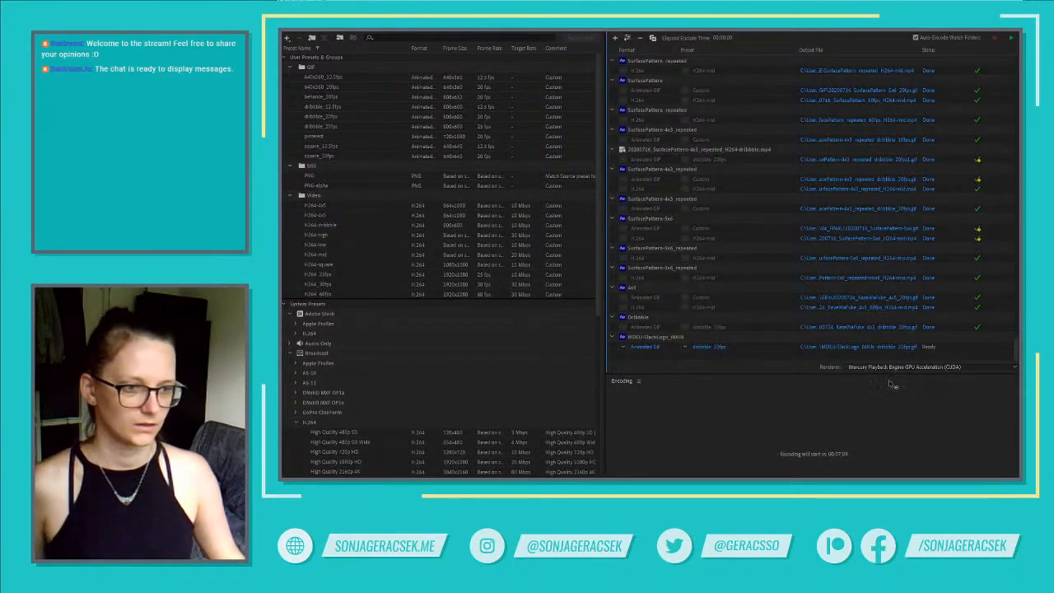
{"action": "left_click", "coordinate": [667, 339]}
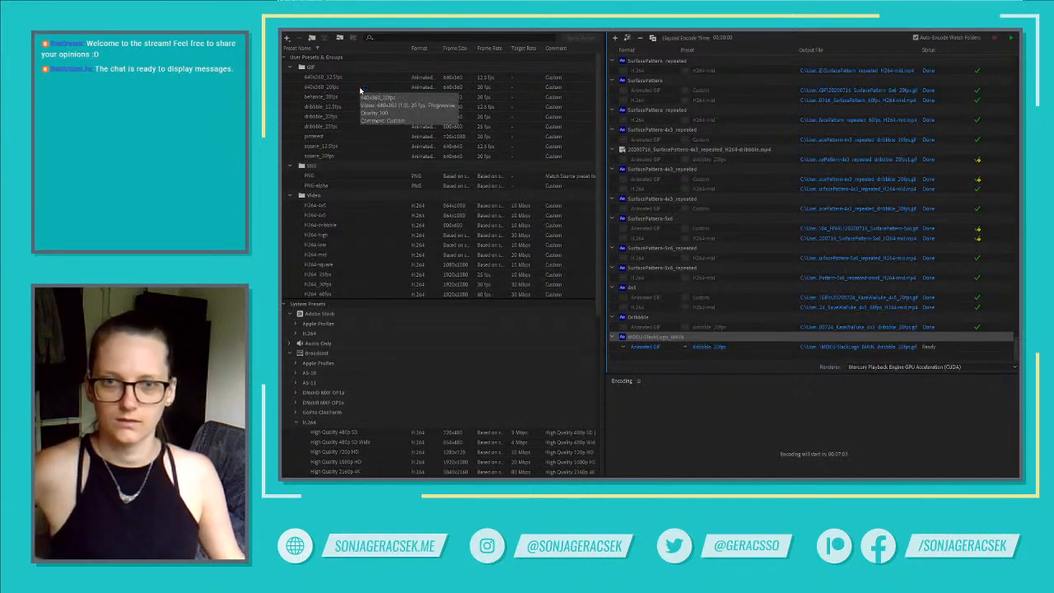
{"action": "left_click", "coordinate": [321, 256]}
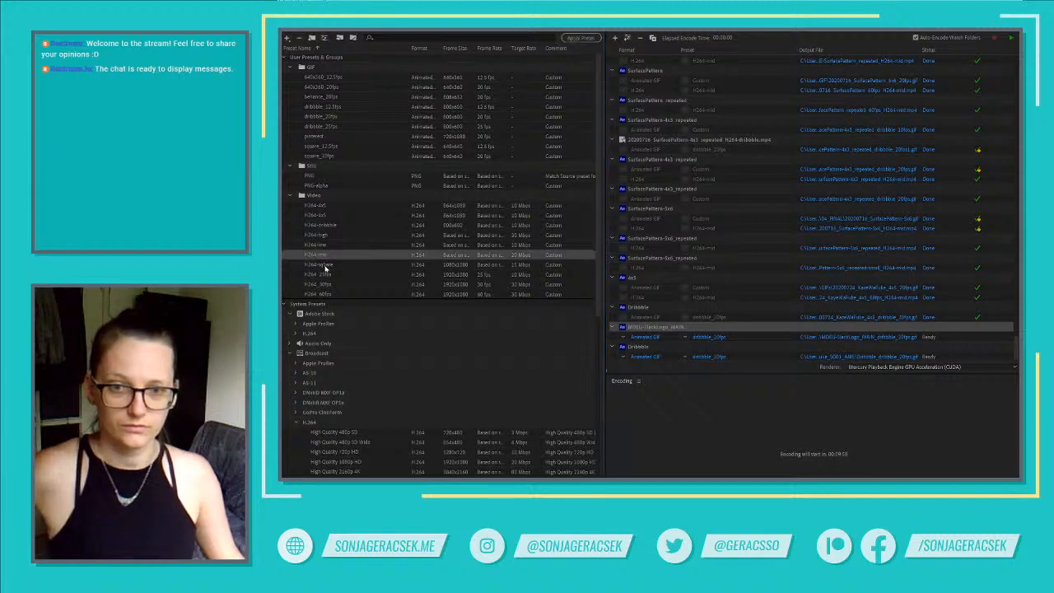
{"action": "left_click_drag", "start_coordinate": [326, 267], "coordinate": [670, 336]}
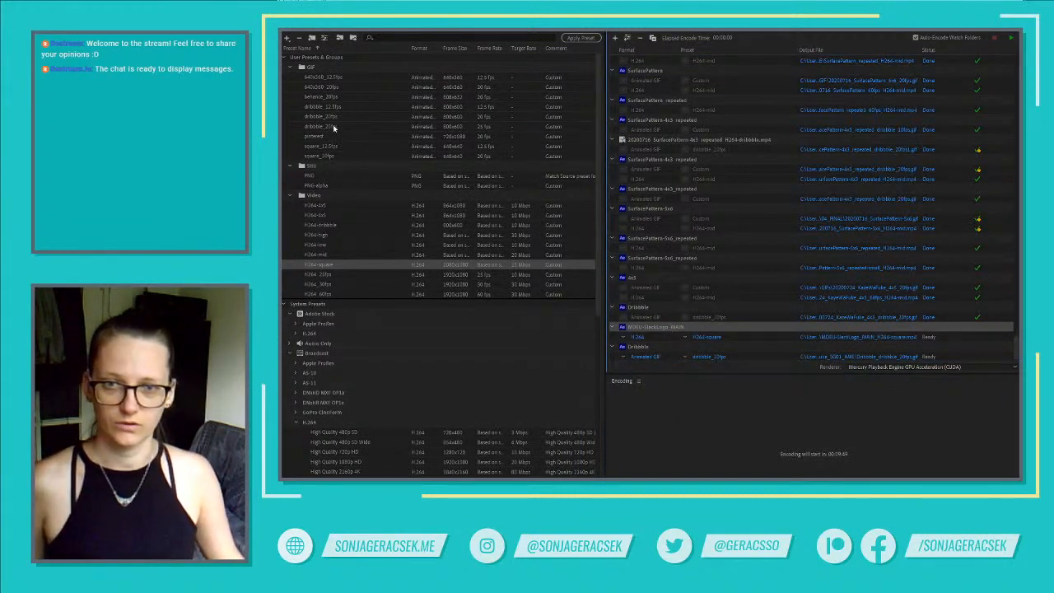
{"action": "left_click_drag", "start_coordinate": [326, 119], "coordinate": [663, 331]}
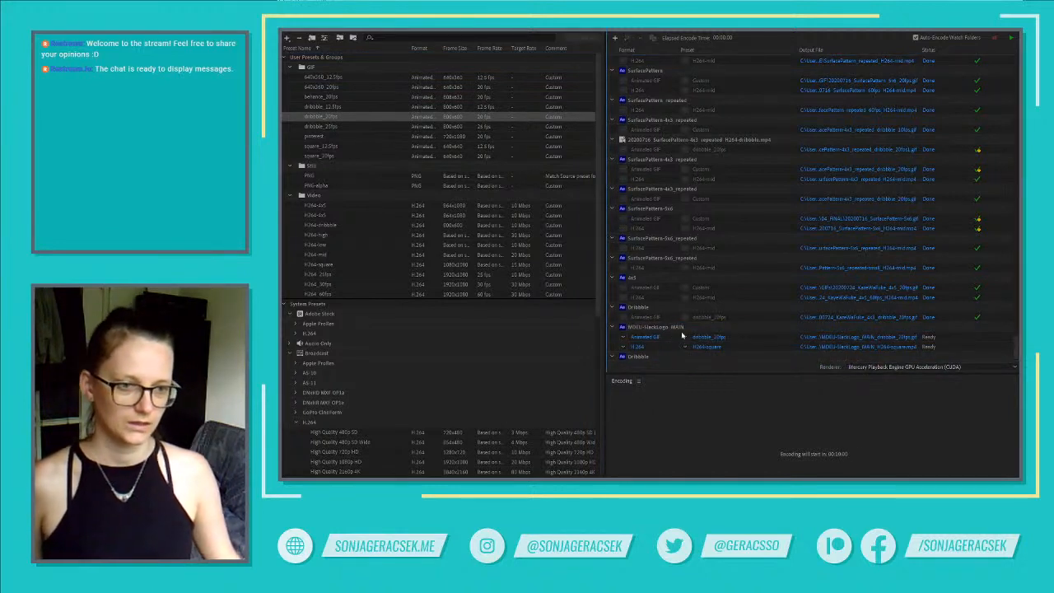
{"action": "scroll", "coordinate": [700, 328], "scroll_direction": "down", "scroll_amount": 1}
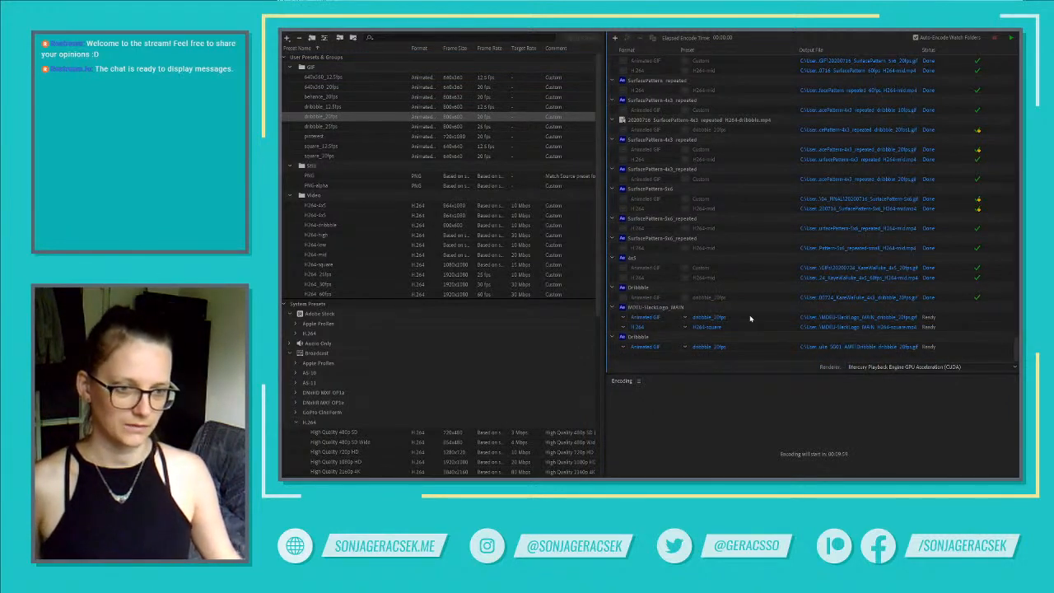
Examine the export settings of the MDEU-SlackLogo_MAIN GIF, including its preview frames and frame rate options, and close without changes
{"action": "left_click", "coordinate": [710, 317]}
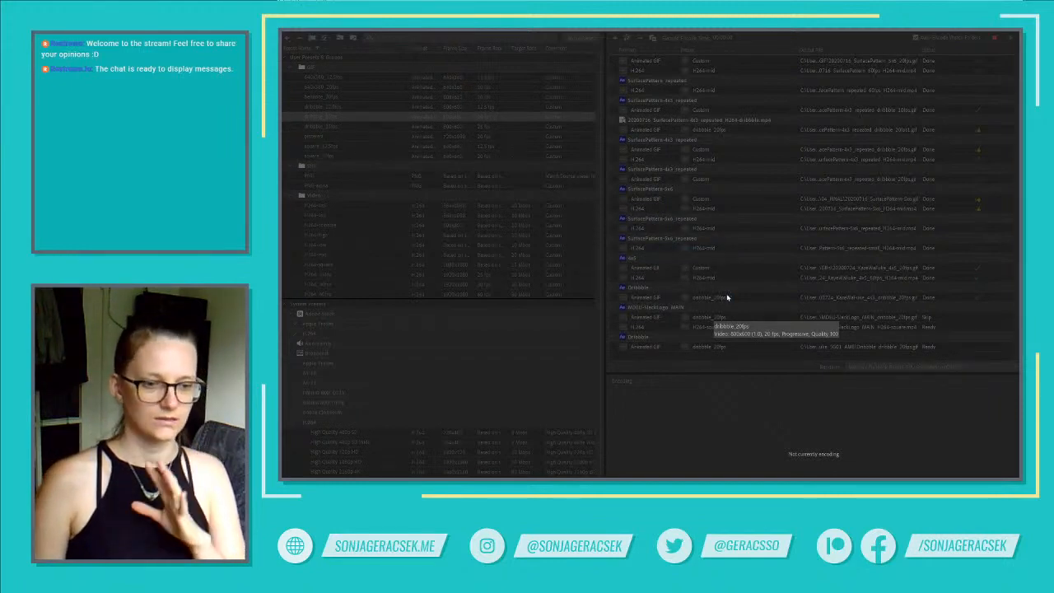
{"action": "left_click", "coordinate": [727, 297]}
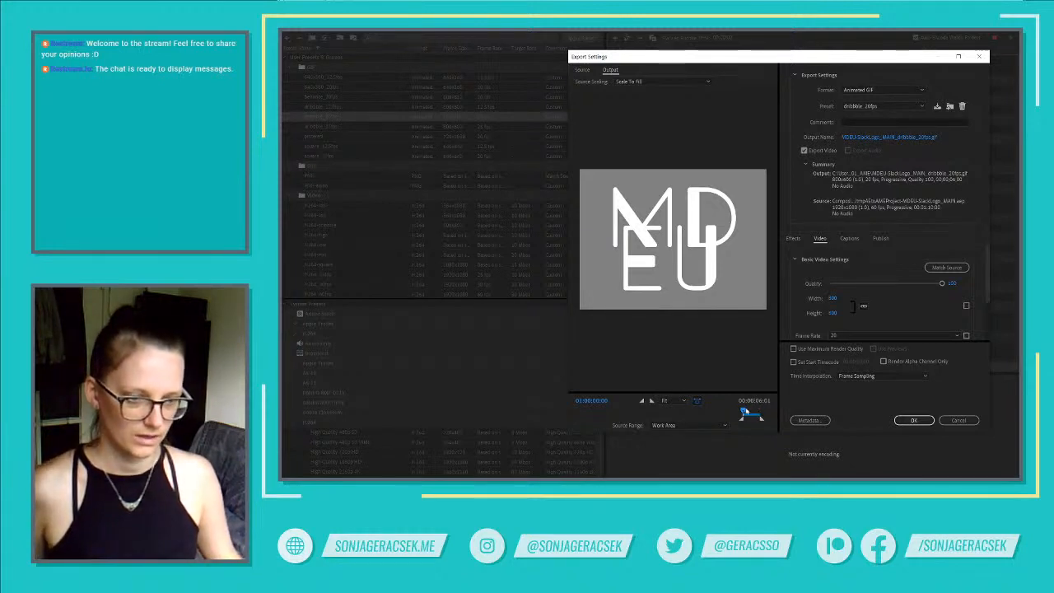
{"action": "left_click_drag", "start_coordinate": [745, 412], "coordinate": [760, 411]}
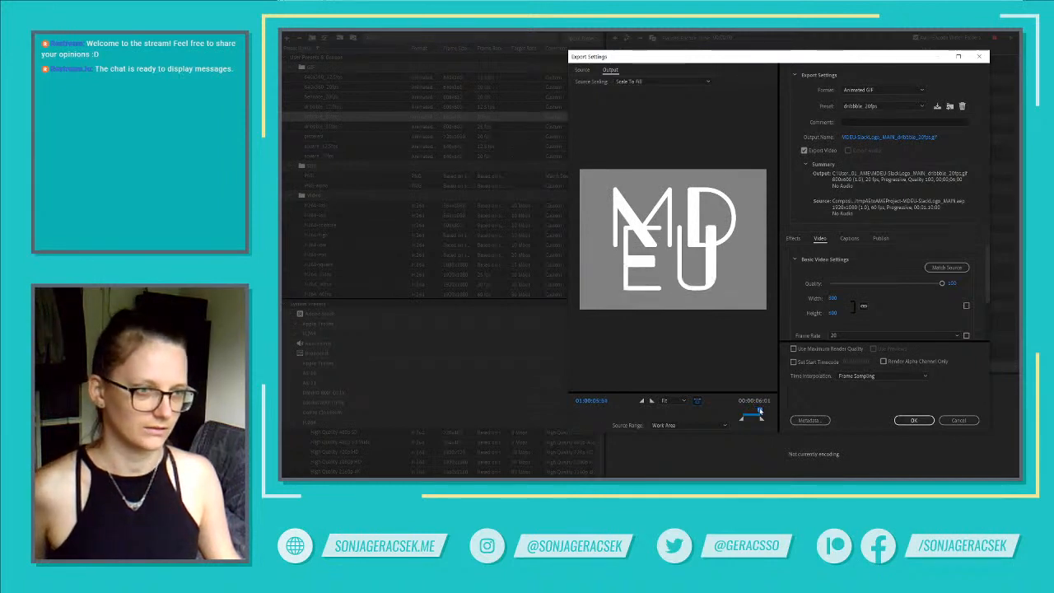
{"action": "left_click", "coordinate": [955, 336]}
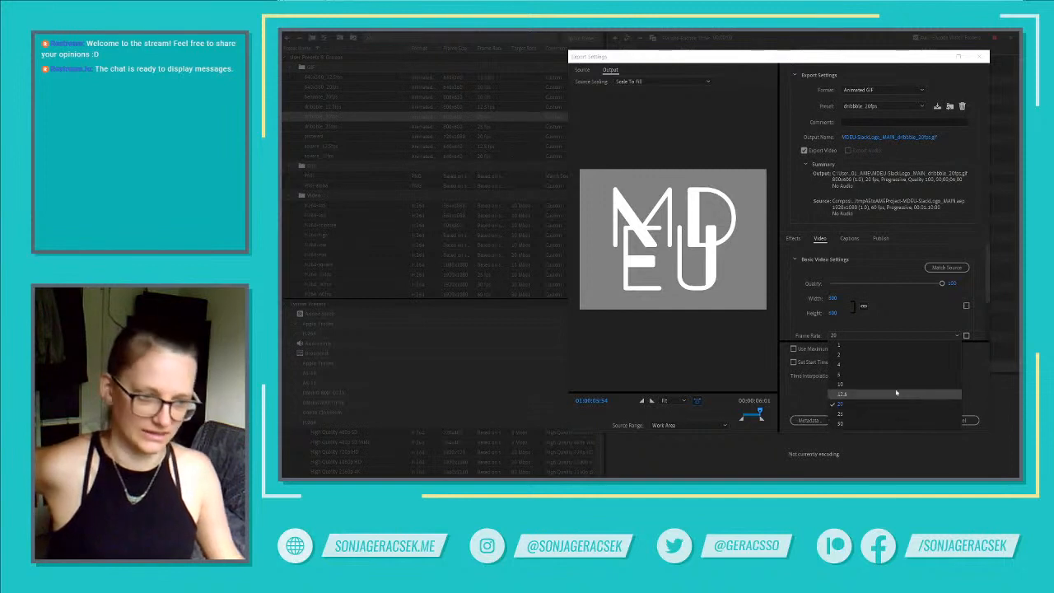
{"action": "left_click", "coordinate": [989, 369]}
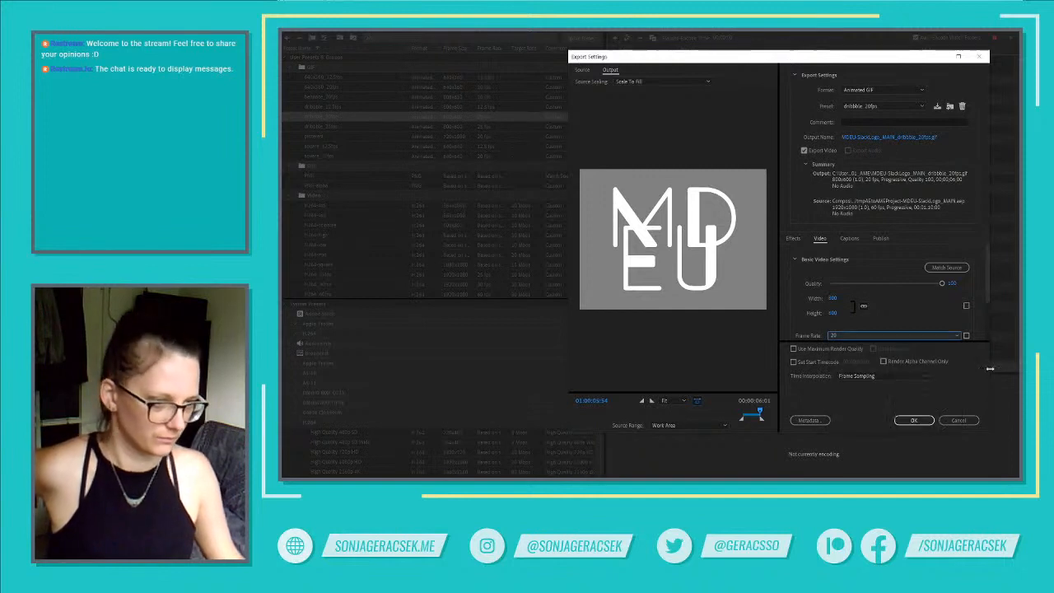
{"action": "left_click", "coordinate": [944, 337]}
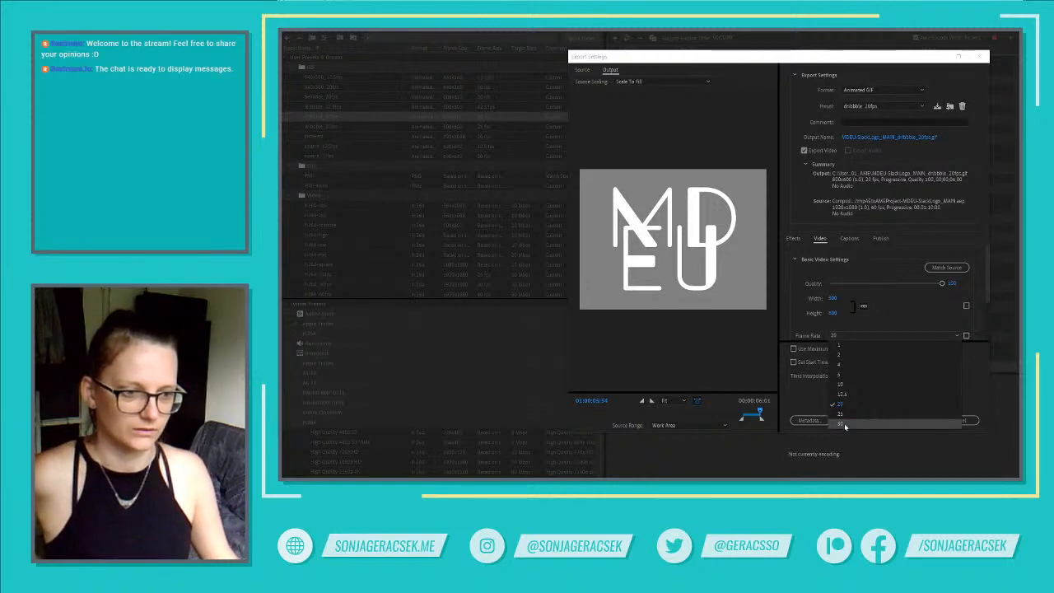
{"action": "left_click", "coordinate": [977, 389]}
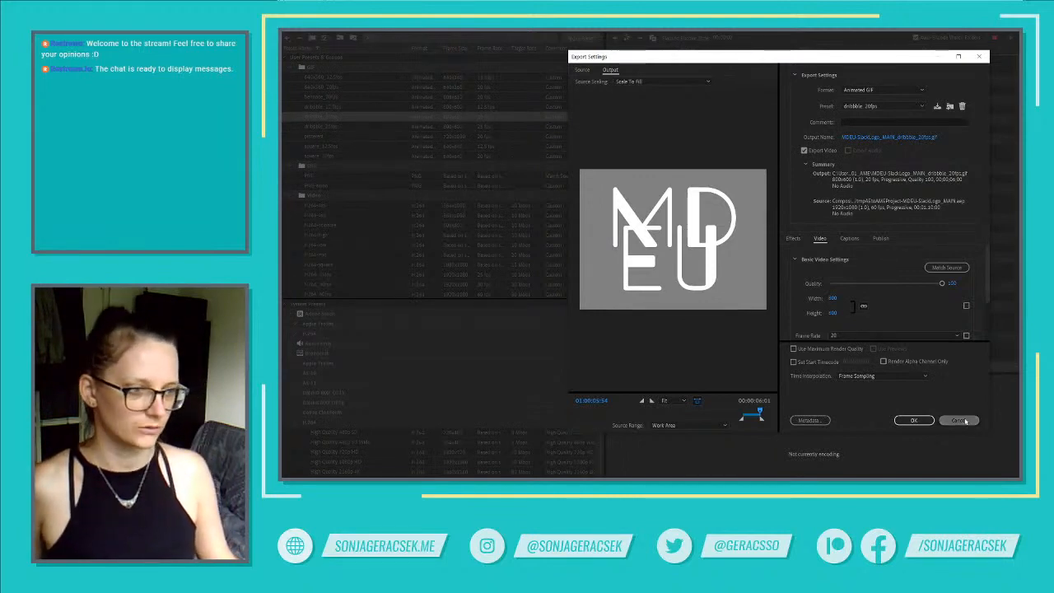
{"action": "left_click", "coordinate": [965, 421]}
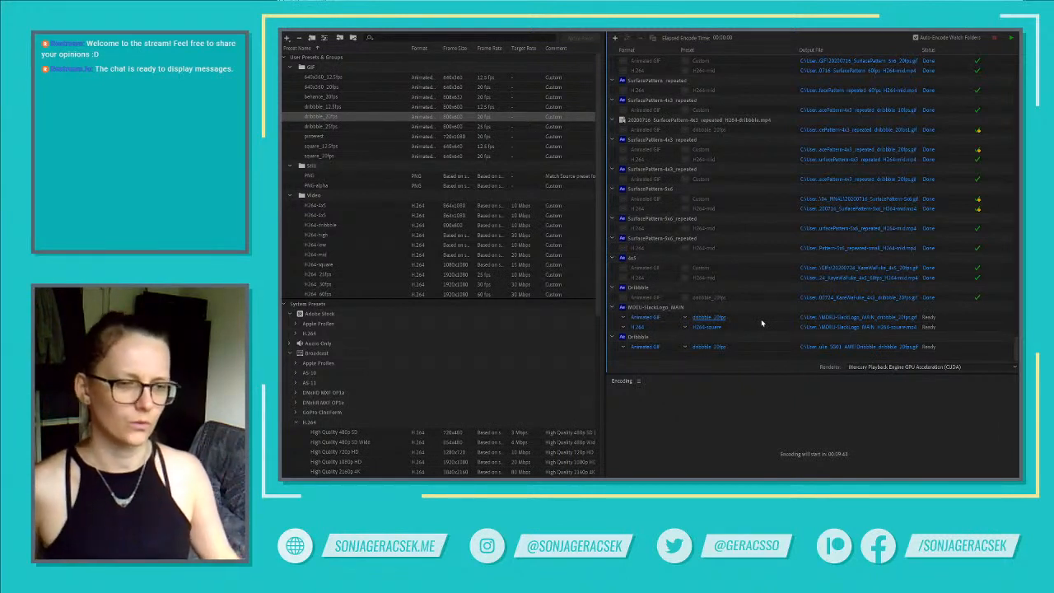
Check the Dribbble GIF's export settings and preview a frame inside its work area
{"action": "left_click", "coordinate": [754, 327]}
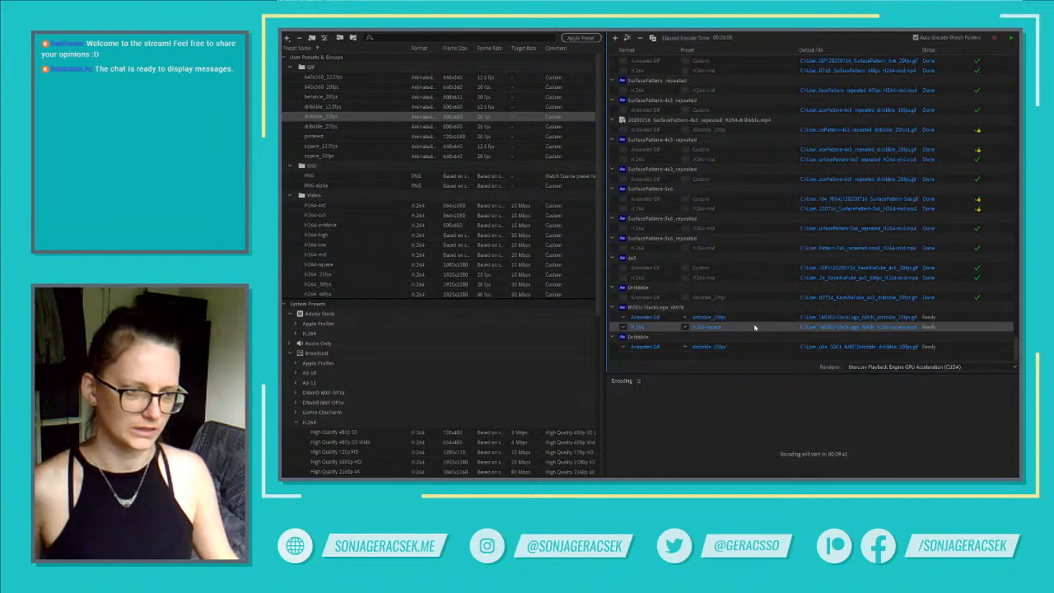
{"action": "left_click", "coordinate": [715, 347]}
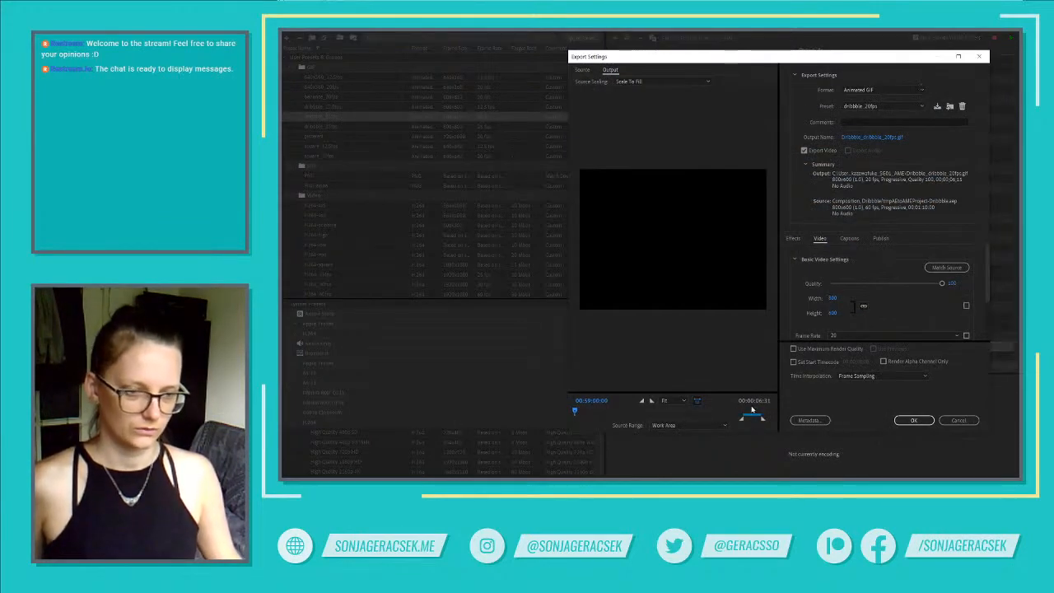
{"action": "left_click", "coordinate": [747, 411]}
{"action": "left_click_drag", "start_coordinate": [748, 412], "coordinate": [748, 413]}
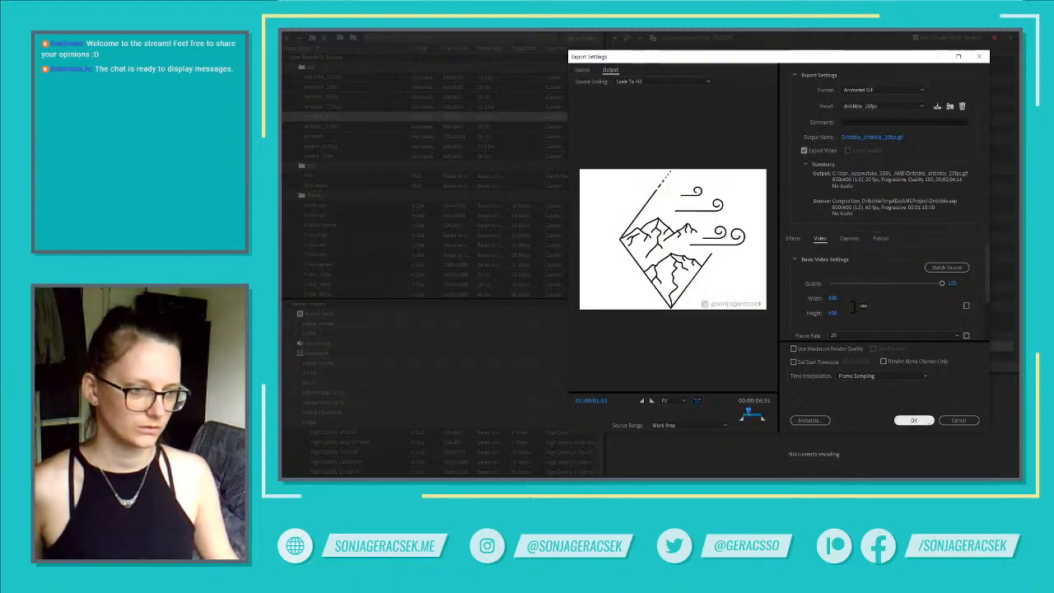
{"action": "left_click", "coordinate": [913, 420]}
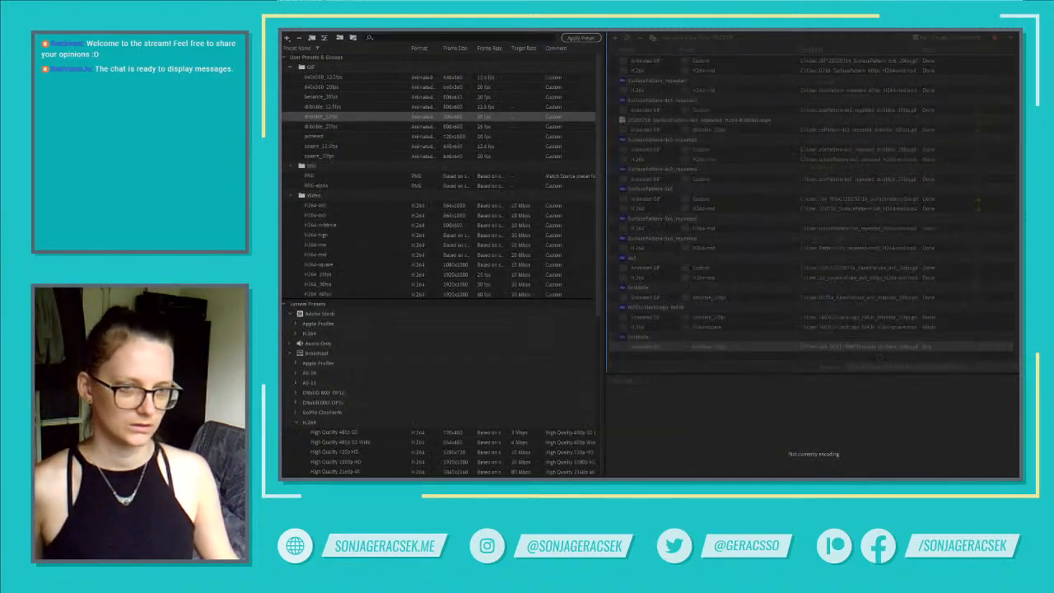
Select the GIF and H.264 outputs of MDEU-SlackLogo_MAIN together in the queue
{"action": "left_click", "coordinate": [750, 326]}
{"action": "left_click", "coordinate": [749, 307]}
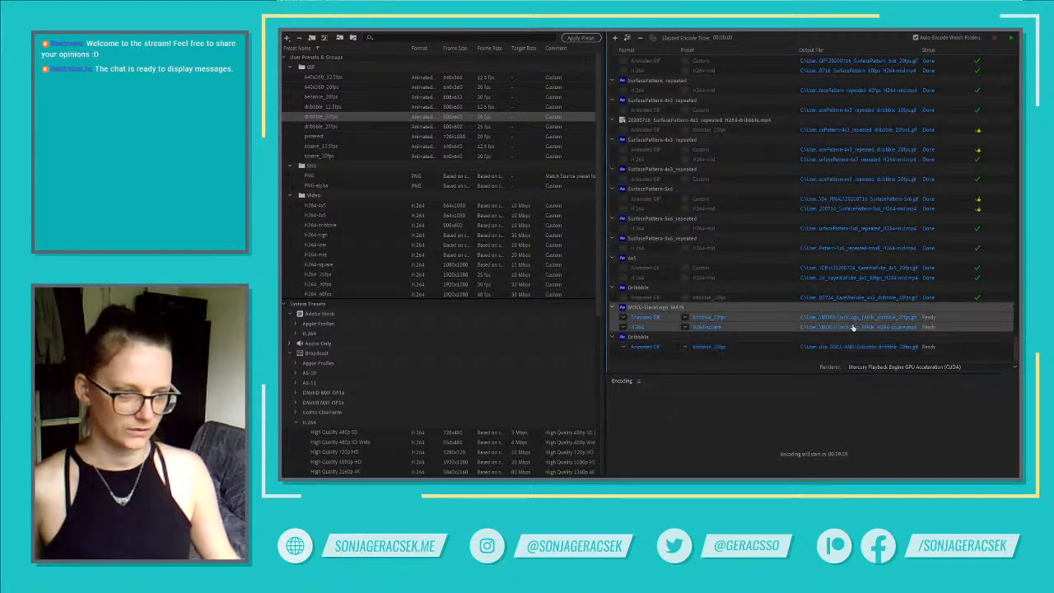
{"action": "left_click", "coordinate": [854, 327]}
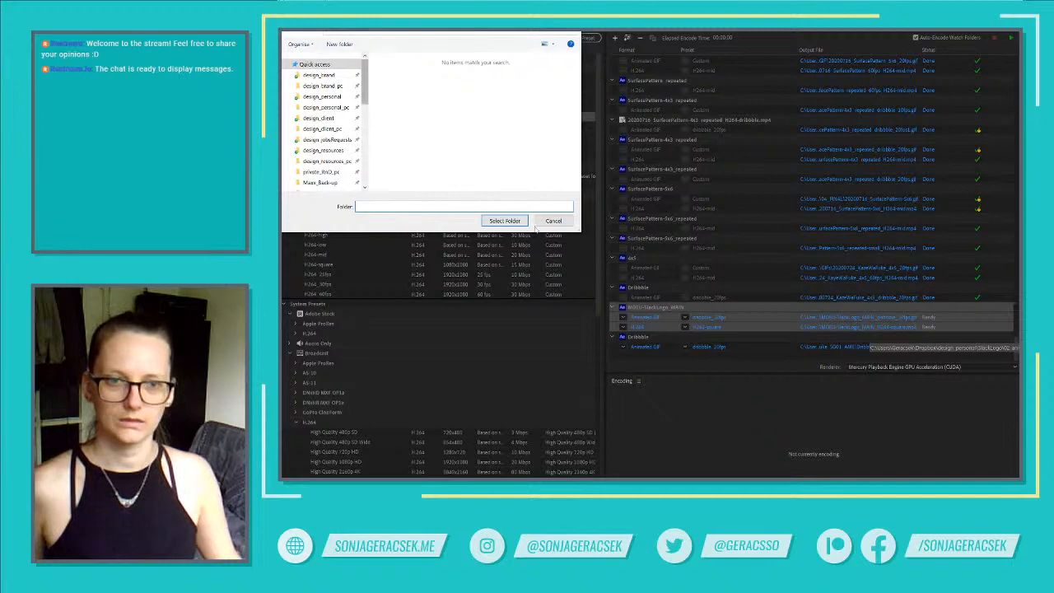
{"action": "left_click", "coordinate": [553, 221]}
Set the Dribbble GIF's output to 20200729_KazeWaFuke_4x3_dribbble_20fps.gif in the project's GIF folder, based on the existing 4x3 file name
{"action": "left_click", "coordinate": [856, 347]}
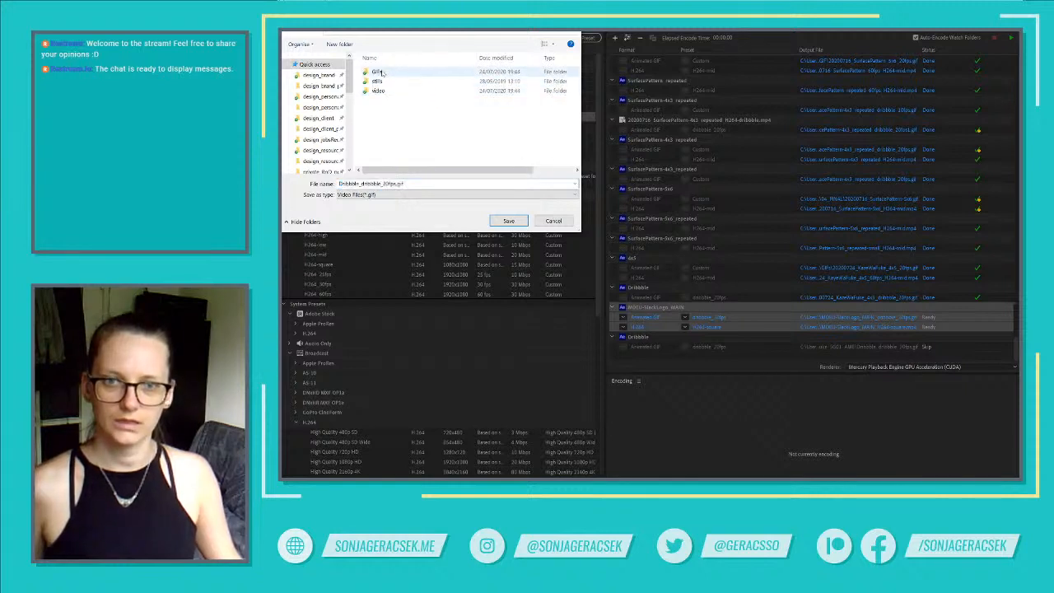
{"action": "double_click", "coordinate": [384, 72]}
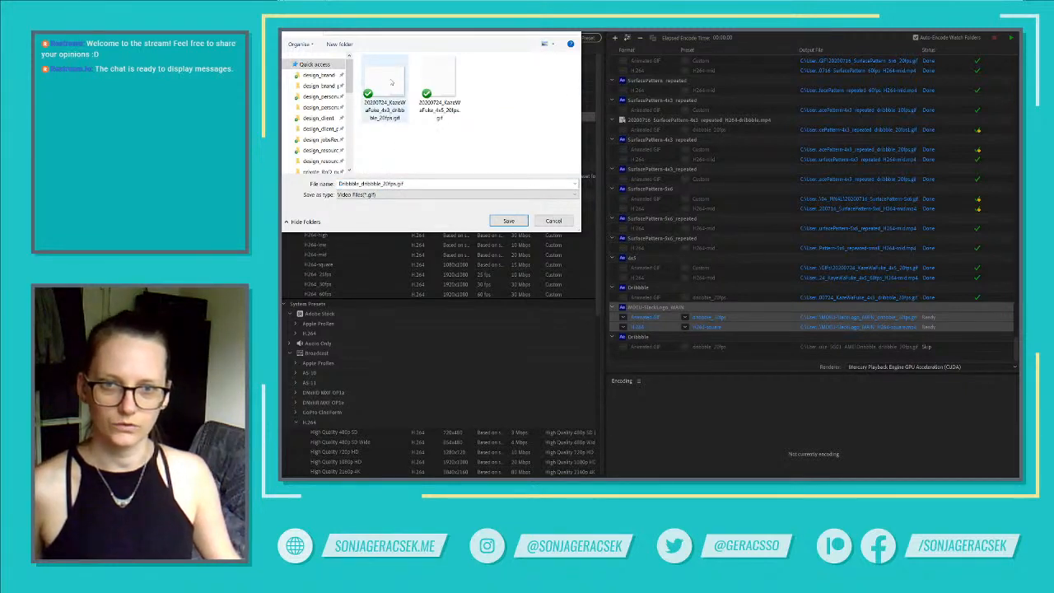
{"action": "left_click", "coordinate": [384, 82]}
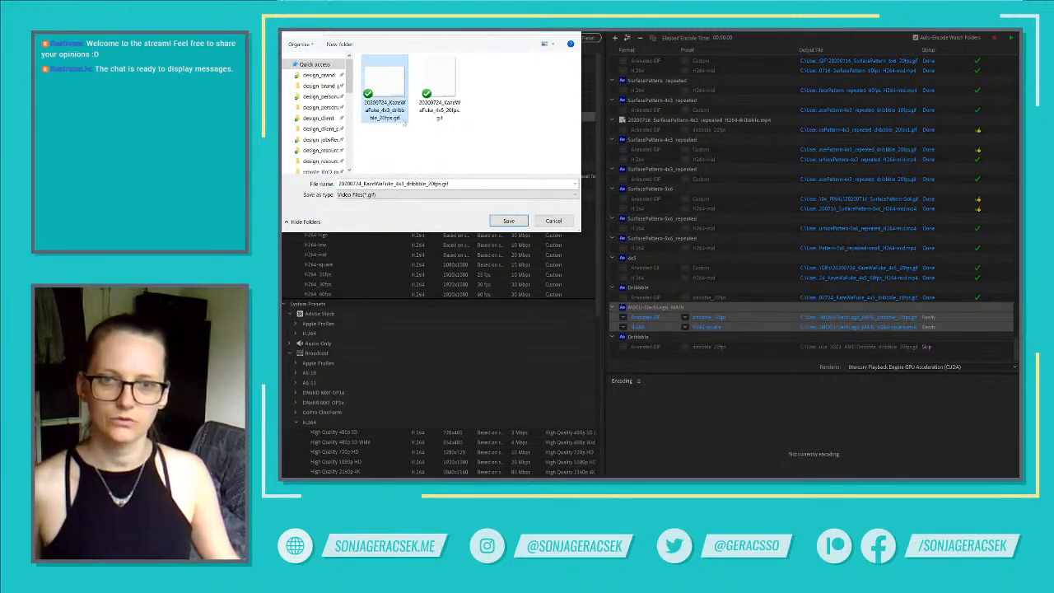
{"action": "left_click", "coordinate": [504, 220]}
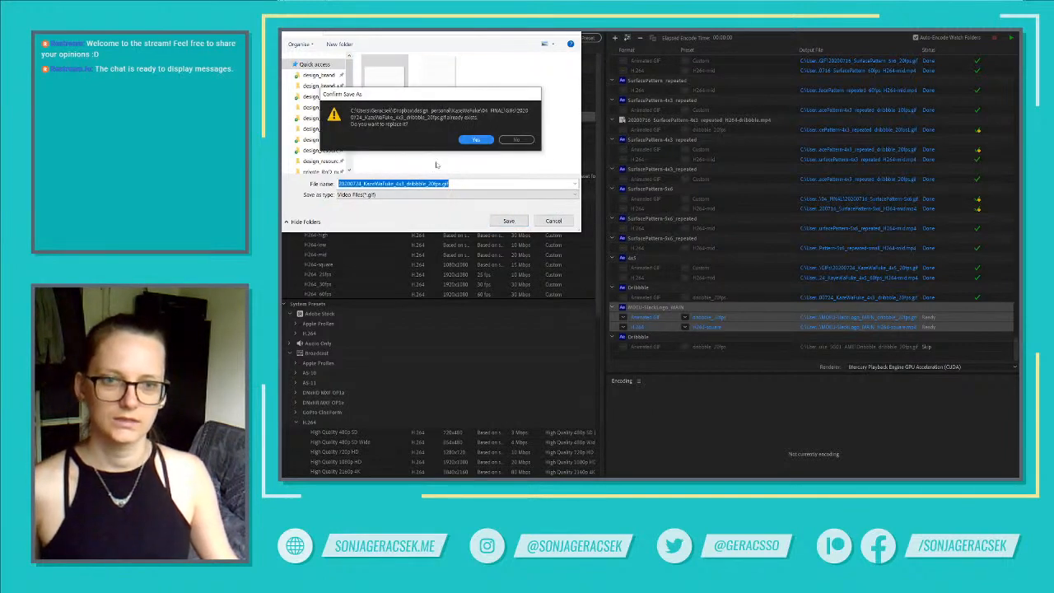
{"action": "left_click", "coordinate": [516, 139]}
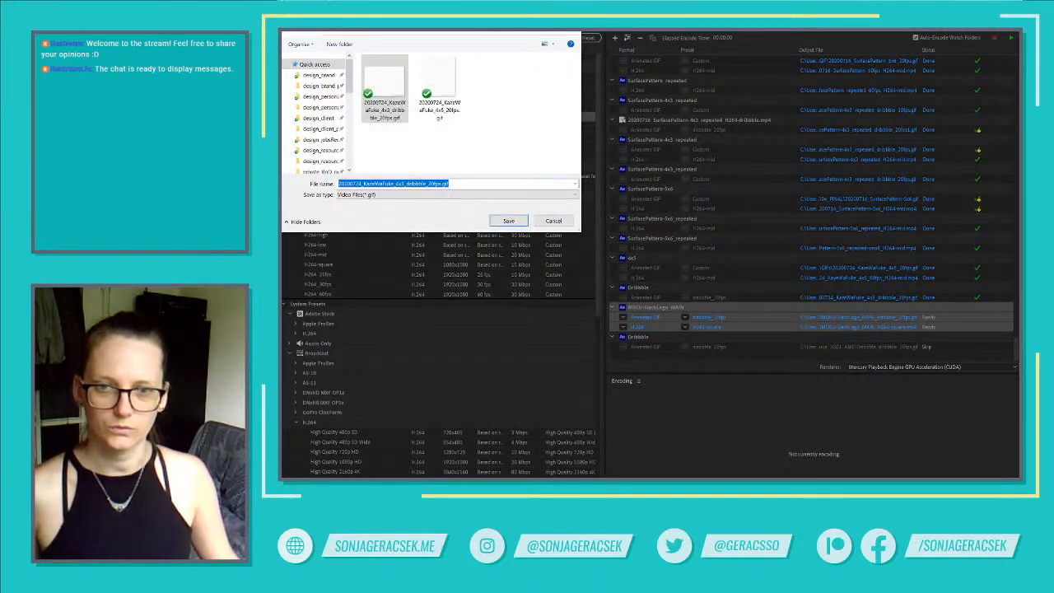
{"action": "left_click", "coordinate": [362, 183]}
{"action": "key", "text": "BackSpace"}
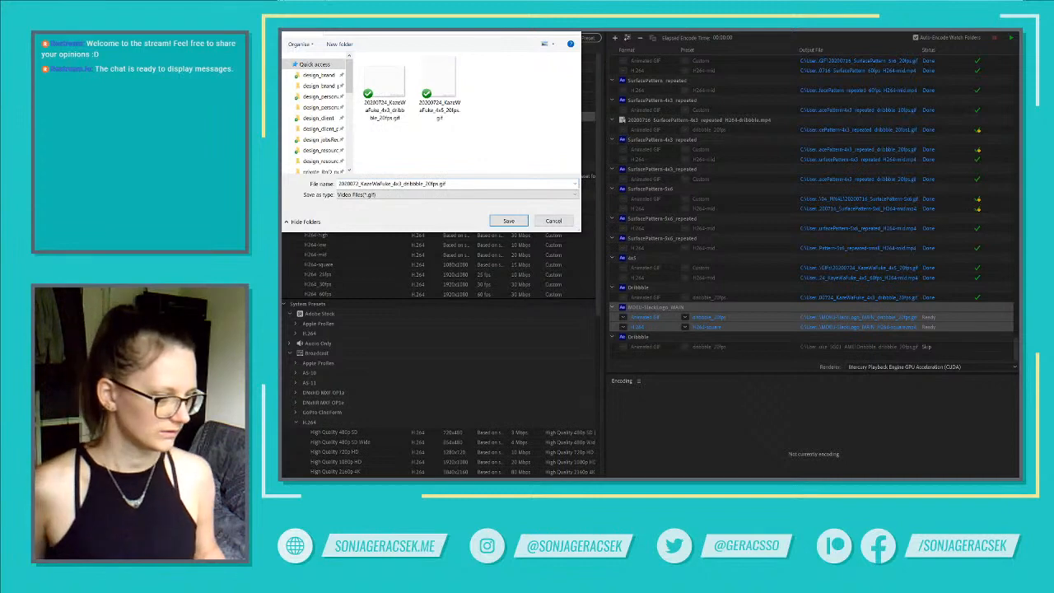
{"action": "type", "text": "9"}
{"action": "left_click", "coordinate": [509, 221]}
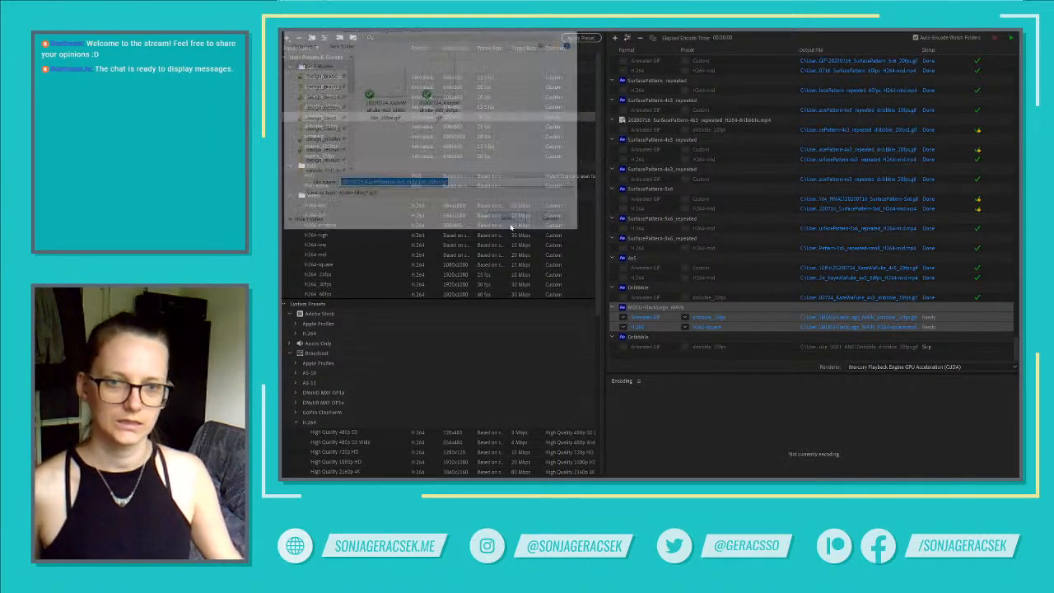
Set the output folder of both MDEU-SlackLogo_MAIN exports to 03_FINAL inside design_personal's SlackLogo folder
{"action": "left_click", "coordinate": [900, 327]}
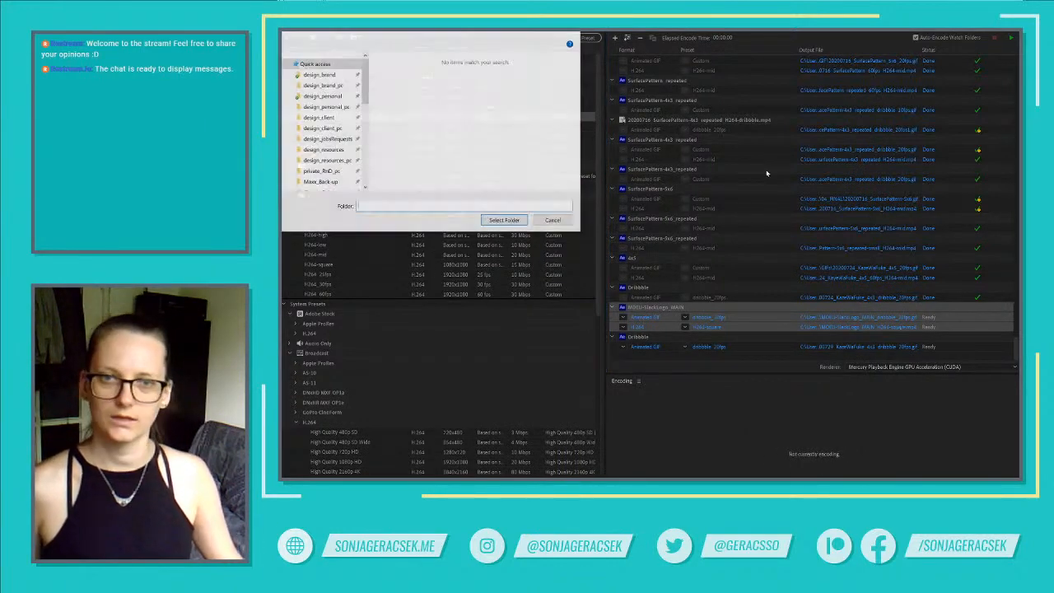
{"action": "left_click", "coordinate": [322, 96]}
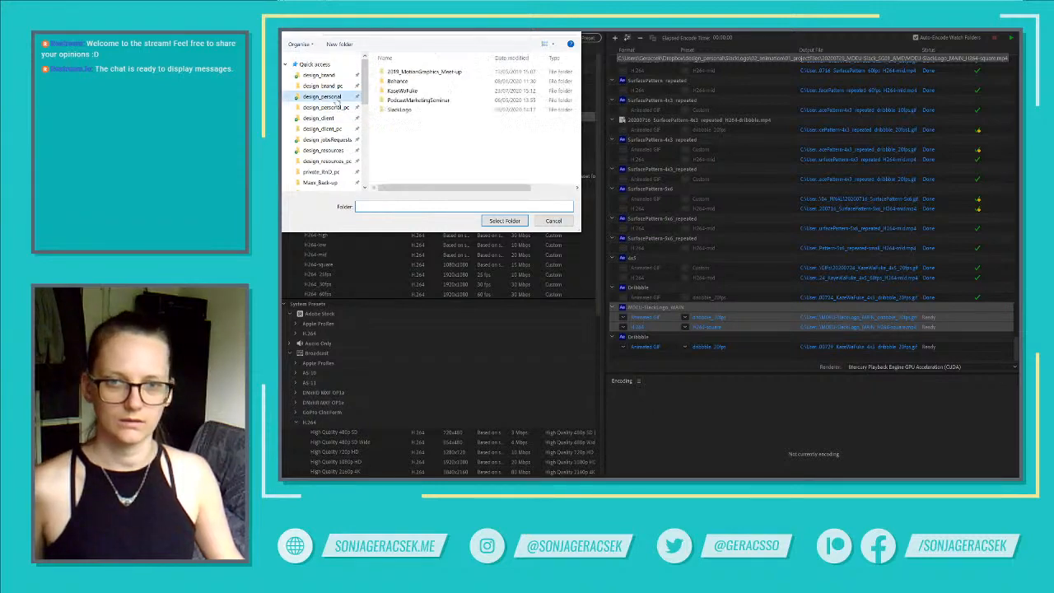
{"action": "double_click", "coordinate": [403, 111]}
{"action": "double_click", "coordinate": [399, 91]}
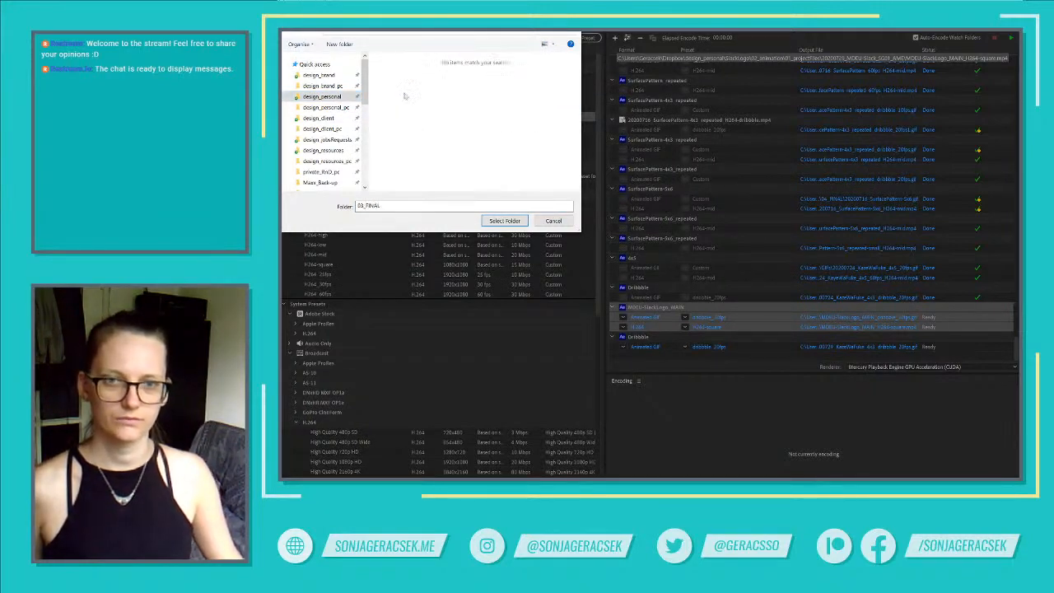
{"action": "left_click", "coordinate": [502, 221]}
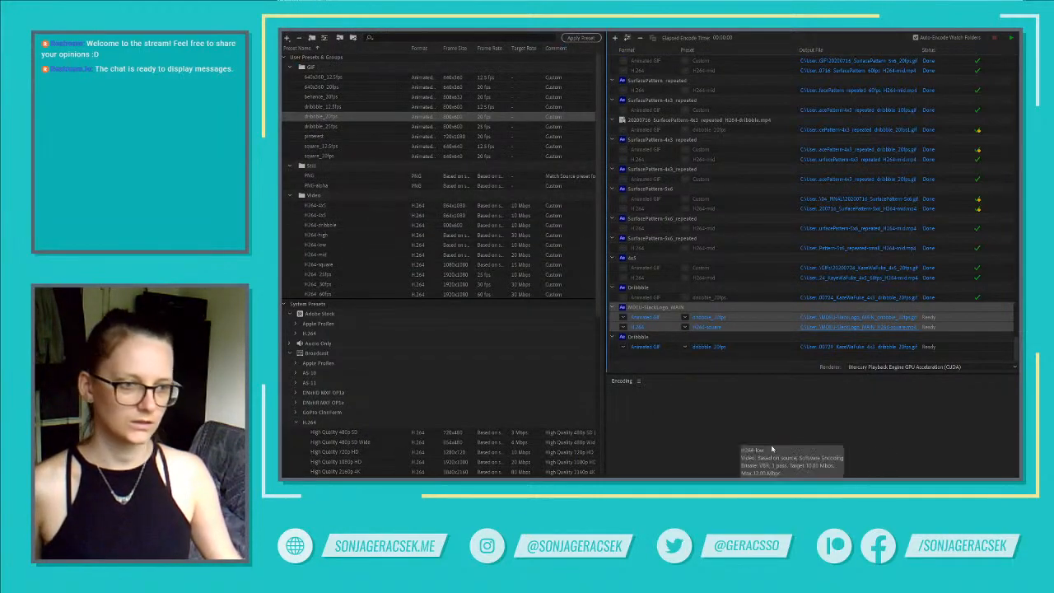
Rename the MDEU-SlackLogo_MAIN GIF output as 20200729_MDEU-SlackLogo_dribbble_20fps.gif, adding the date prefix and dropping the MAIN part
{"action": "left_click", "coordinate": [952, 336]}
{"action": "left_click", "coordinate": [911, 318]}
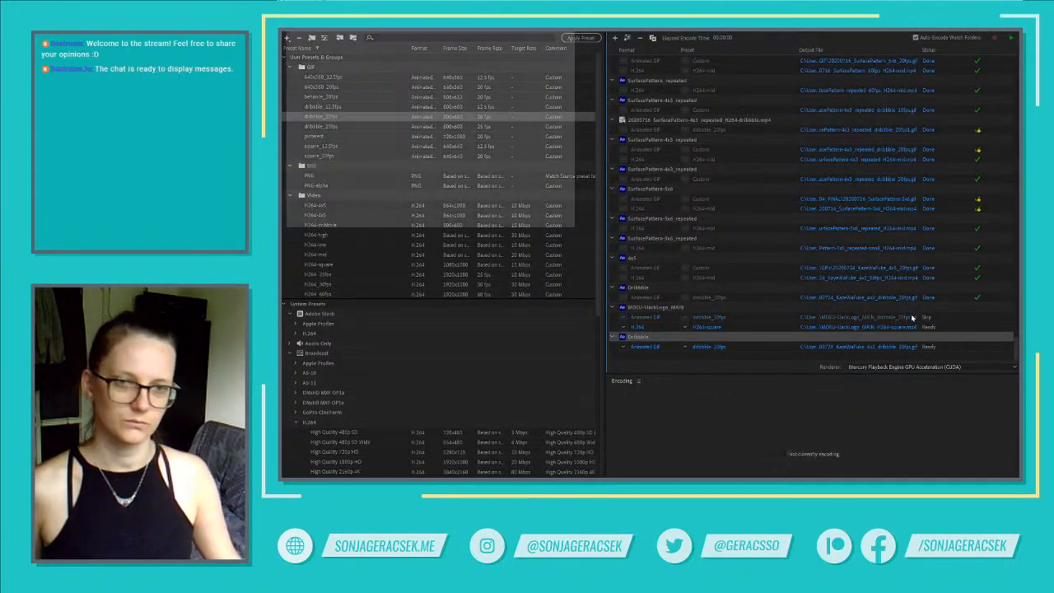
{"action": "key", "text": "Home"}
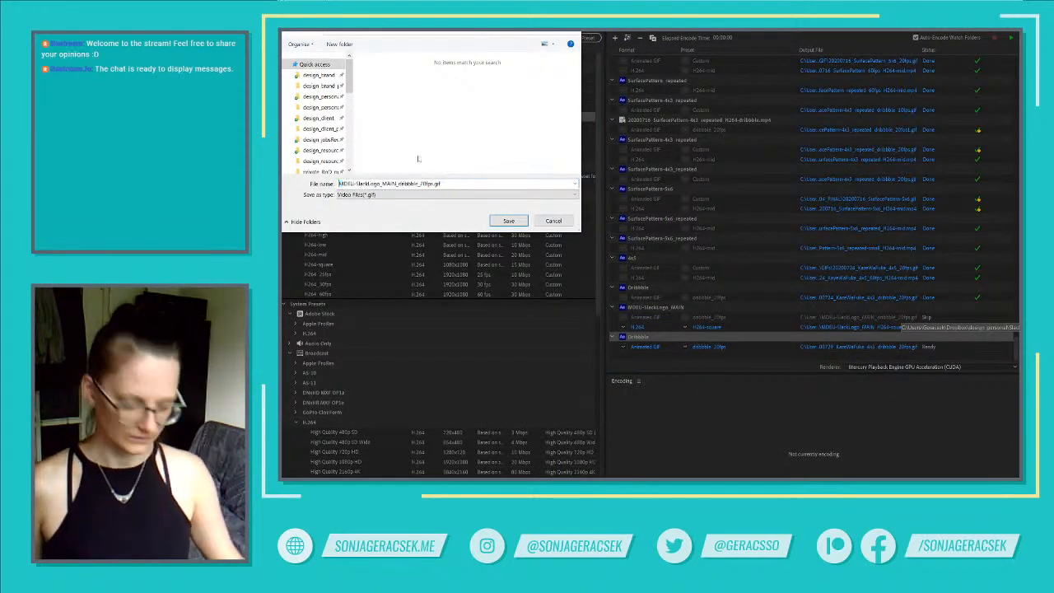
{"action": "type", "text": "2020"}
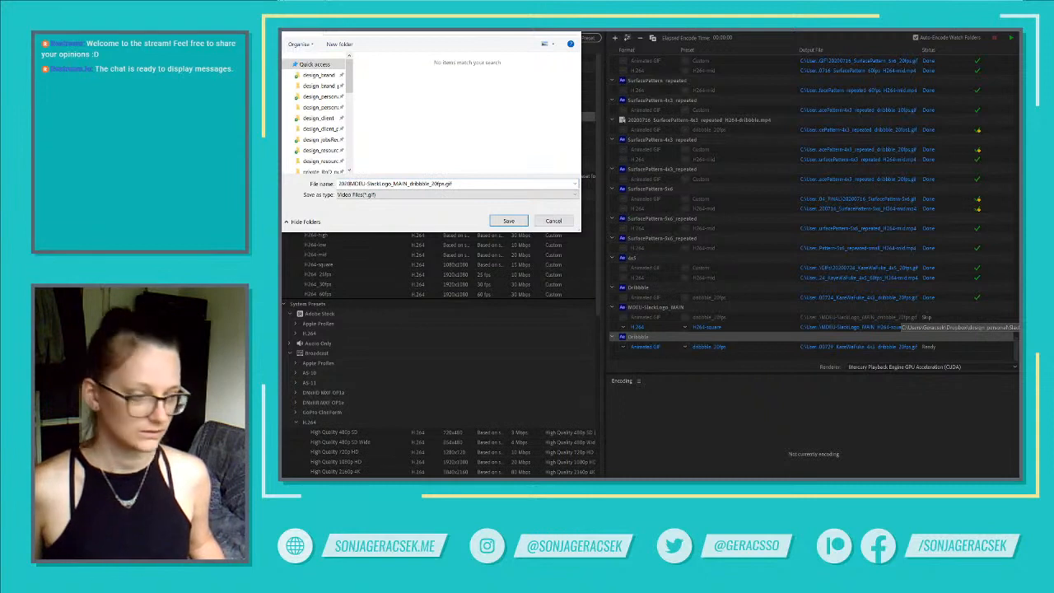
{"action": "type", "text": "0729_"}
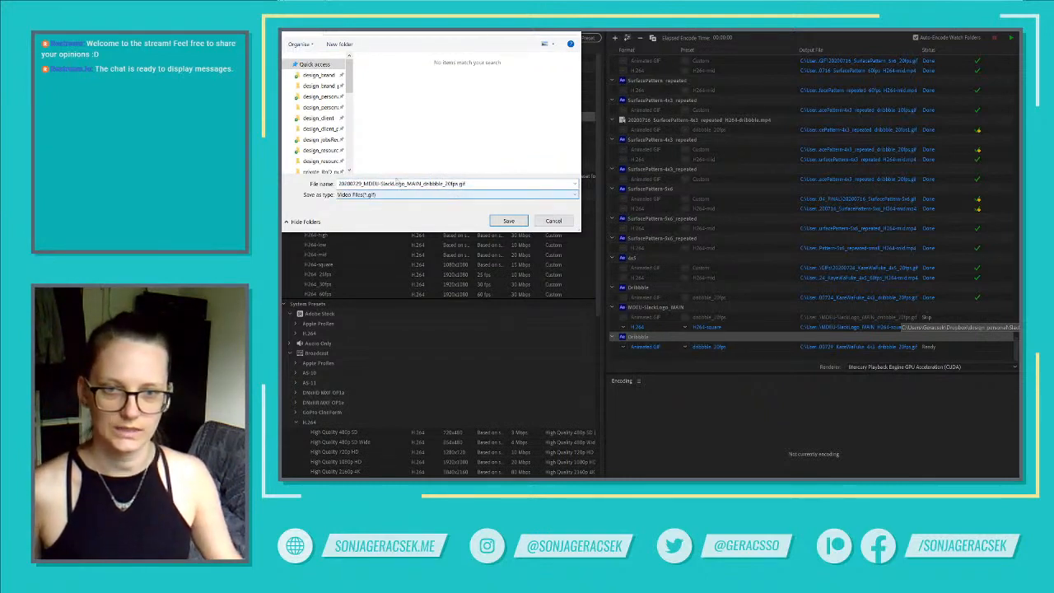
{"action": "double_click", "coordinate": [414, 184]}
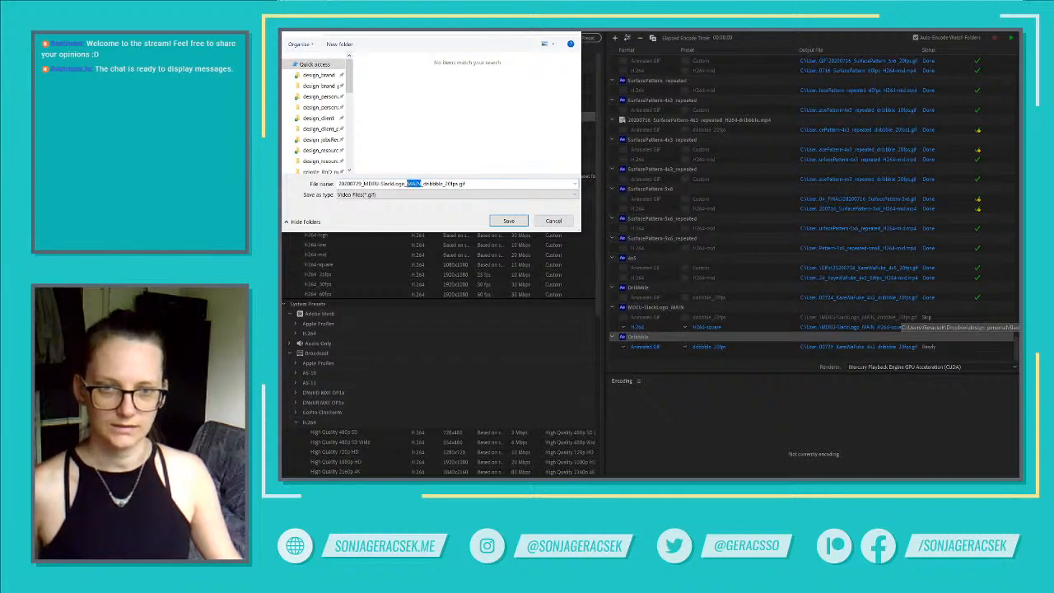
{"action": "key", "text": "BackSpace"}
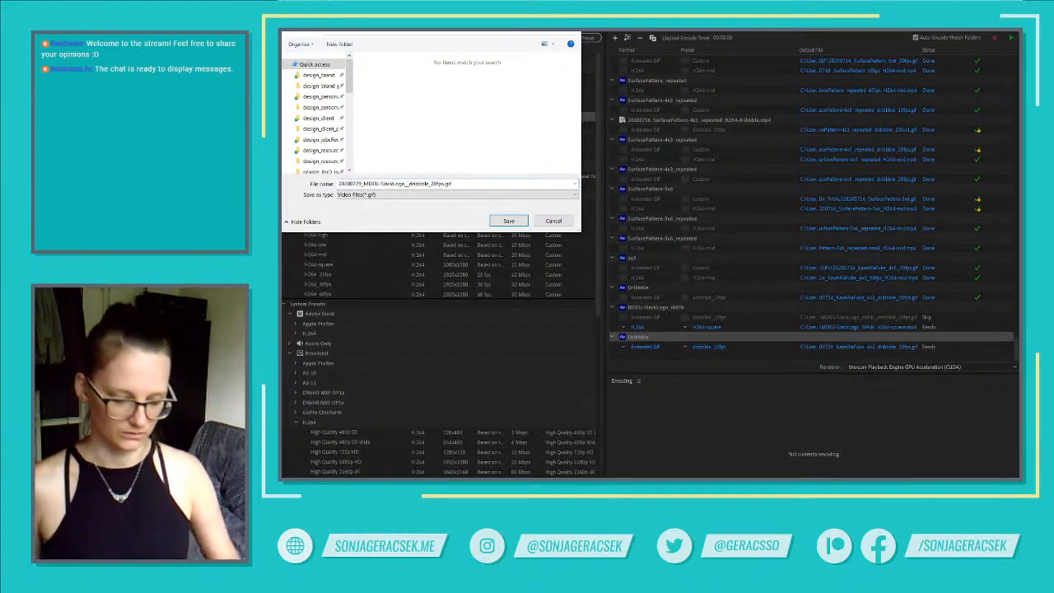
{"action": "key", "text": "BackSpace"}
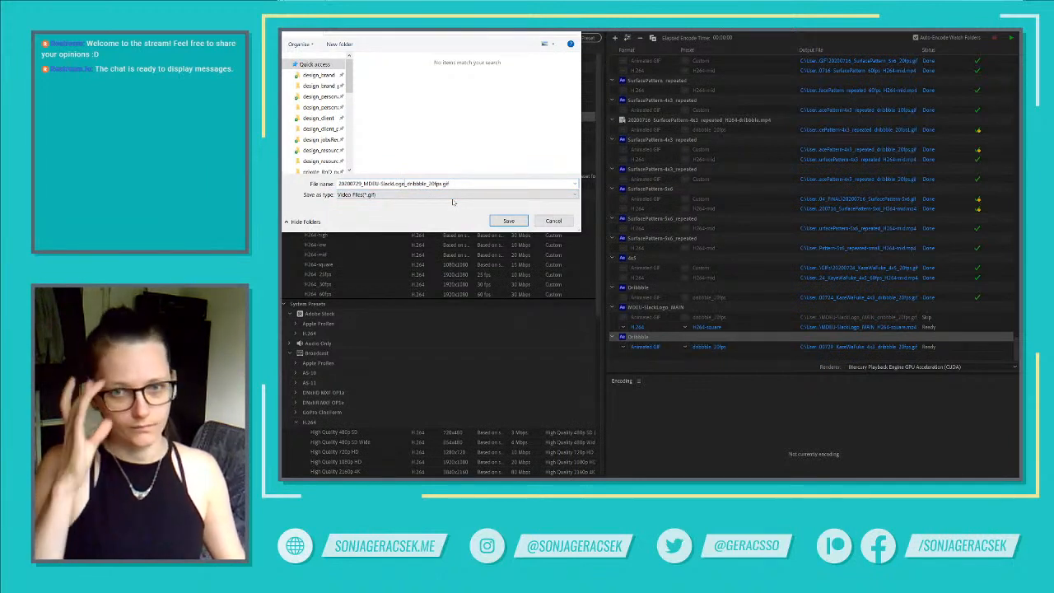
Copy the date prefix 20200729_ from the GIF's file name, leaving the name intact
{"action": "double_click", "coordinate": [350, 184]}
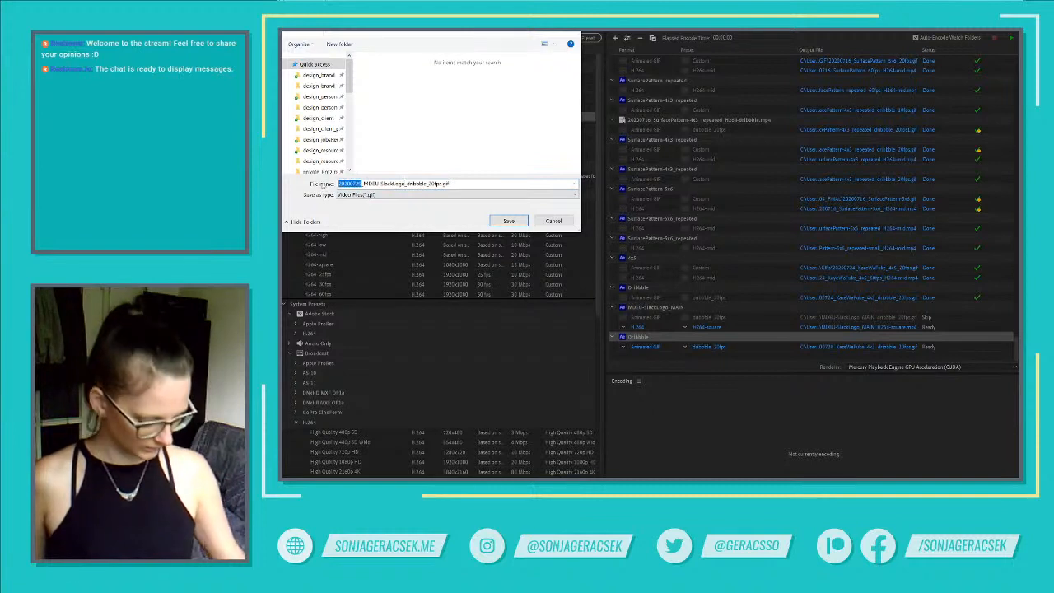
{"action": "key", "text": "Right"}
{"action": "key", "text": "Right"}
{"action": "key", "text": "shift+Home"}
{"action": "key", "text": "ctrl+c"}
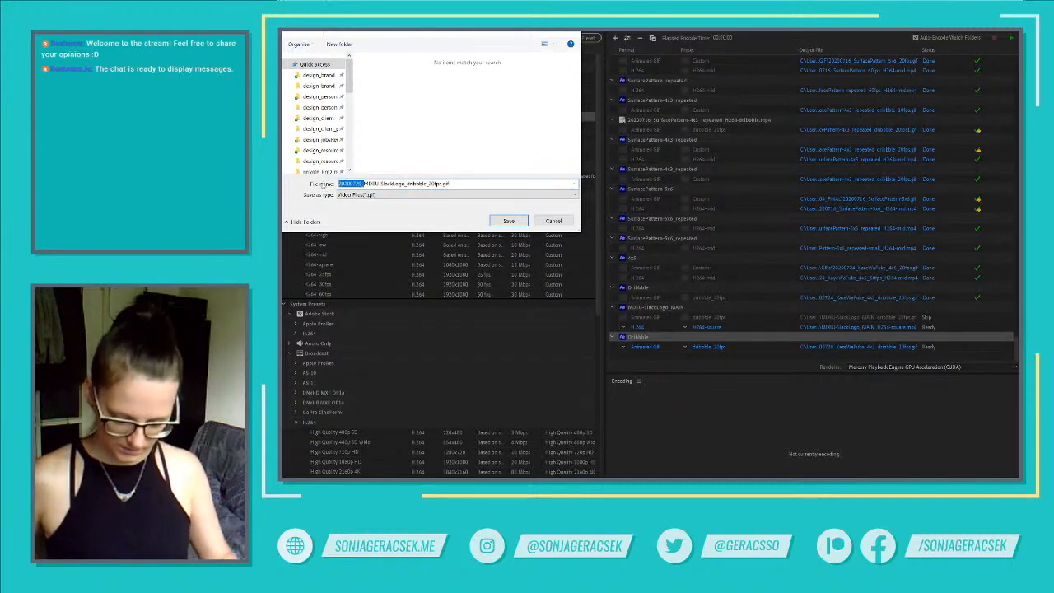
{"action": "key", "text": "Left"}
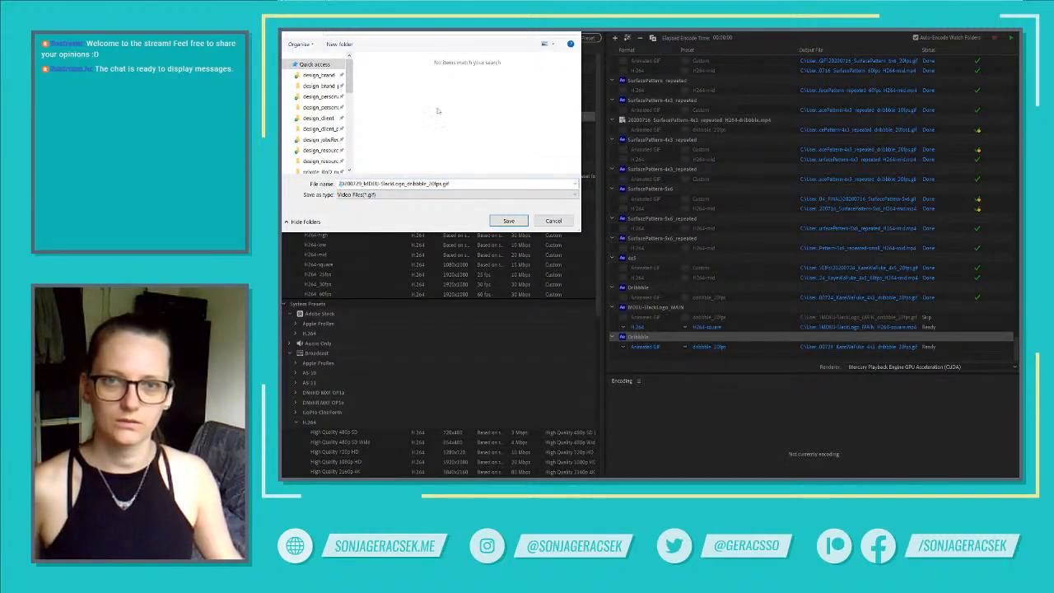
Create a folder named GIFs inside the final folder and set the Slack logo GIF's output there
{"action": "left_click", "coordinate": [339, 44]}
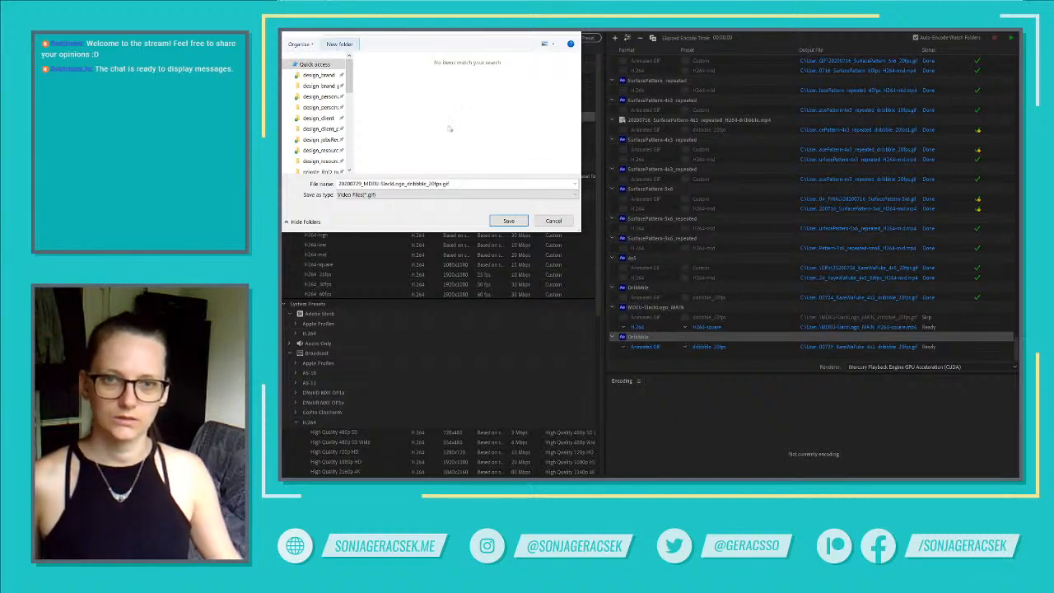
{"action": "type", "text": "GIF"}
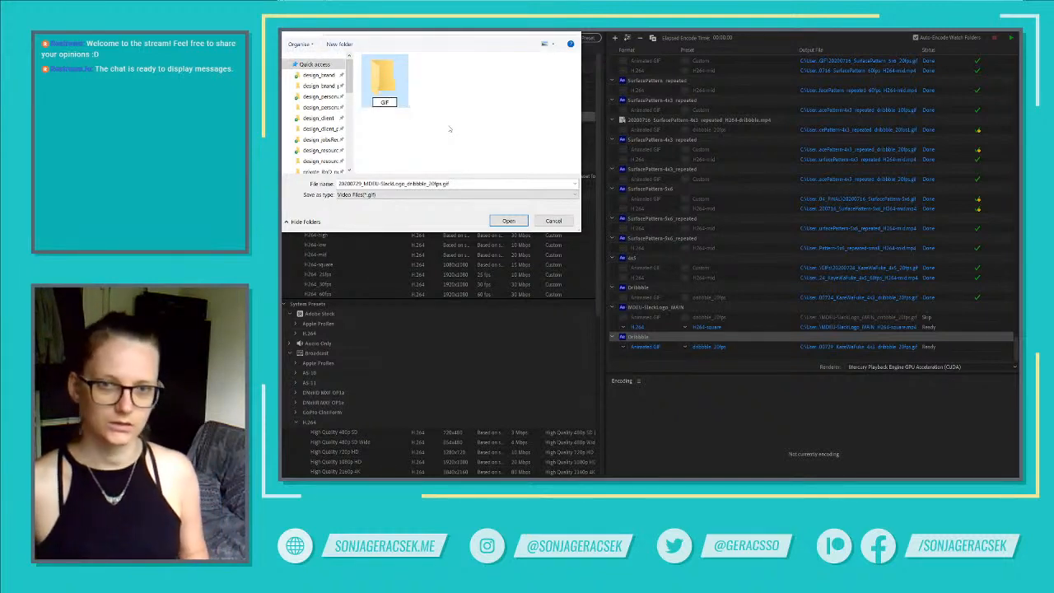
{"action": "type", "text": "s"}
{"action": "key", "text": "Return"}
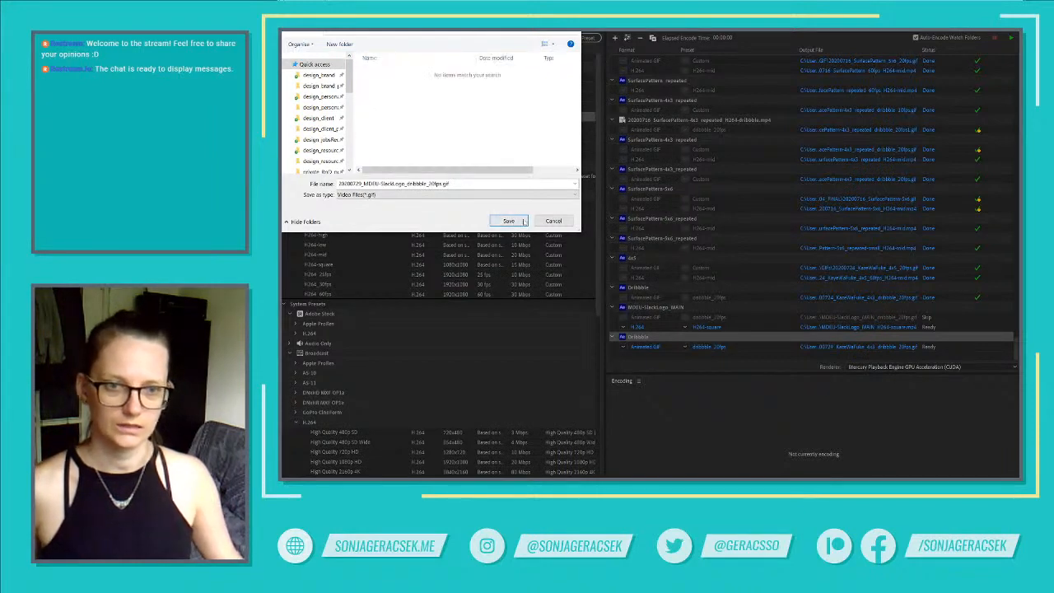
{"action": "left_click", "coordinate": [522, 220]}
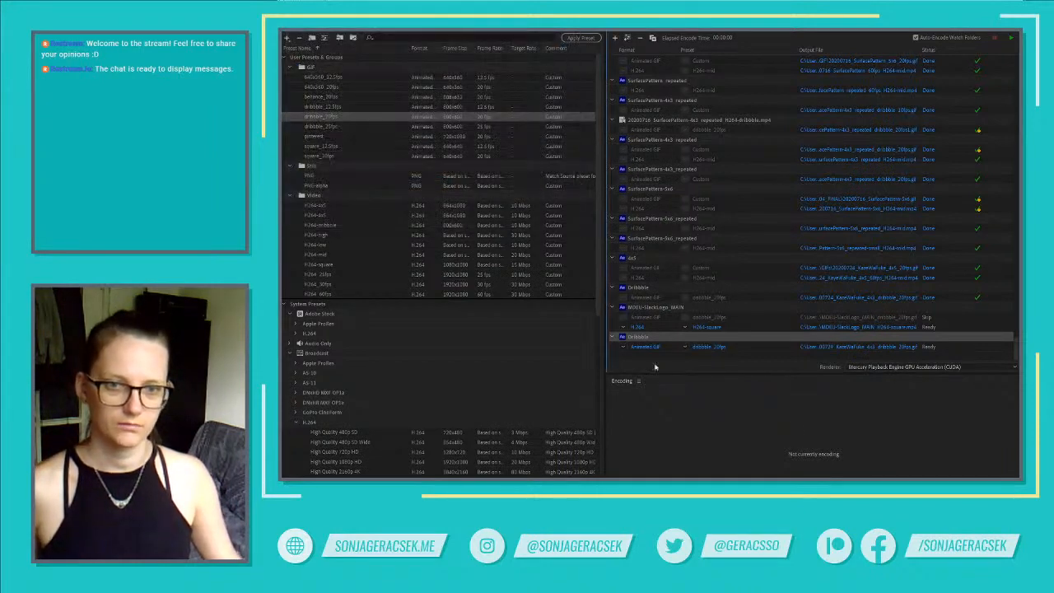
Rename the MDEU-SlackLogo_MAIN H.264 output as 20200729_MDEU-SlackLogo_60fps_H264-square.mp4, reusing the copied date prefix
{"action": "left_click", "coordinate": [955, 329]}
{"action": "left_click", "coordinate": [889, 327]}
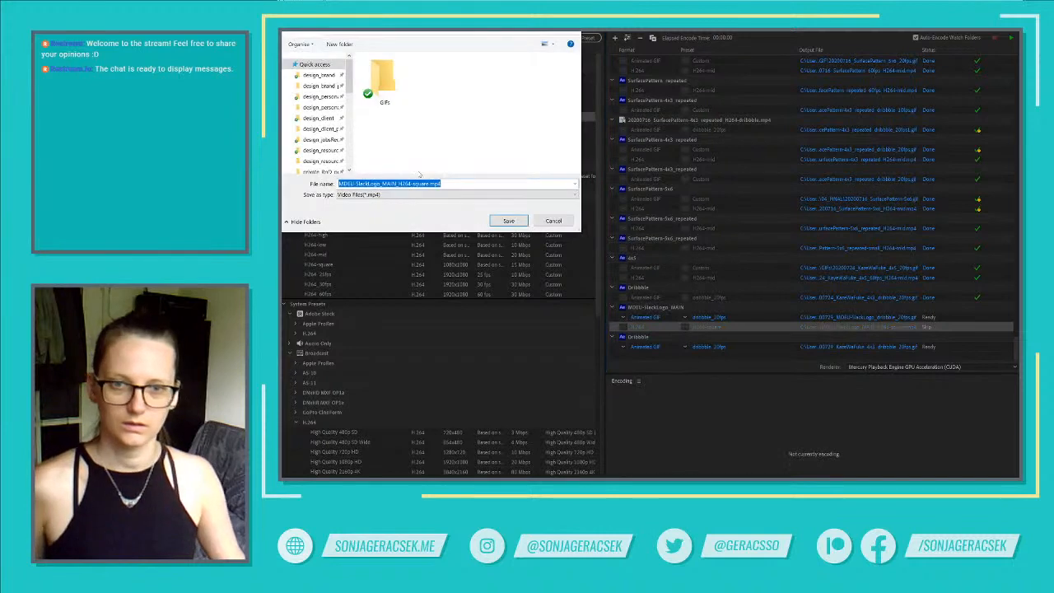
{"action": "left_click", "coordinate": [459, 181]}
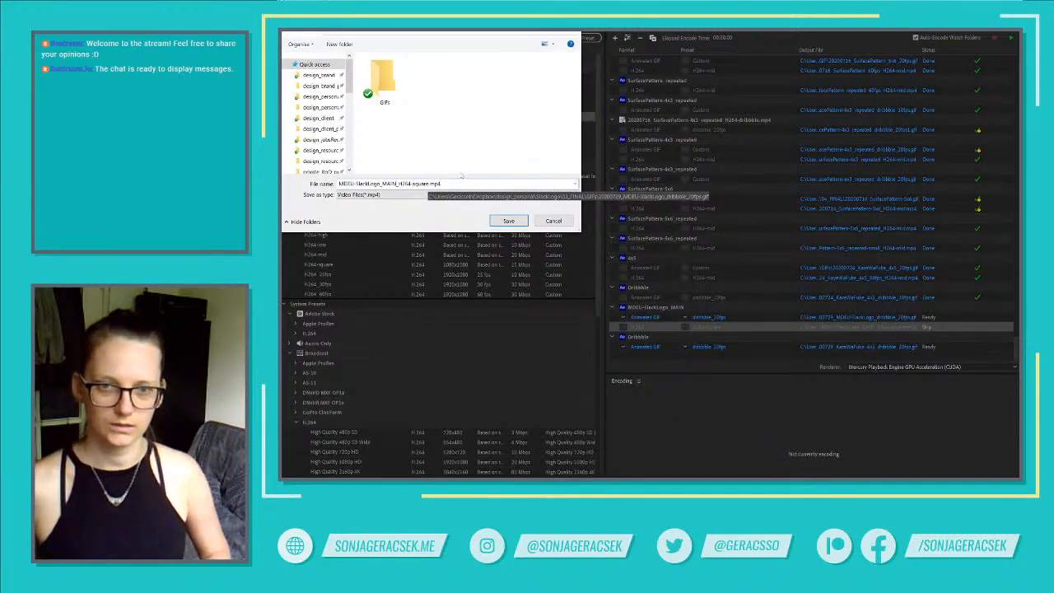
{"action": "key", "text": "BackSpace"}
{"action": "key", "text": "BackSpace"}
{"action": "key", "text": "BackSpace"}
{"action": "key", "text": "BackSpace"}
{"action": "type", "text": "60f"}
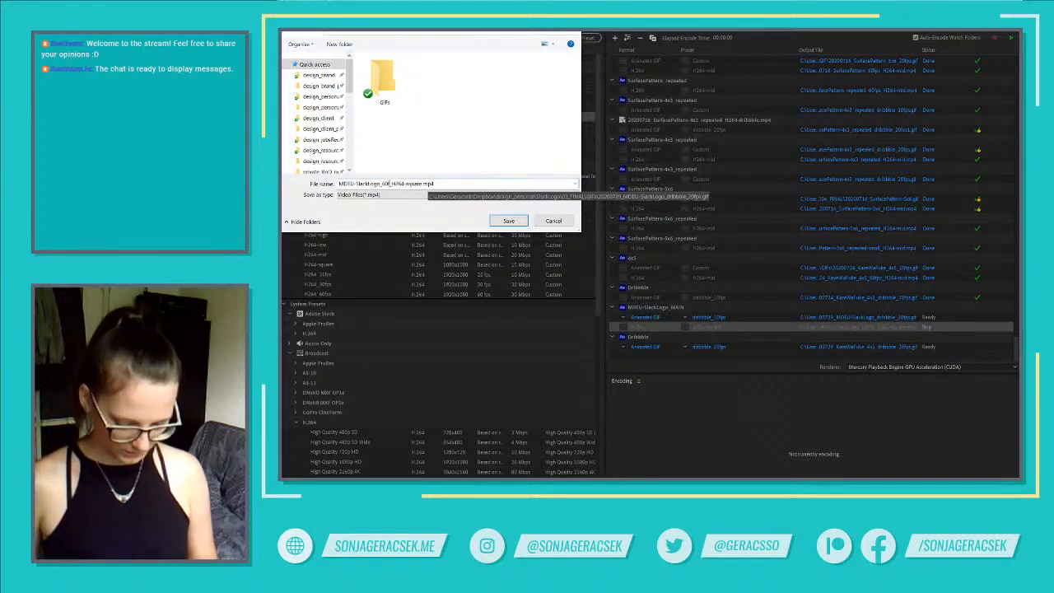
{"action": "type", "text": "ps"}
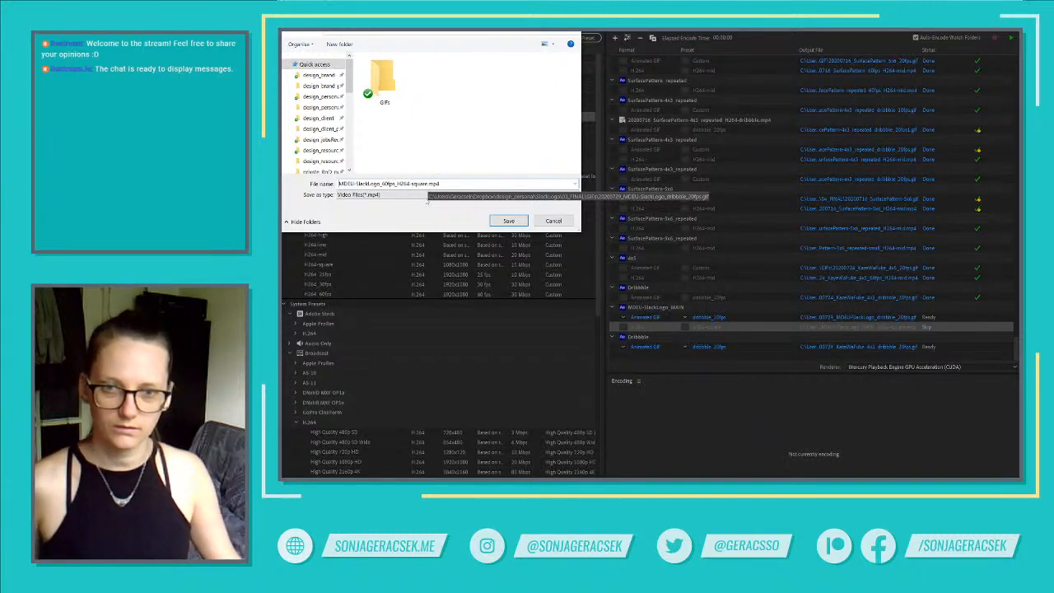
{"action": "key", "text": "ctrl+v"}
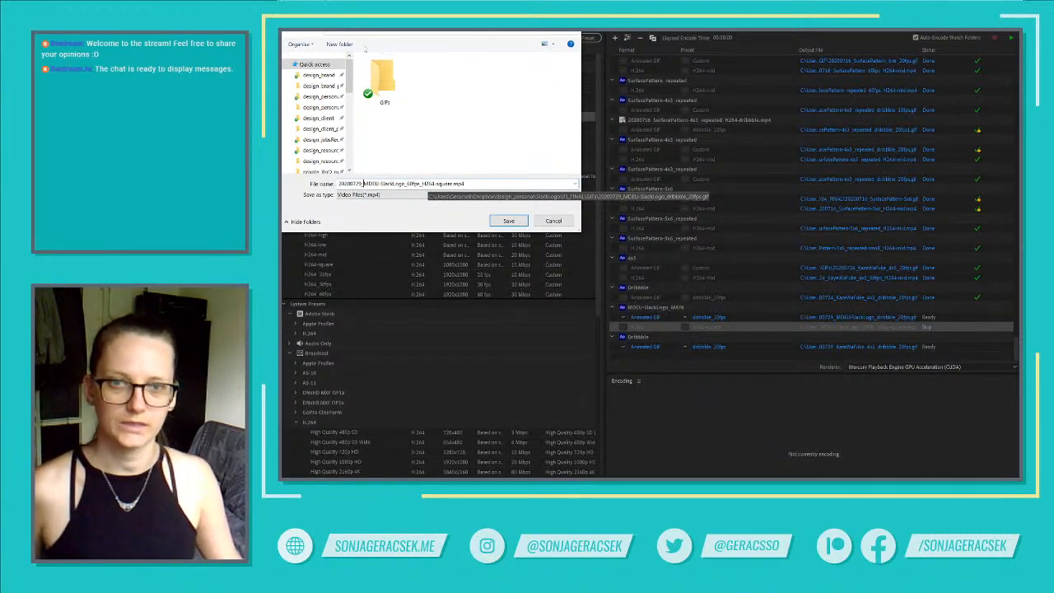
Create a folder named Videos inside the final folder and set the H.264 output there
{"action": "left_click", "coordinate": [339, 44]}
{"action": "type", "text": "Videos"}
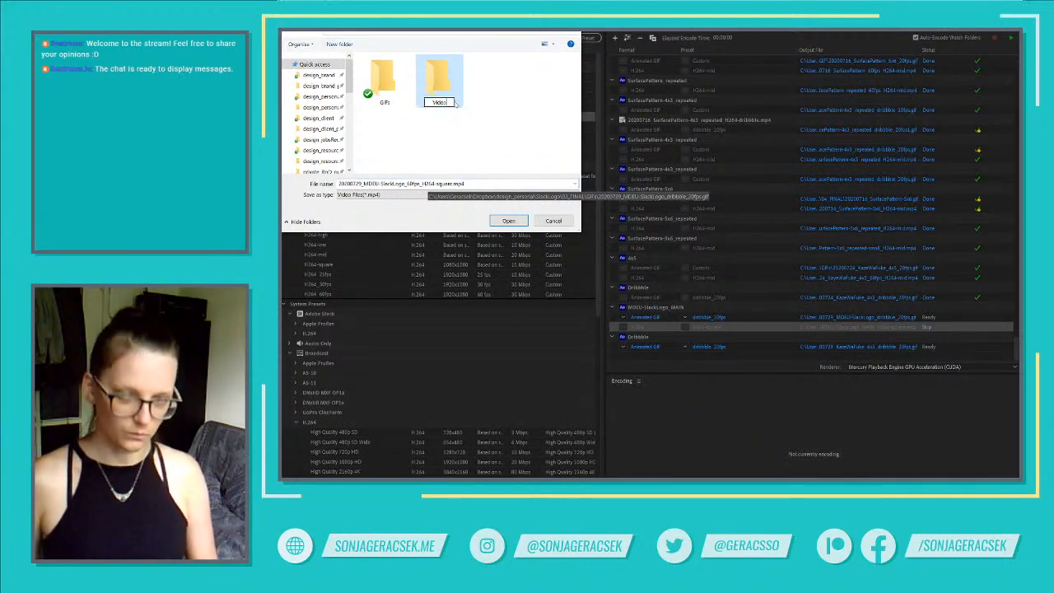
{"action": "key", "text": "Return"}
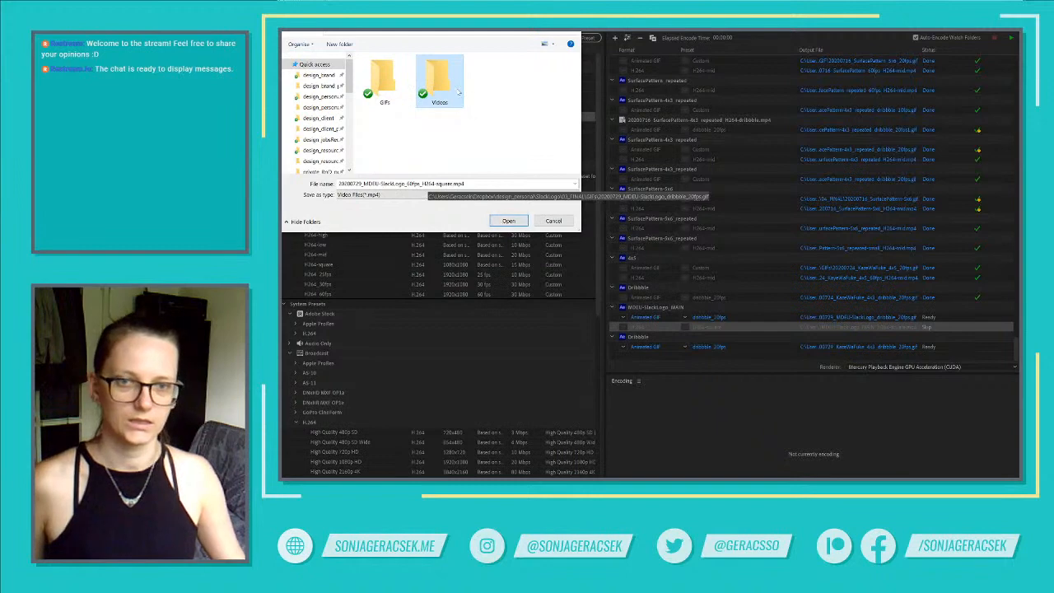
{"action": "left_click", "coordinate": [509, 221]}
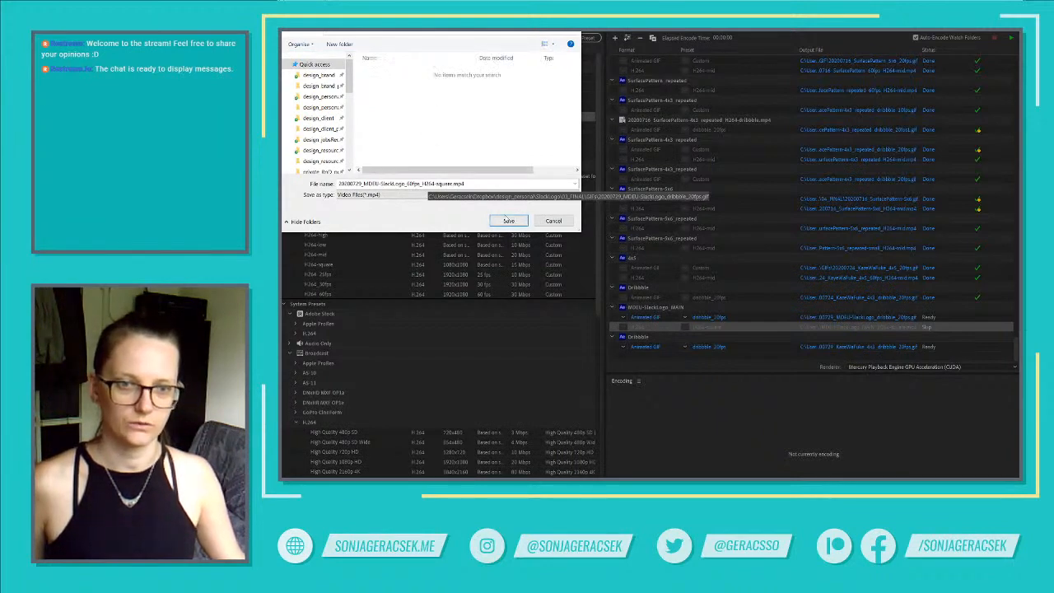
{"action": "left_click", "coordinate": [509, 220]}
Deselect the Slack logo output and start encoding the queue
{"action": "left_click", "coordinate": [961, 340]}
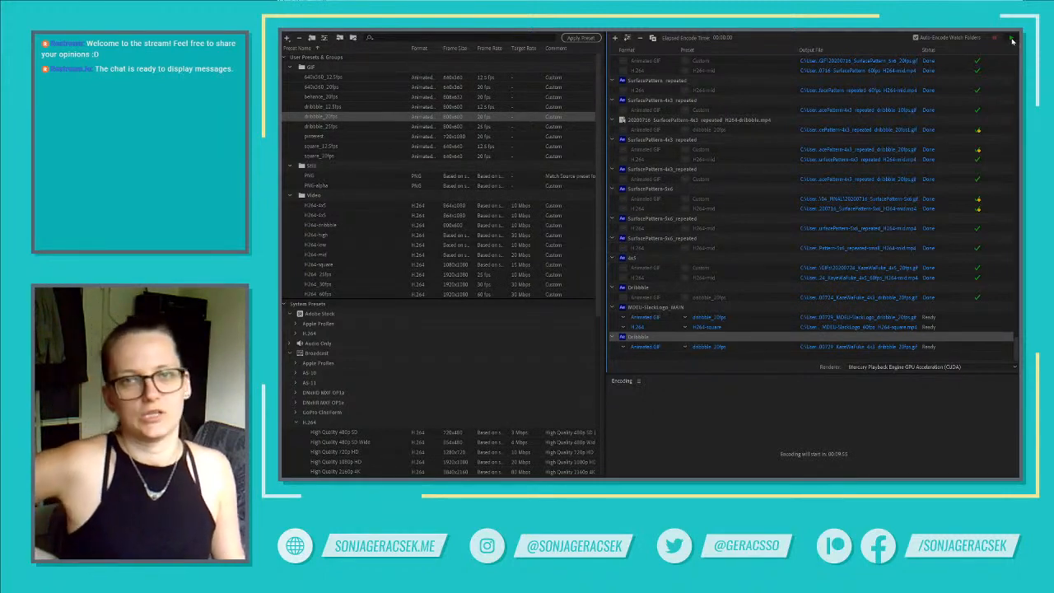
{"action": "left_click", "coordinate": [1012, 40]}
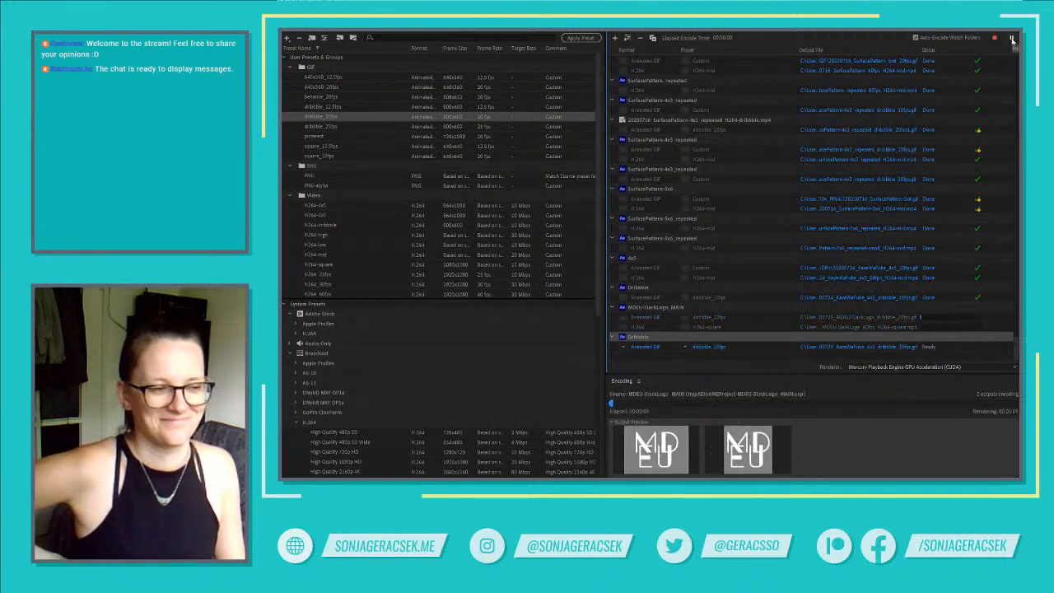